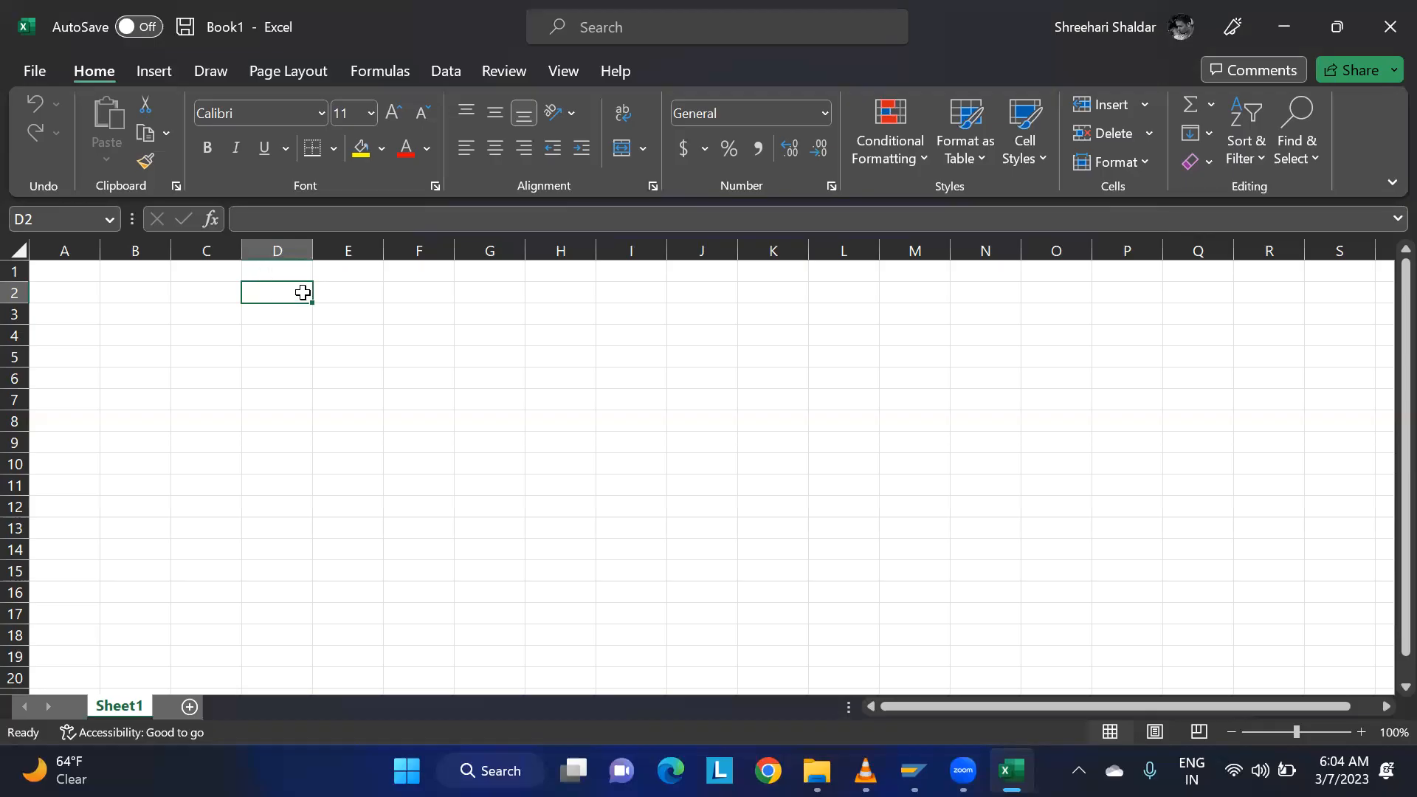
type("cc")
left_click(350, 288)
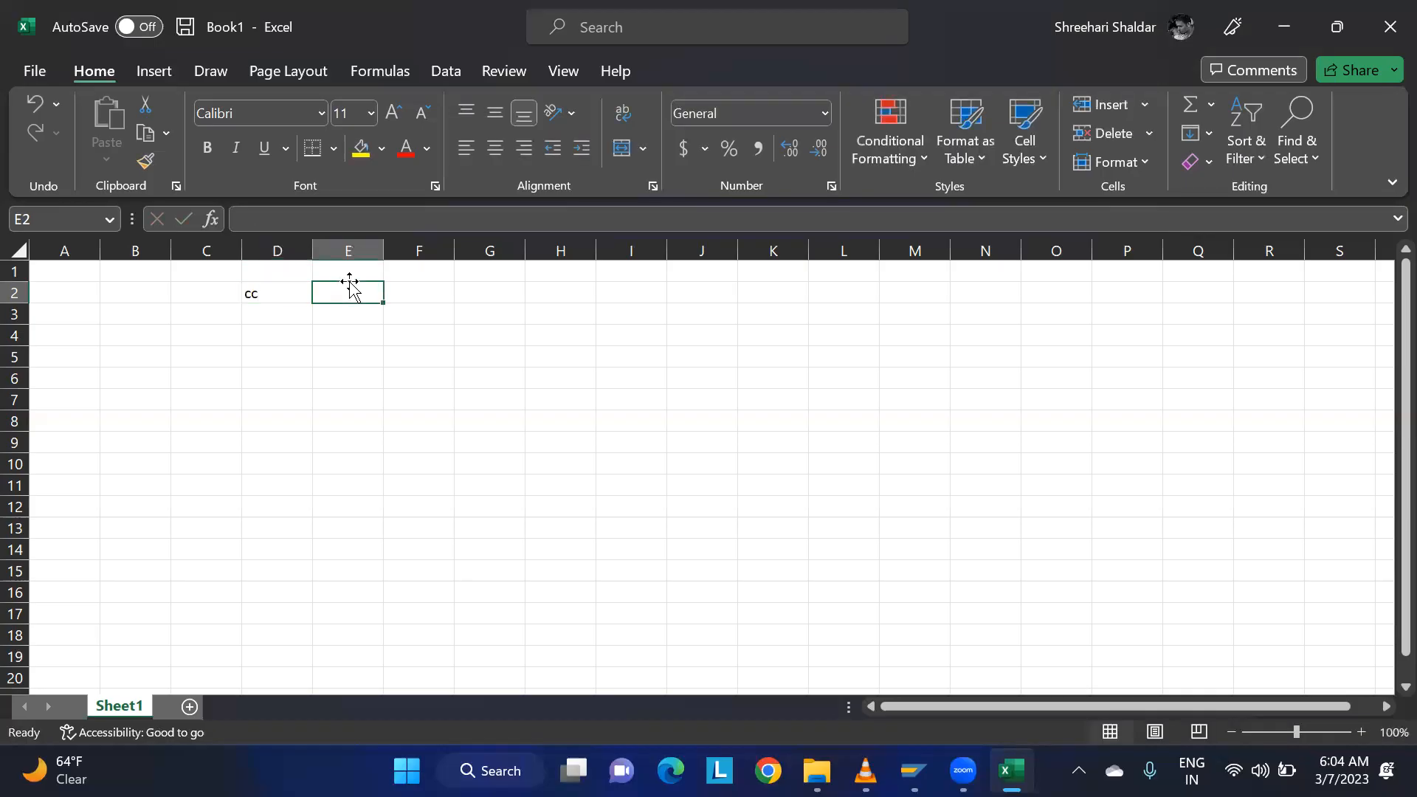
key("Left")
key("BackSpace")
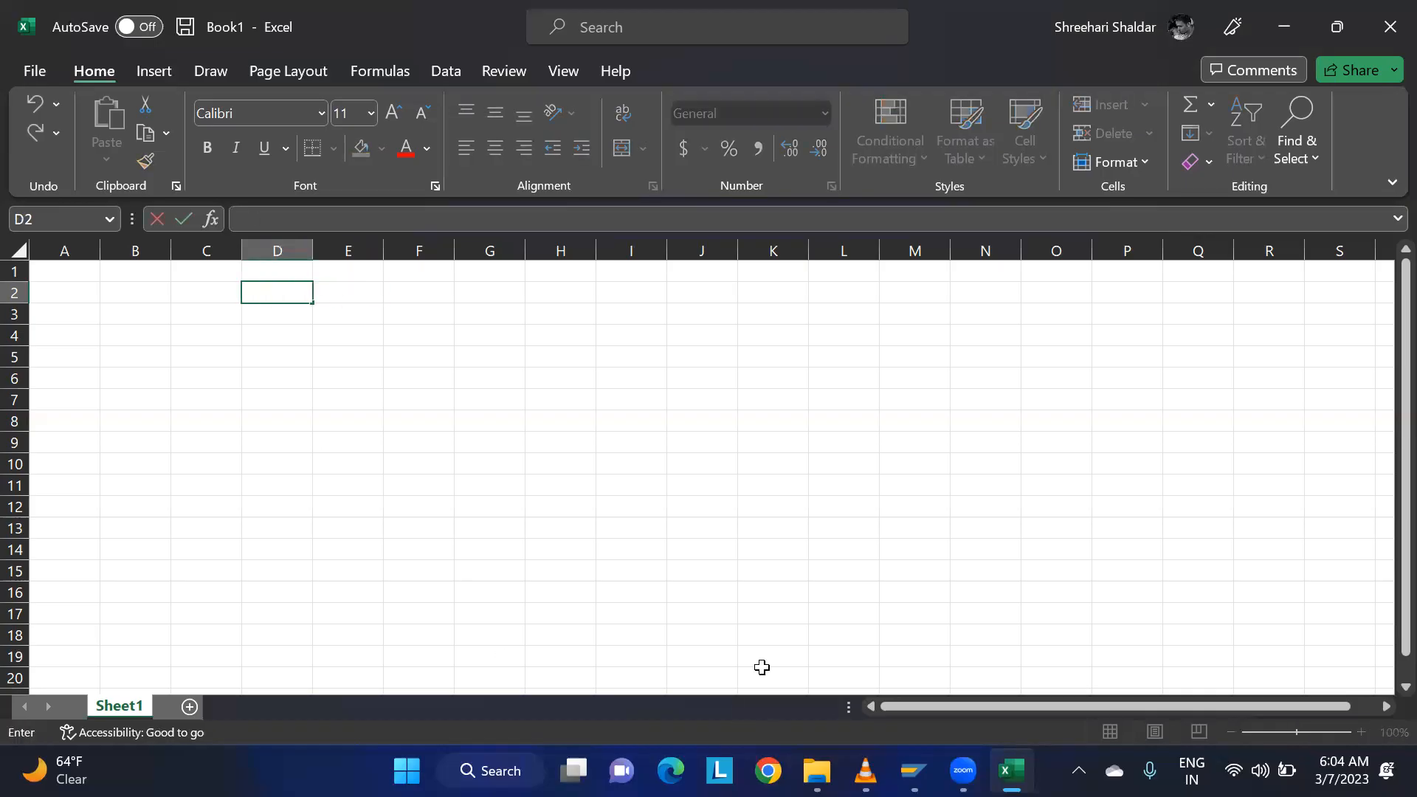
Switch to Chrome and open the "0. Org structure and materials" workbook from the EWM batch_01.03.02023 folder in Google Drive.
left_click(768, 771)
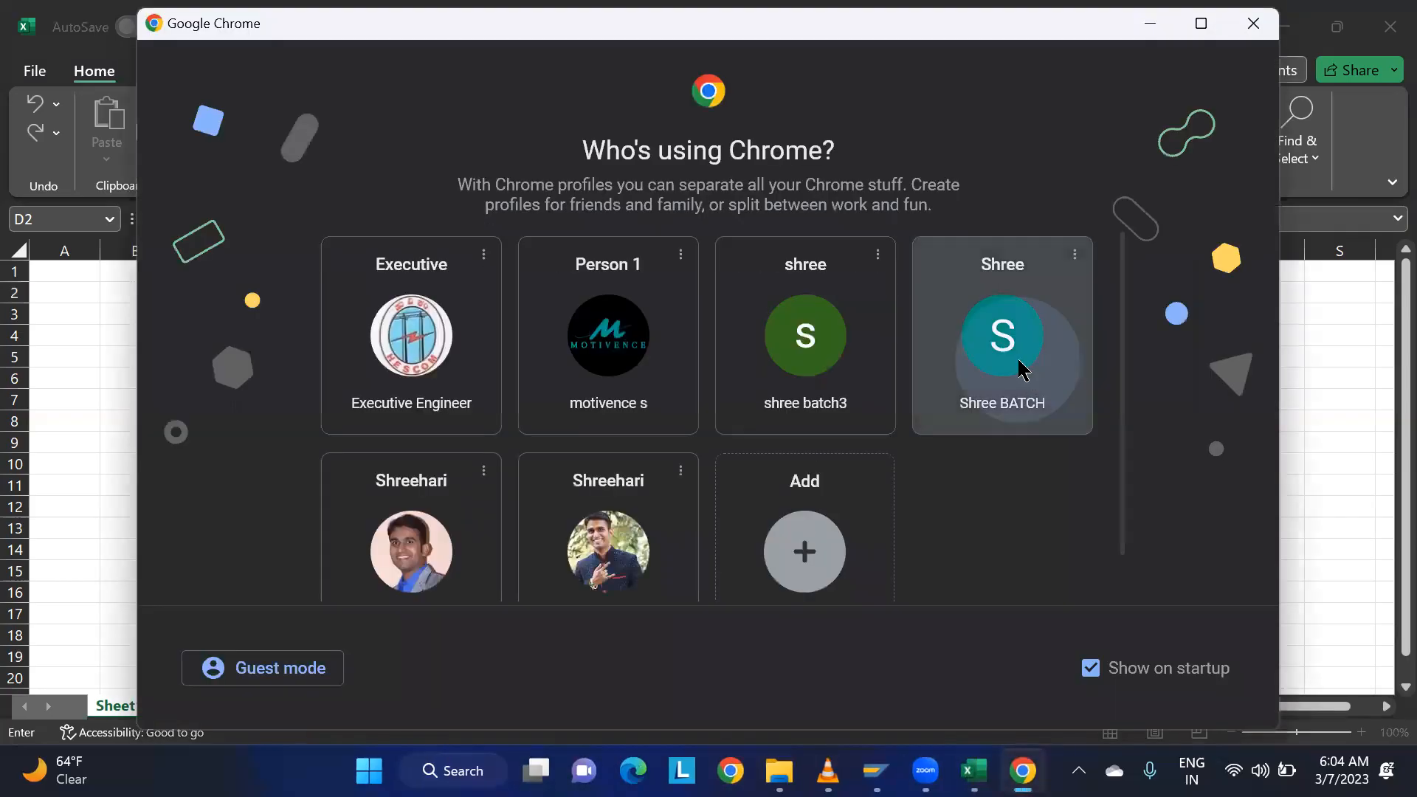
left_click(1020, 375)
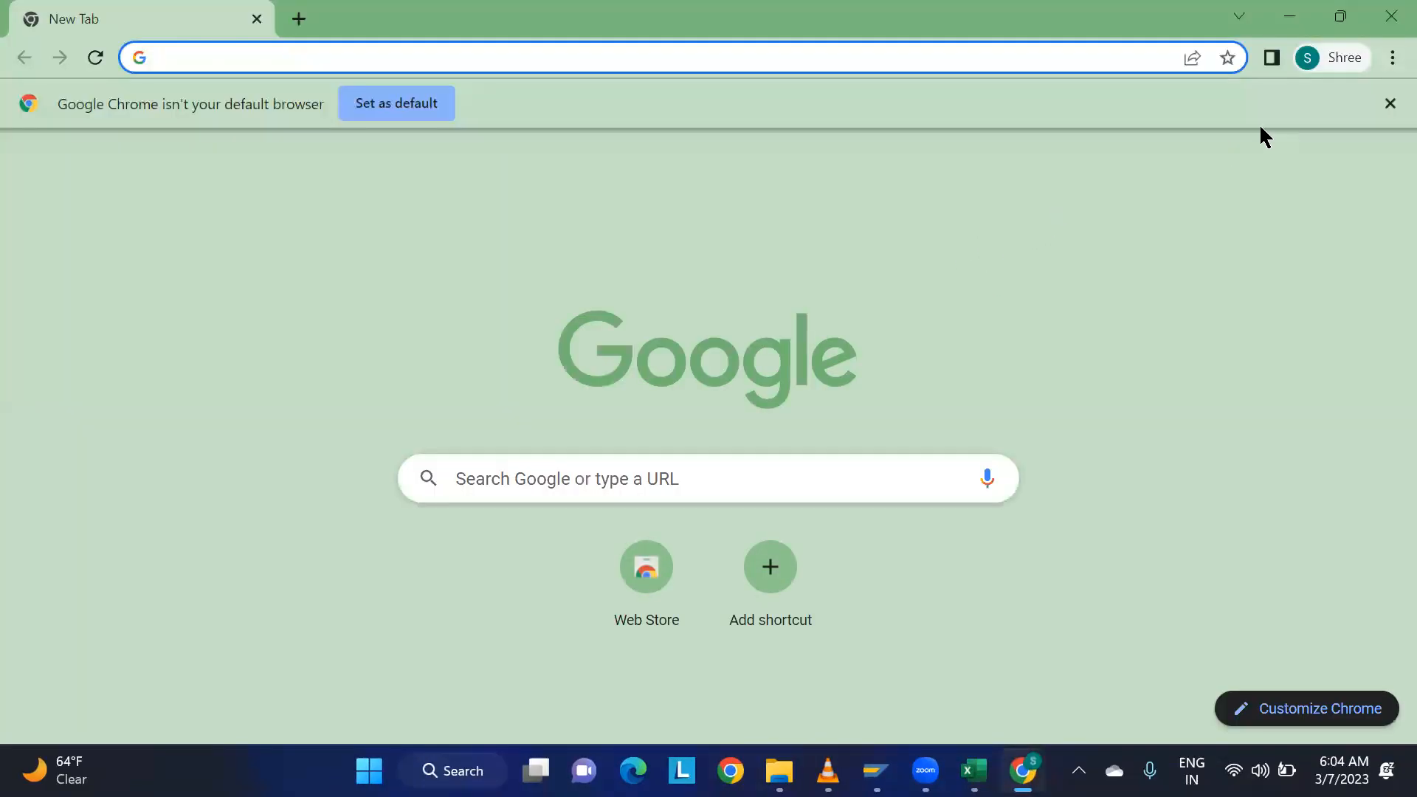
left_click(1328, 168)
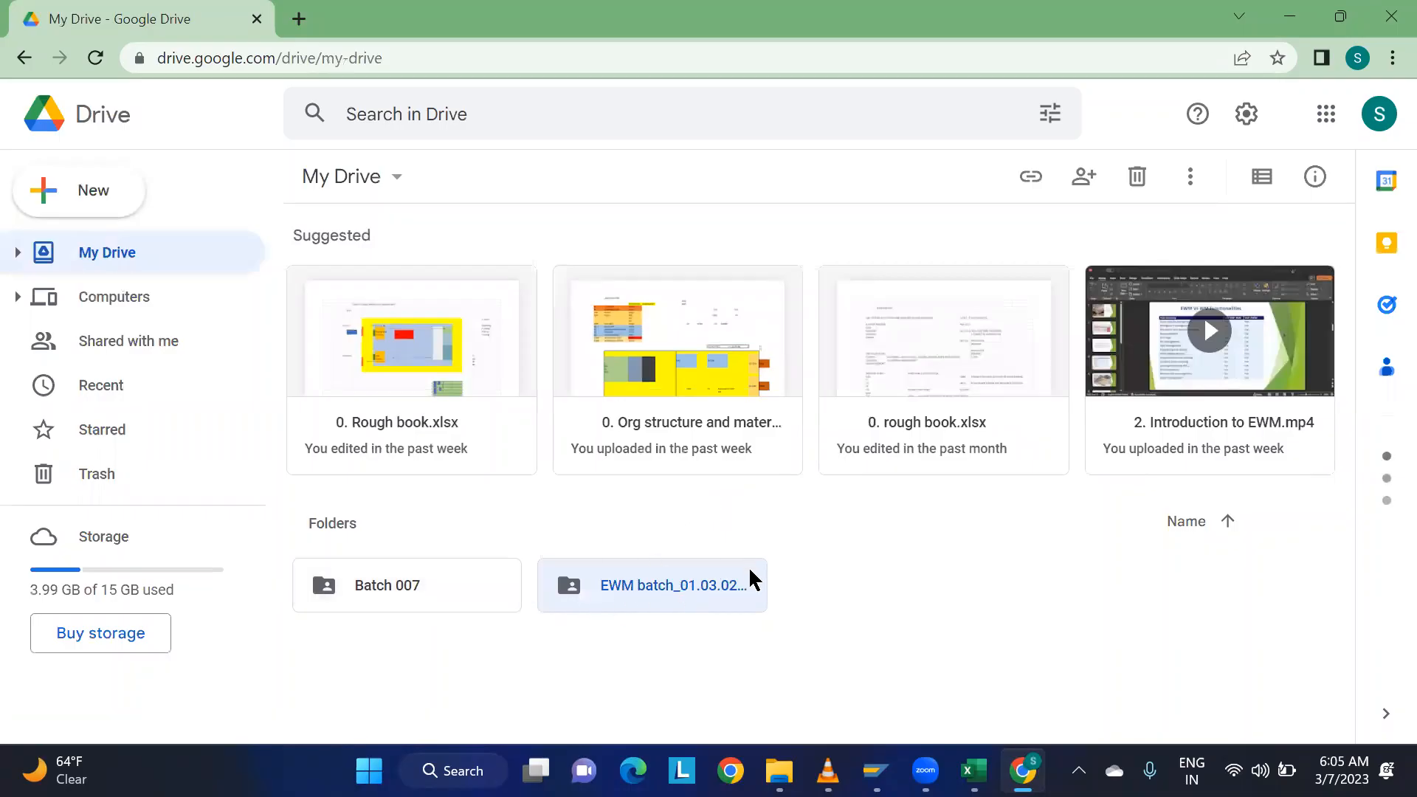
double_click(656, 587)
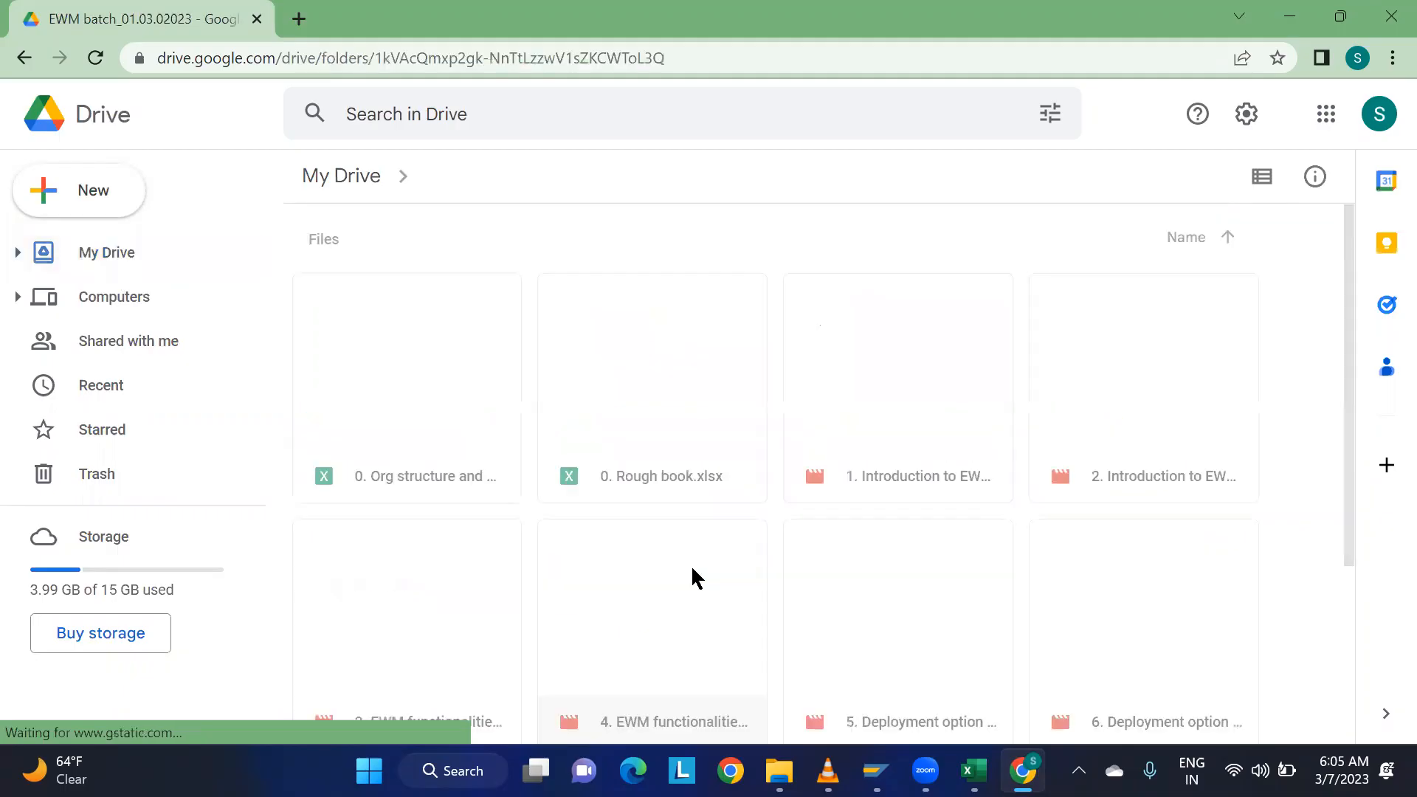
double_click(430, 432)
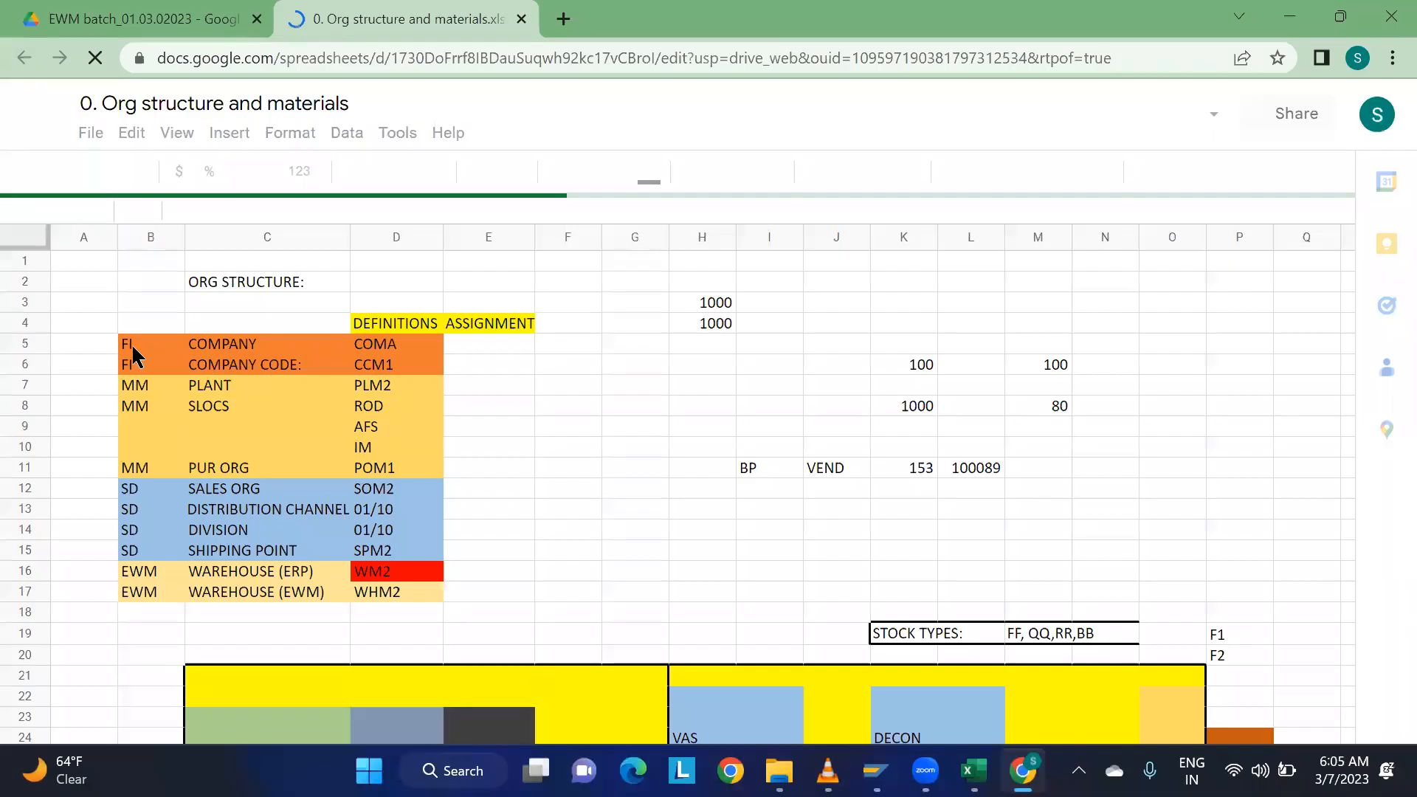
Copy the org structure table in range B5:D17 and switch back to the Book1 workbook in Excel.
left_click_drag(133, 353, 424, 580)
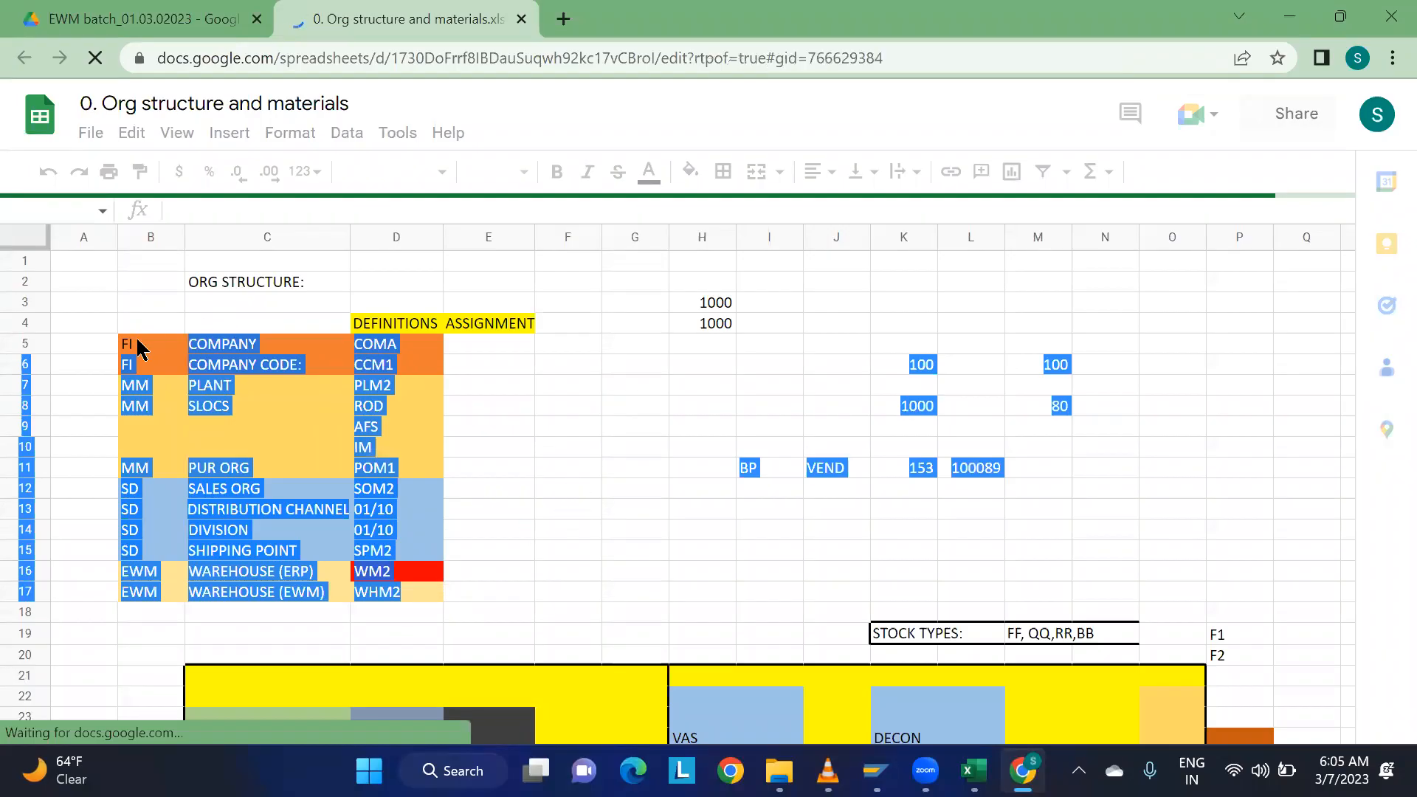
left_click_drag(384, 504, 414, 605)
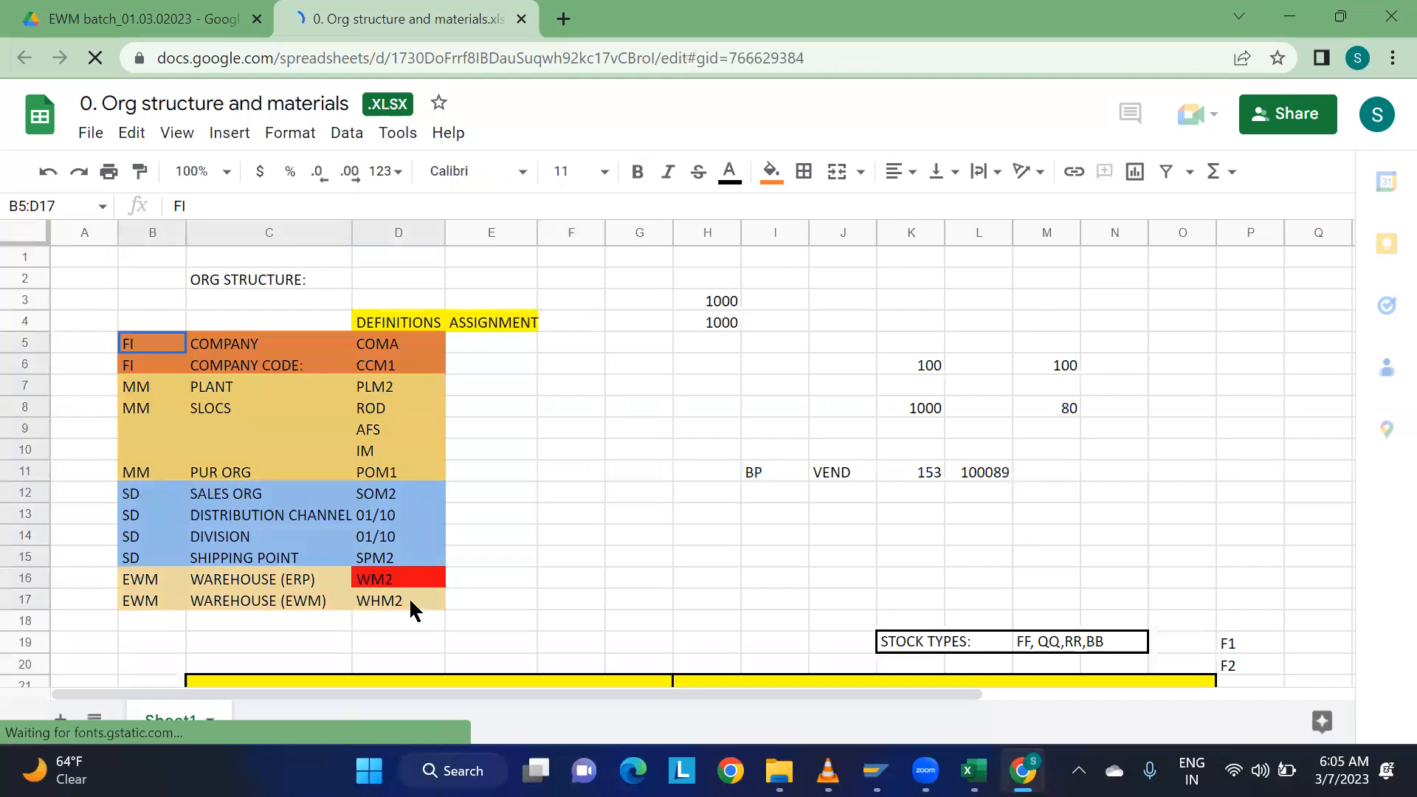
key("ctrl+c")
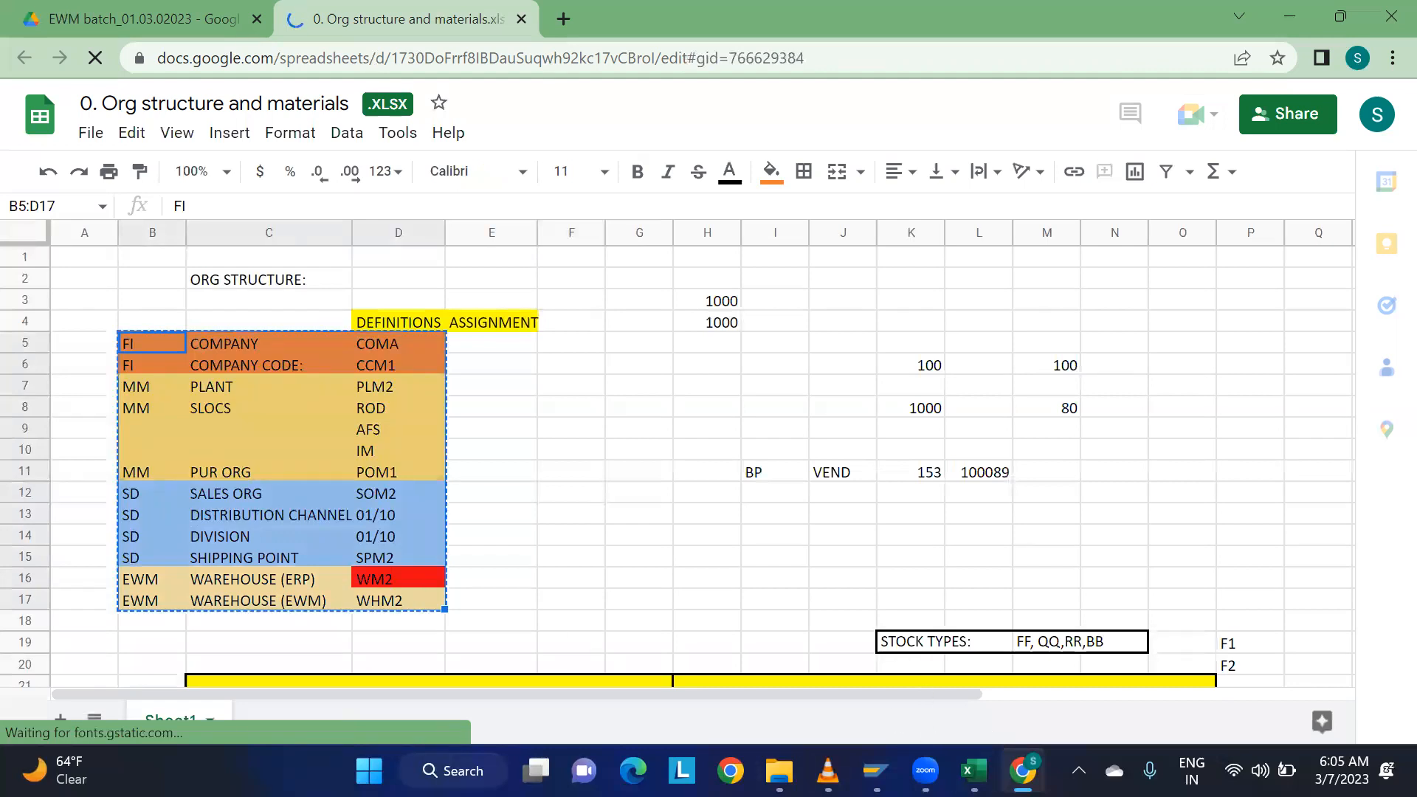
key("alt+Tab")
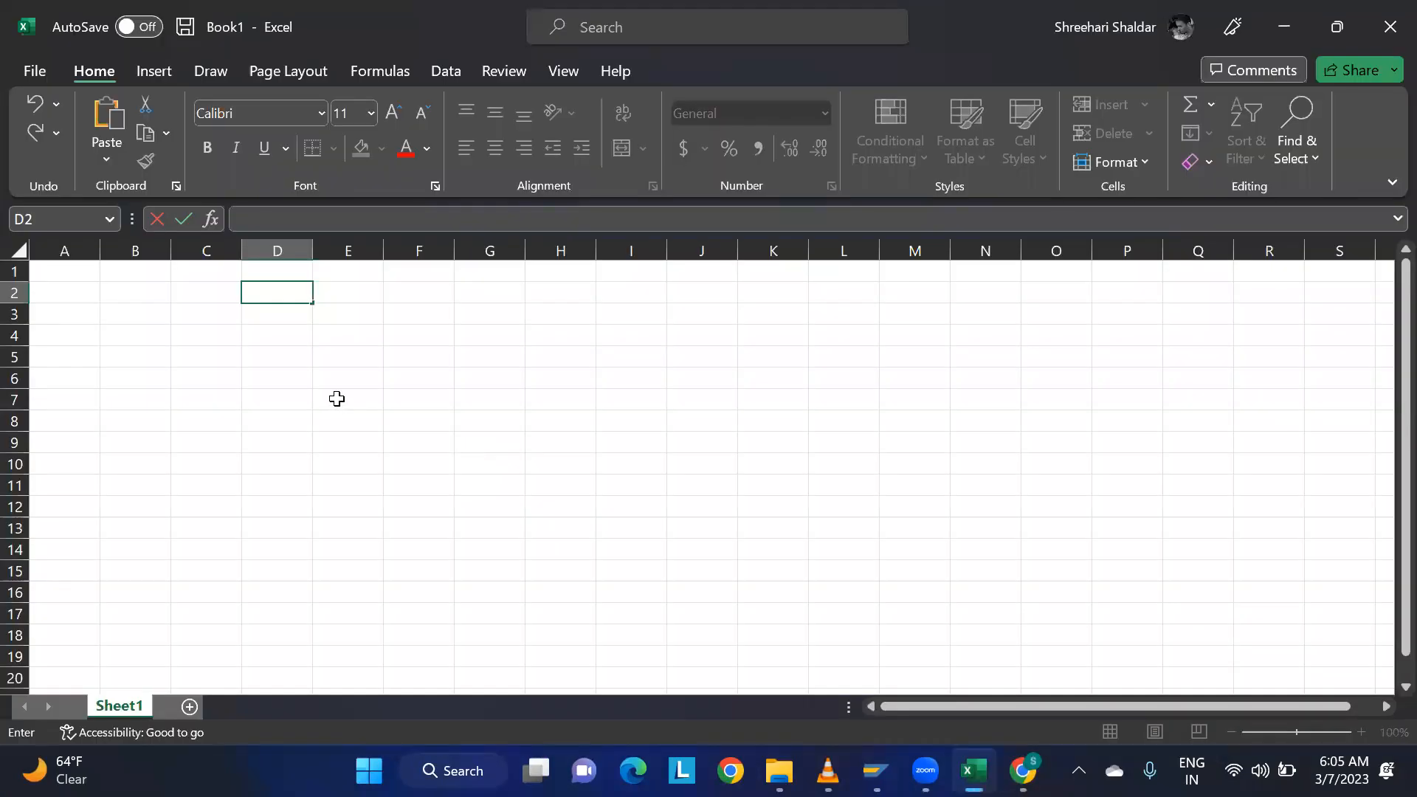
Try to paste the copied table into cell D2, and undo the paste.
key("ctrl+v")
left_click(726, 384)
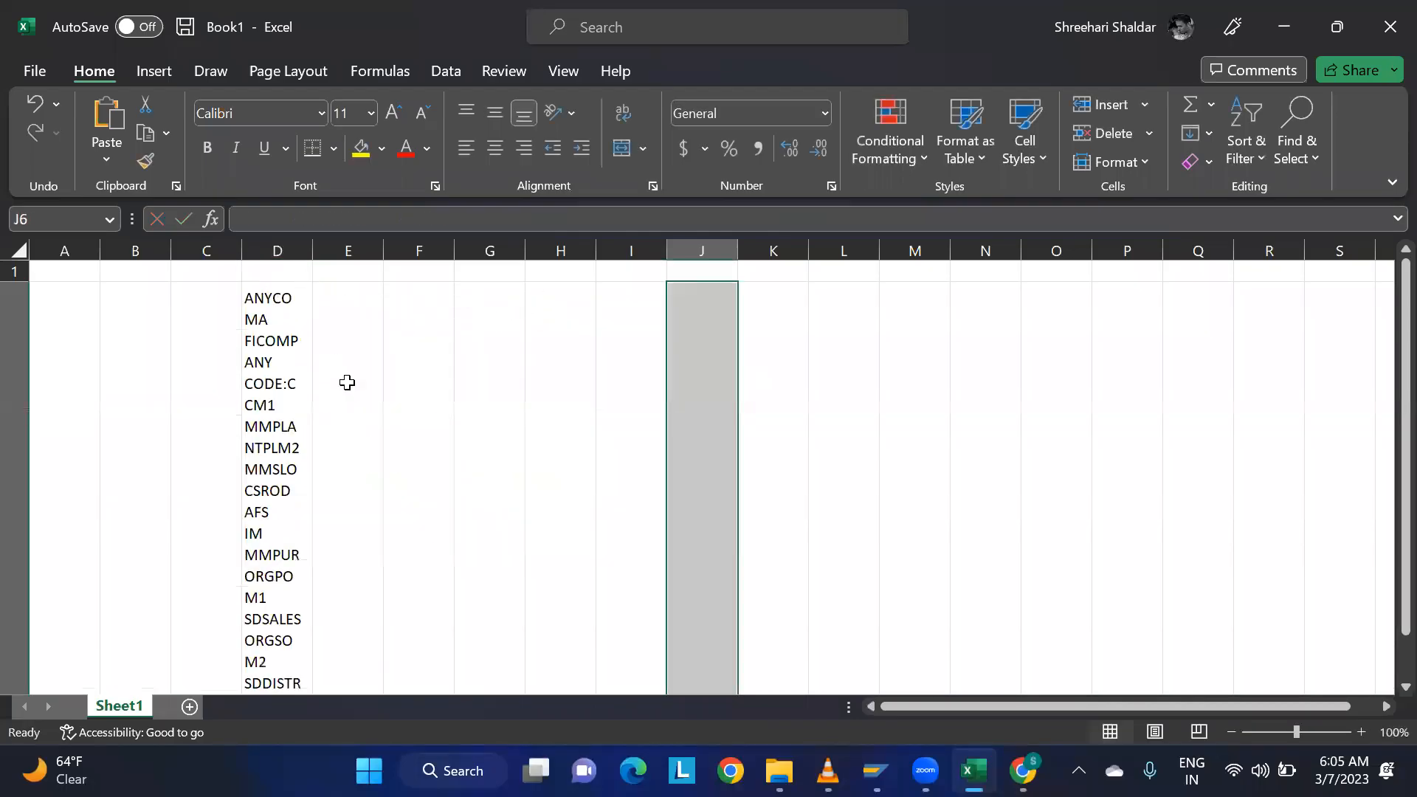
scroll(551, 373, "down", 3)
scroll(551, 375, "up", 3)
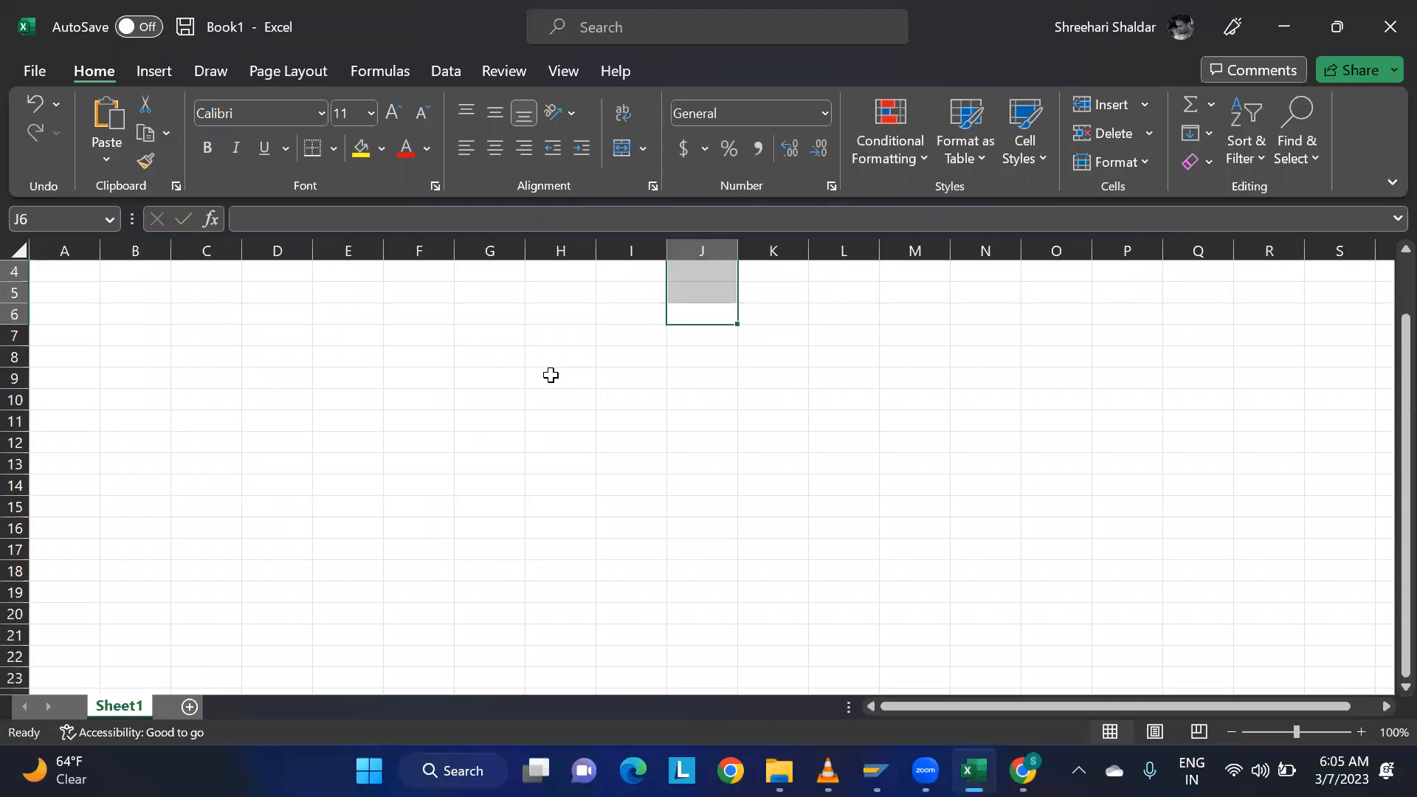
key("ctrl+z")
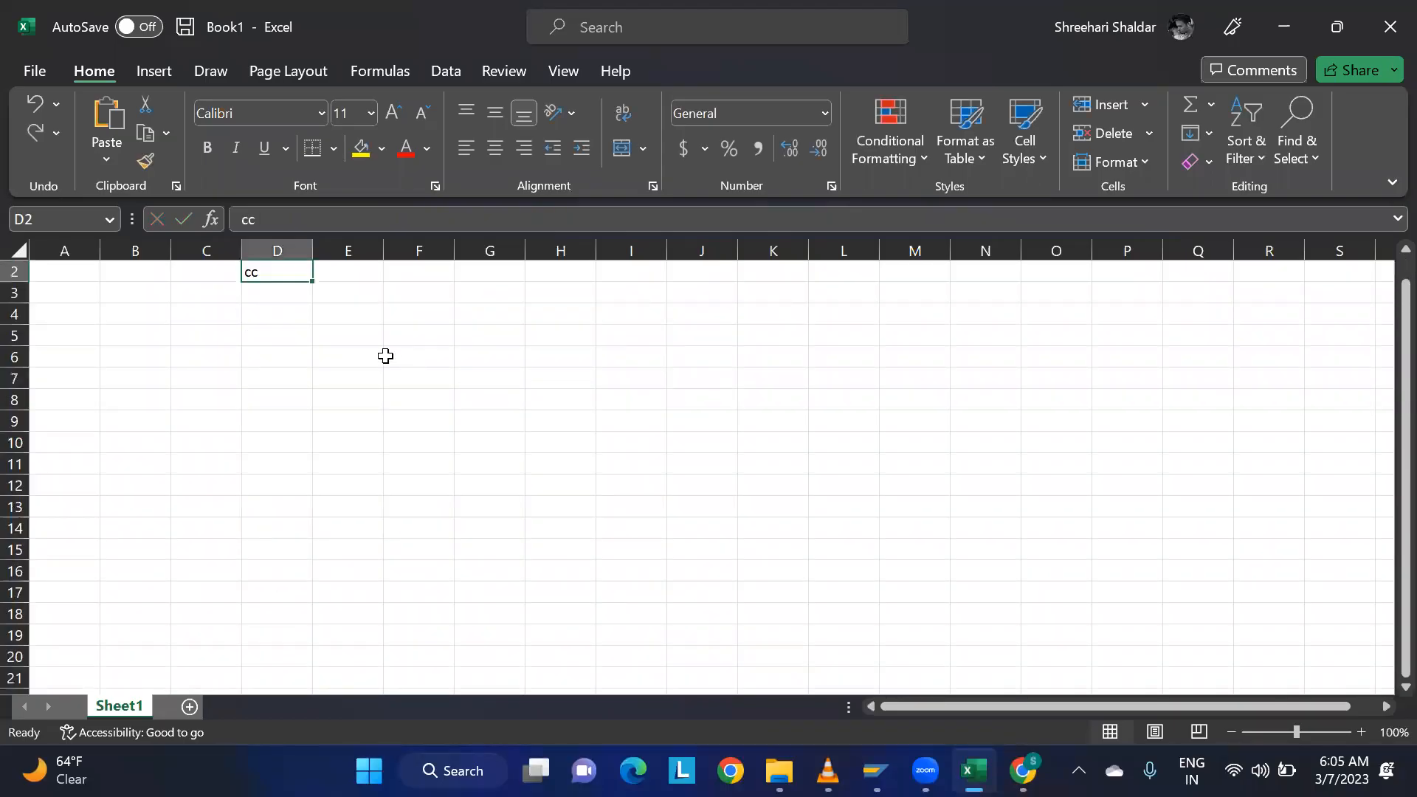
Paste the copied org structure table with its top corner in cell D4.
left_click(274, 311)
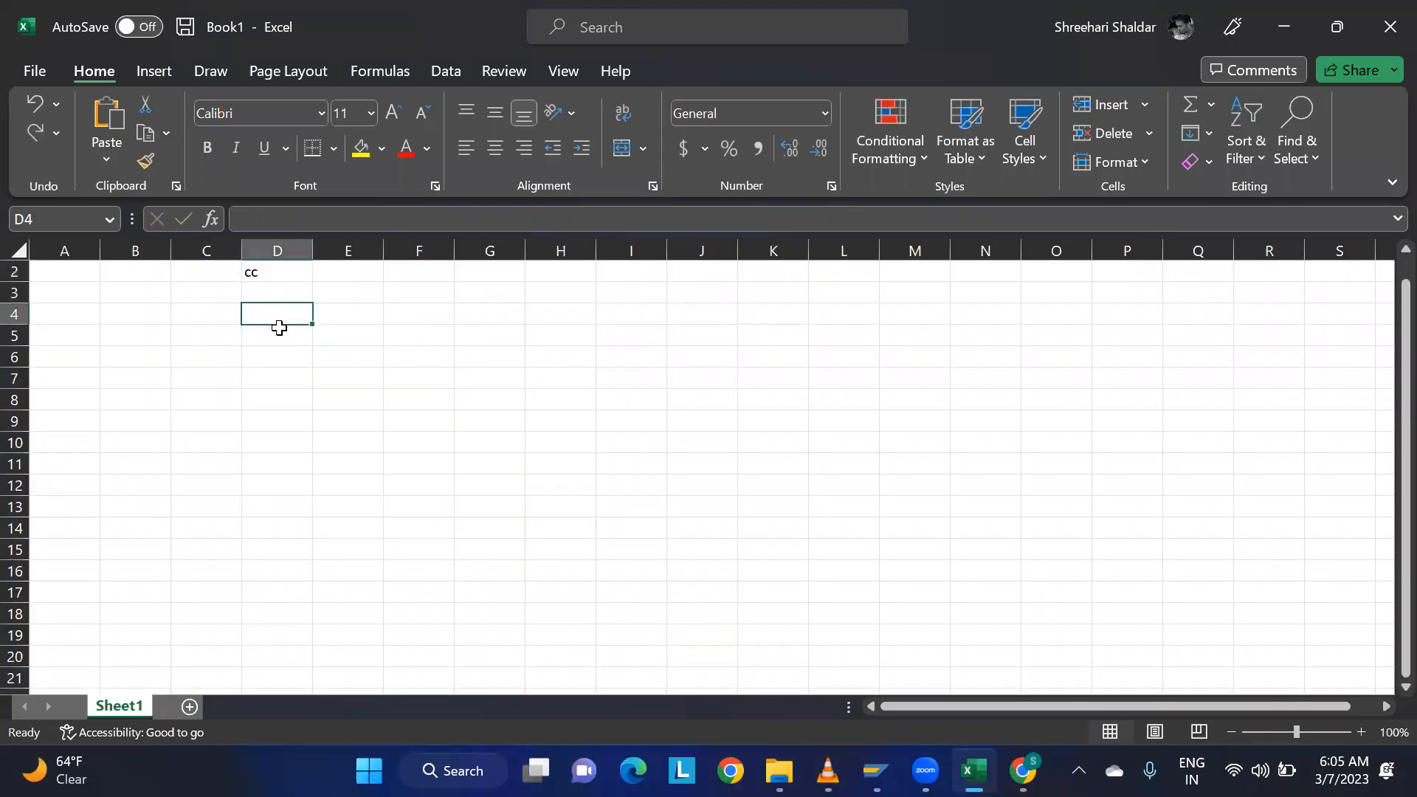
key("ctrl+v")
left_click(151, 352)
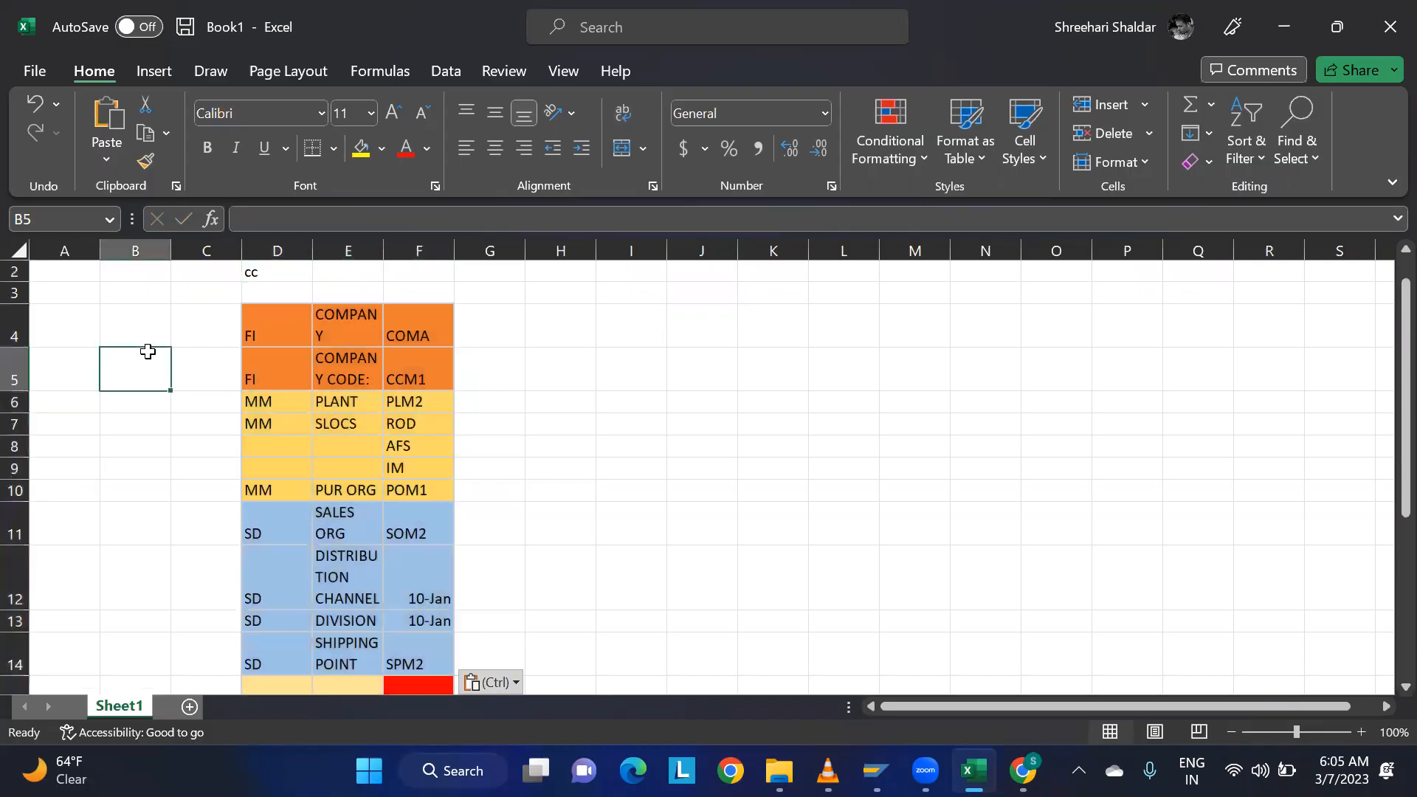
Widen all columns and autofit the row heights for the pasted table, and clear the "cc" entry from cell D2.
left_click(10, 251)
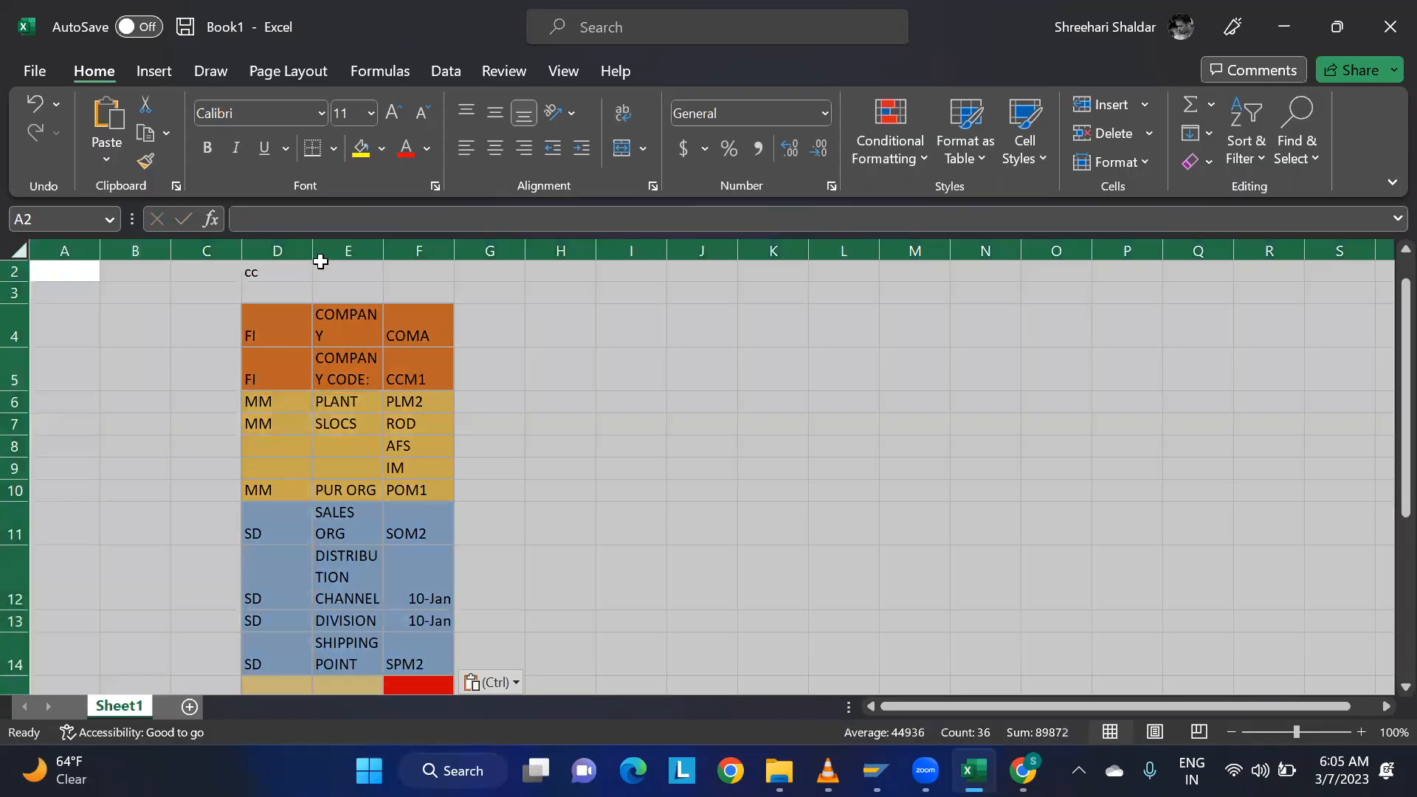
left_click_drag(313, 252, 332, 254)
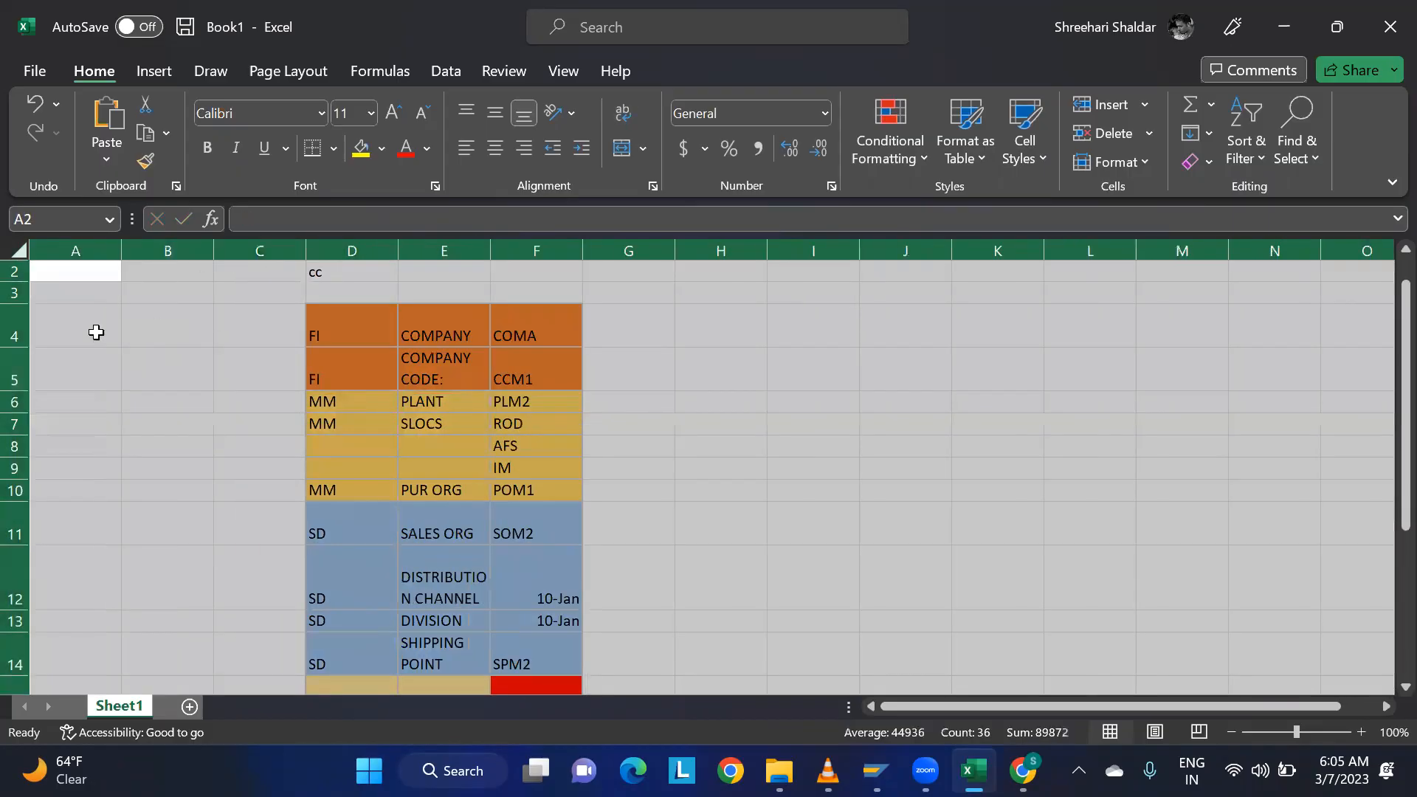
double_click(14, 346)
left_click(904, 404)
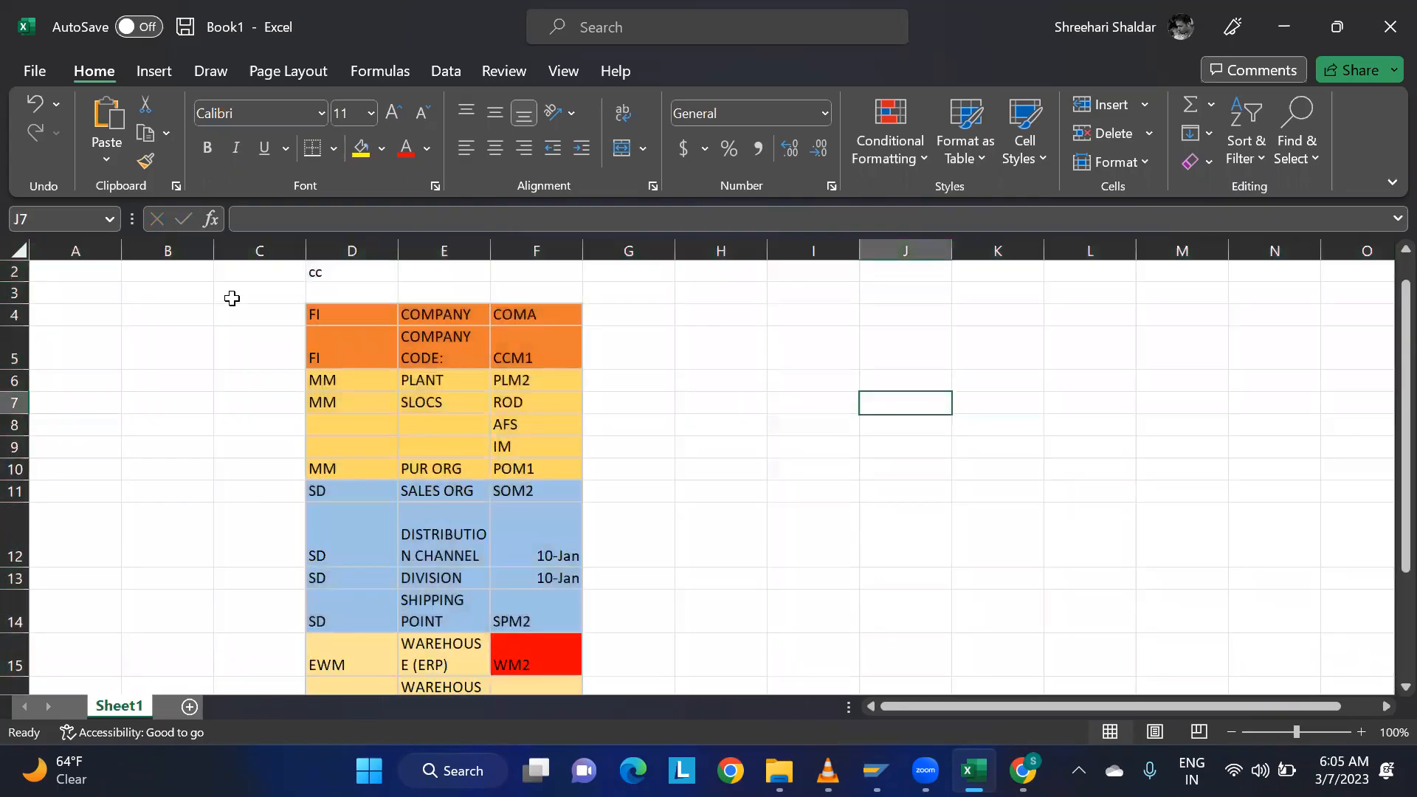
left_click_drag(299, 278, 309, 277)
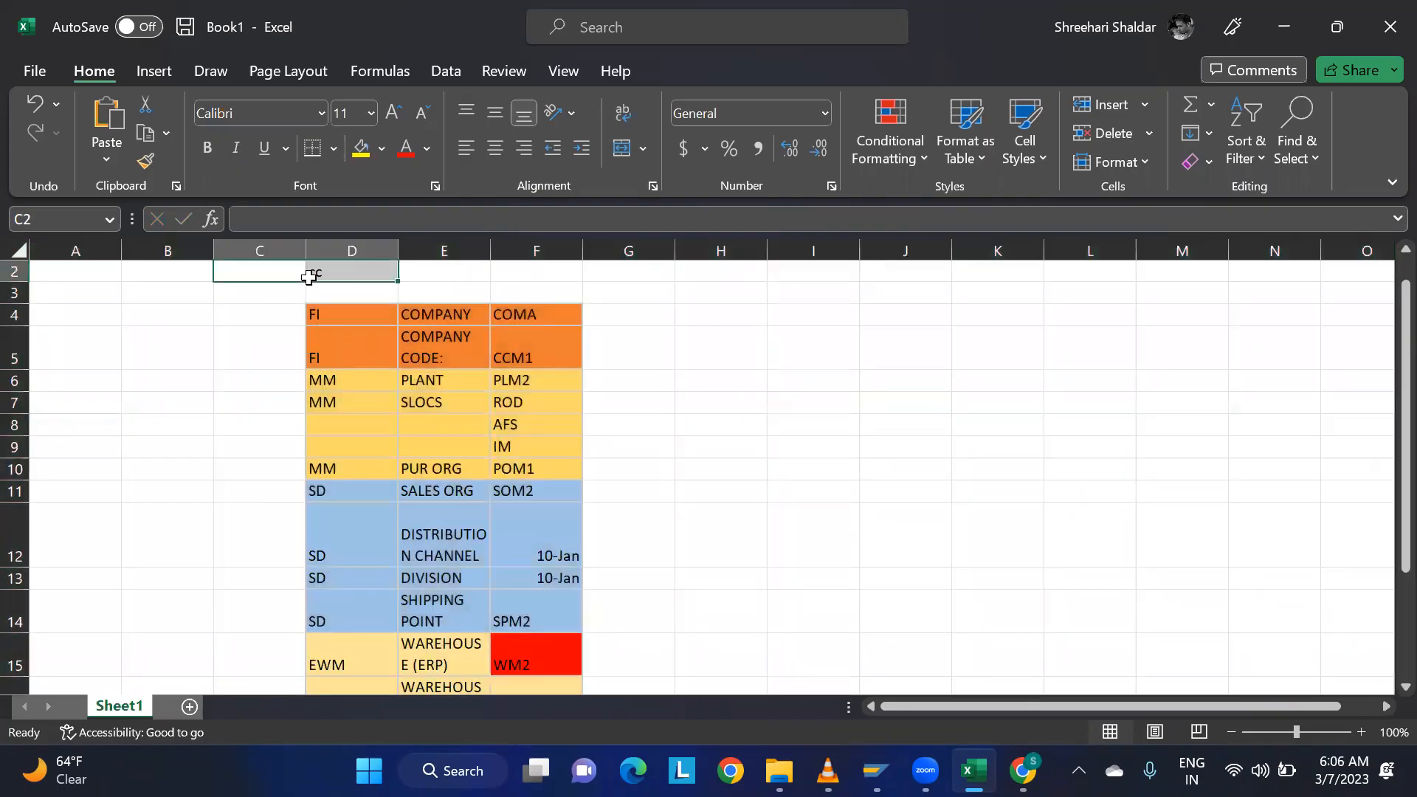
left_click(698, 318)
Change the sales org code in F11 to SOM1 and the shipping point code in F14 to SPM1.
scroll(583, 369, "down", 1)
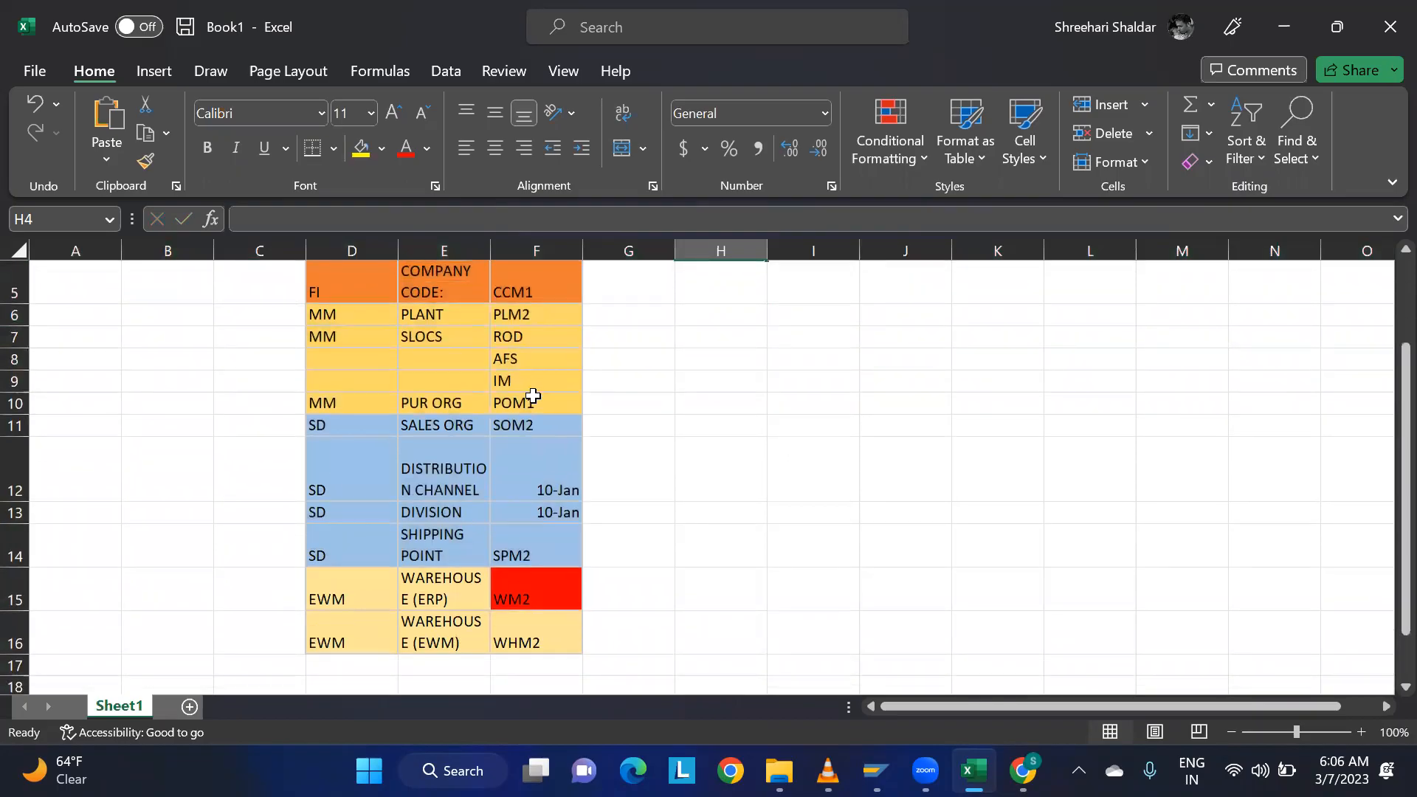
double_click(538, 426)
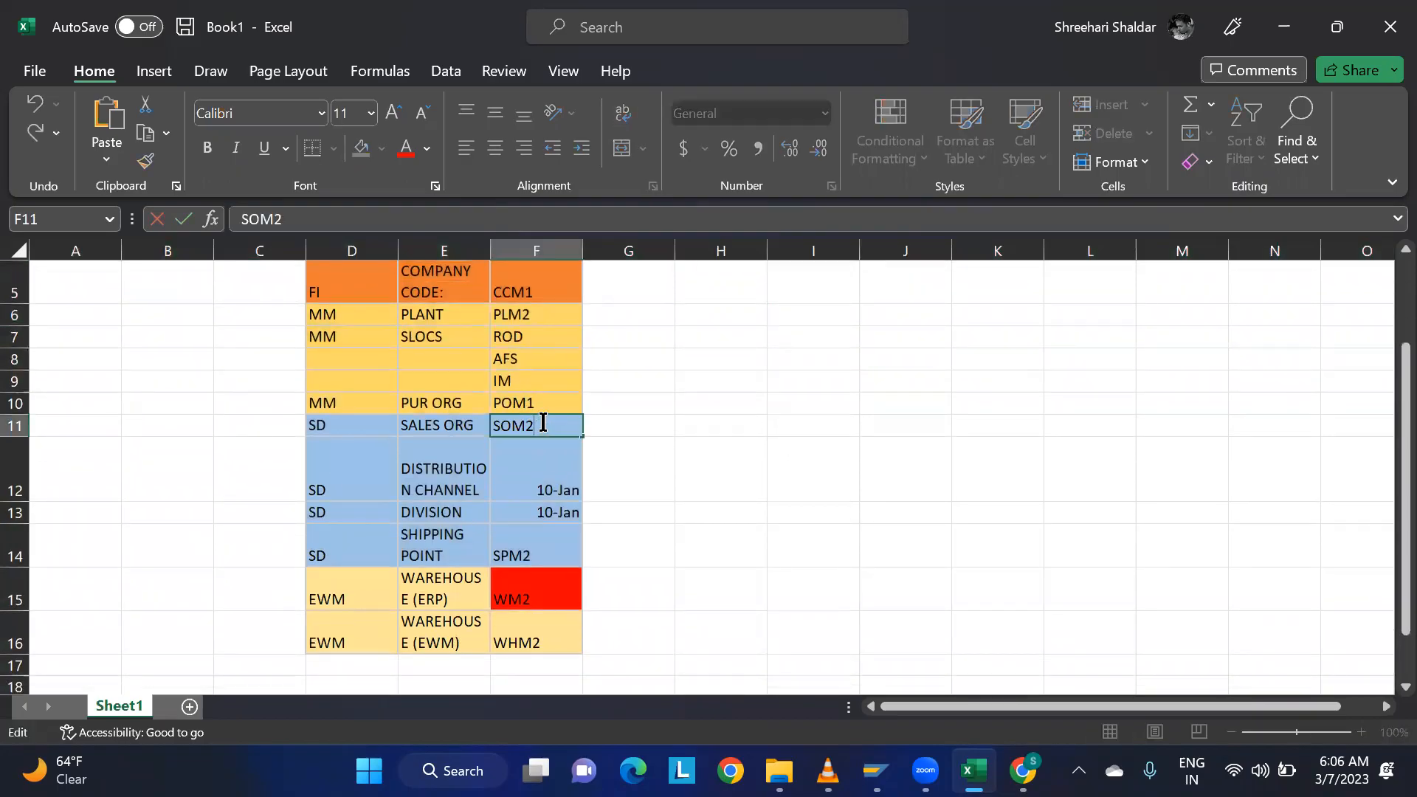
key("BackSpace")
type("1")
left_click(544, 555)
key("Down")
key("Down")
double_click(545, 555)
key("BackSpace")
type("1")
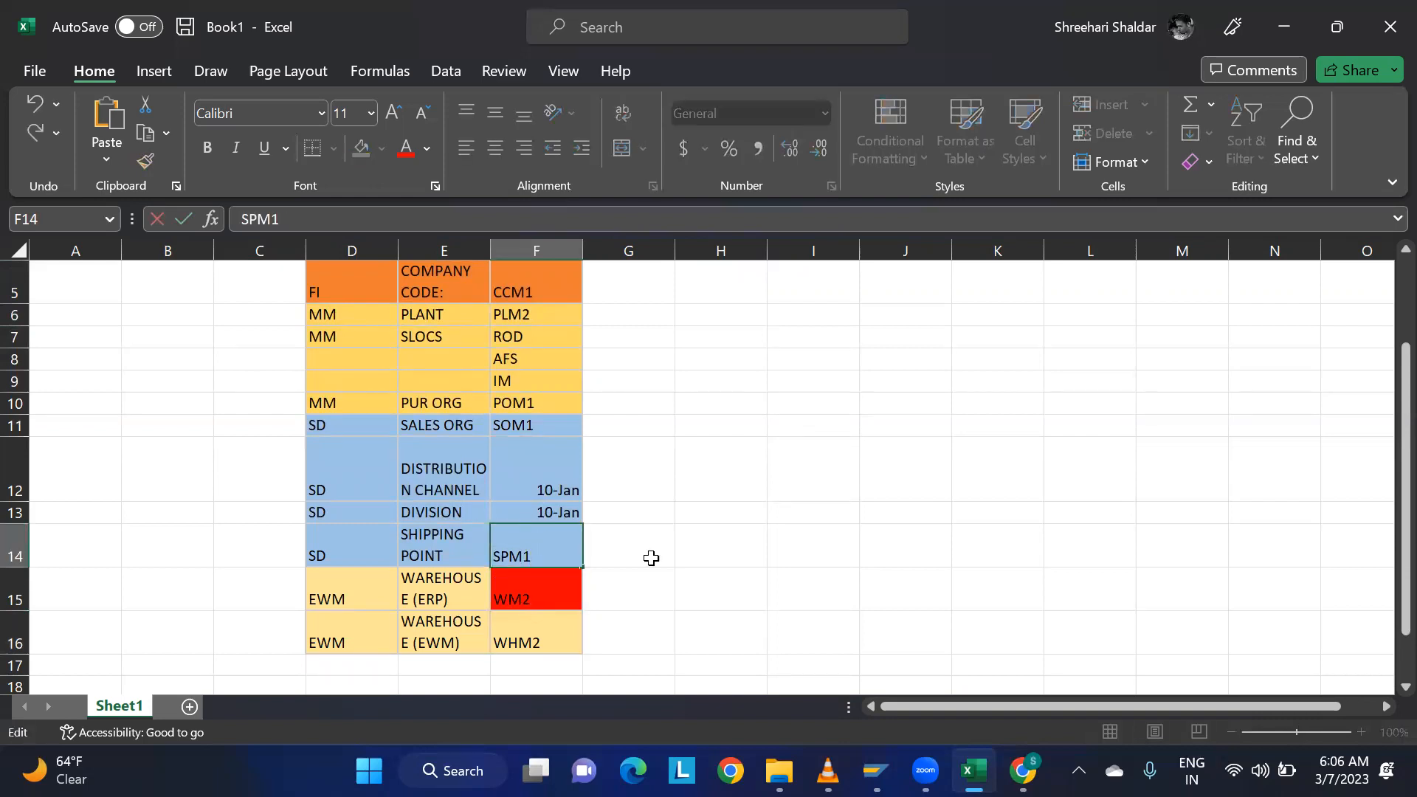
Change the ERP warehouse code in F15 to WM1 and the EWM warehouse code in F16 to WHM1.
double_click(552, 596)
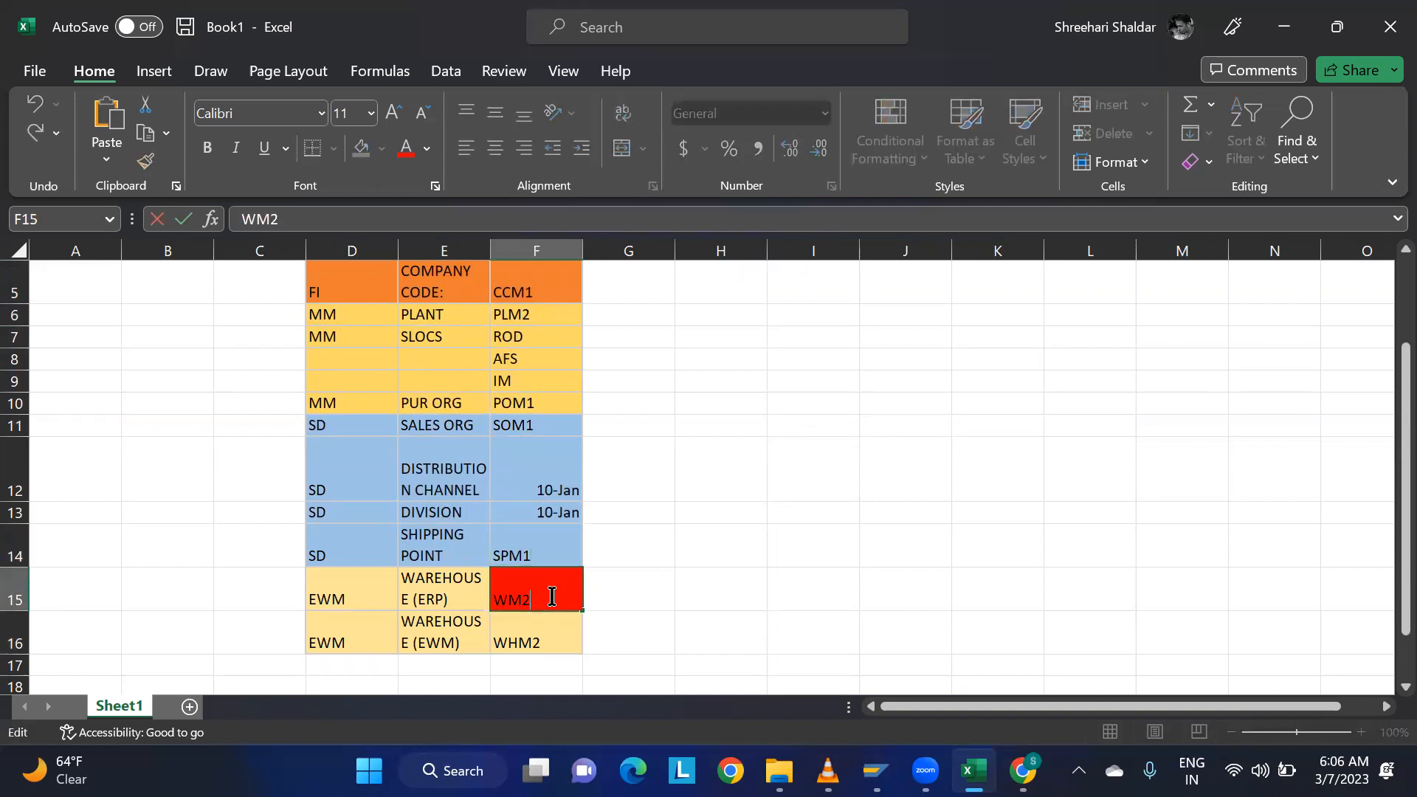
key("Return")
double_click(561, 644)
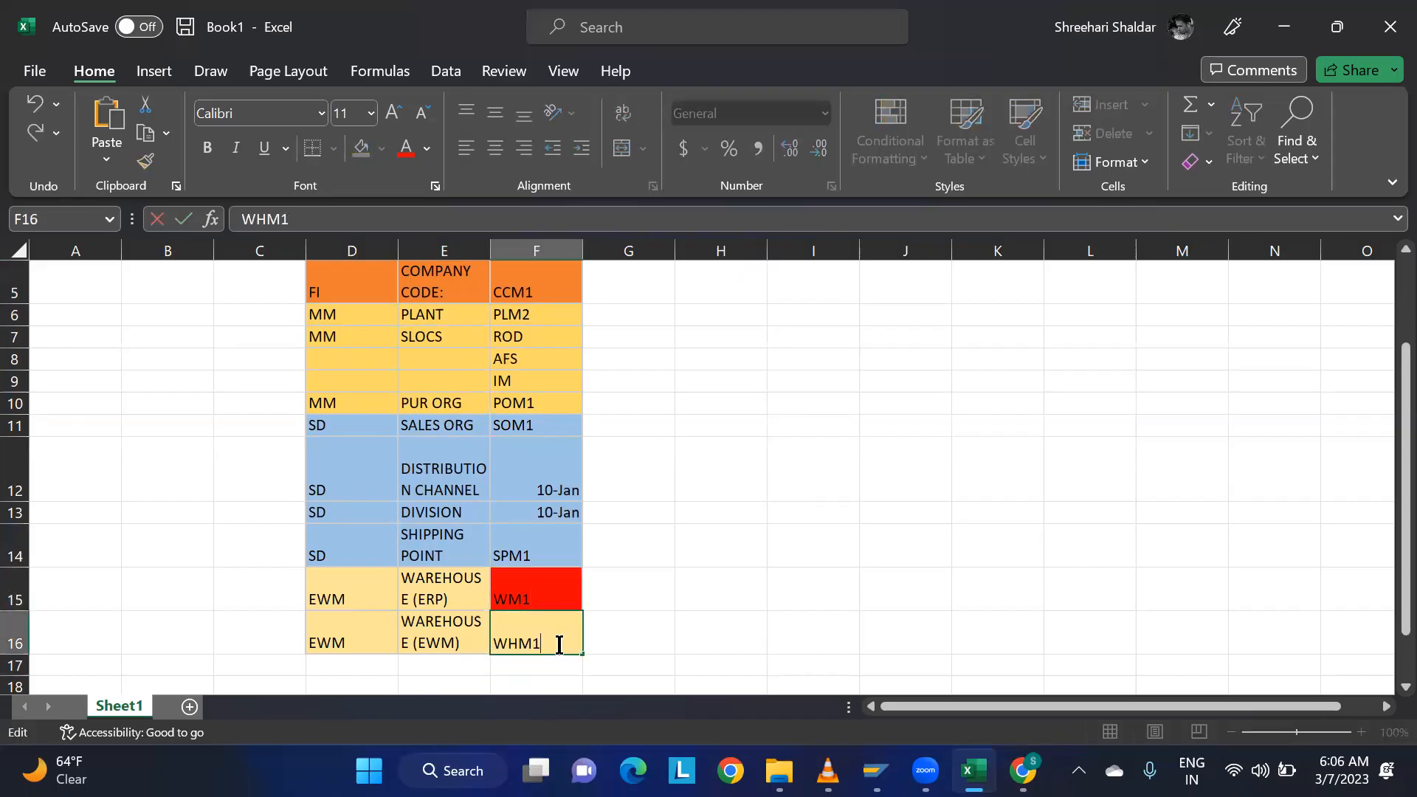
left_click(697, 577)
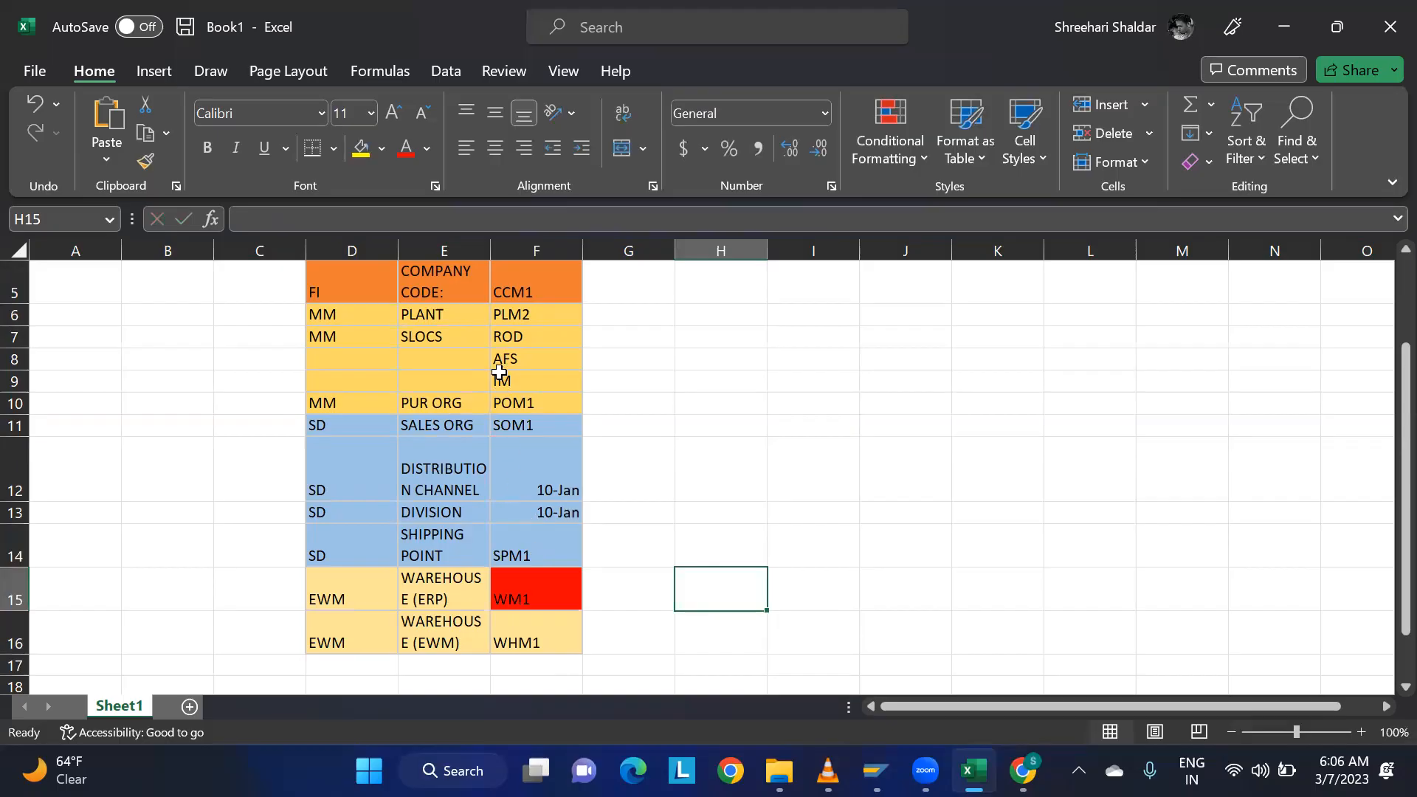
Try to replace the distribution channel value in F12 with 10 and the division value in F13 with 00 as plain numbers.
left_click(552, 491)
key("Delete")
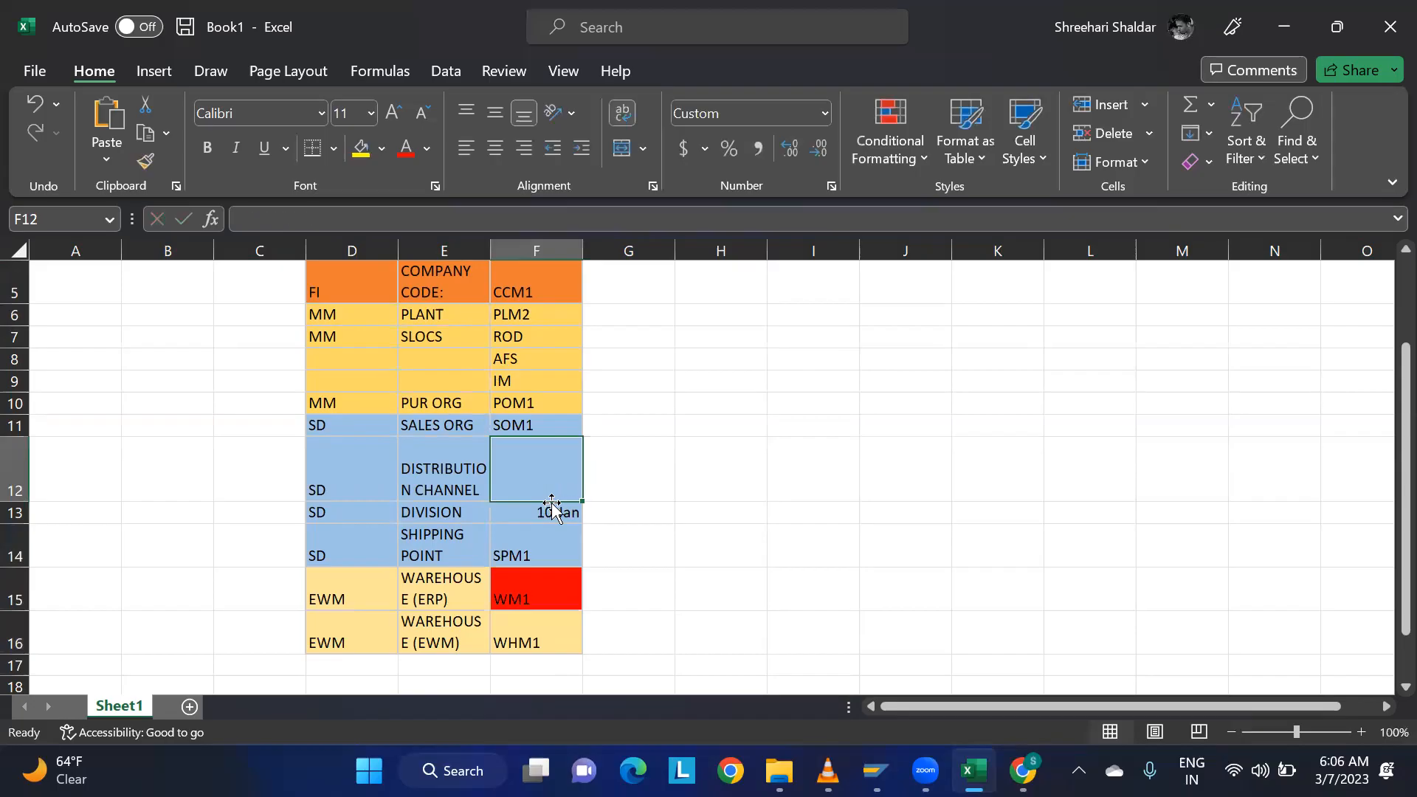
left_click(552, 511)
key("Delete")
left_click(548, 475)
type("10")
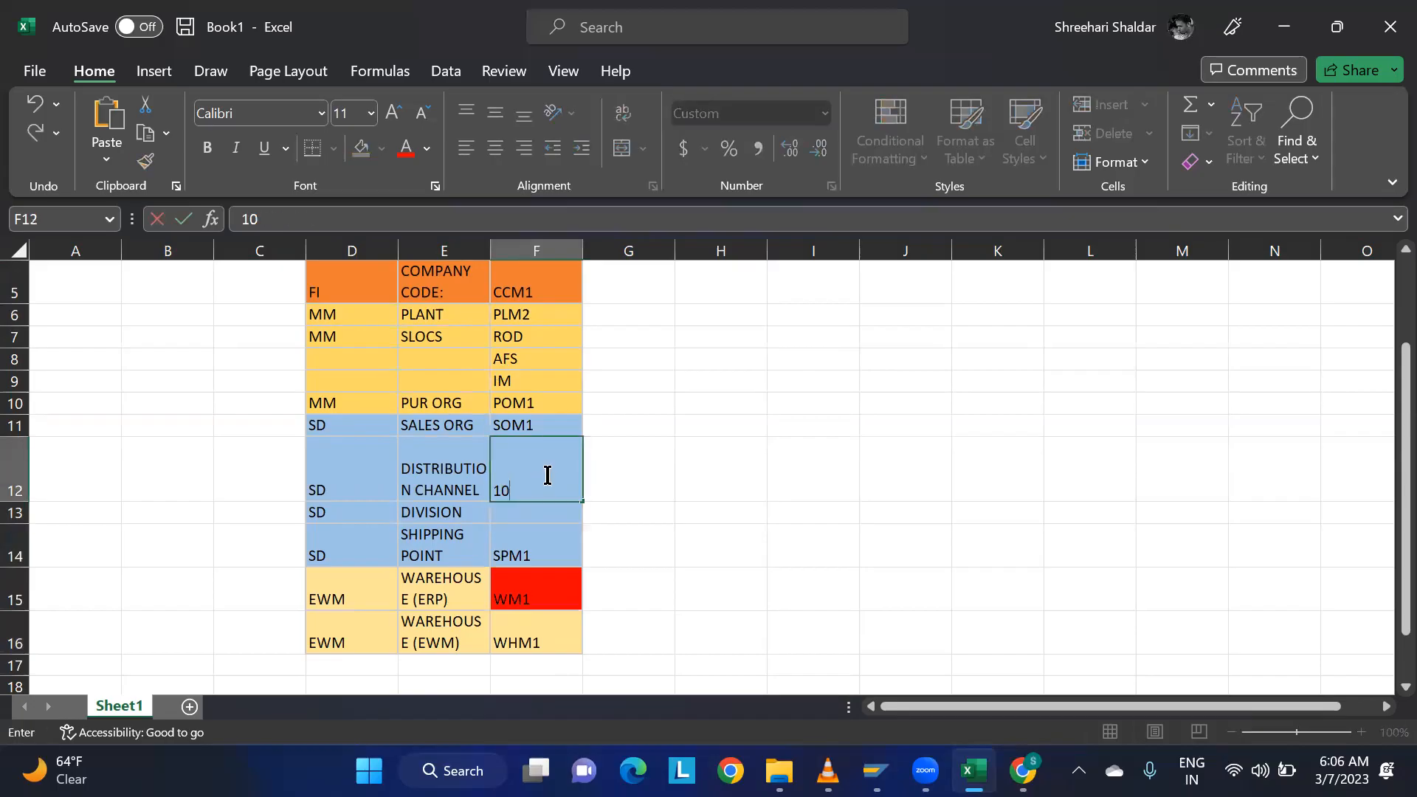
key("Return")
type("00")
left_click(813, 426)
Enter the distribution channel in F12 as the text value 10 and the division in F13 as the text value 00.
left_click(553, 485)
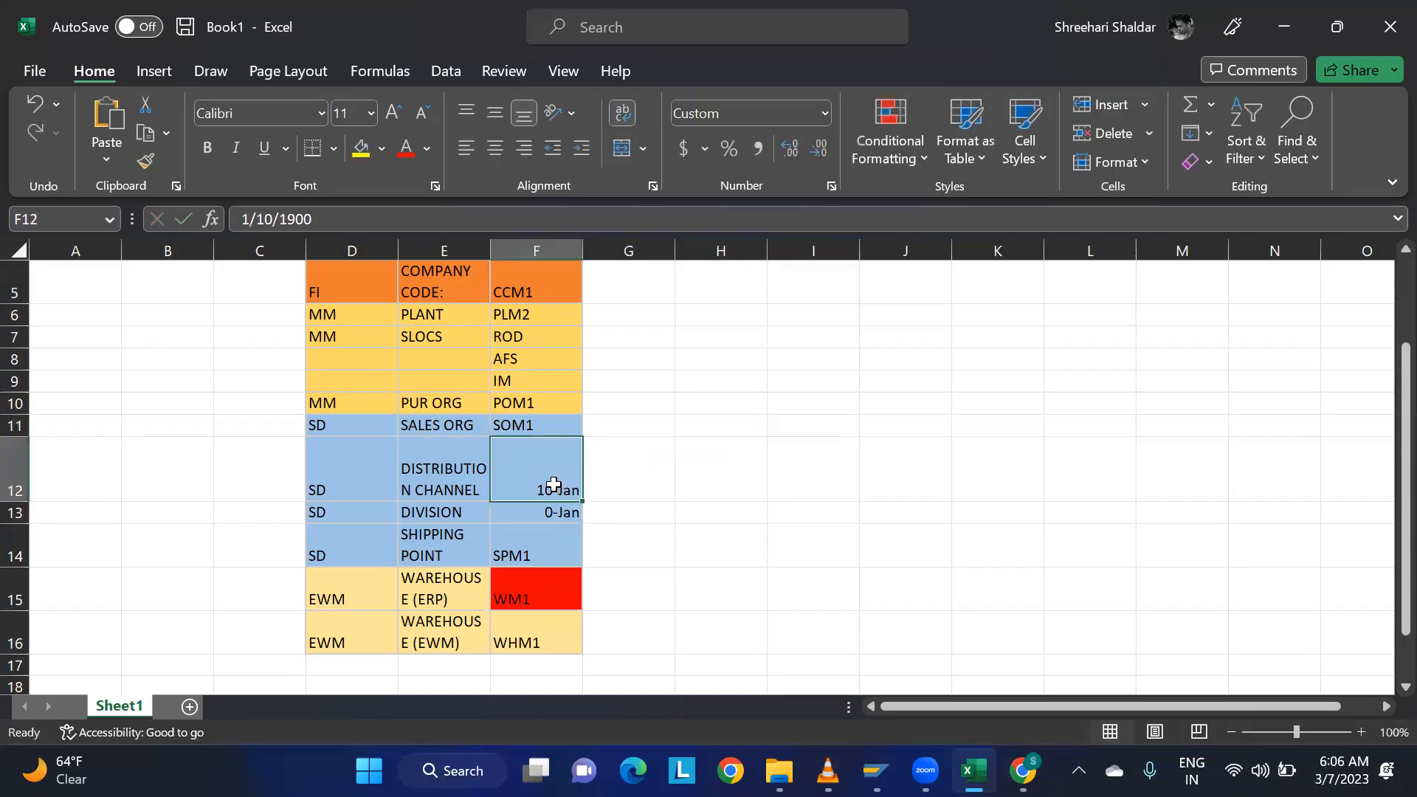
type("'")
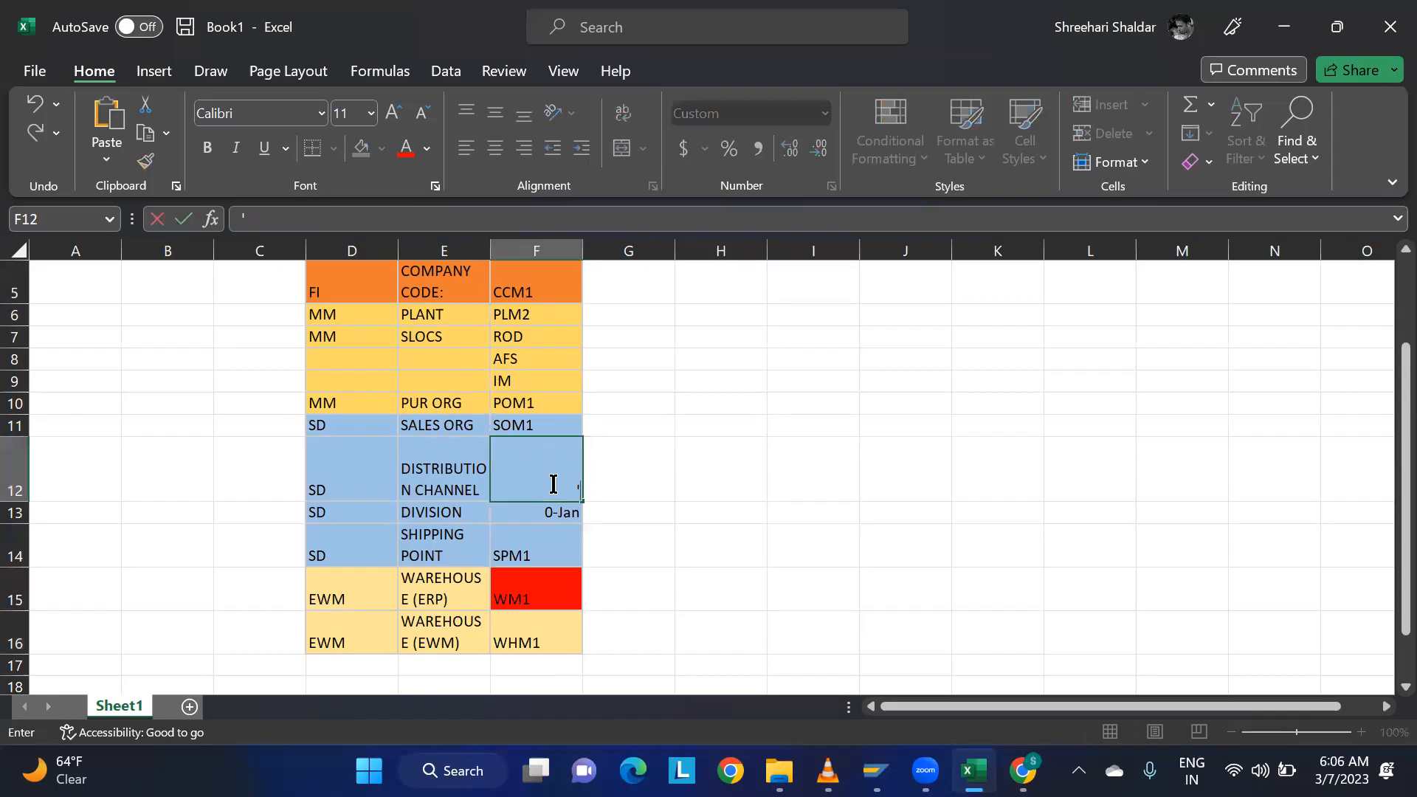
type("10")
key("Return")
type("'00")
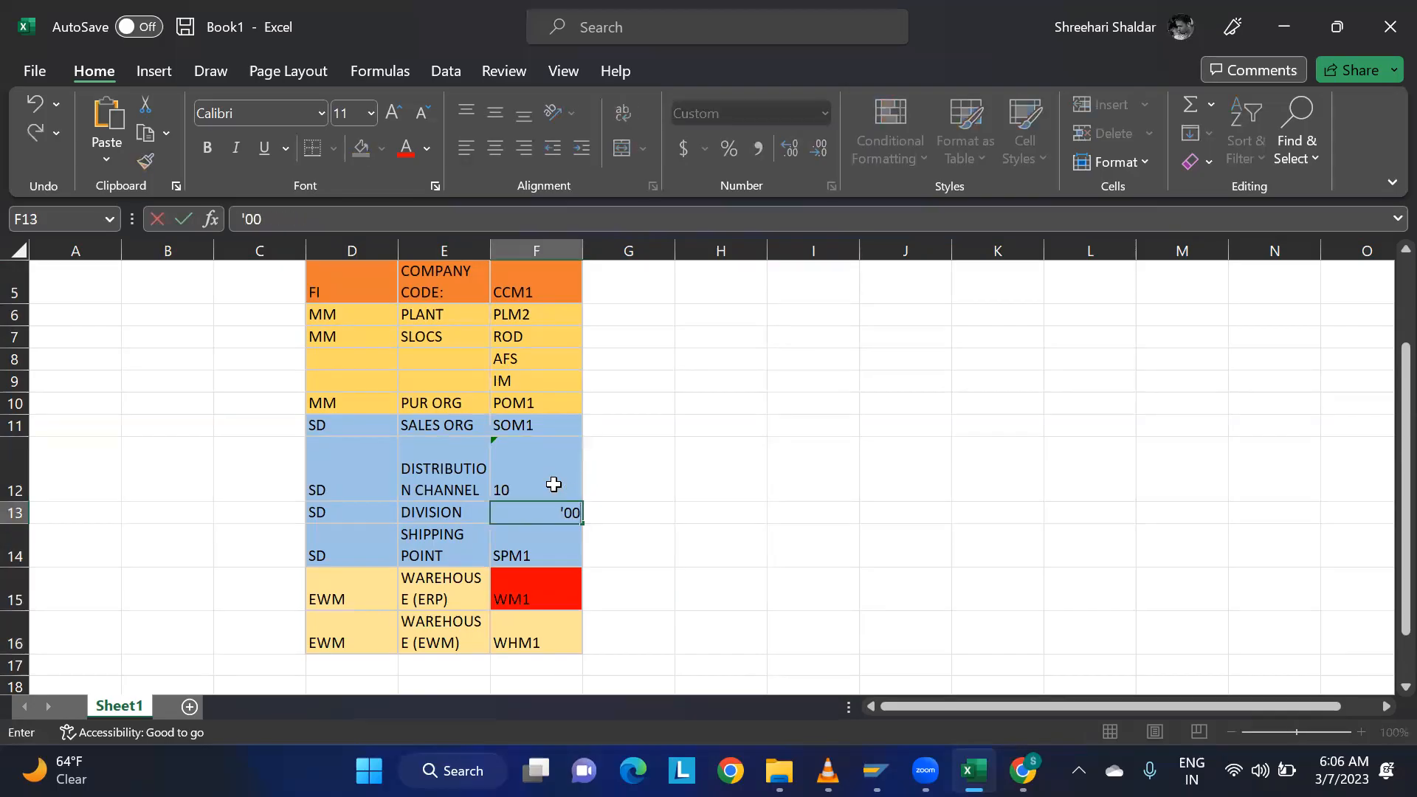
left_click(714, 463)
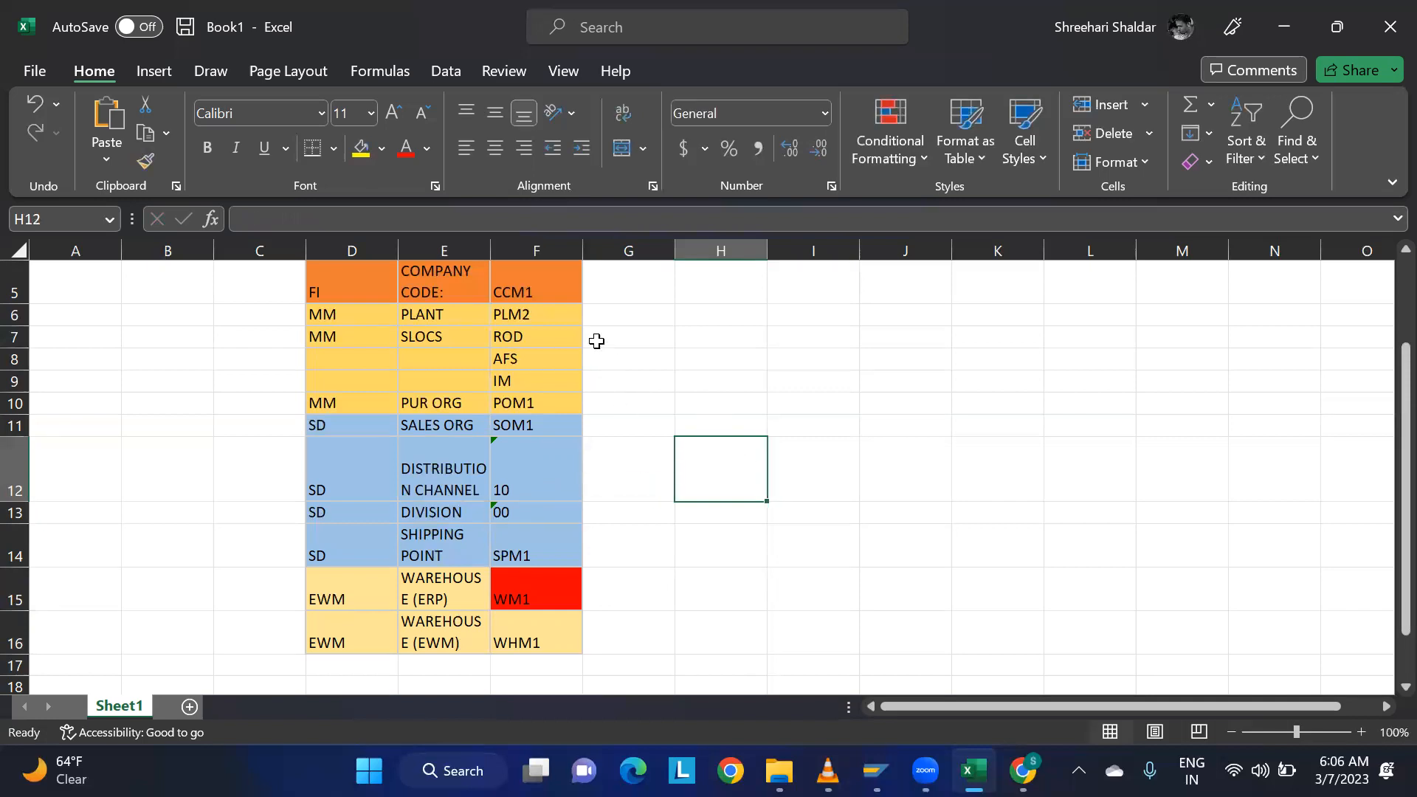
Widen all columns further to fit the table's descriptions, and autofit all row heights again.
left_click(16, 251)
left_click_drag(584, 253, 649, 253)
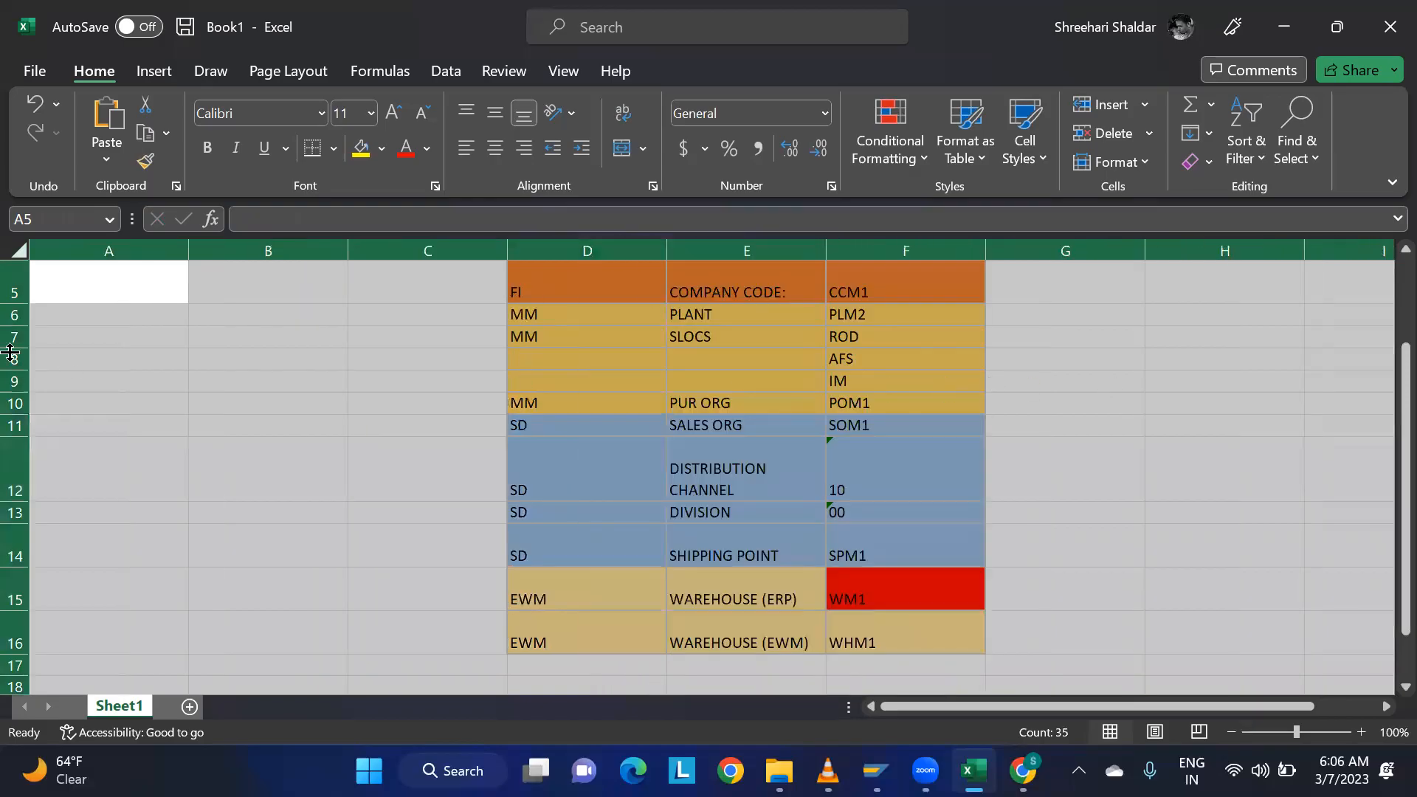
double_click(15, 303)
left_click(216, 406)
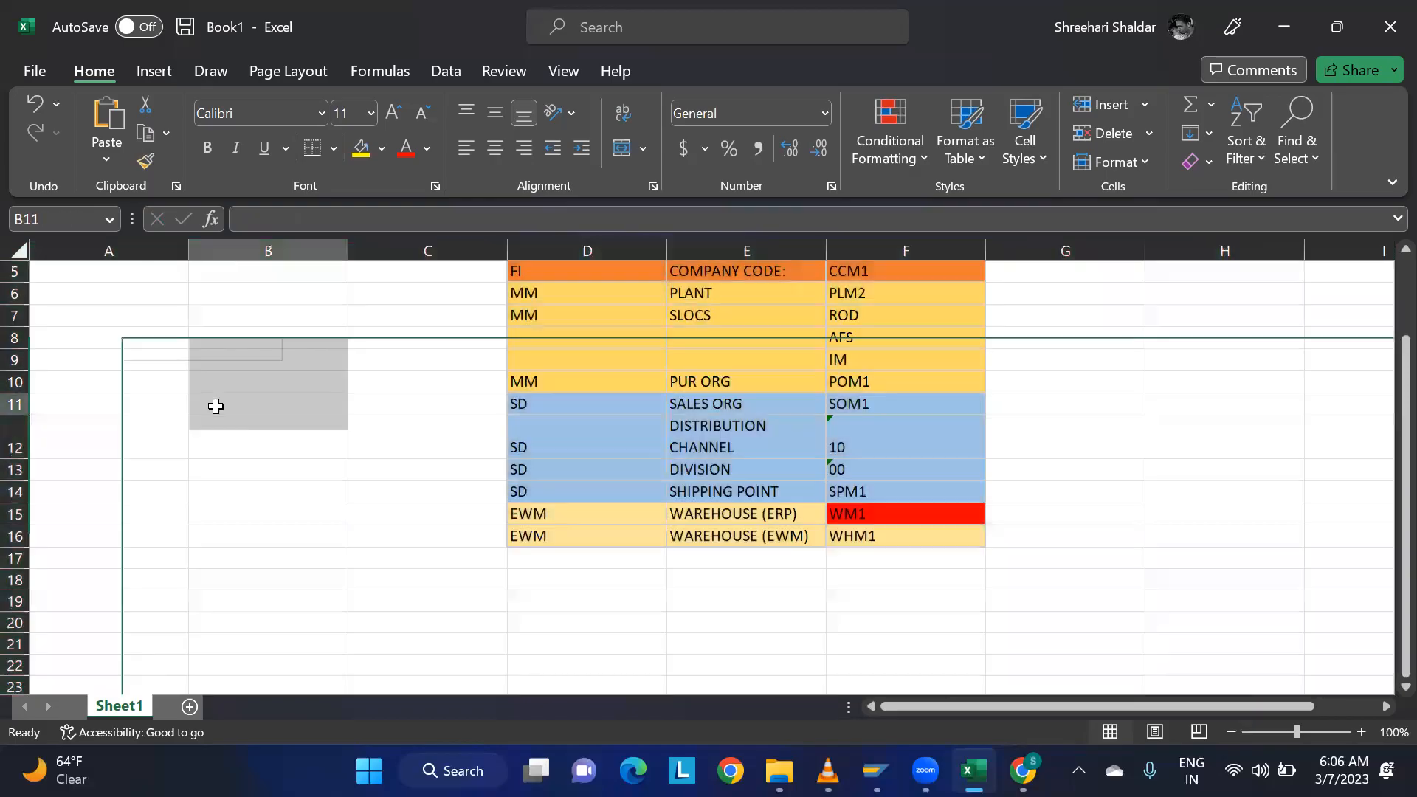
scroll(946, 458, "up", 1)
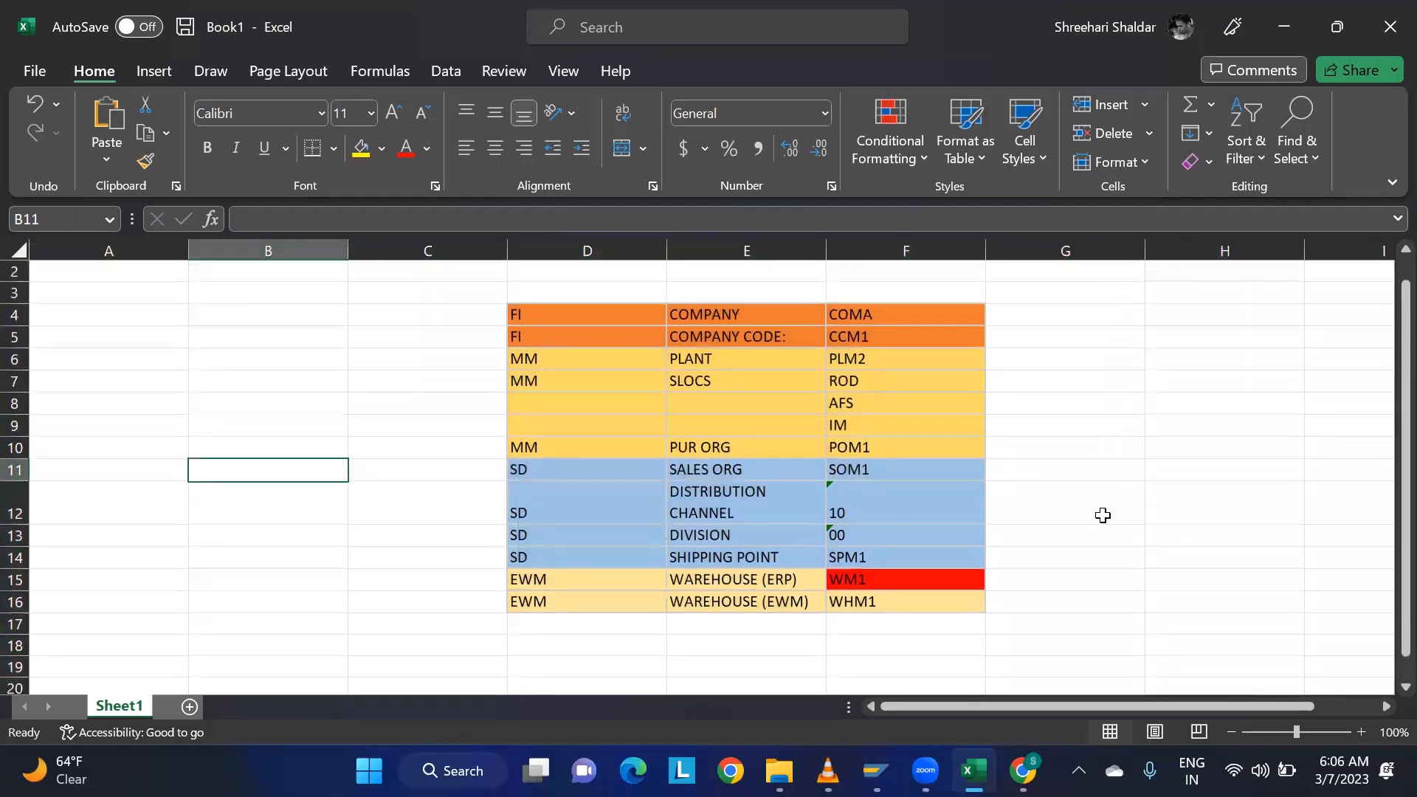
left_click(1114, 485)
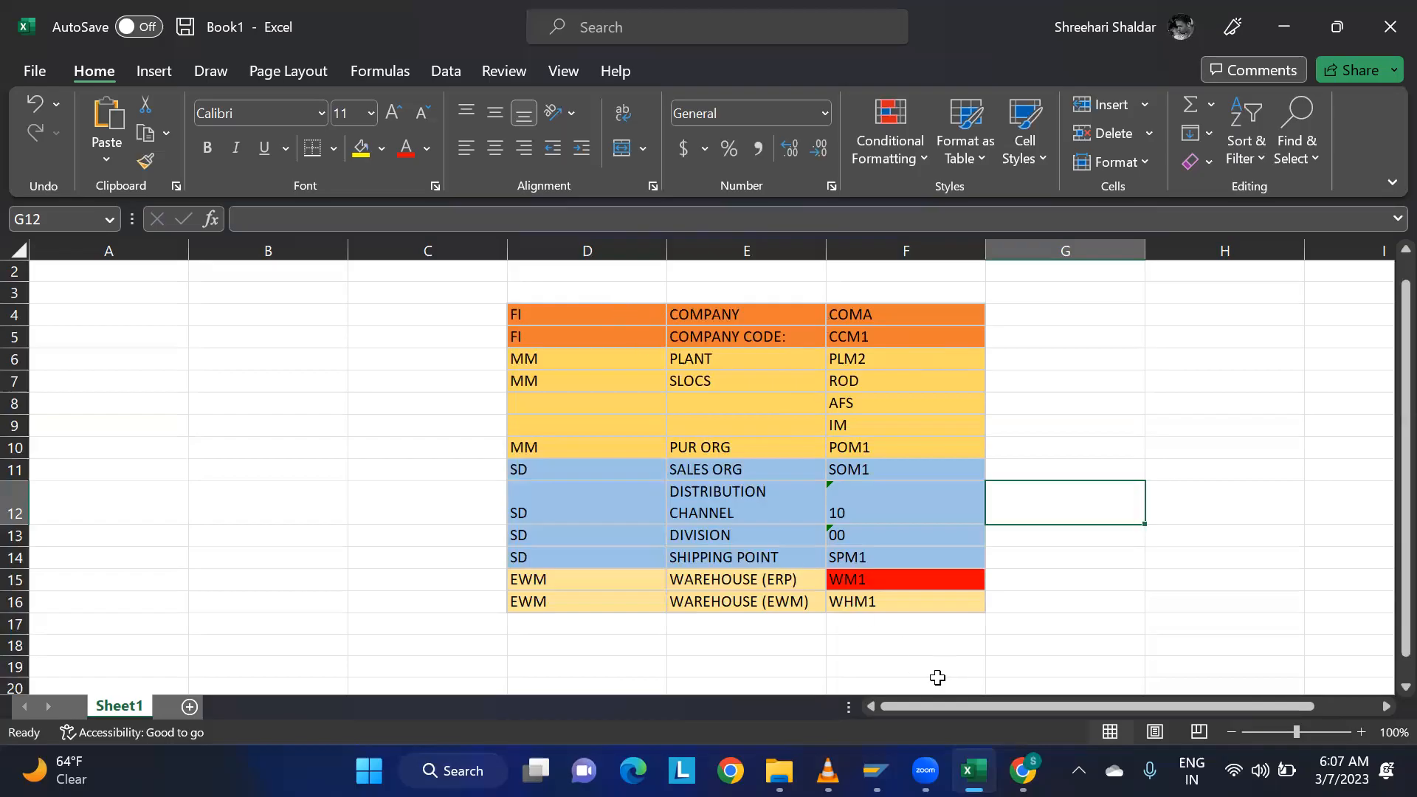
mouse_move(978, 764)
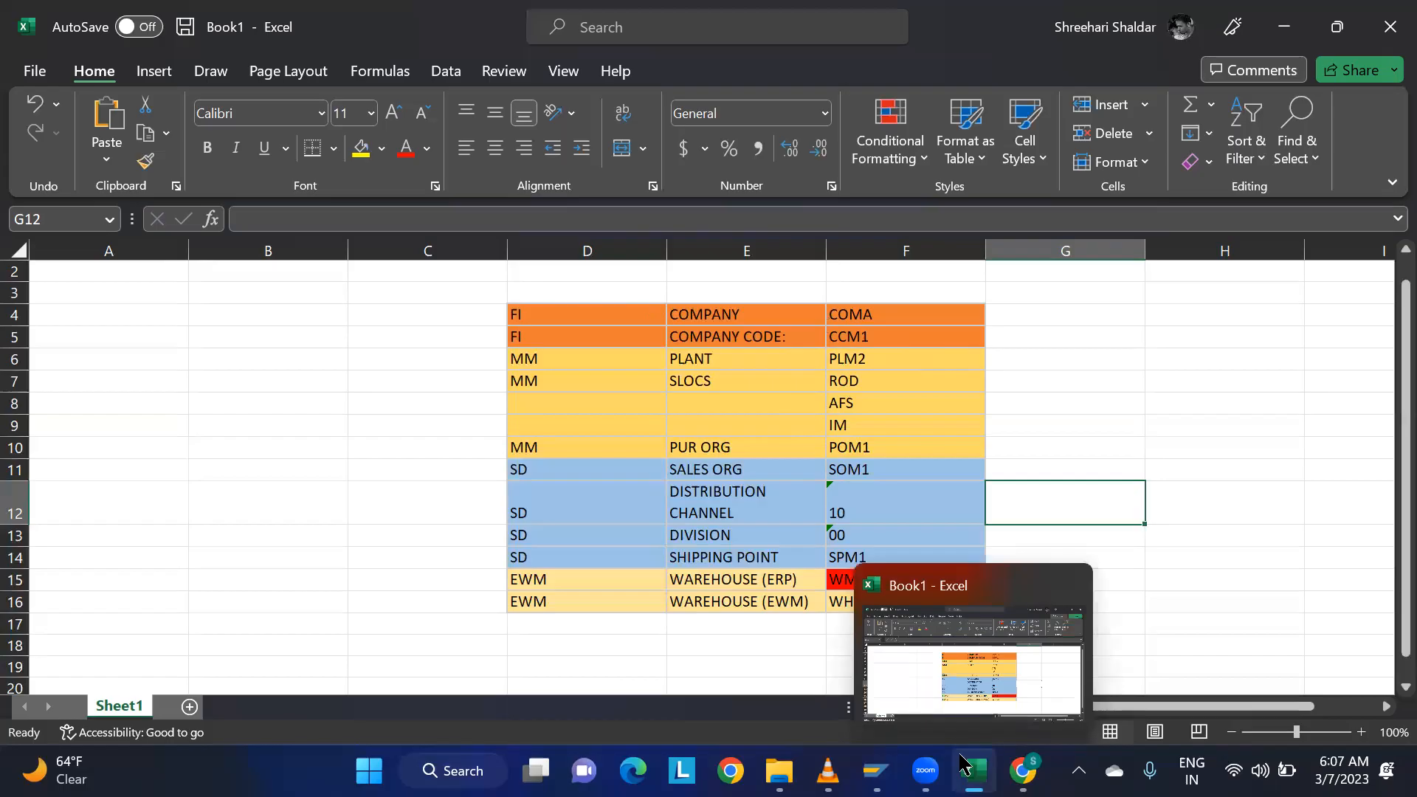
left_click(1055, 377)
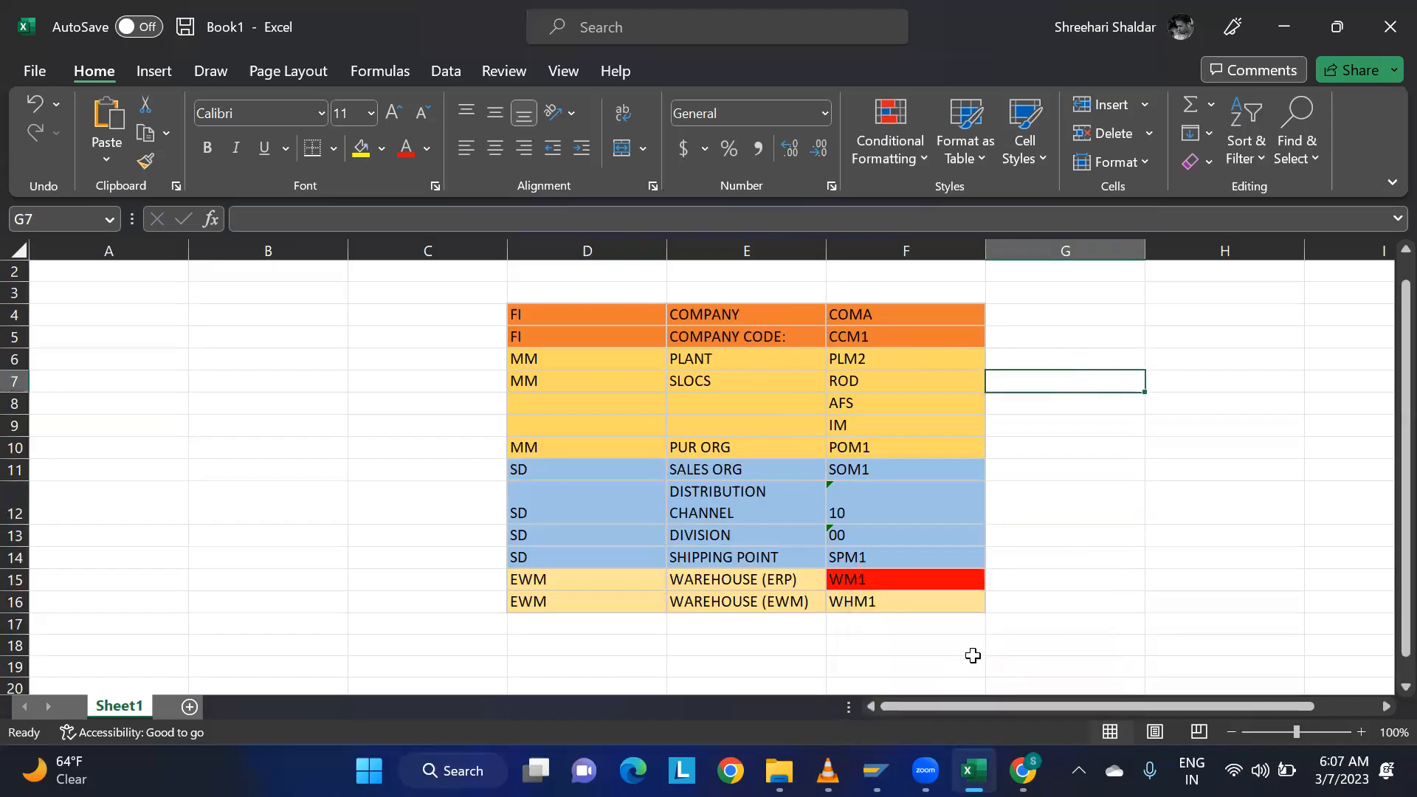
Switch to SAP Logon, open the logon screen of the ECC 9.5 system, and minimize it.
left_click(876, 771)
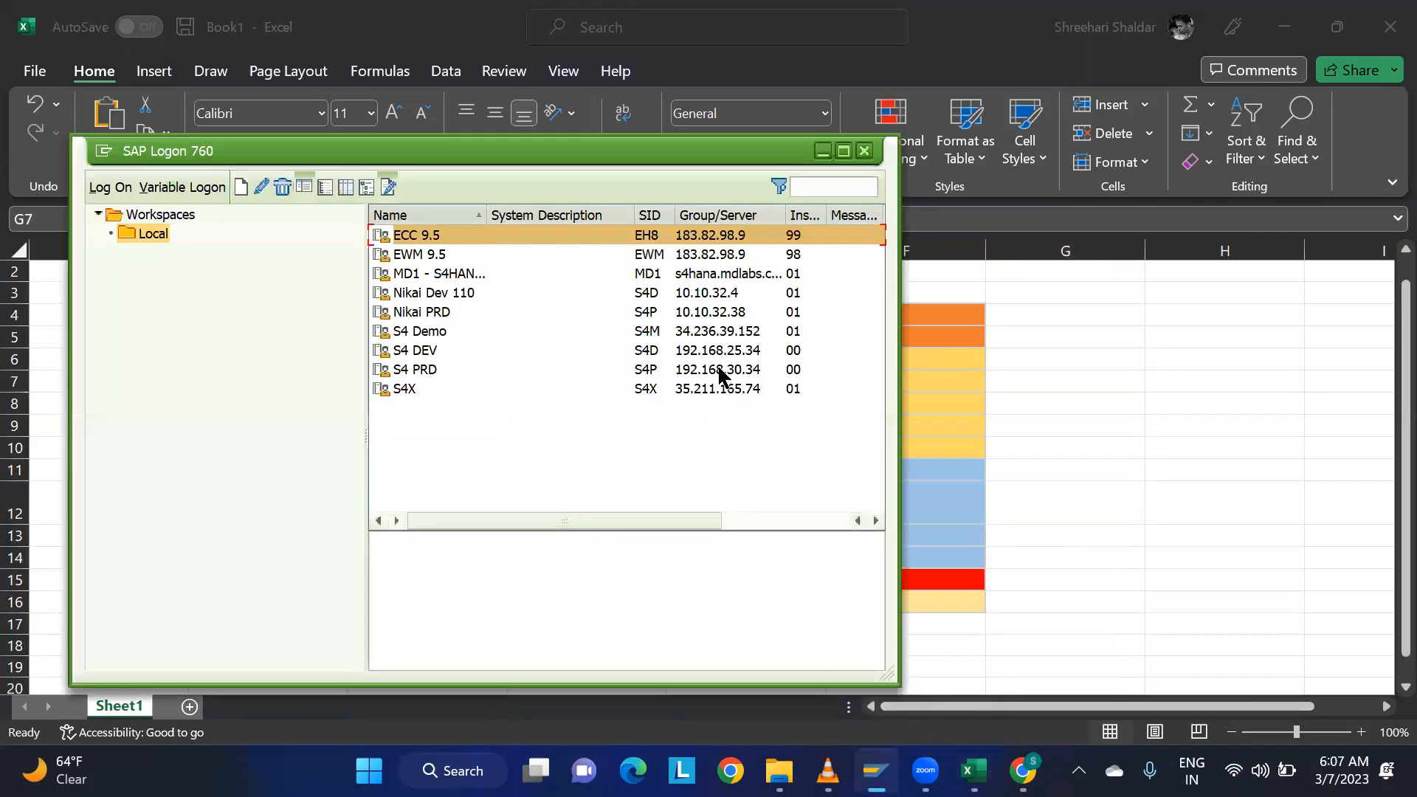
double_click(427, 234)
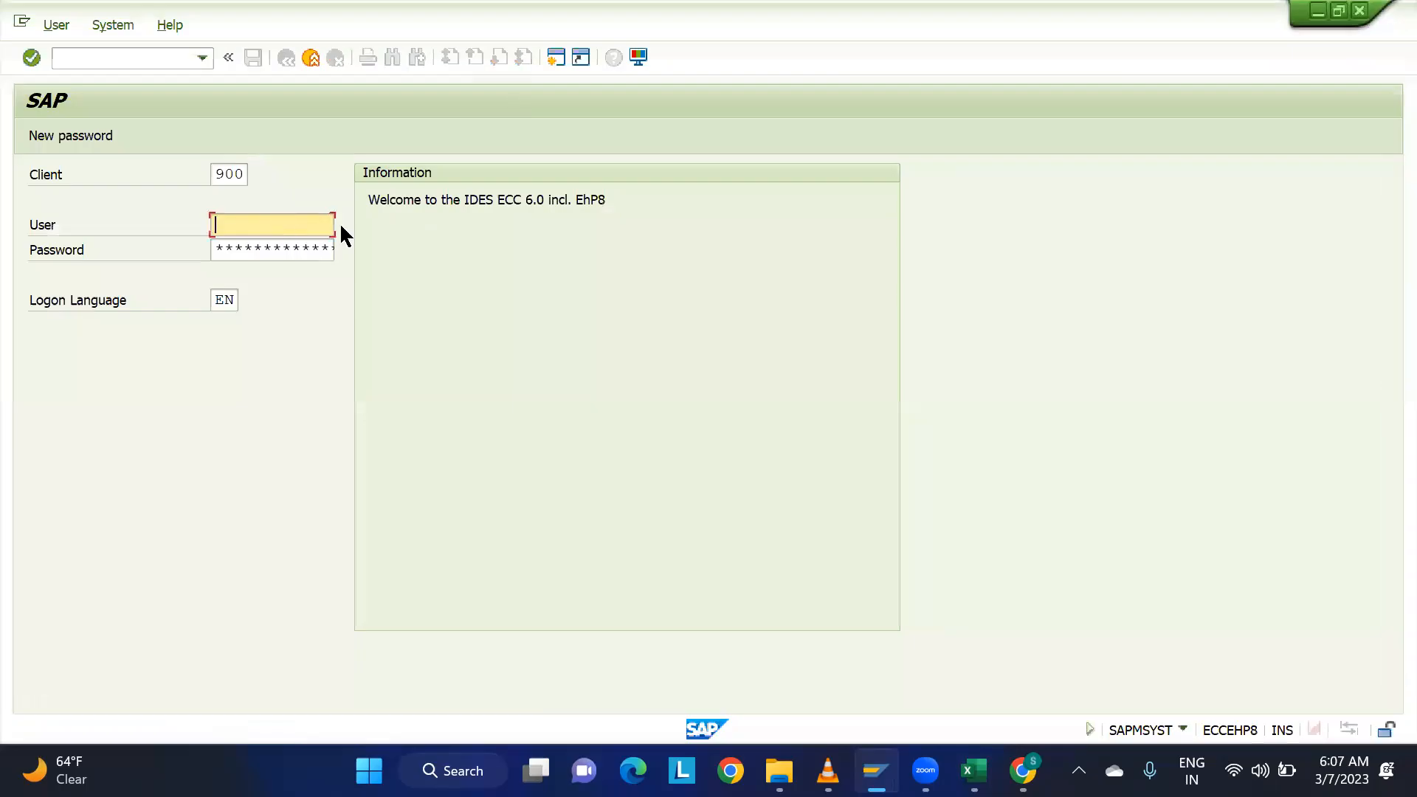
left_click(1319, 12)
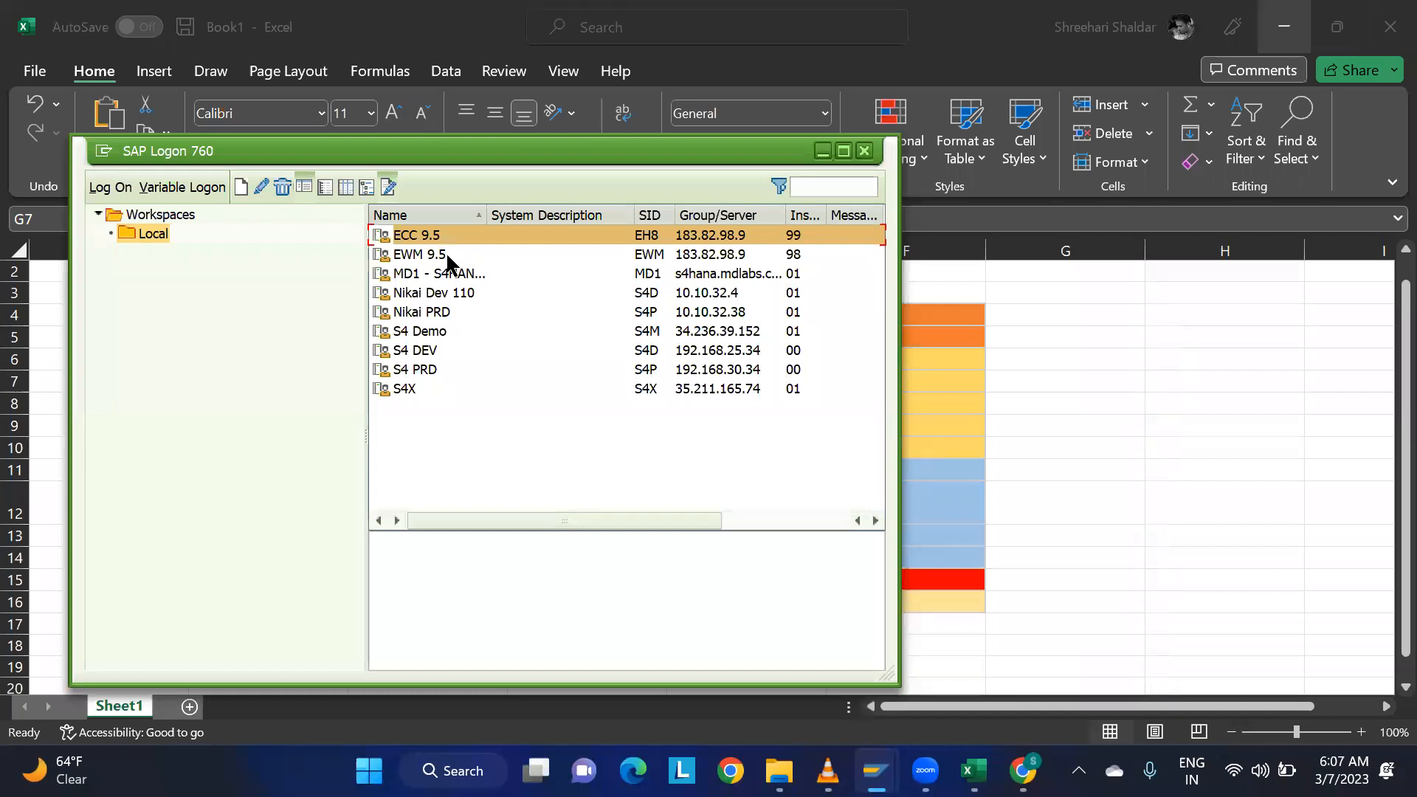
left_click(443, 259)
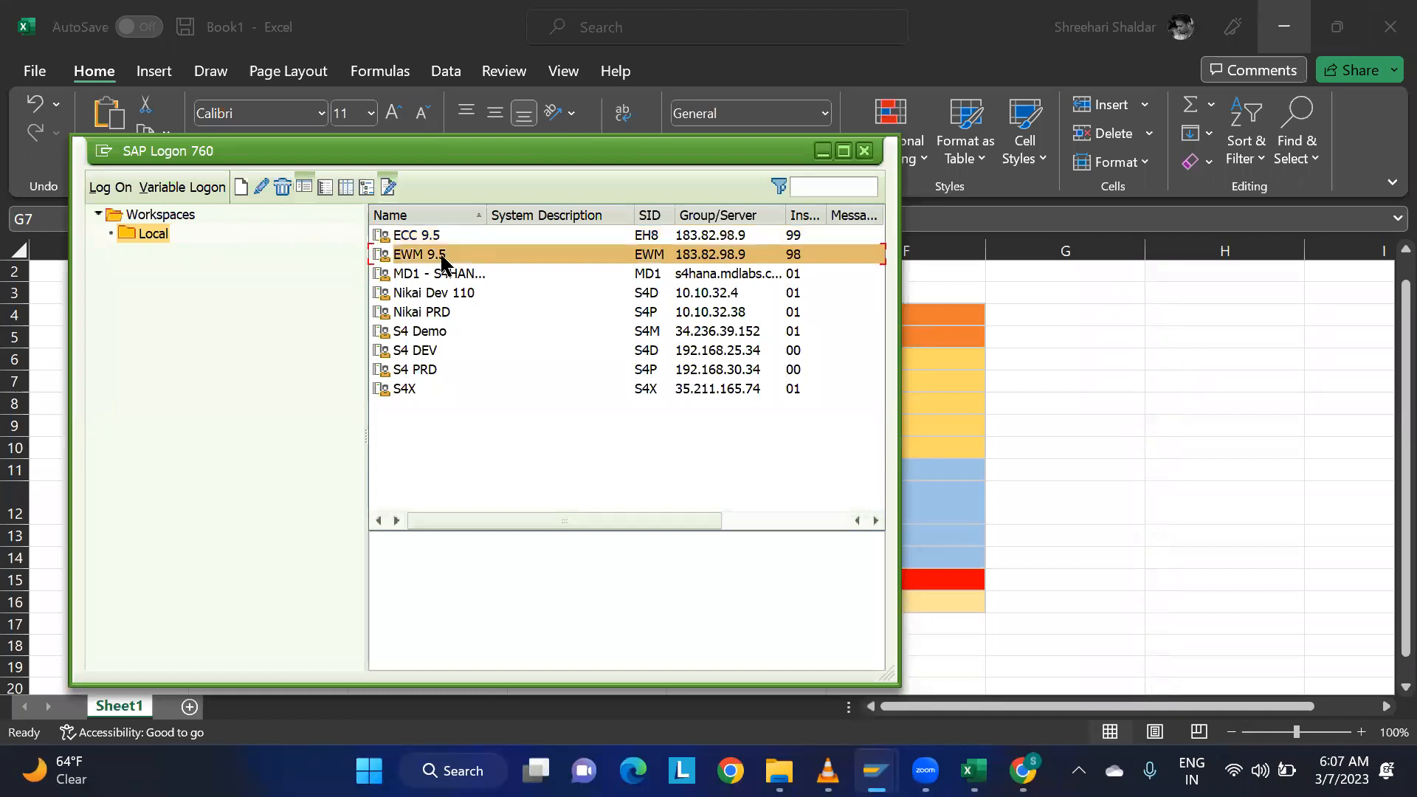
left_click(439, 237)
left_click(438, 258)
left_click(438, 236)
left_click(439, 257)
left_click(427, 238)
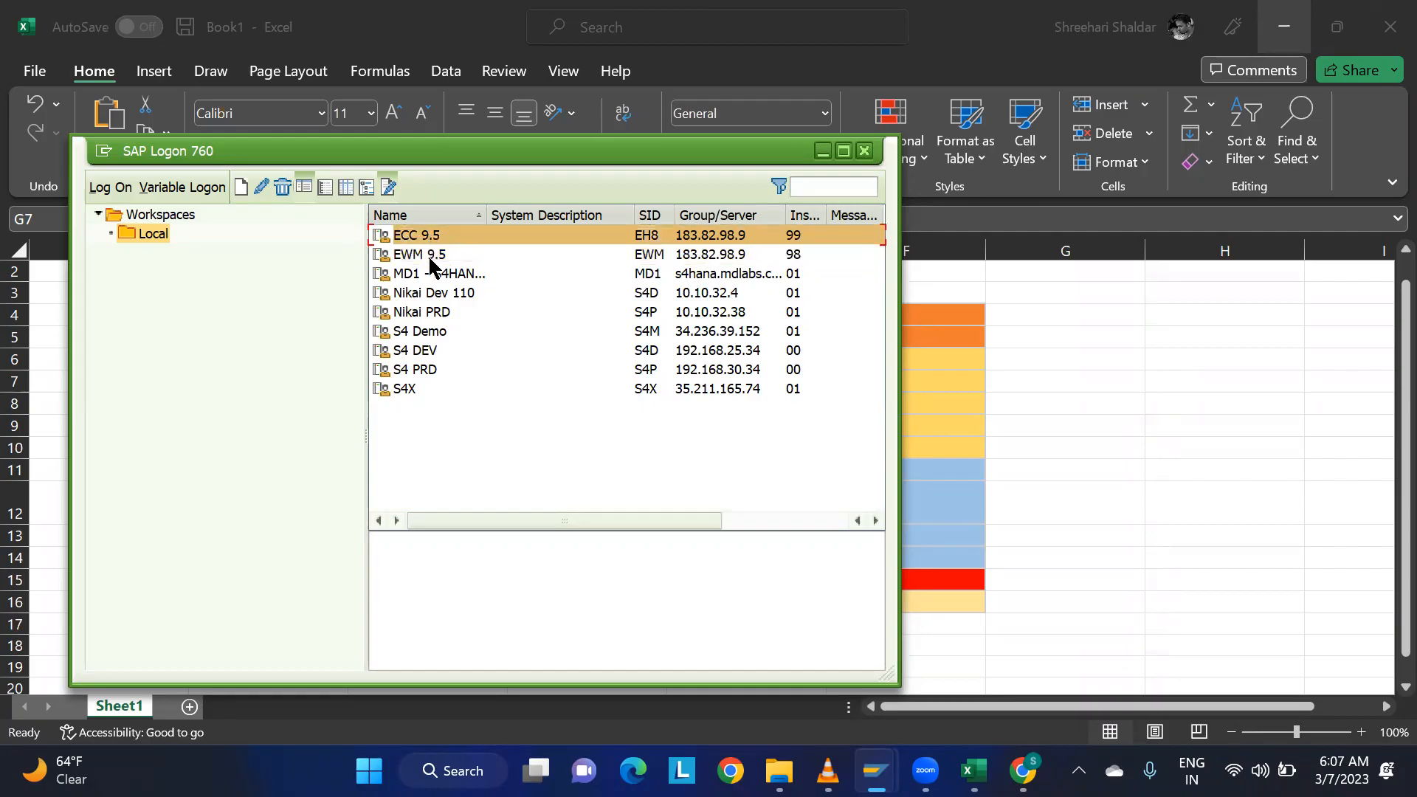
left_click(415, 256)
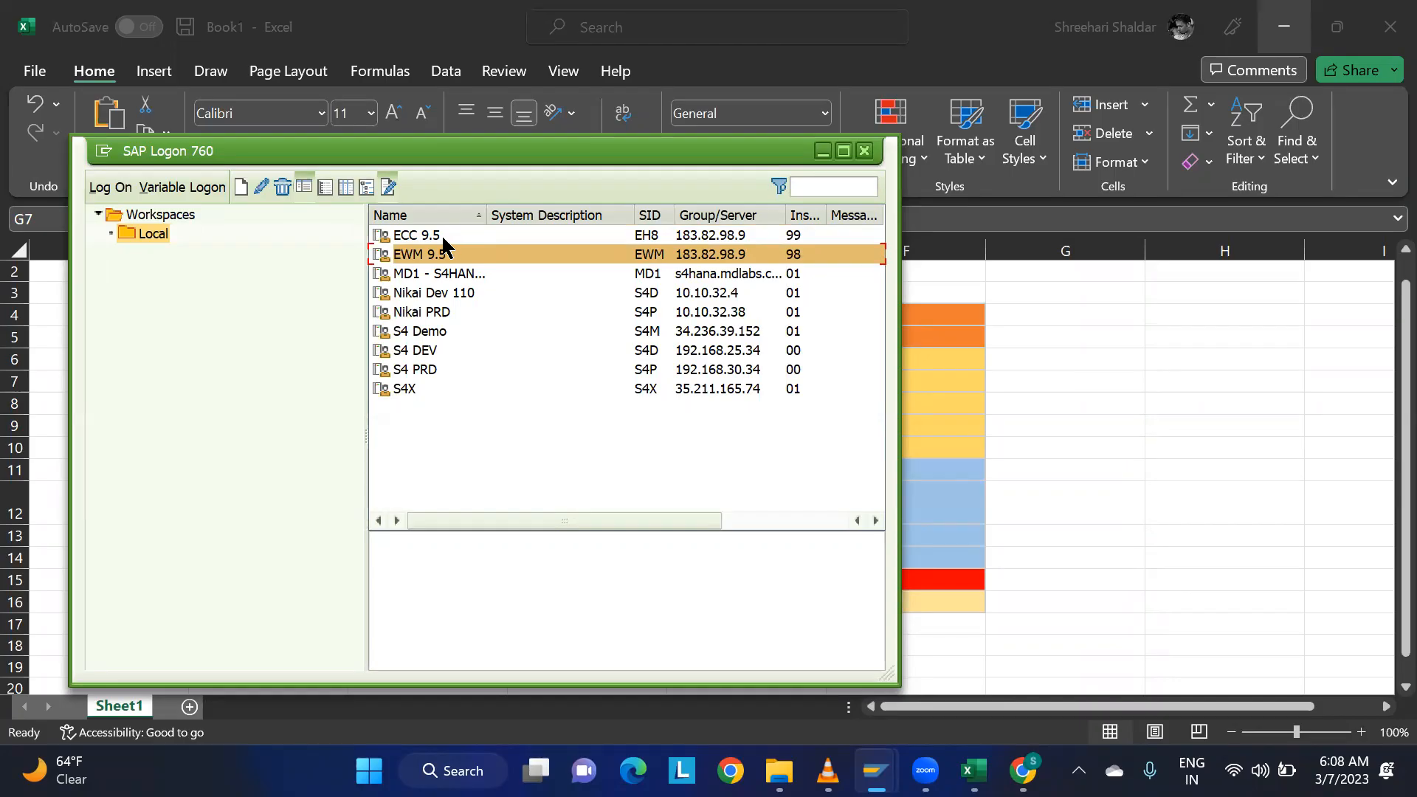
left_click(435, 238)
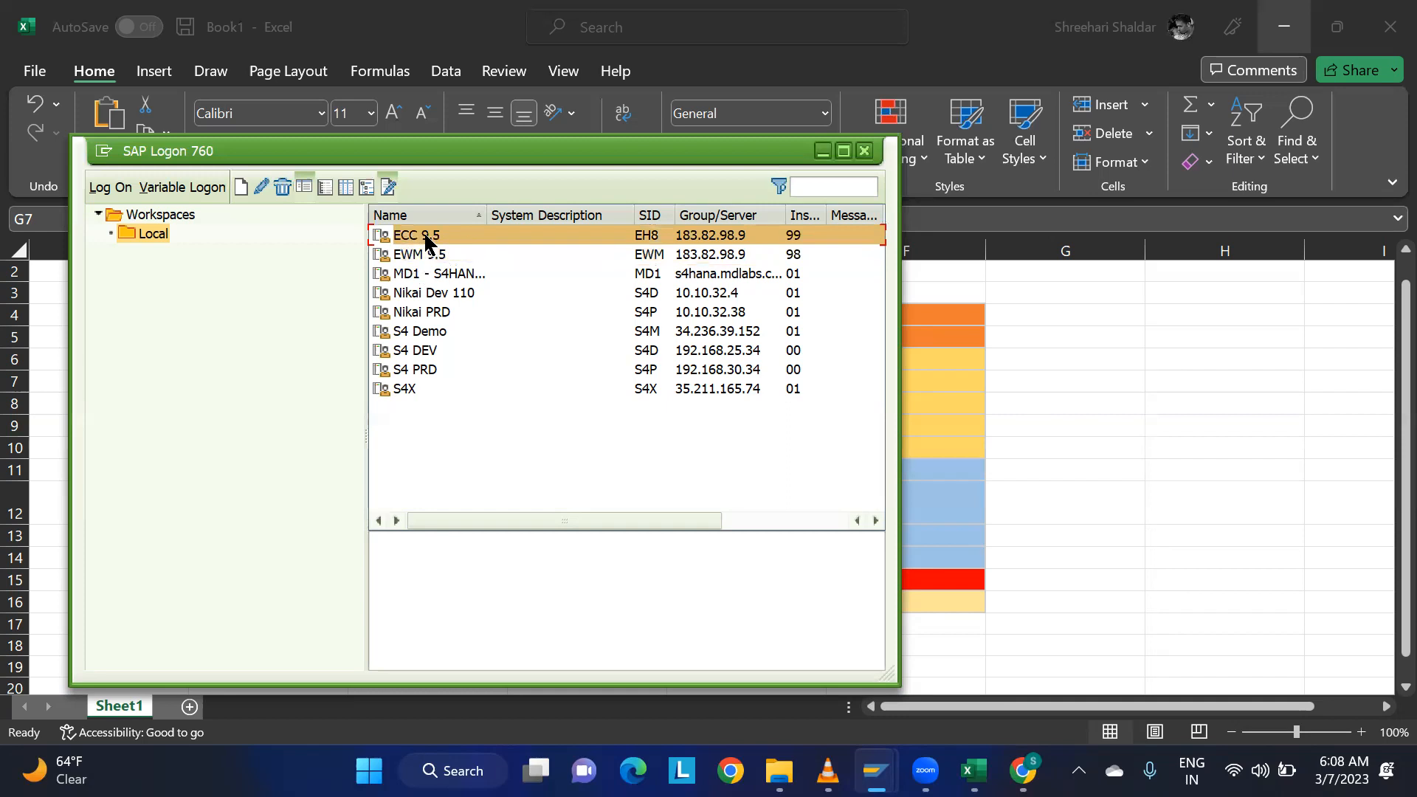
Return to the EH8 logon screen and log on by choosing the saved user name and entering the account password.
mouse_move(875, 770)
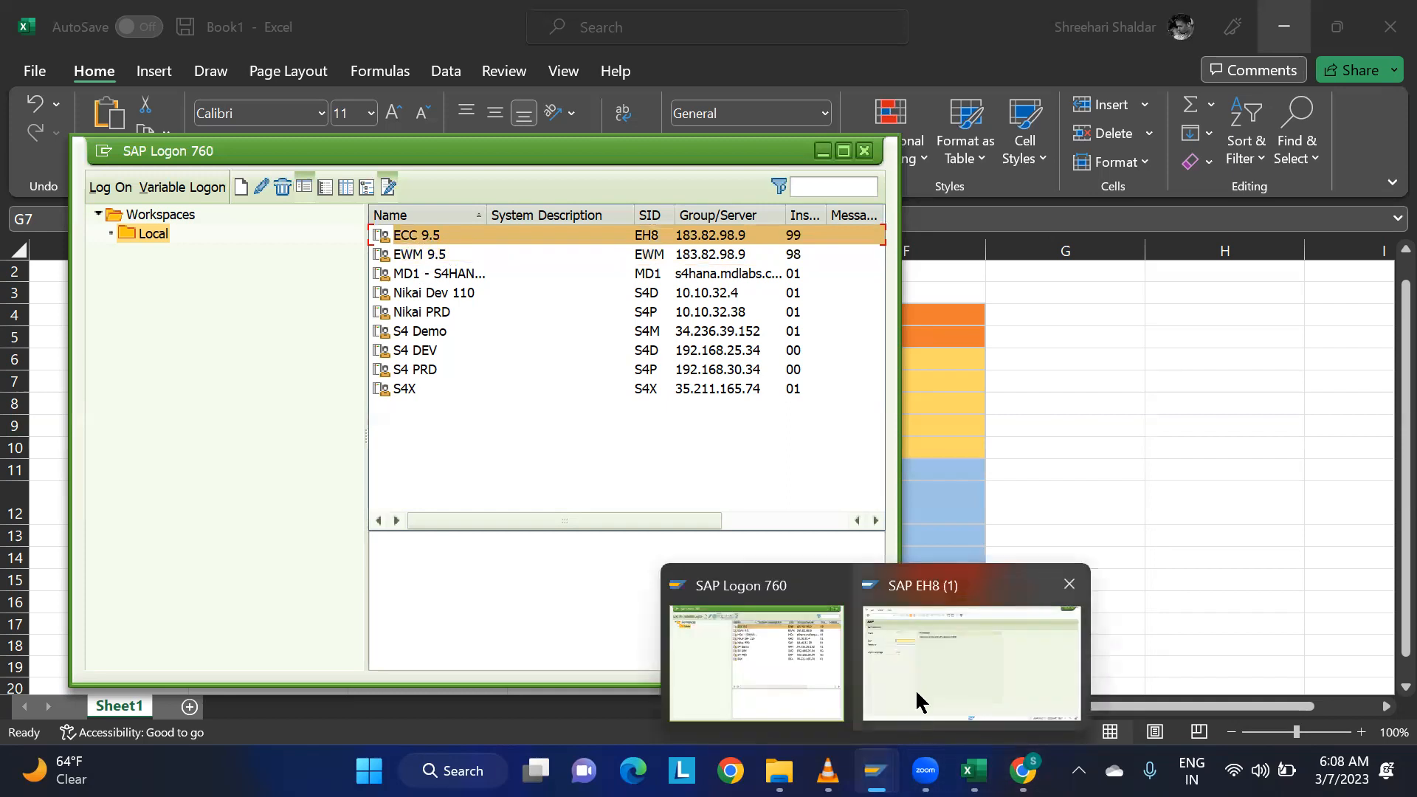
left_click(917, 694)
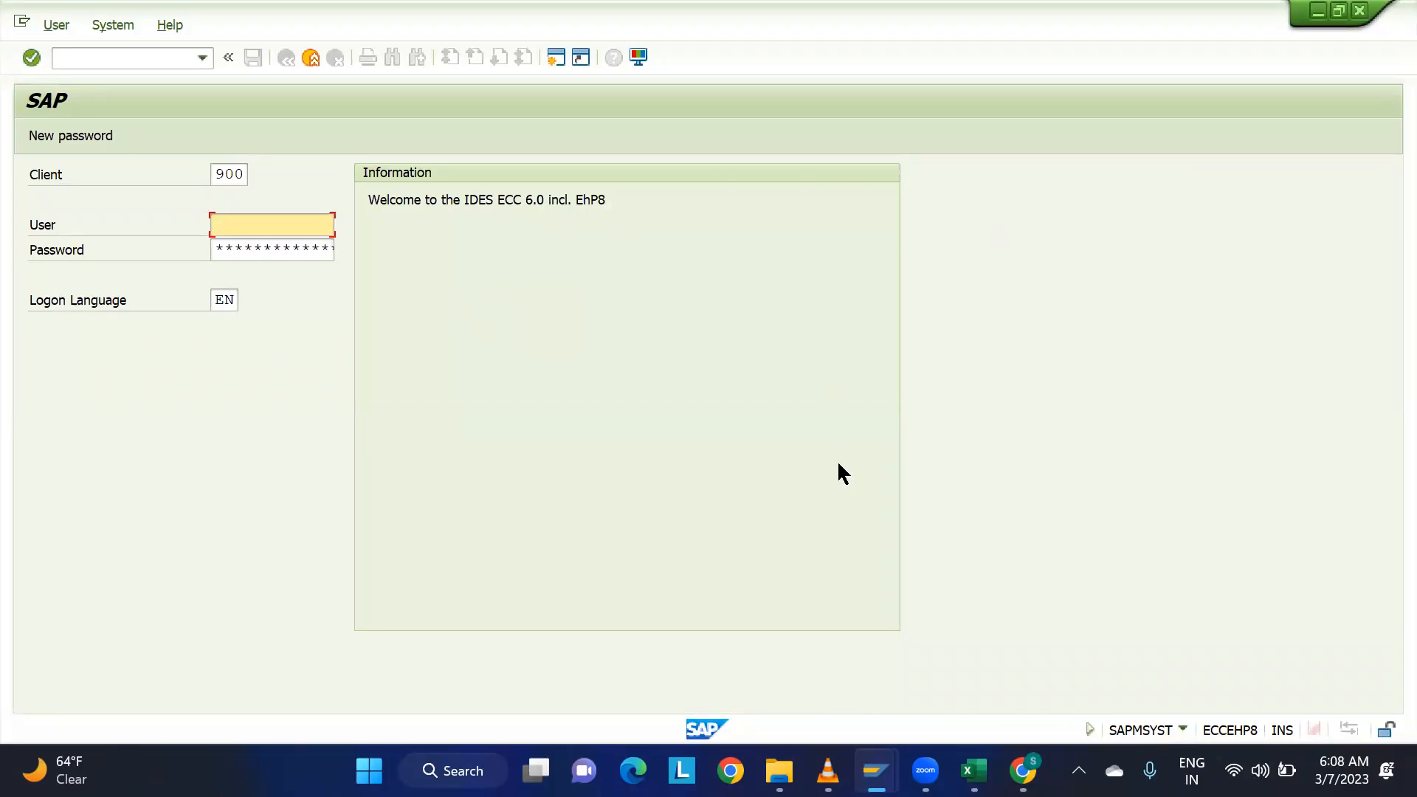
left_click(257, 228)
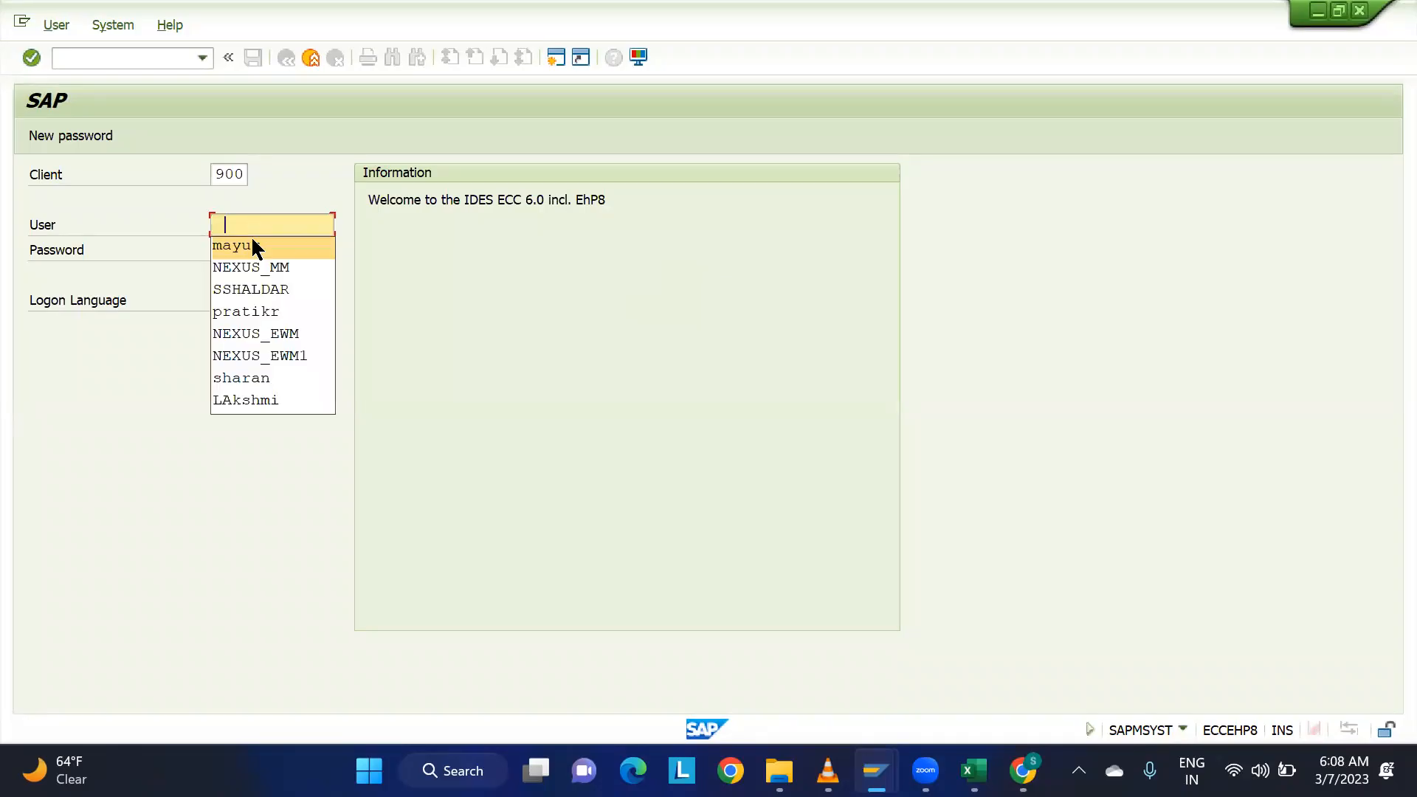
left_click(255, 242)
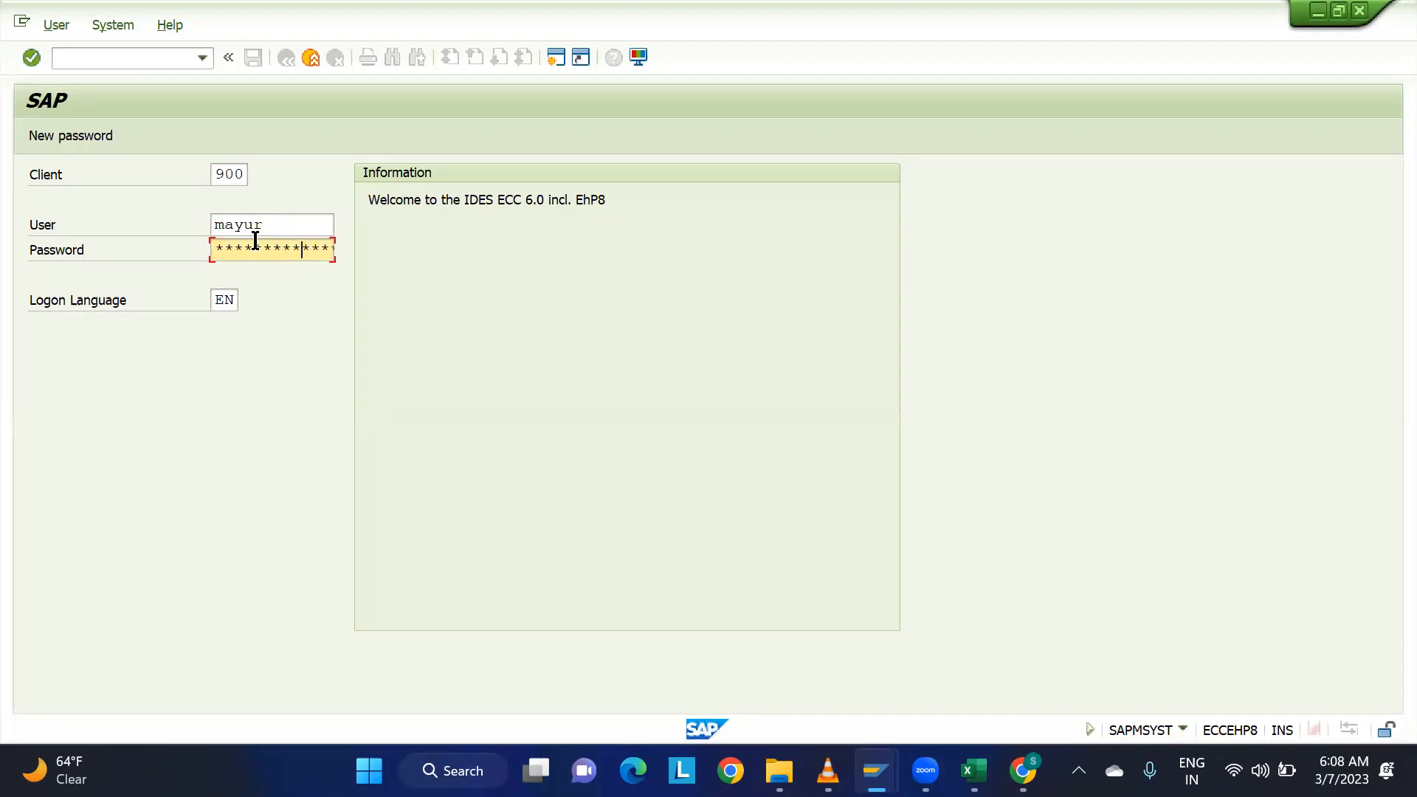
key("Return")
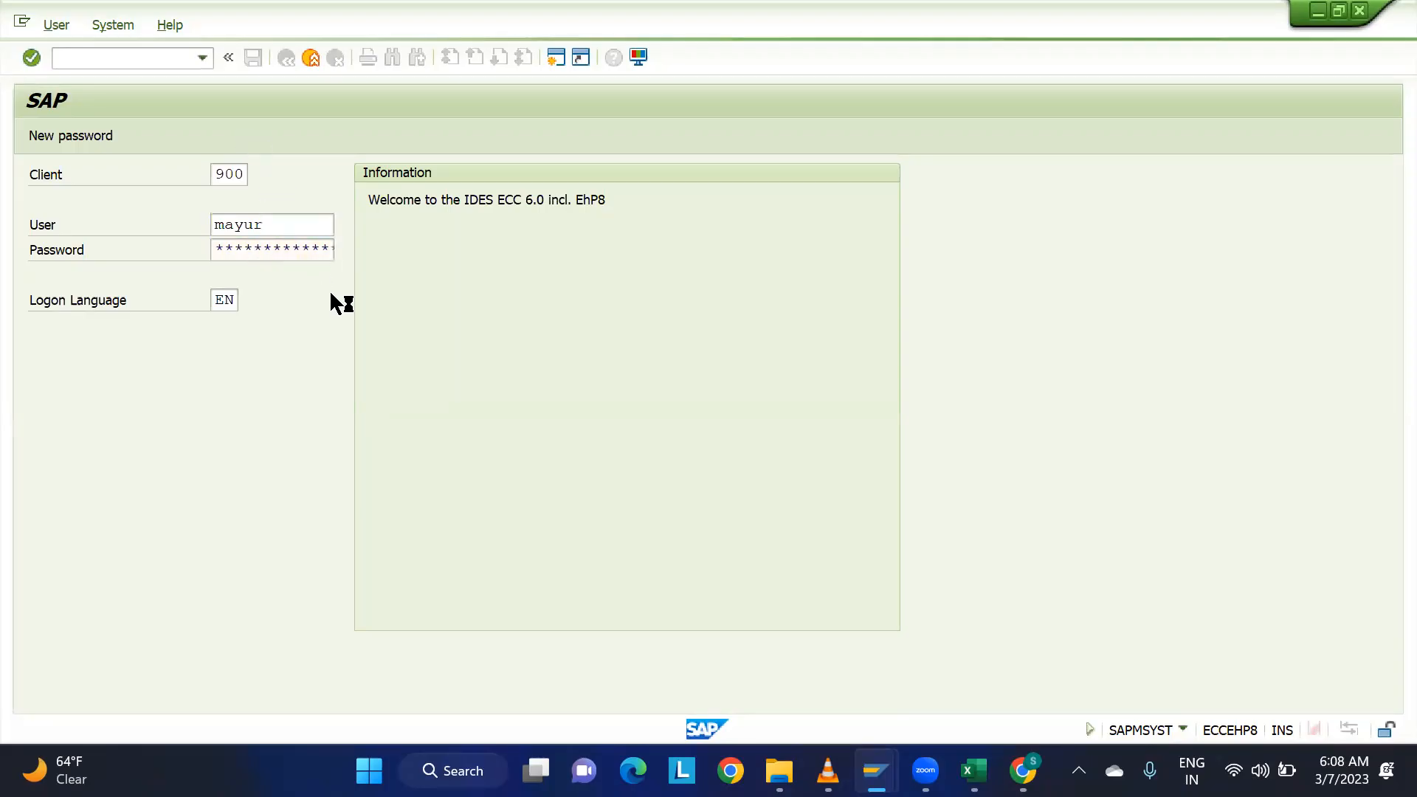
Look up the session's system ID and client in SAP, and return to the Book1 workbook in Excel.
left_click(1183, 729)
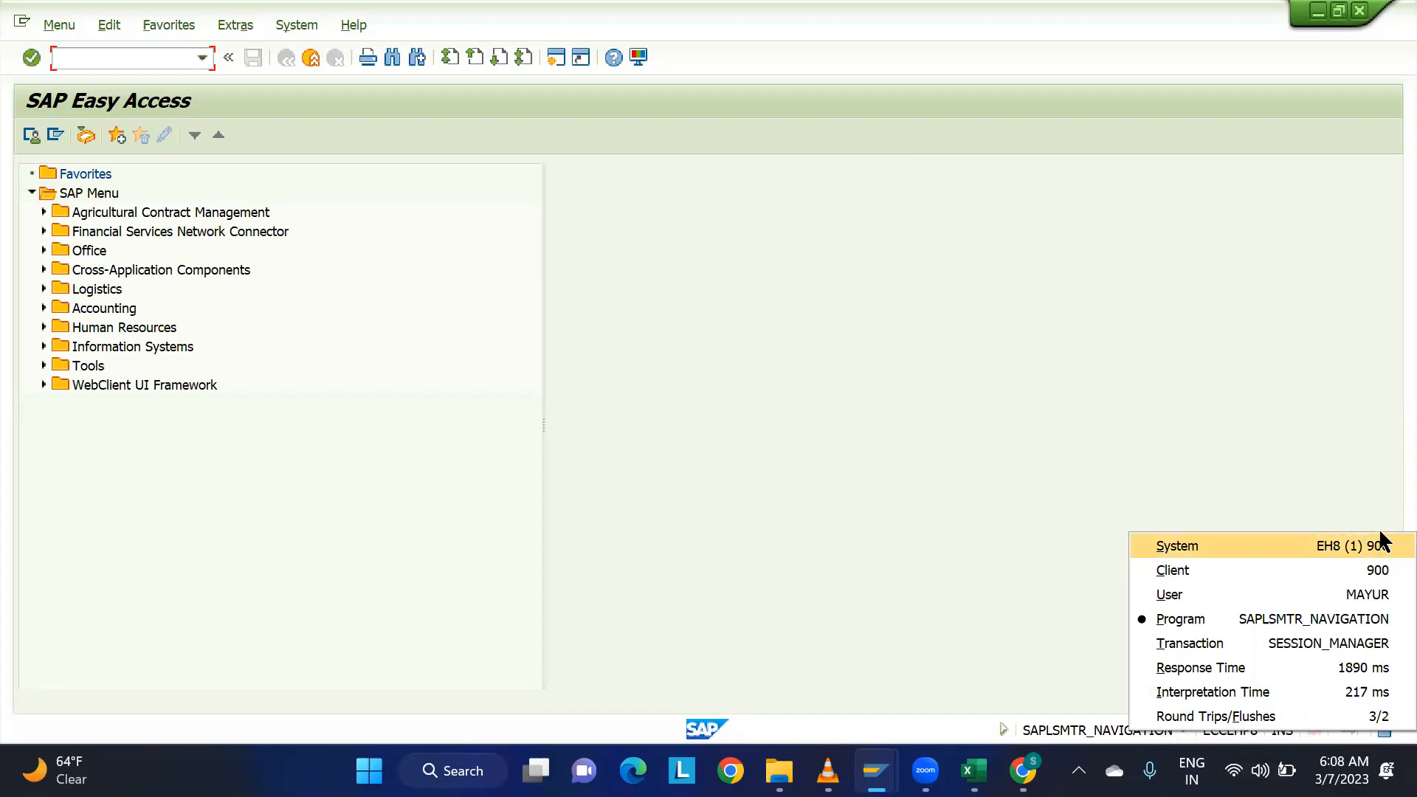
left_click(827, 581)
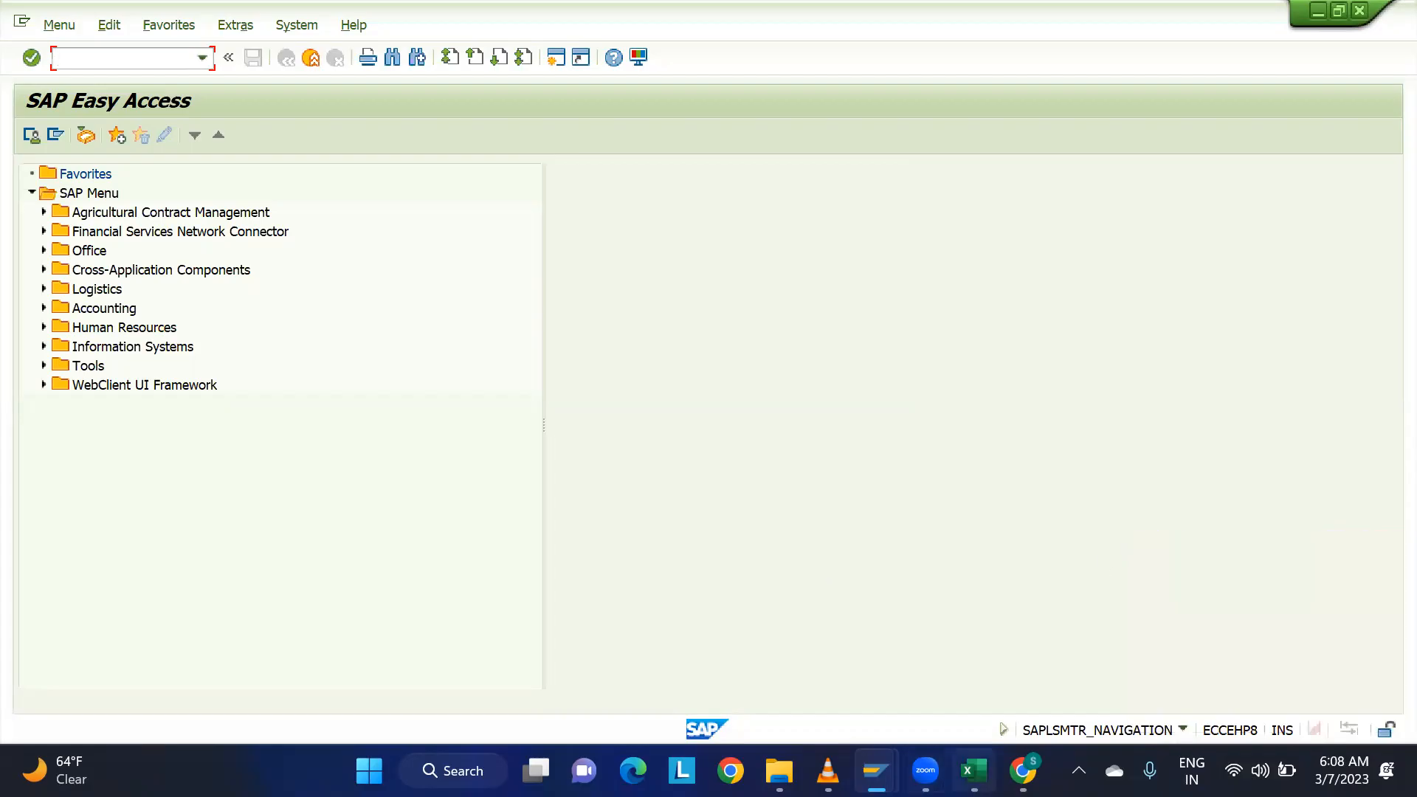
key("alt+Tab")
scroll(767, 612, "down", 1)
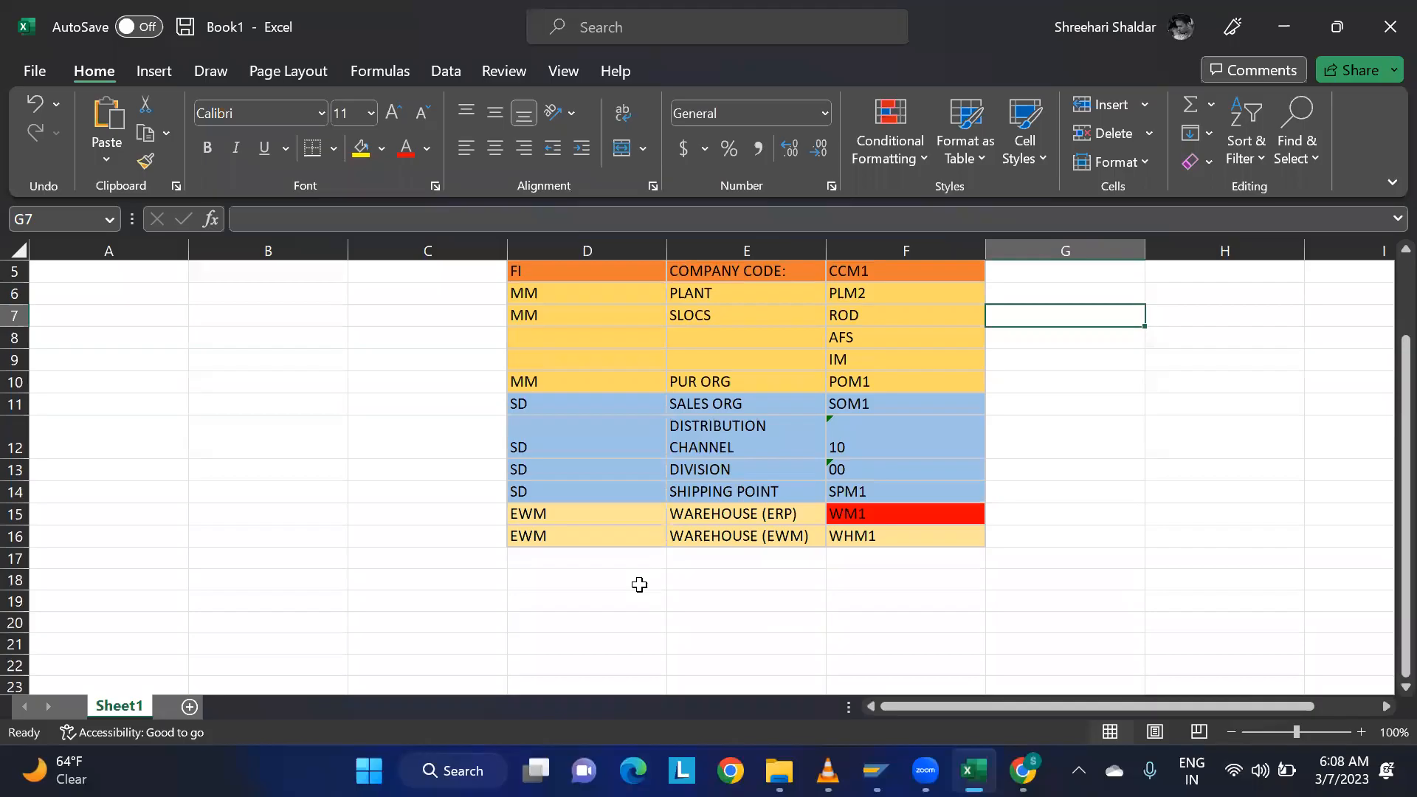
Enter eh8clnt900 in cell D20, below the org structure table.
left_click(598, 619)
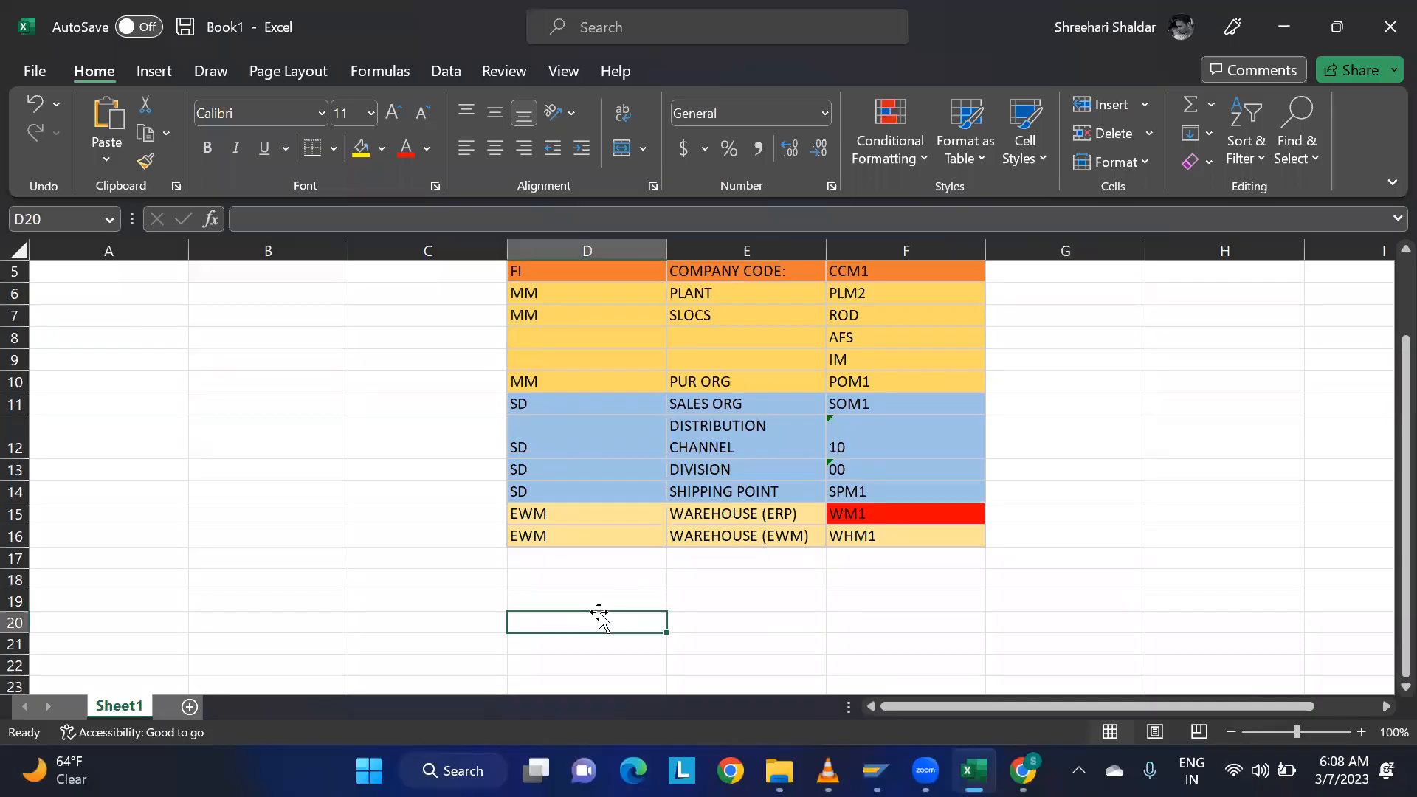
type("eh8clnt900")
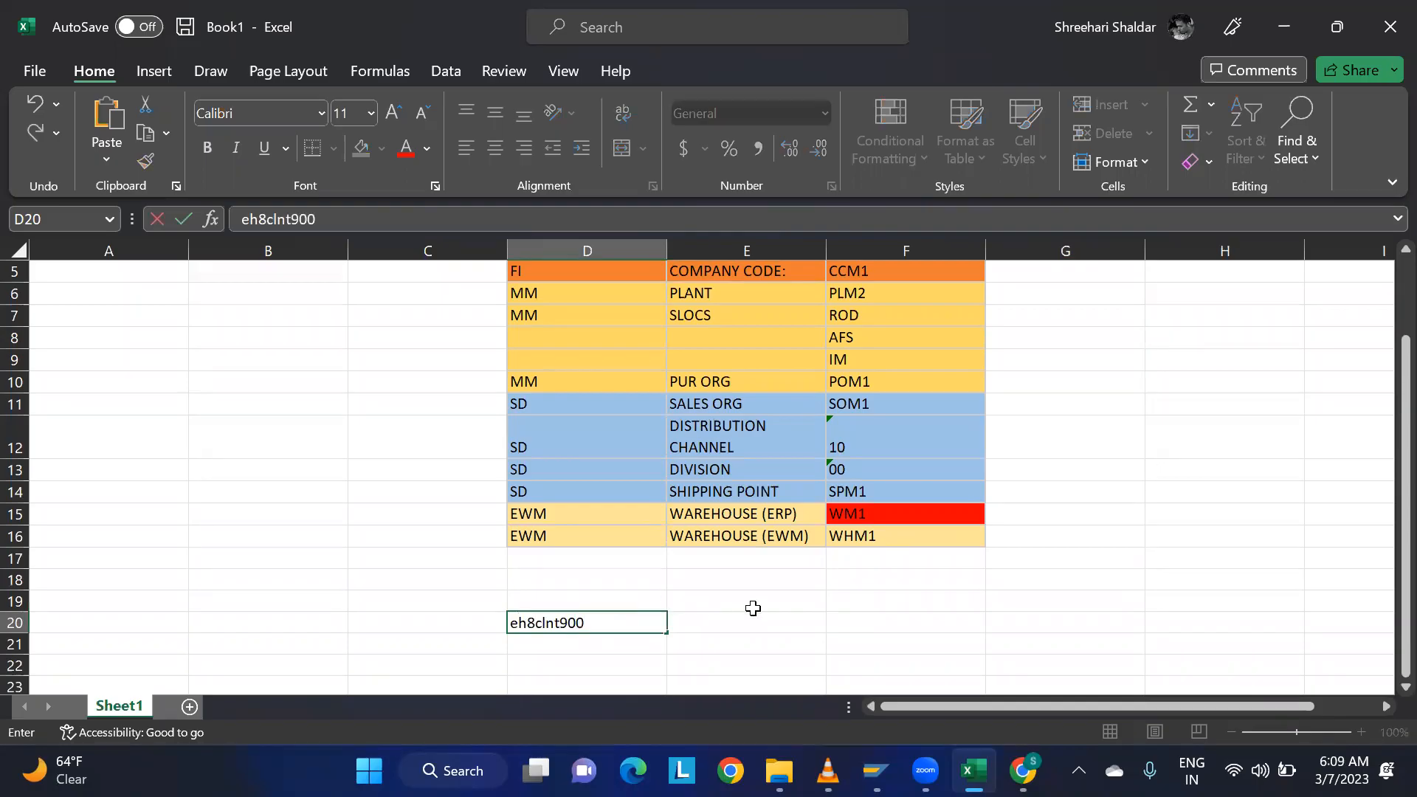
left_click(795, 623)
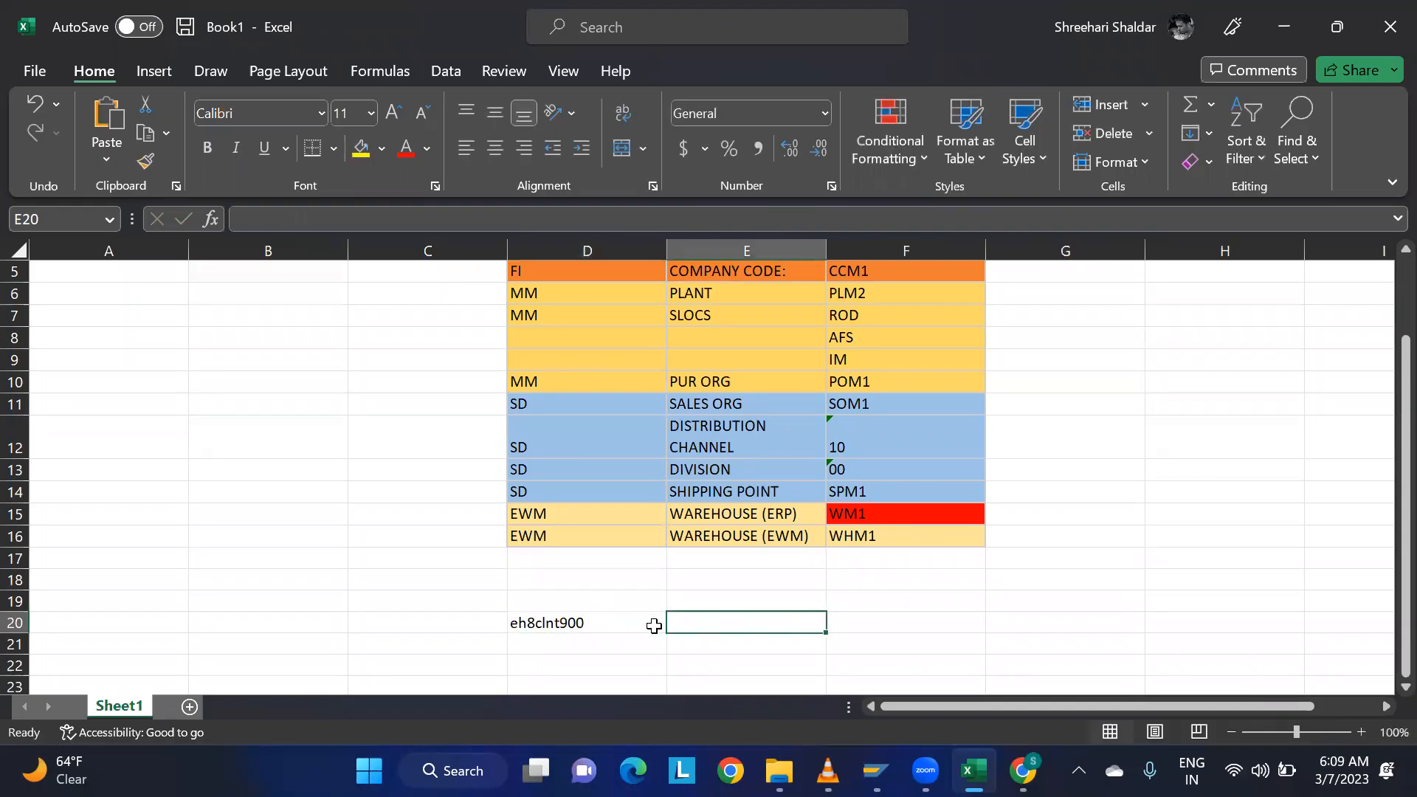
Replace the logical system name in D20 with the all-capitals text EH8CLNT900.
left_click(555, 622)
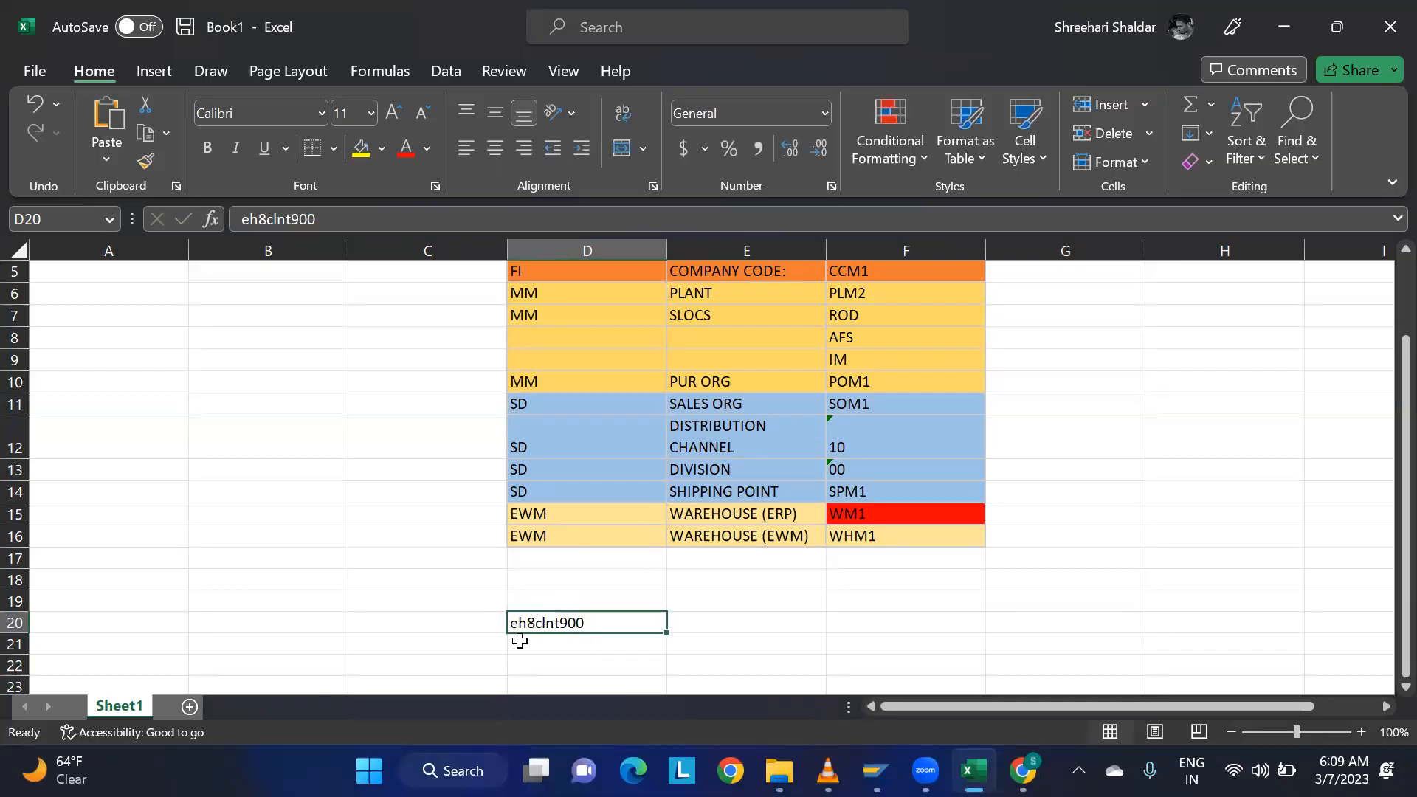
key("Caps_Lock")
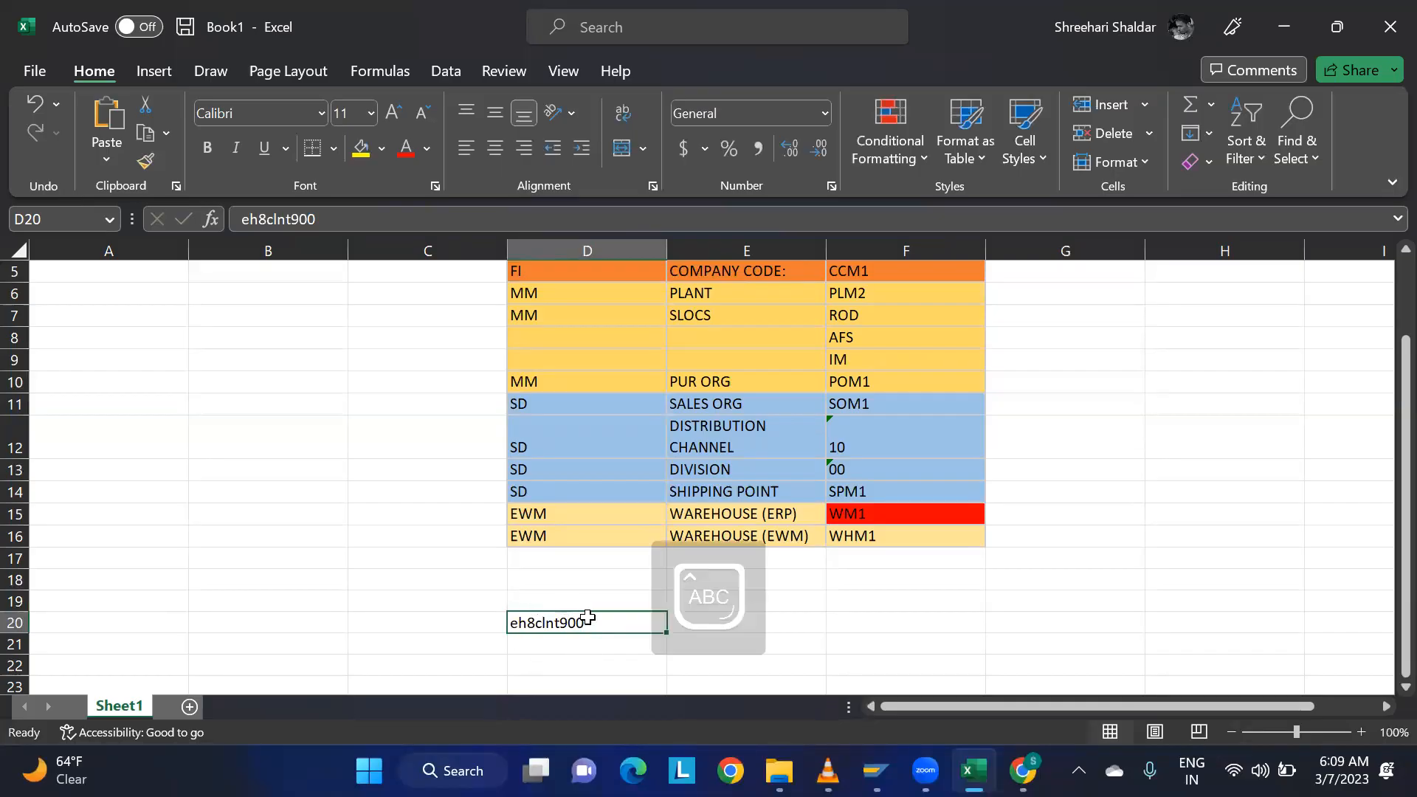
type("EH9")
key("BackSpace")
type("8CLNT")
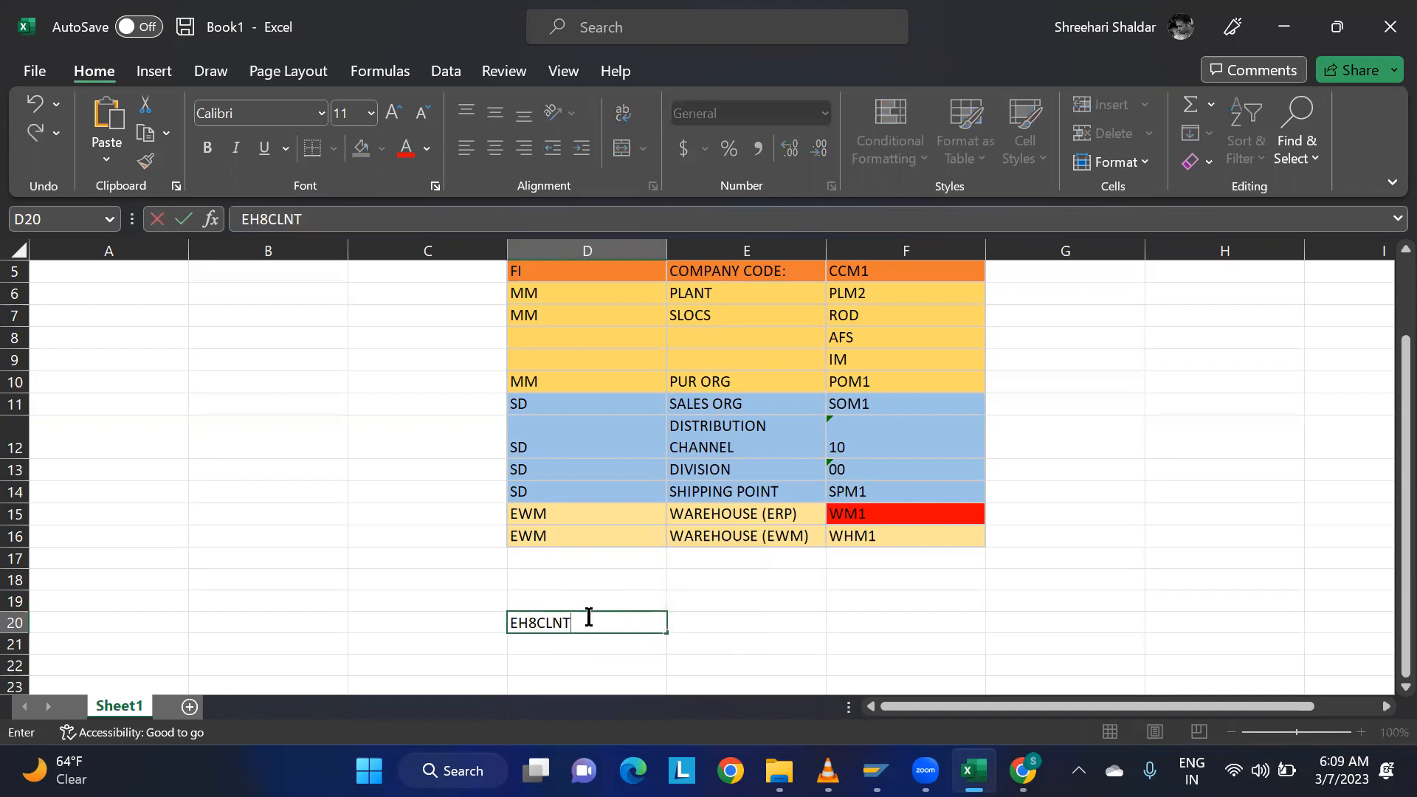
type("900")
left_click(770, 659)
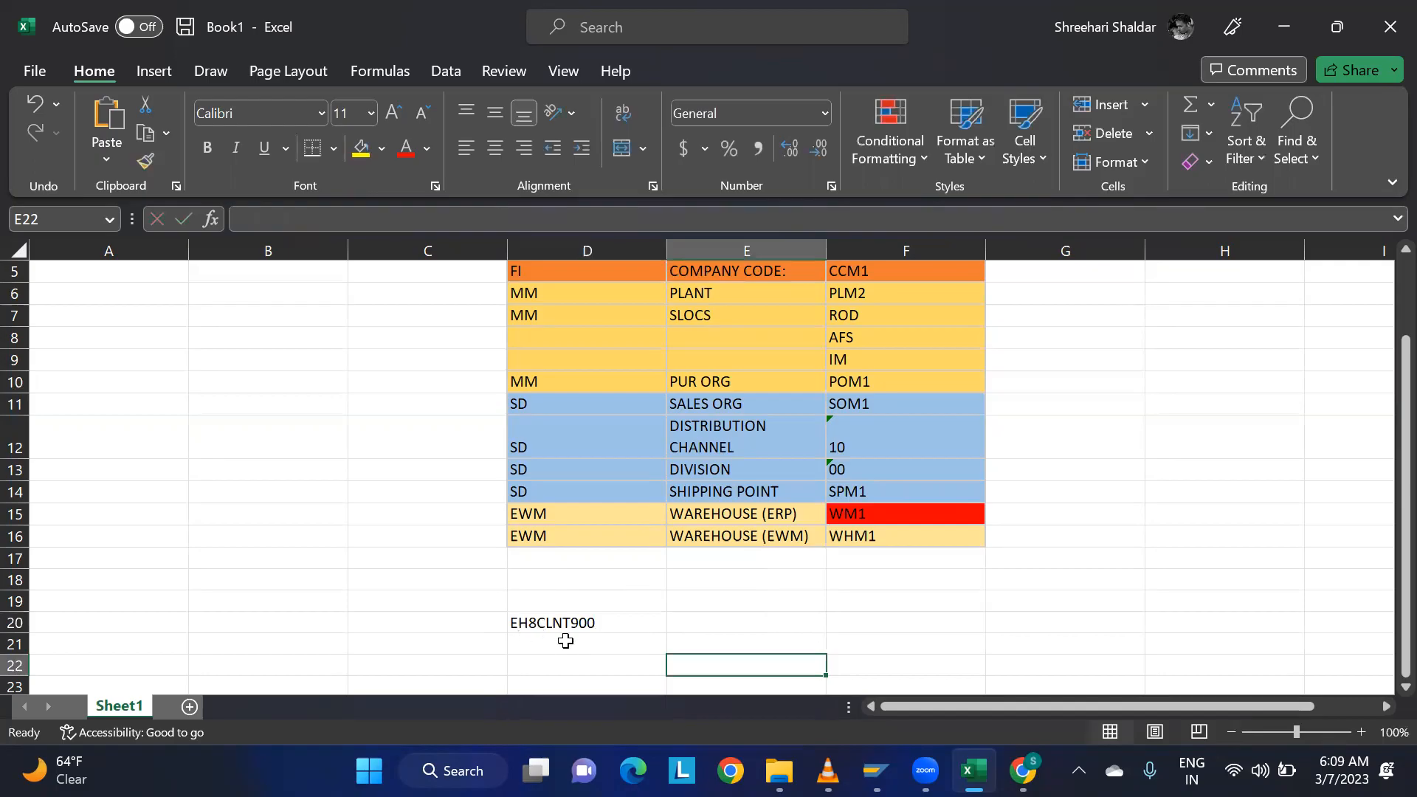
Copy the logical system name in D20 and switch back to the SAP session.
left_click(586, 620)
key("ctrl+c")
key("alt+Tab")
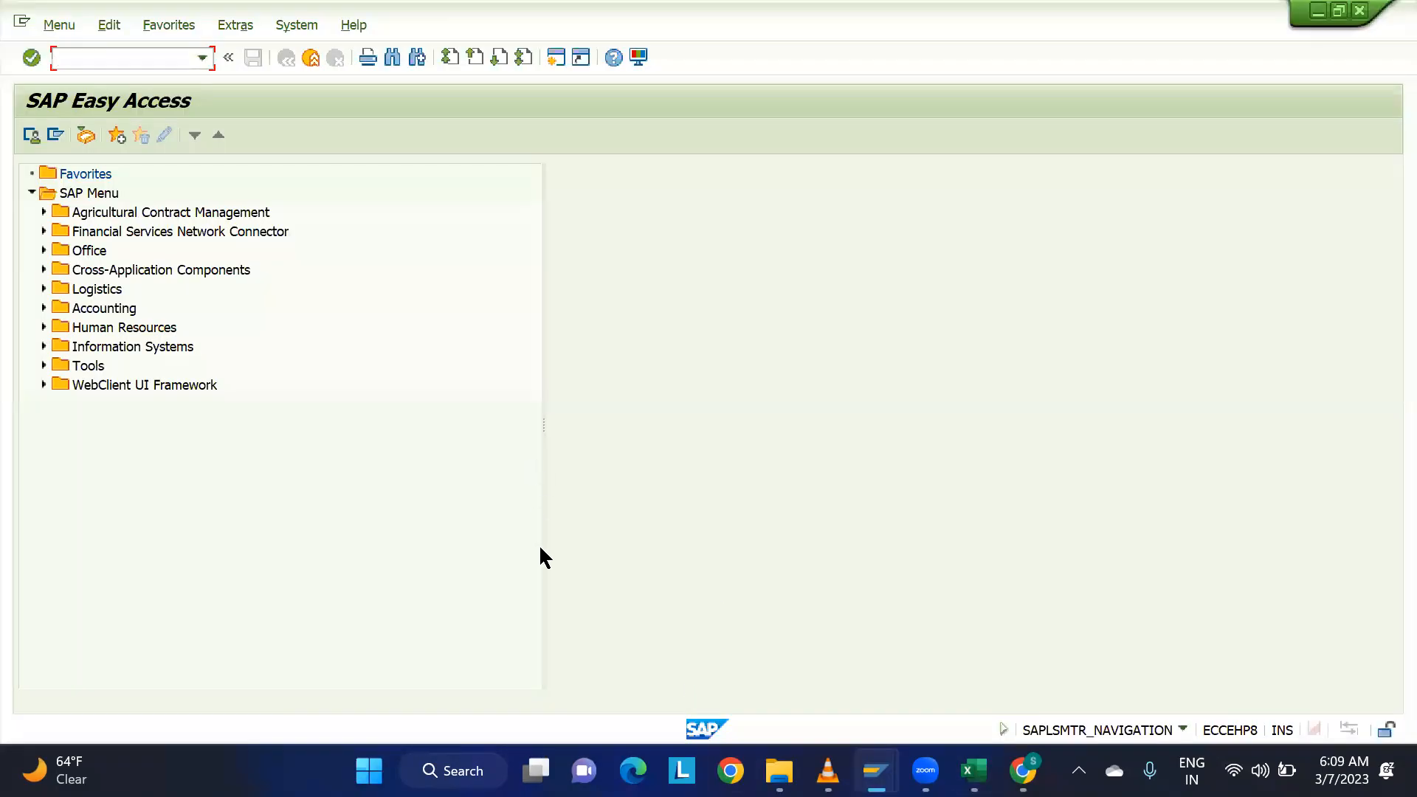
Bring up SAP Logon and open the logon screen of the EWM 9.5 system.
mouse_move(875, 771)
left_click(753, 664)
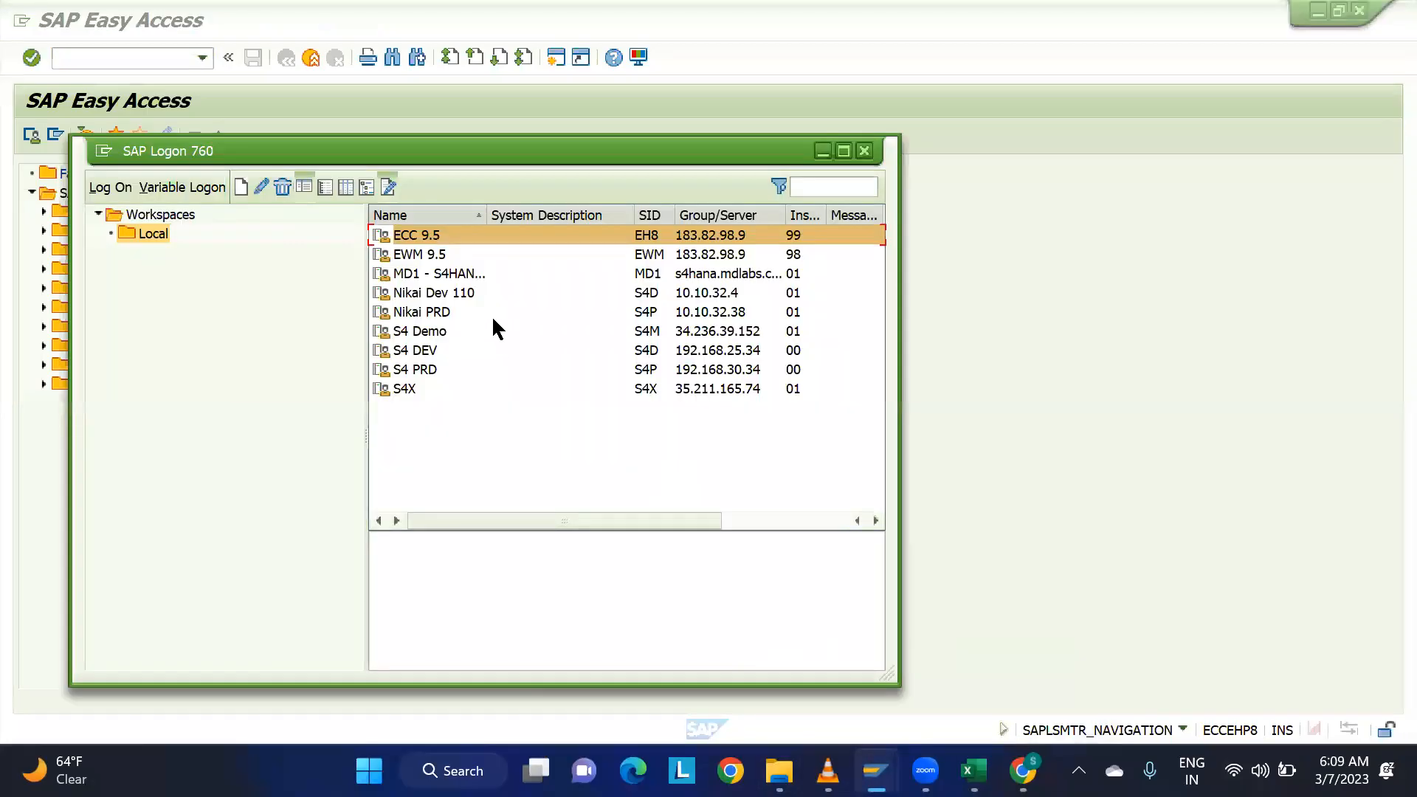
double_click(431, 254)
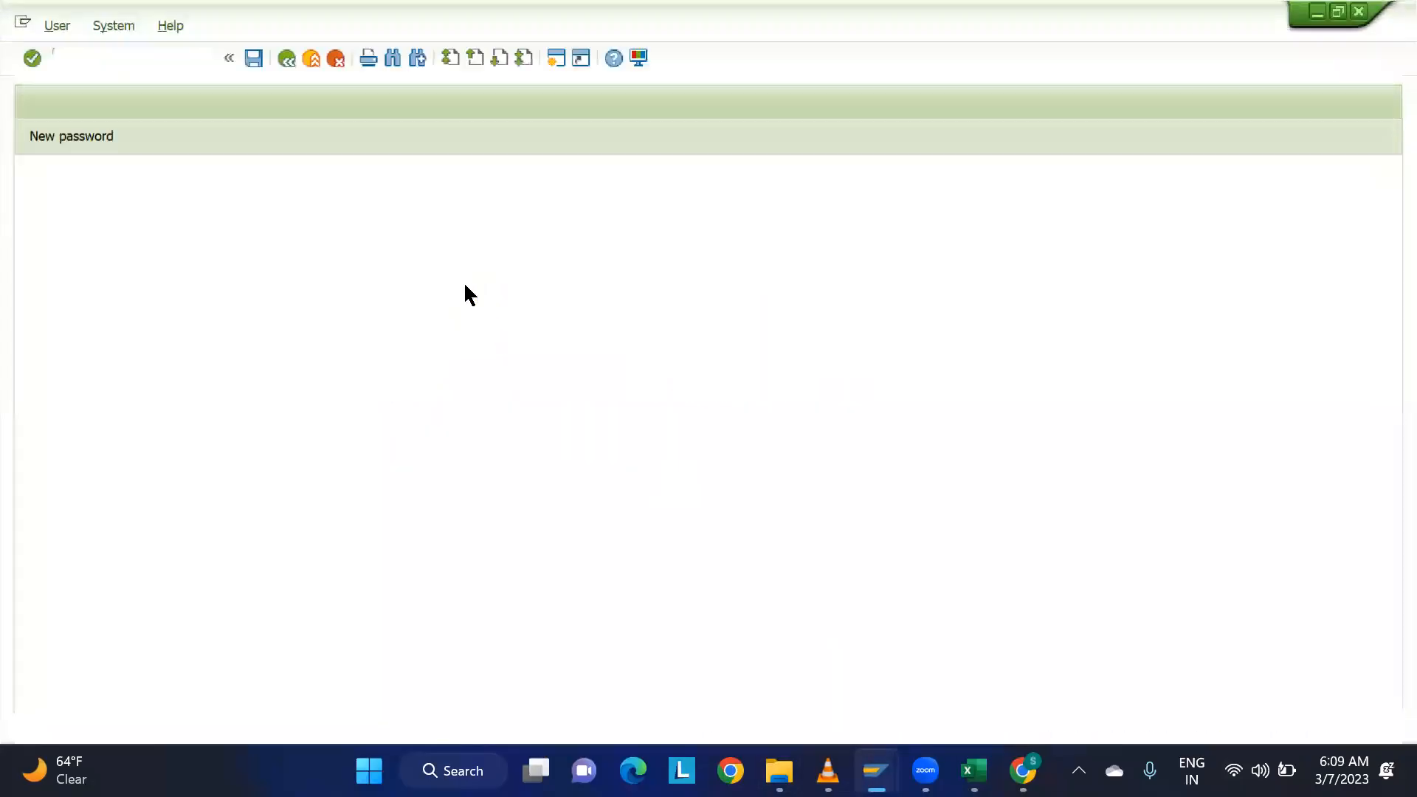
Try to log on to the EWM 9.5 system with the saved user name and the account password.
left_click(257, 231)
left_click(254, 243)
key("Tab")
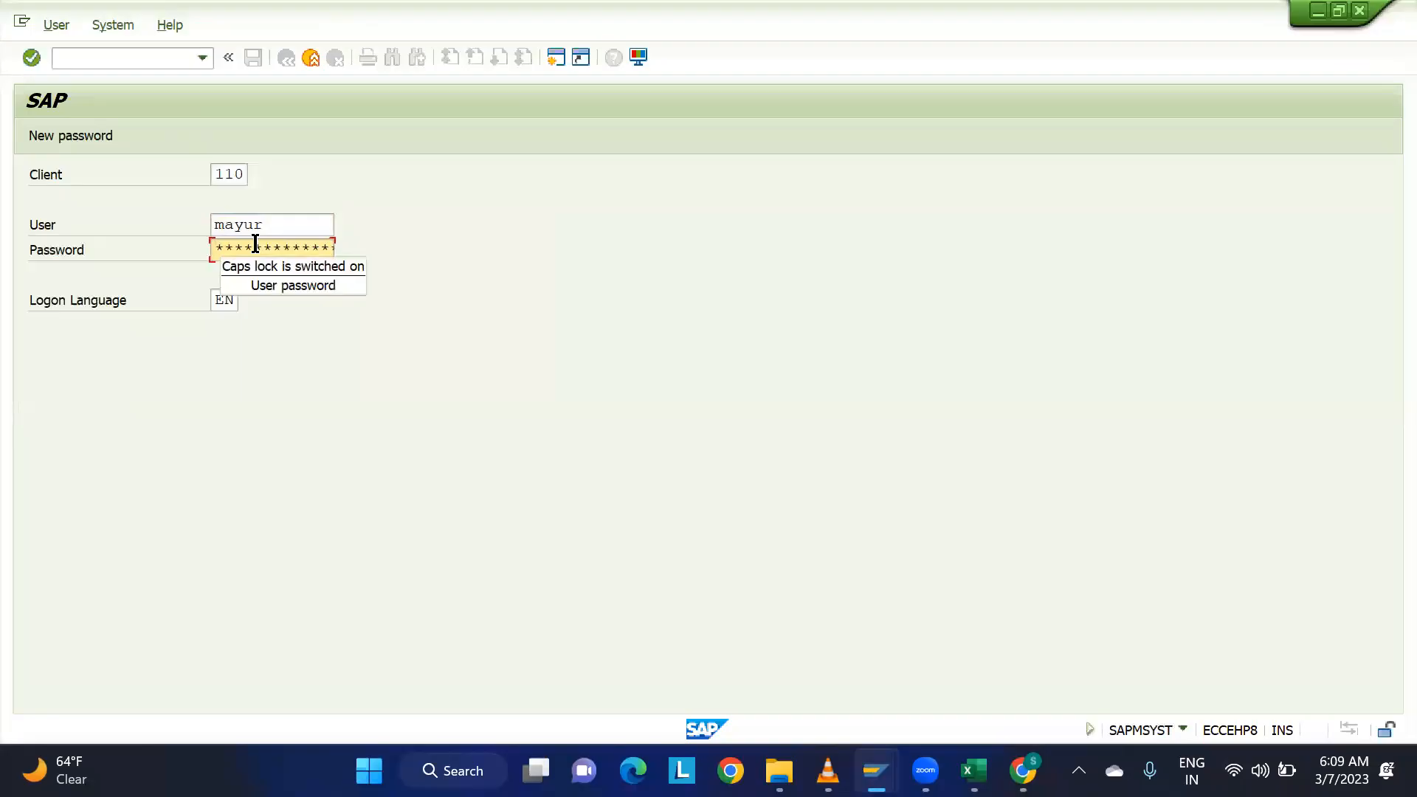
key("Caps_Lock")
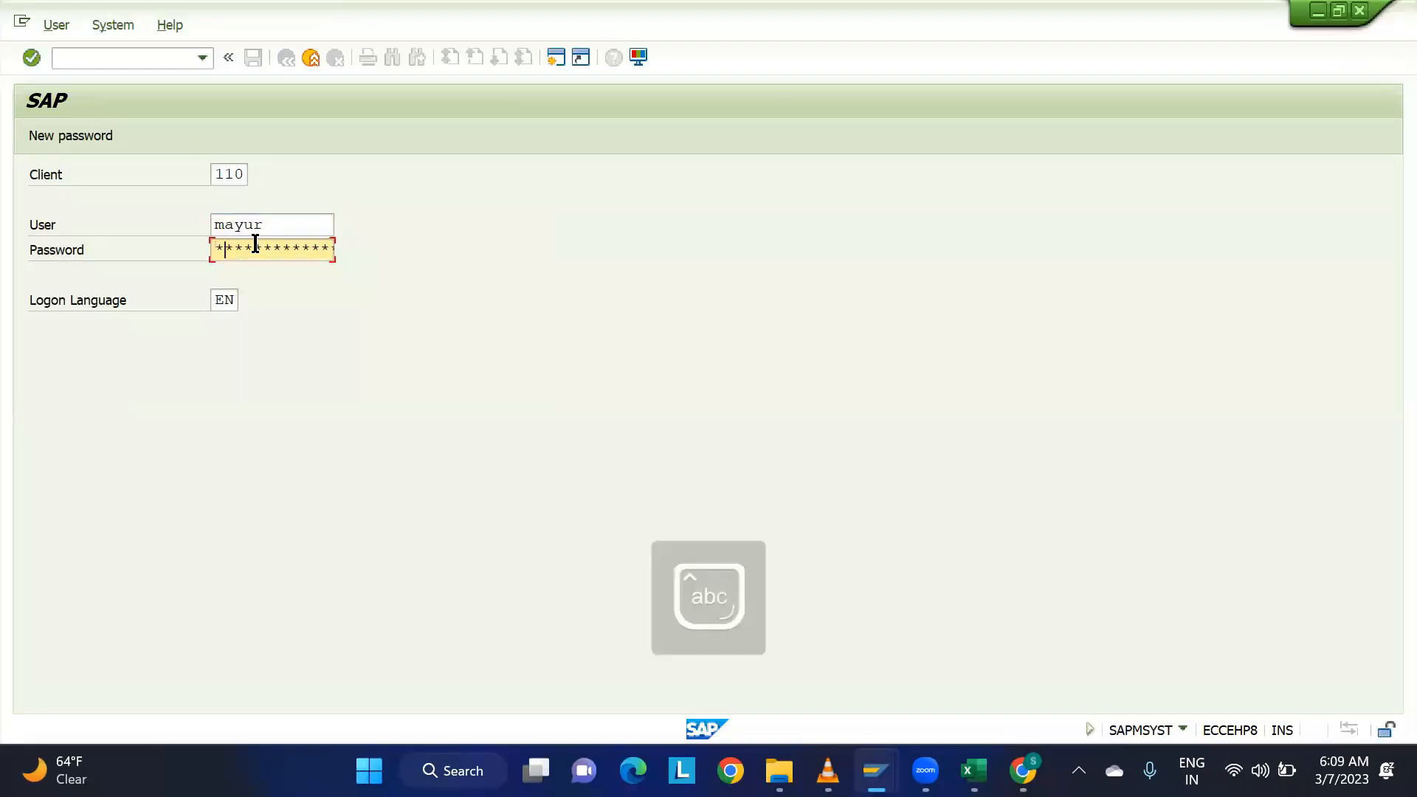
type("********")
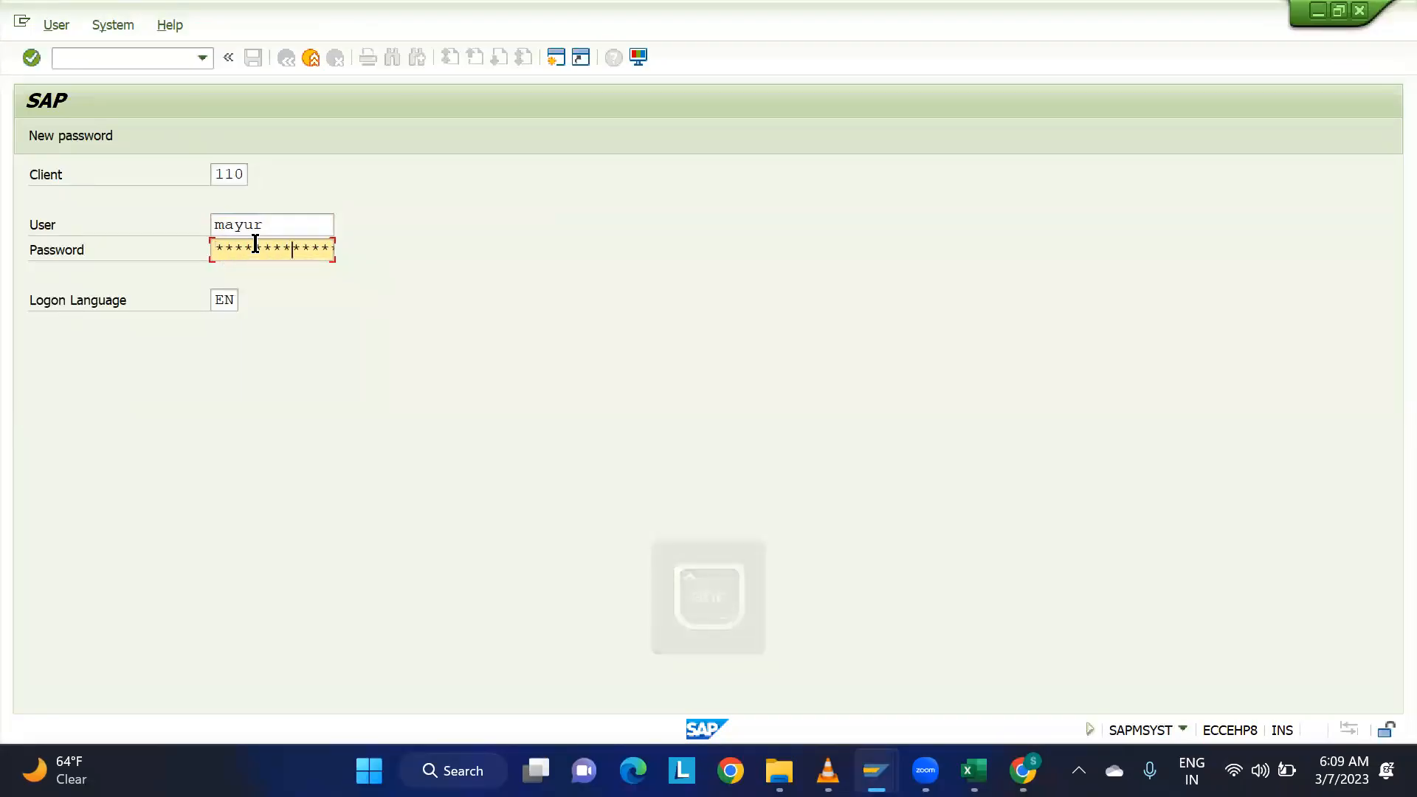
key("Caps_Lock")
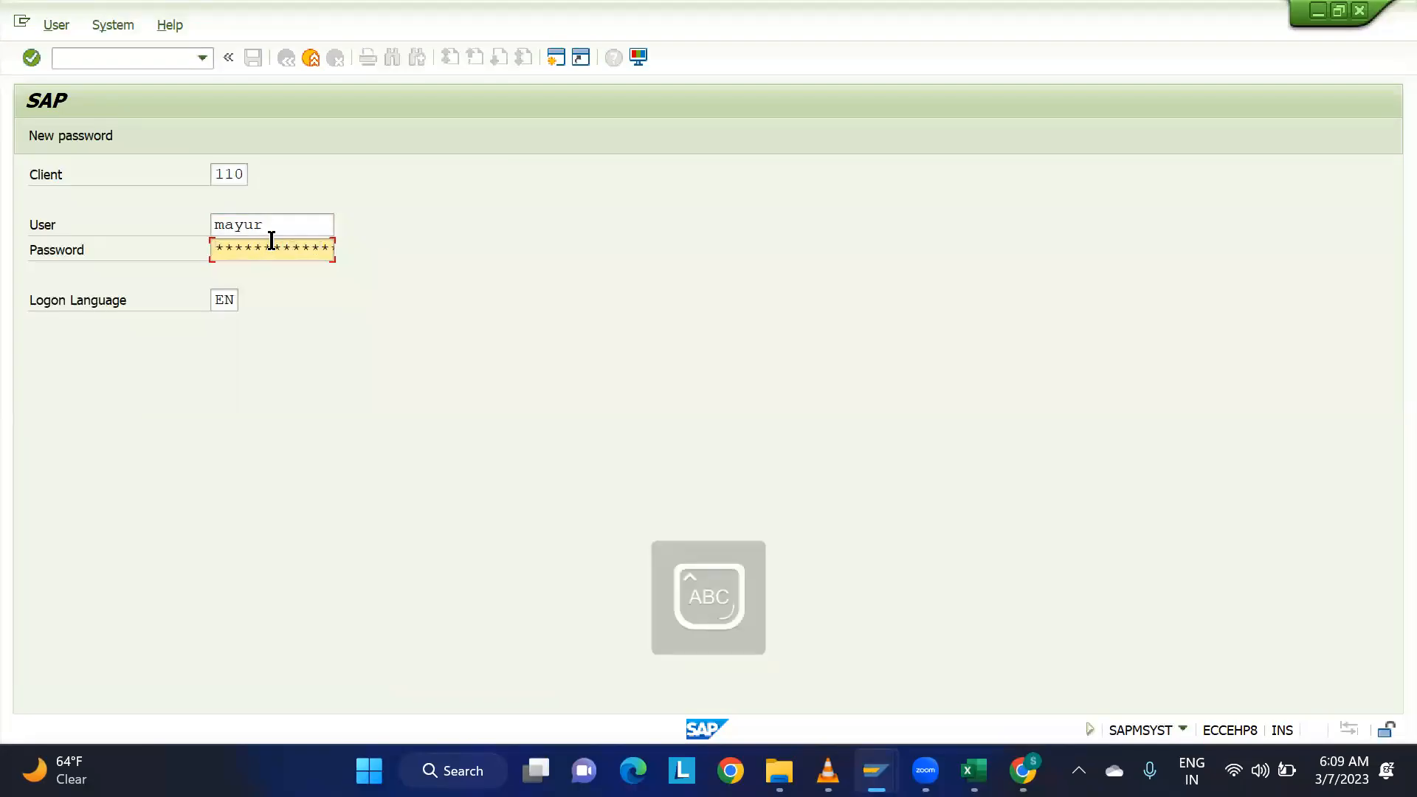
key("Return")
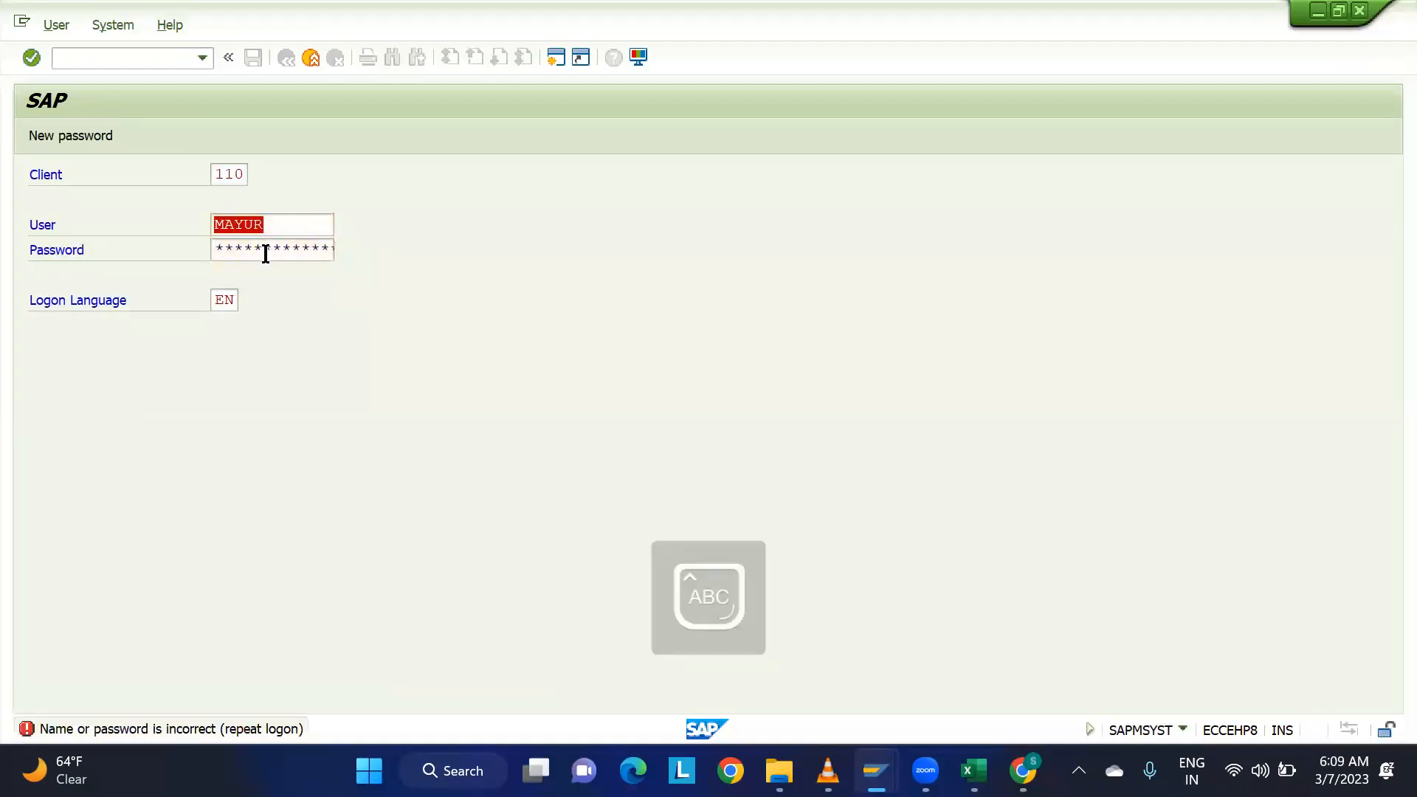
Log on to the EWM system with the account password, acknowledge the logon notice and display the session's system details.
key("Caps_Lock")
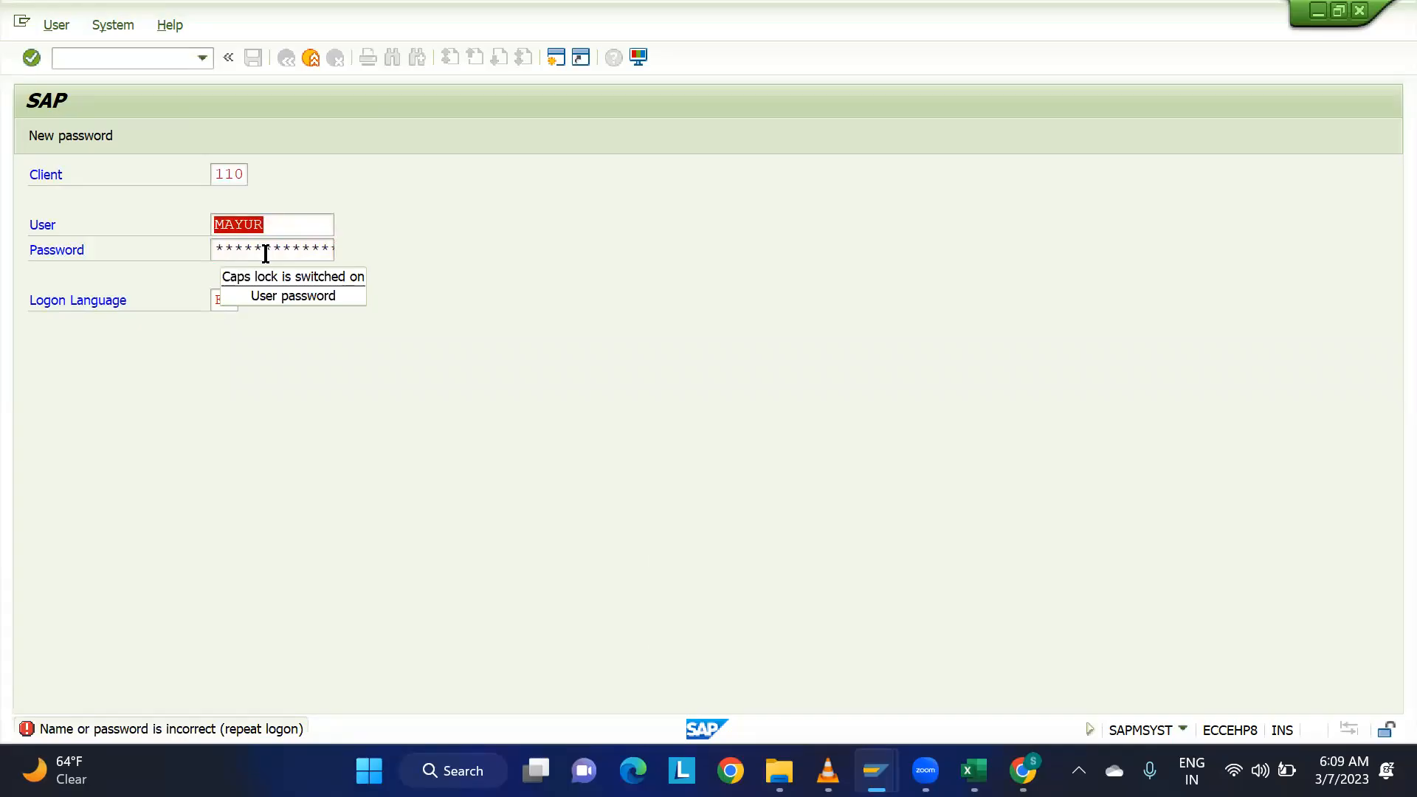
left_click(265, 251)
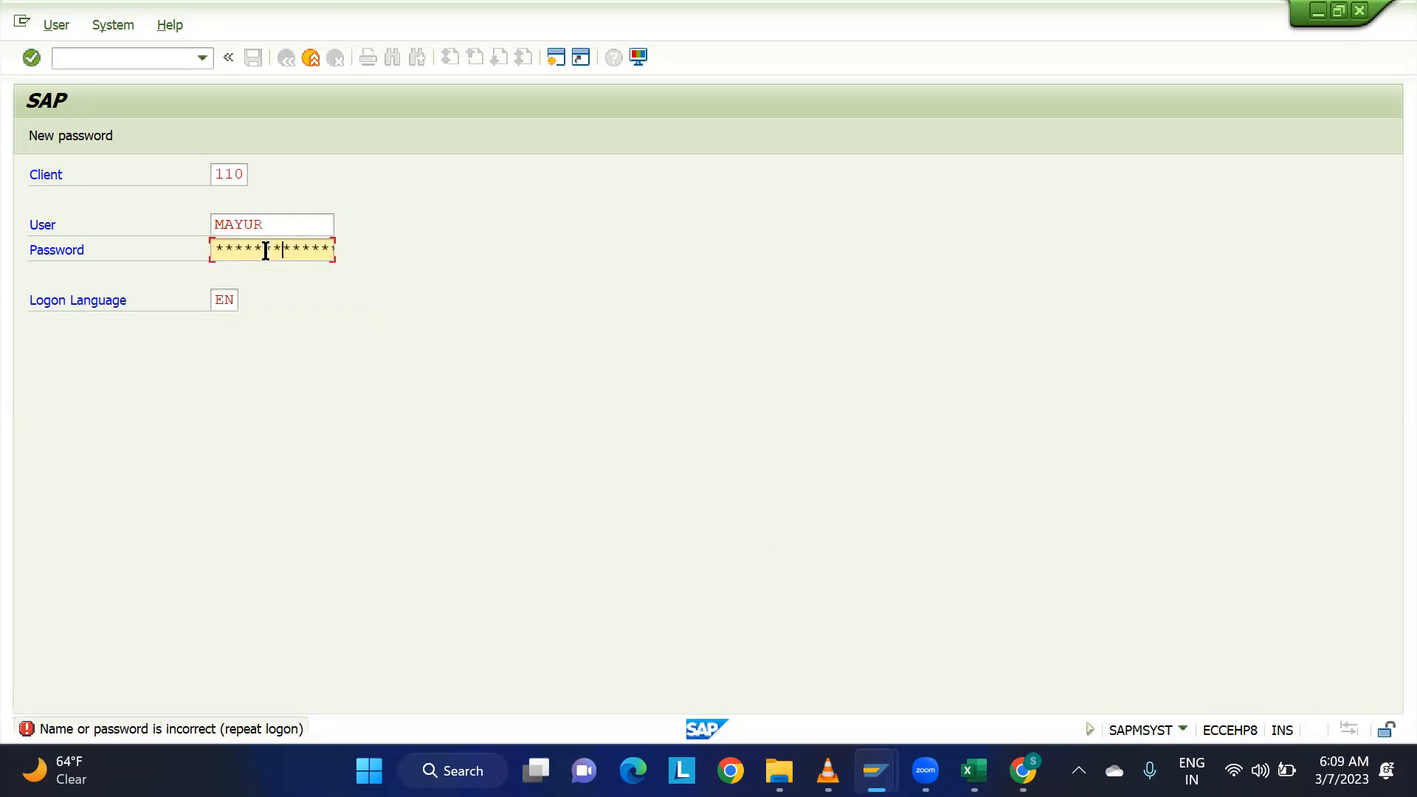
key("Return")
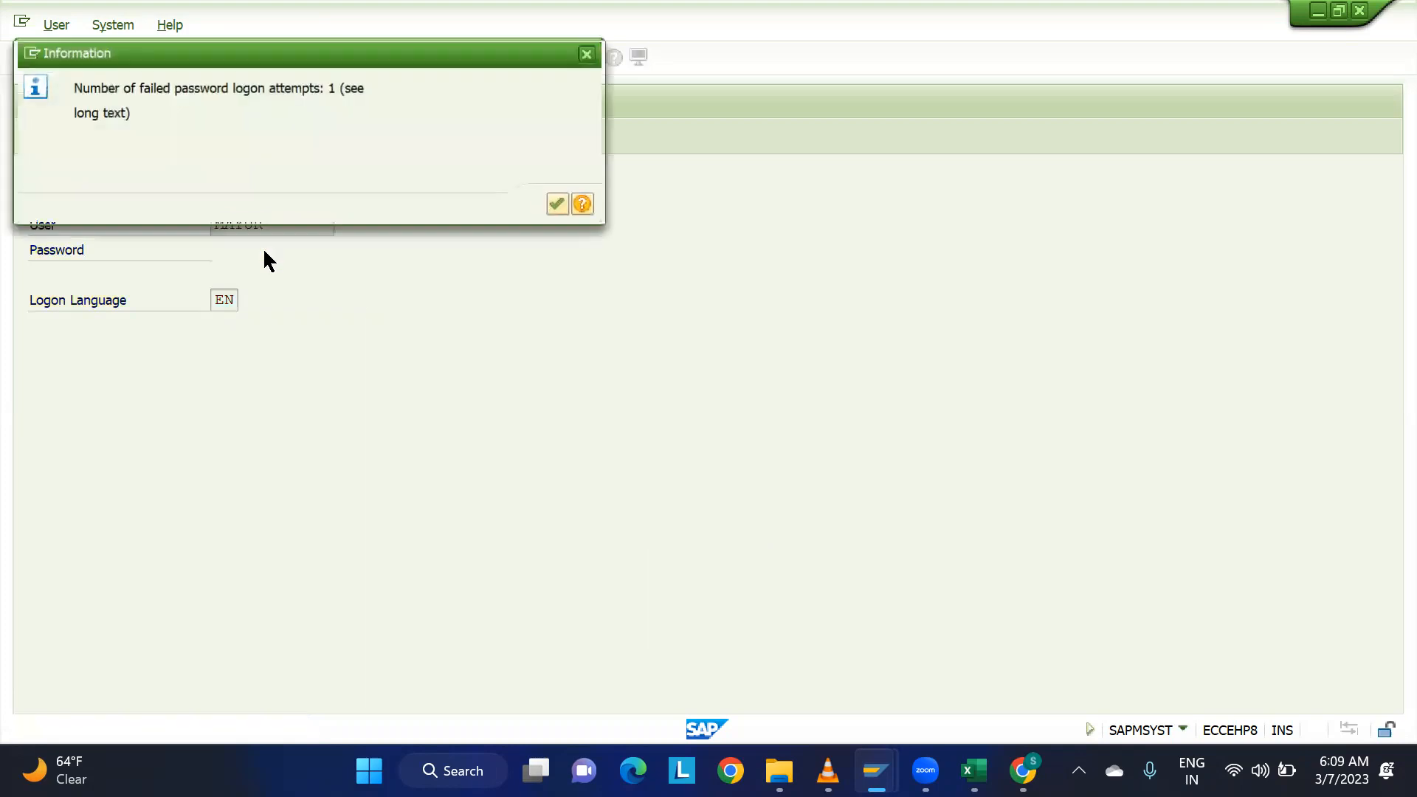
left_click(561, 203)
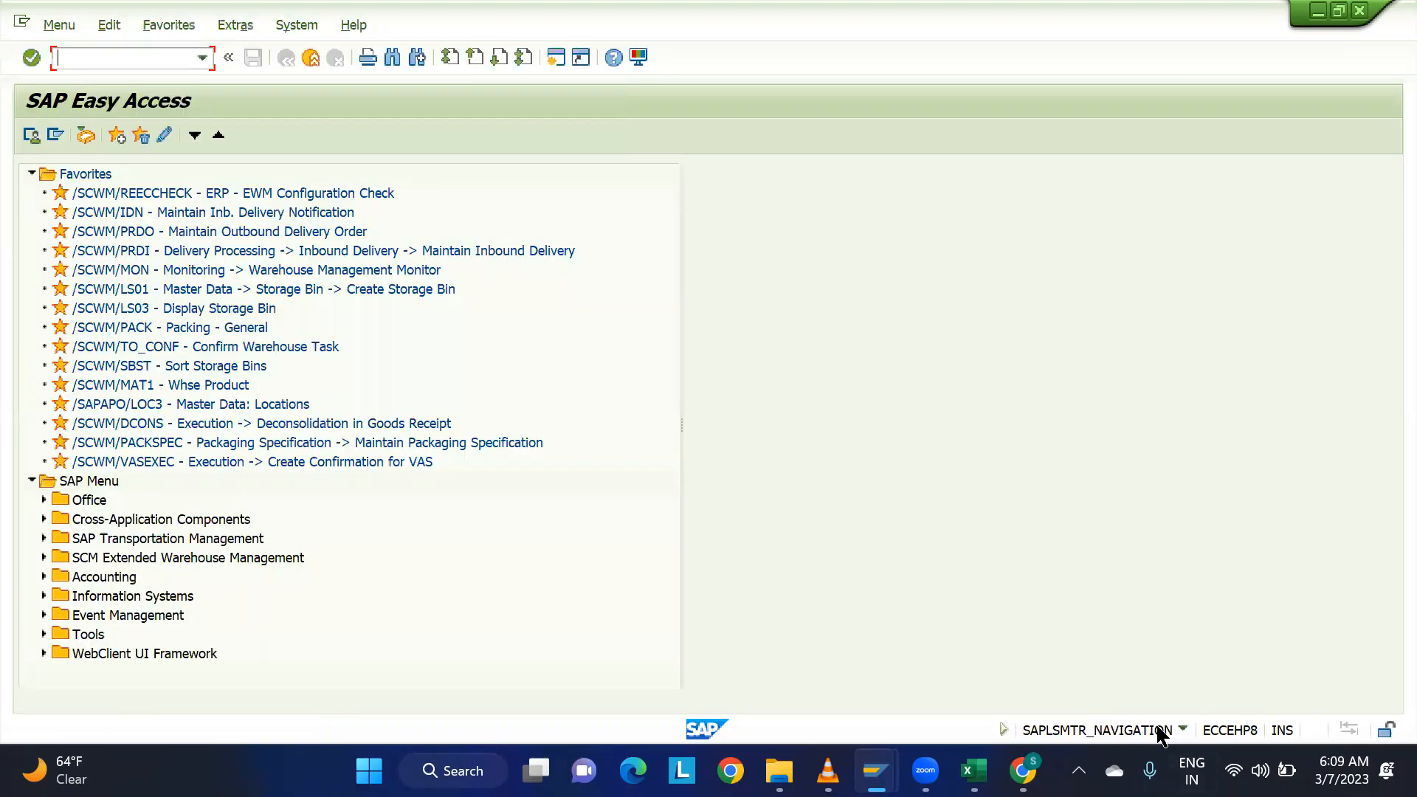
left_click(1181, 730)
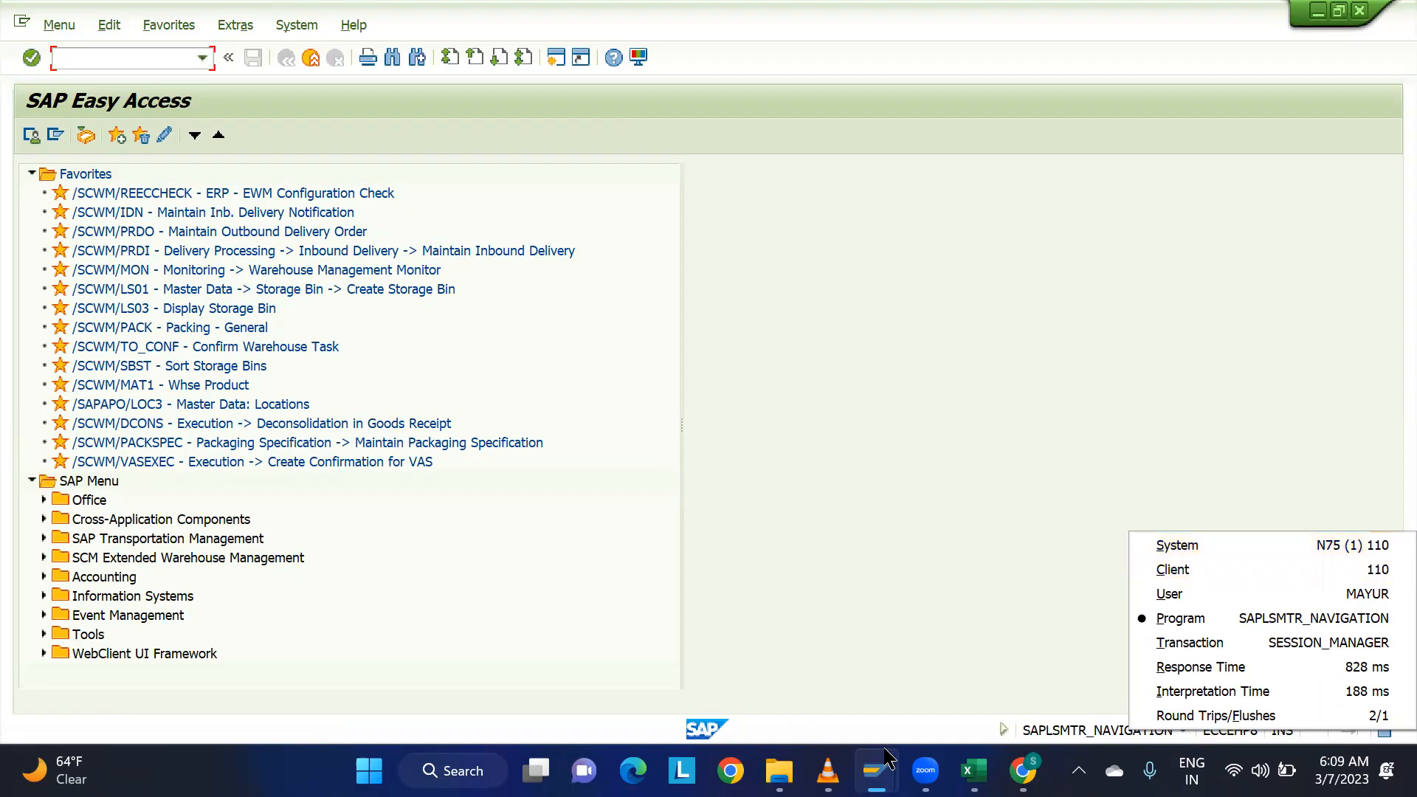
Switch to the Excel workbook and enter the labels ECC in C20 and EWM in C21.
left_click(974, 770)
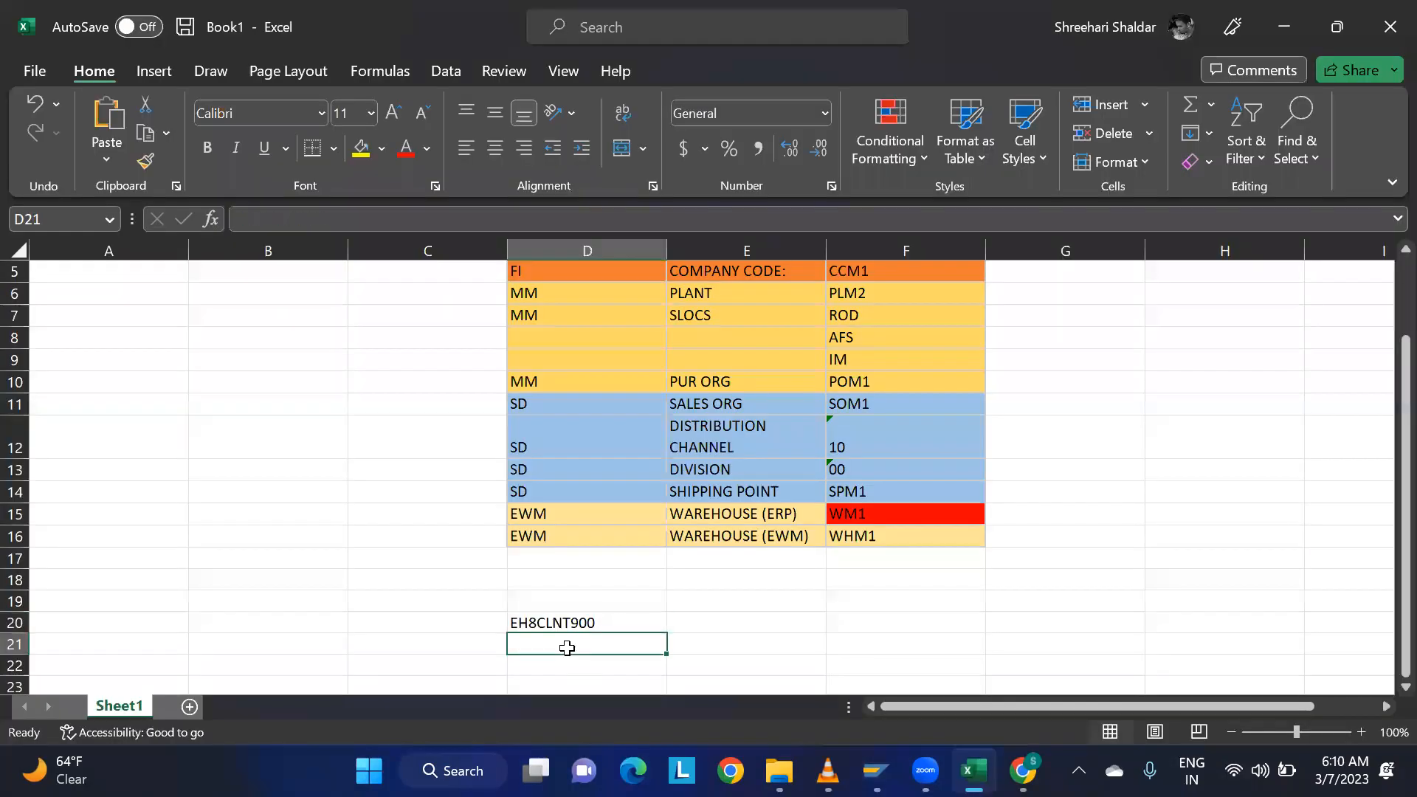
left_click(458, 629)
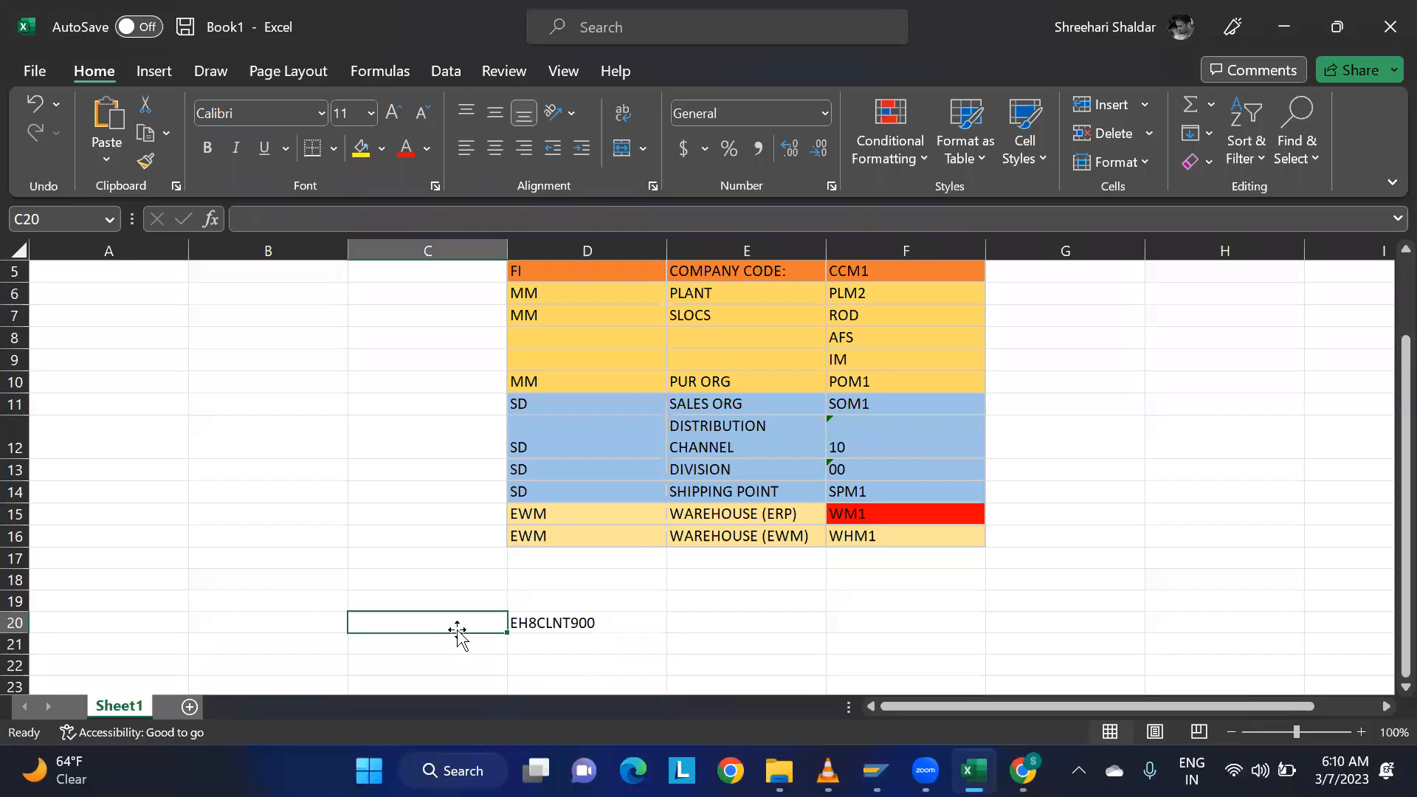
type("ecc")
key("BackSpace")
key("BackSpace")
key("BackSpace")
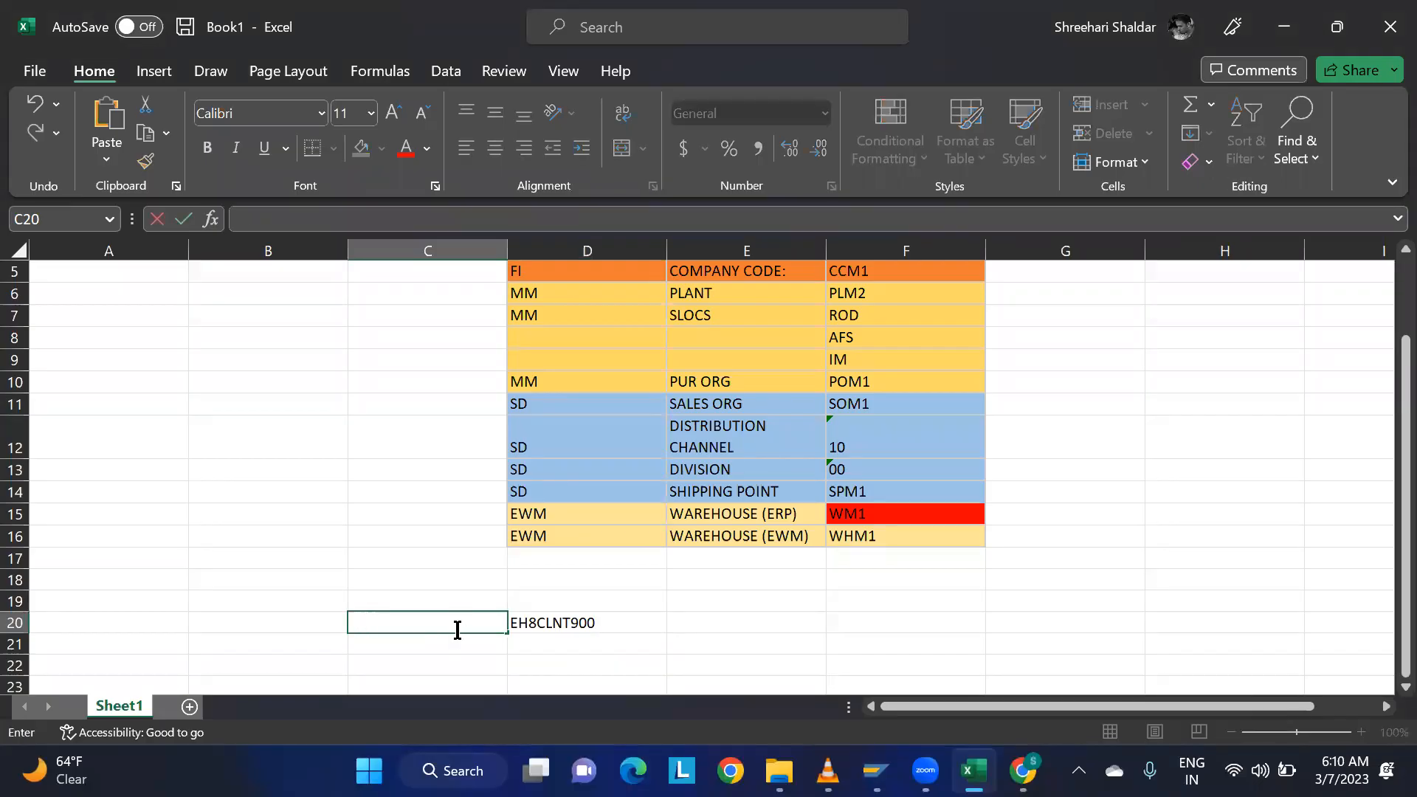
key("Caps_Lock")
type("ECC")
key("Return")
type("EWM")
key("Tab")
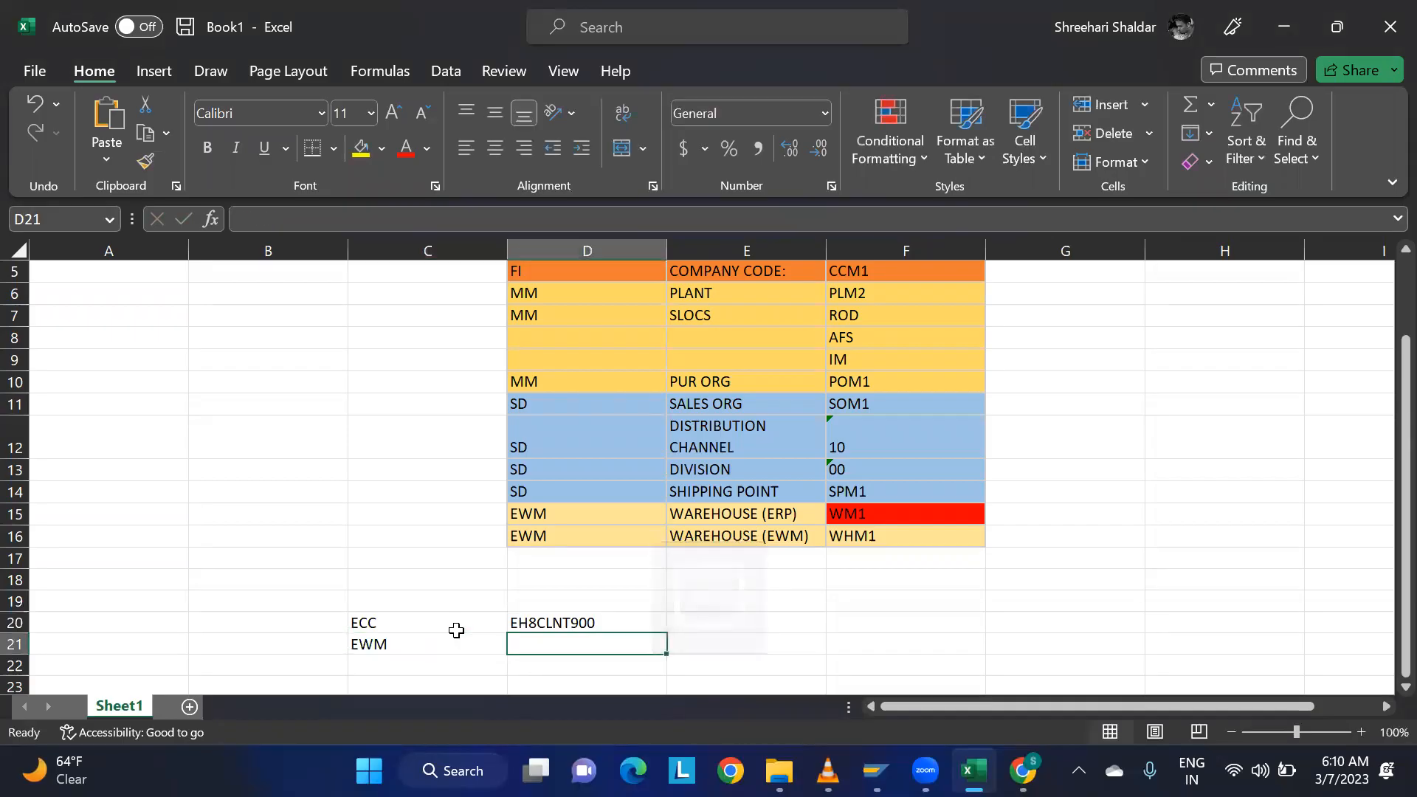
Enter the EWM logical system name N75CLNT110 in D21.
type("N75CLNT110")
left_click(759, 599)
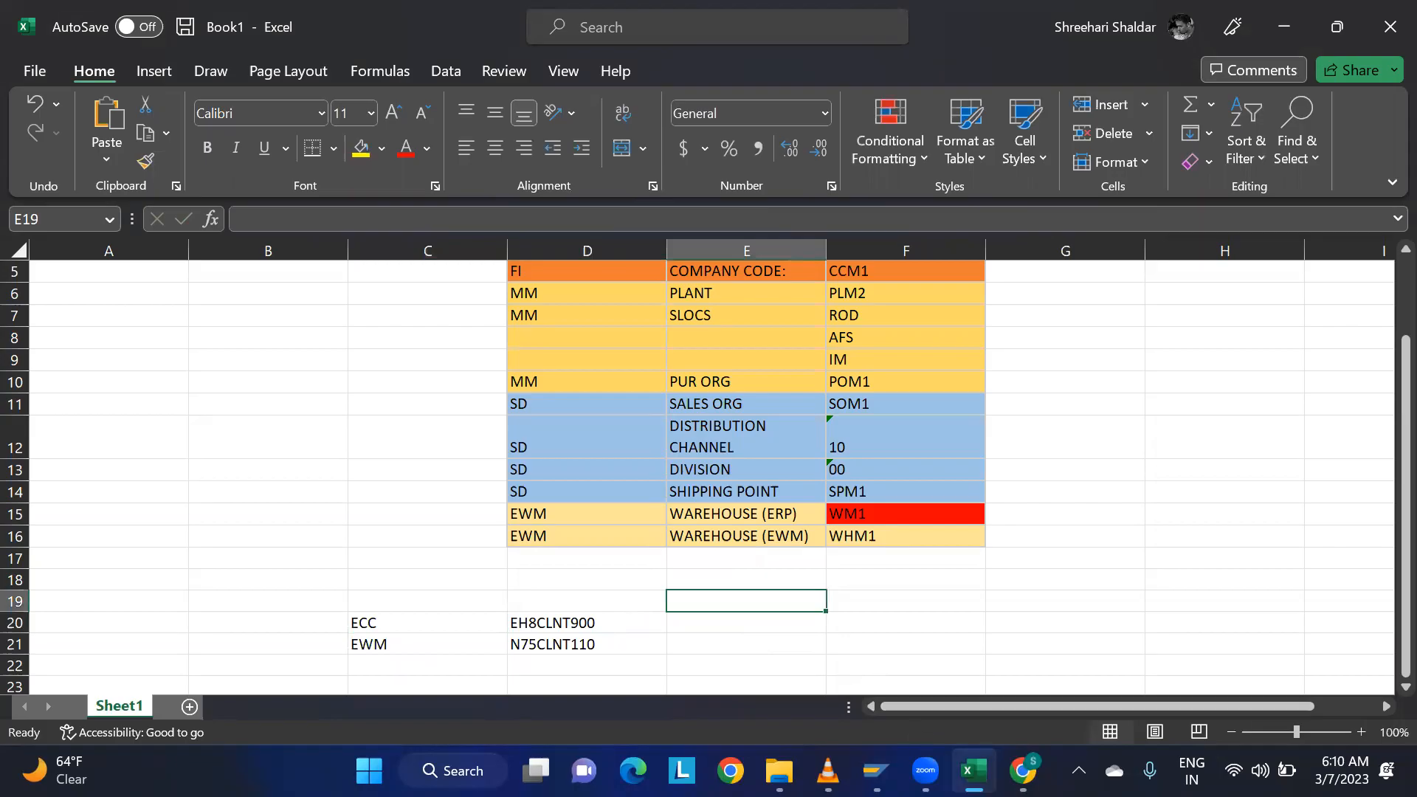
Switch to the SAP ECC session, run transaction SPRO and open the SAP Reference IMG.
mouse_move(924, 770)
mouse_move(876, 770)
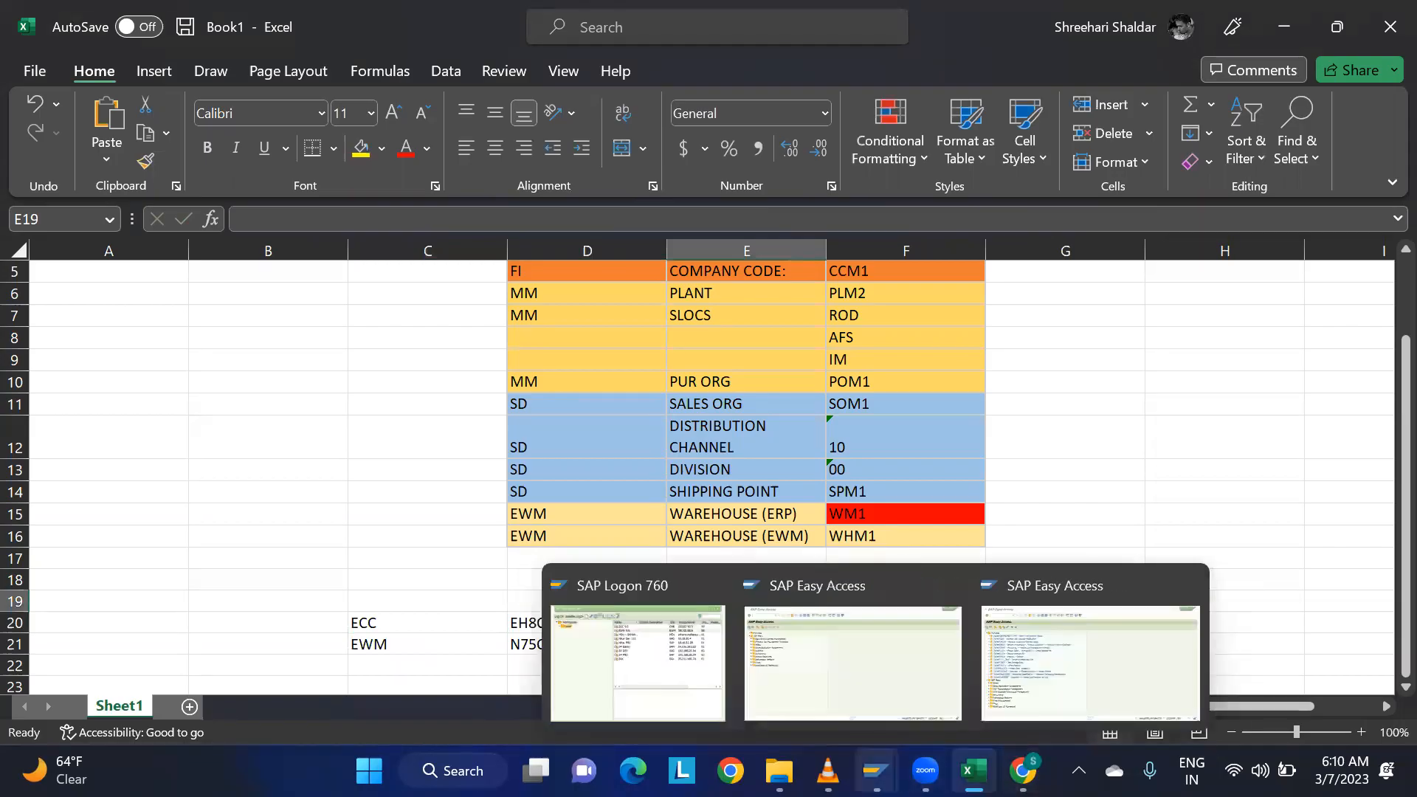
left_click(852, 673)
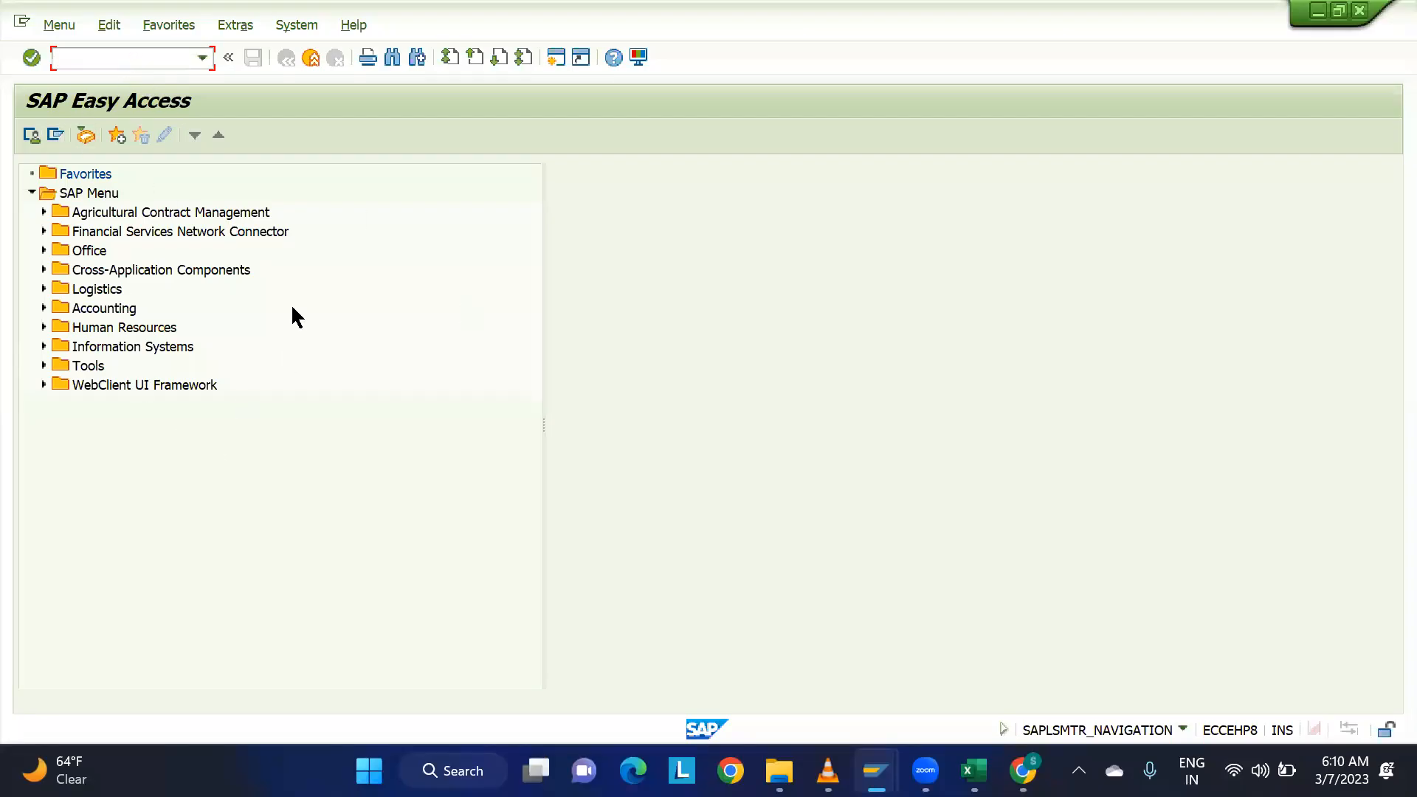
type("SPRO")
key("Return")
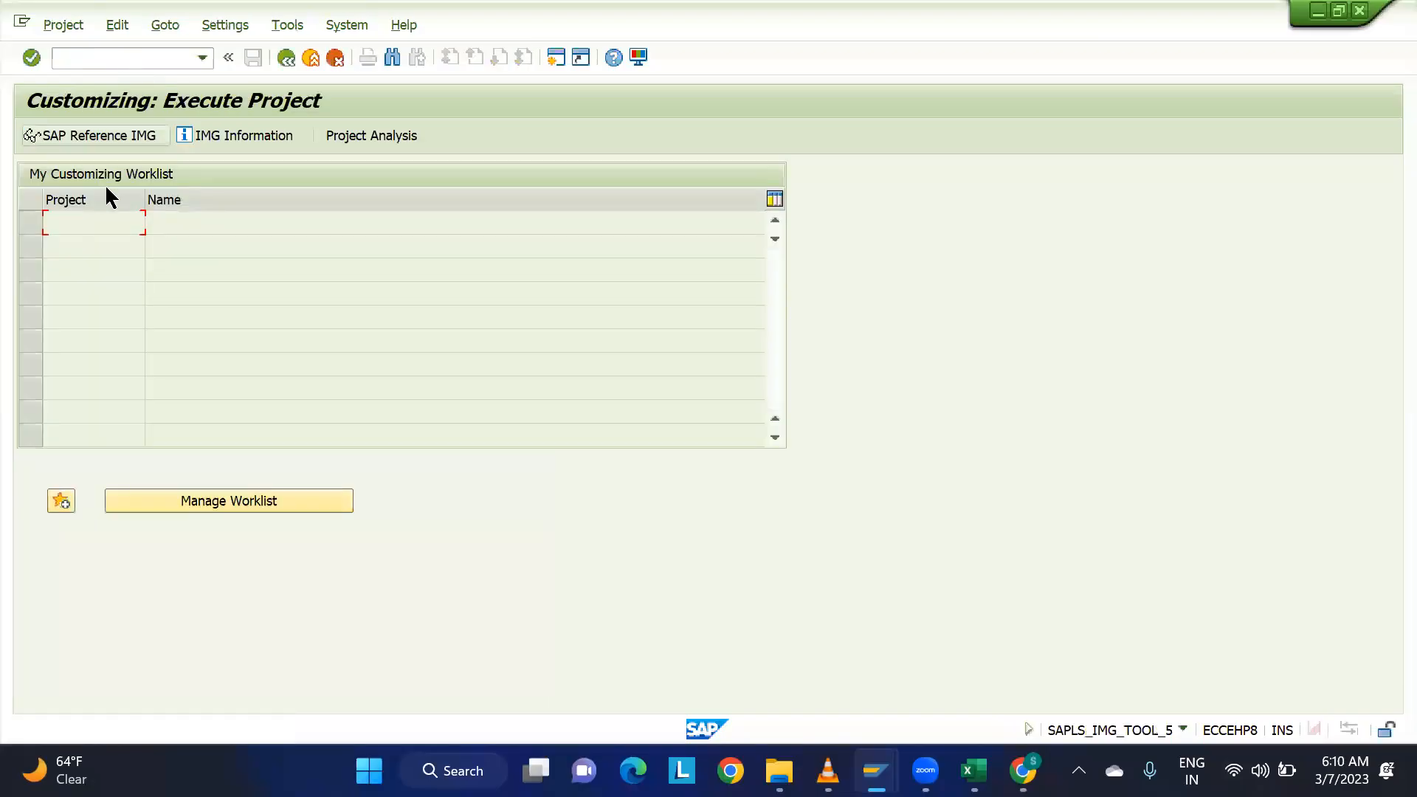
left_click(105, 137)
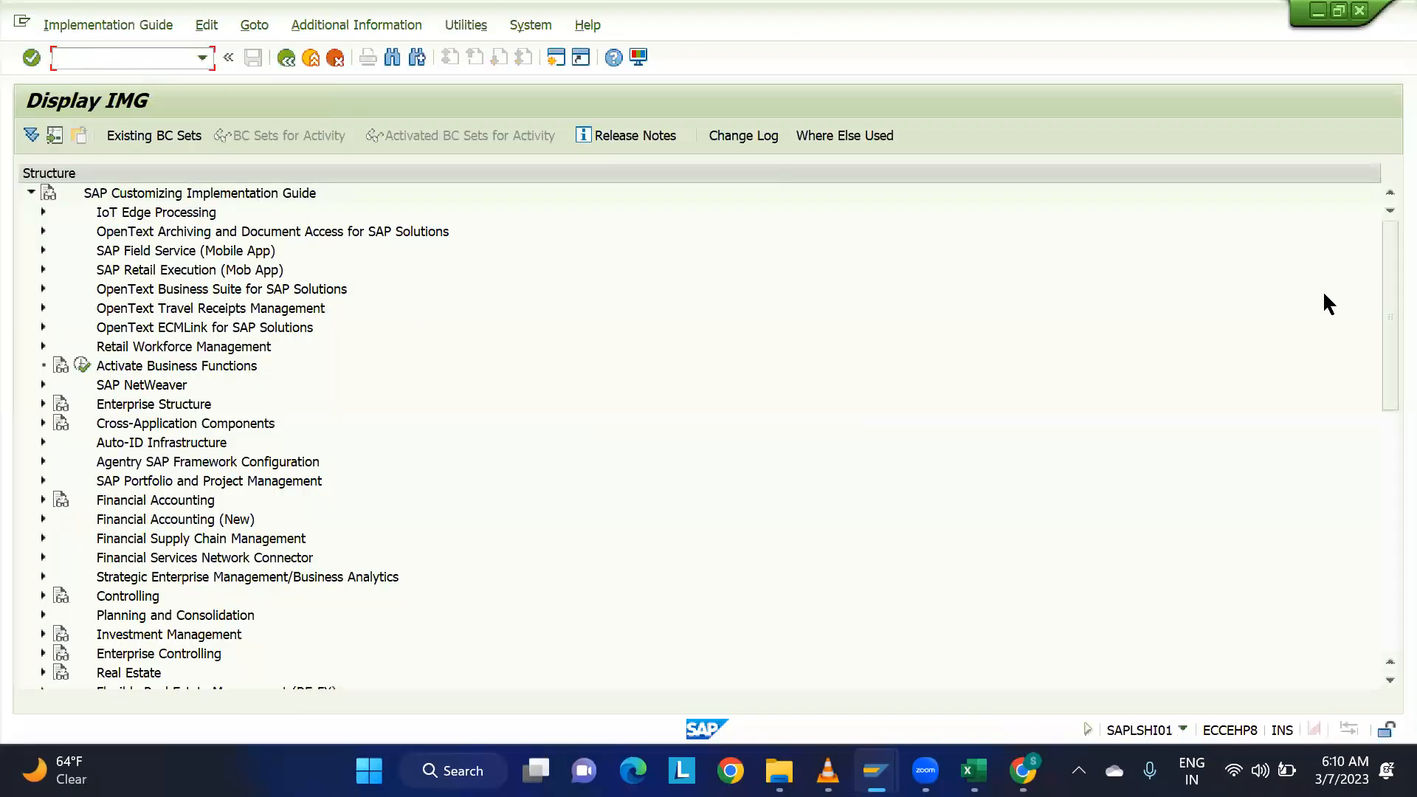
Expand Integration with Other SAP Components, Extended Warehouse Management and Basic Settings for Setting Up the System Landscape in the IMG structure.
left_click_drag(1385, 279, 1385, 591)
left_click(155, 654)
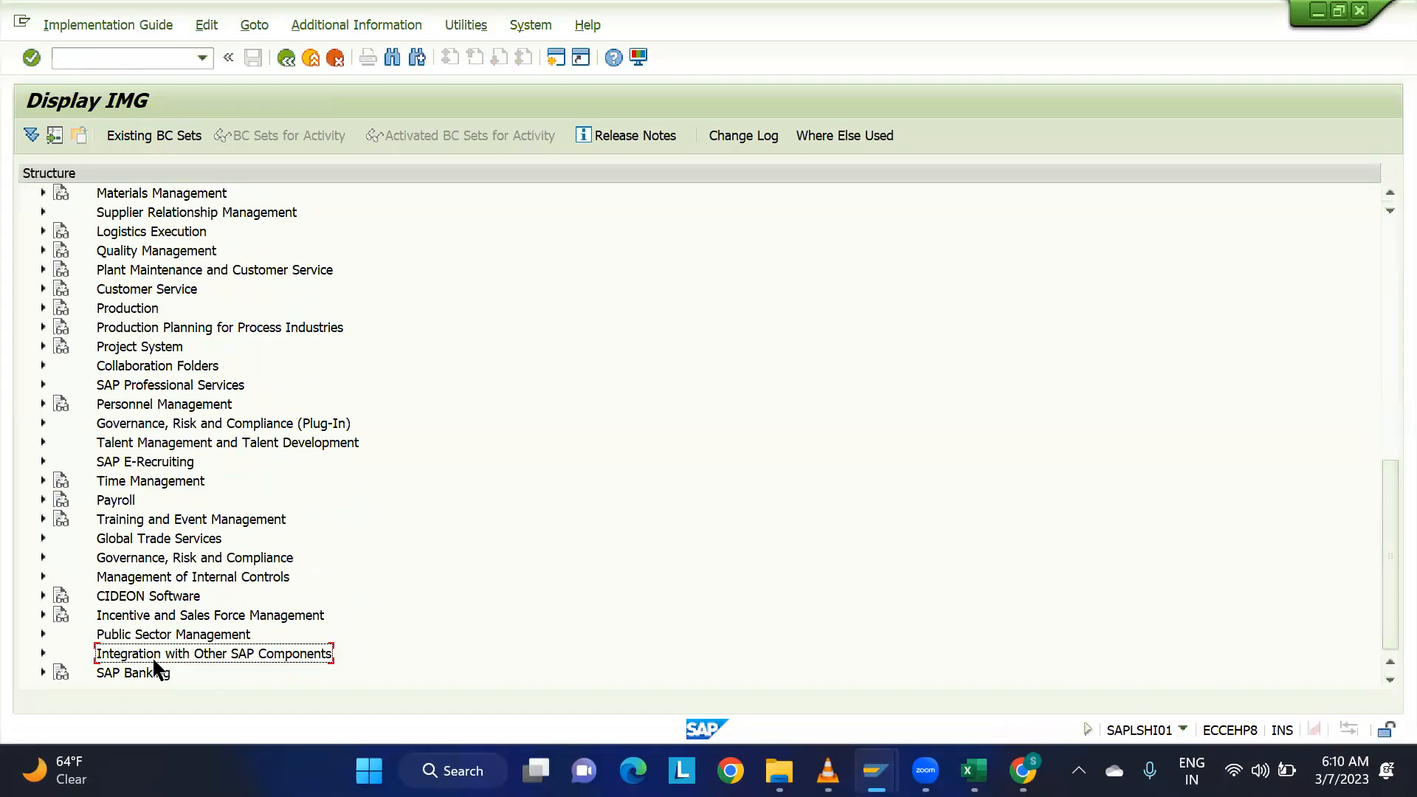
left_click(42, 651)
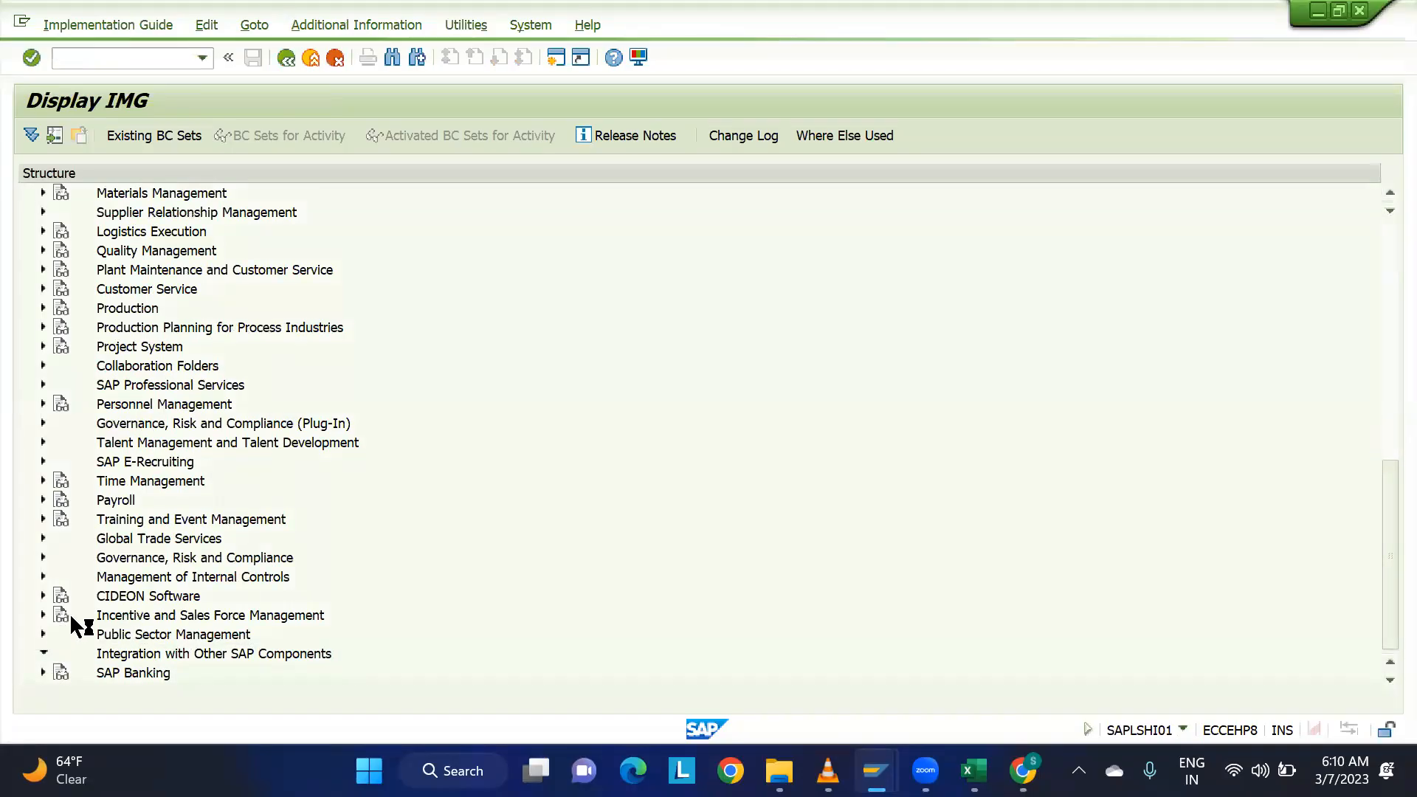
left_click(148, 442)
left_click(55, 441)
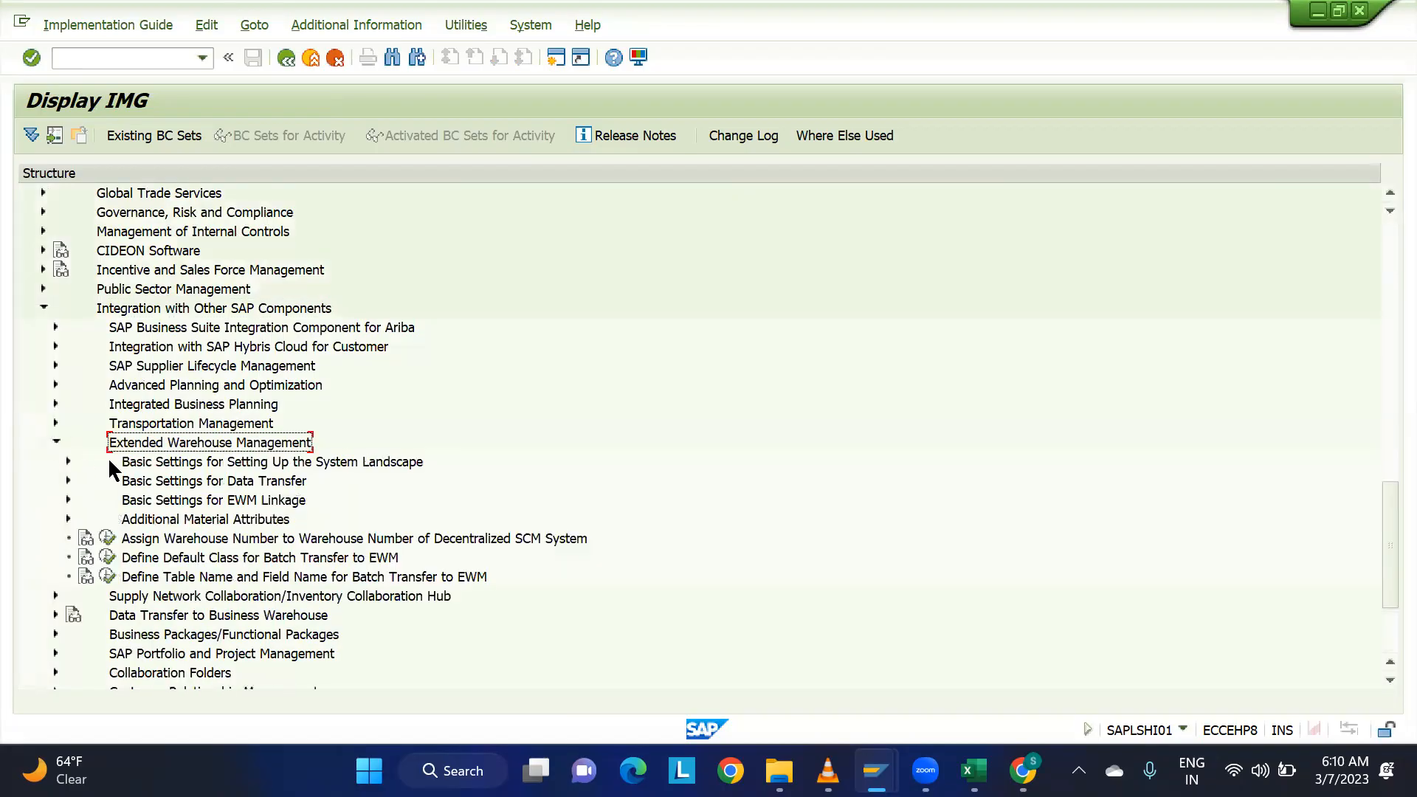
left_click(176, 500)
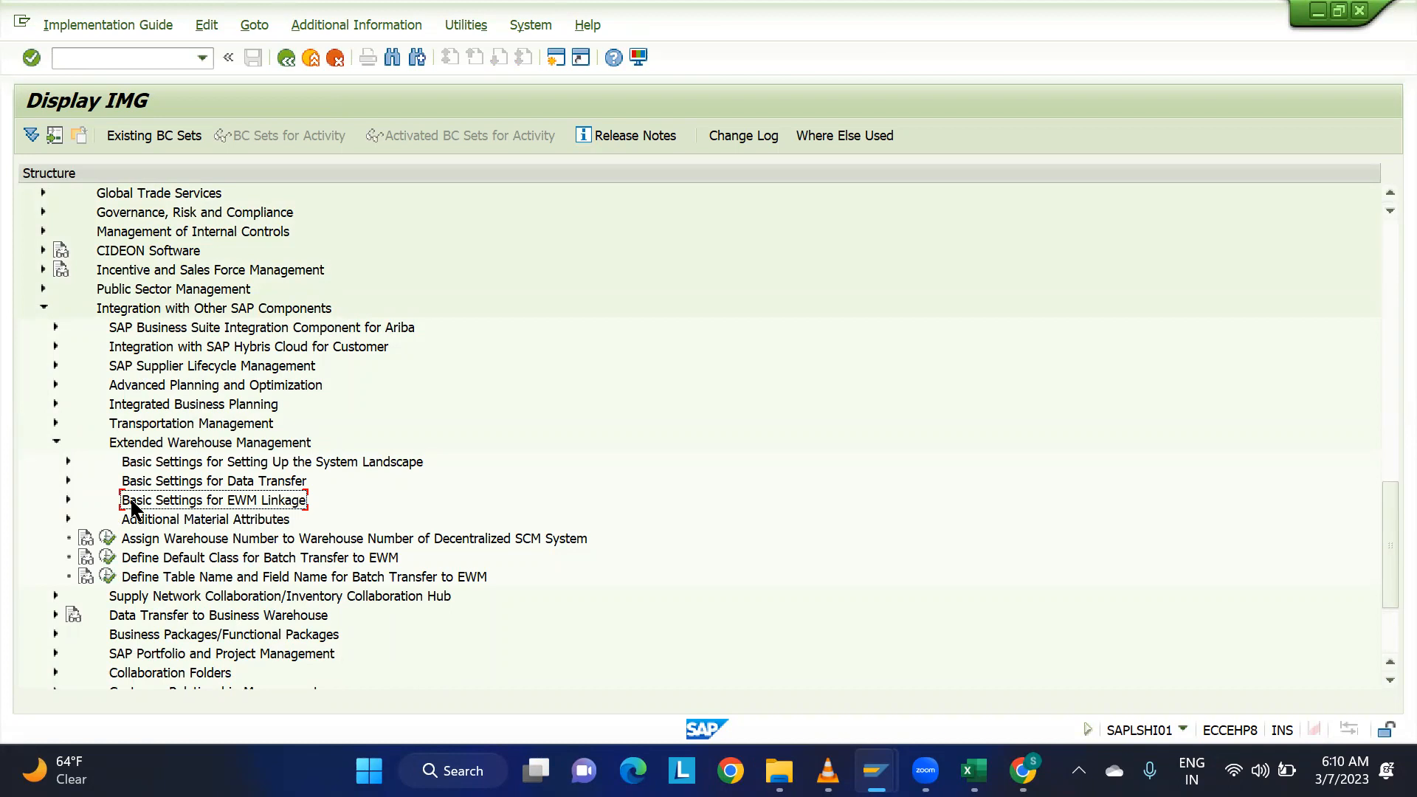
left_click(151, 458)
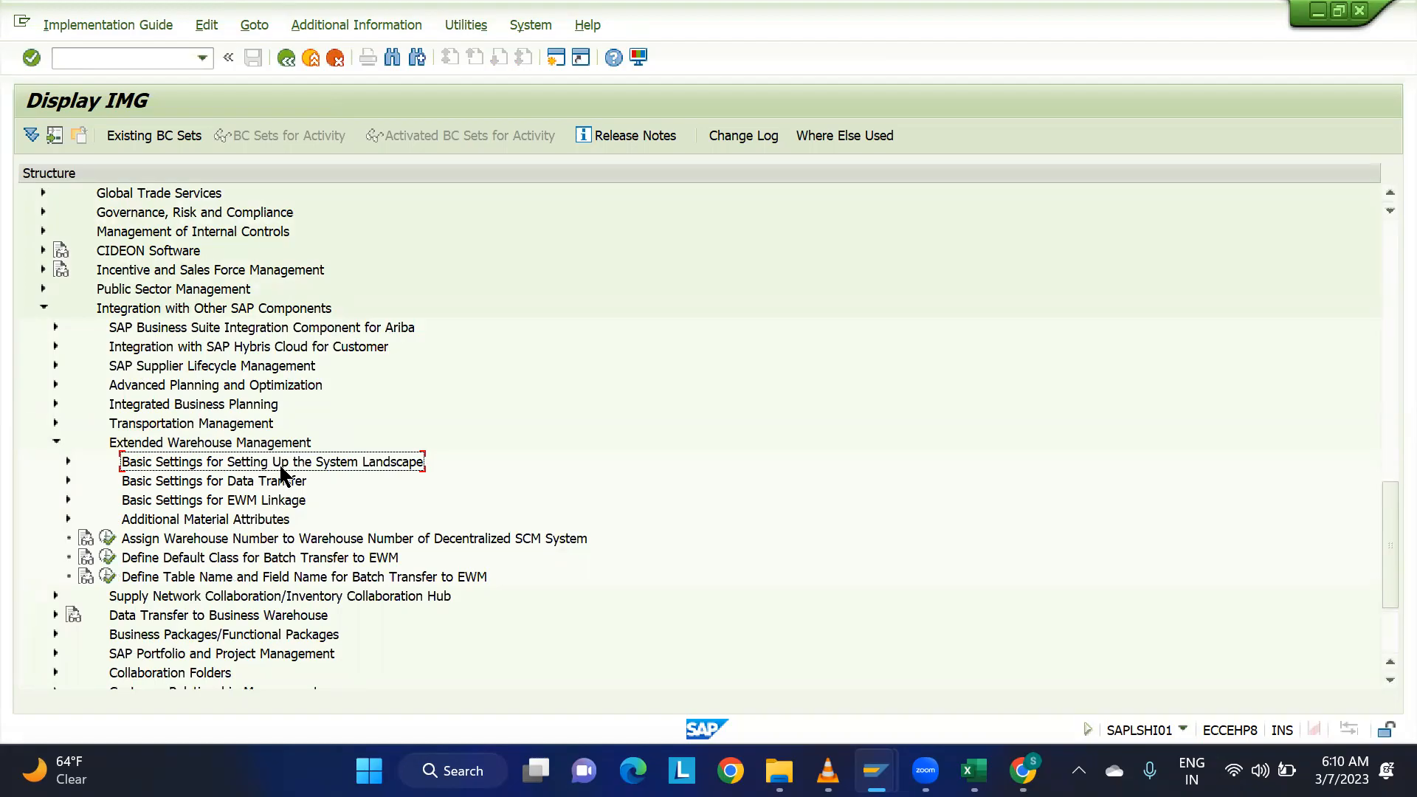
left_click(67, 462)
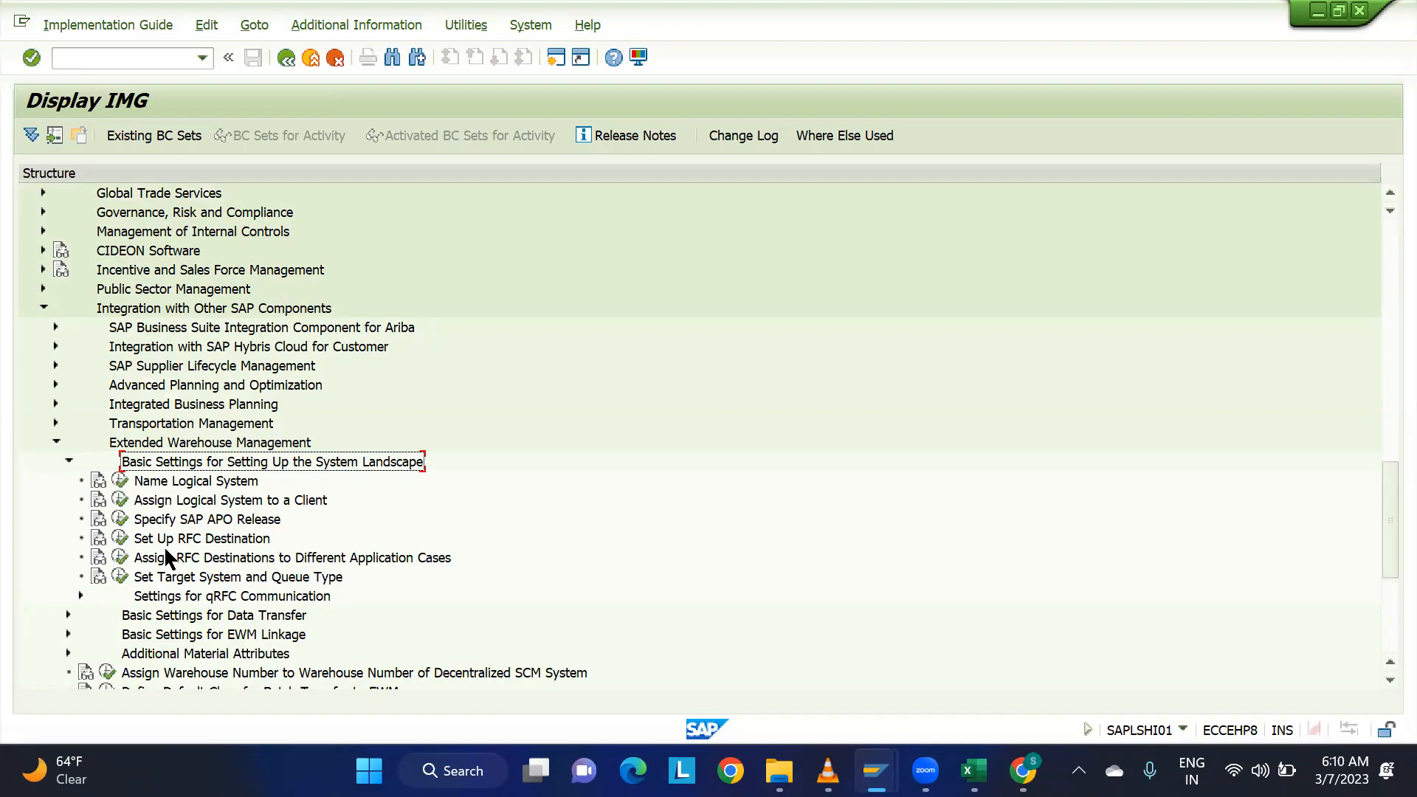
Try to open the Assign Logical System to a Client activity.
left_click(179, 502)
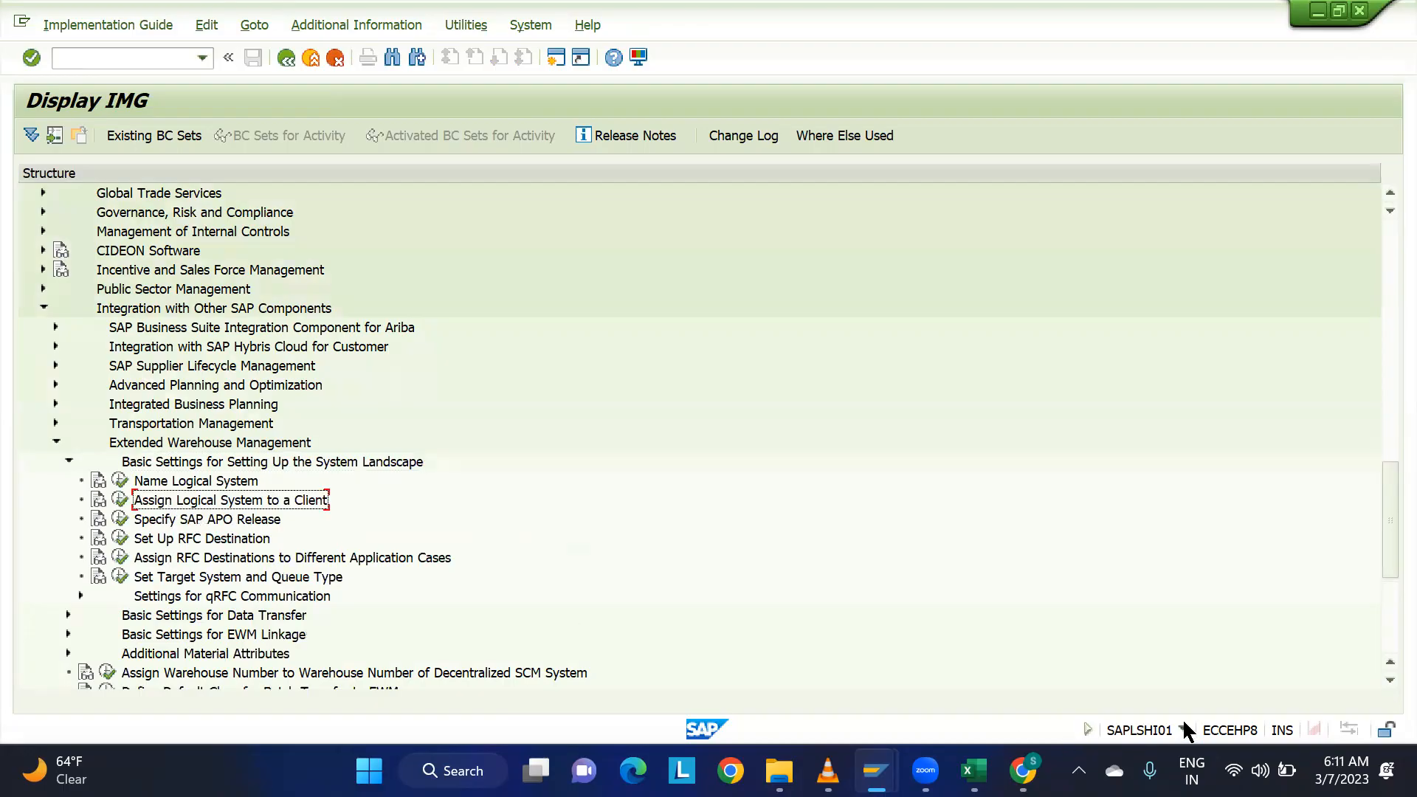
left_click(120, 502)
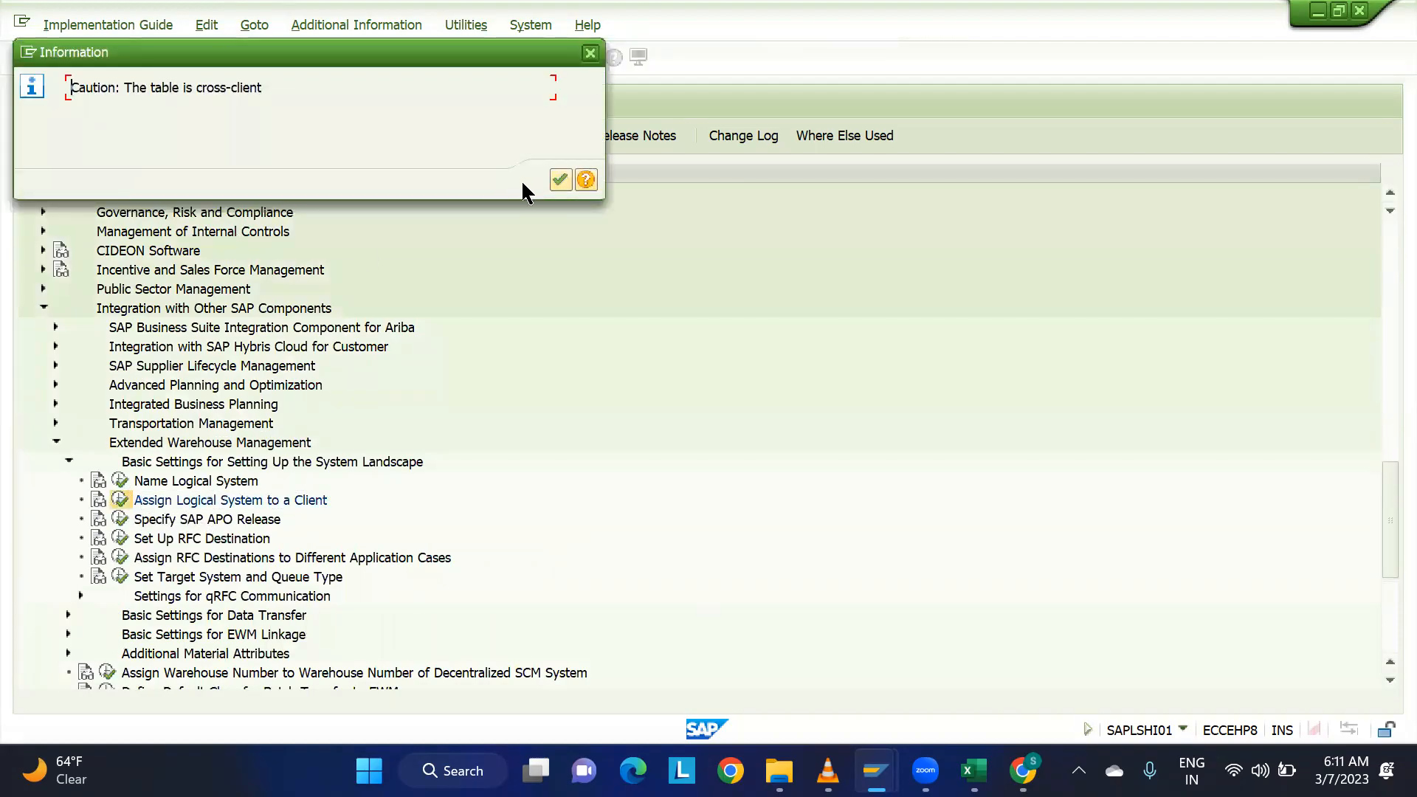
left_click(561, 180)
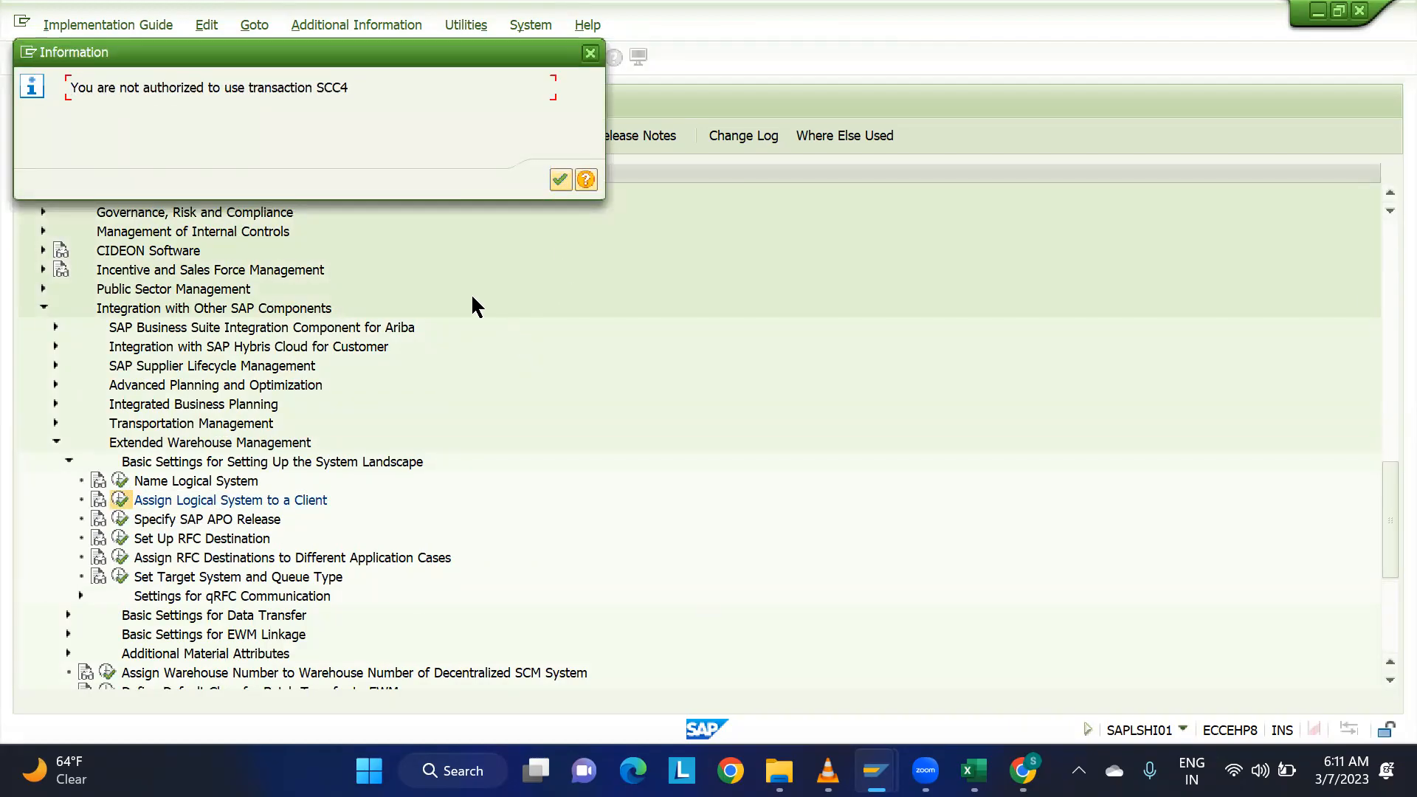
left_click(590, 53)
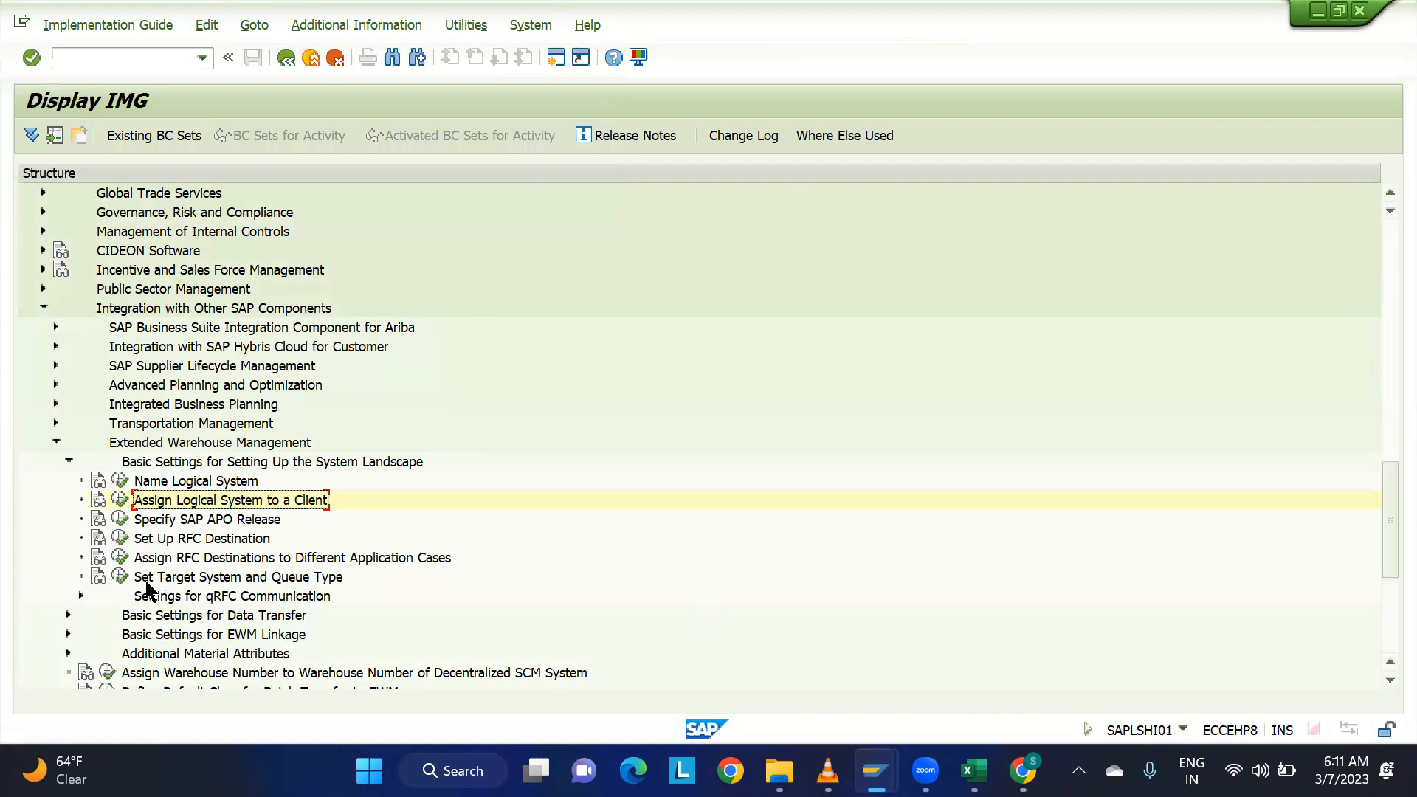
Open the Set Target System and Queue Type activity, examine the N75CLNT110 entry and return to the IMG structure.
left_click(120, 576)
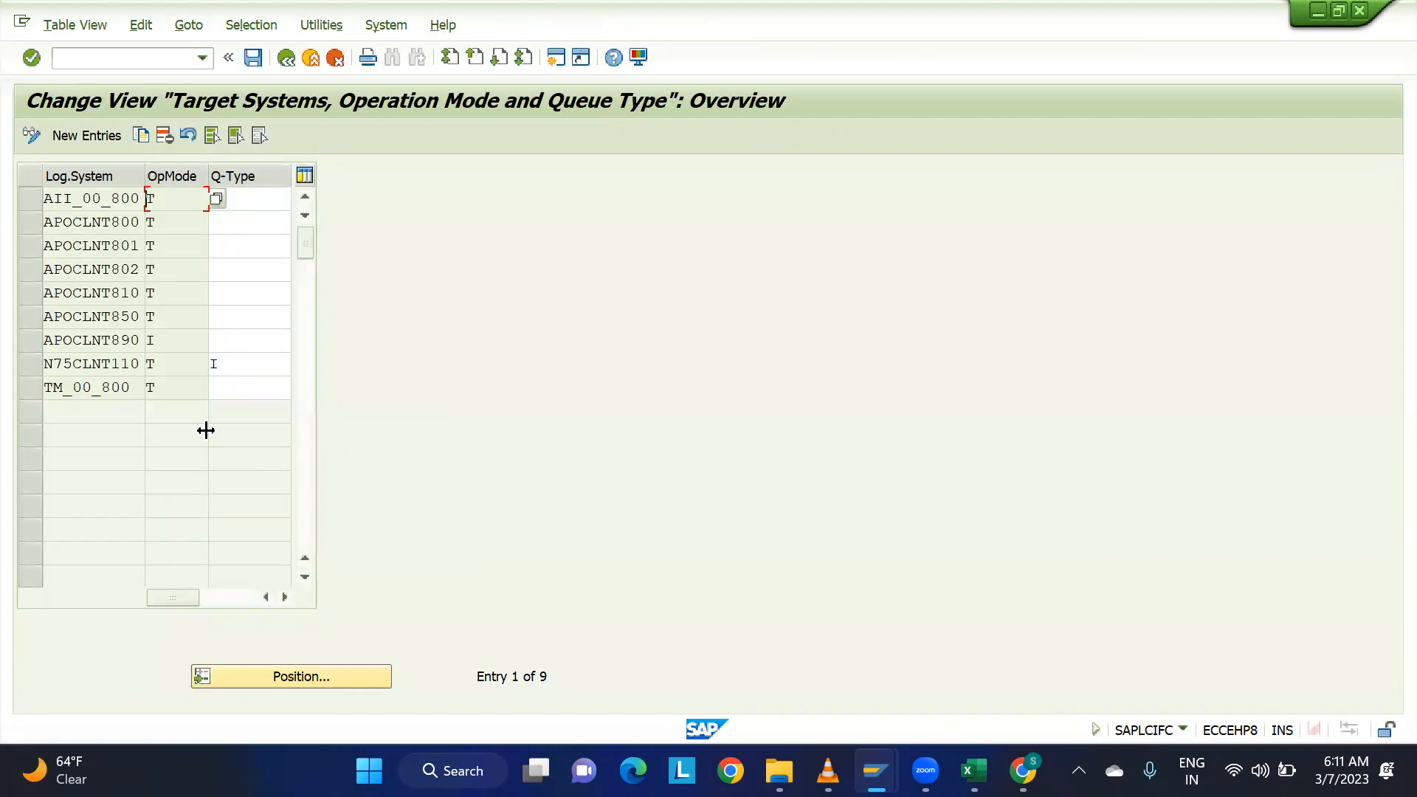
left_click(288, 56)
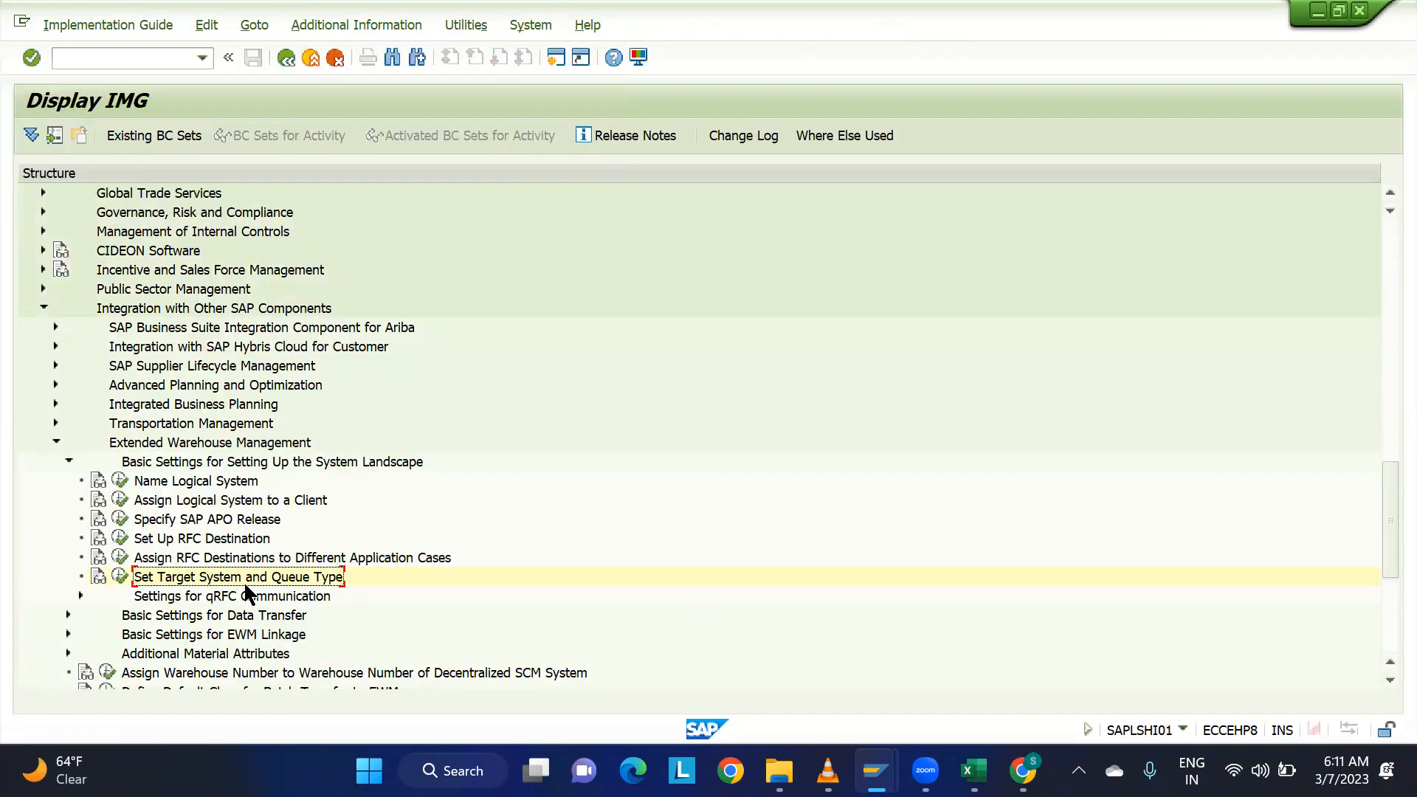
left_click(119, 576)
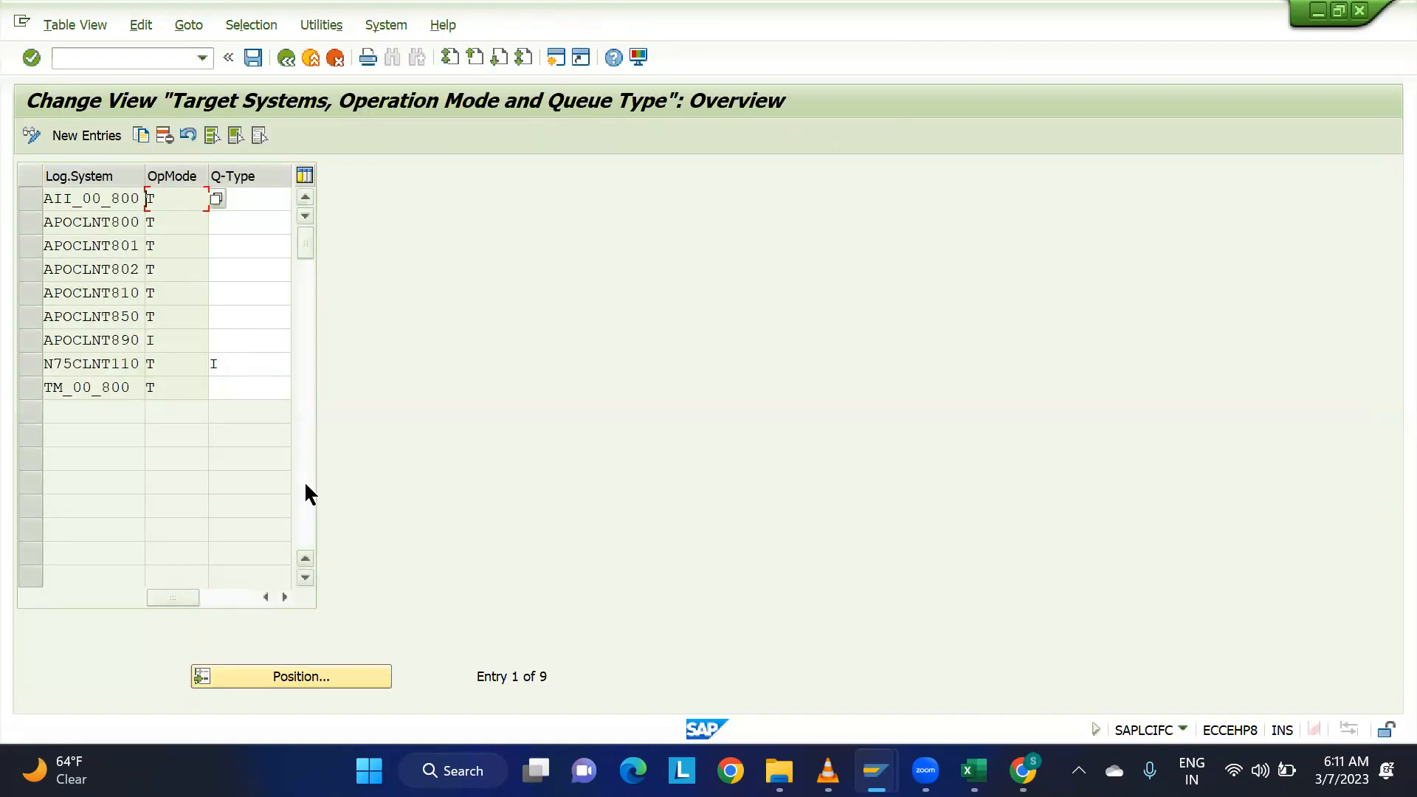
left_click_drag(291, 413, 291, 410)
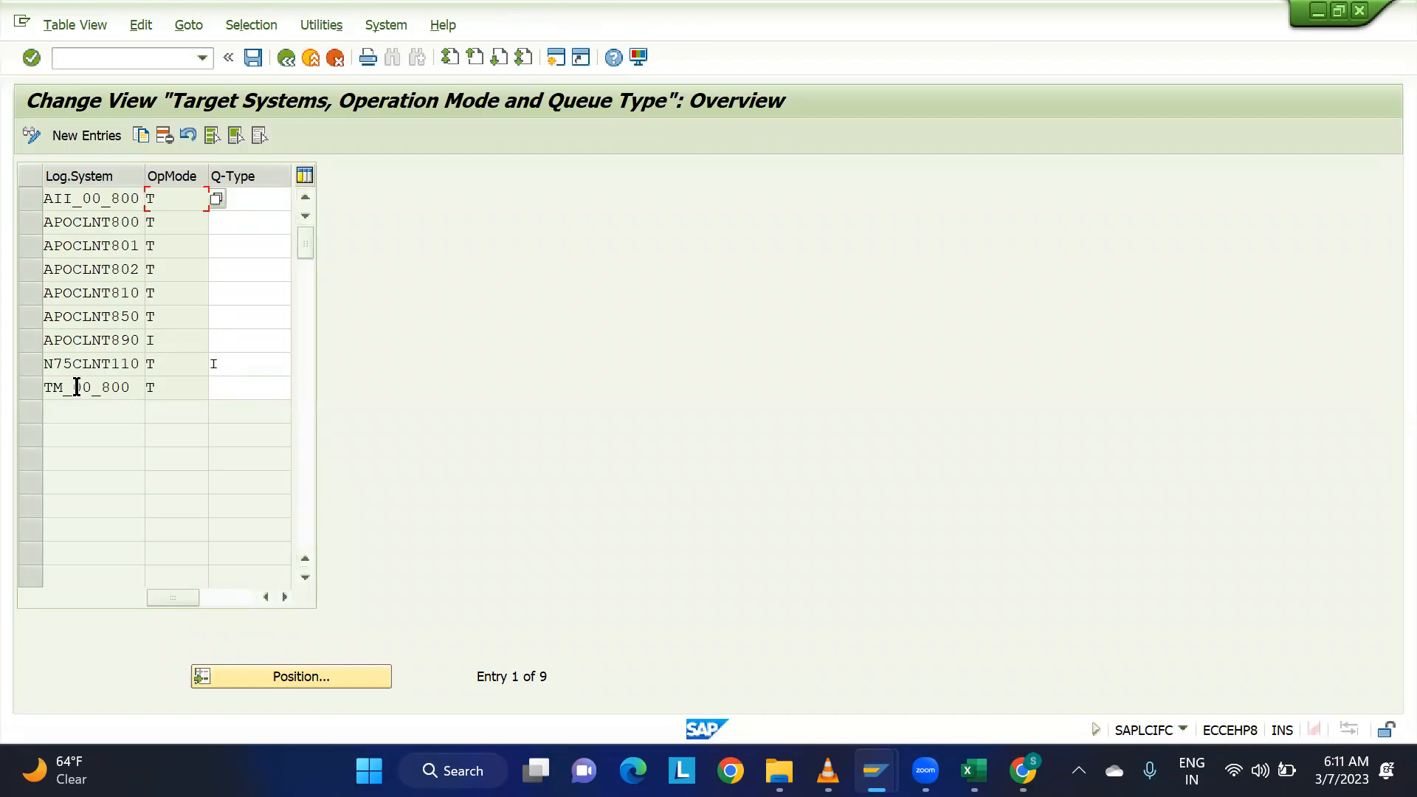
left_click(45, 367)
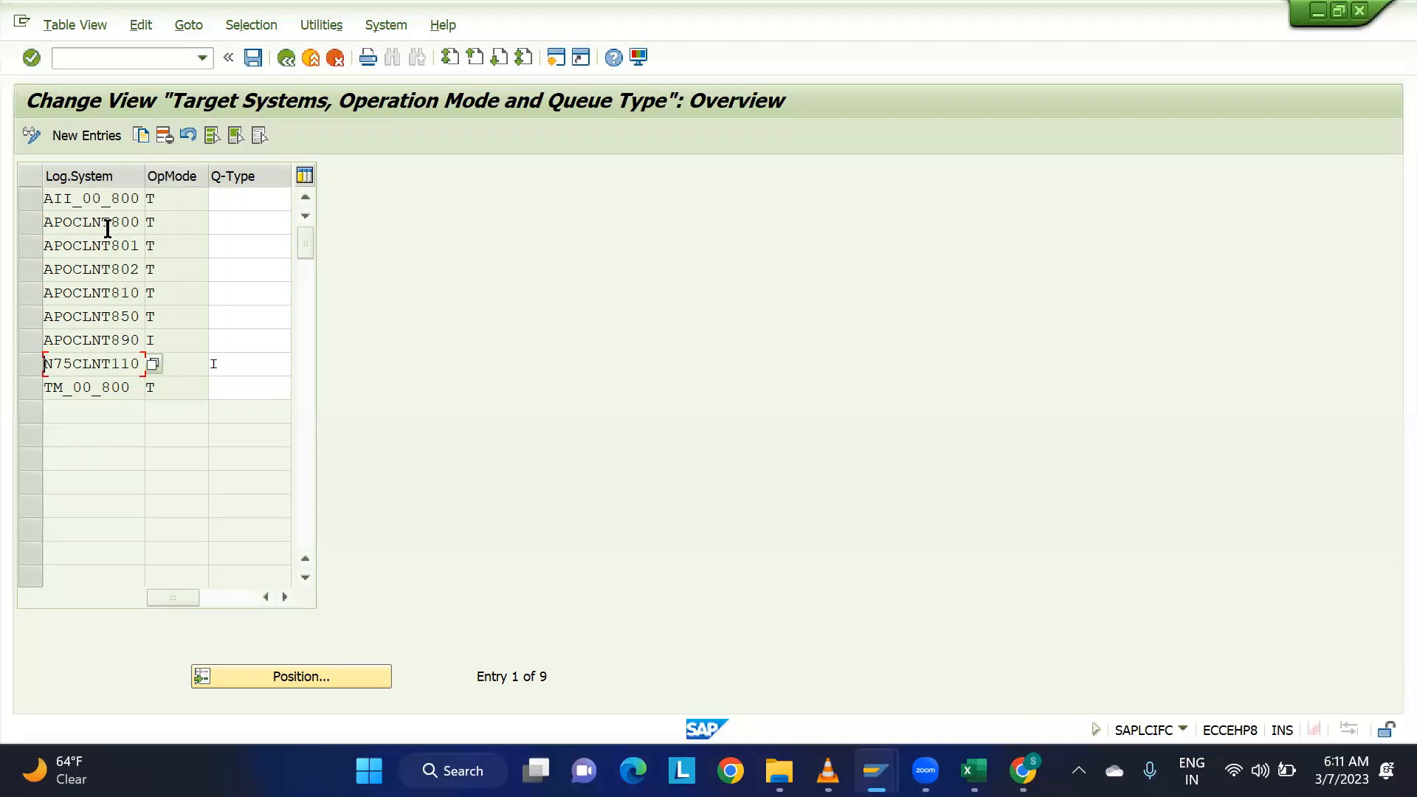
left_click(285, 57)
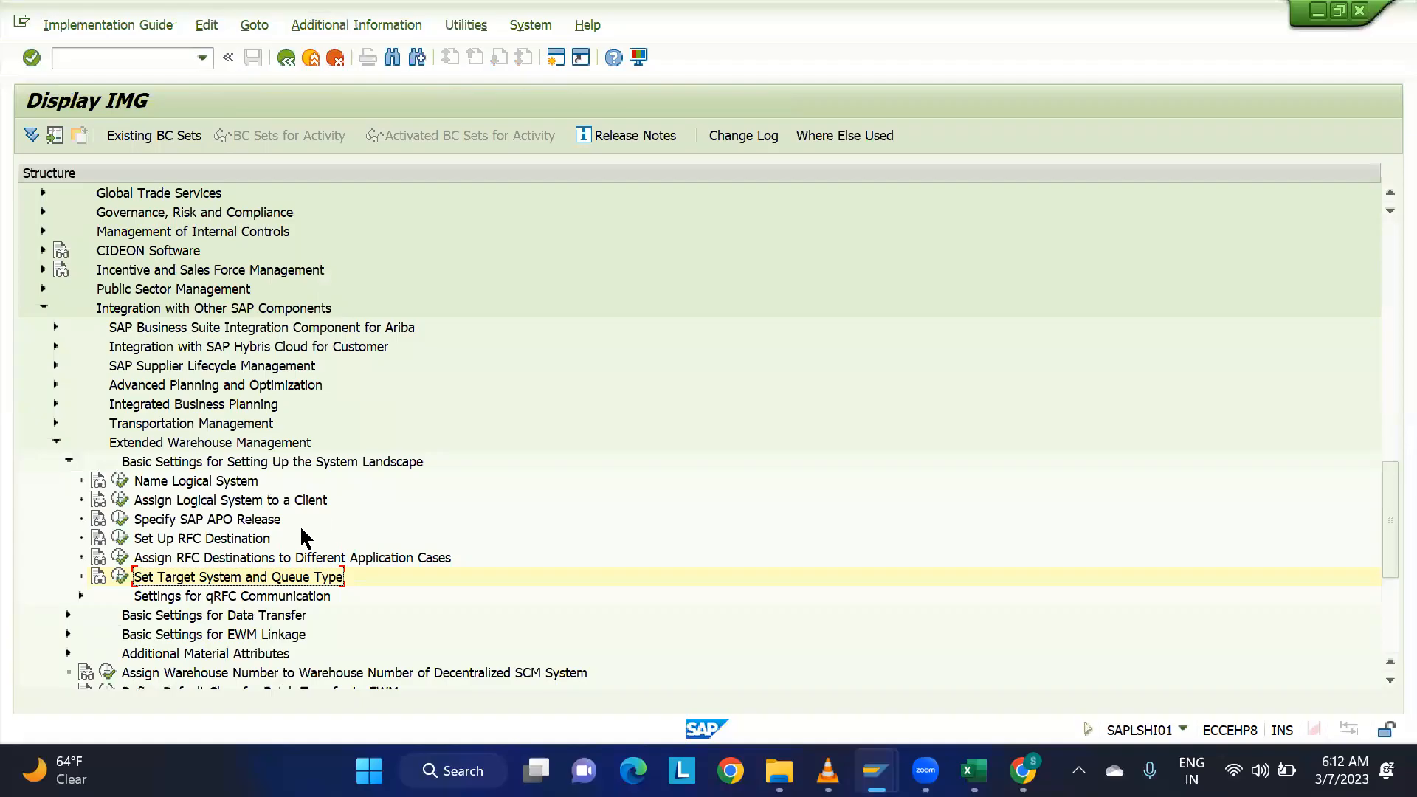
Collapse the Extended Warehouse Management settings in the IMG and switch to the EWM session.
left_click(177, 501)
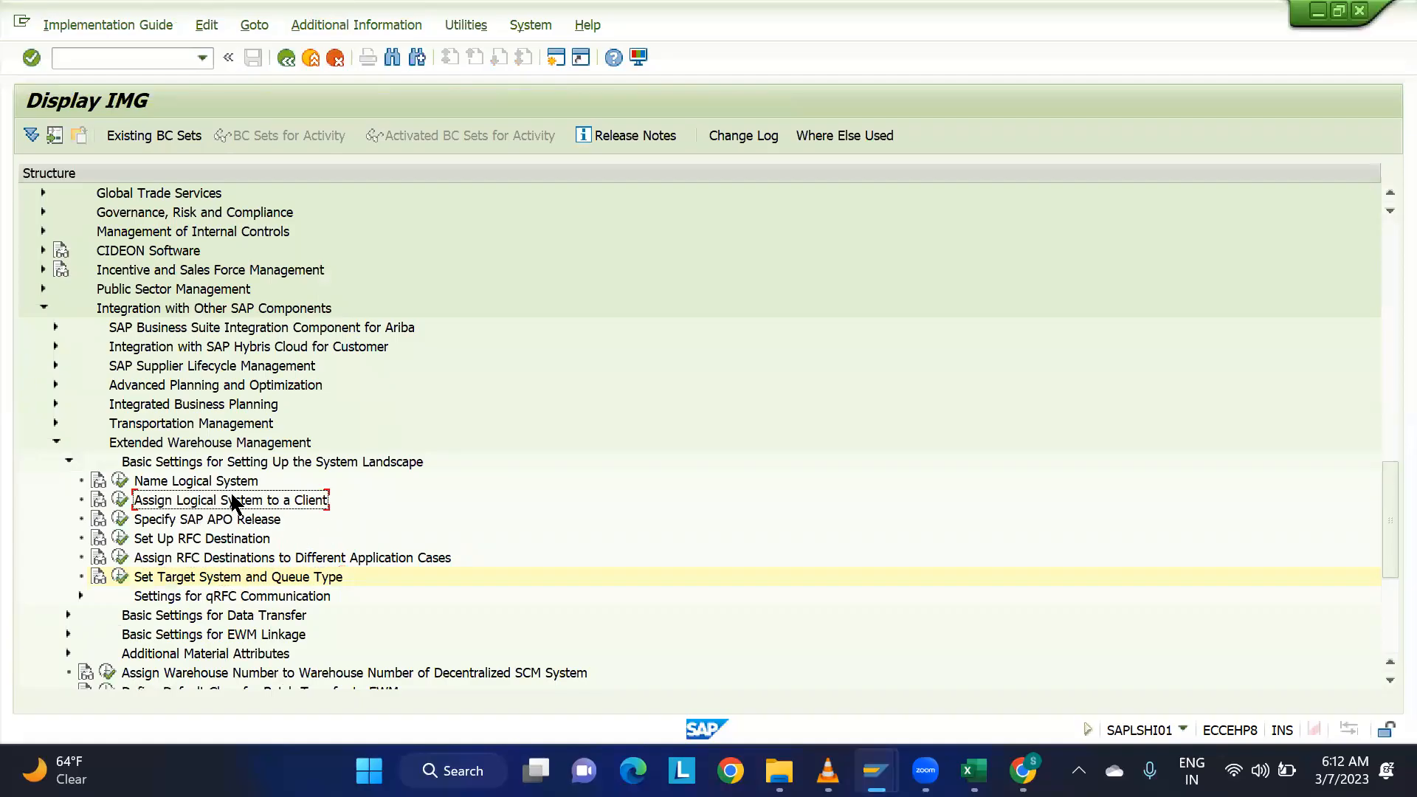
scroll(303, 509, "down", 1)
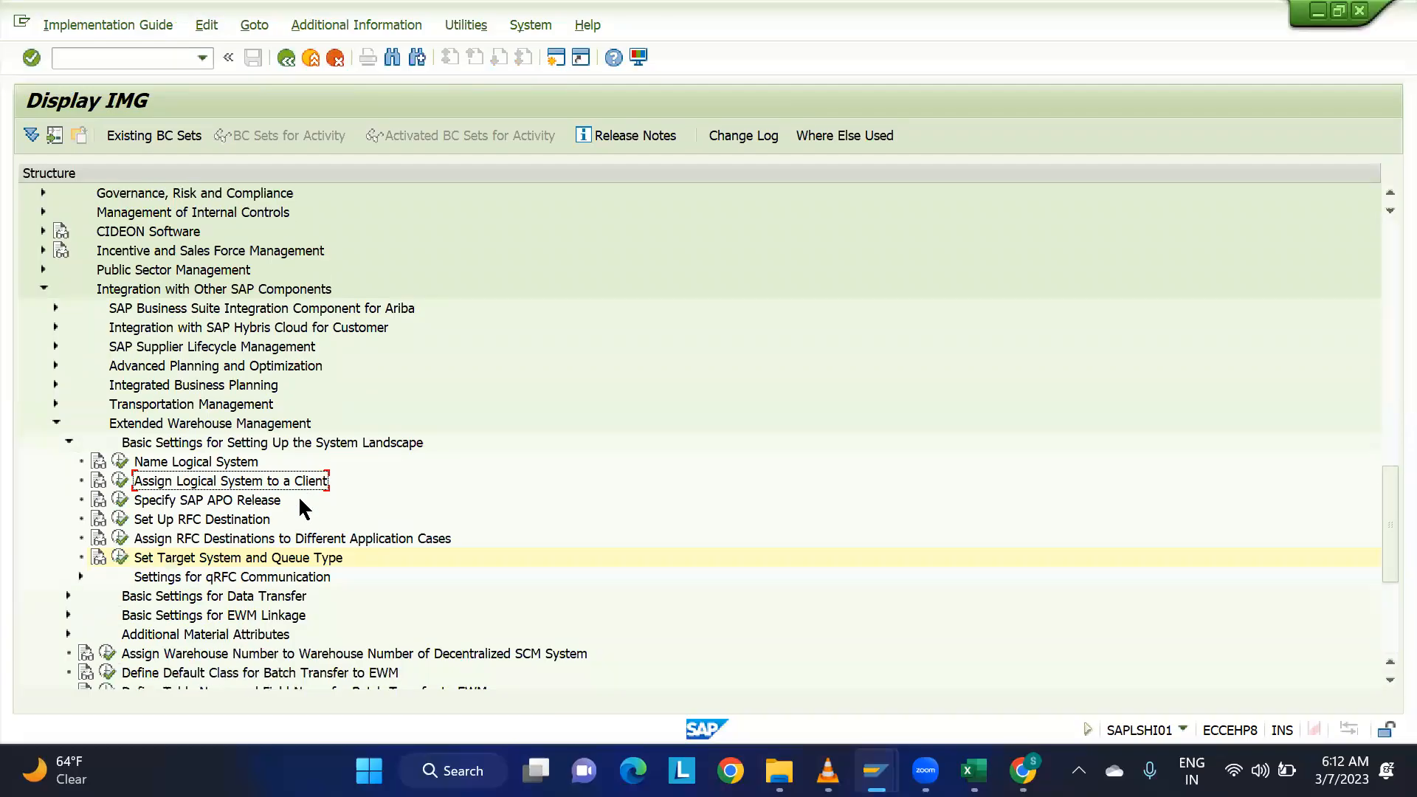
left_click(67, 442)
left_click(53, 422)
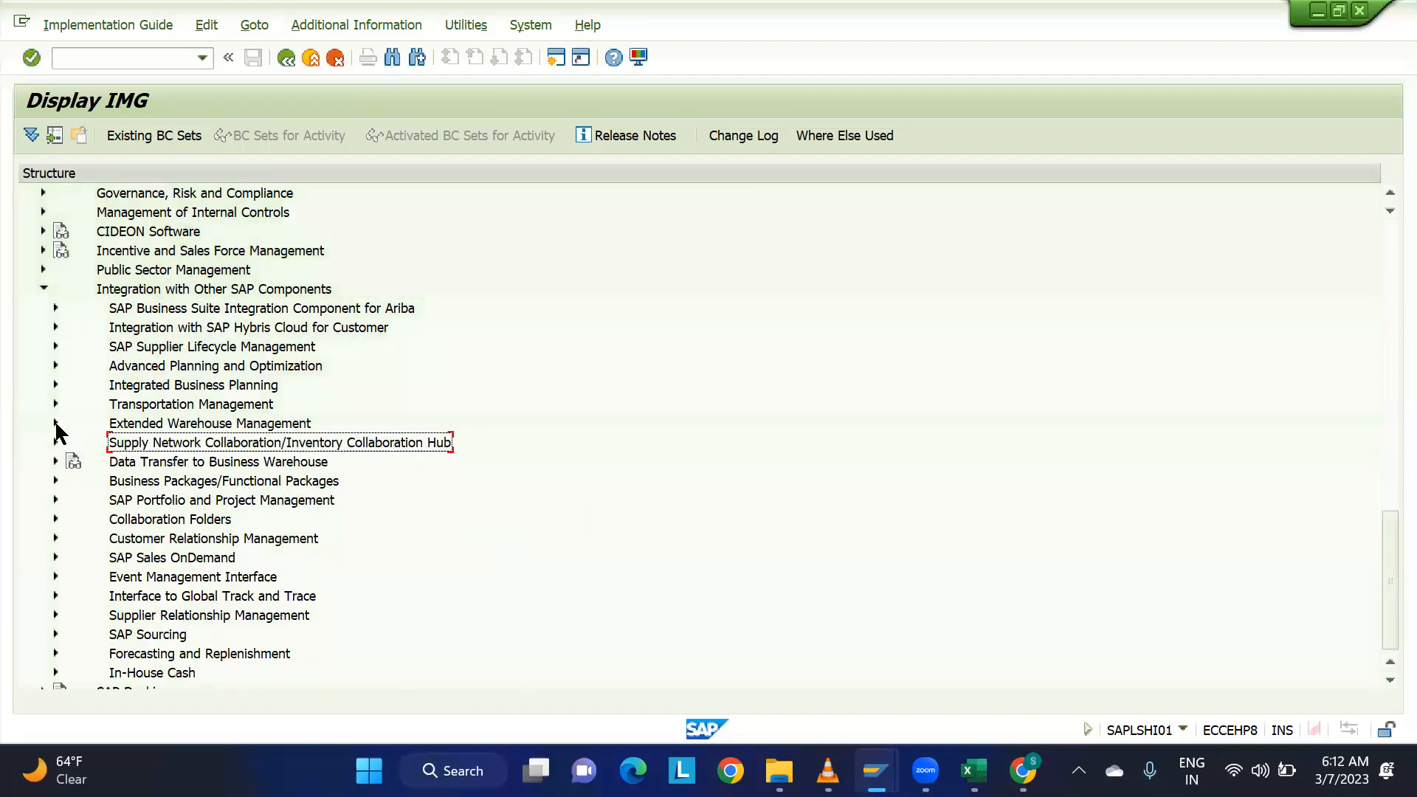
mouse_move(875, 771)
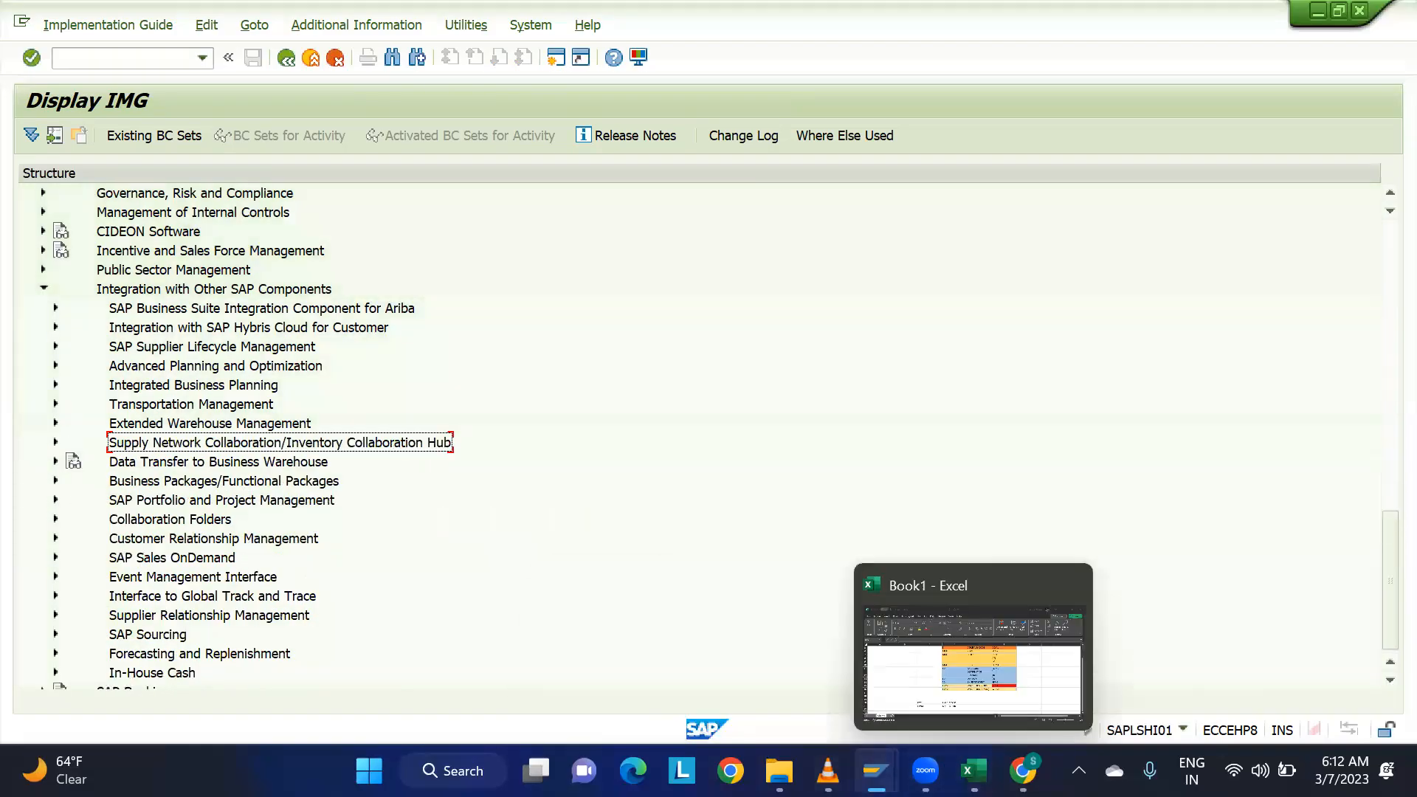
left_click(989, 666)
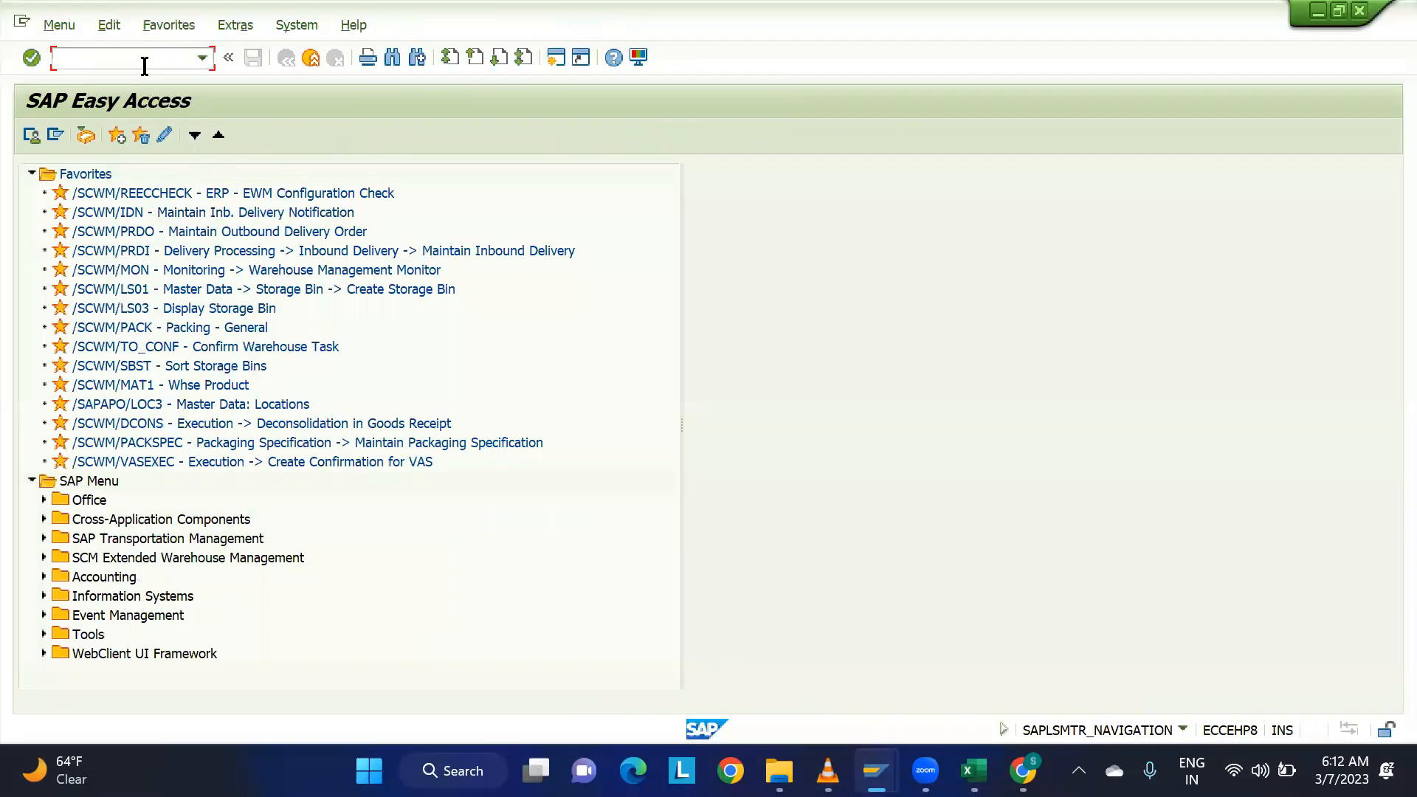
Run transaction SPRO in the EWM session and display the SAP Customizing Implementation Guide.
type("SPRO")
key("Return")
left_click(94, 139)
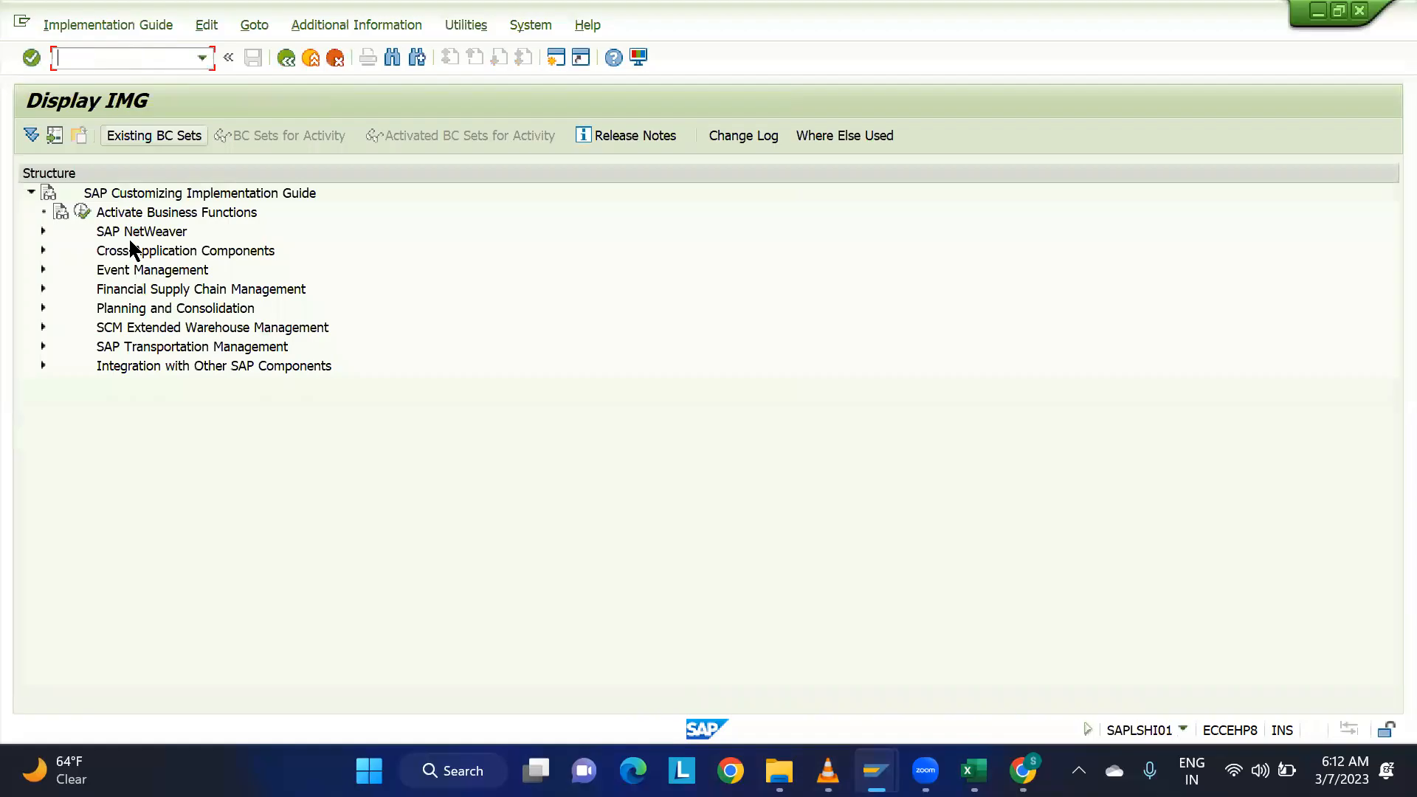
Expand SCM Extended Warehouse Management, SCM Basis, Integration and Basic Settings for Creating the System Landscape in the IMG structure.
left_click(118, 327)
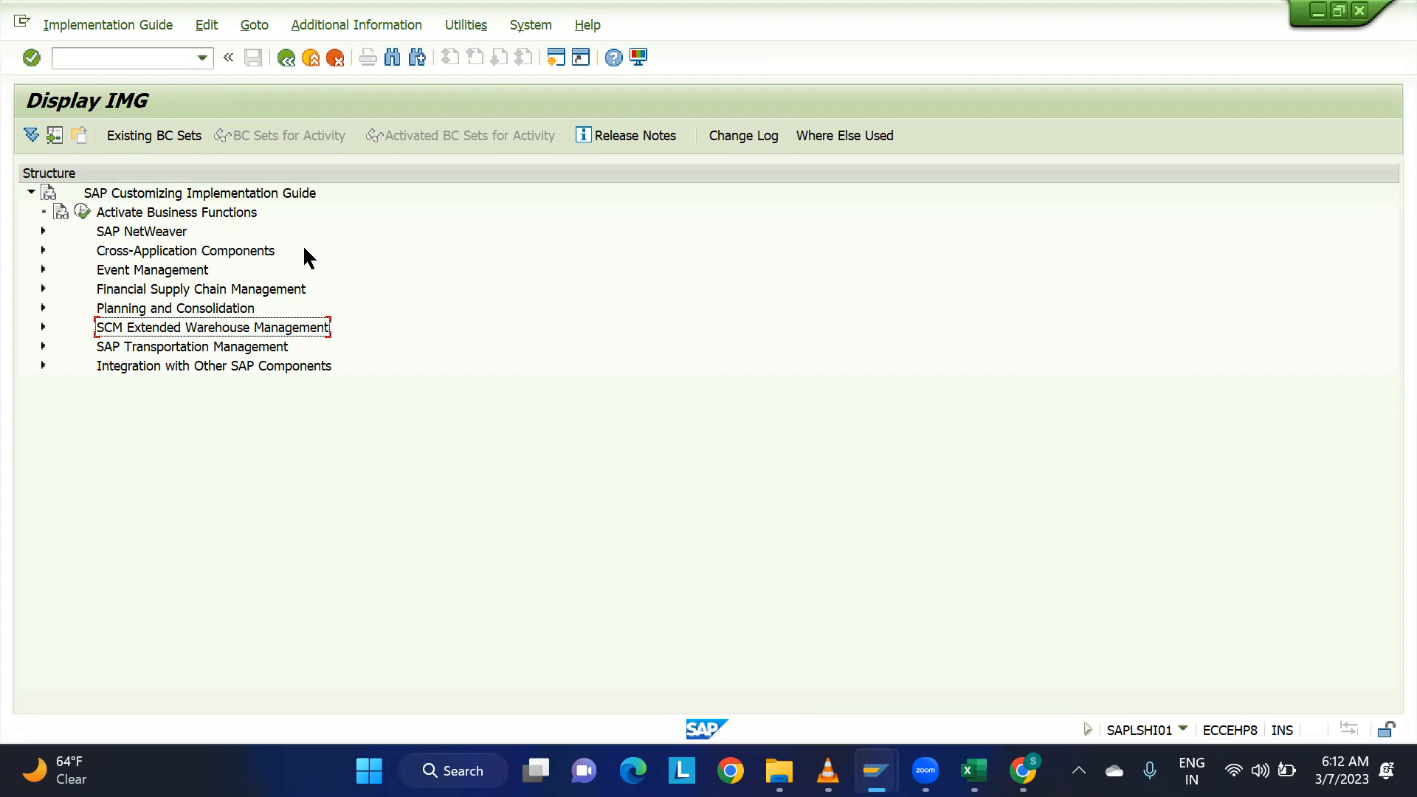
left_click(43, 326)
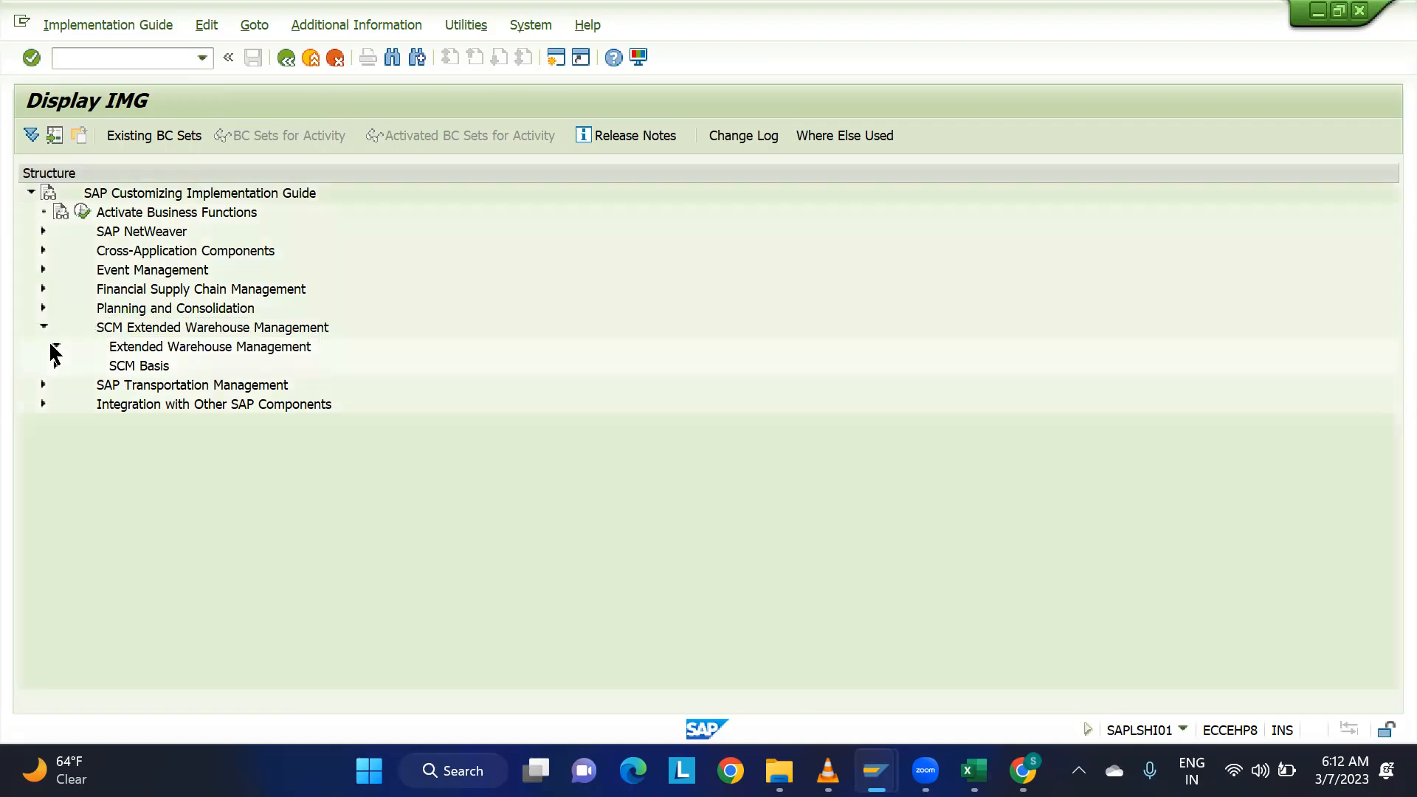
left_click(55, 347)
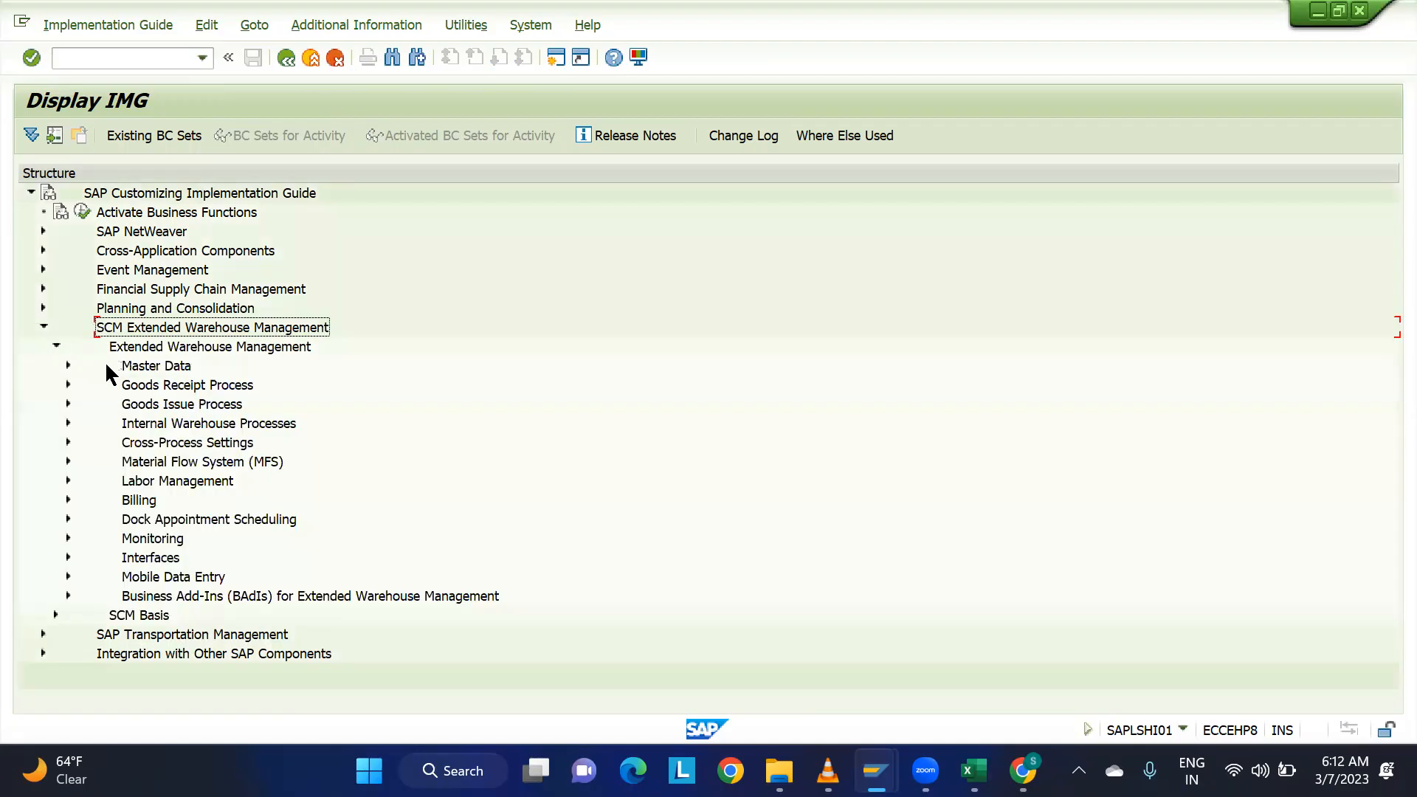
left_click(55, 346)
left_click(55, 364)
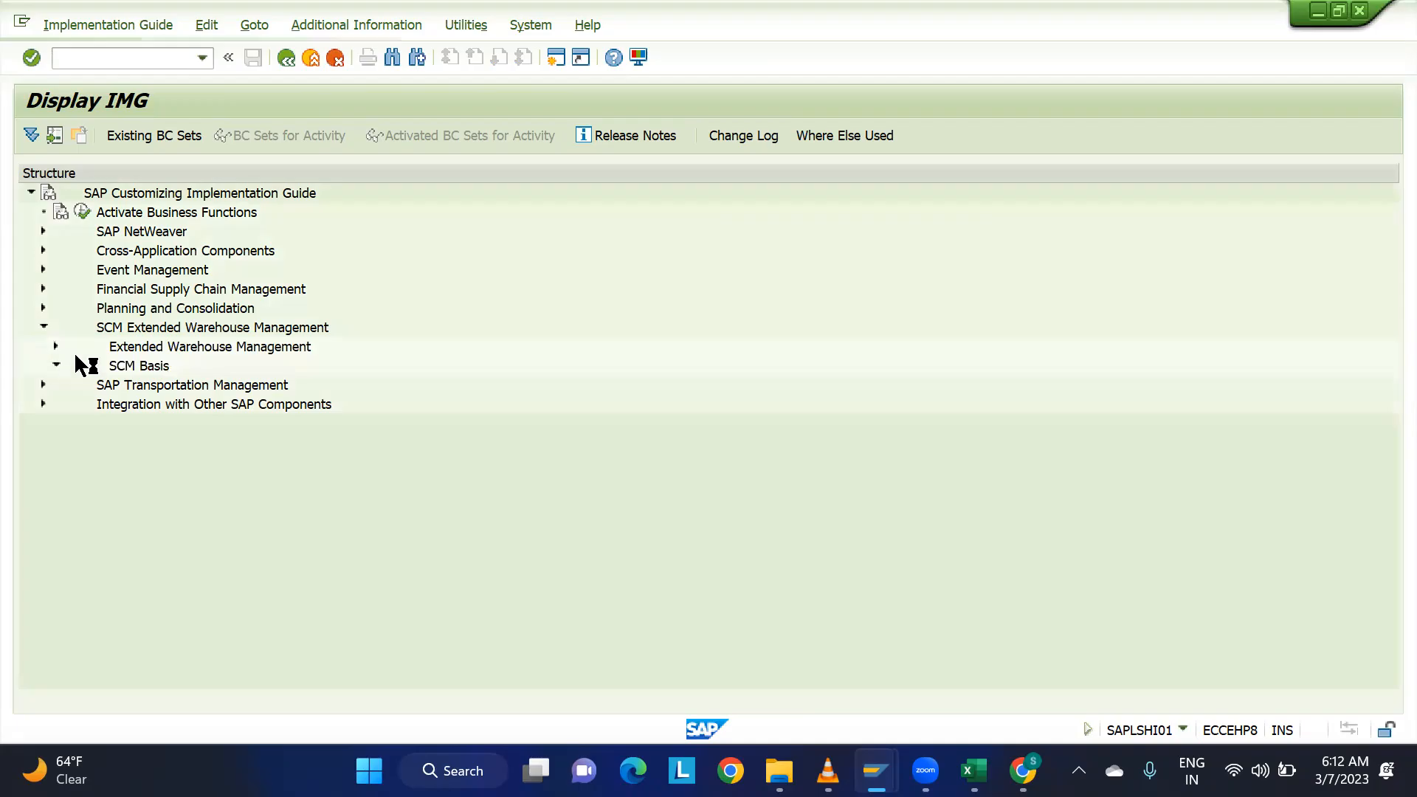
left_click(69, 308)
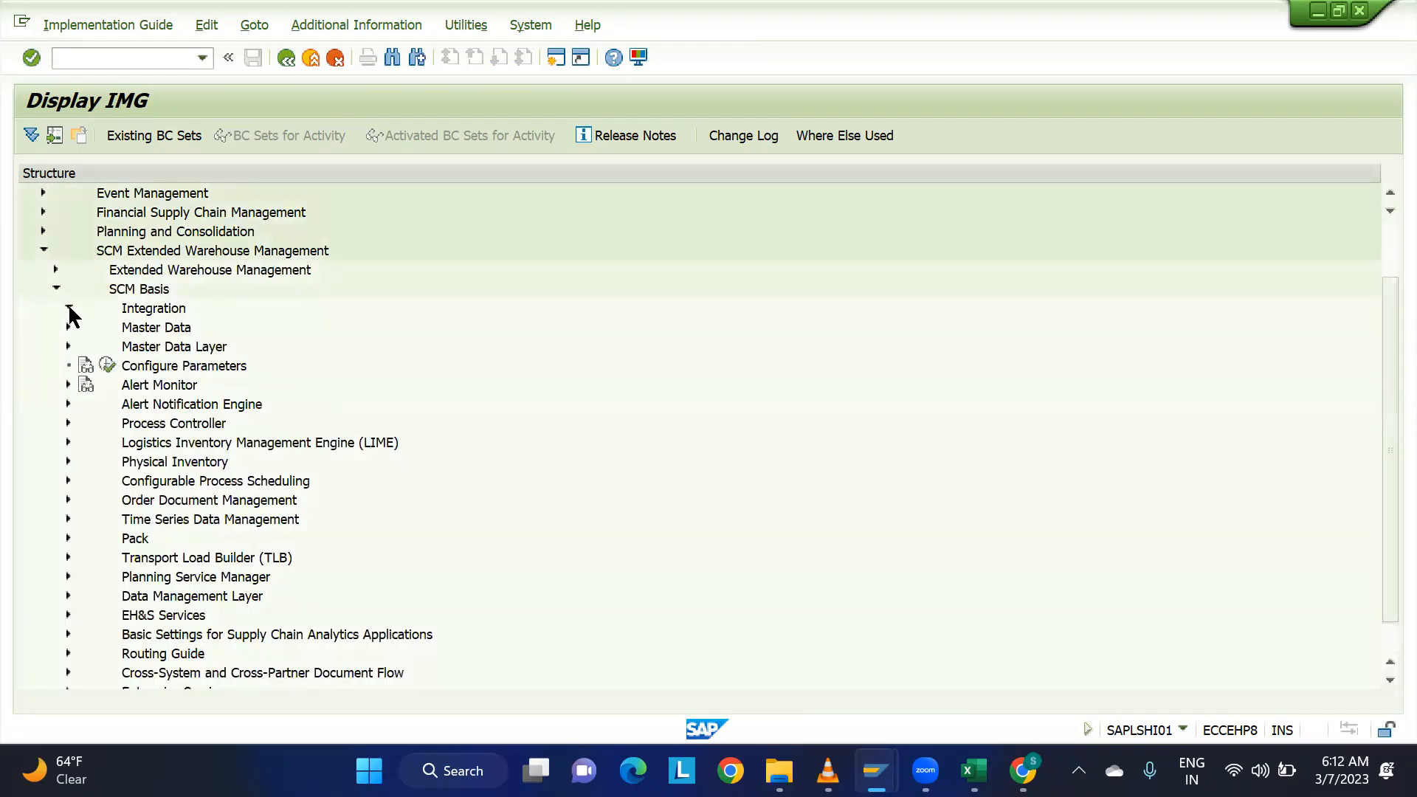
left_click(201, 327)
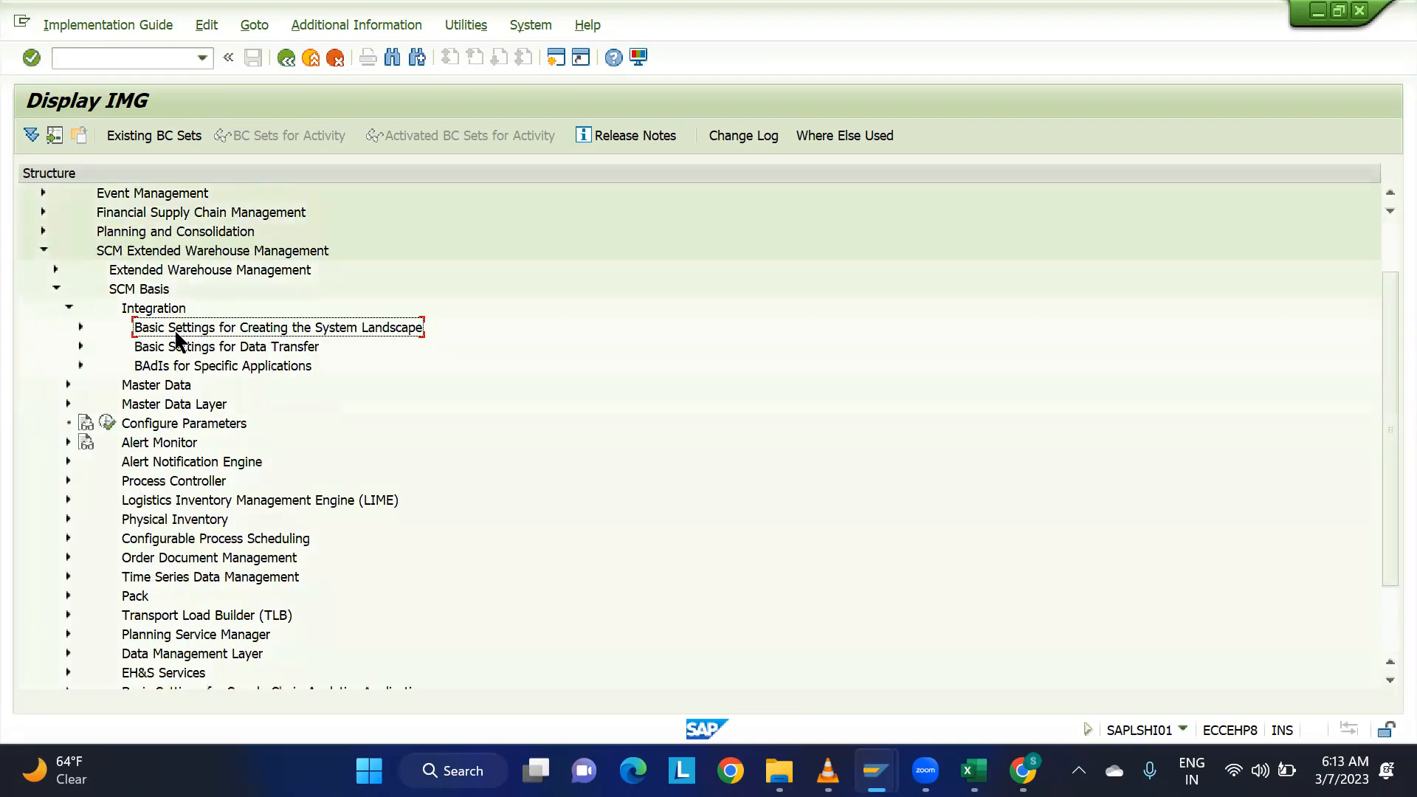
left_click(80, 327)
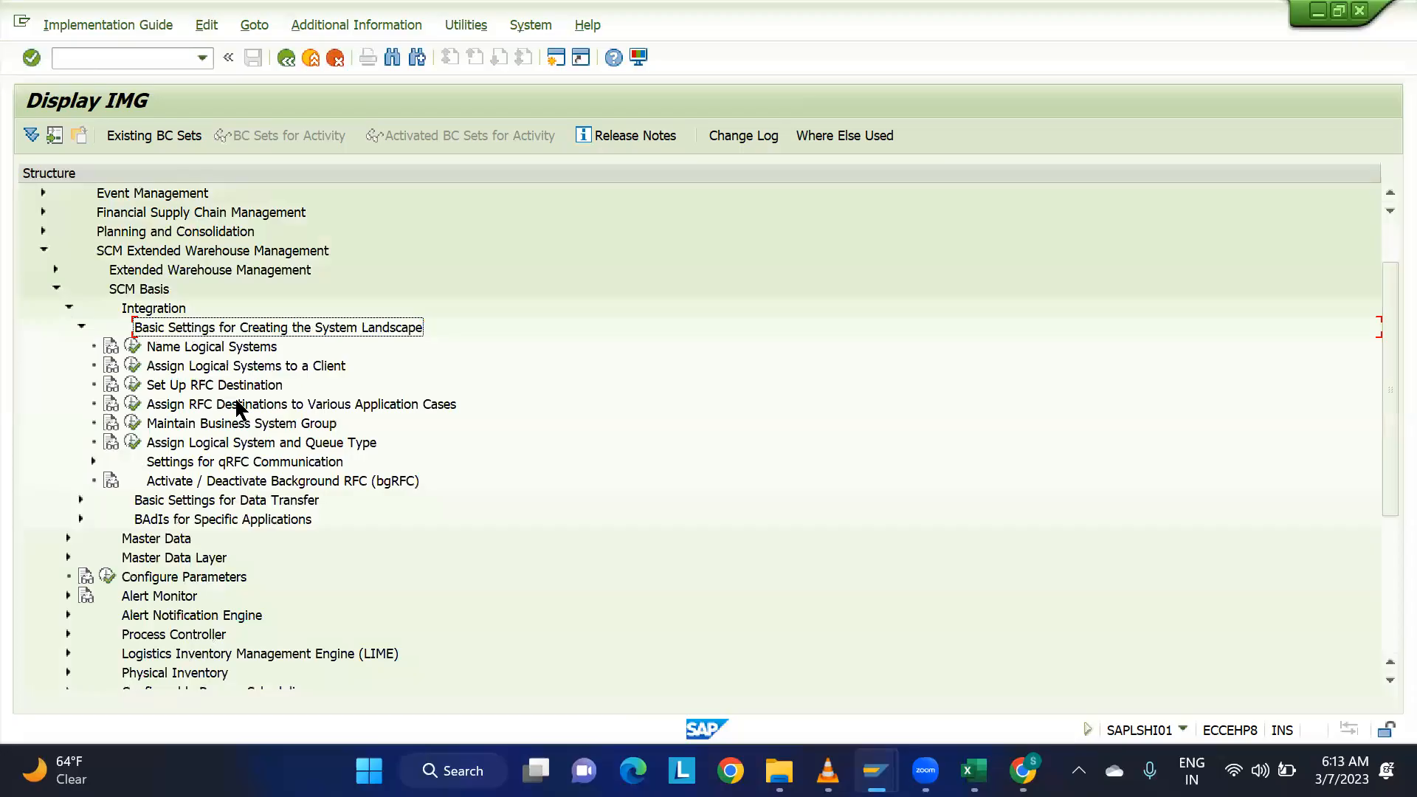
Open the Name Logical Systems activity, accepting the cross-client notice, and examine the EH8CLNT900 entry.
left_click(167, 348)
left_click(133, 349)
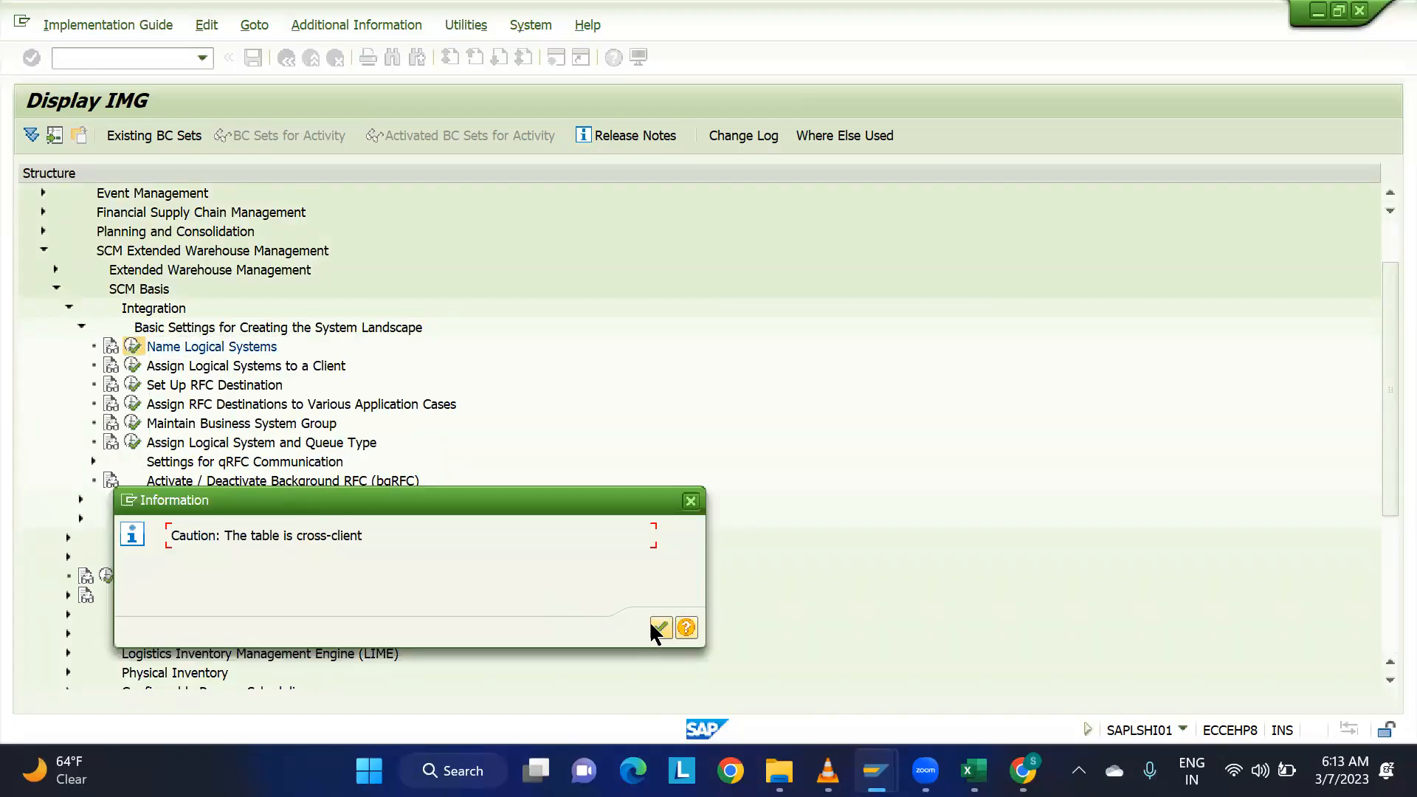
left_click(652, 626)
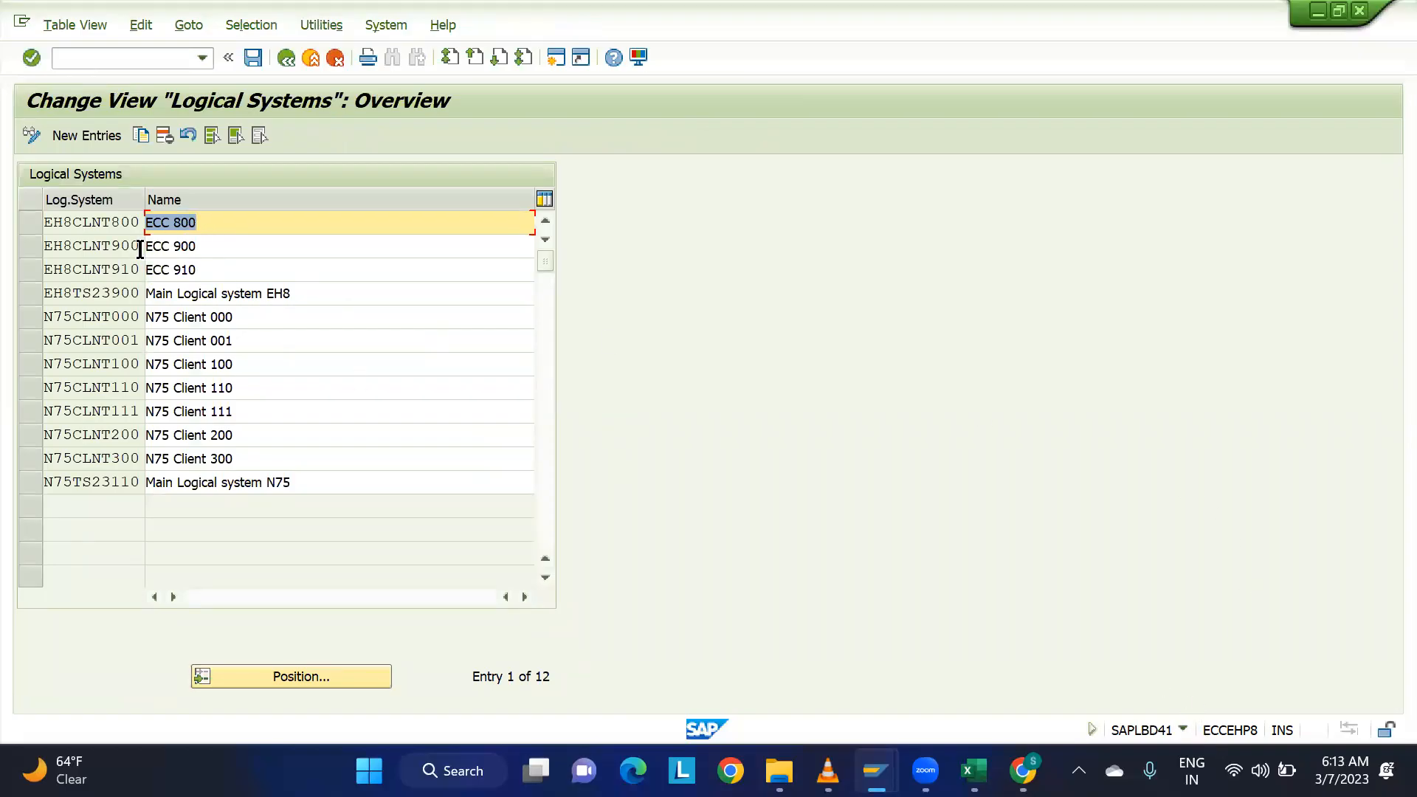
left_click_drag(138, 246, 26, 250)
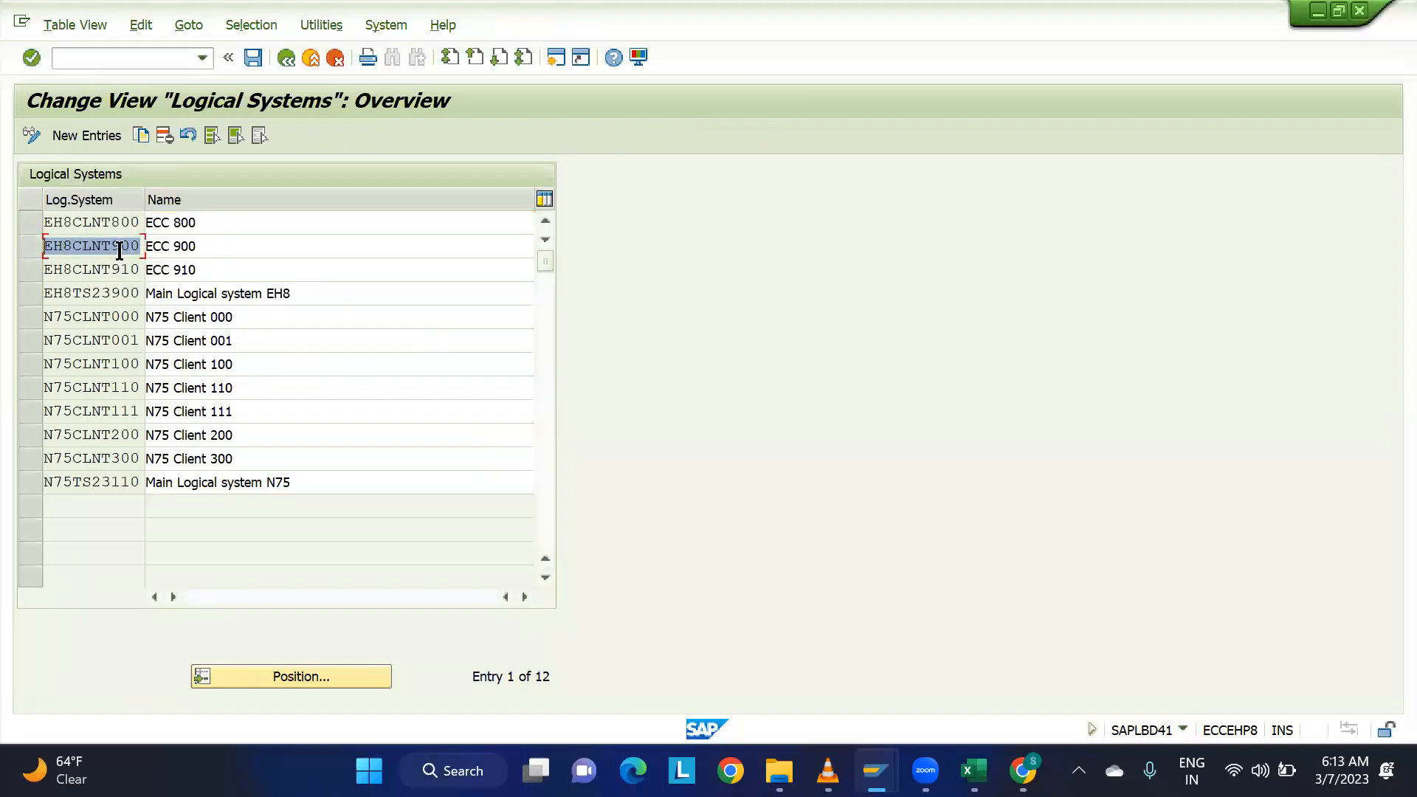
left_click_drag(206, 250, 96, 251)
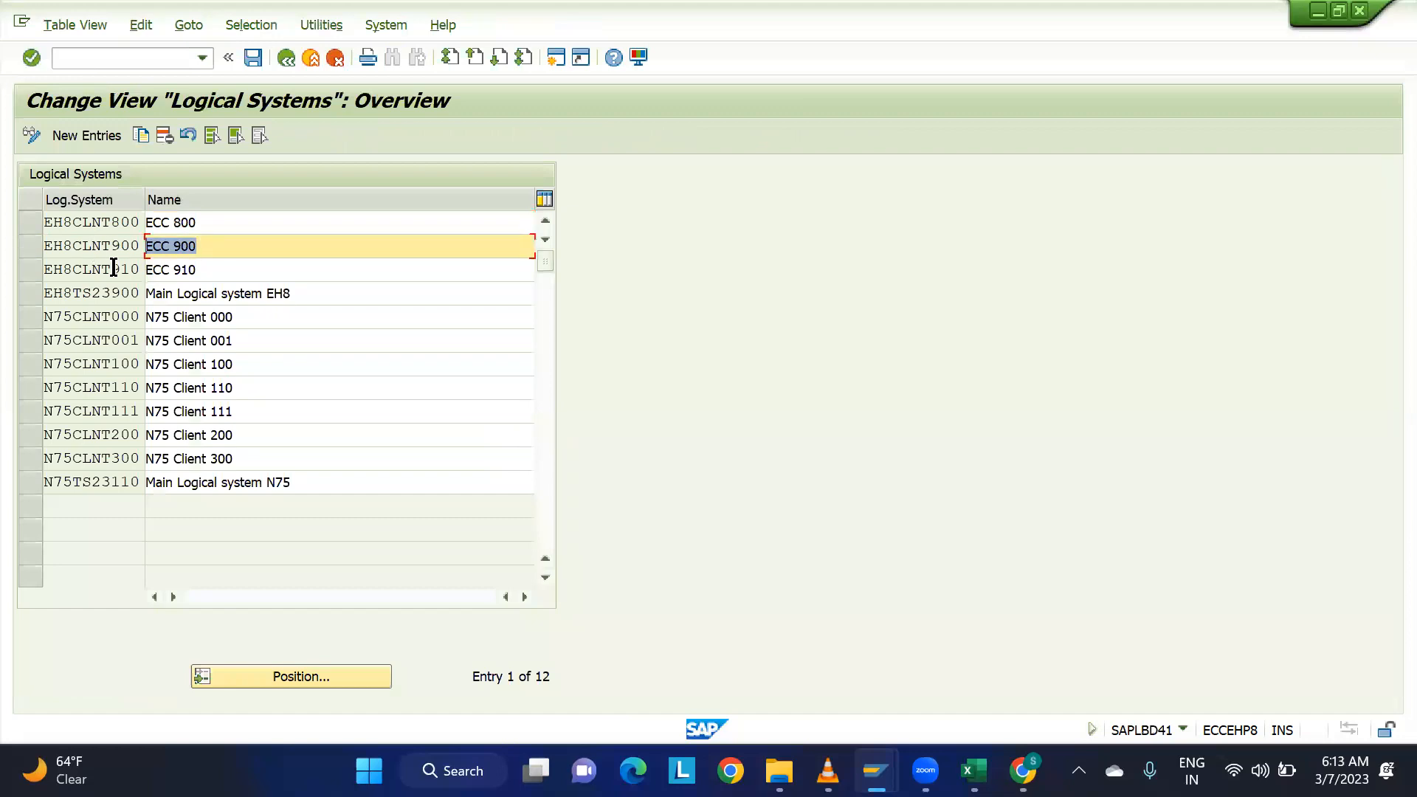
Check the session's system and client details, examine the N75CLNT110 logical system and return to the IMG structure.
left_click(1183, 730)
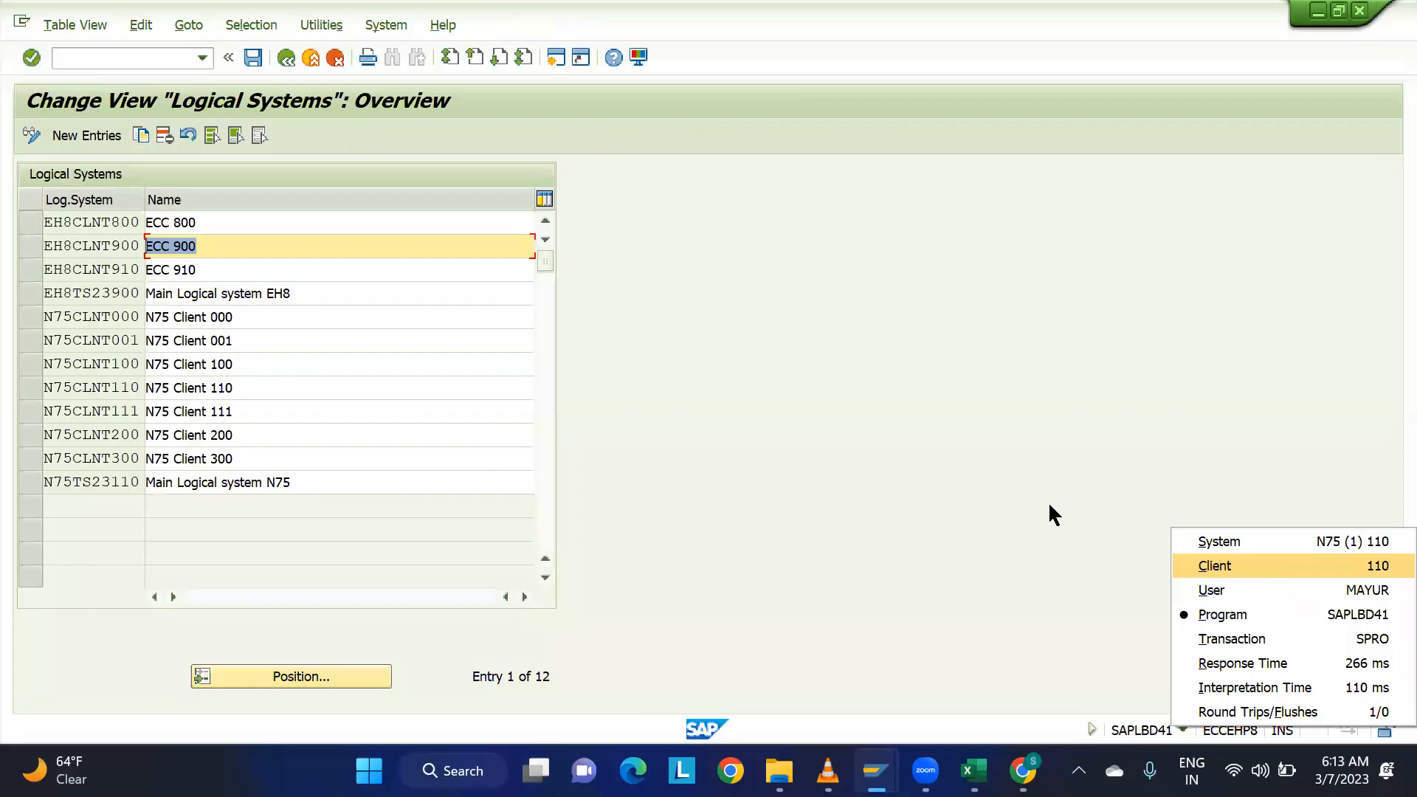
left_click(812, 375)
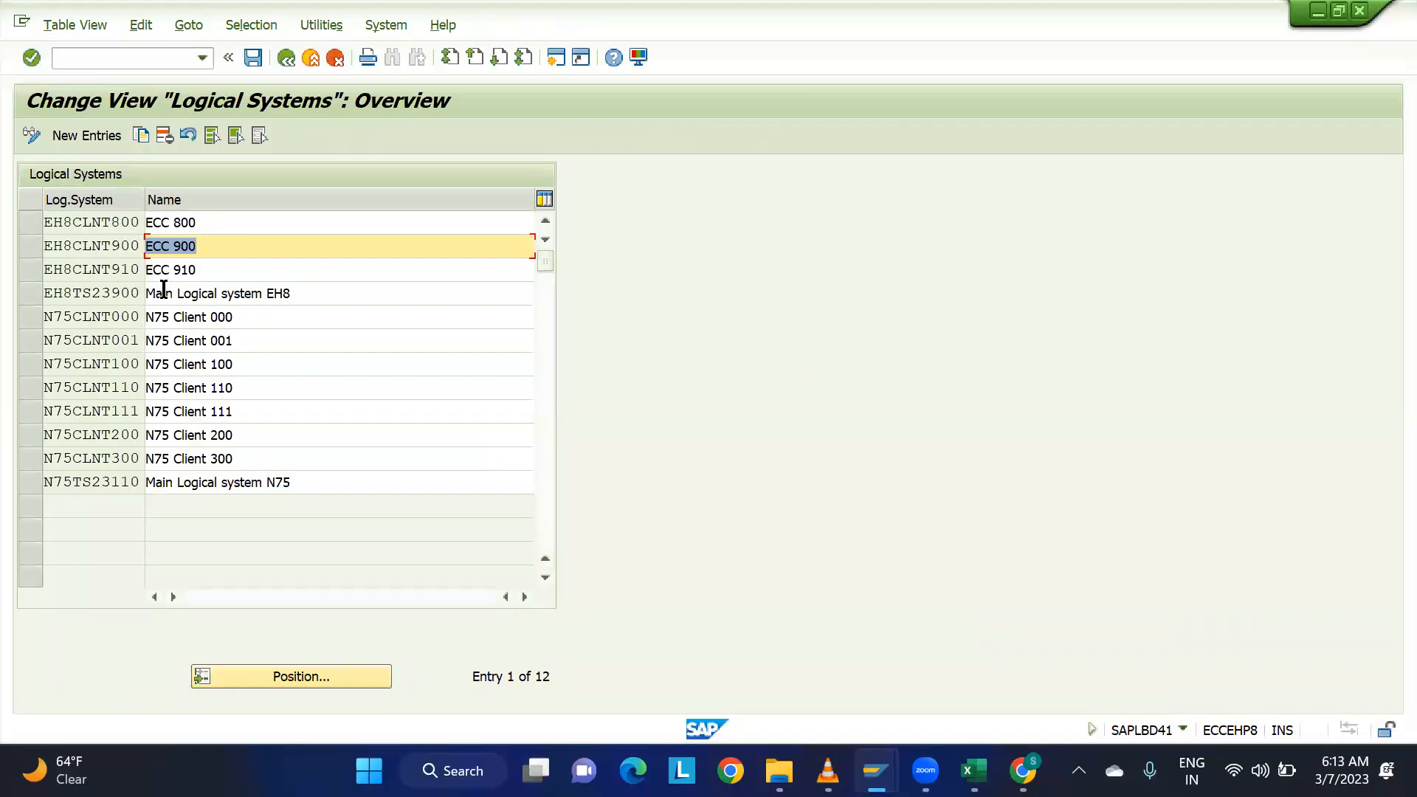
left_click(139, 386)
left_click_drag(139, 385, 13, 383)
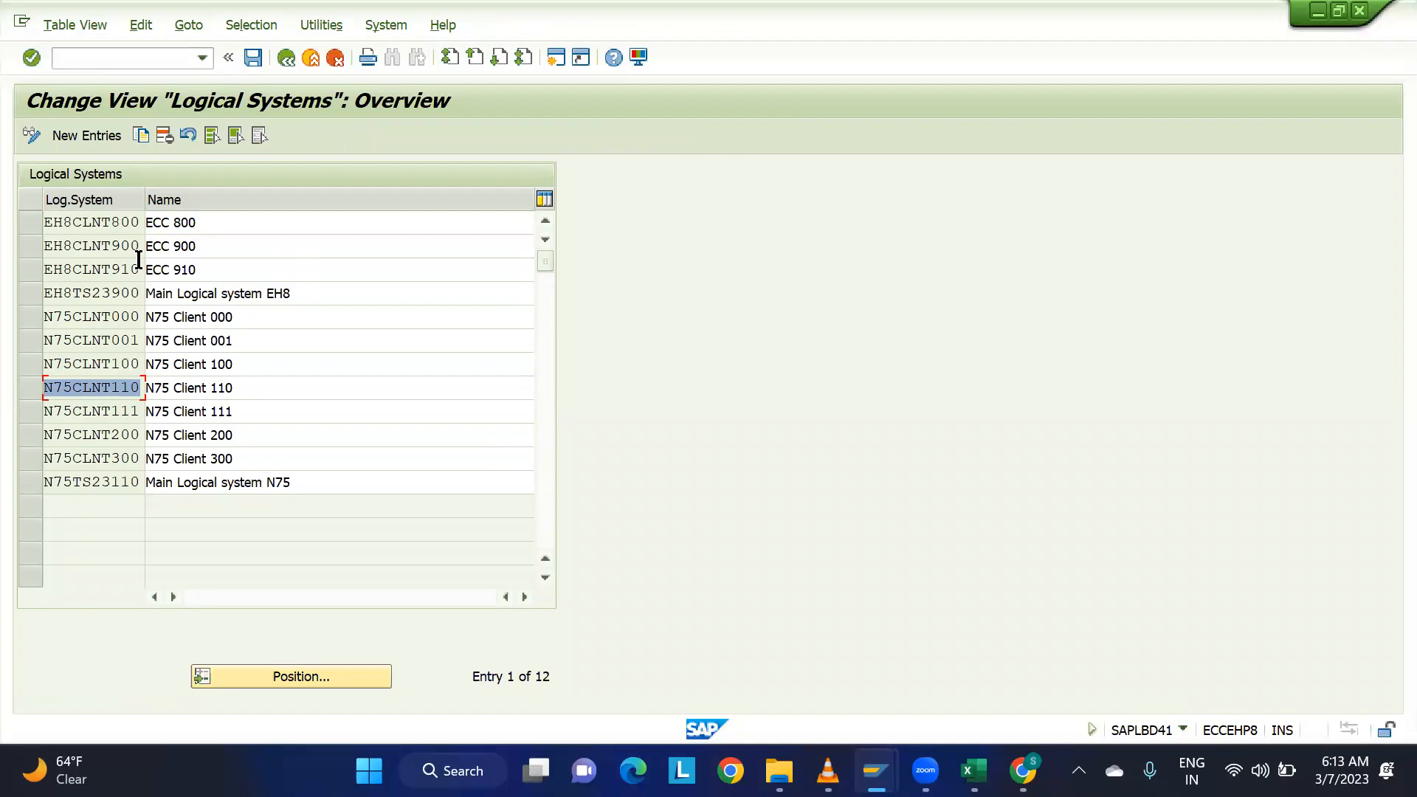
left_click(285, 56)
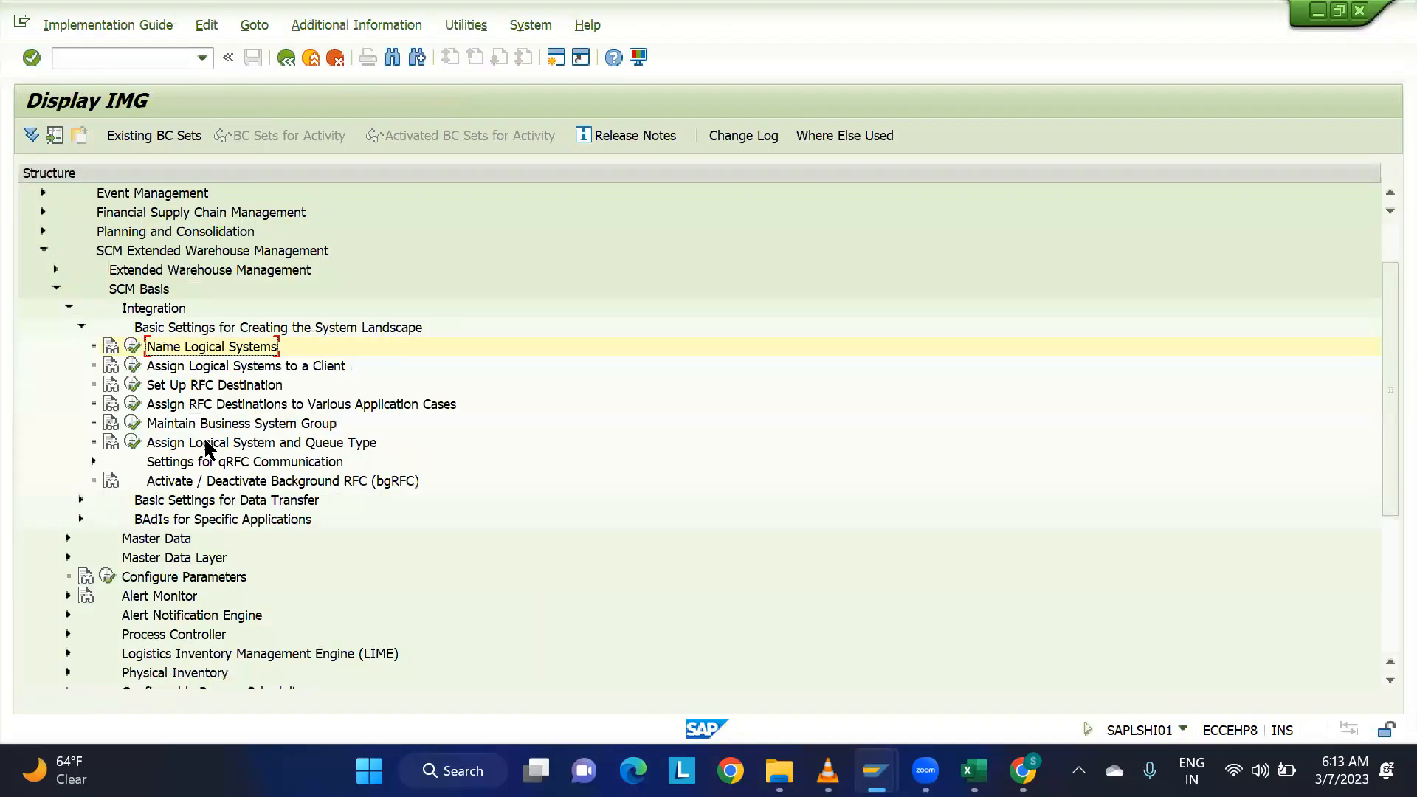
Open the Assign Logical System and Queue Type activity and examine the EH8CLNT900 assignment to BSG_900 against the session's client.
left_click(132, 442)
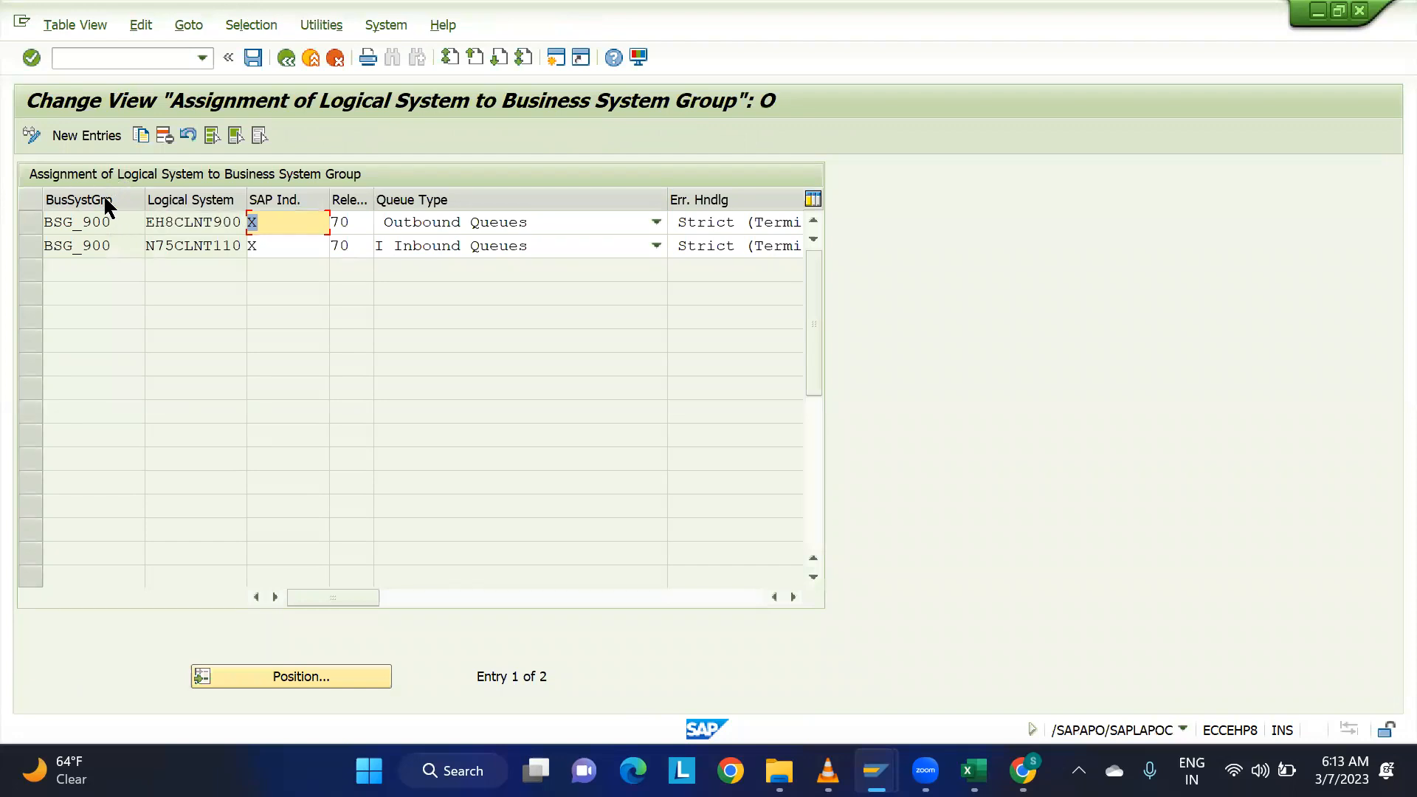
left_click_drag(127, 222, 37, 223)
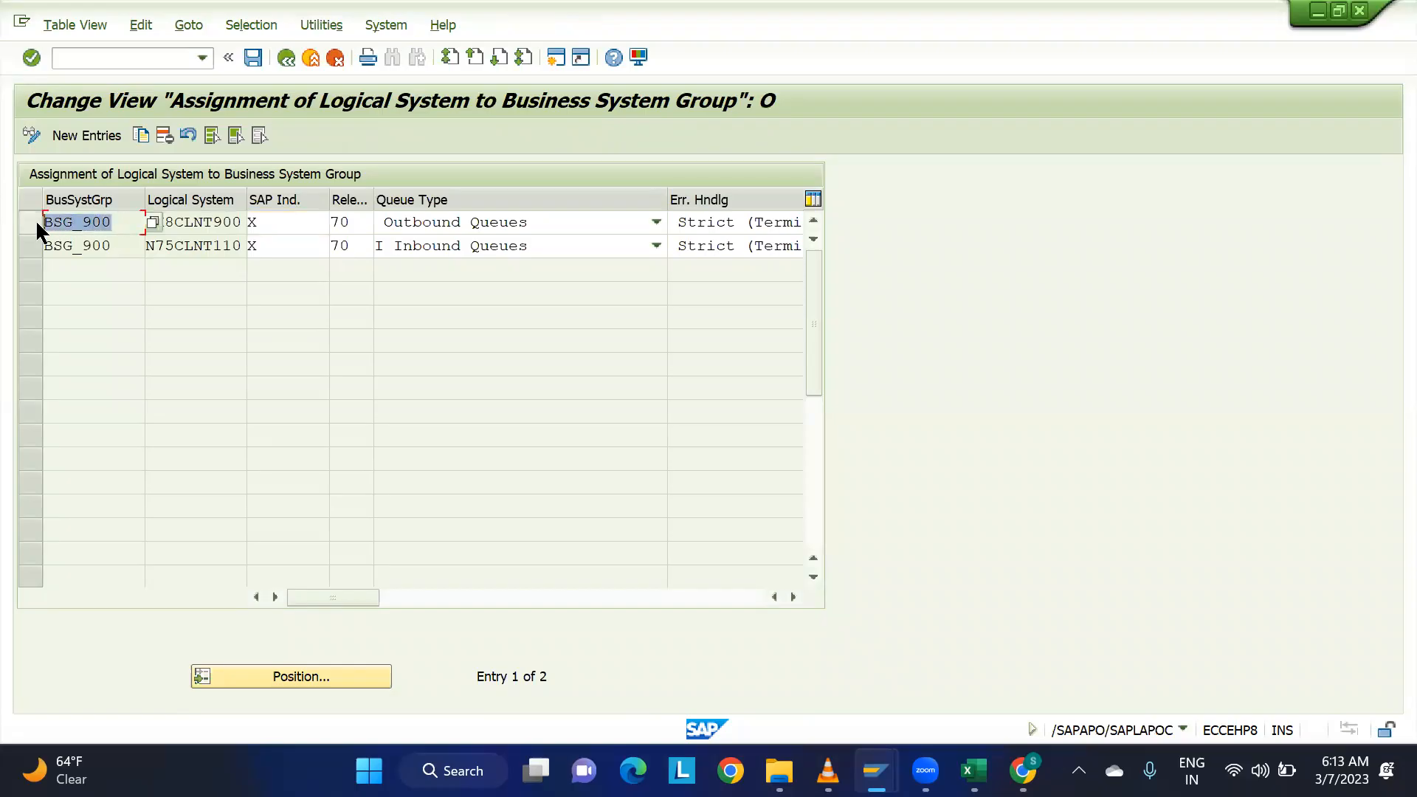
left_click(234, 221)
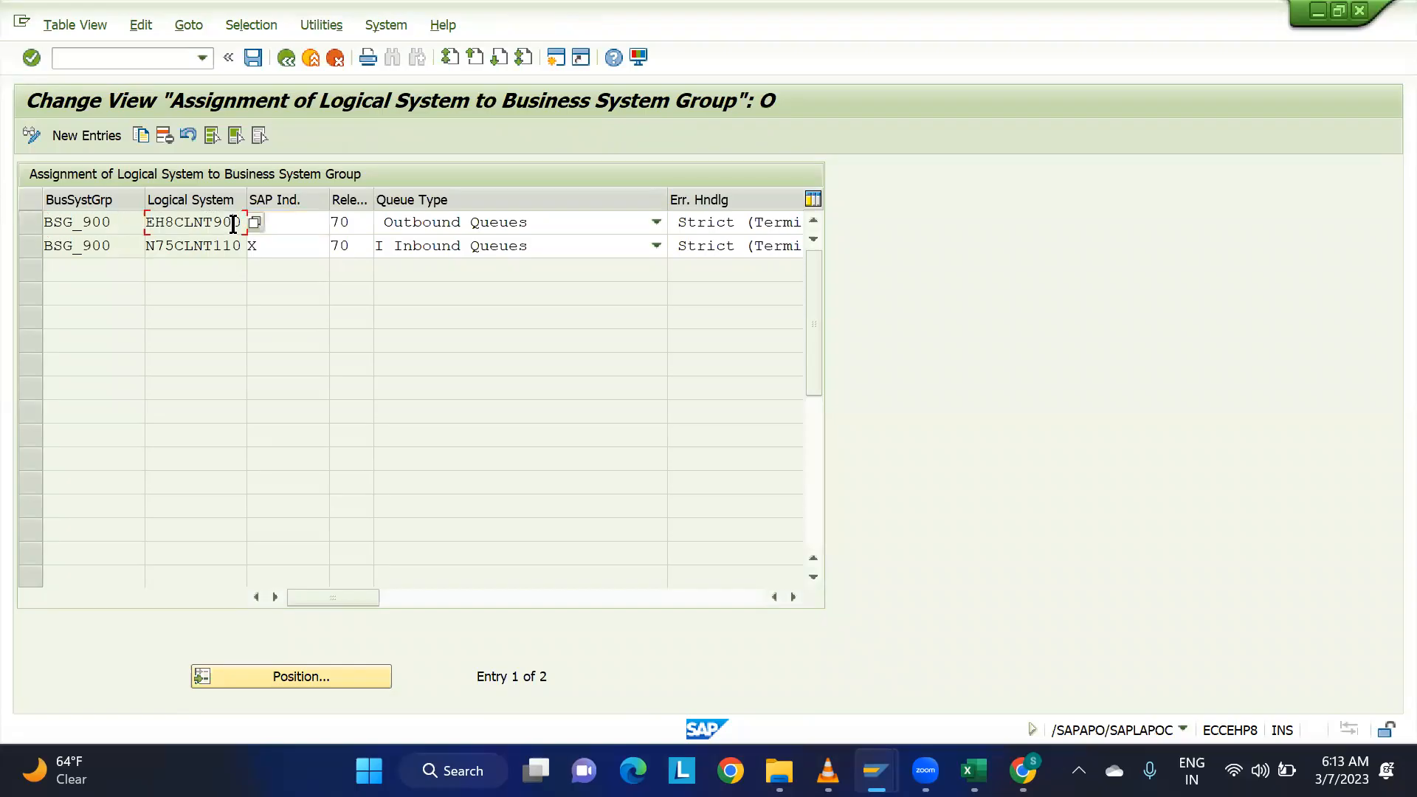
left_click_drag(238, 221, 151, 223)
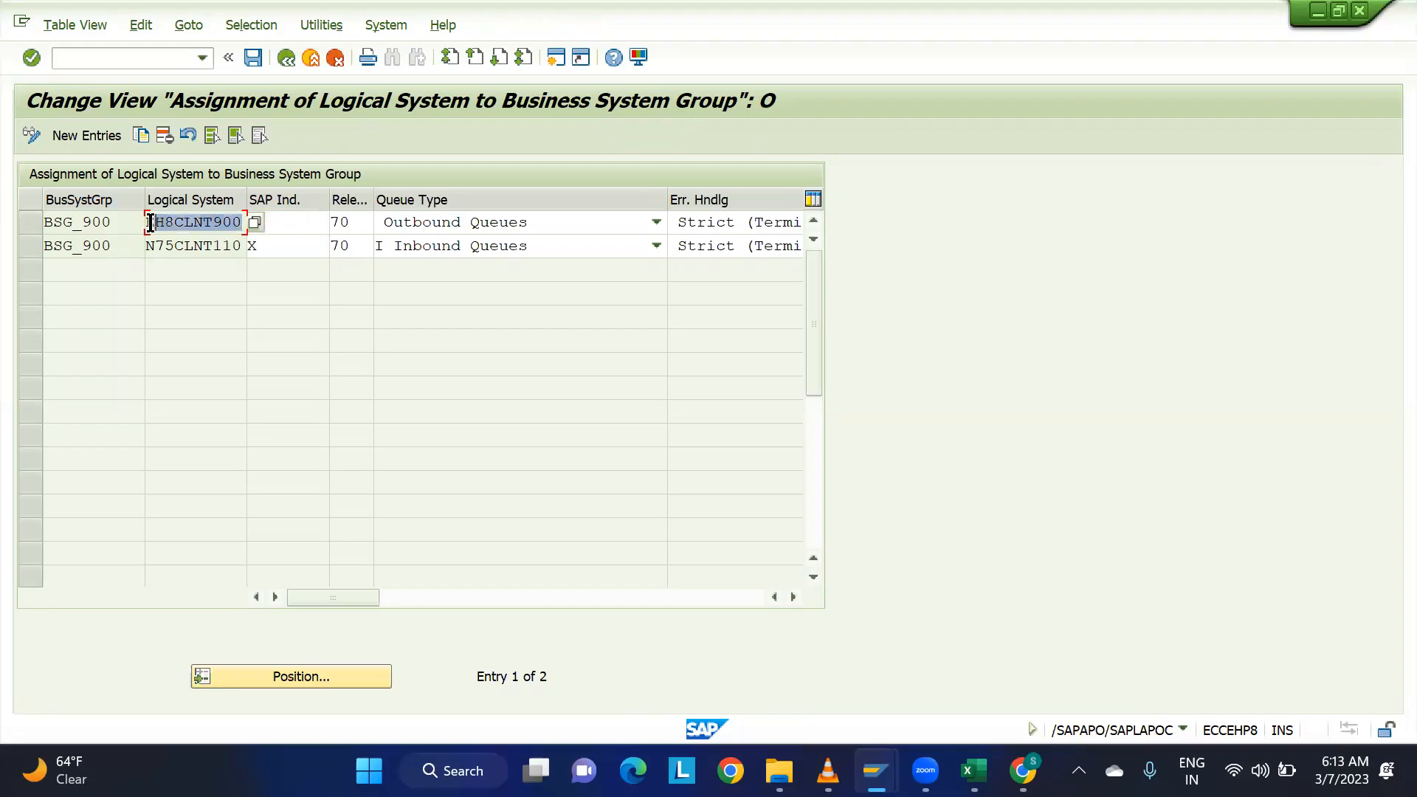
left_click(1181, 729)
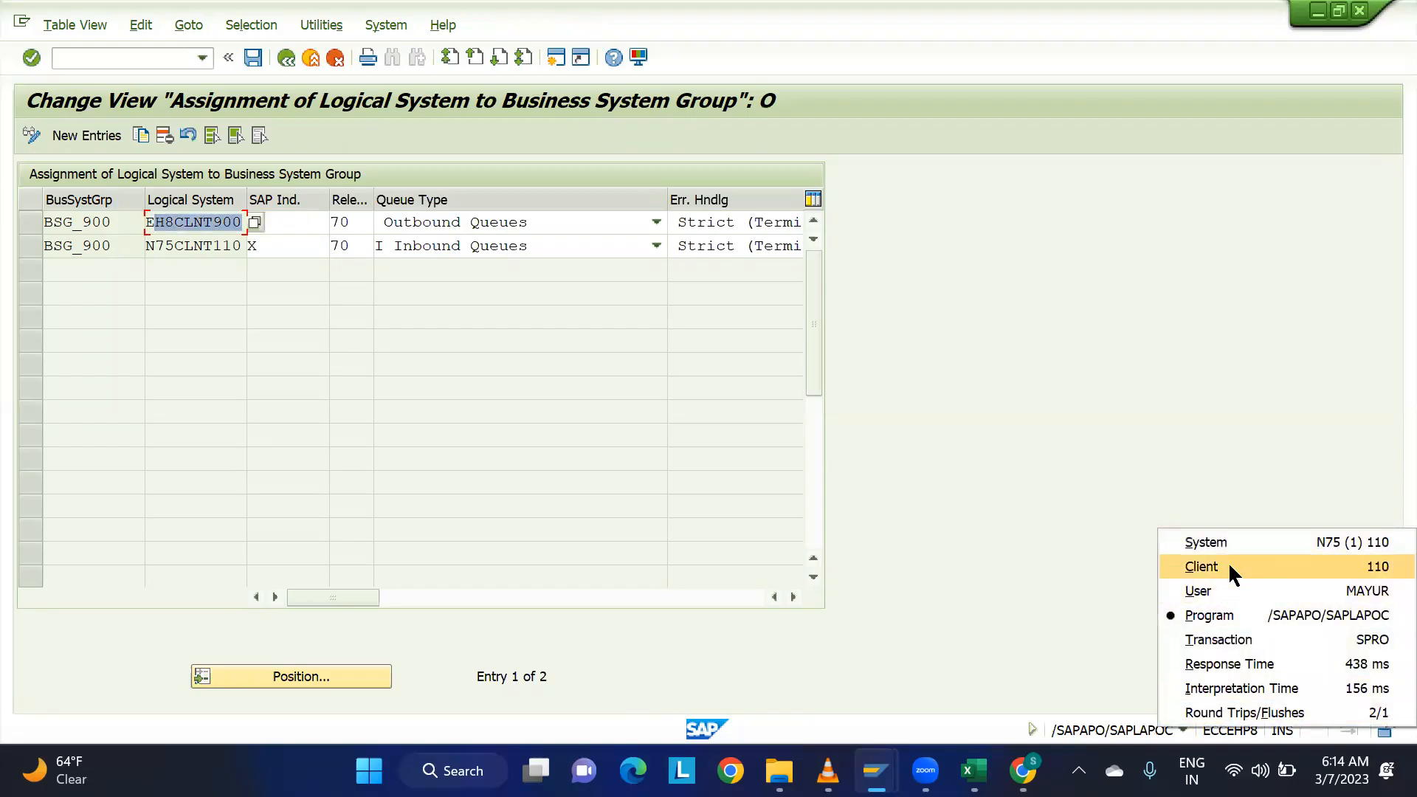
left_click(929, 437)
left_click(206, 222)
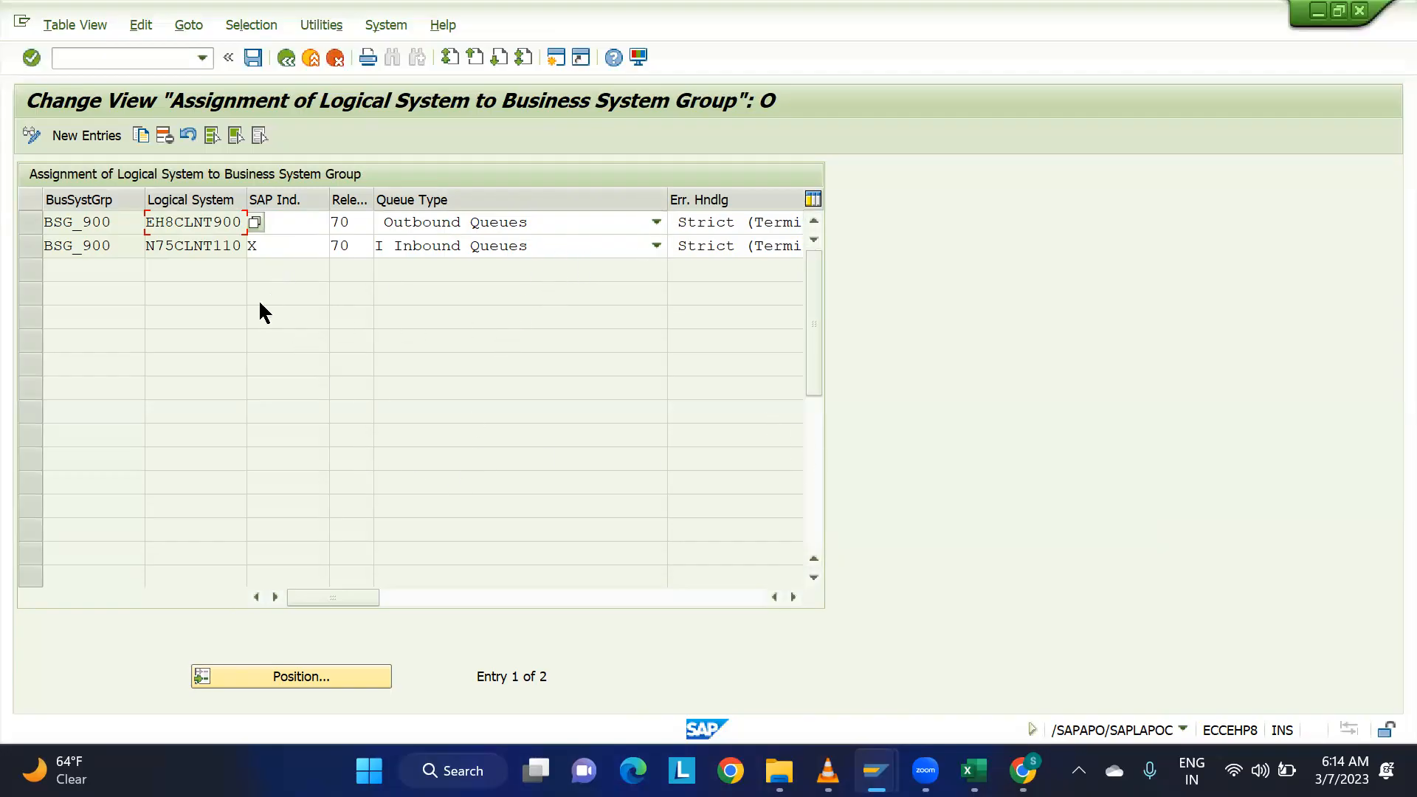
left_click_drag(153, 222, 242, 222)
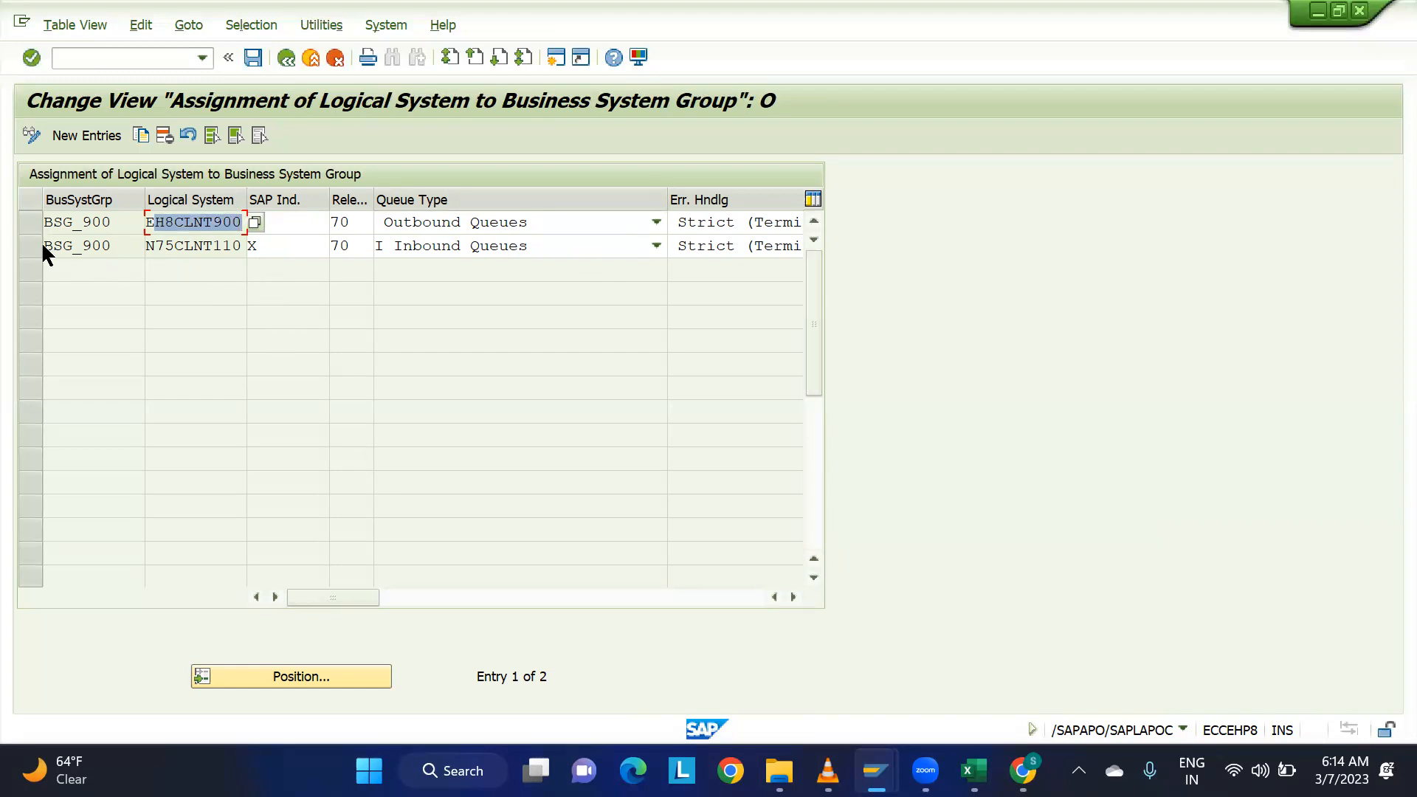
Examine the N75CLNT110 assignment to business system group BSG_900 and return to the IMG structure.
left_click(100, 245)
double_click(101, 245)
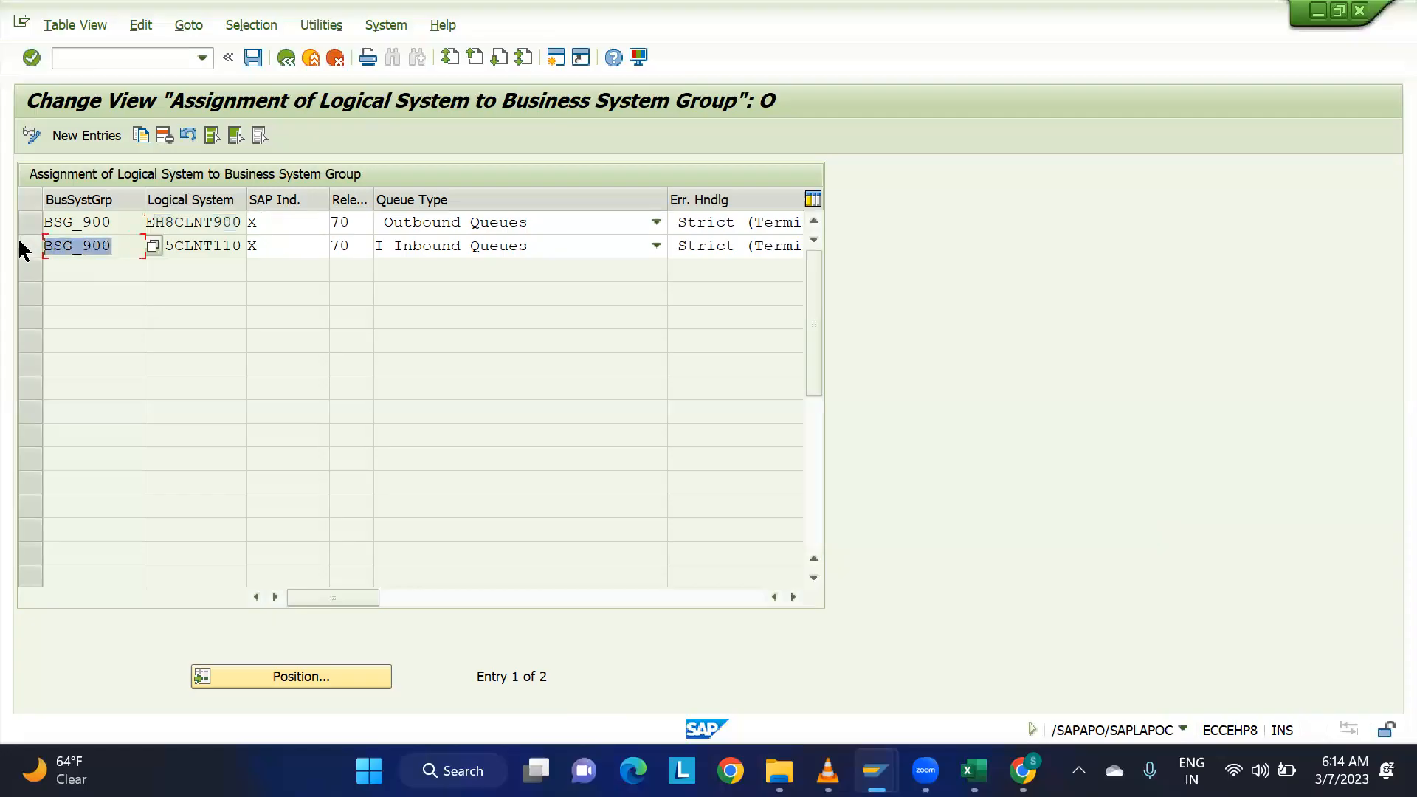
left_click(208, 245)
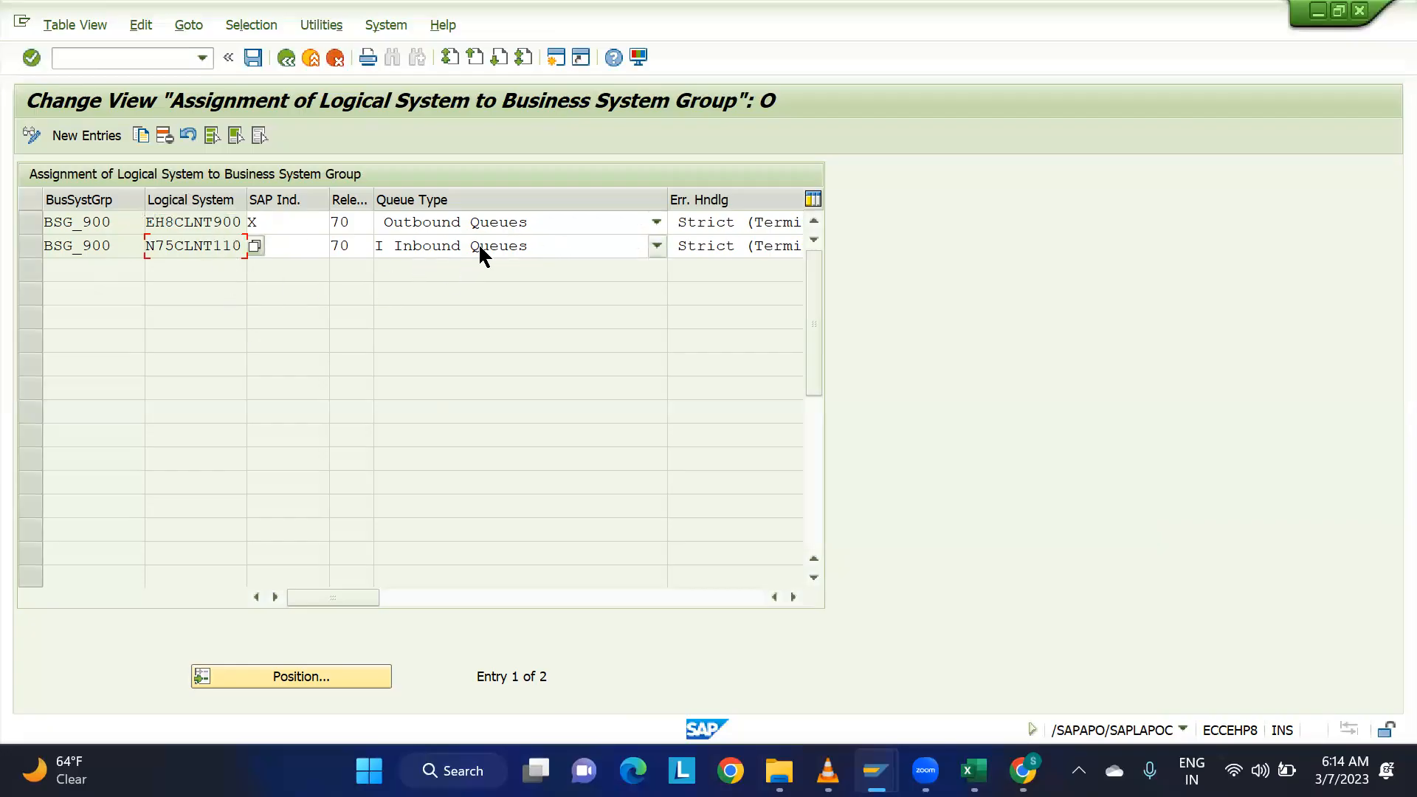
left_click_drag(232, 246, 132, 249)
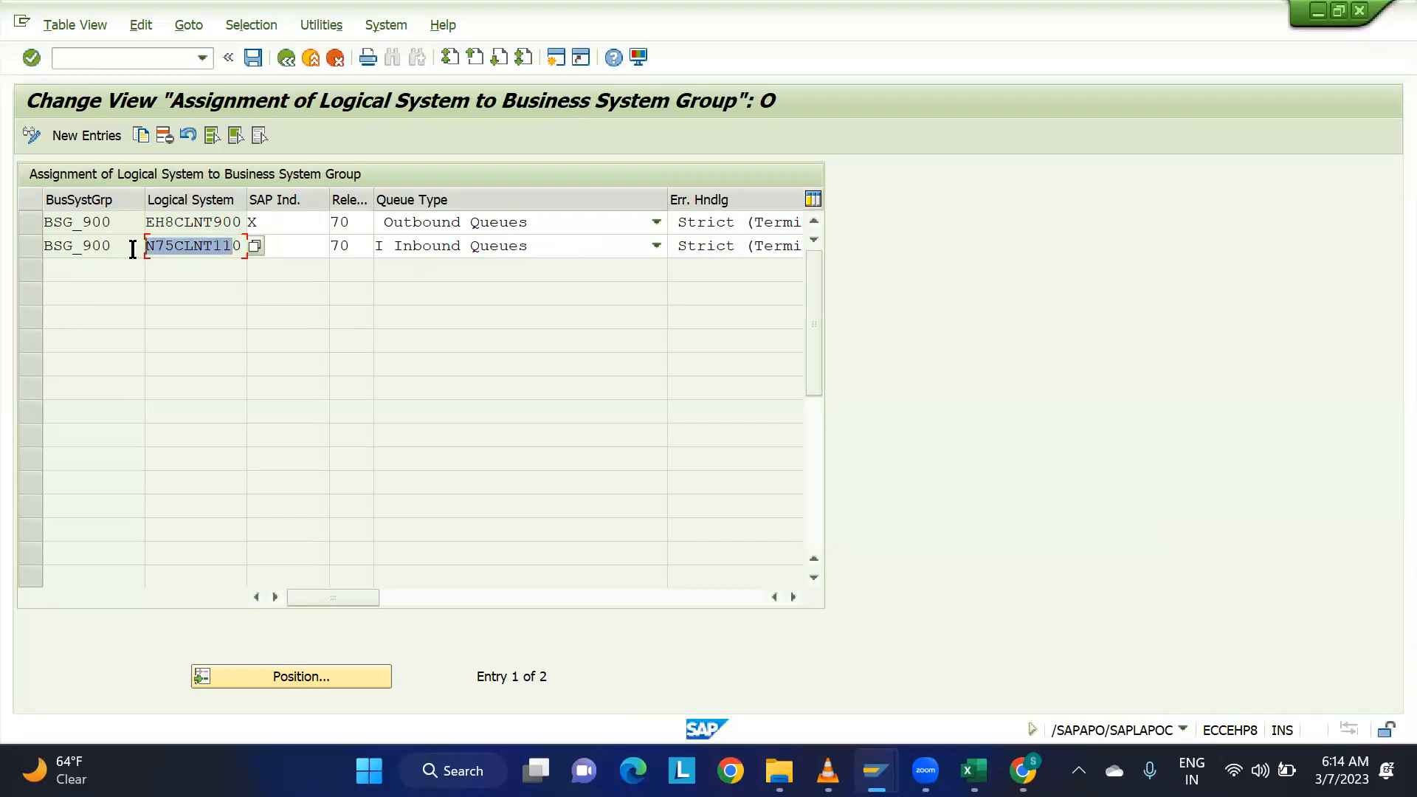
left_click(242, 248)
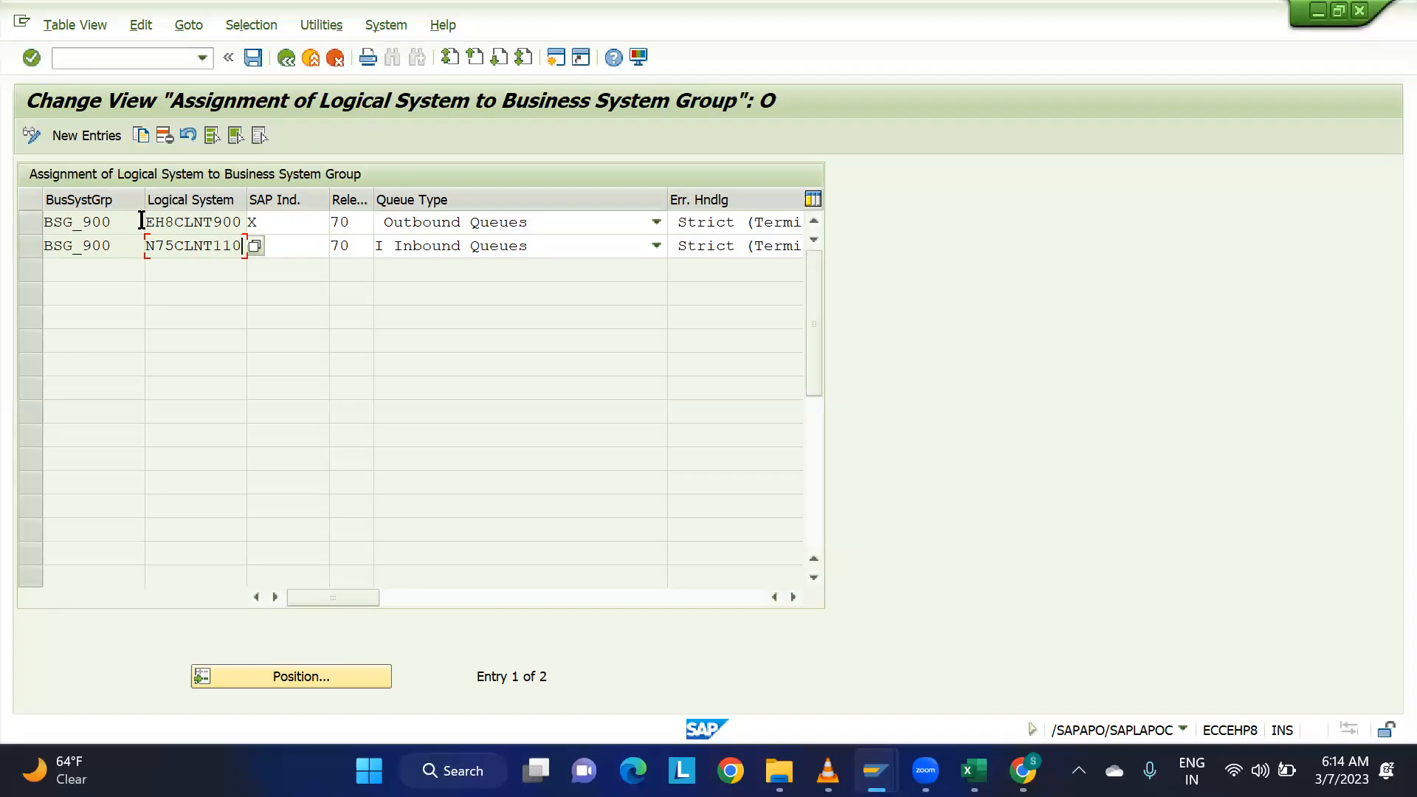
left_click(289, 59)
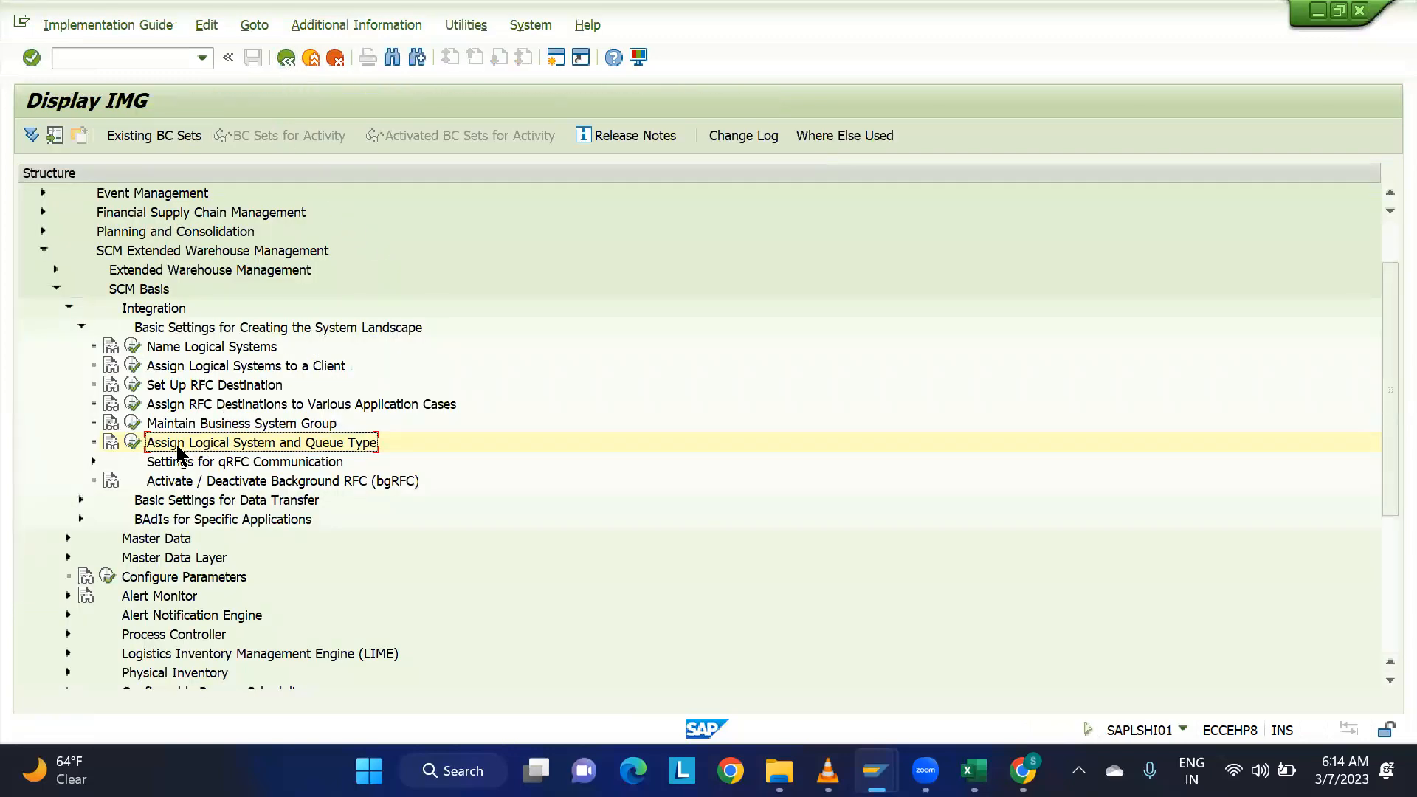
Open the Maintain Business System Group activity, examine the BSG_900 entry and return to the IMG structure.
left_click(134, 424)
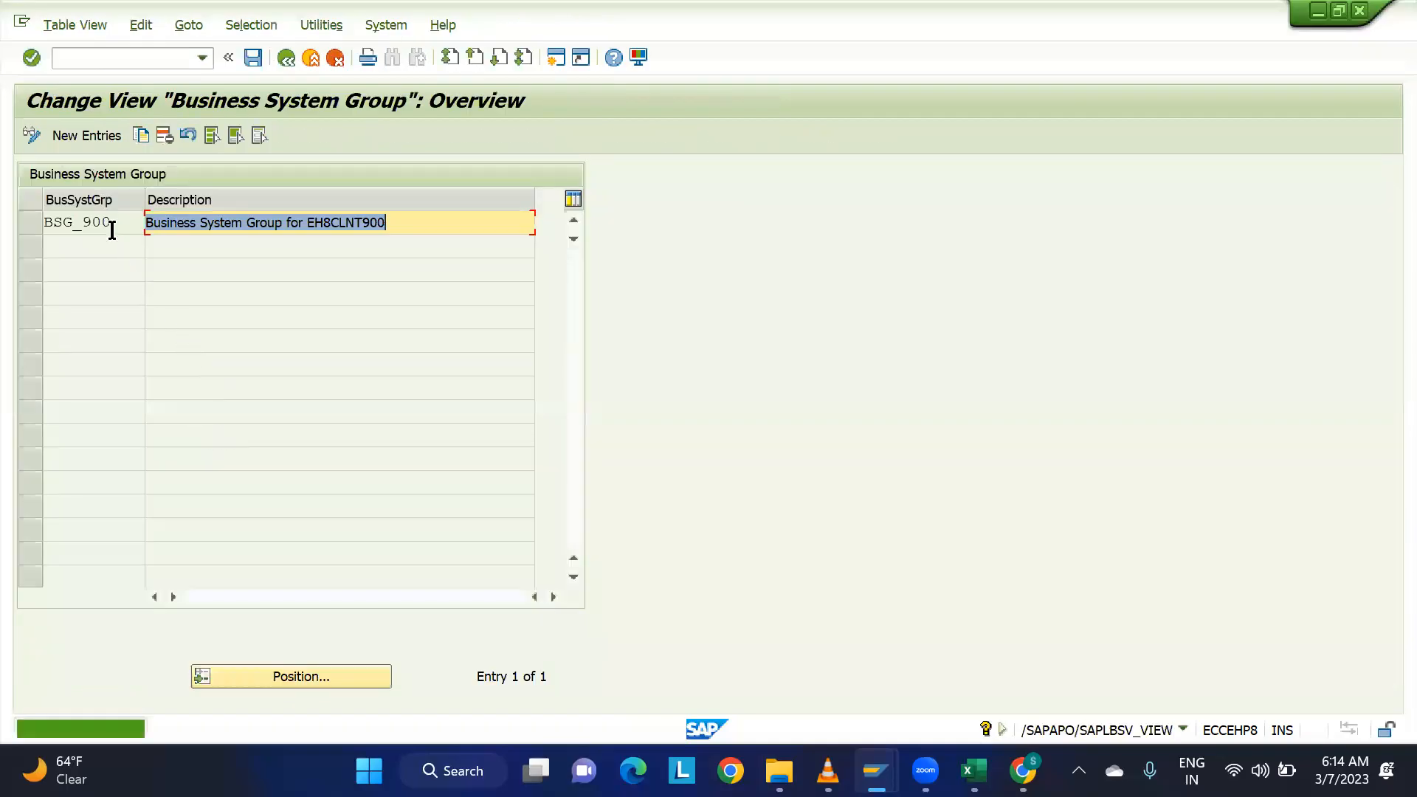
left_click_drag(118, 221, 16, 224)
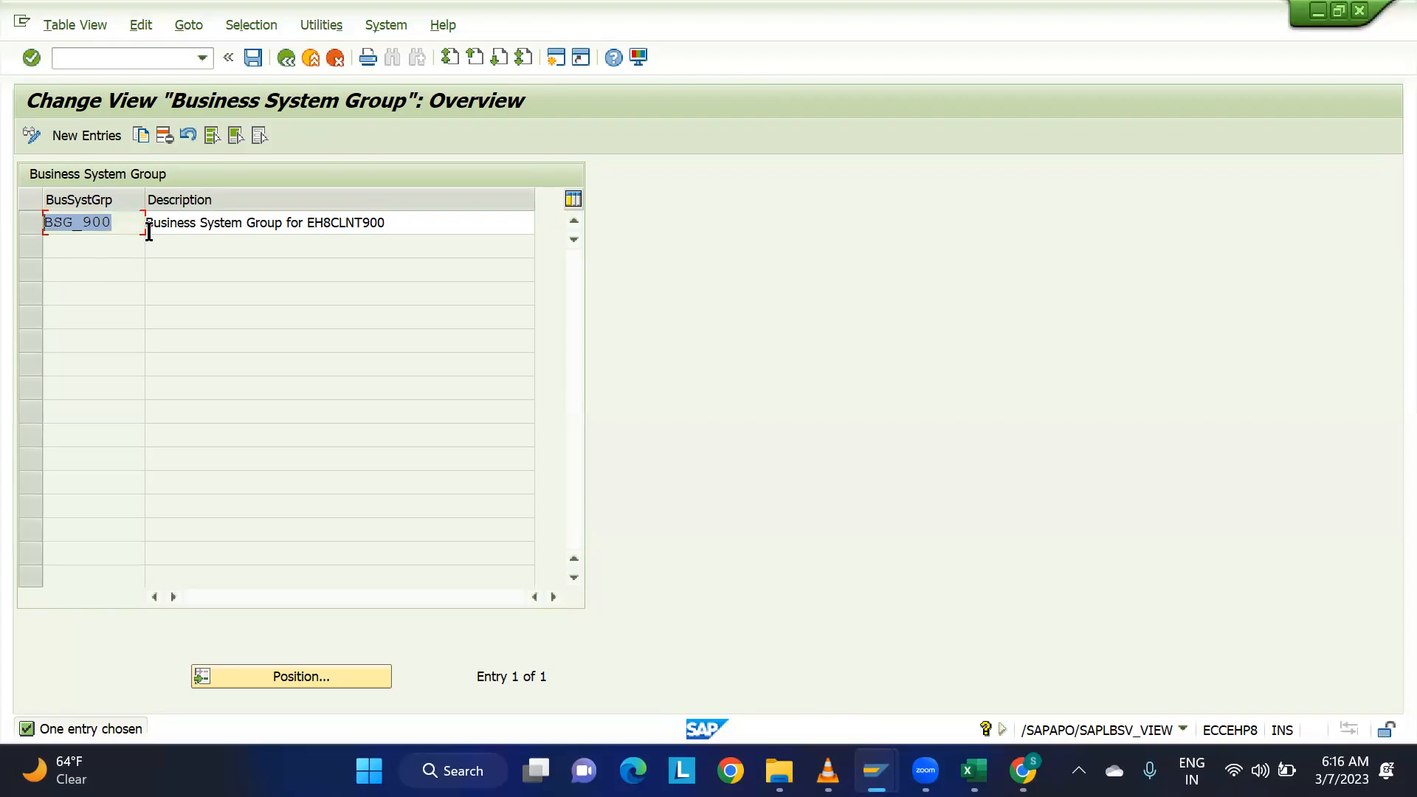
left_click(287, 57)
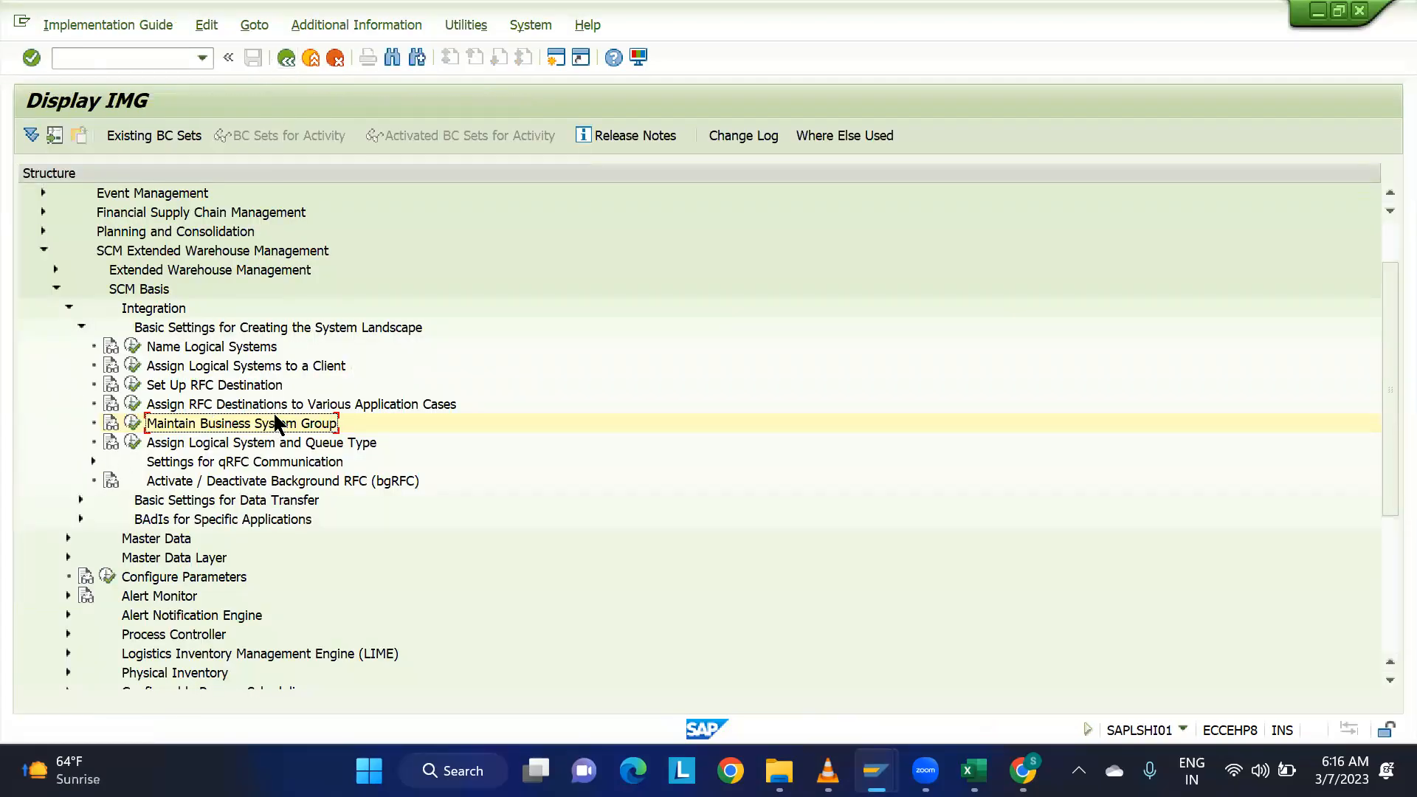
Collapse the SCM Extended Warehouse Management settings in the IMG and switch to the ECC session's IMG.
left_click(81, 327)
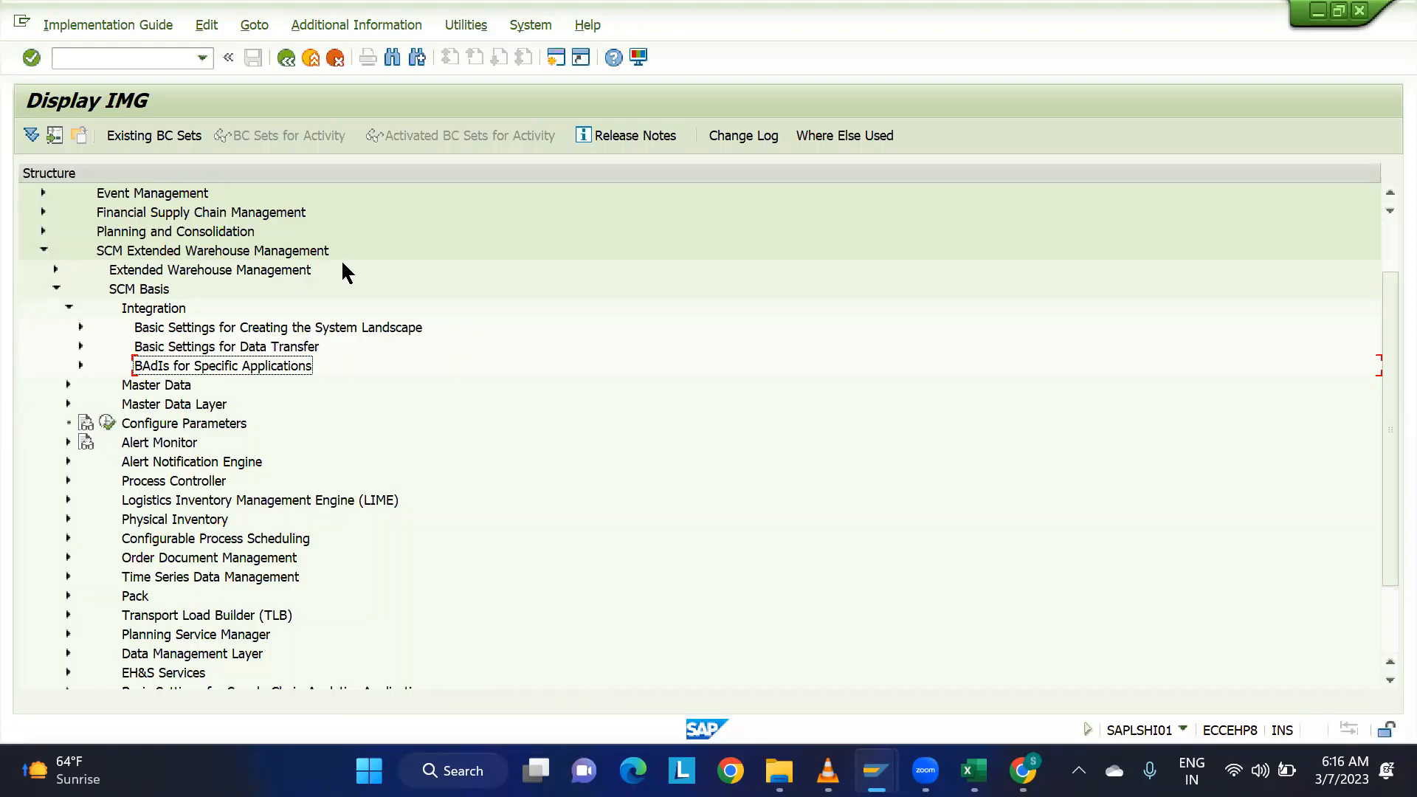
left_click(45, 251)
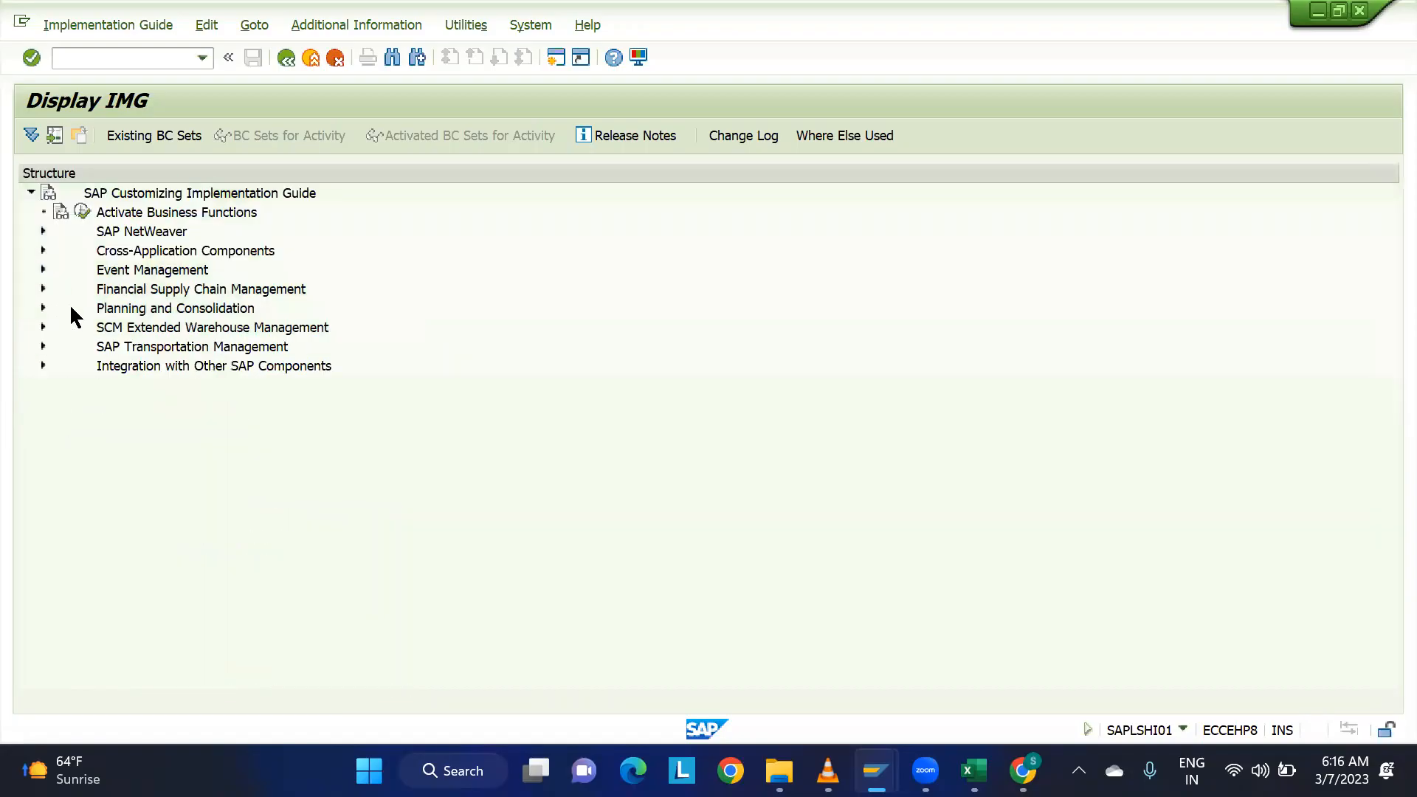
mouse_move(876, 771)
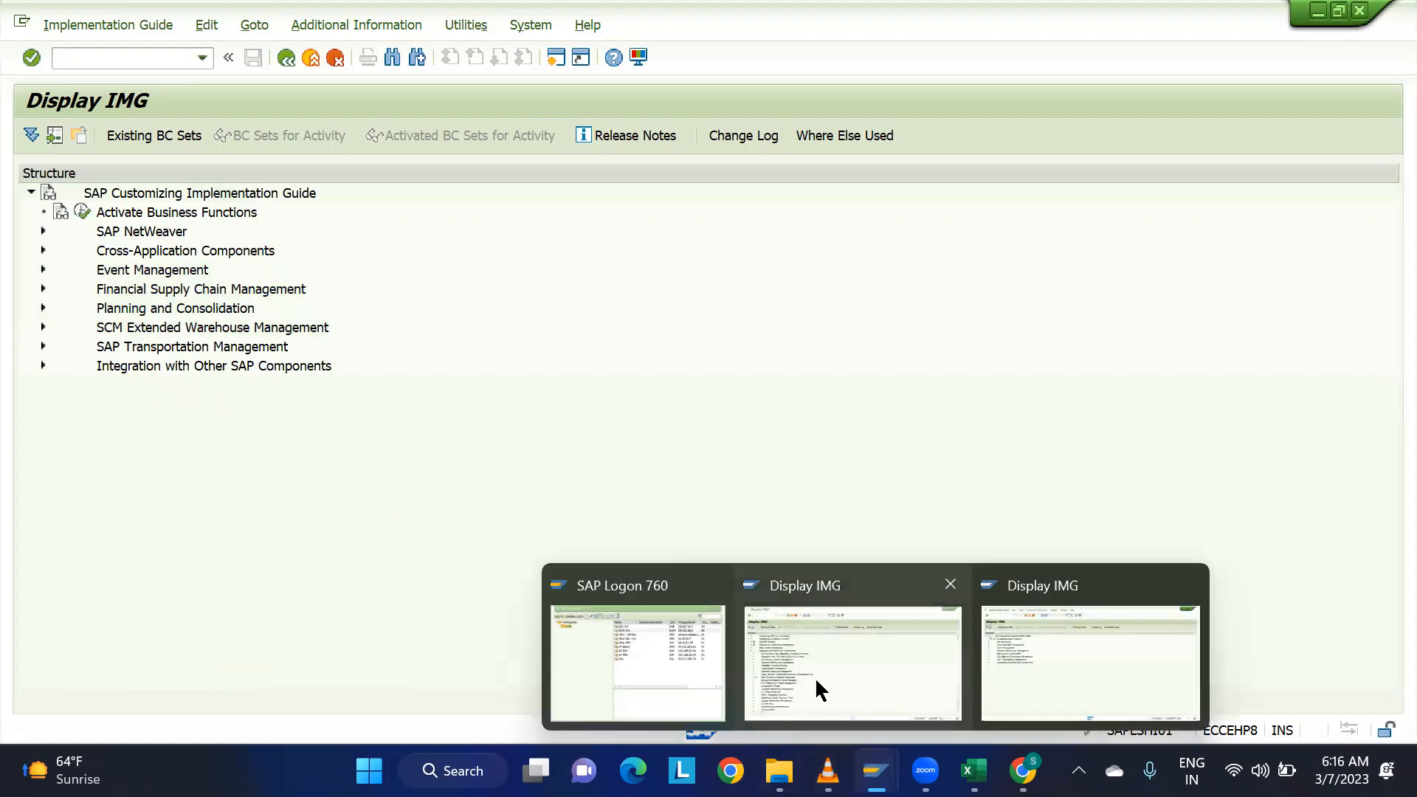
left_click(815, 676)
scroll(86, 300, "up", 2)
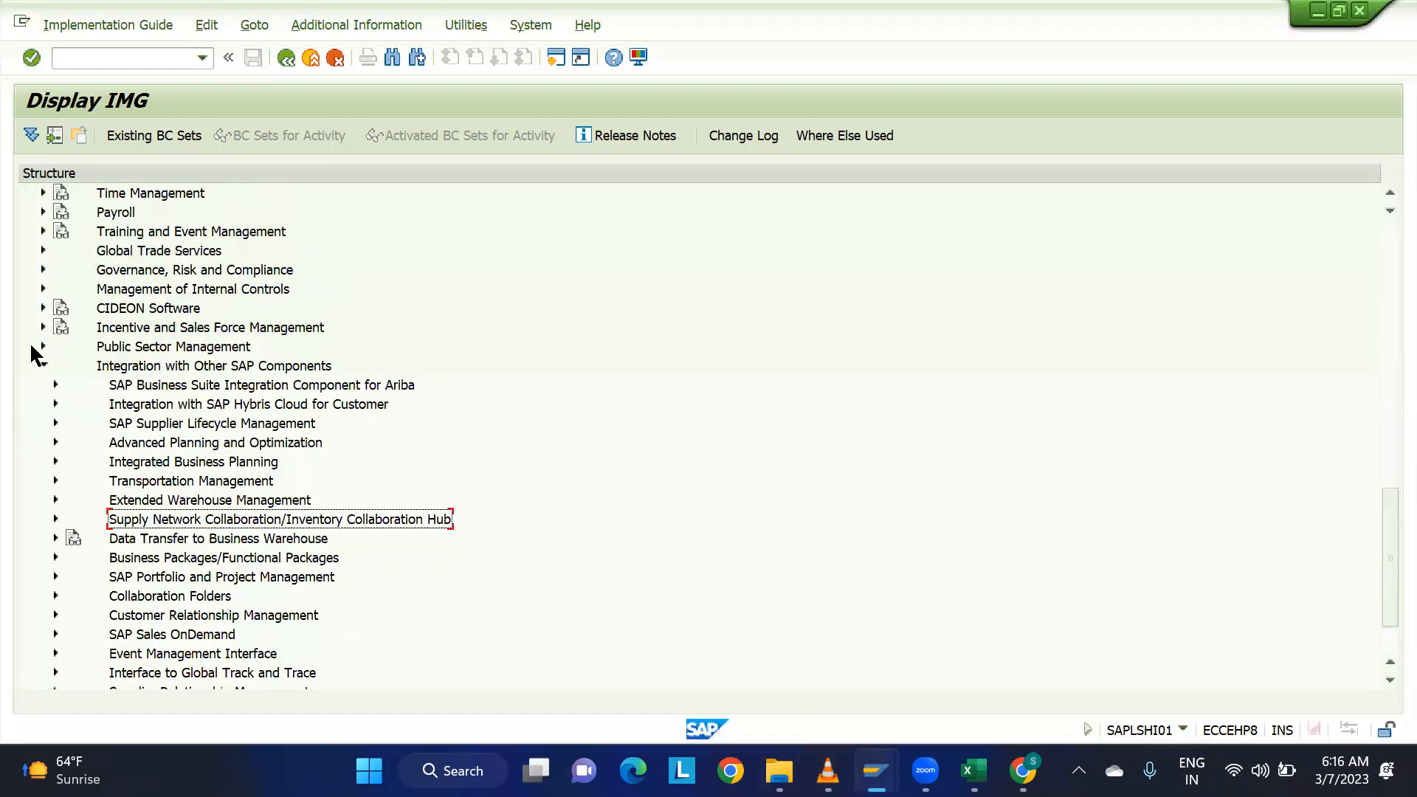
Collapse the Integration with Other SAP Components node in the ECC IMG and return to the start of the structure.
scroll(59, 365, "up", 1)
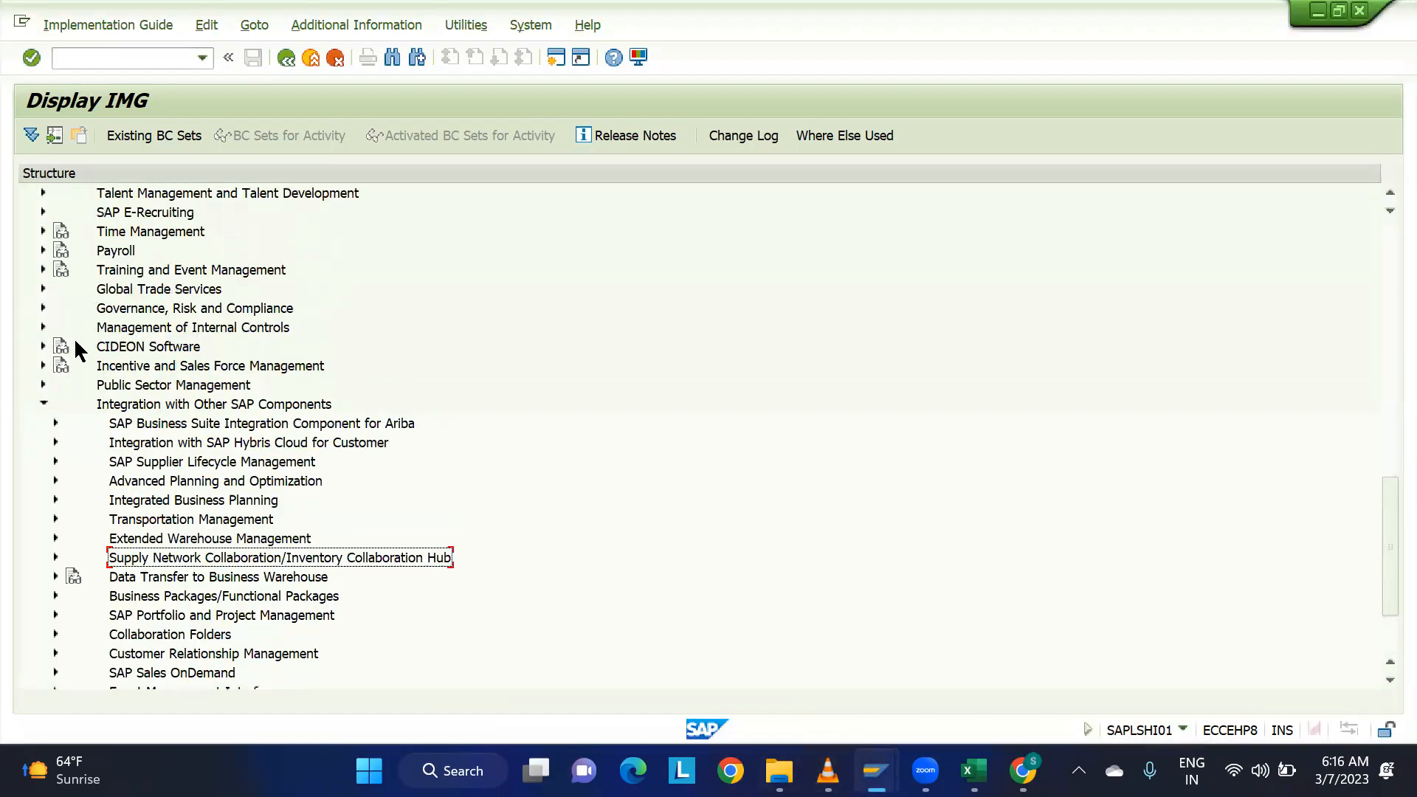
left_click(43, 403)
scroll(94, 384, "up", 8)
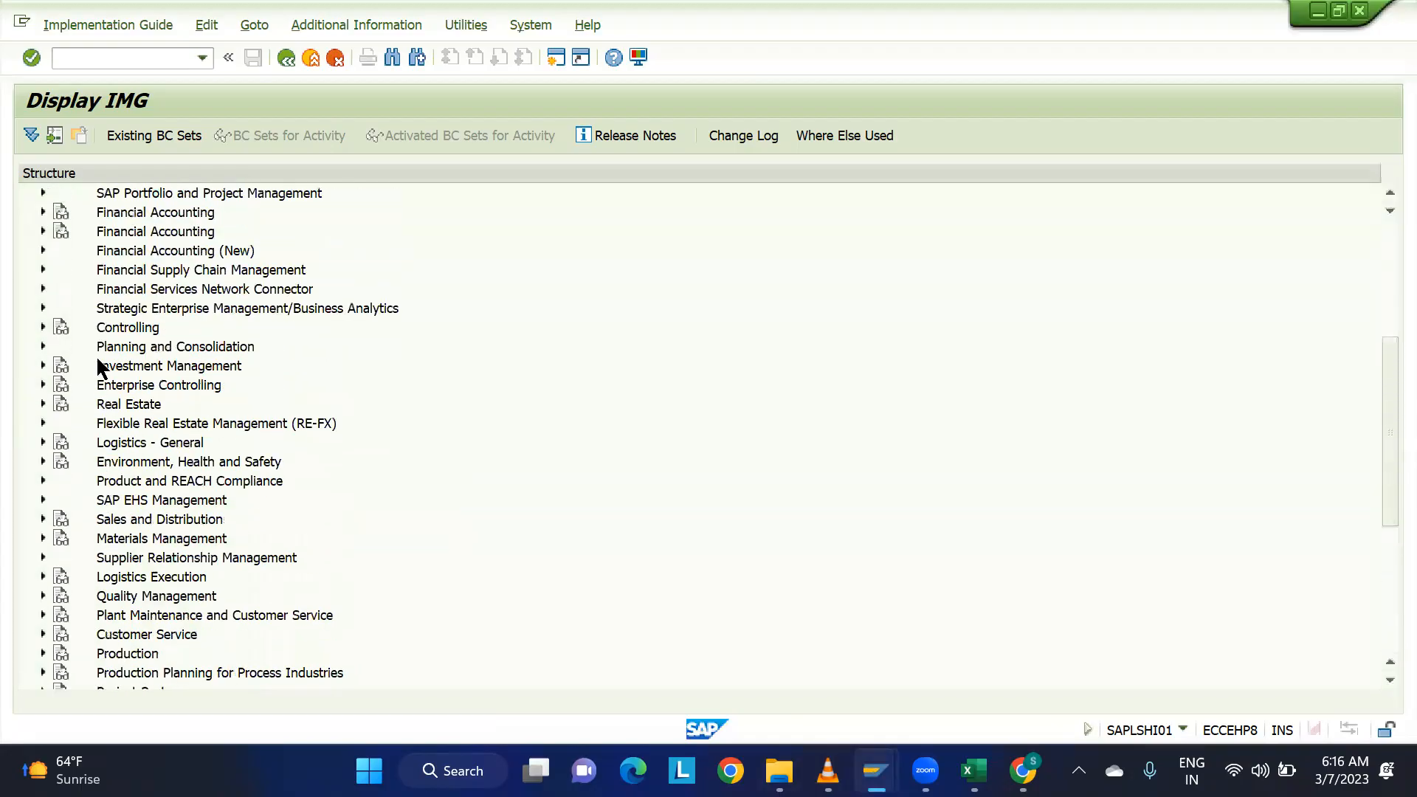
scroll(99, 358, "up", 3)
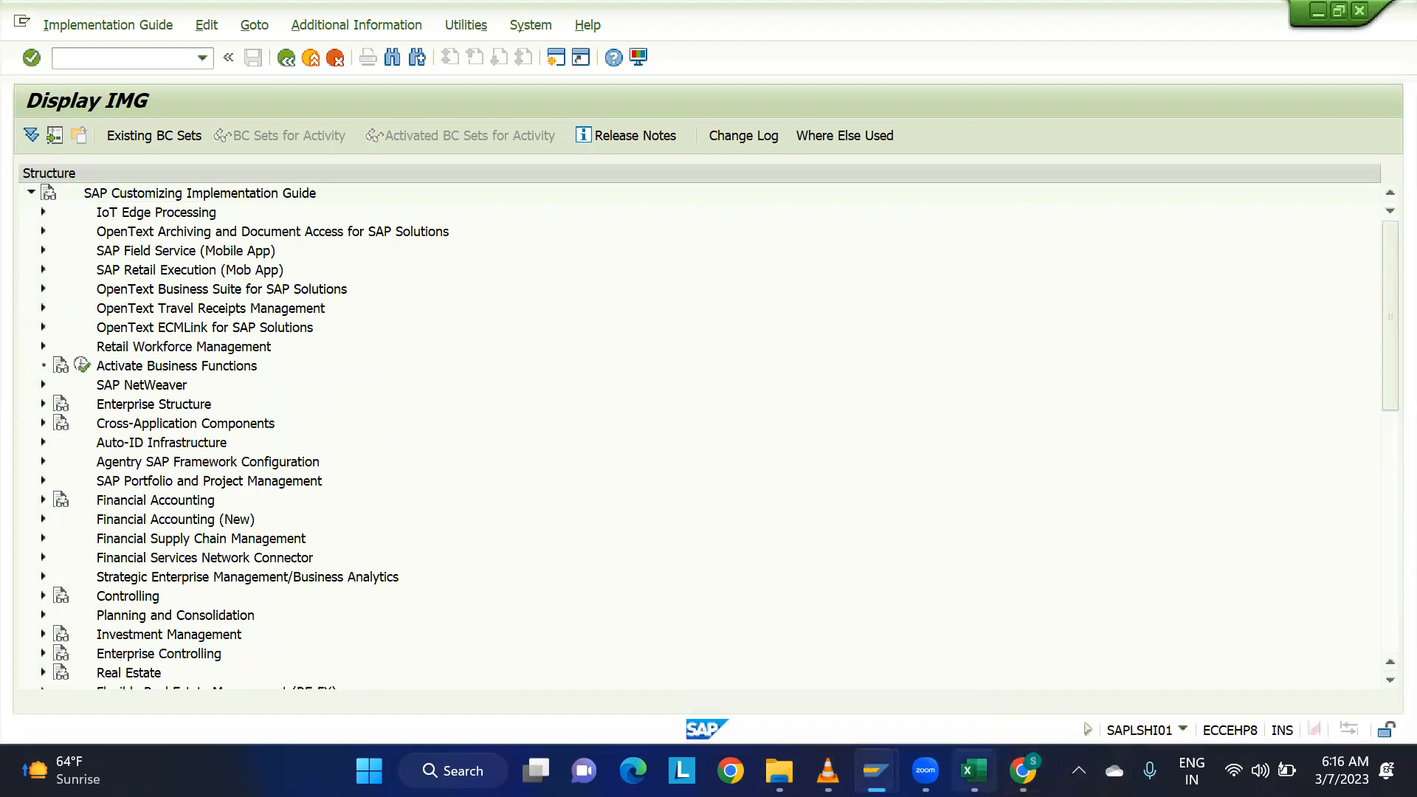
Switch to the Excel workbook and record the transaction code /N/SCWM/SAPAPO/LOC3 as text in cell D25.
left_click(974, 771)
scroll(632, 665, "down", 3)
left_click(552, 510)
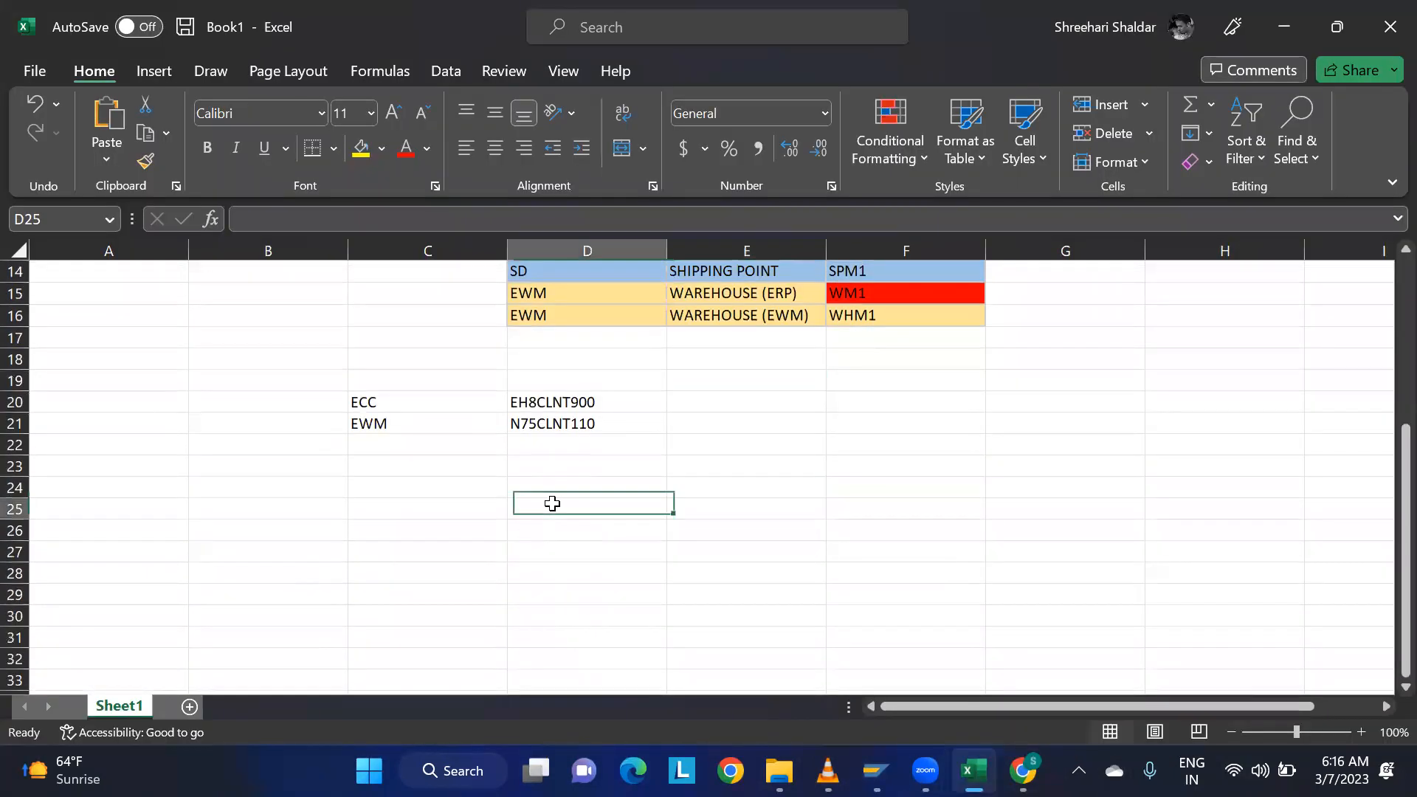
type("'")
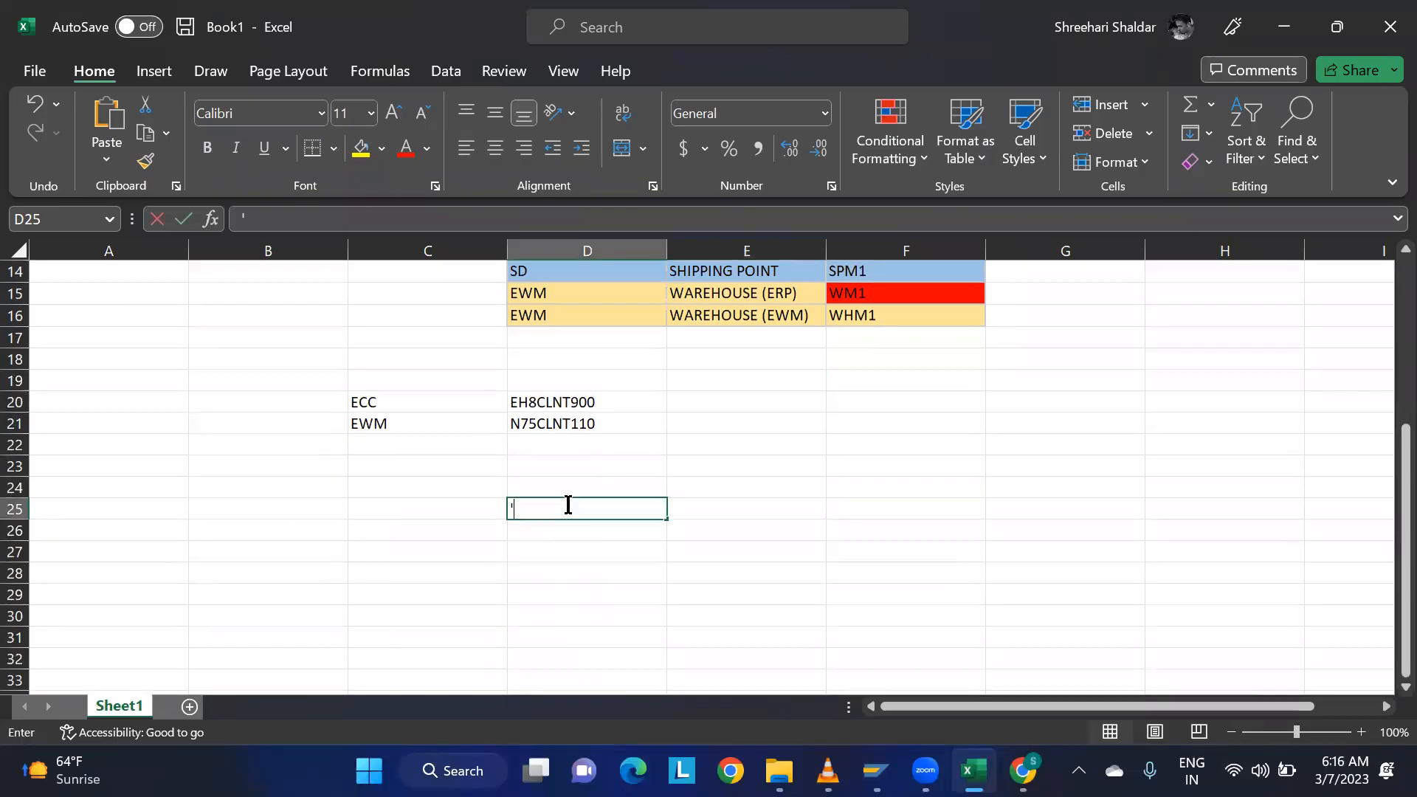
type("/N/SC")
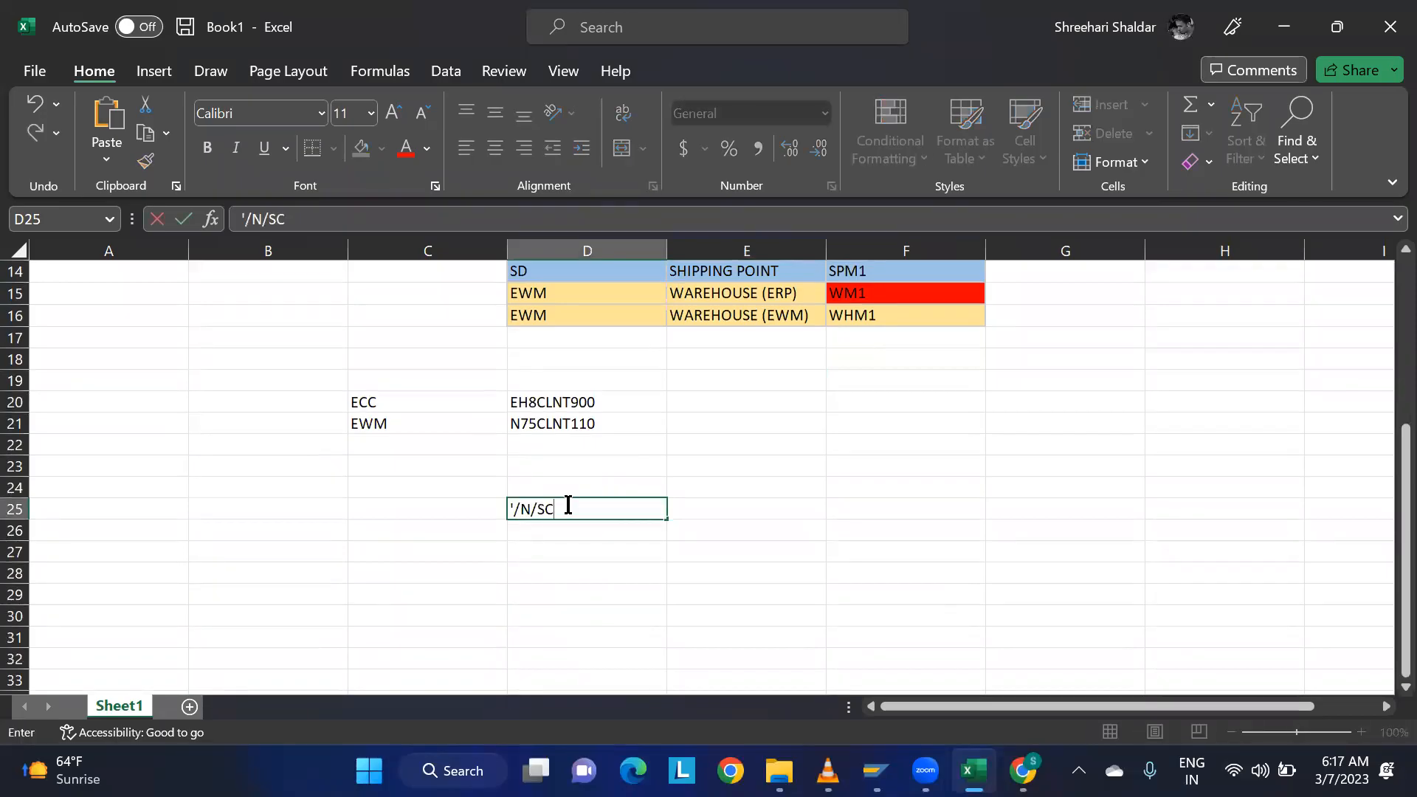
type("WM/SAPAPO/LOC3")
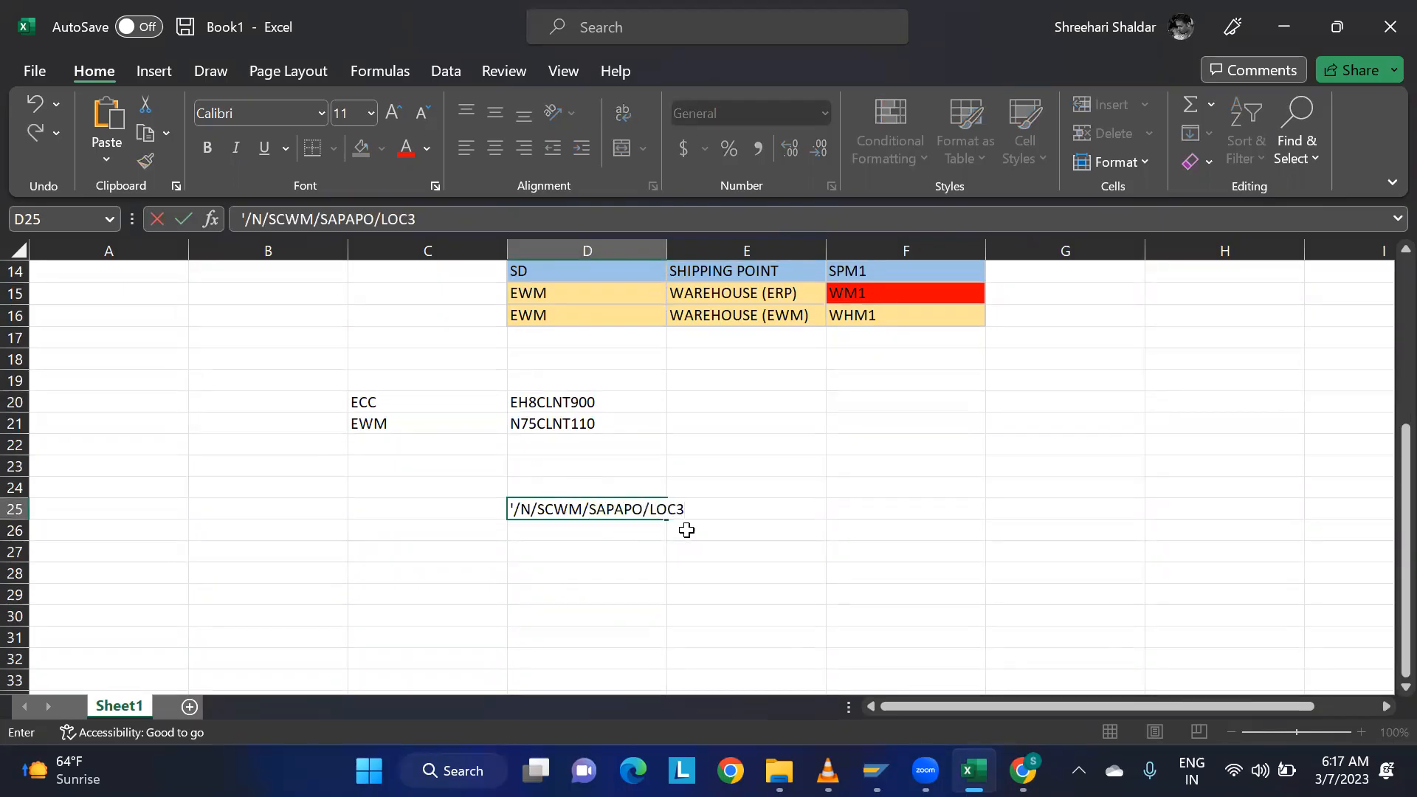
left_click(749, 552)
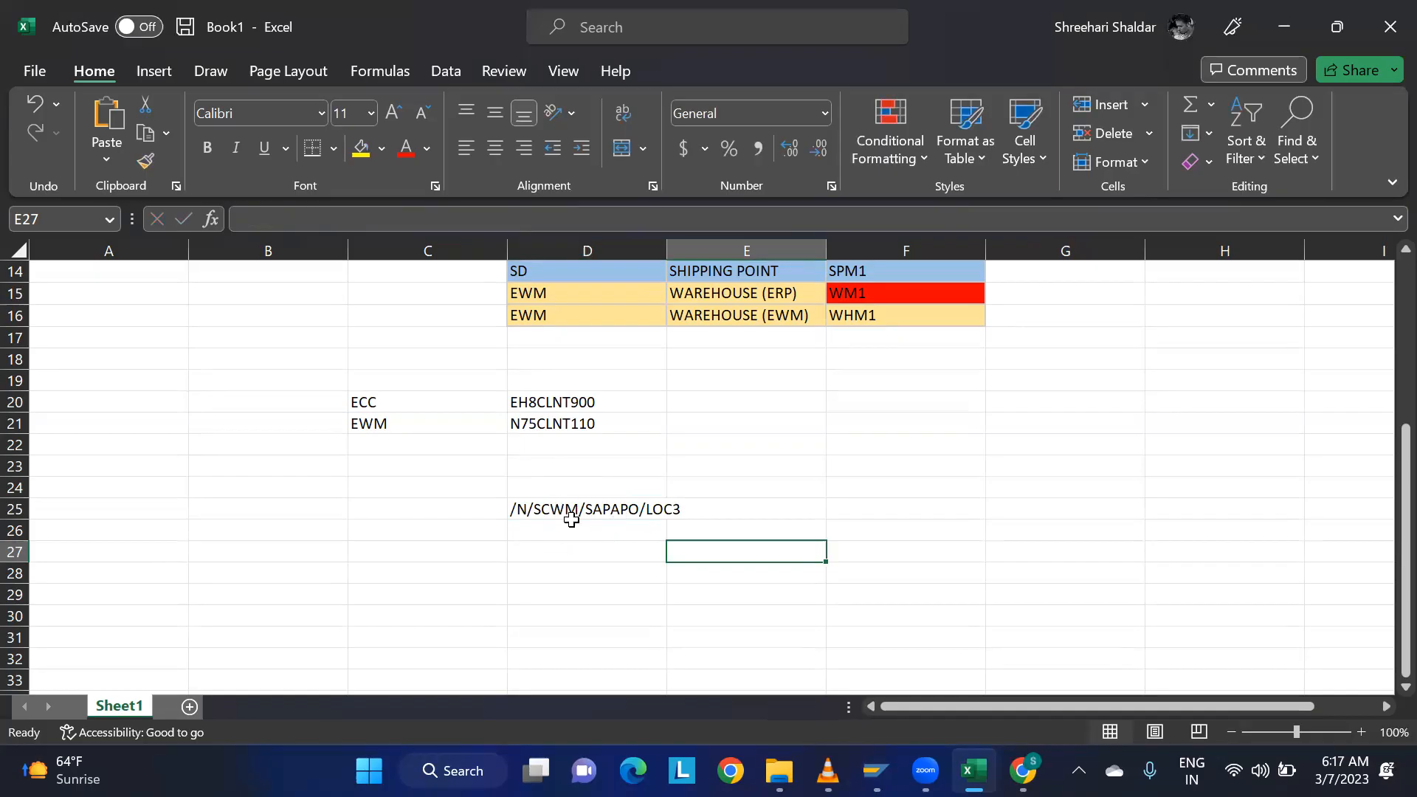
Open the Pics presentation from the Pics_EWM desktop folder and present slide 10, Org Structure / Master Data Integration, as a slide show.
left_click(975, 770)
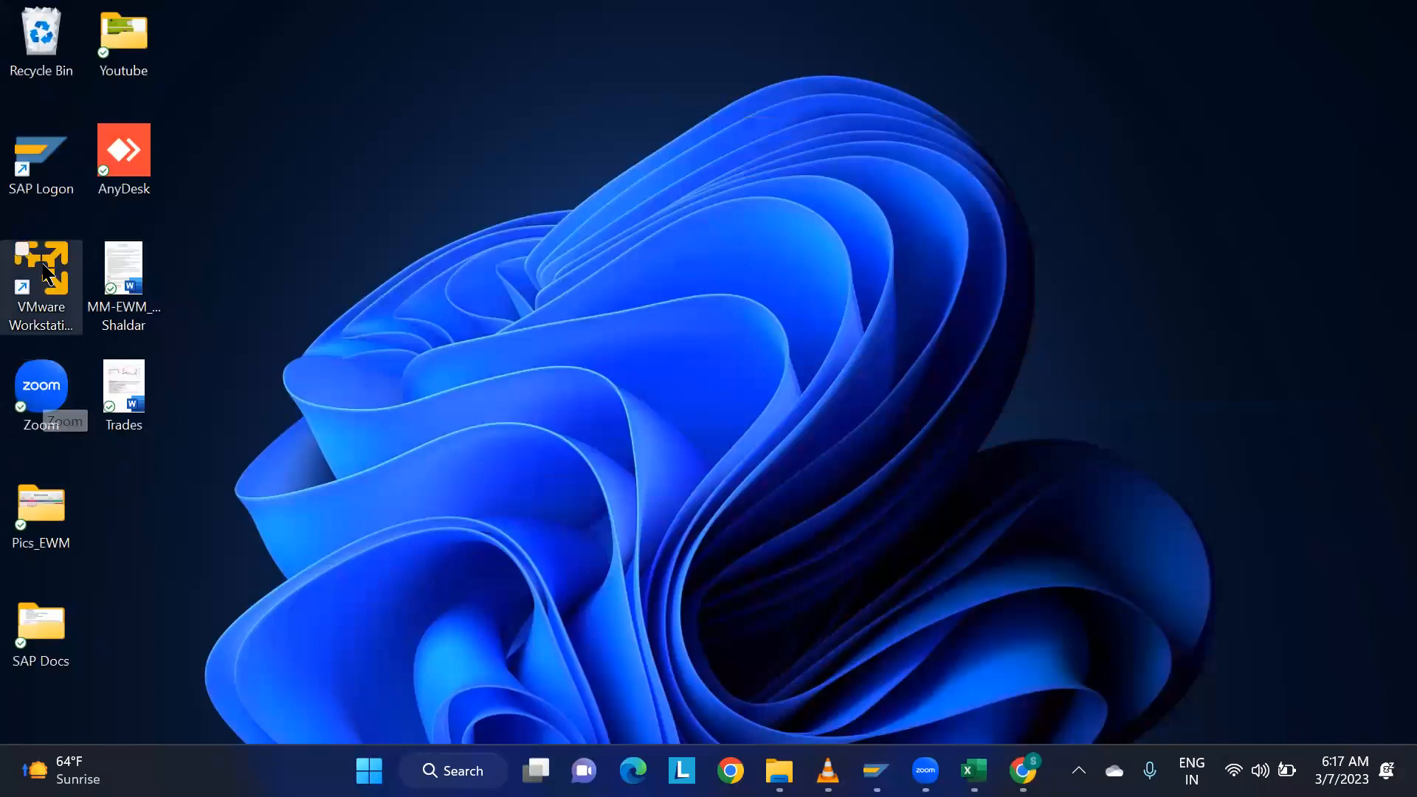
double_click(44, 549)
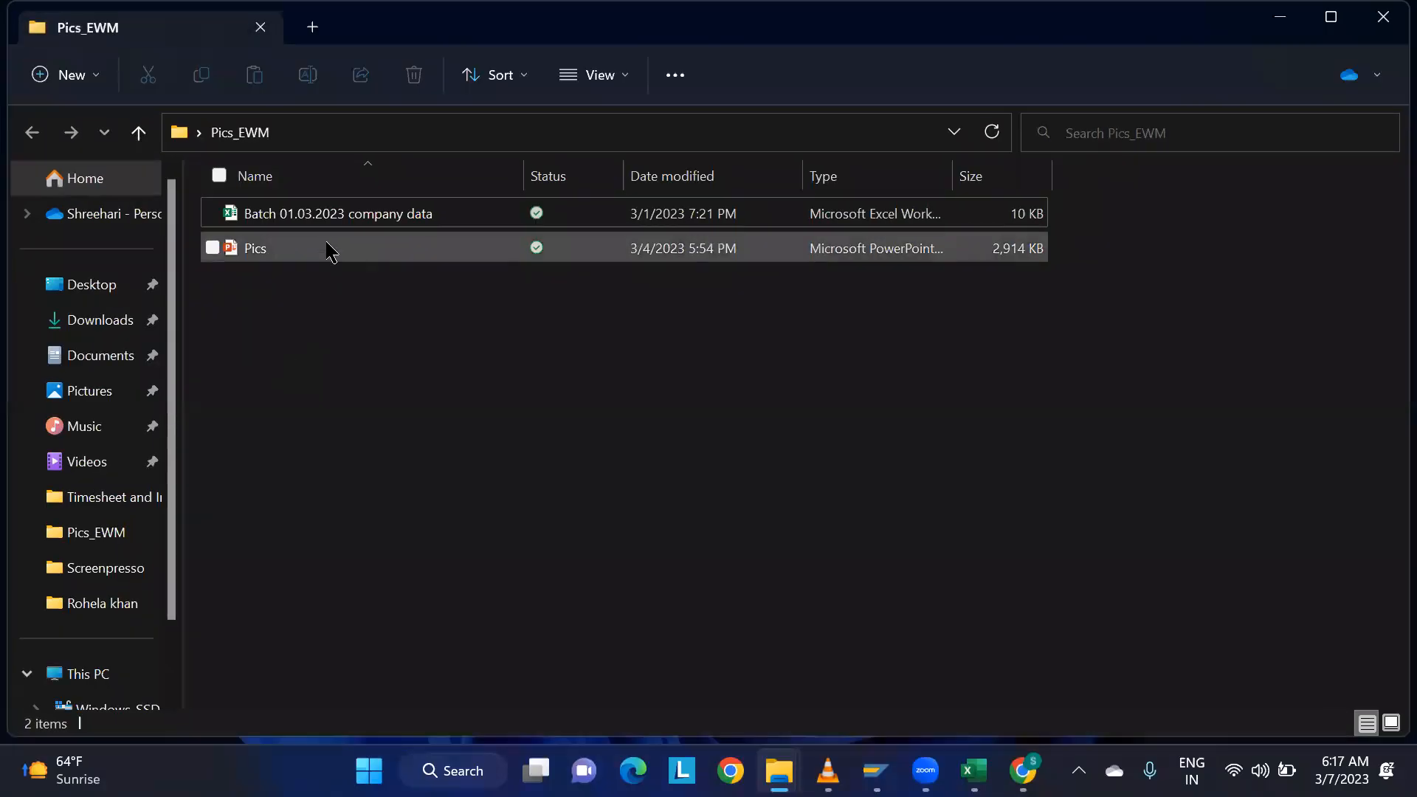
double_click(275, 249)
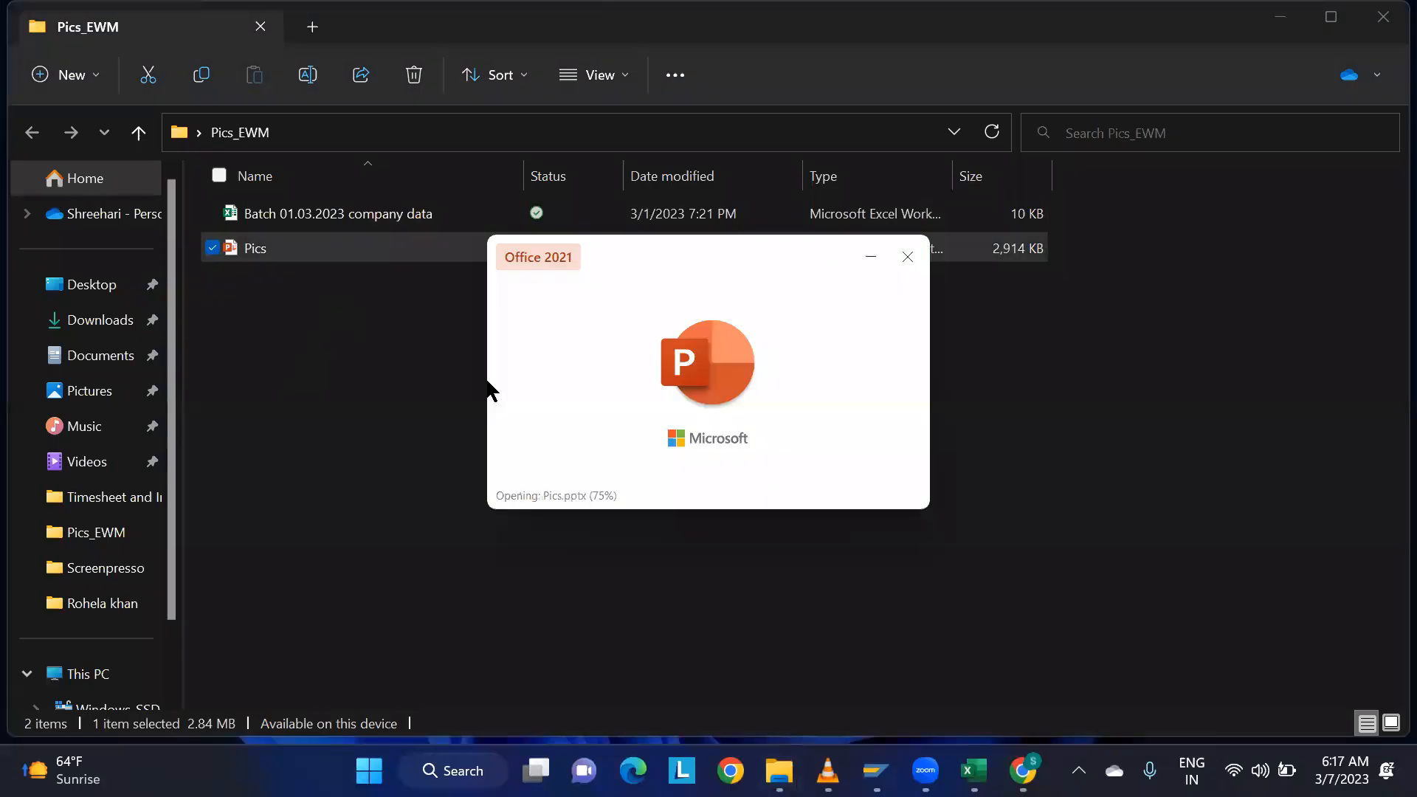
scroll(108, 479, "down", 10)
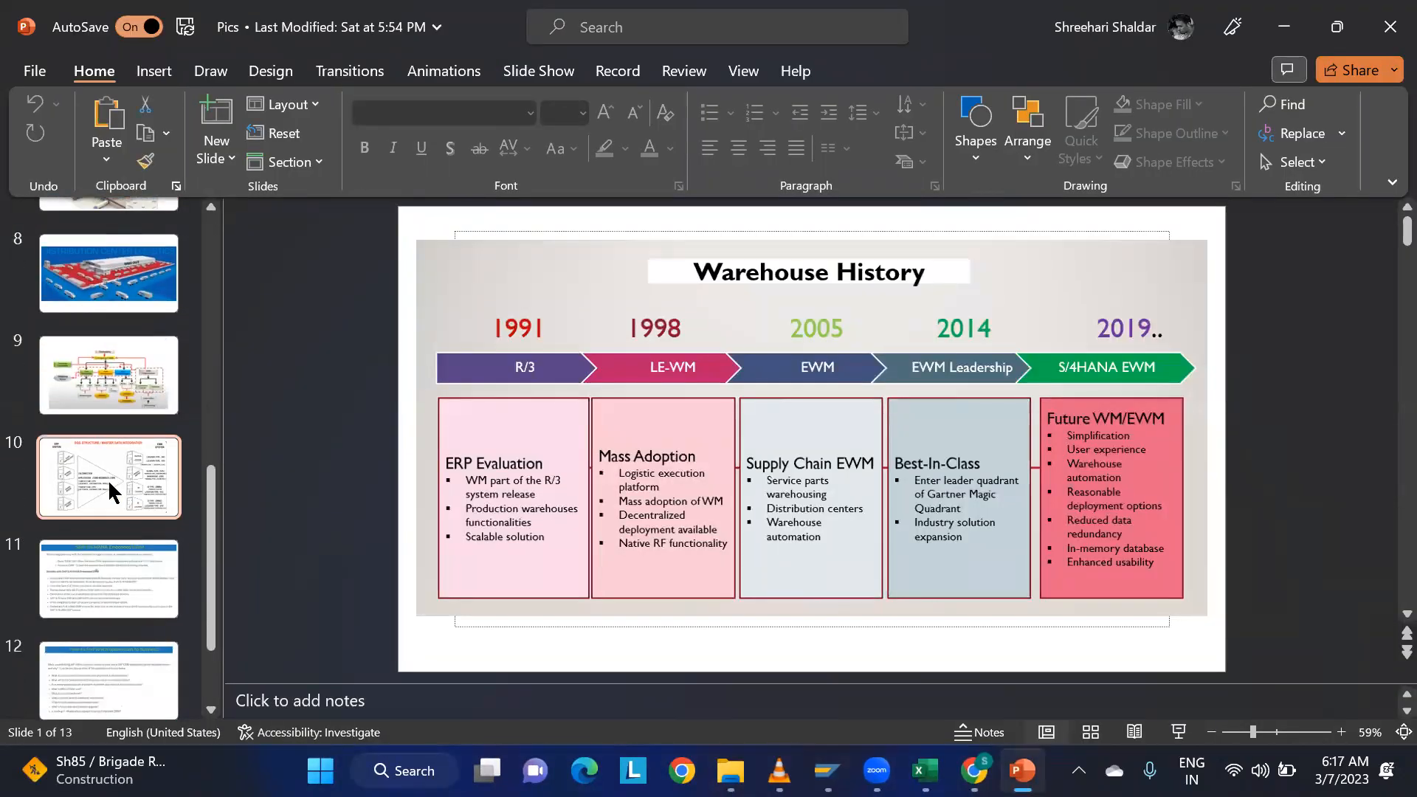
left_click(108, 496)
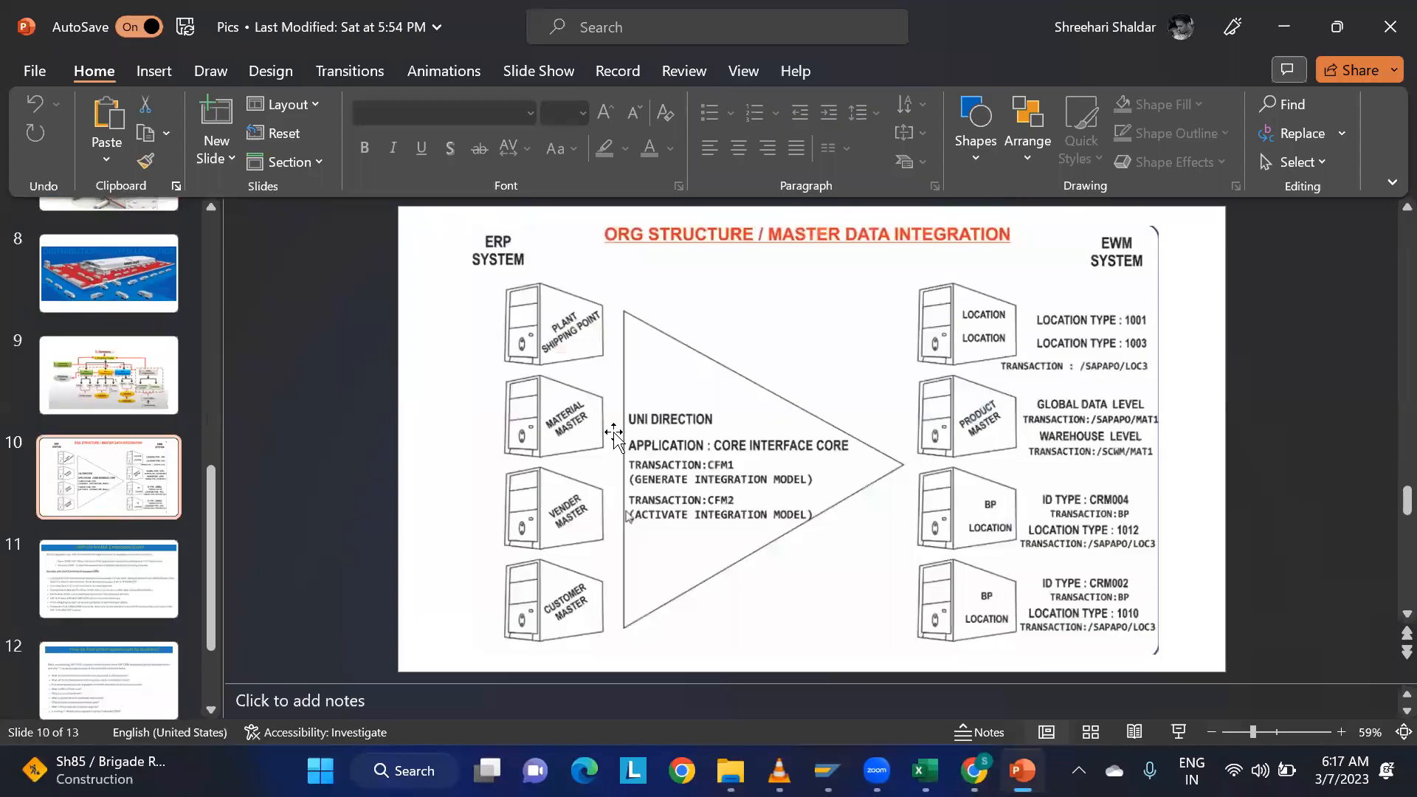
left_click(1178, 731)
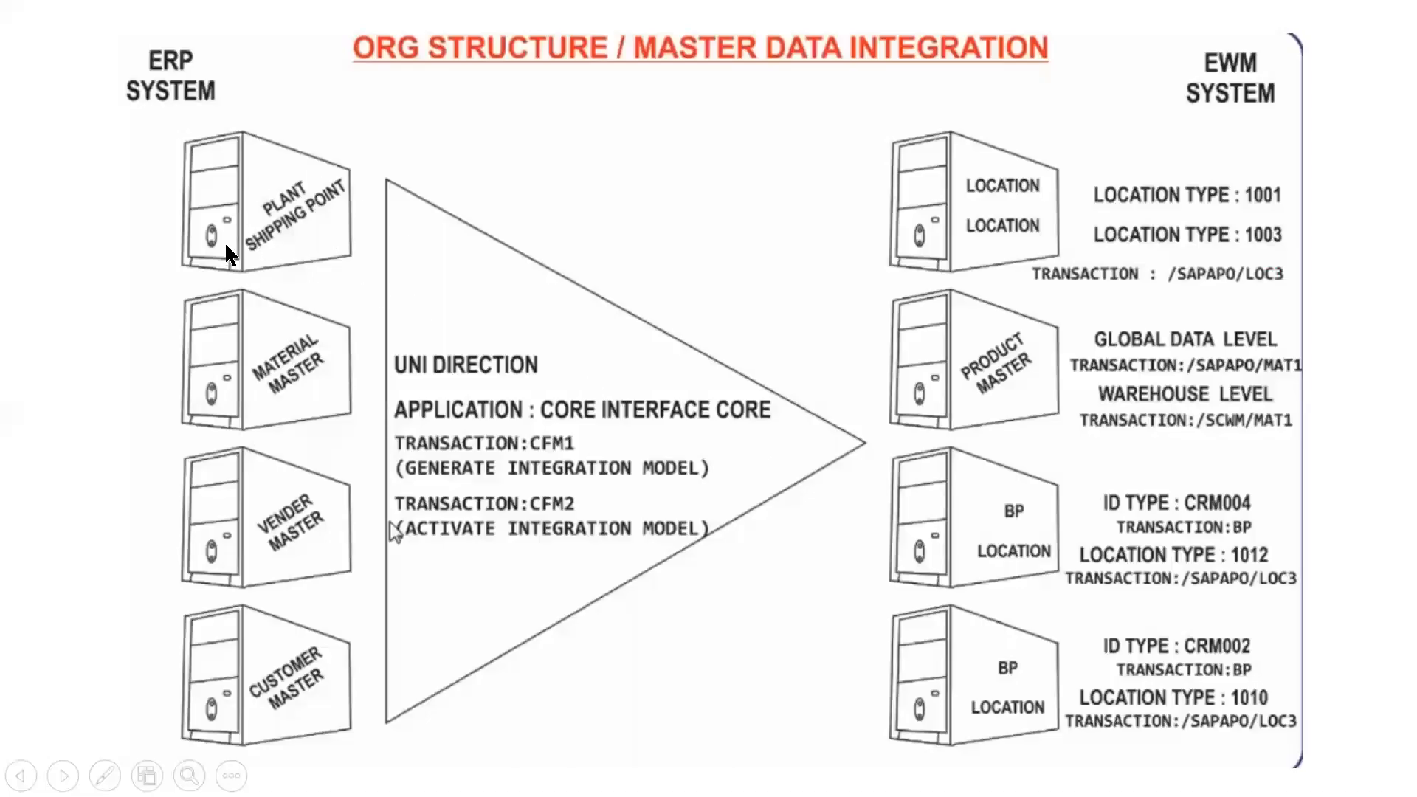
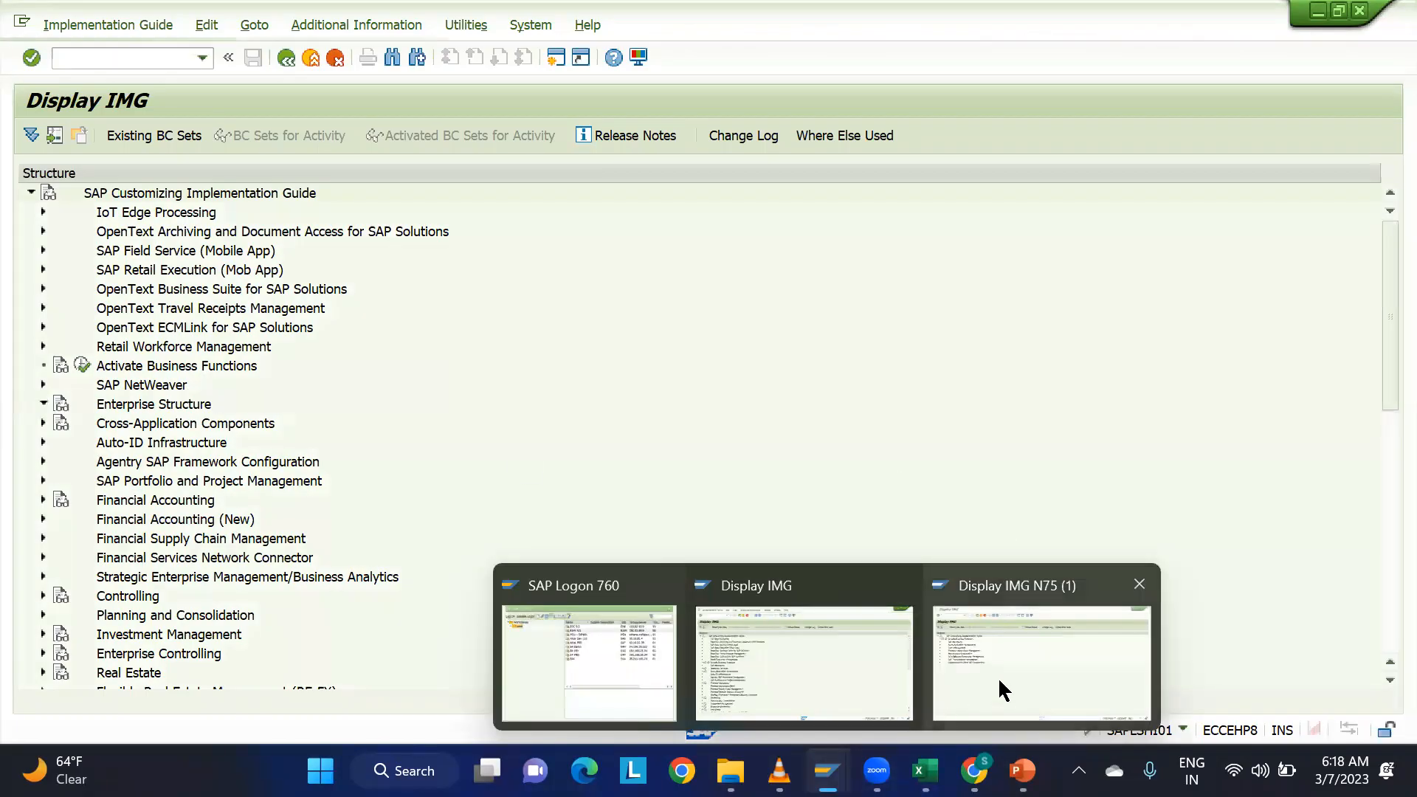
Switch to the N75 session's IMG and expand Planning and Consolidation down to the entries under Configuration Parameters.
left_click(998, 676)
left_click(42, 307)
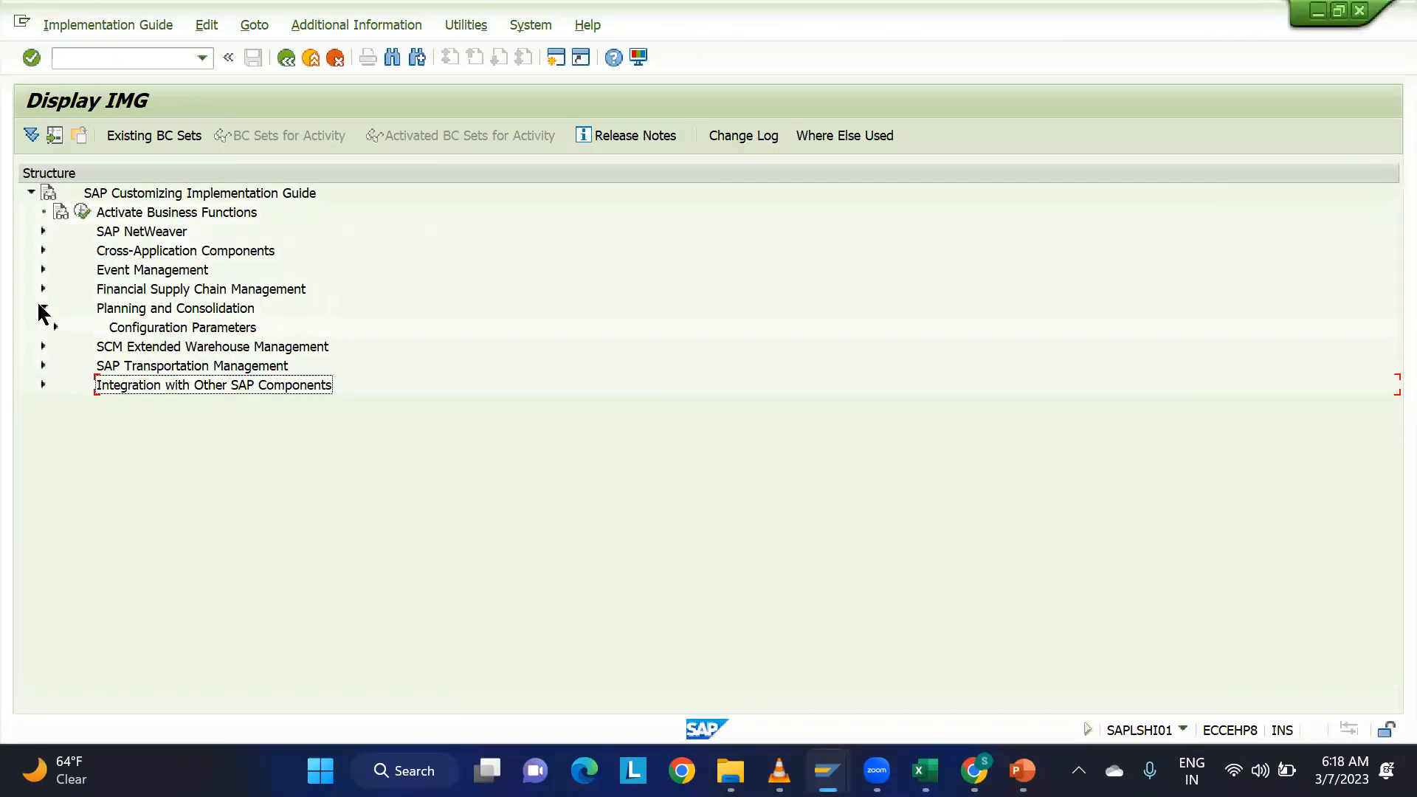
left_click(54, 327)
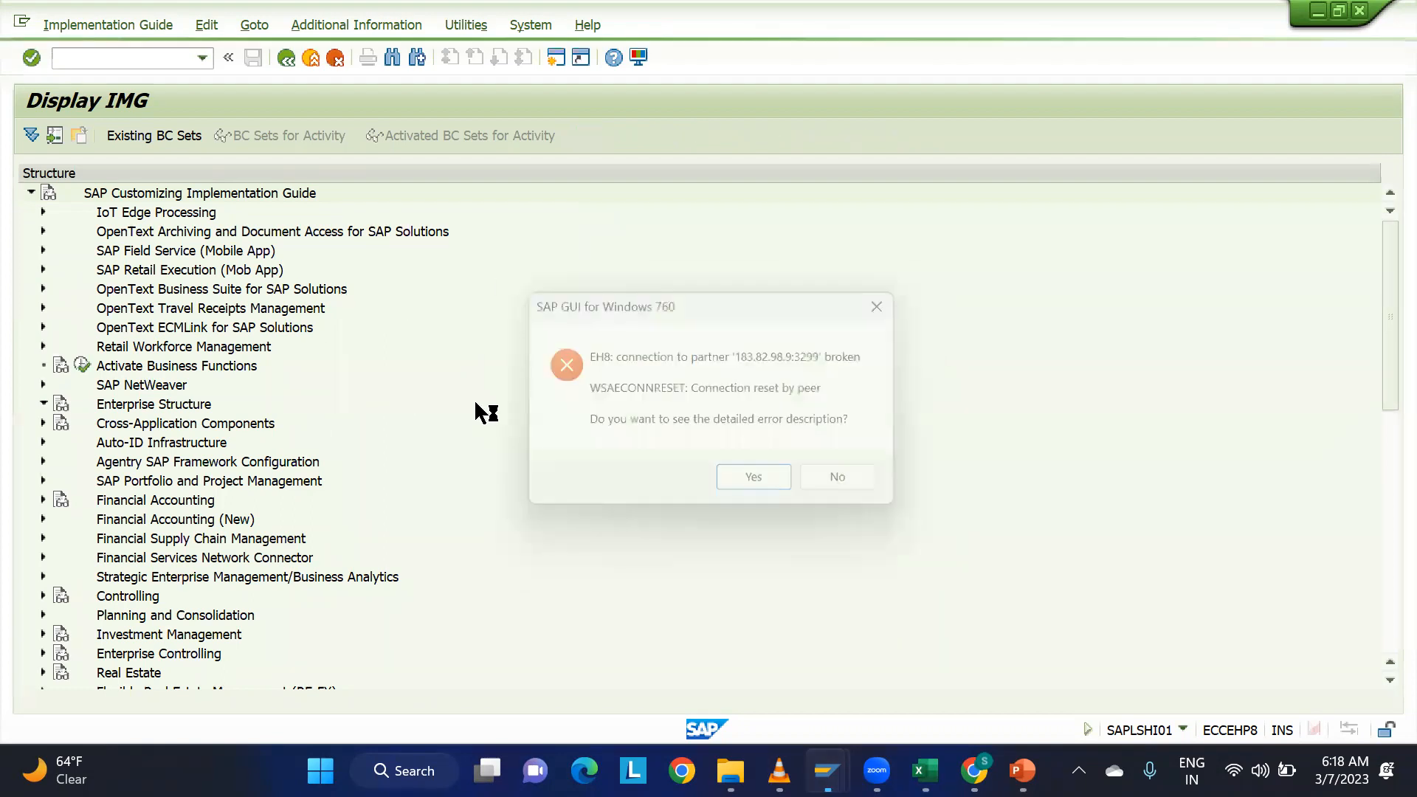
View and dismiss the details of the broken ECC connection, then open a new ECC 9.5 connection from SAP Logon.
left_click(764, 488)
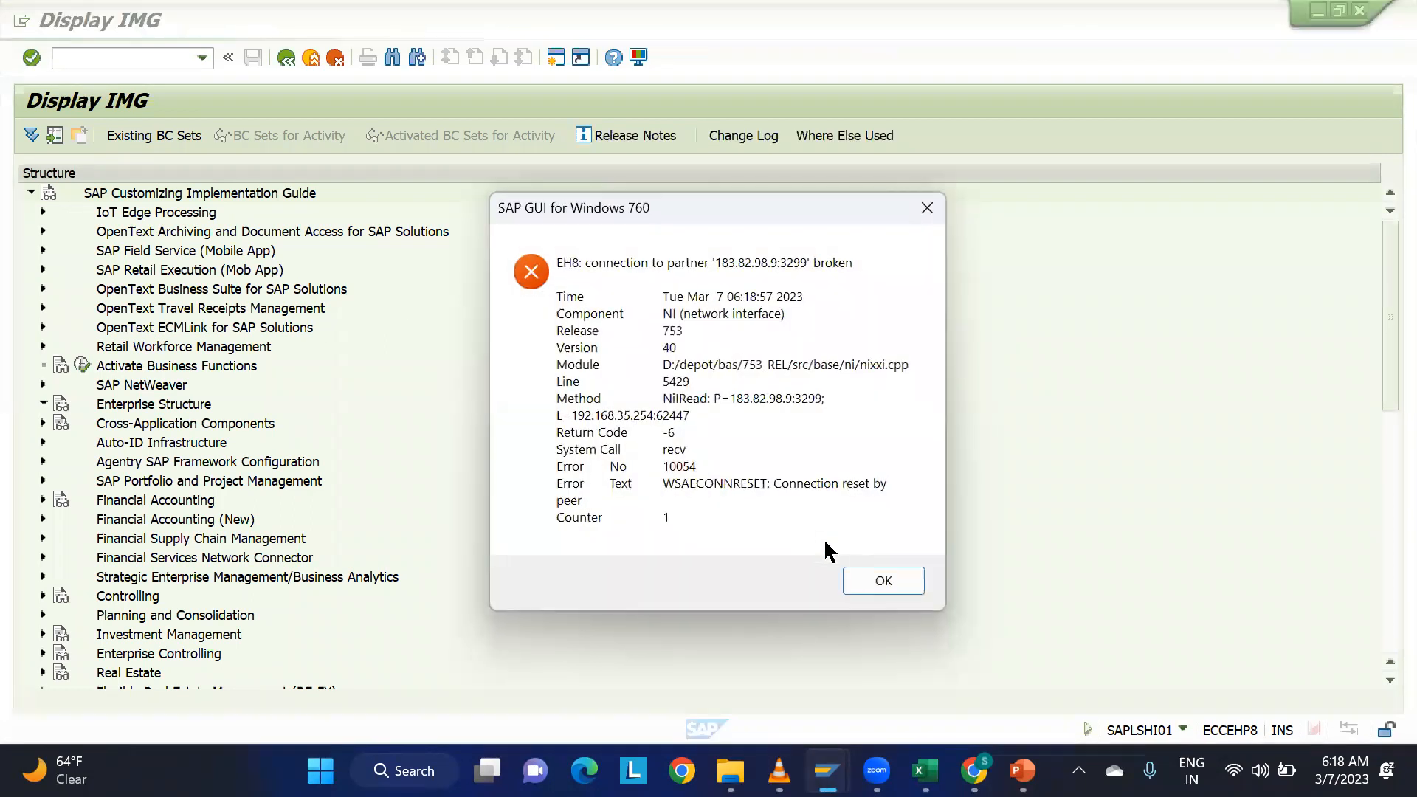
left_click(883, 582)
mouse_move(975, 771)
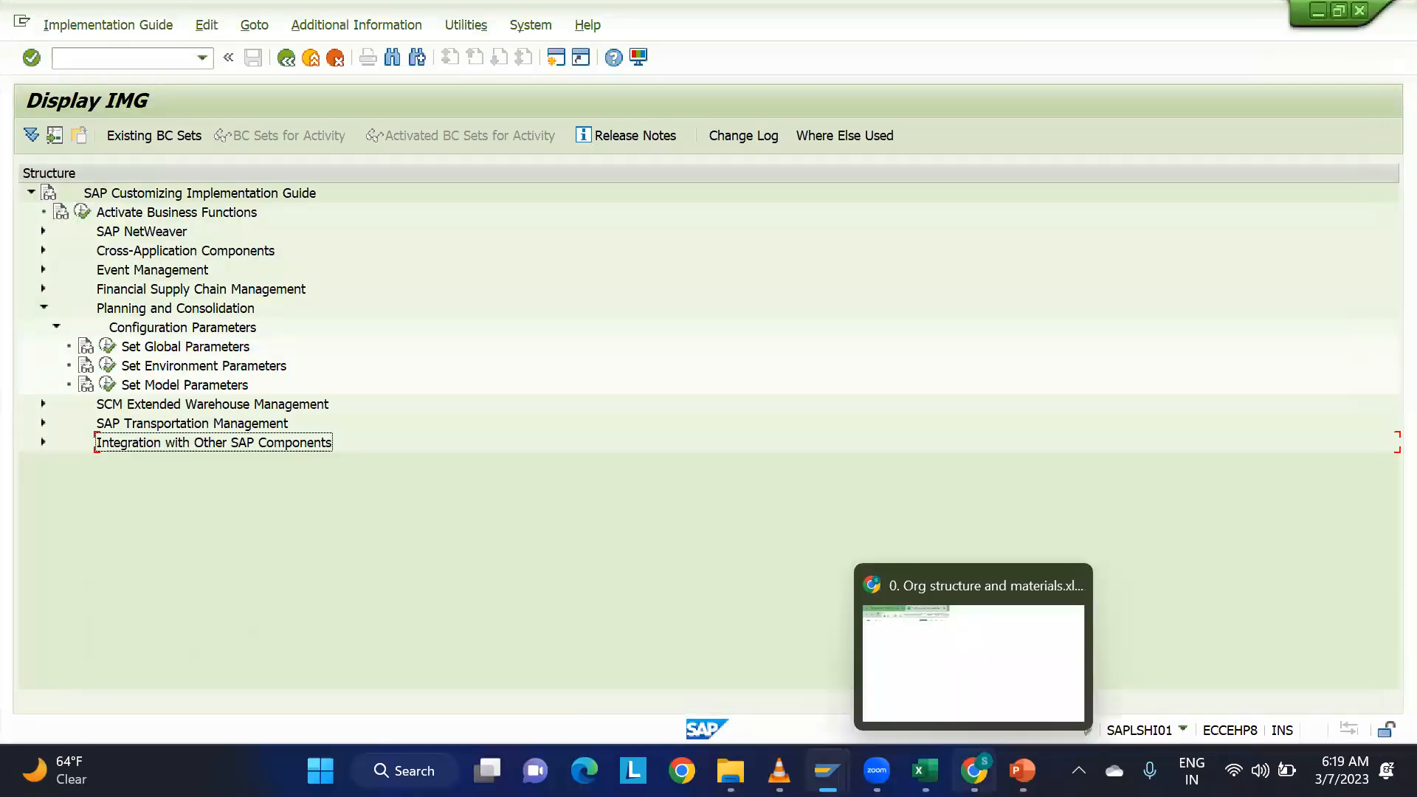
mouse_move(826, 771)
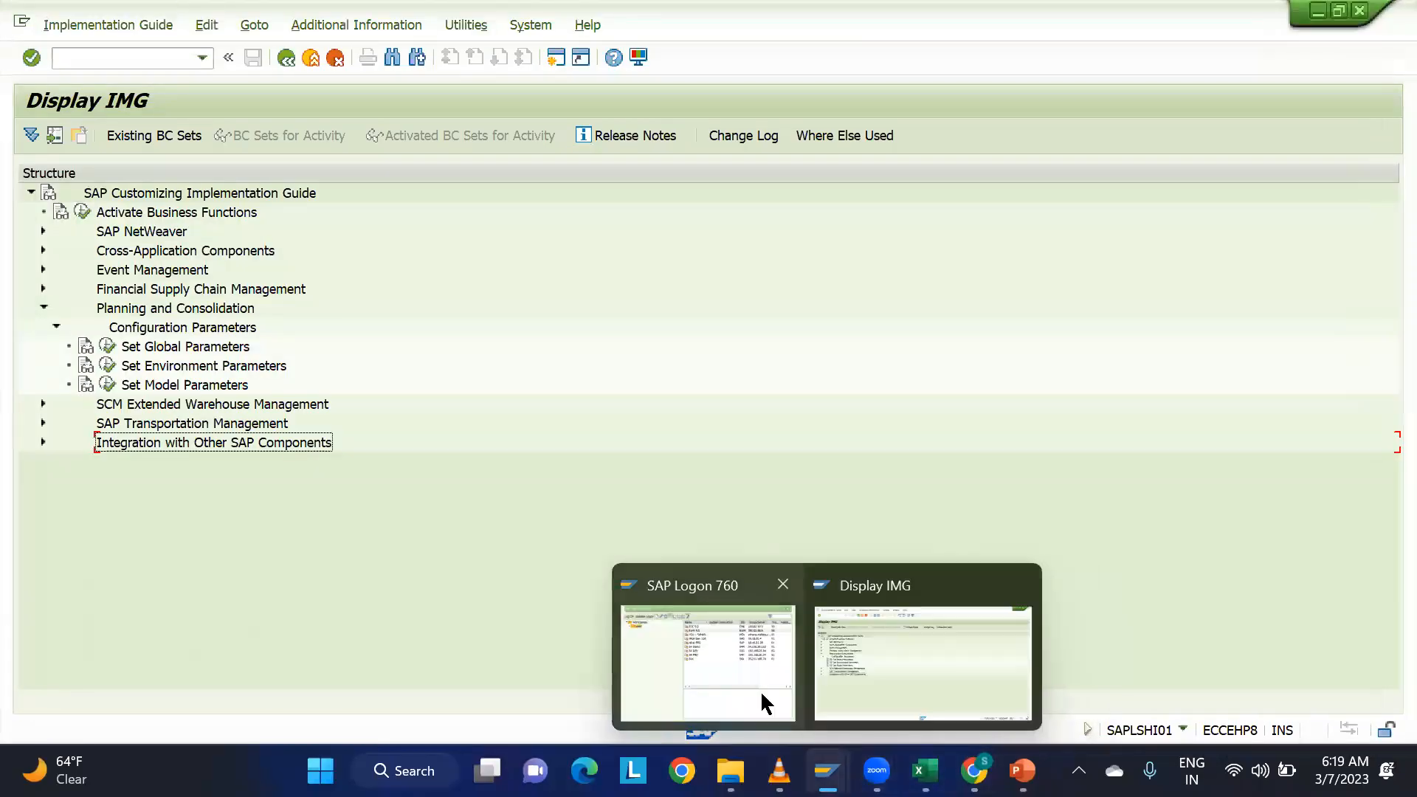
left_click(760, 689)
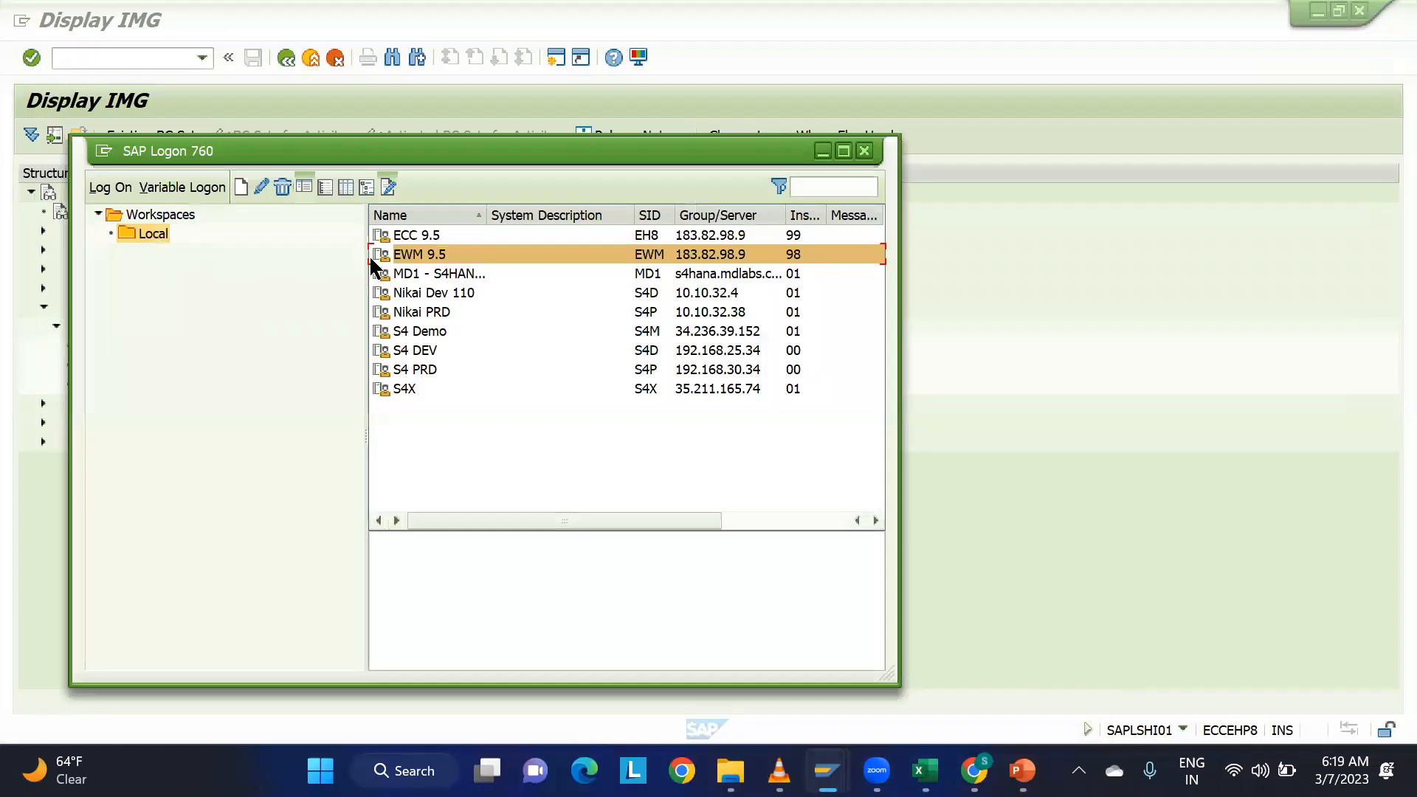
left_click(414, 236)
double_click(411, 234)
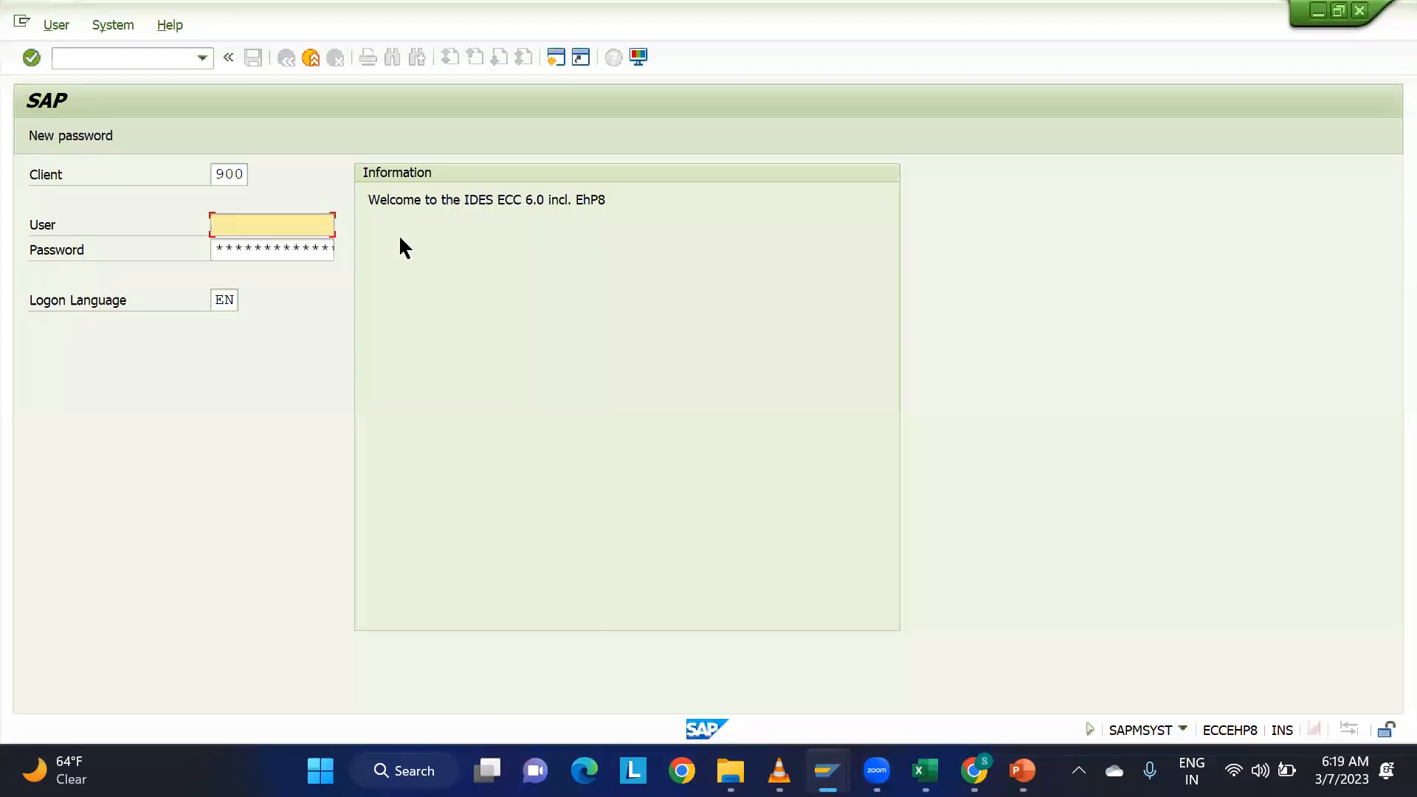
Log on to client 900 with the user name and password, continuing this logon and ending any other logons.
left_click(247, 241)
key("Tab")
key("Caps_Lock")
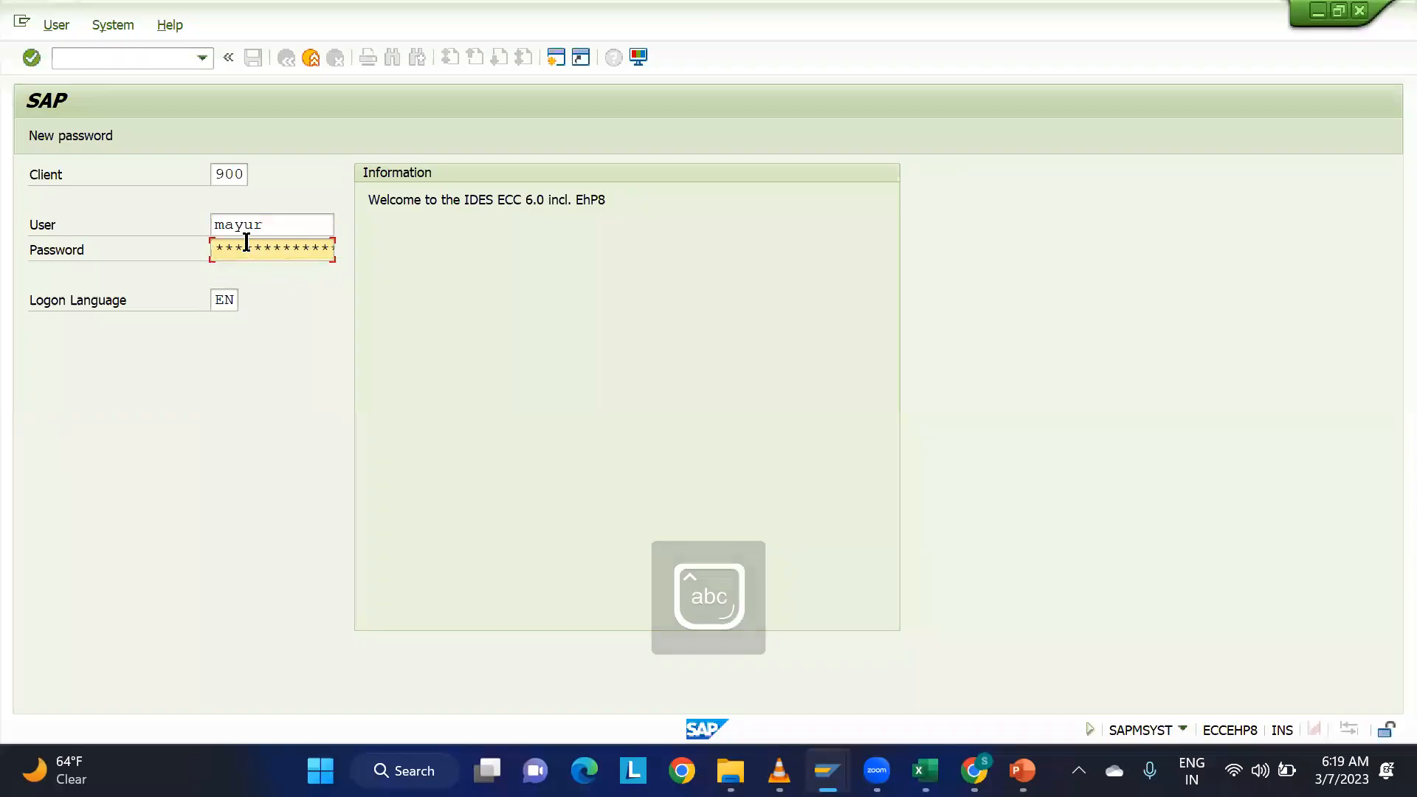
type("**")
key("Return")
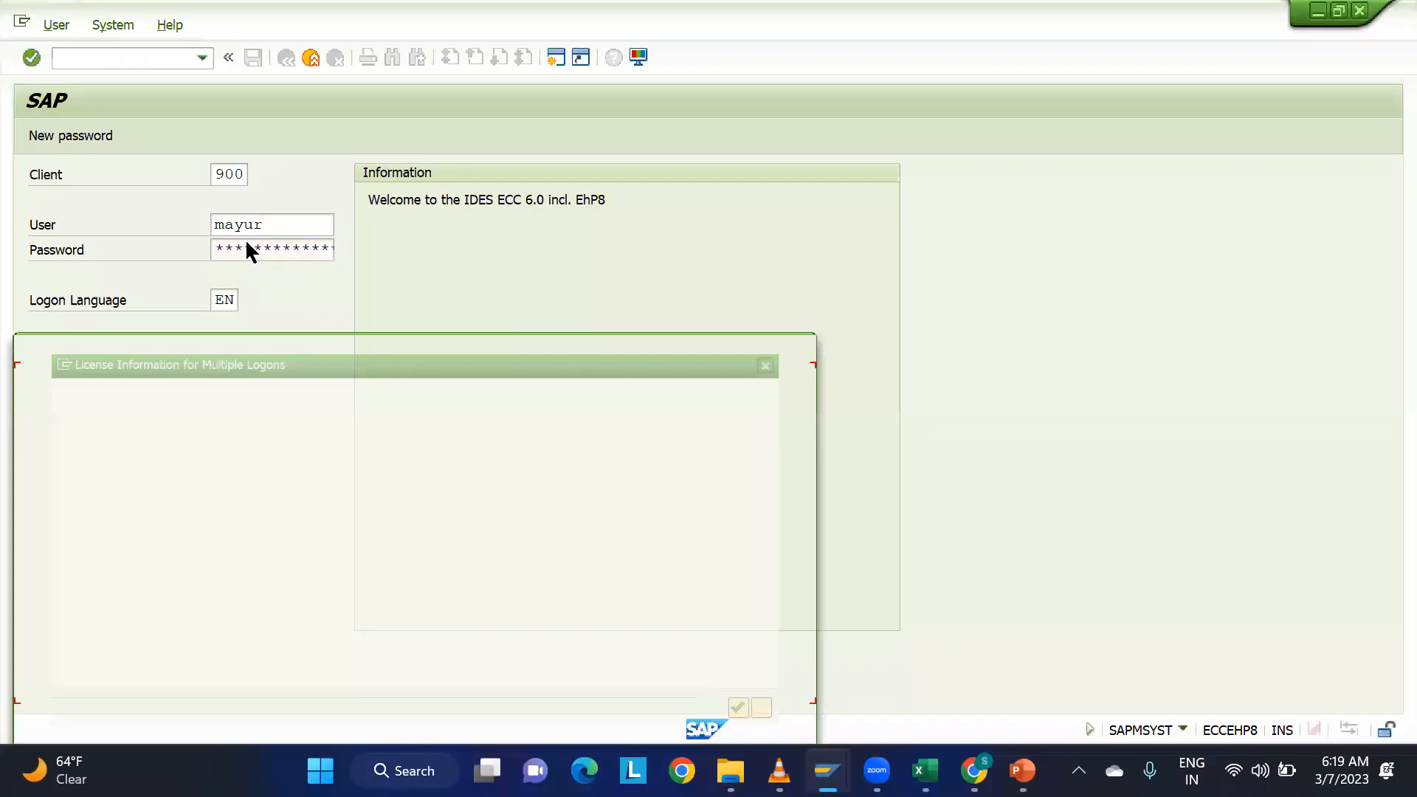
left_click(157, 583)
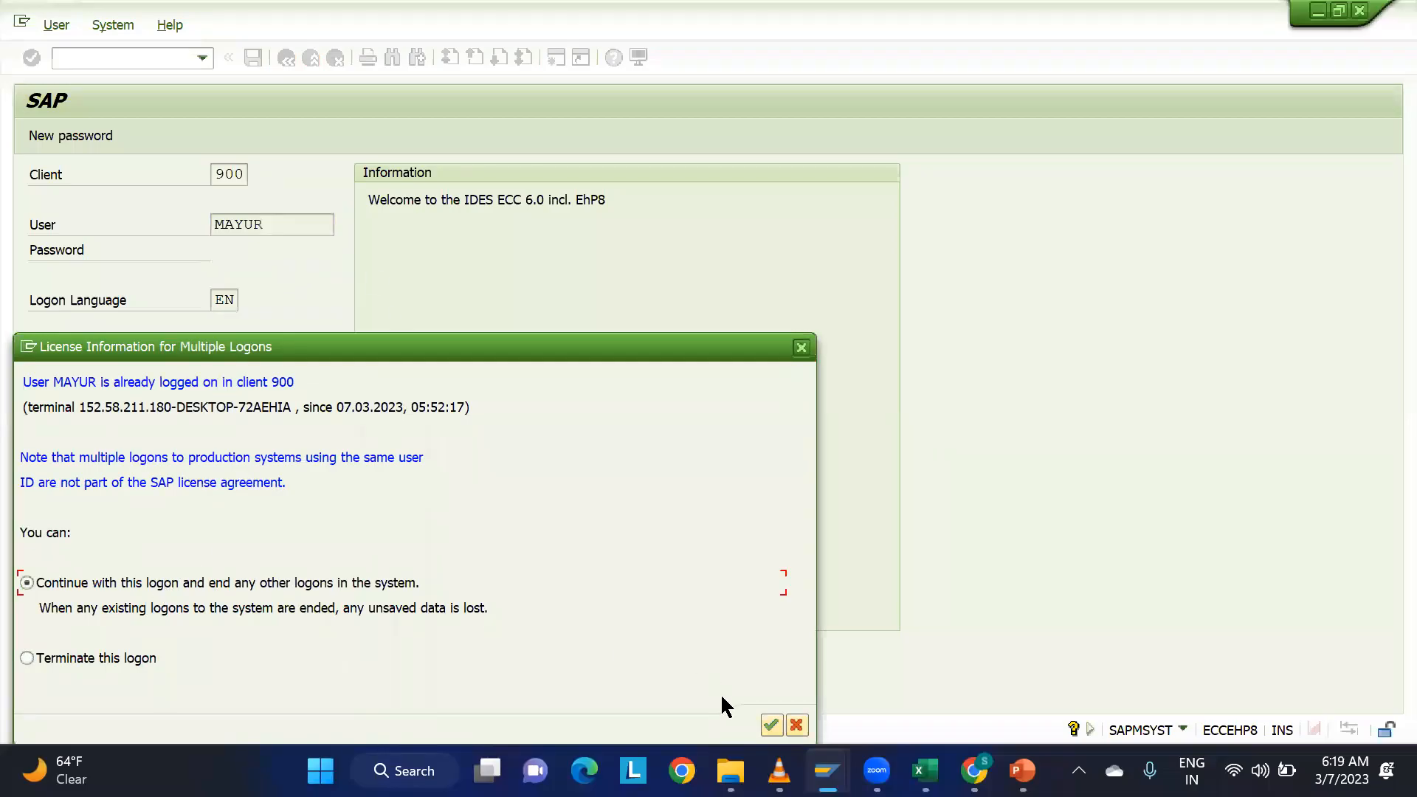
left_click(765, 719)
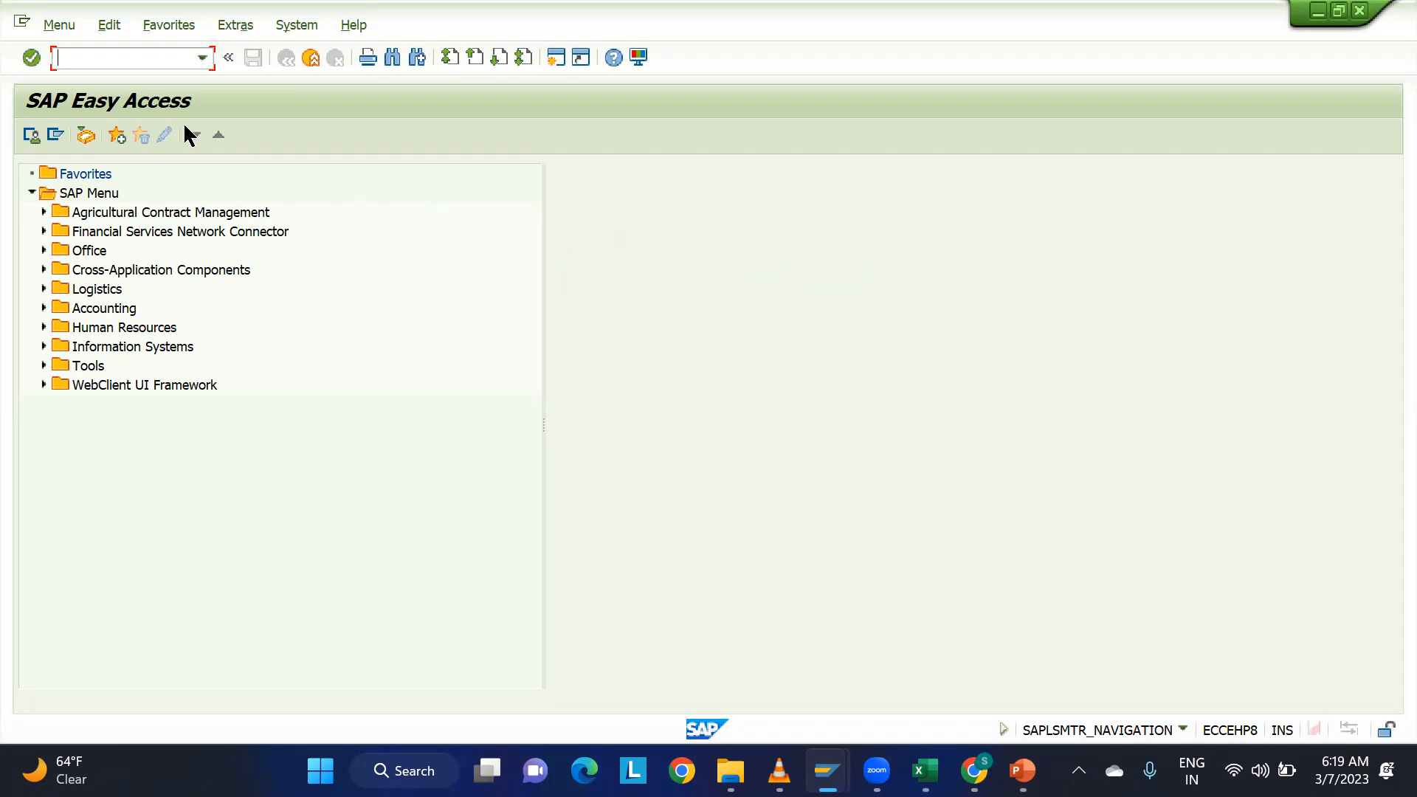
Run transaction SPRO and display the SAP Reference IMG.
type("spro")
key("Return")
left_click(111, 137)
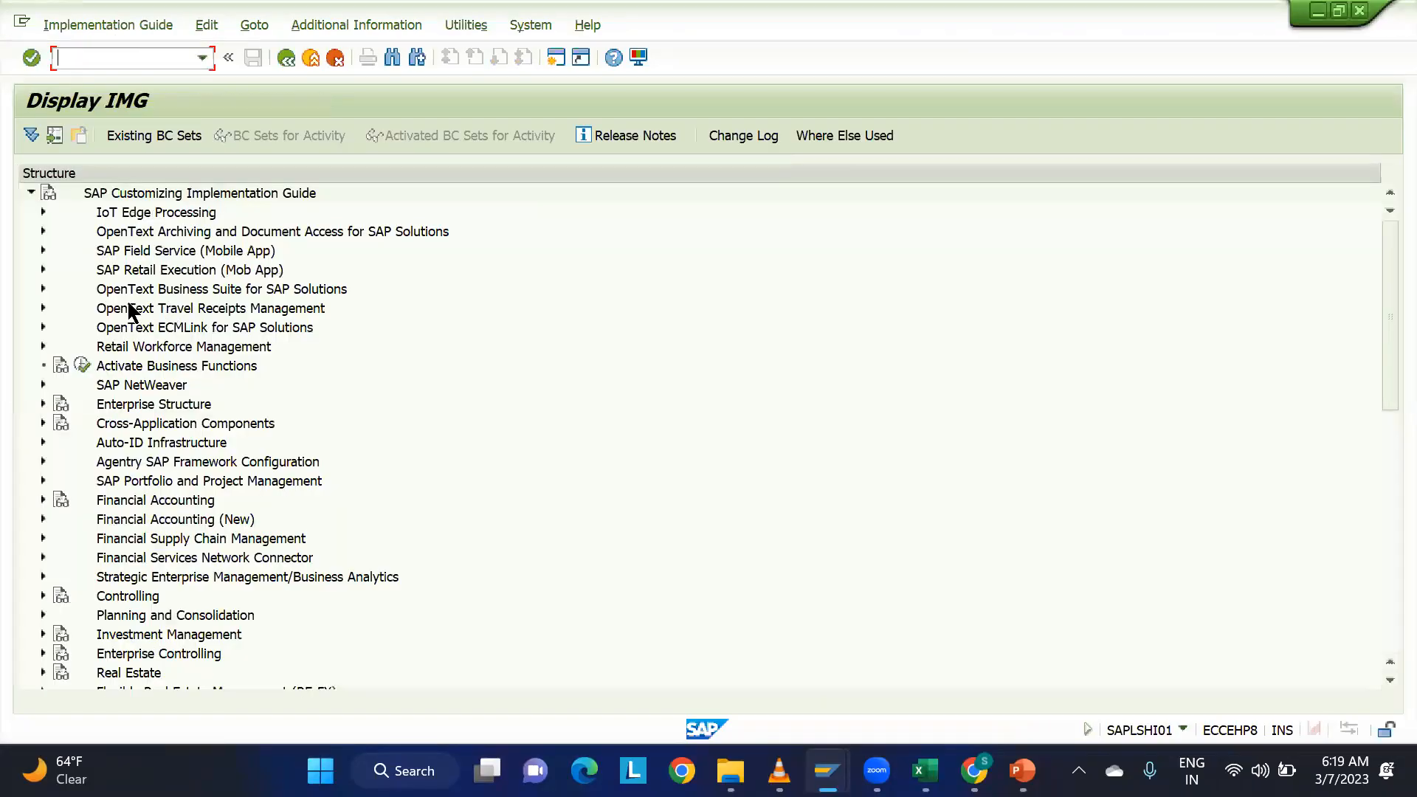
Expand Enterprise Structure > Definition > Logistics - General and open the Define Plant activity of Define, copy, delete, check plant.
left_click(42, 406)
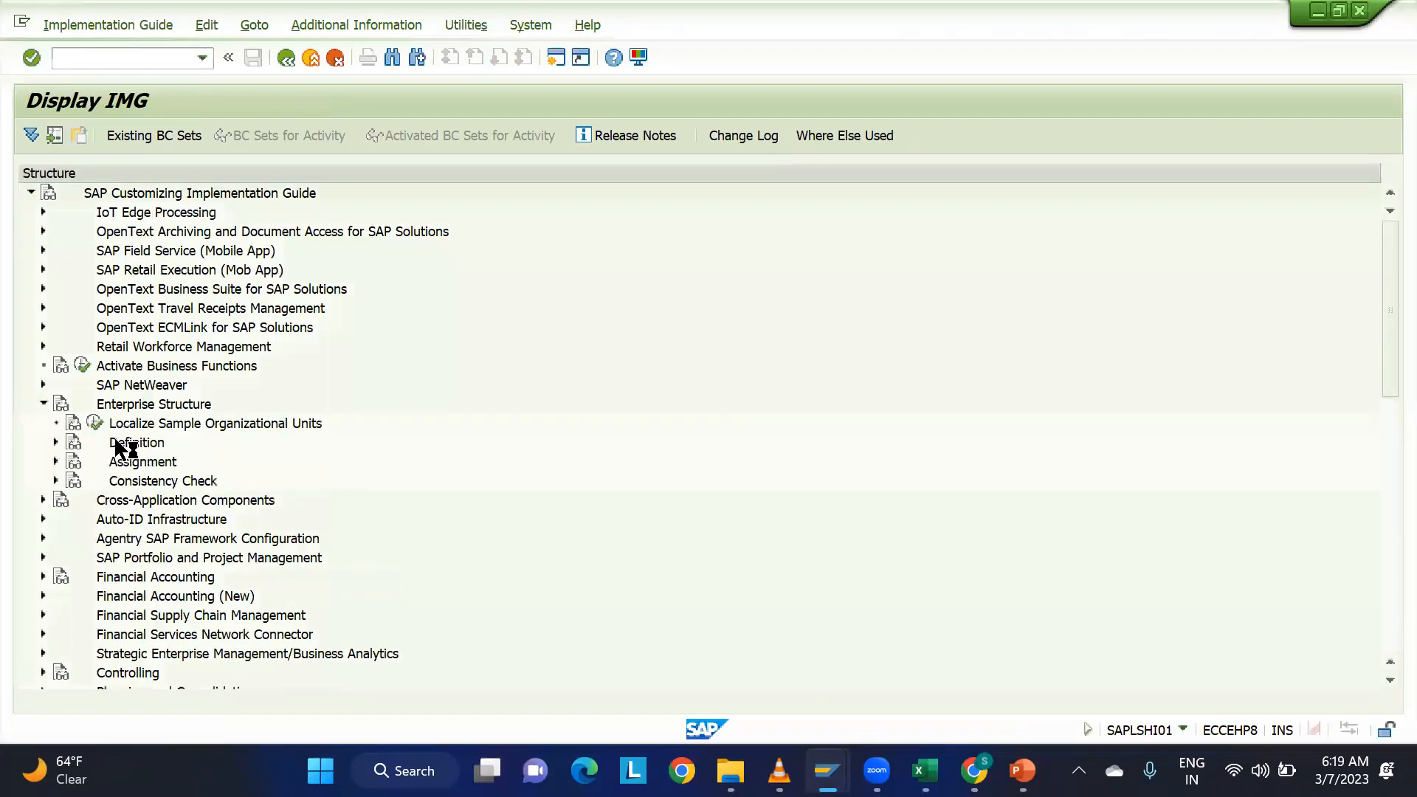
left_click(56, 443)
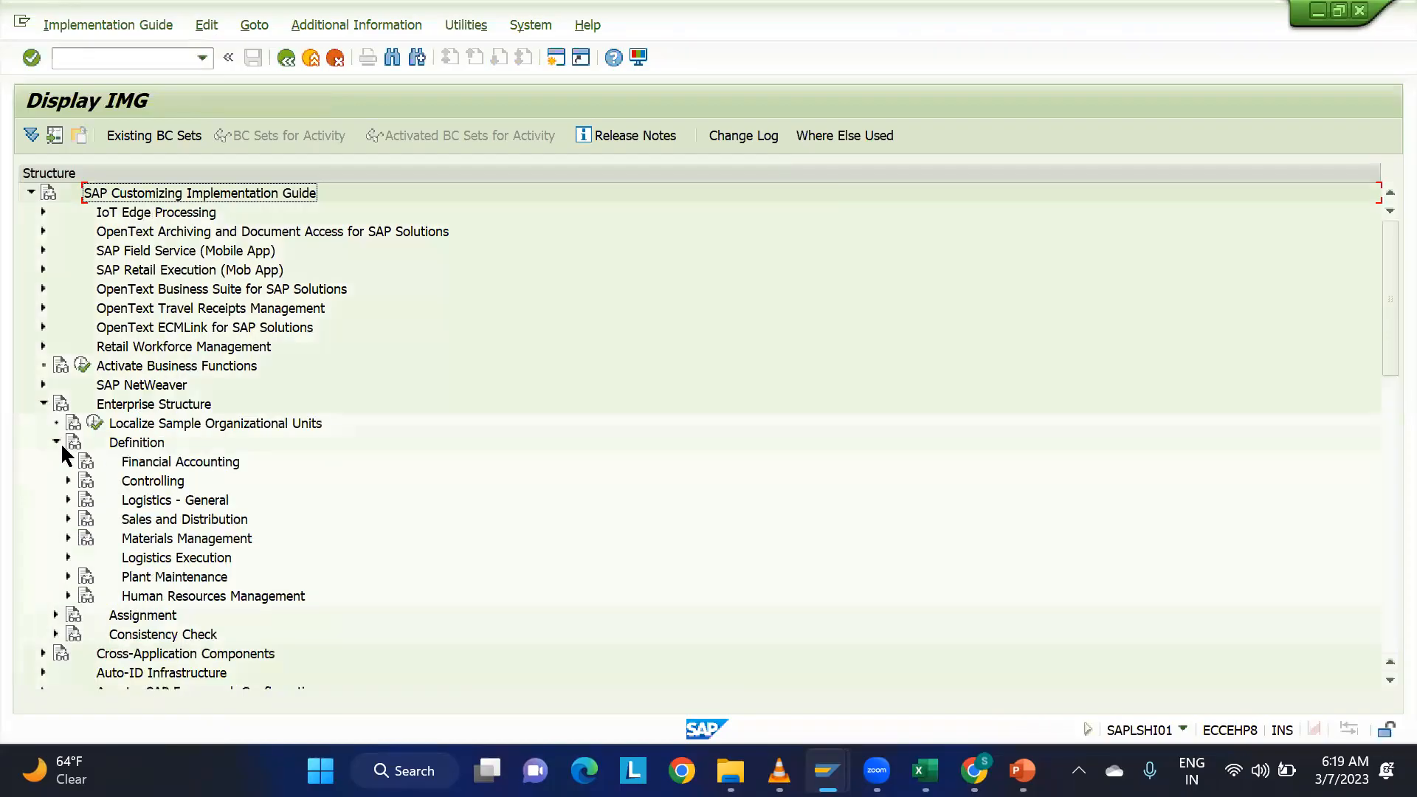
left_click(167, 508)
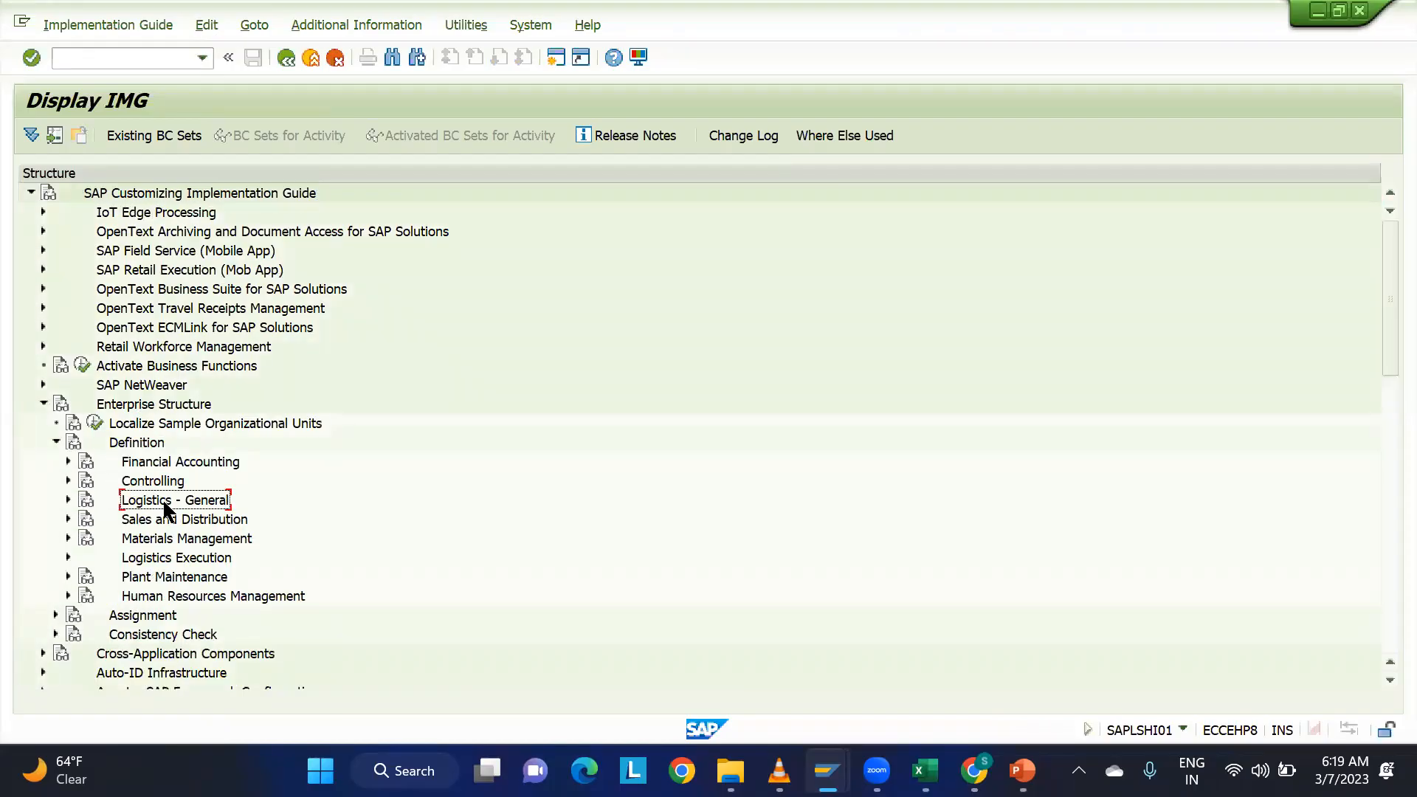
left_click(68, 501)
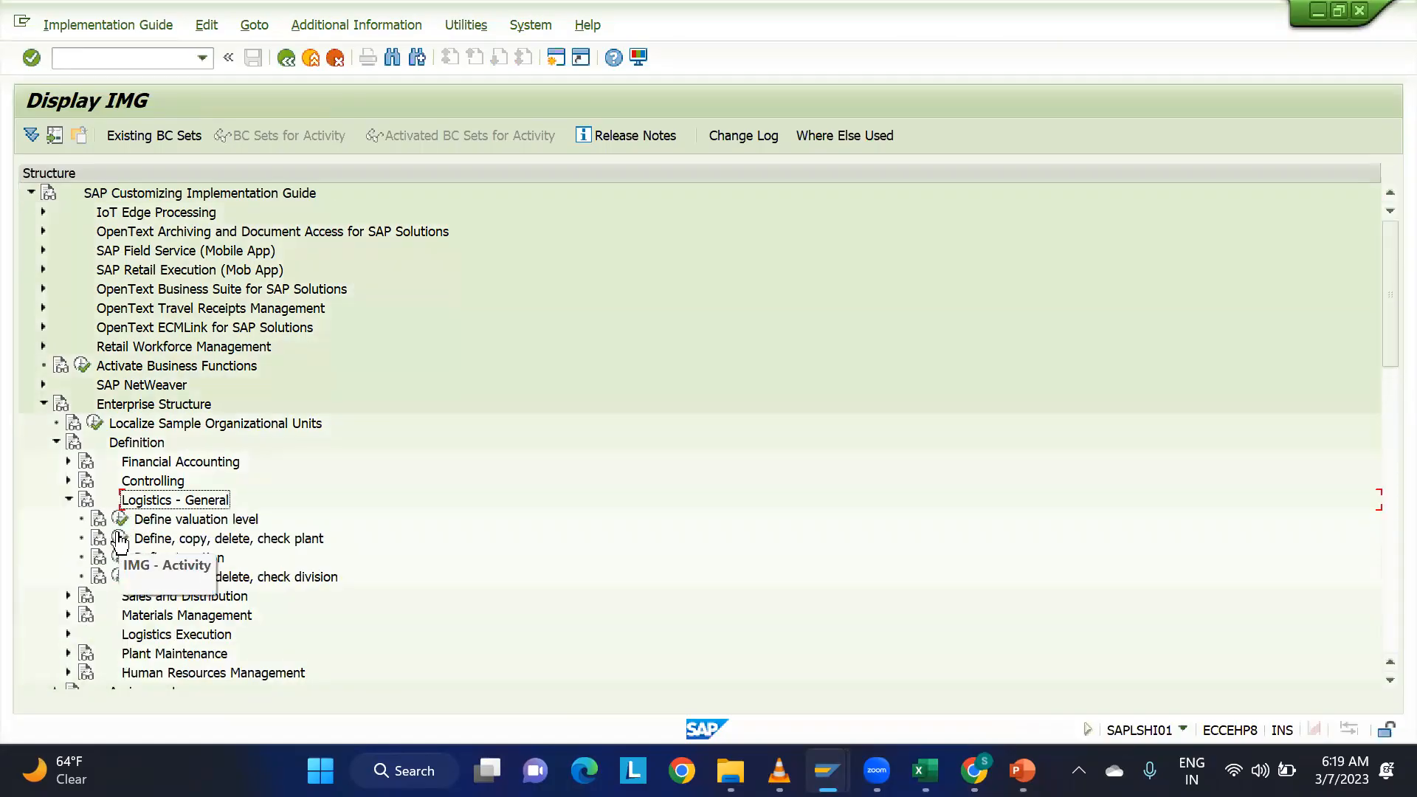
left_click(120, 539)
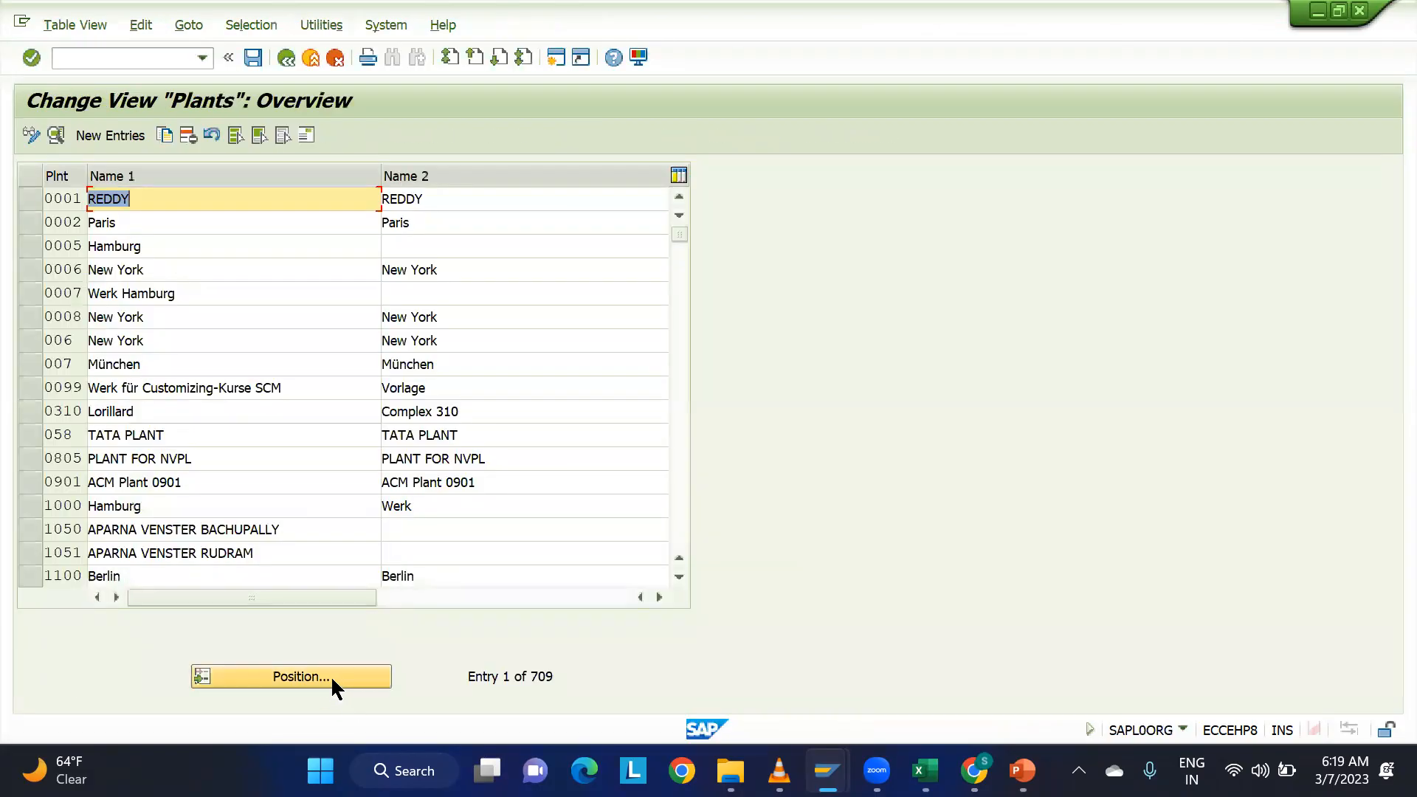
Position the plants overview on plant PLM1 and look at its entry.
left_click(331, 675)
type("plml")
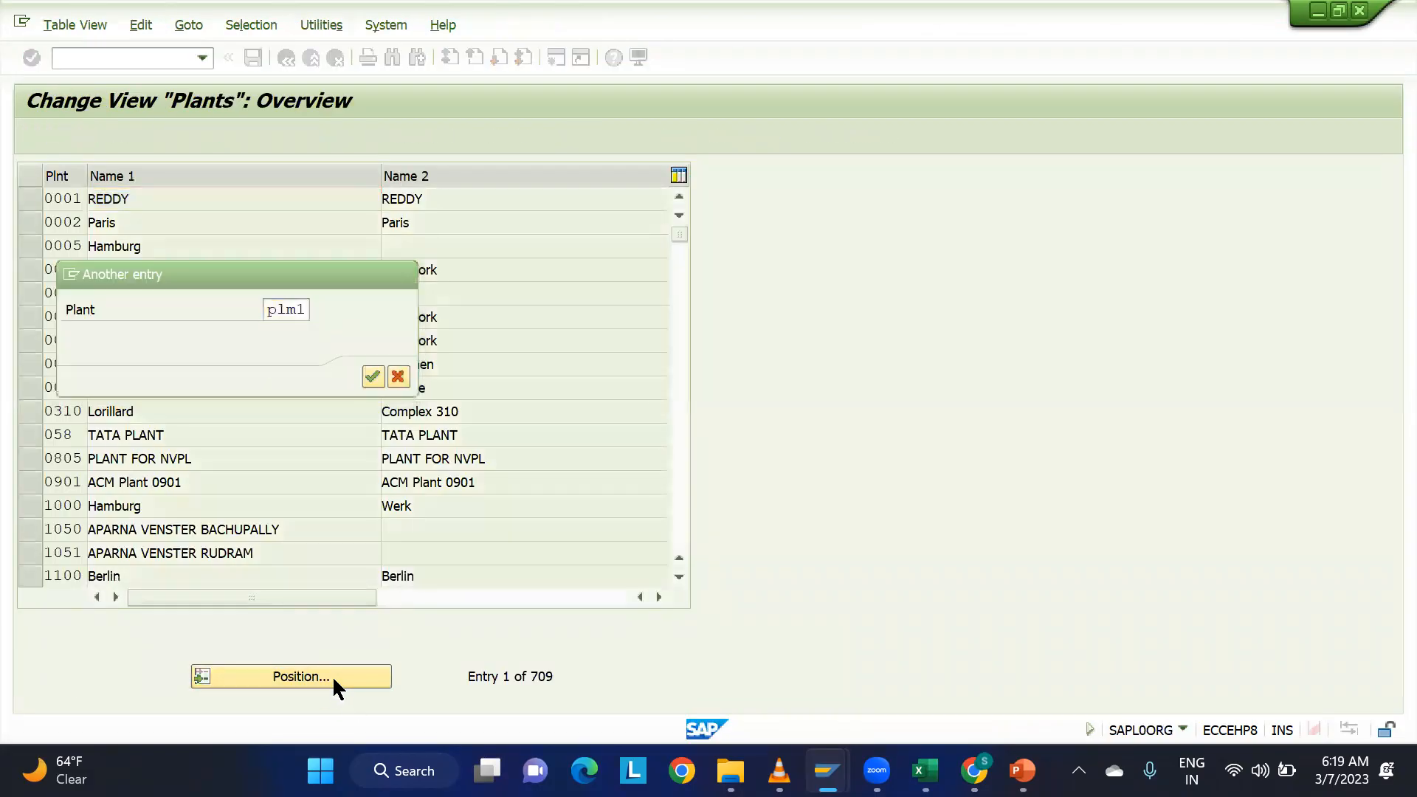
key("Return")
left_click(195, 199)
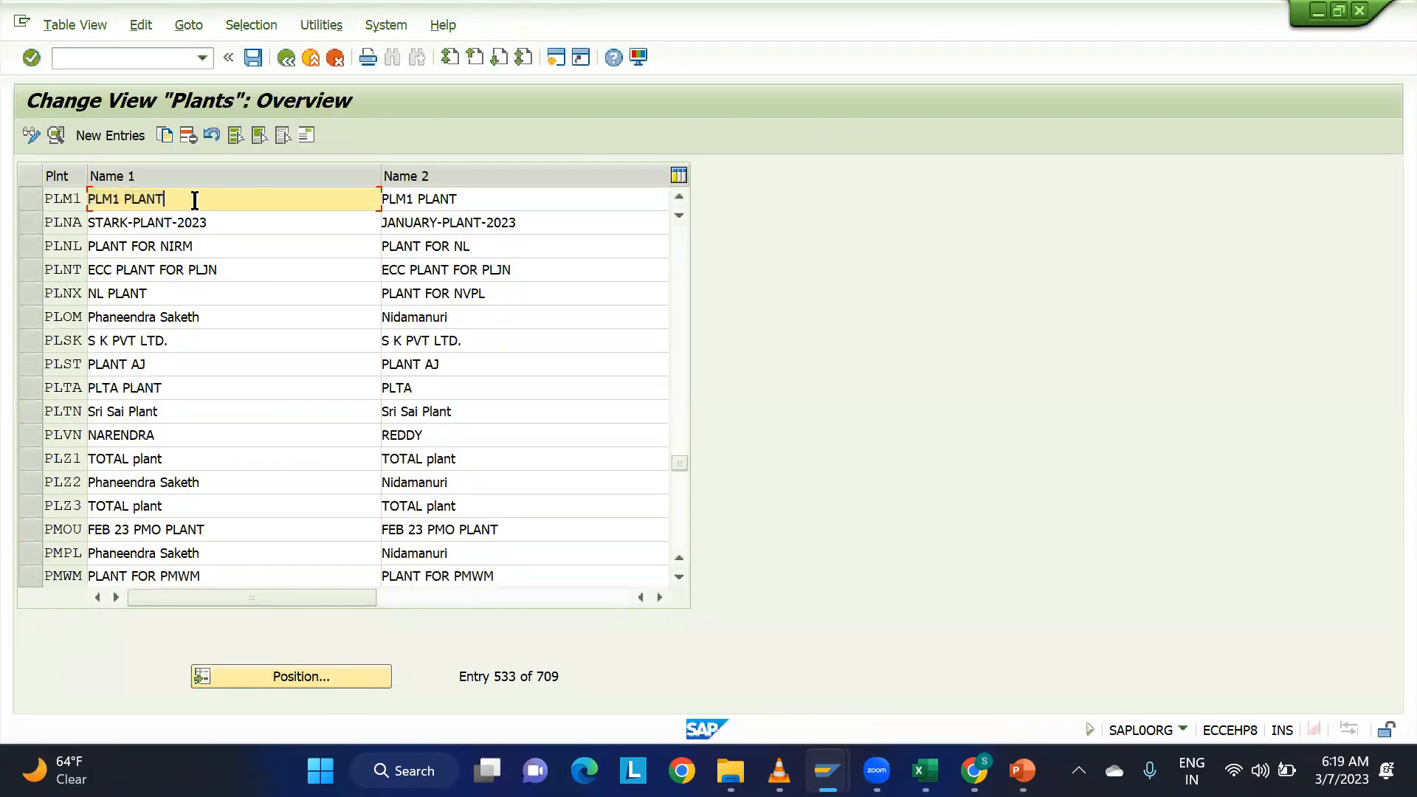
Leave the plants overview, close the activity selection and collapse the Enterprise Structure node.
left_click(288, 57)
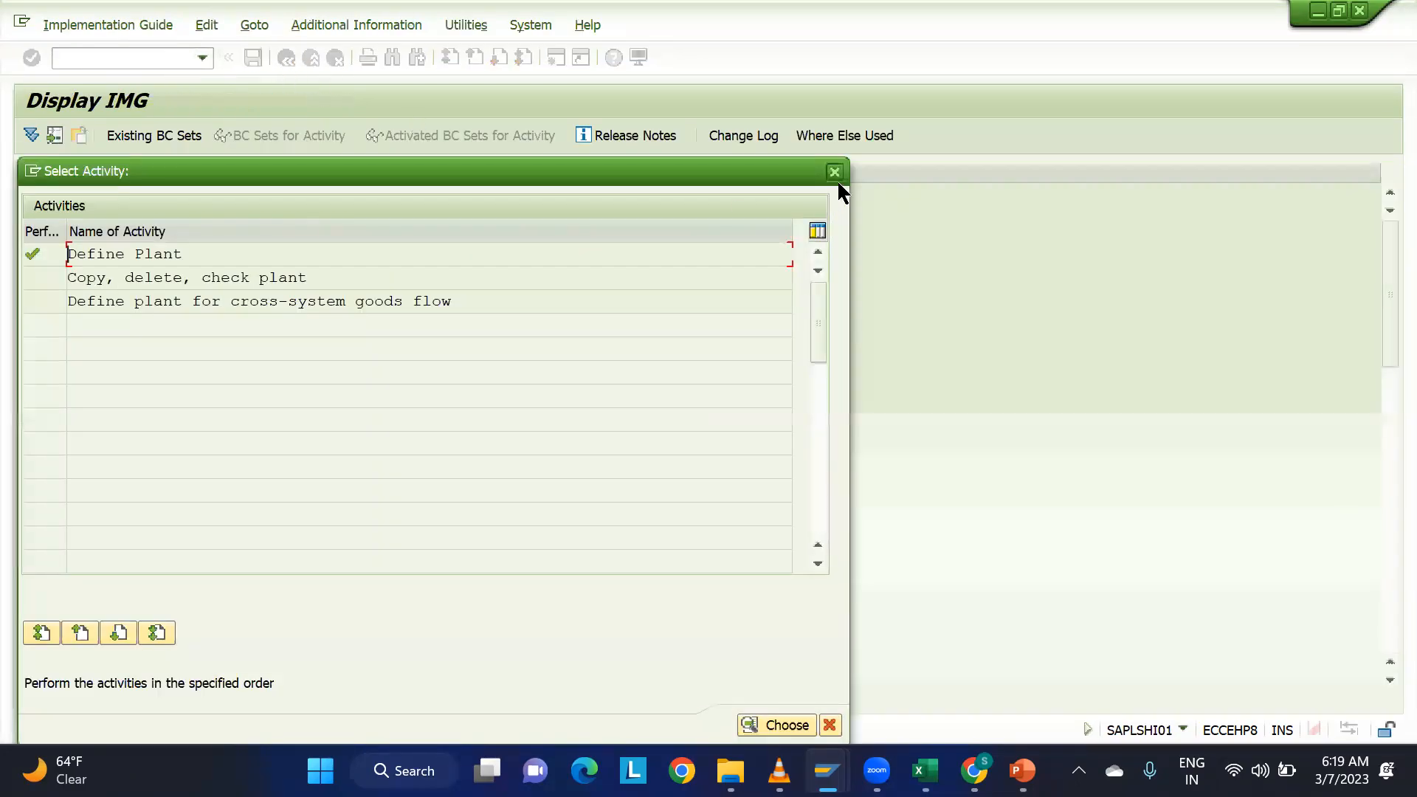
left_click(834, 173)
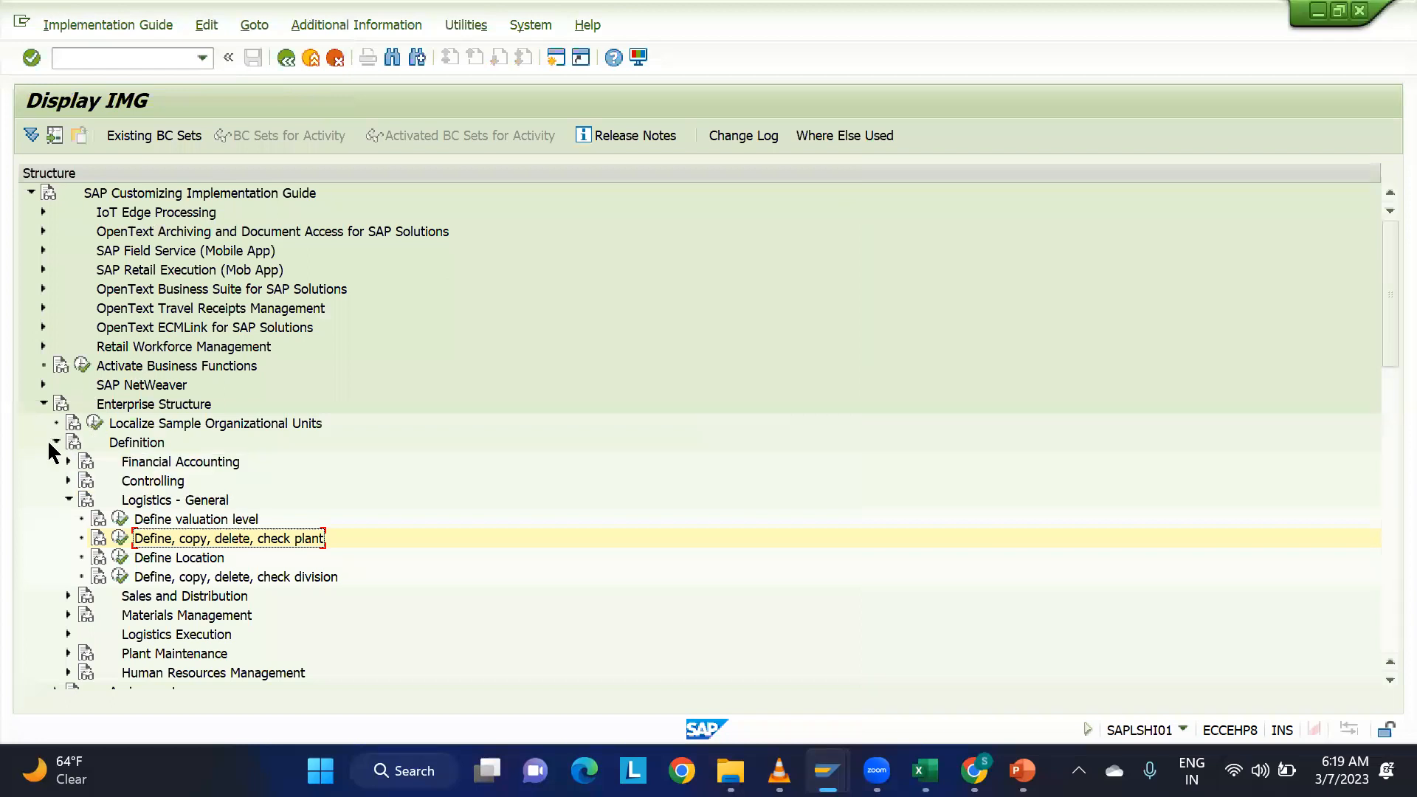
left_click(44, 403)
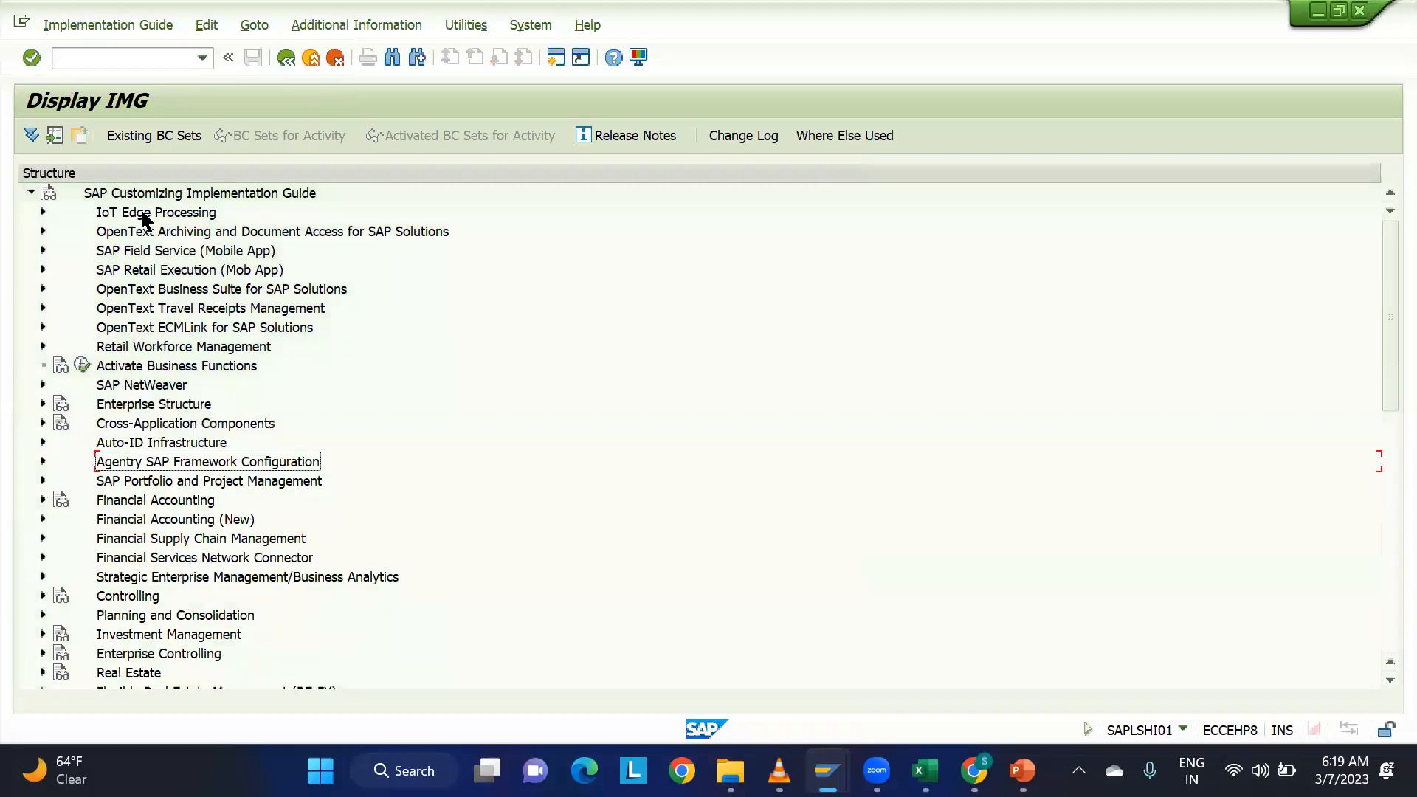
Leave the IMG and start transaction CFM1 to create an integration model.
left_click(129, 59)
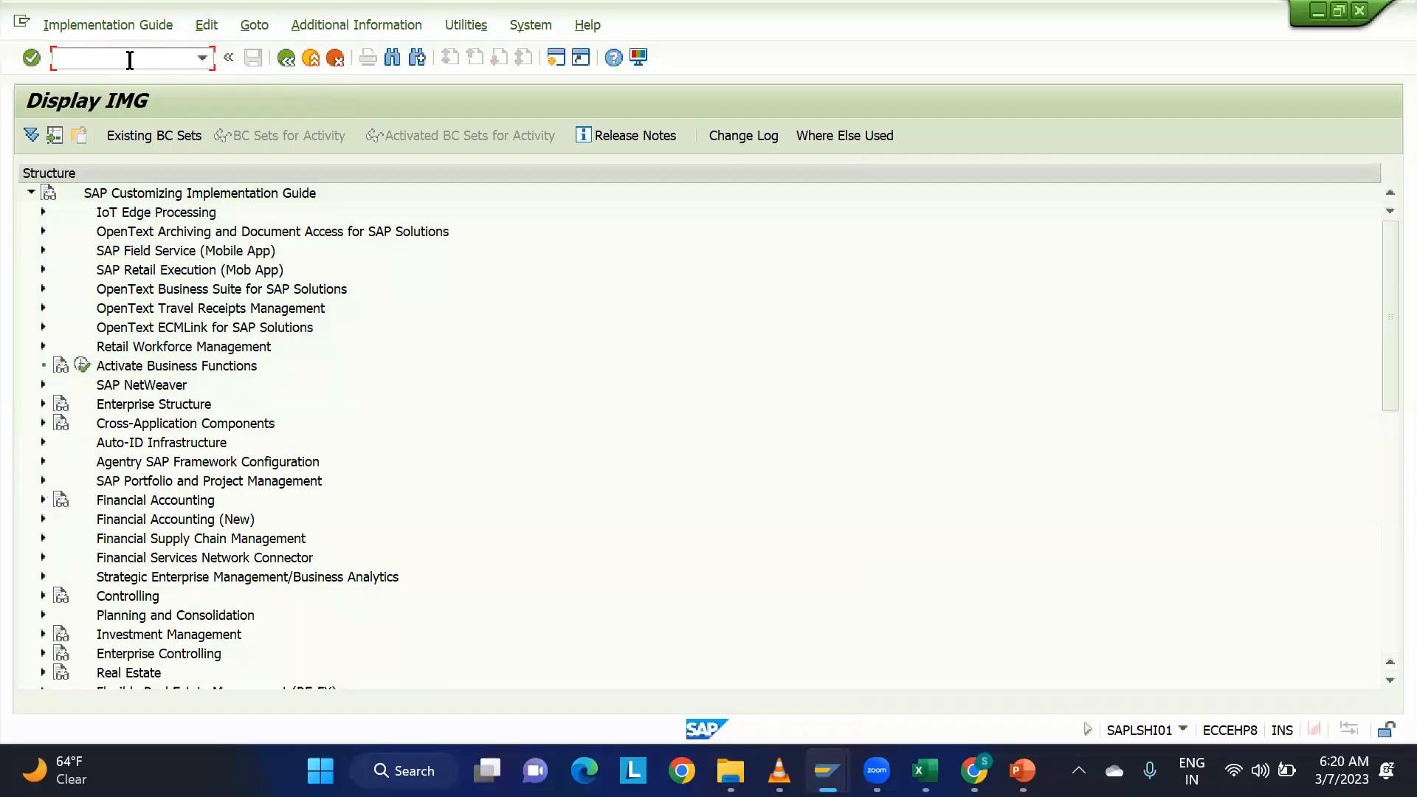
type("/n")
key("Return")
key("Caps_Lock")
type("CFM1")
key("Return")
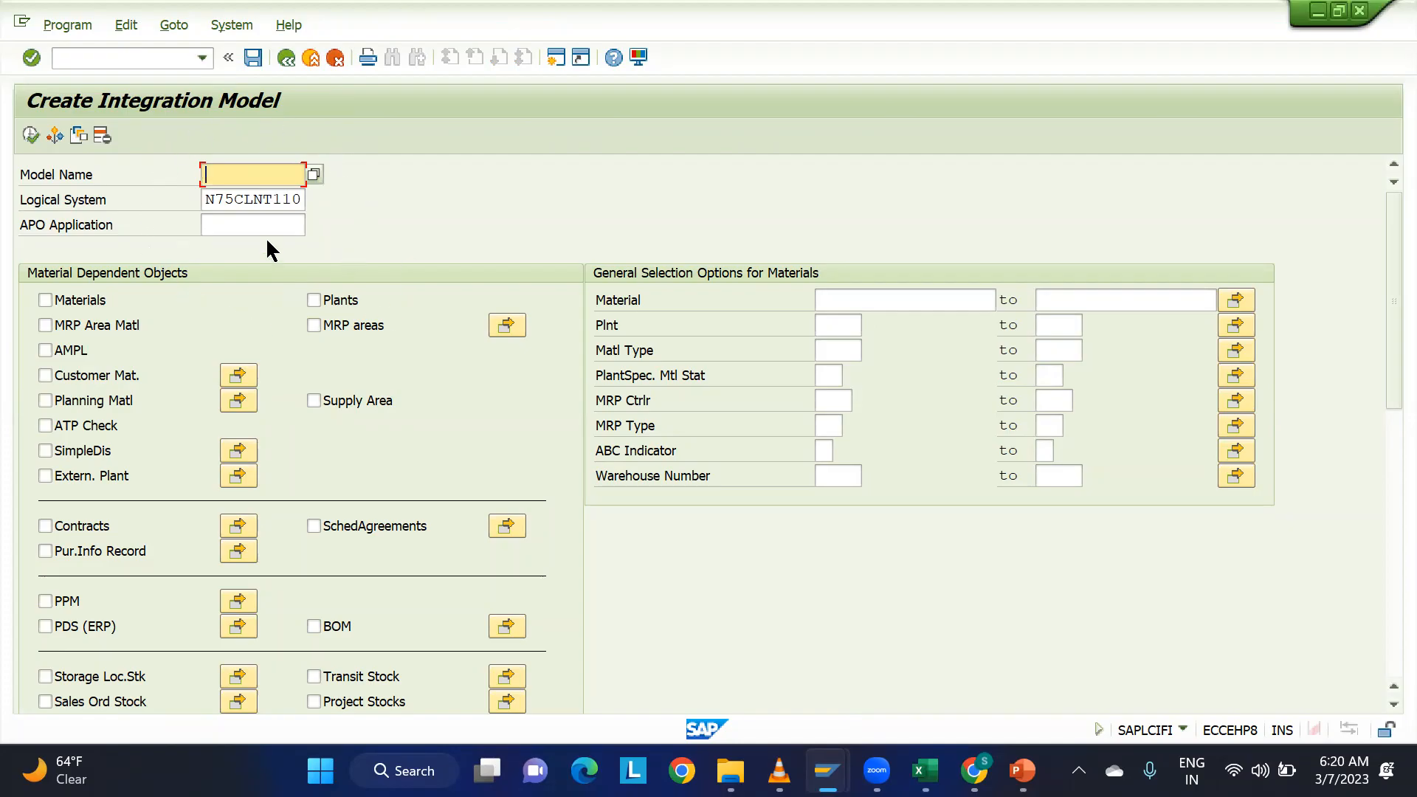
Examine the target logical system preset for the integration model.
left_click_drag(206, 200, 245, 199)
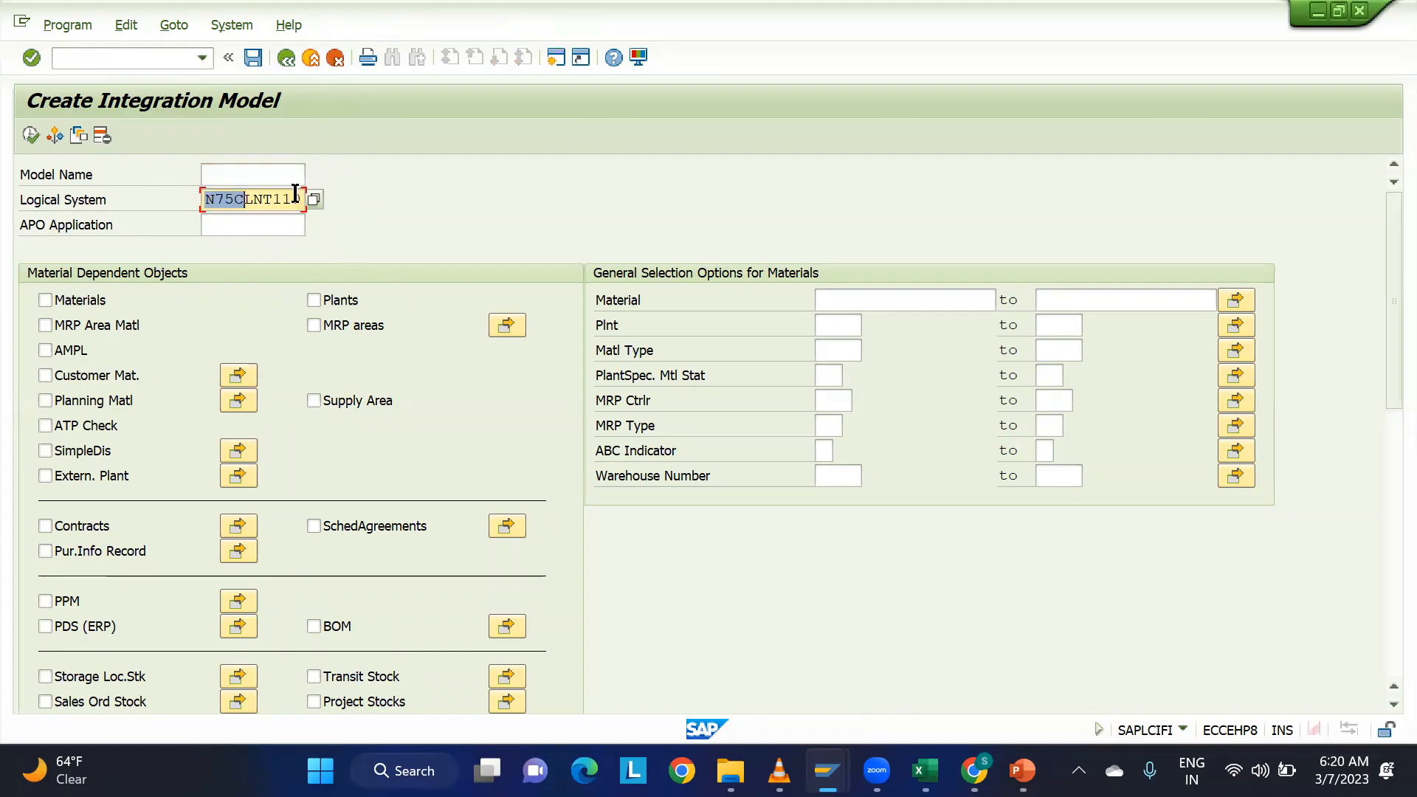
left_click(252, 200)
left_click_drag(207, 201, 260, 200)
left_click(255, 208)
Enter PLT&SP as both the model name and the APO application of the integration model.
left_click(223, 179)
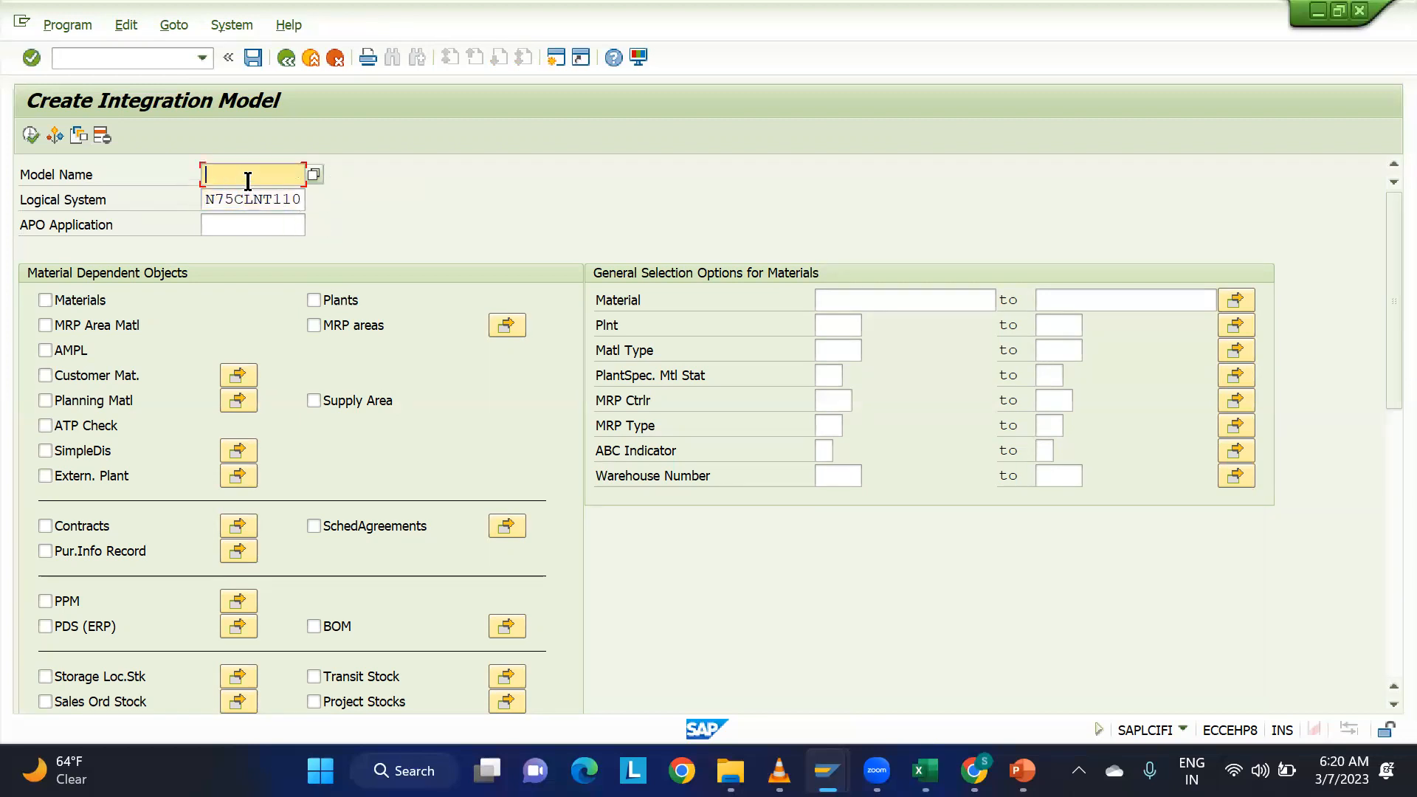
type("PLT&")
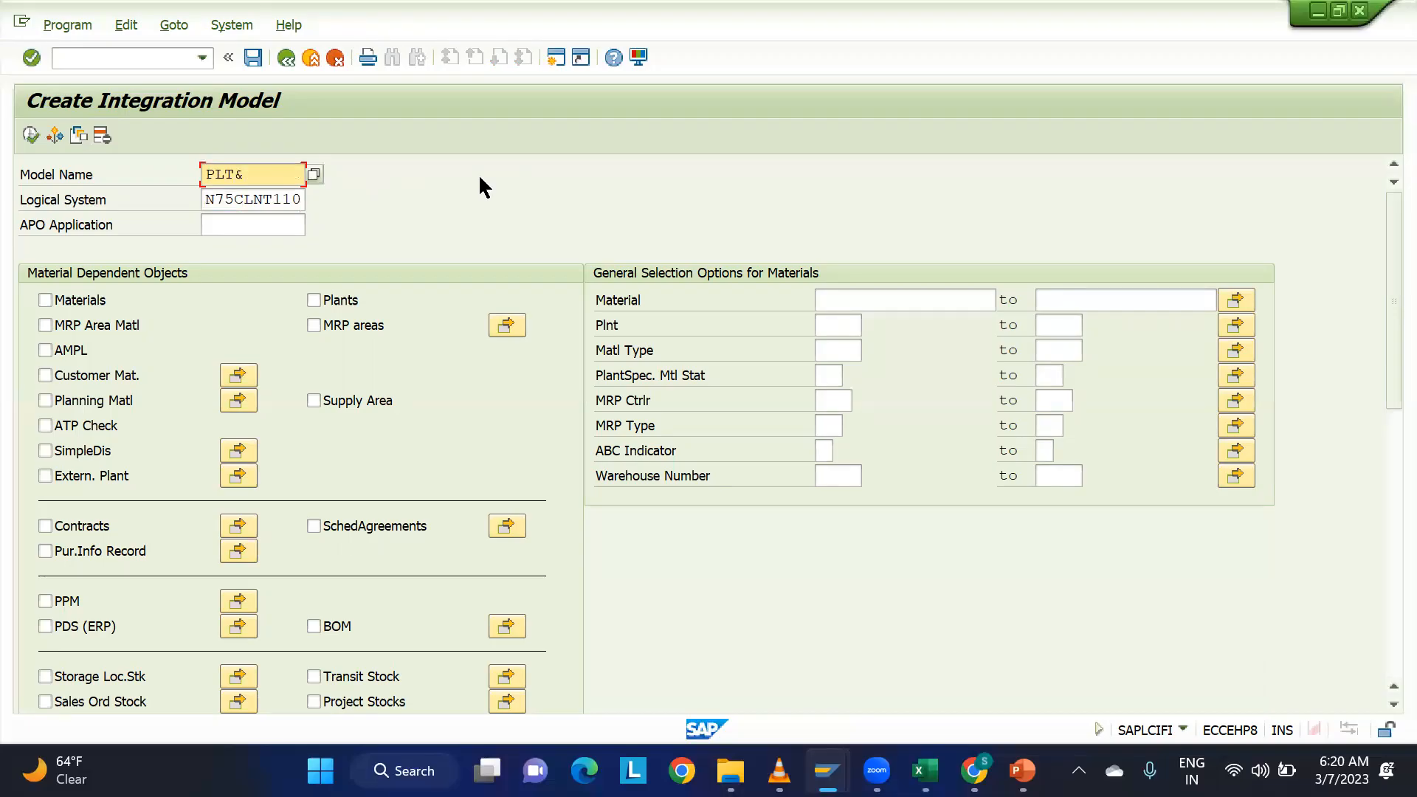
type("SP")
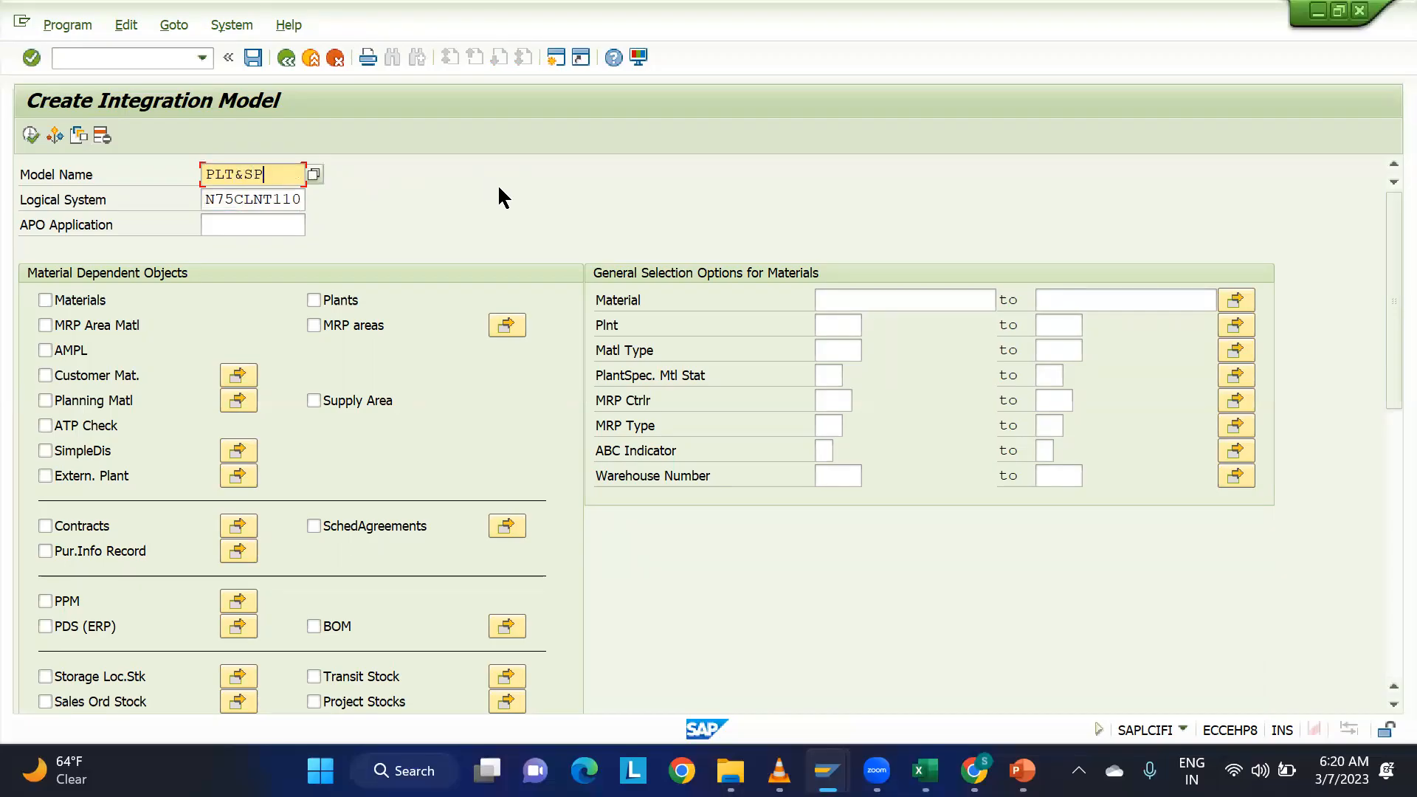
left_click(254, 218)
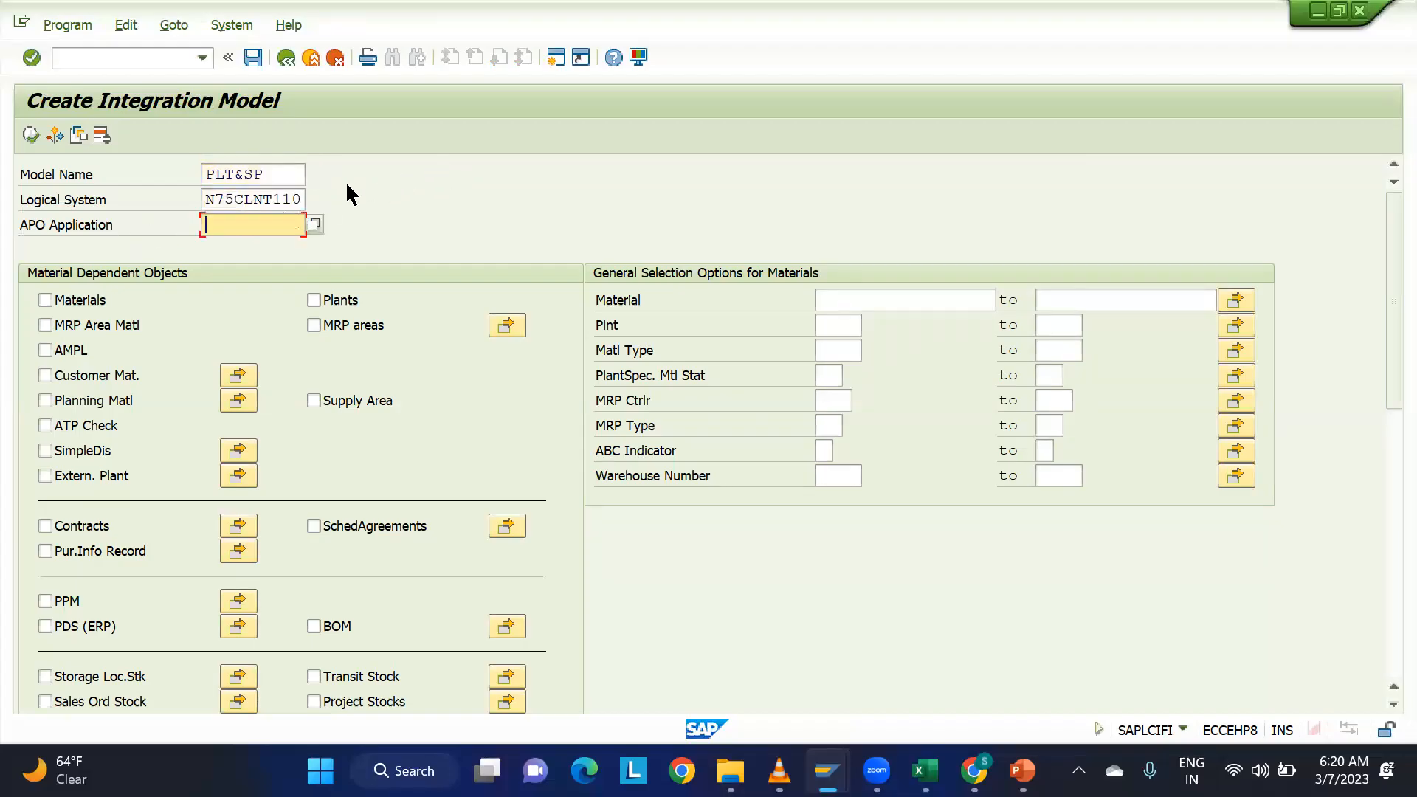
left_click_drag(268, 175, 192, 174)
key("ctrl+c")
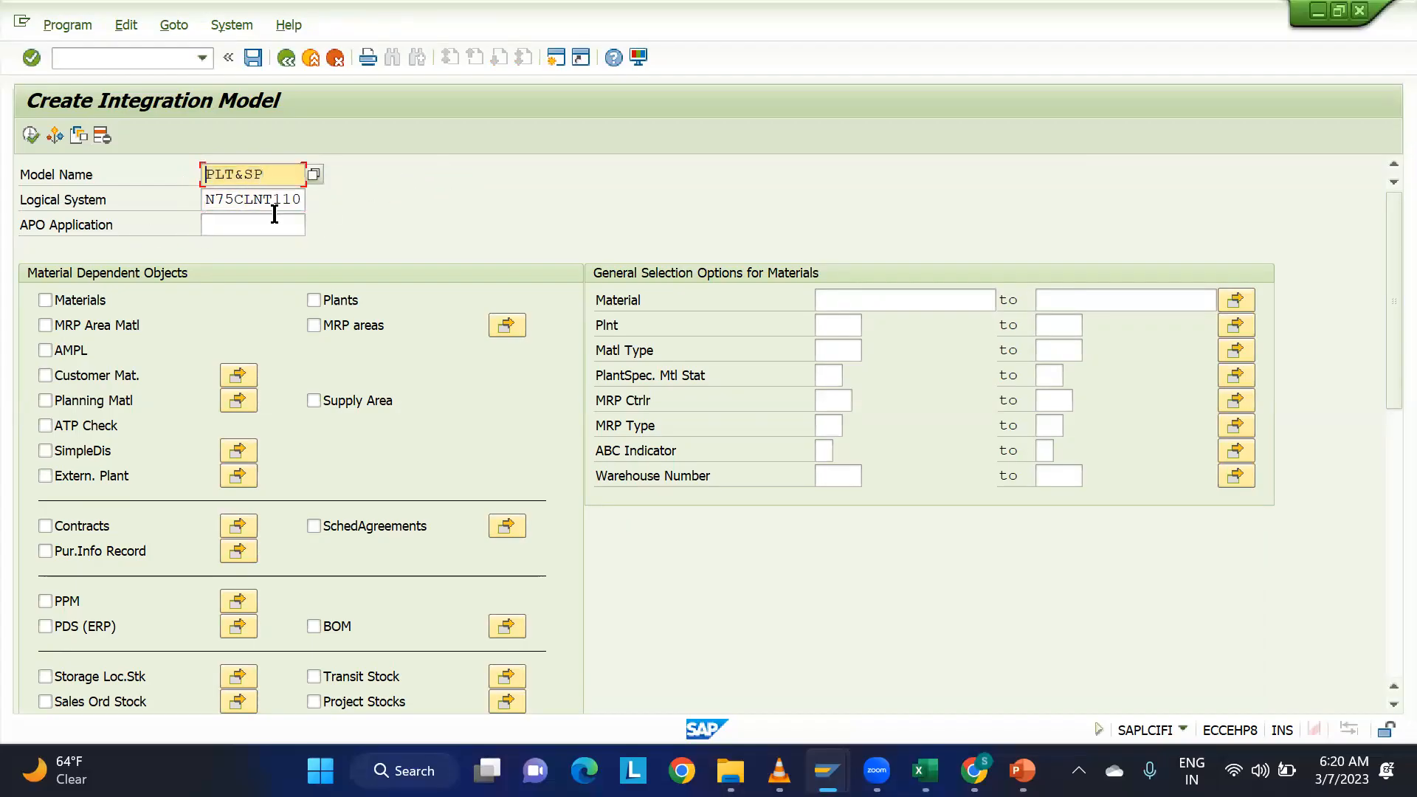
left_click(272, 223)
key("ctrl+v")
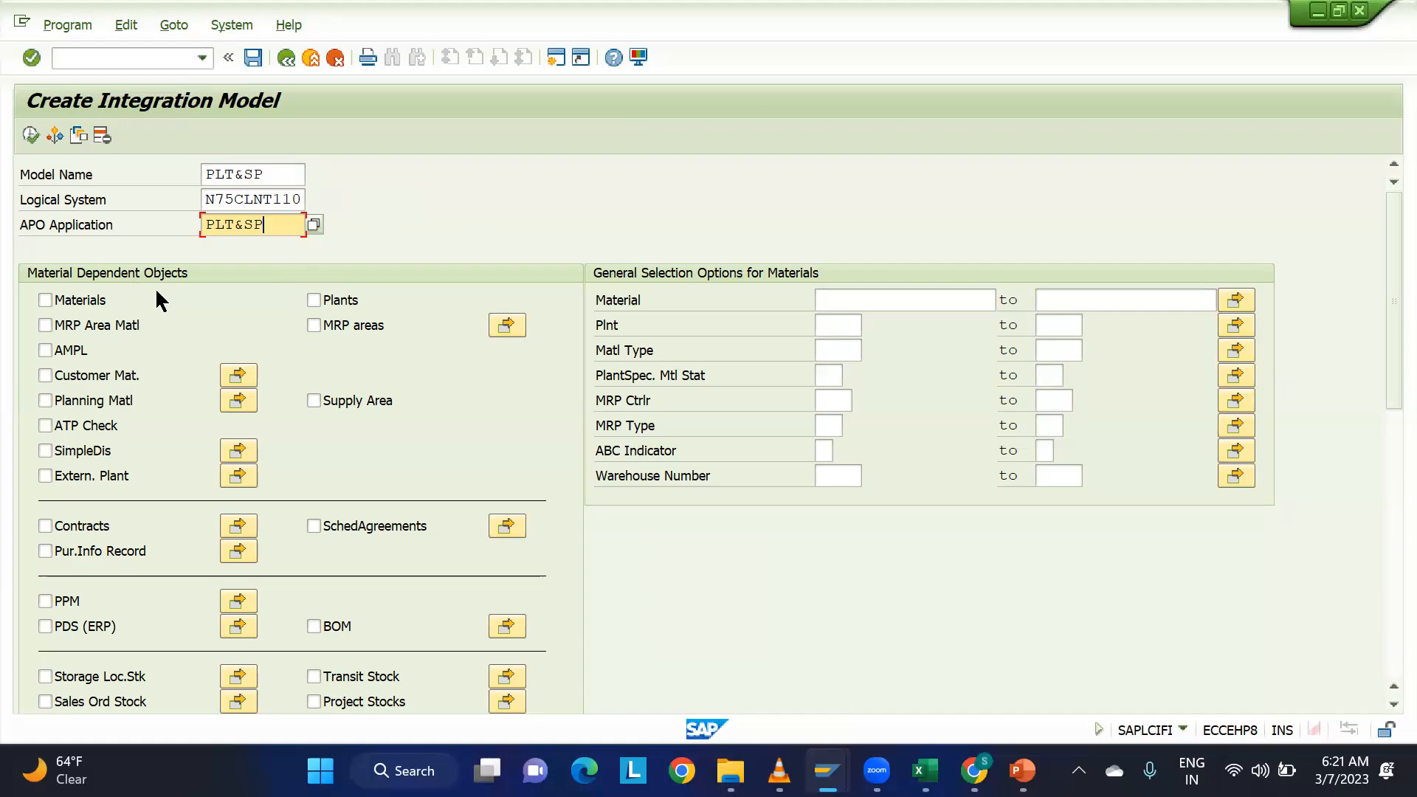
Examine the material-dependent and material-independent object types that can be included in the integration model.
scroll(157, 299, "down", 5)
scroll(159, 303, "down", 10)
scroll(160, 298, "down", 11)
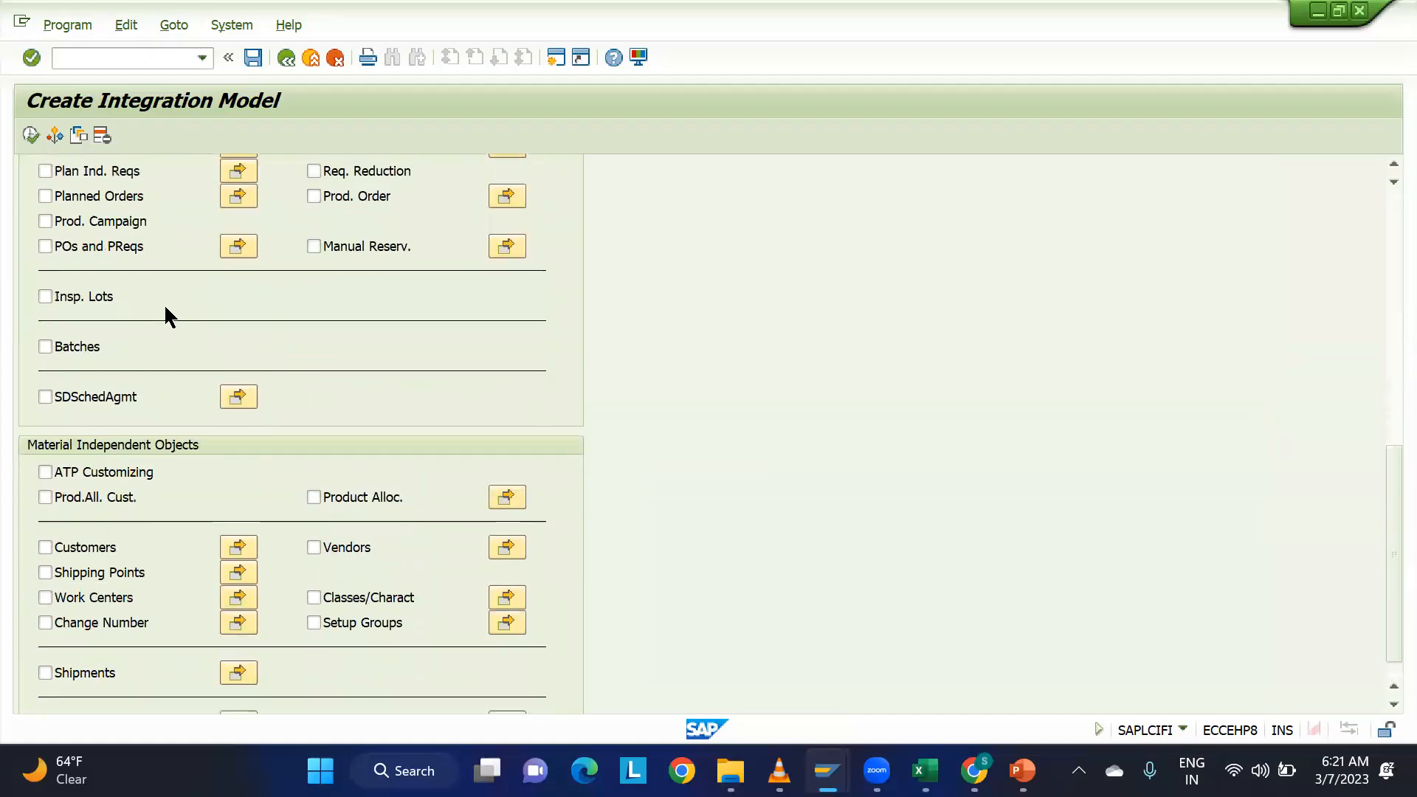
scroll(169, 313, "down", 2)
scroll(173, 316, "up", 9)
scroll(175, 317, "up", 15)
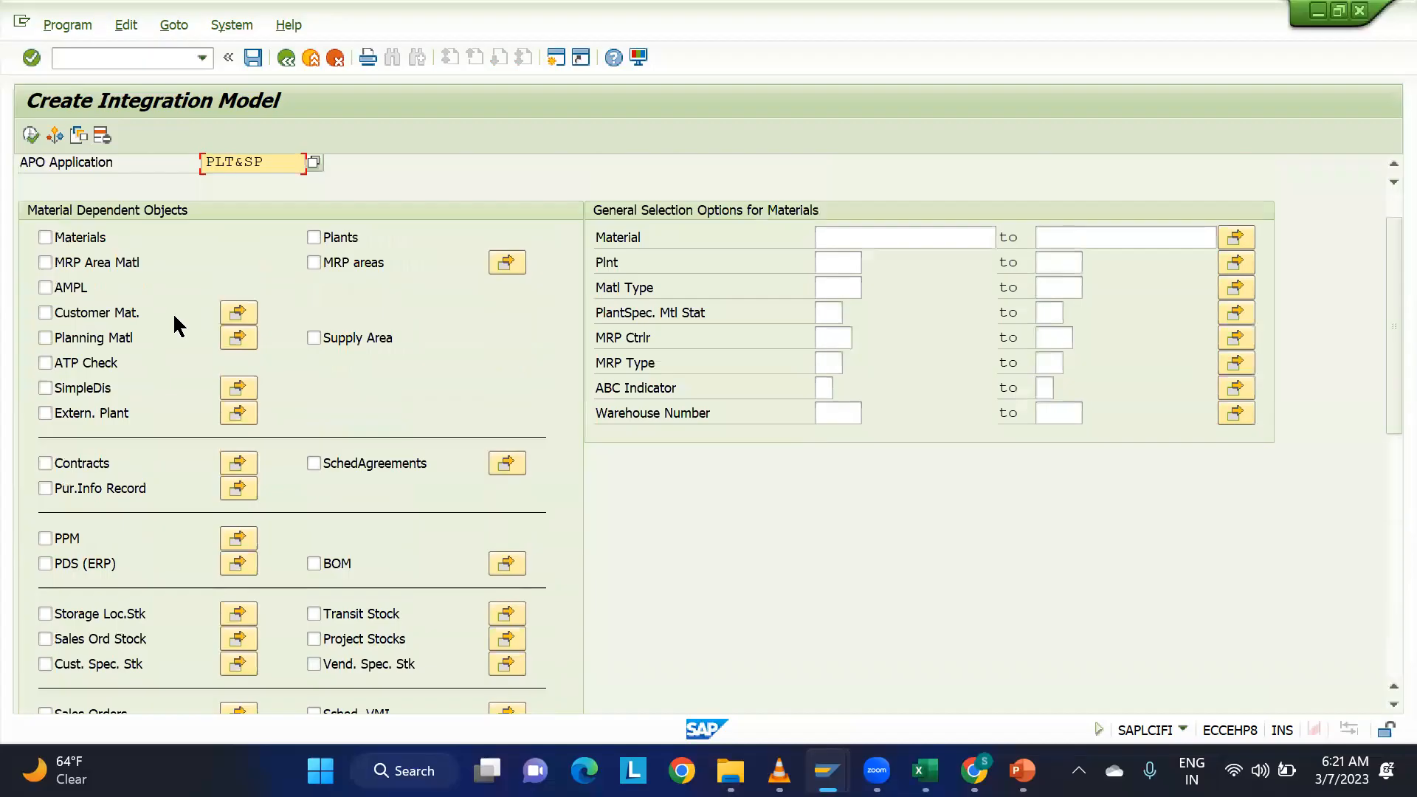
scroll(173, 312, "up", 2)
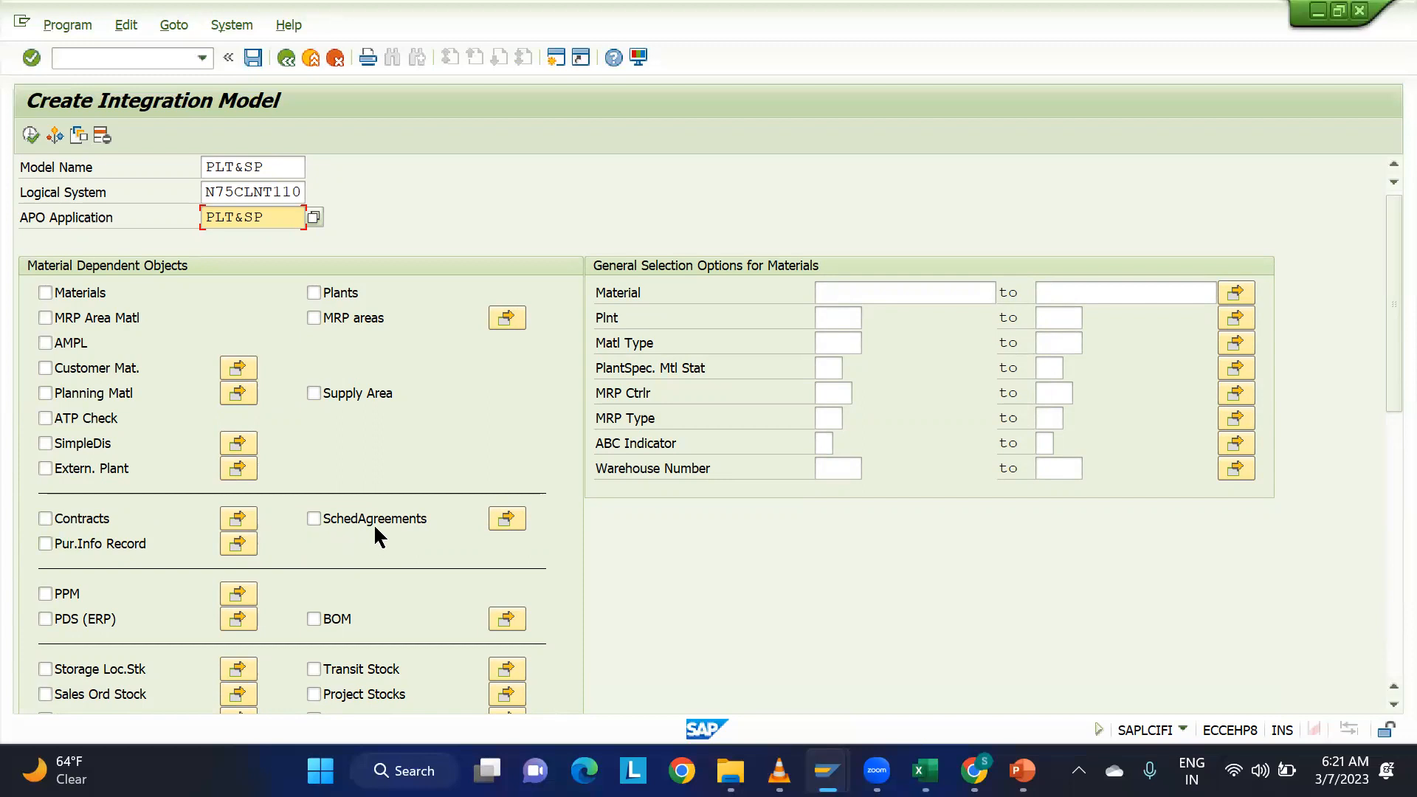
scroll(272, 519, "down", 1)
scroll(270, 516, "down", 5)
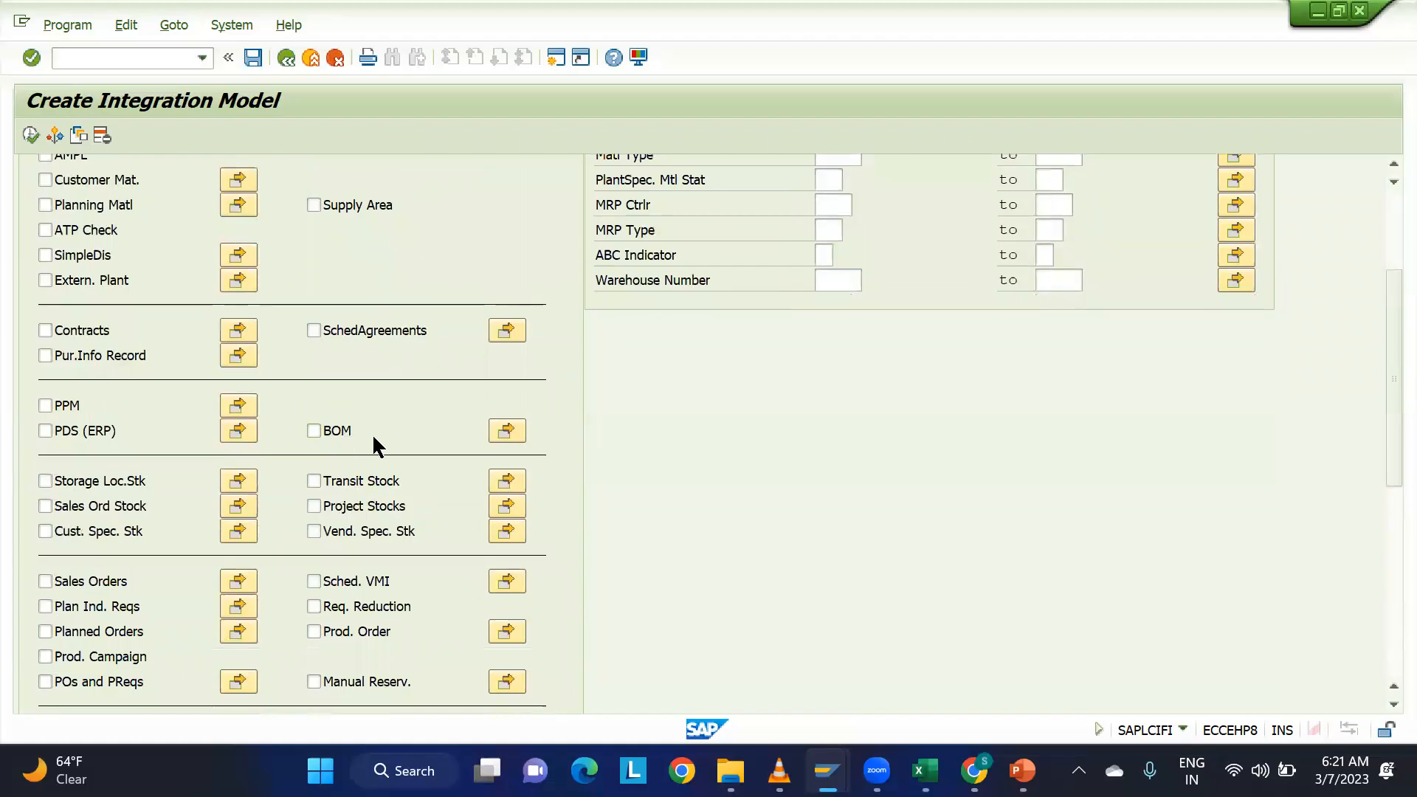
Compare the material-dependent object types with the material-independent ones offered for the integration model.
scroll(372, 432, "down", 7)
scroll(376, 445, "down", 2)
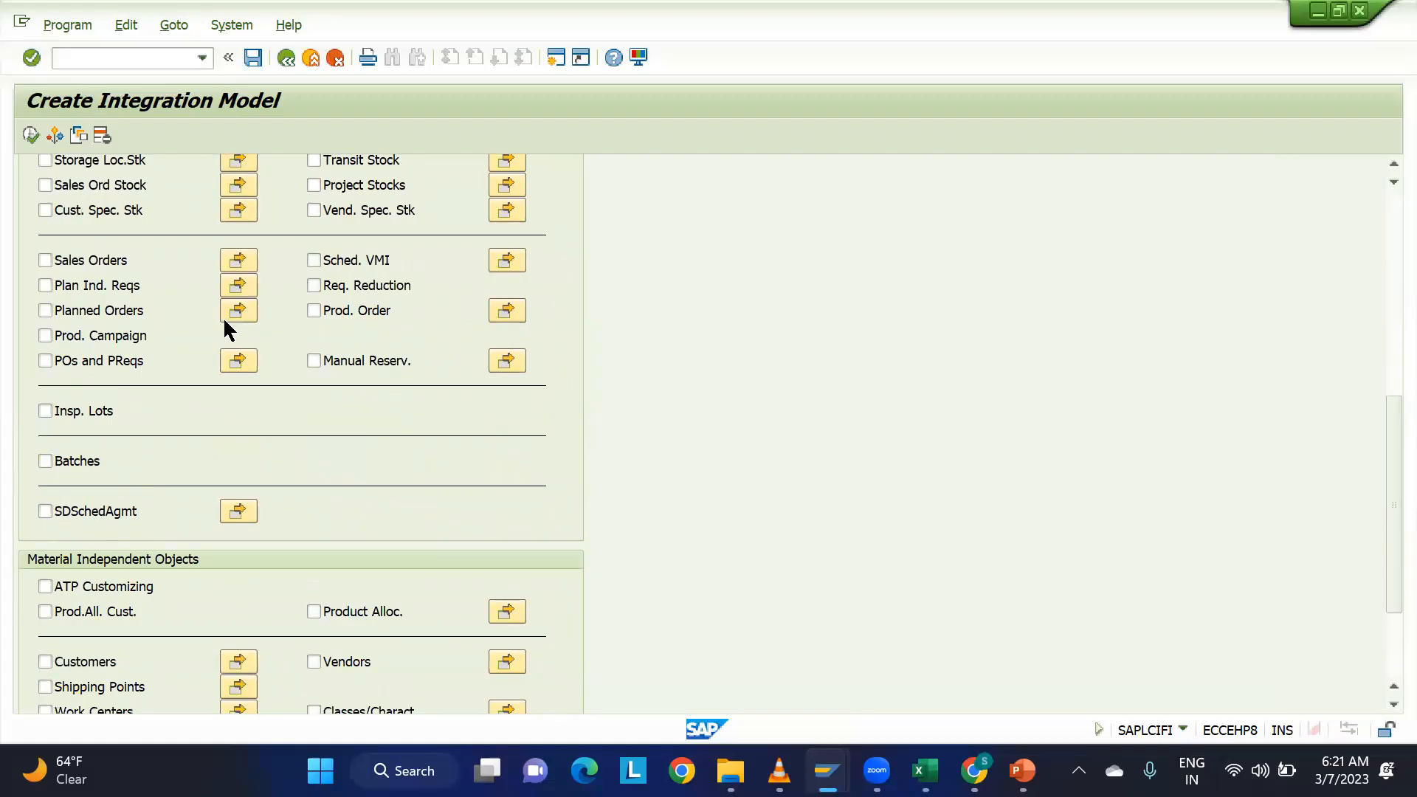
scroll(235, 354, "up", 10)
scroll(235, 357, "up", 4)
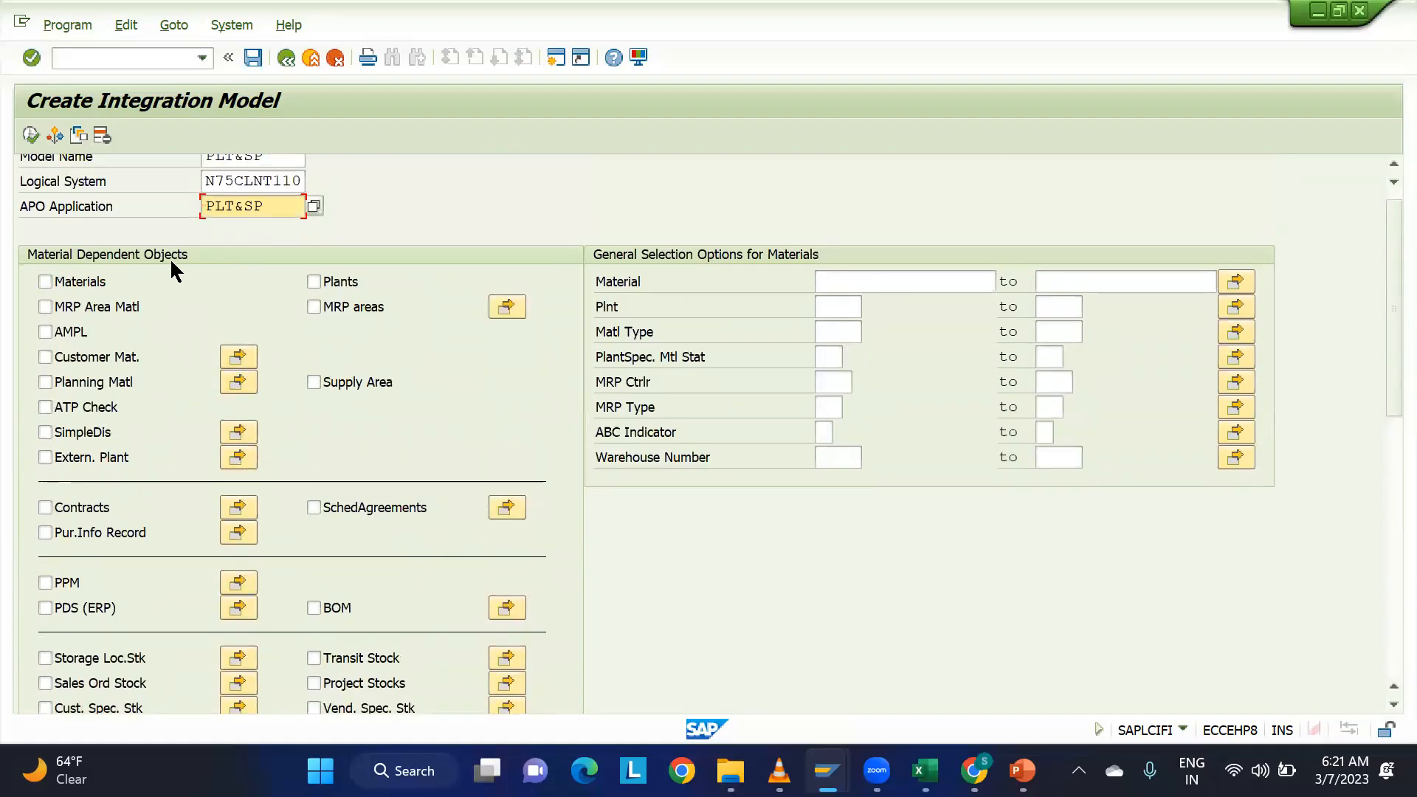
left_click_drag(1380, 307, 1381, 582)
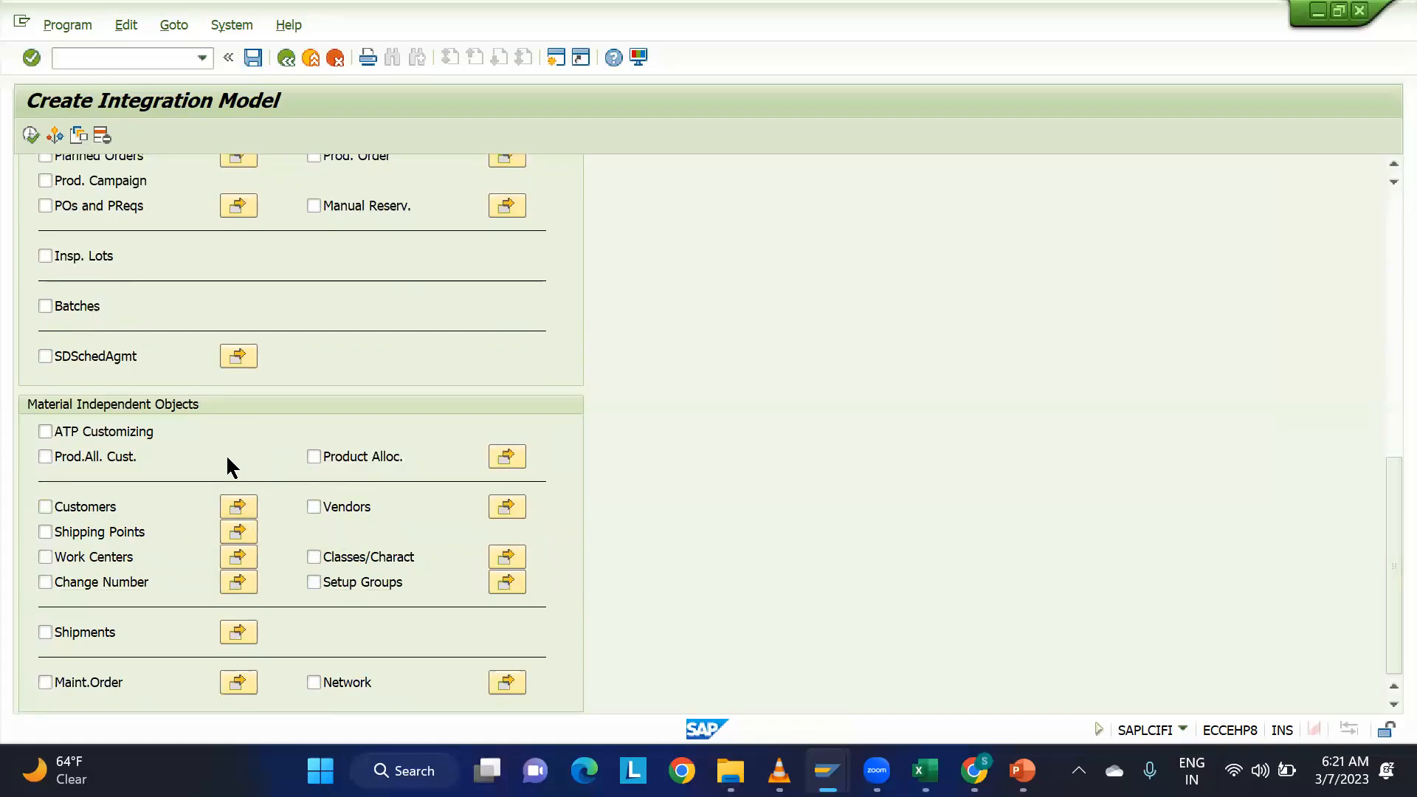
left_click_drag(1381, 517, 1381, 213)
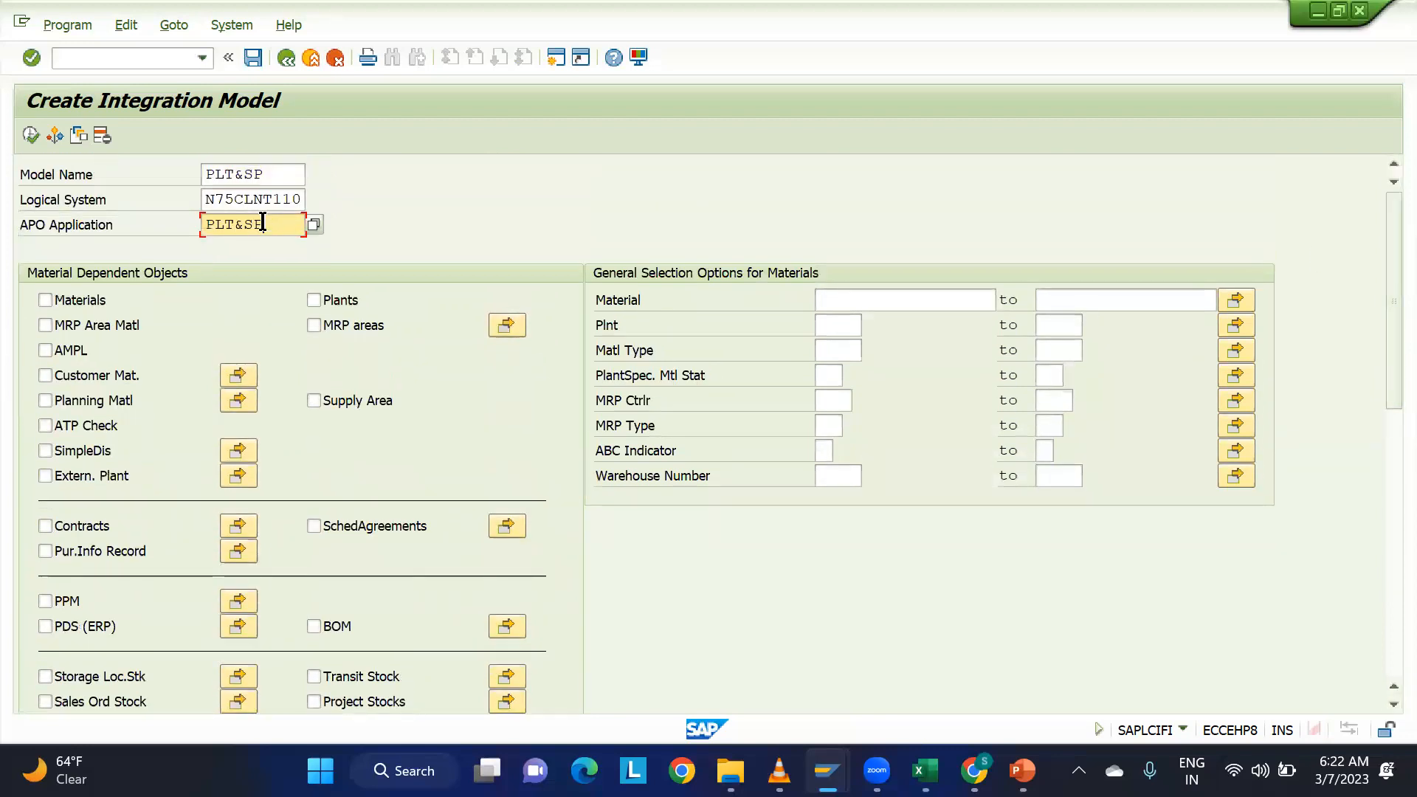
Confirm the model header entries and include Plants as an object type in the integration model.
key("Return")
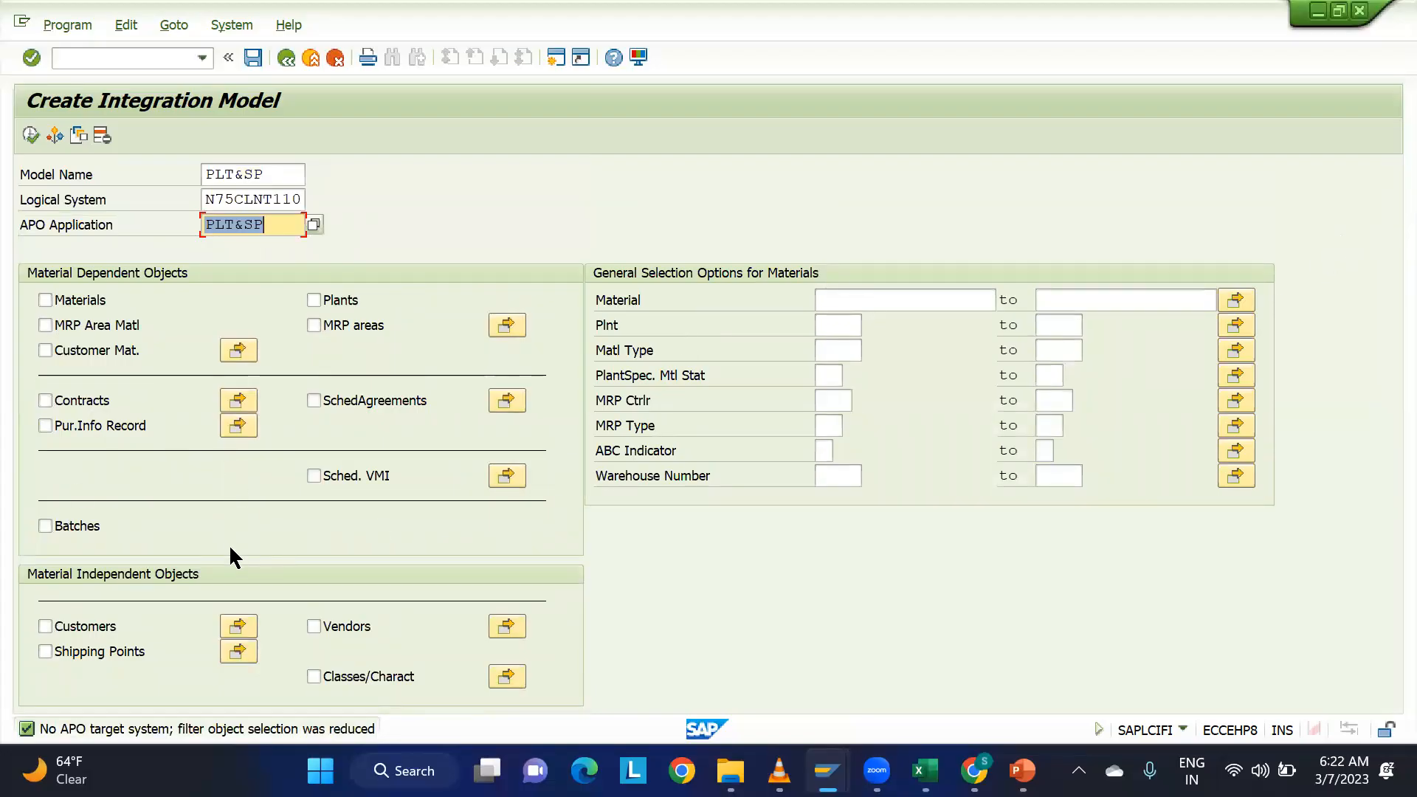
left_click(314, 301)
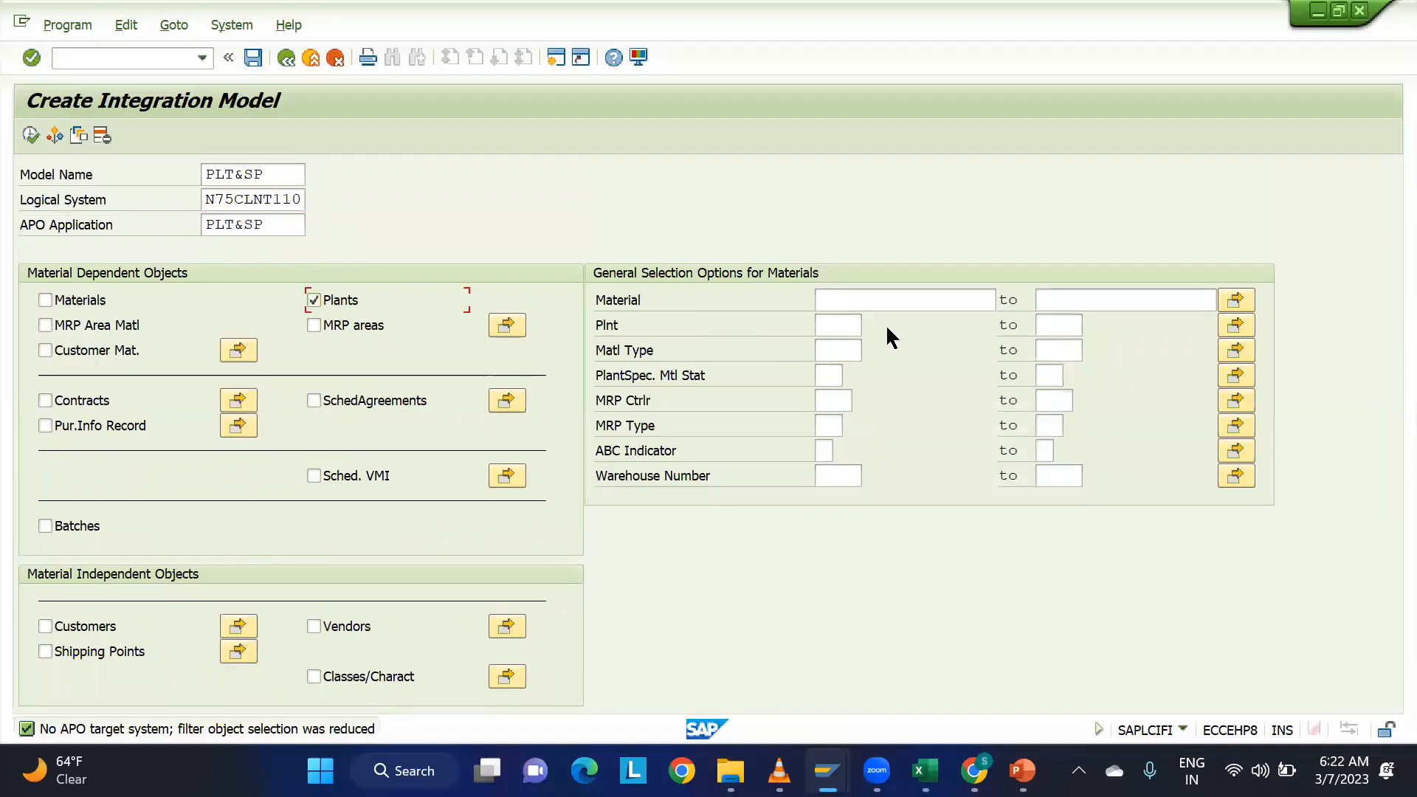
left_click(847, 323)
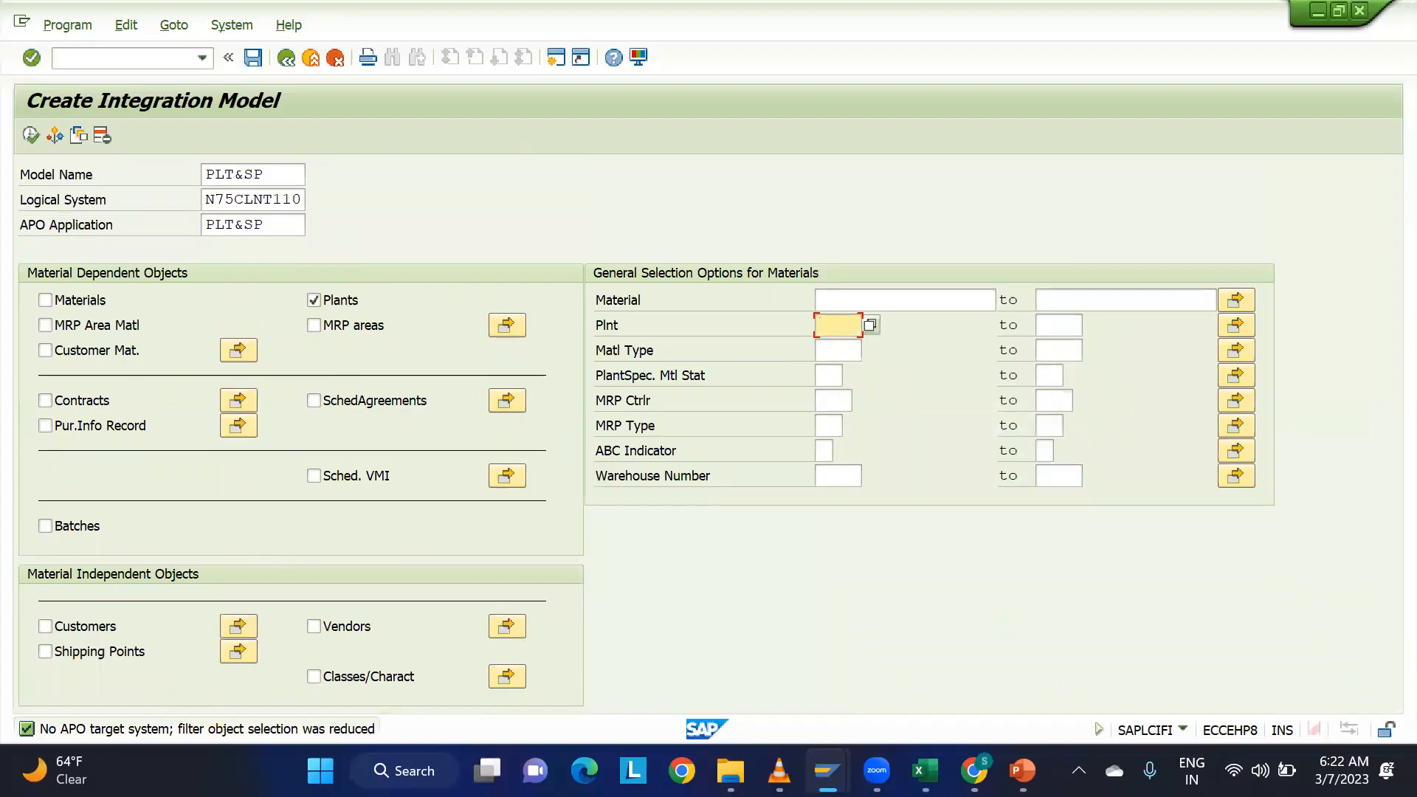
Switch to the EWM session and leave the IMG for the SAP Easy Access screen.
mouse_move(827, 770)
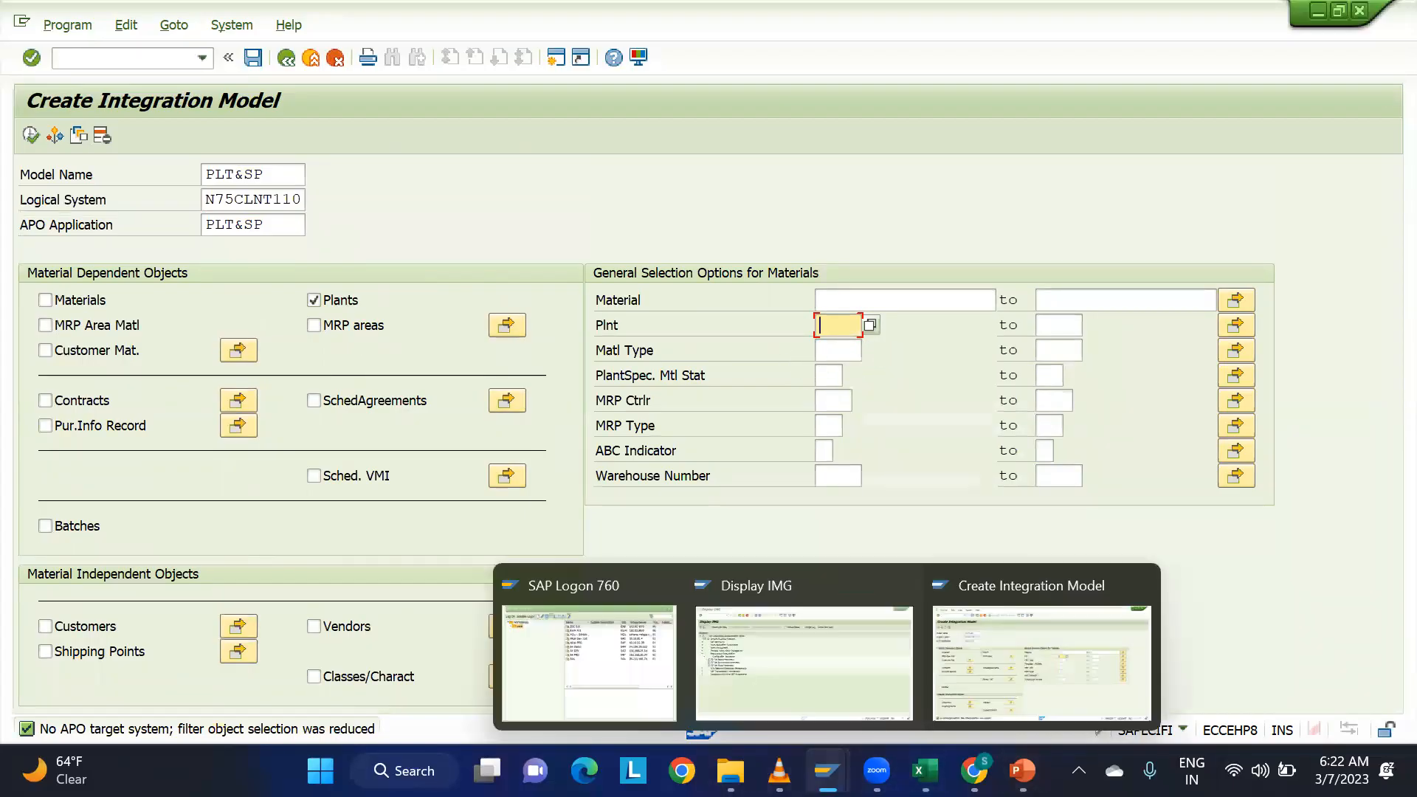
left_click(1004, 649)
mouse_move(827, 771)
left_click(797, 680)
left_click(109, 59)
type("/n")
key("Return")
Try to start transaction /SCWM/SAPAPO/LOC3 in a fresh screen.
type("/N/SCWM/SAPAPO/LOC3")
key("Return")
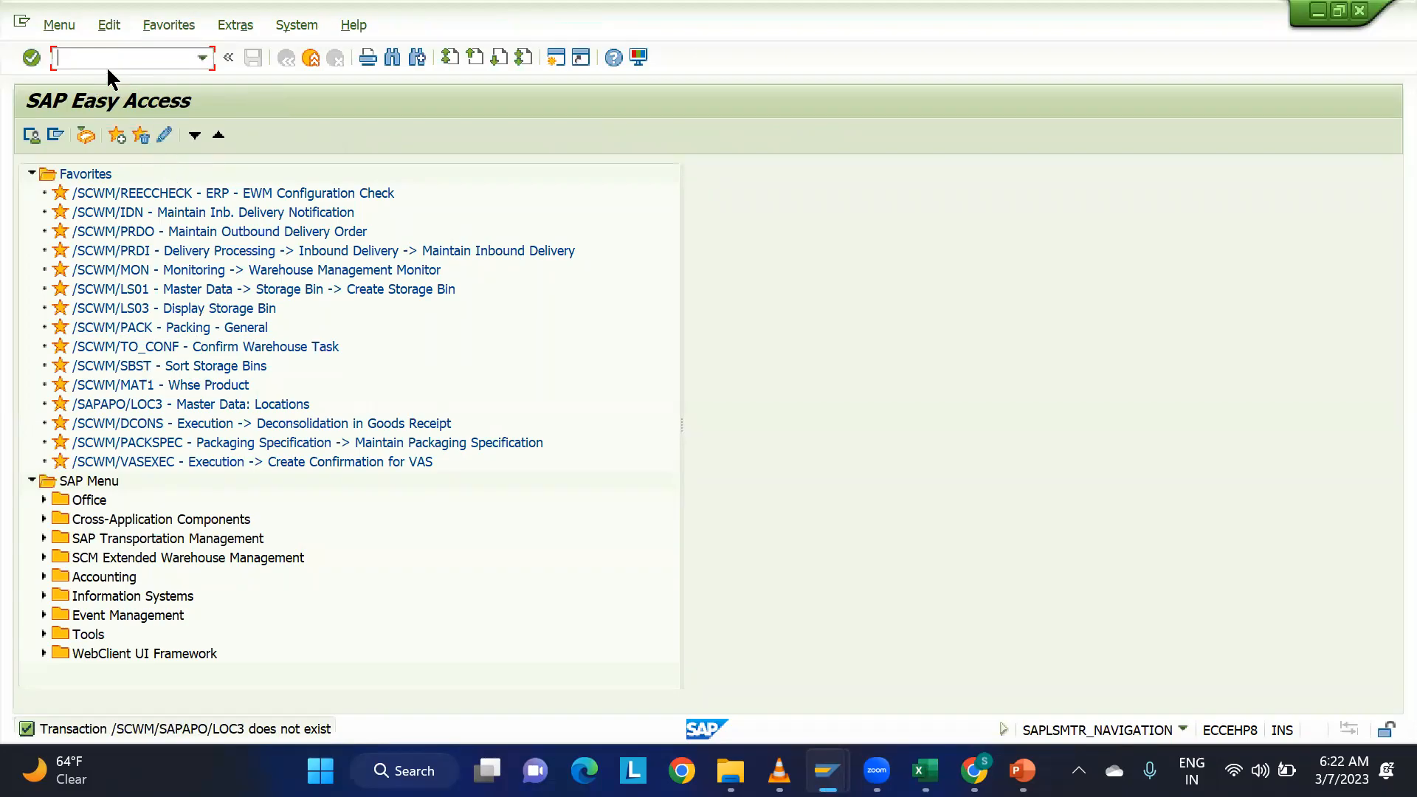
Start transaction /SAPAPO/LOC3 for the location master data.
type("/N/SAPAPO/LOC2")
key("BackSpace")
type("3")
key("Return")
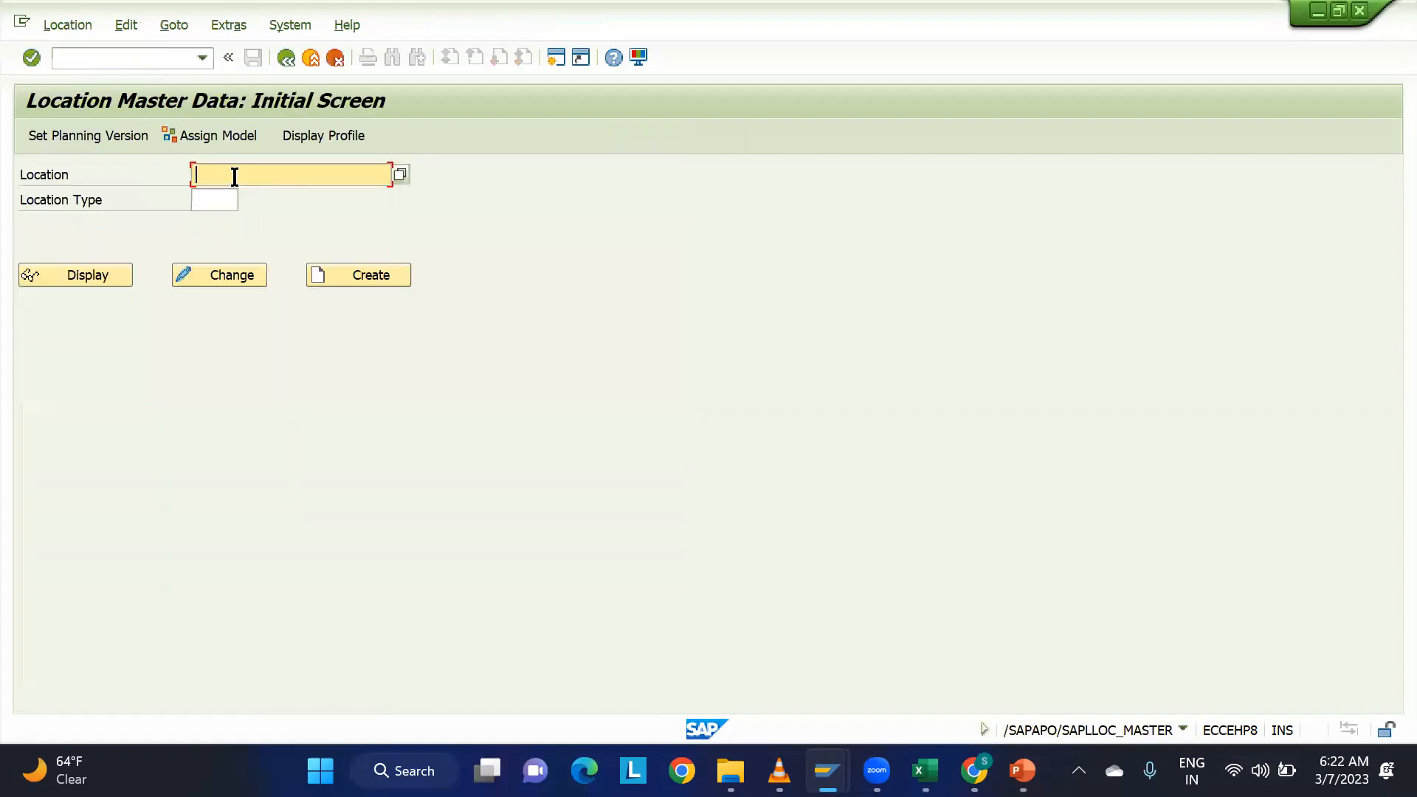
Check whether plant PLM1 exists as a location in EWM by displaying its master data.
type("plm1")
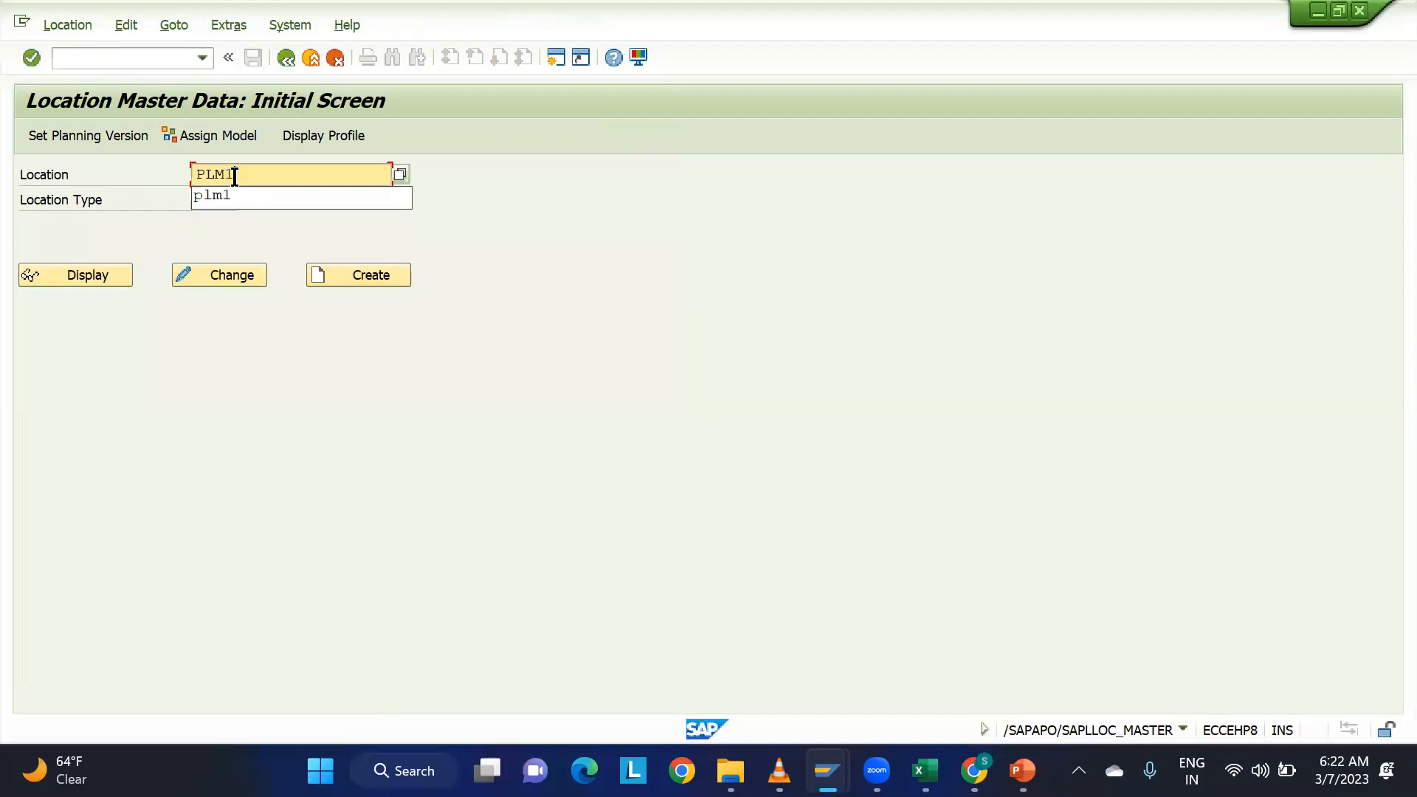
key("Return")
left_click(92, 273)
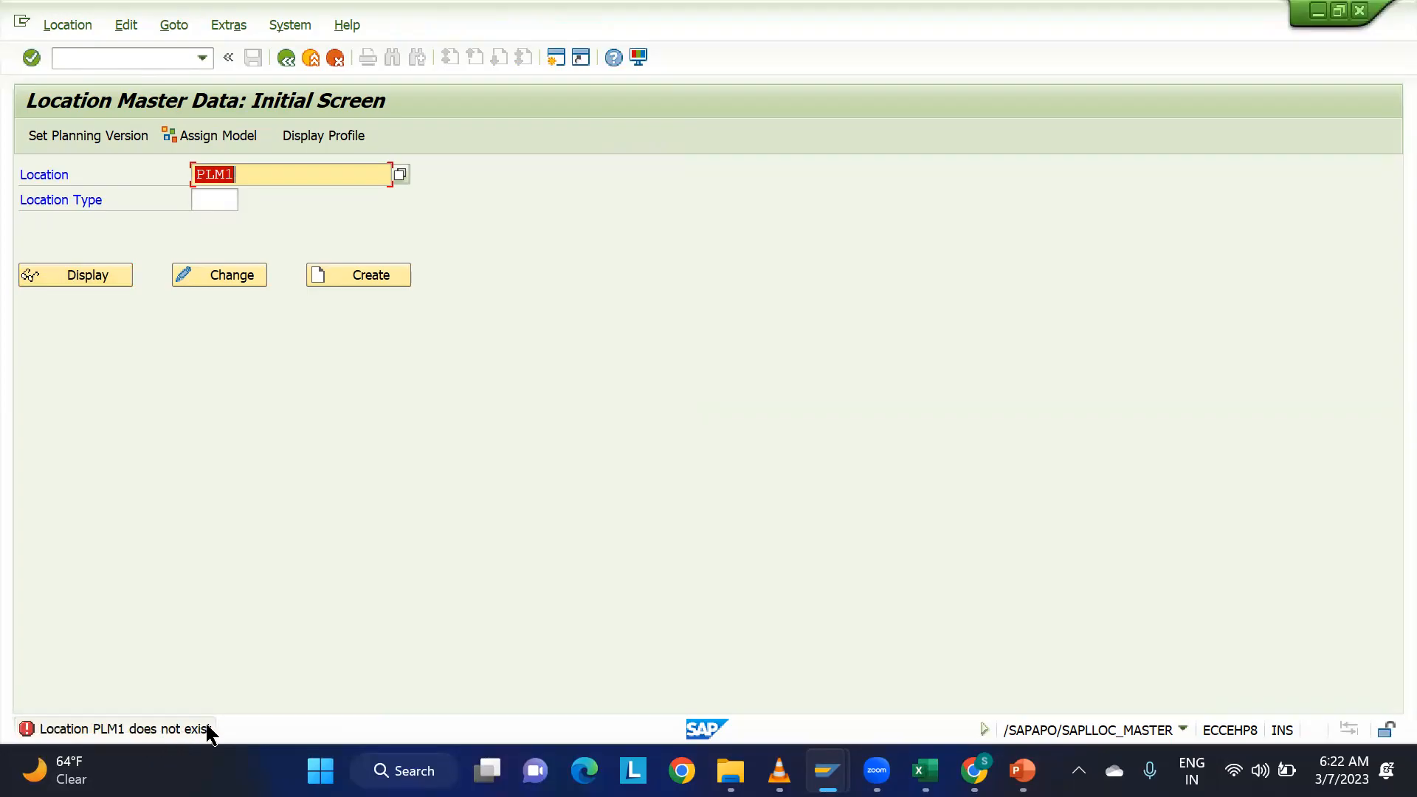
Back in the integration model, restrict the plant selection to PLM1 and include Shipping Points restricted to SPM1.
key("alt+Tab")
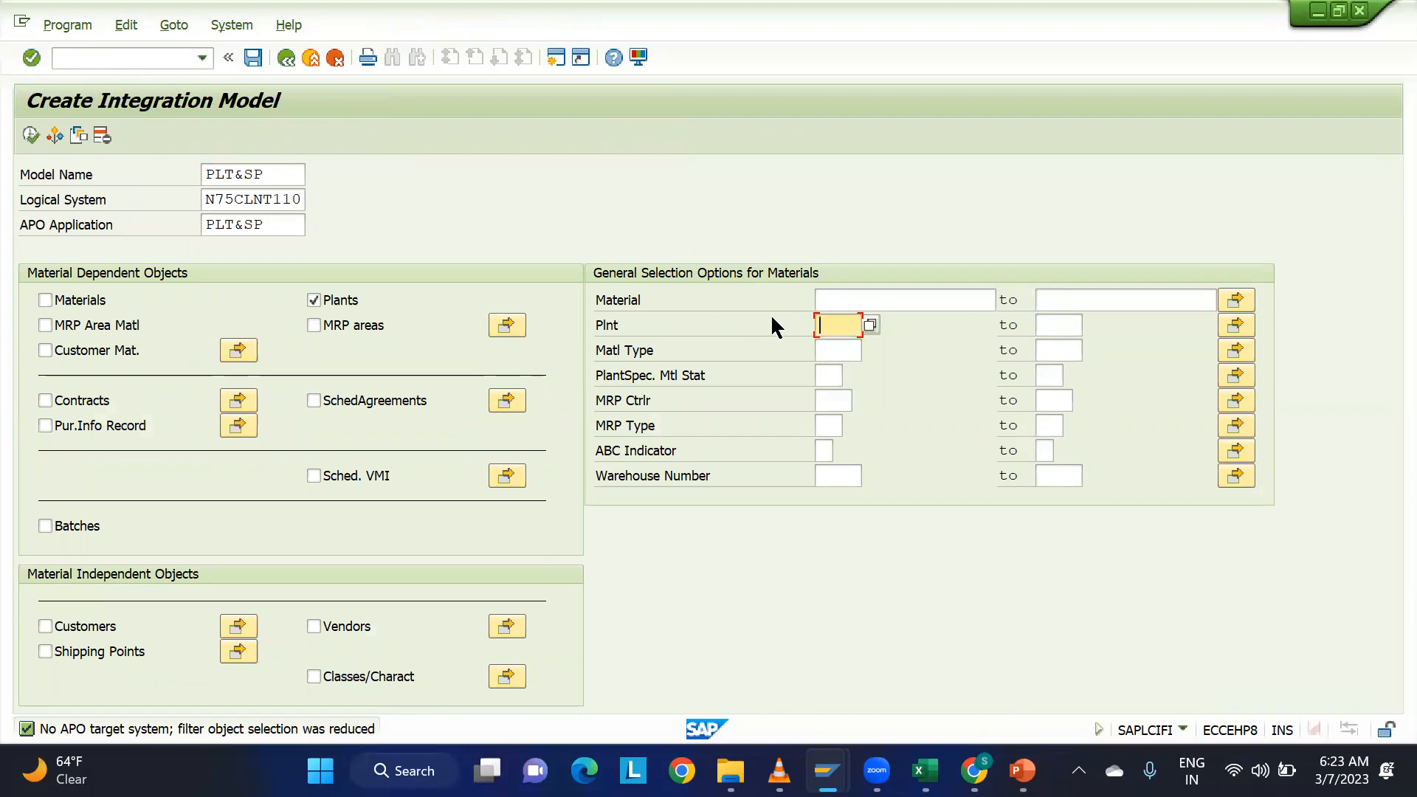
type("PLM1")
left_click(45, 653)
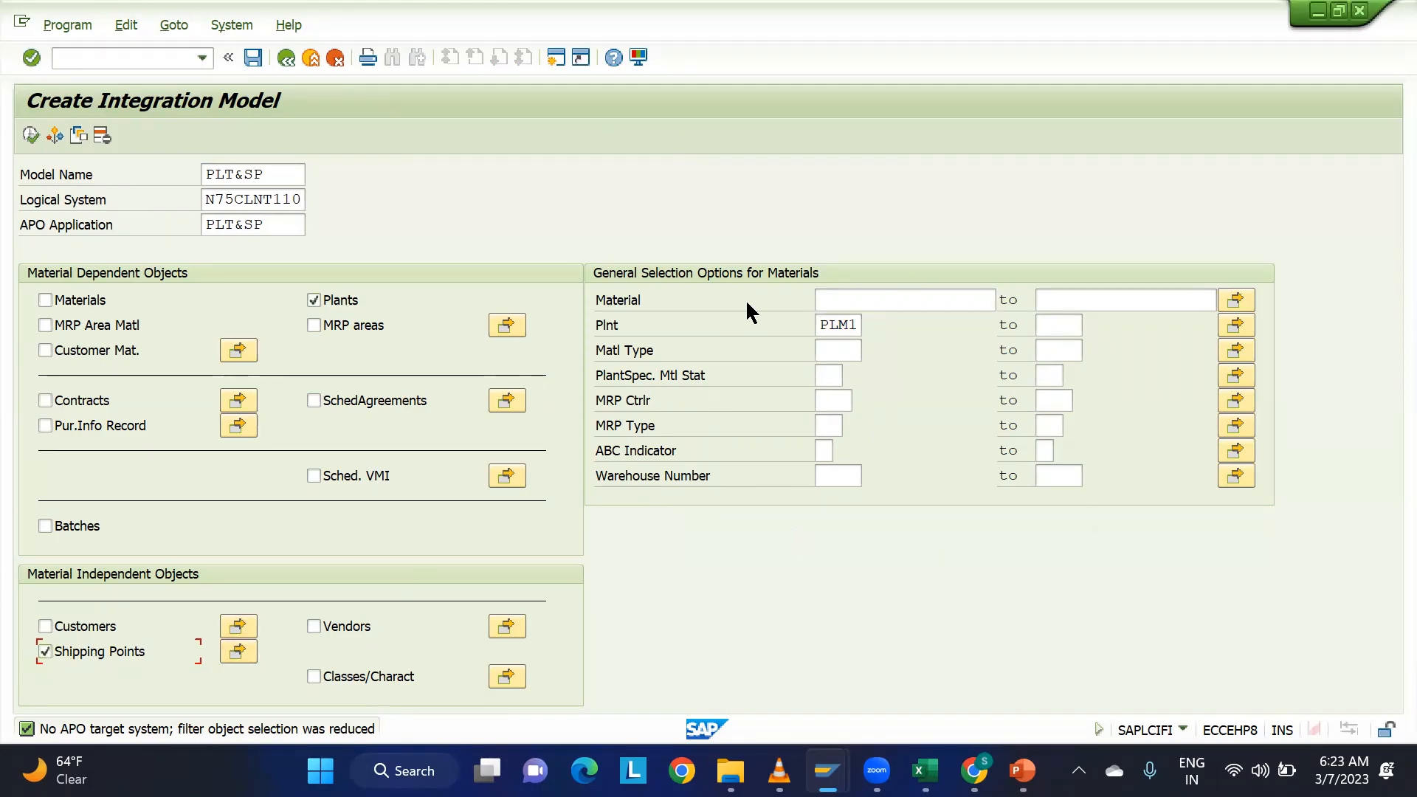
left_click(236, 651)
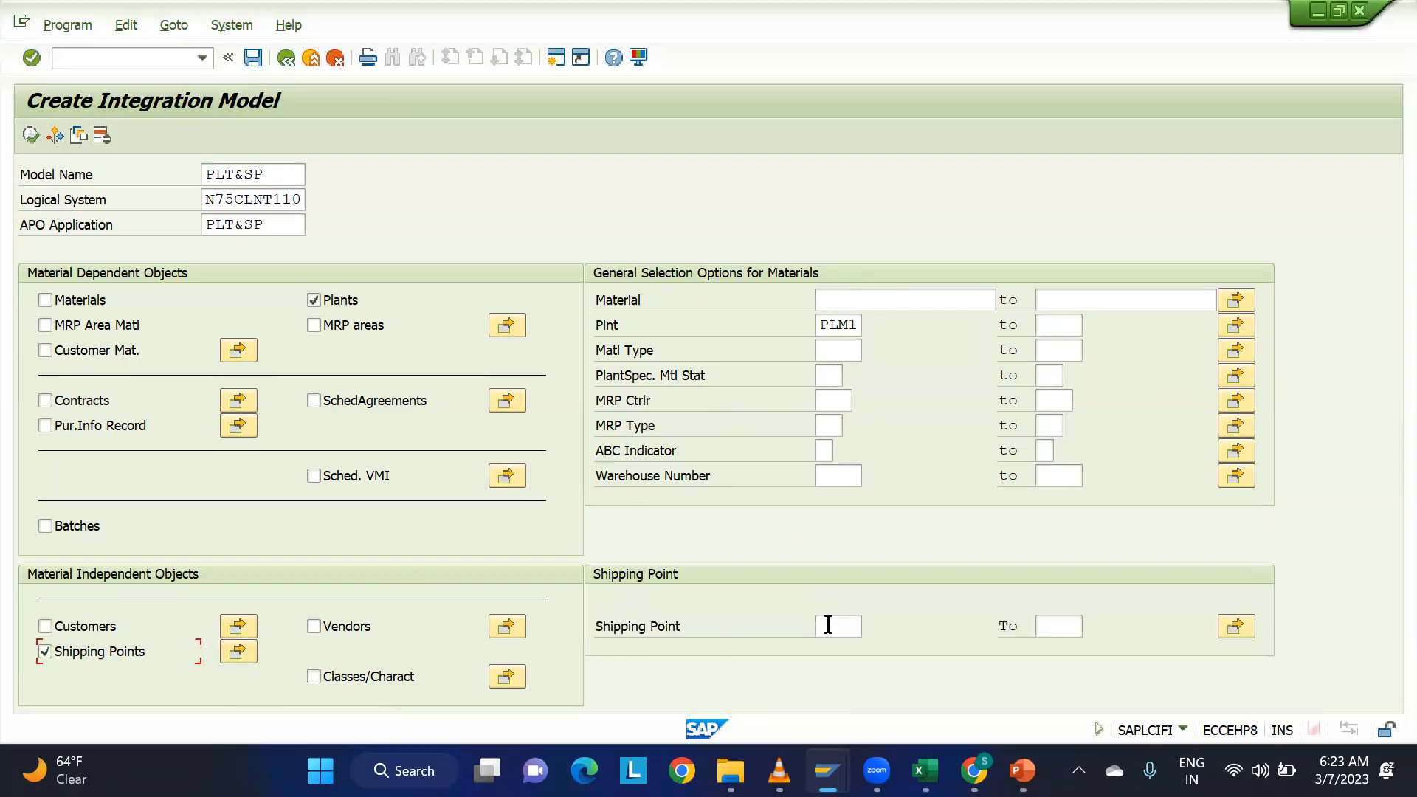
left_click(842, 626)
type("SPM1")
Check in the EWM location master data whether shipping point SPM1 exists as a location.
mouse_move(827, 768)
left_click(694, 724)
type("SPM1")
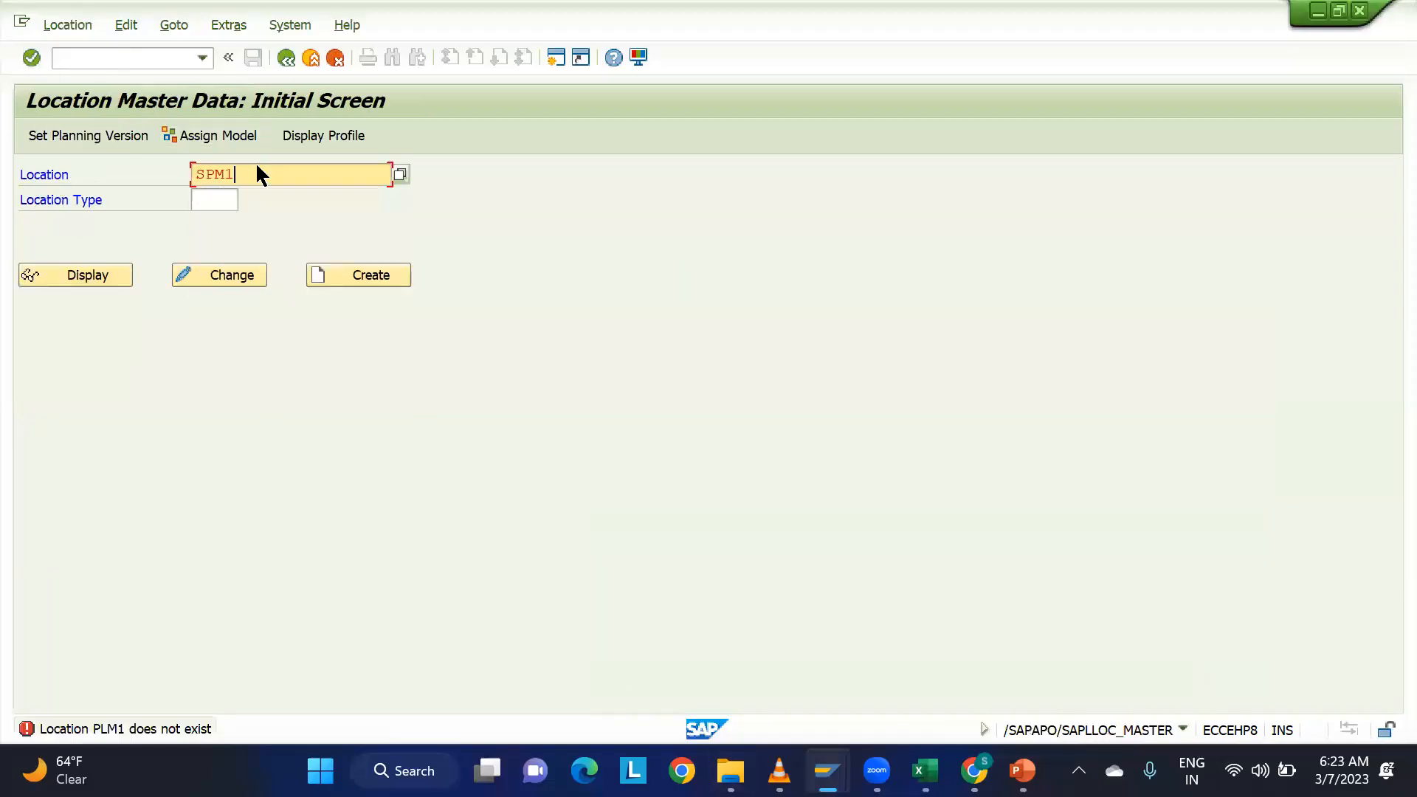
key("Return")
left_click(65, 299)
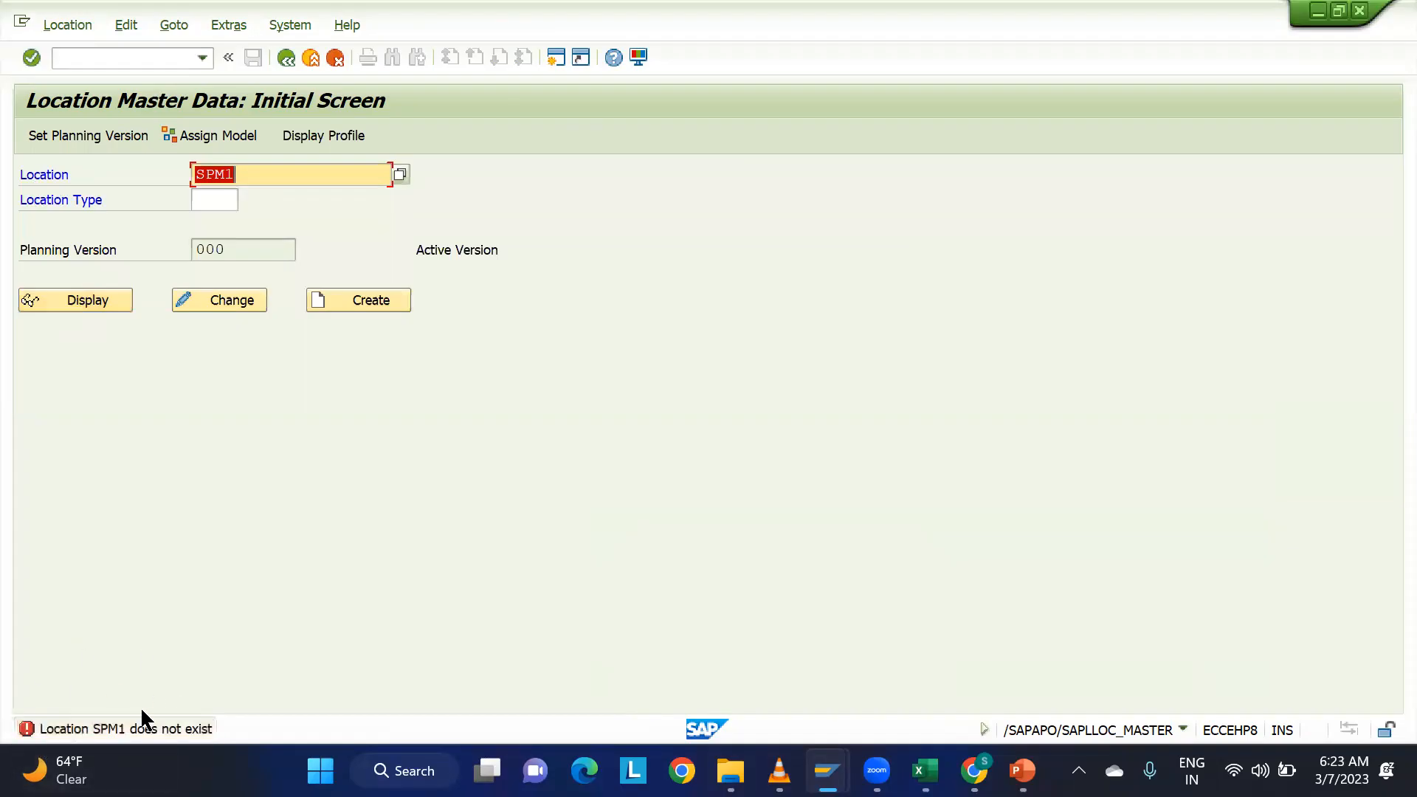
Return to the integration model, execute its selection and review the plant and shipping point filter objects.
key("alt+Tab")
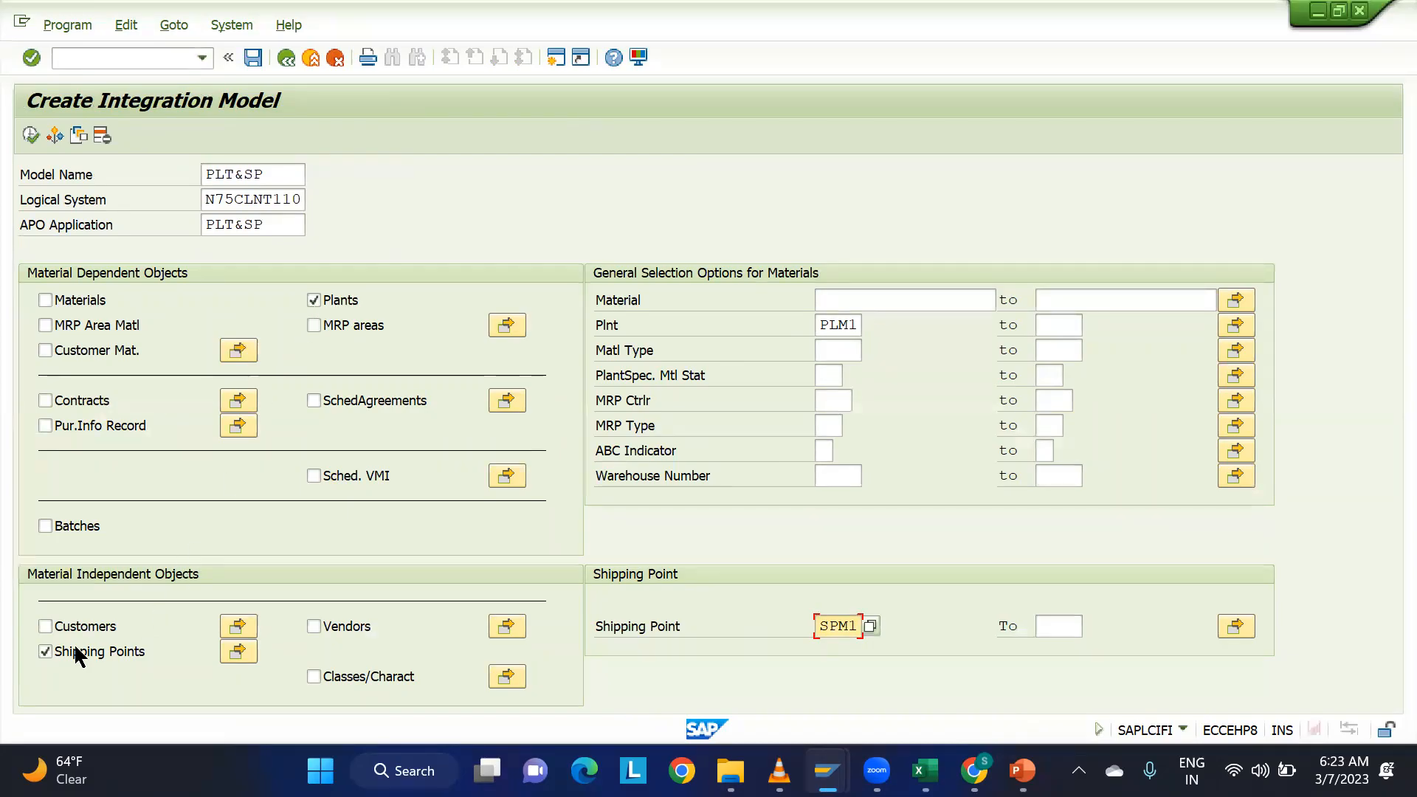
left_click(29, 135)
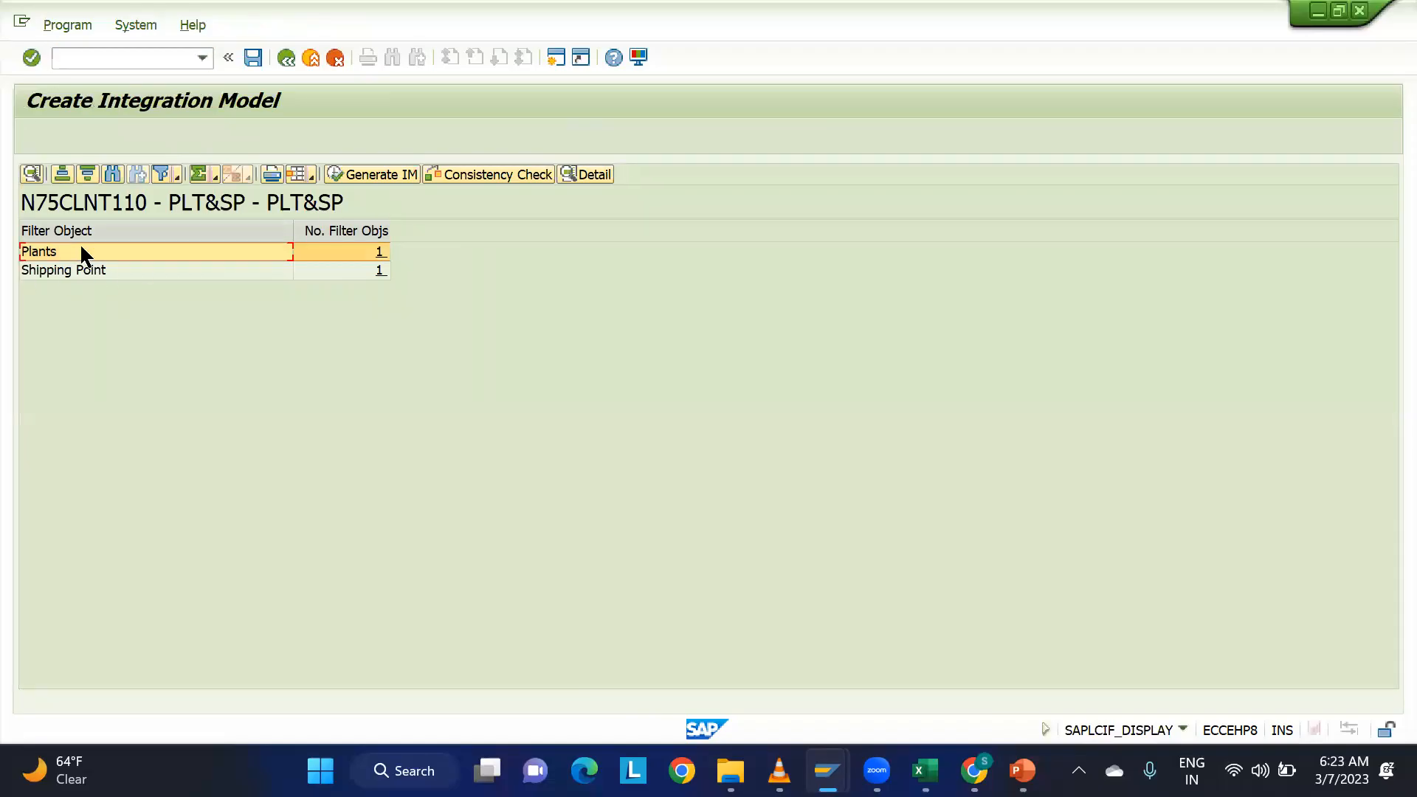
left_click(74, 273)
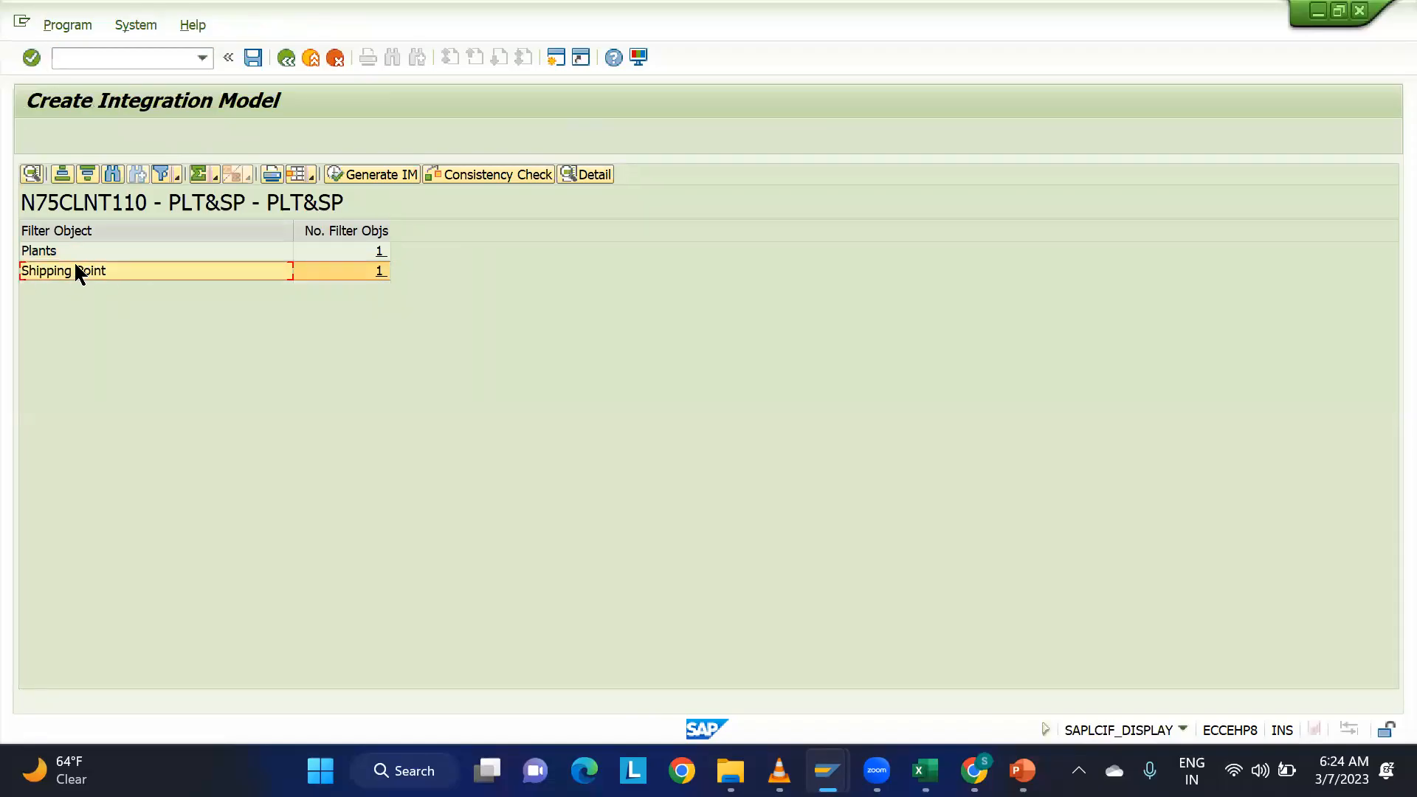
left_click(86, 252)
left_click(85, 270)
left_click(103, 250)
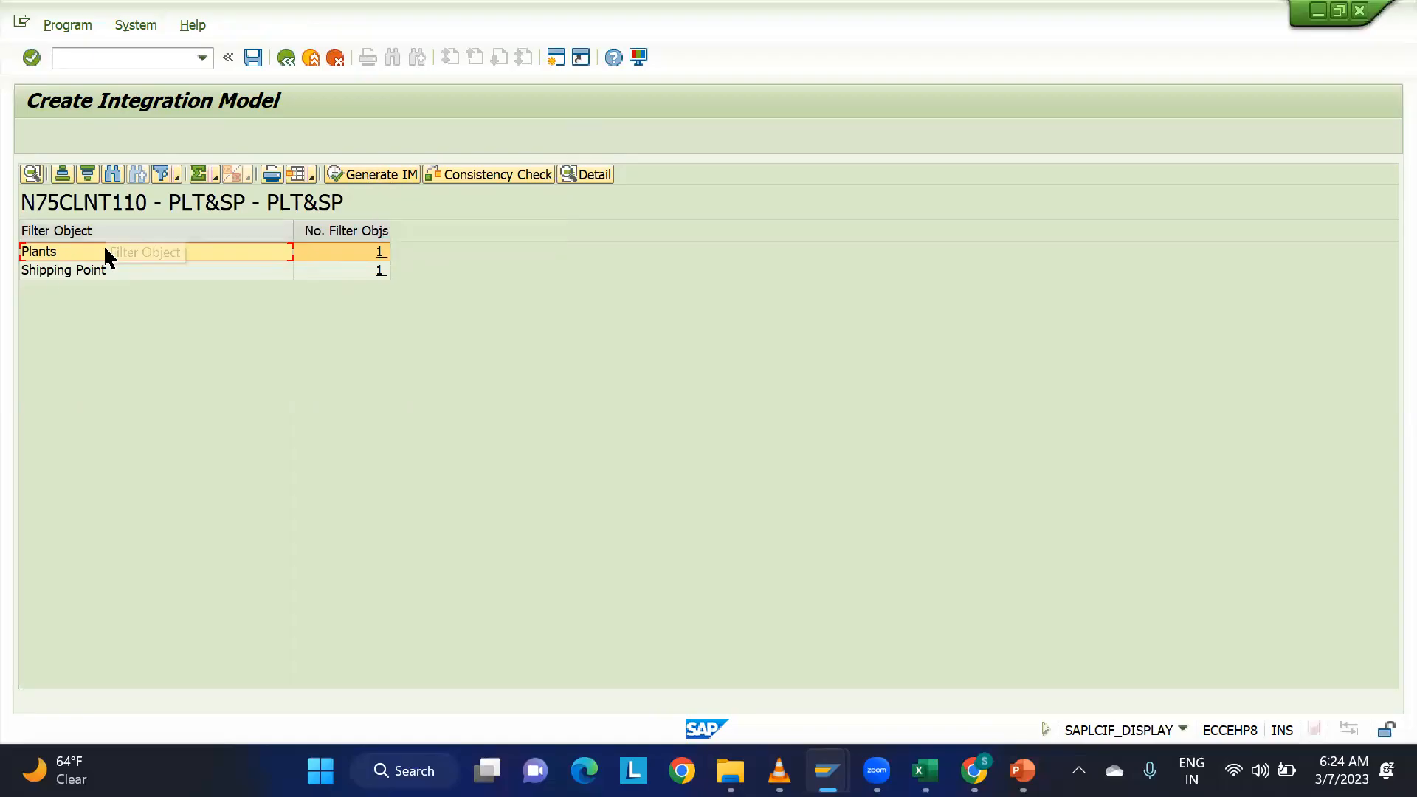
Generate the integration model PLT&SP for target system N75CLNT110 and acknowledge the information message.
left_click(374, 172)
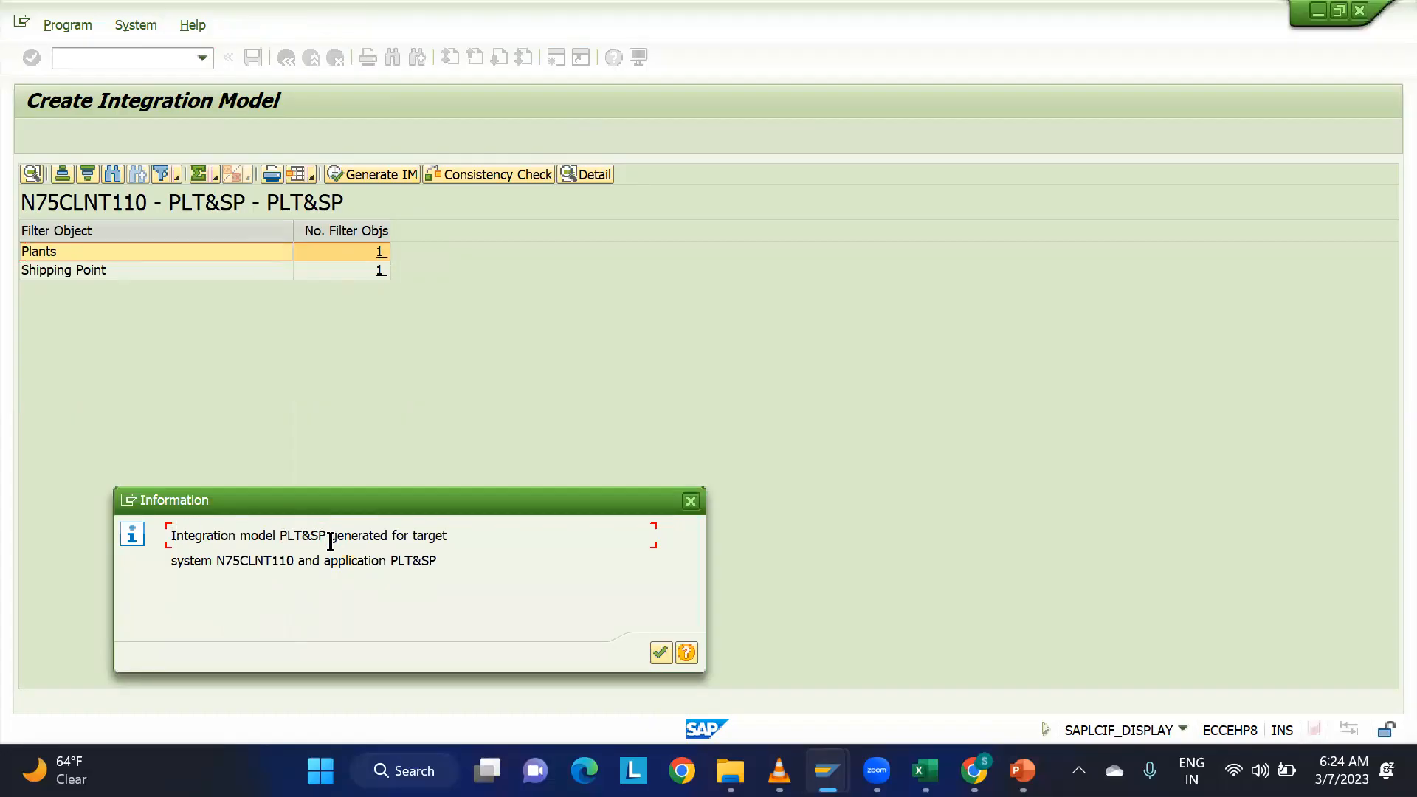
left_click_drag(217, 561, 308, 561)
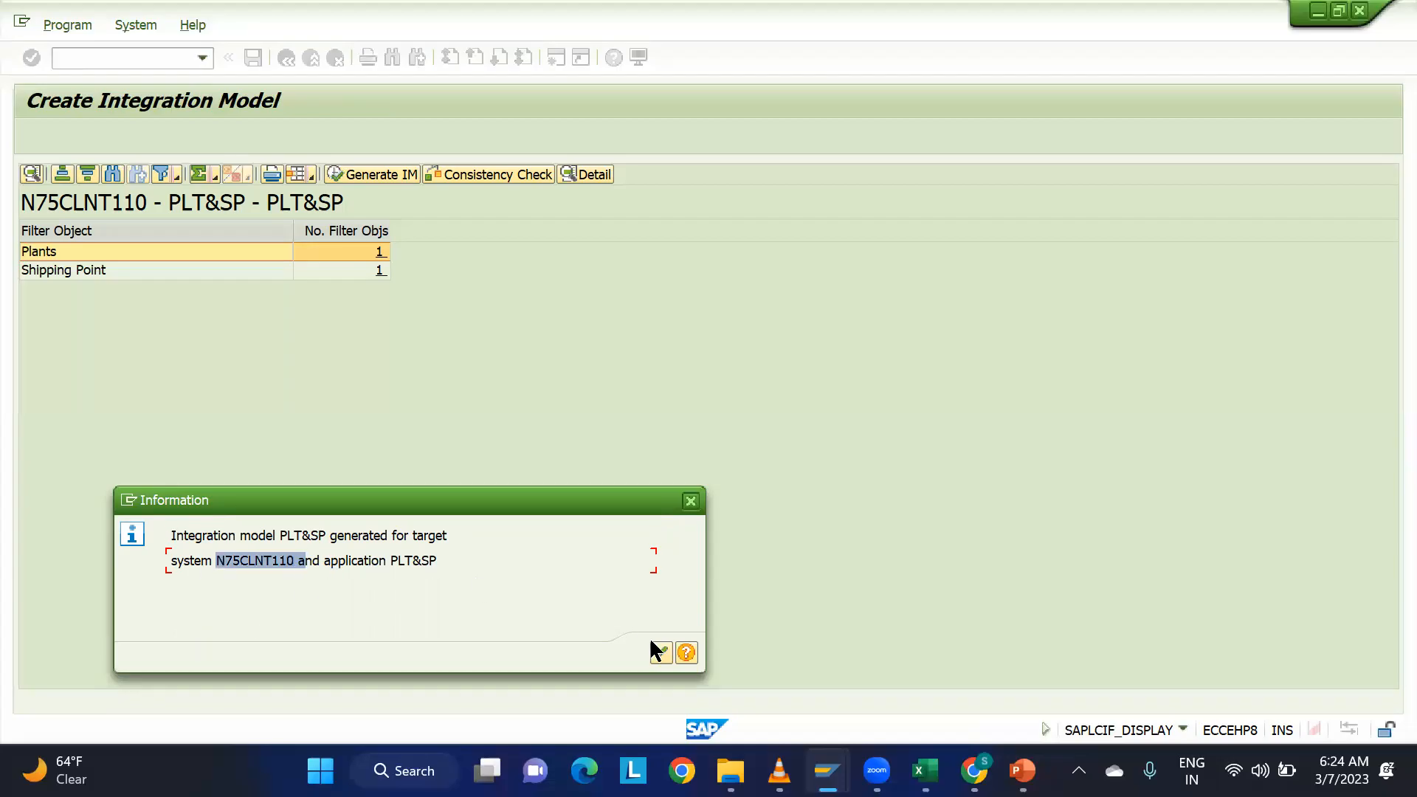
left_click(659, 652)
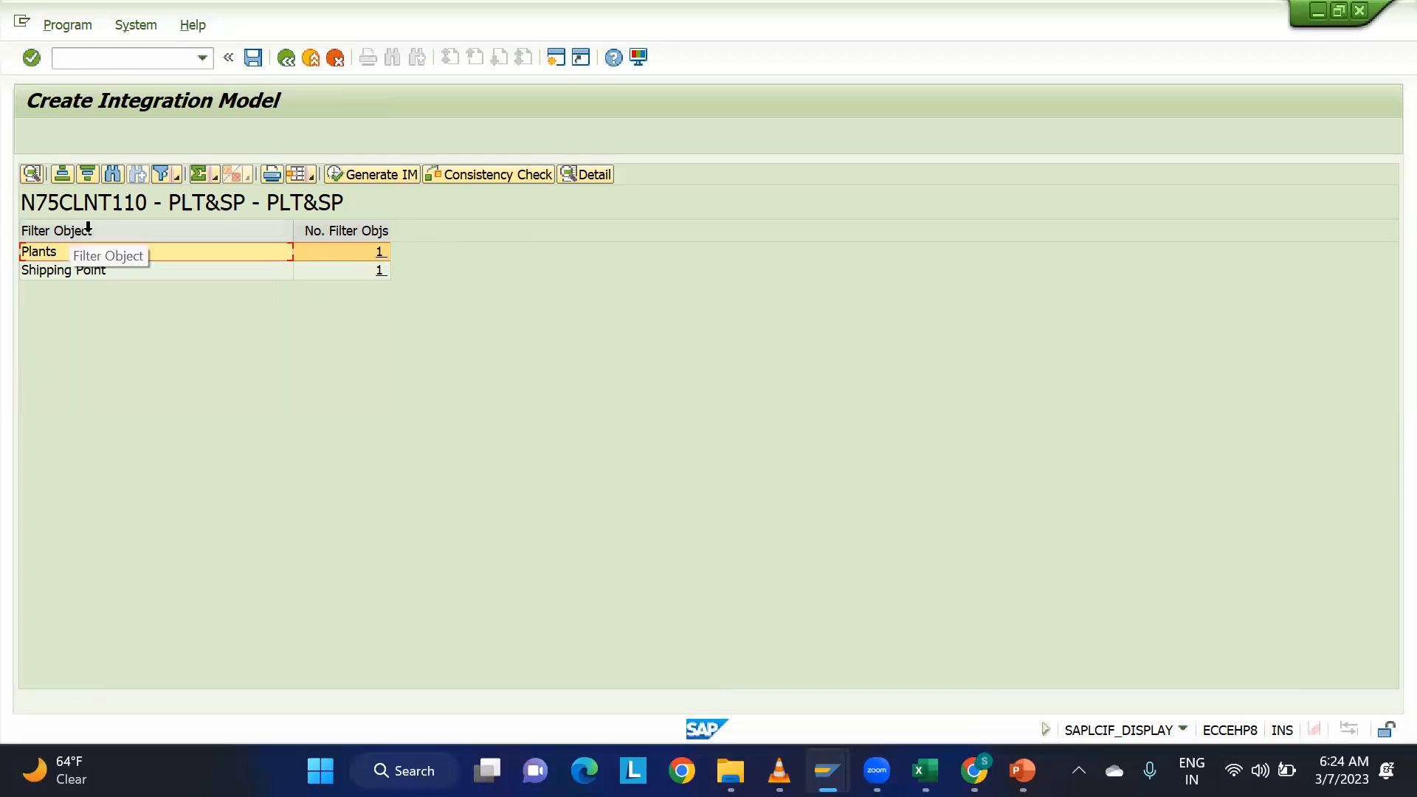
Start transaction CFM2 to activate the integration model.
left_click(140, 56)
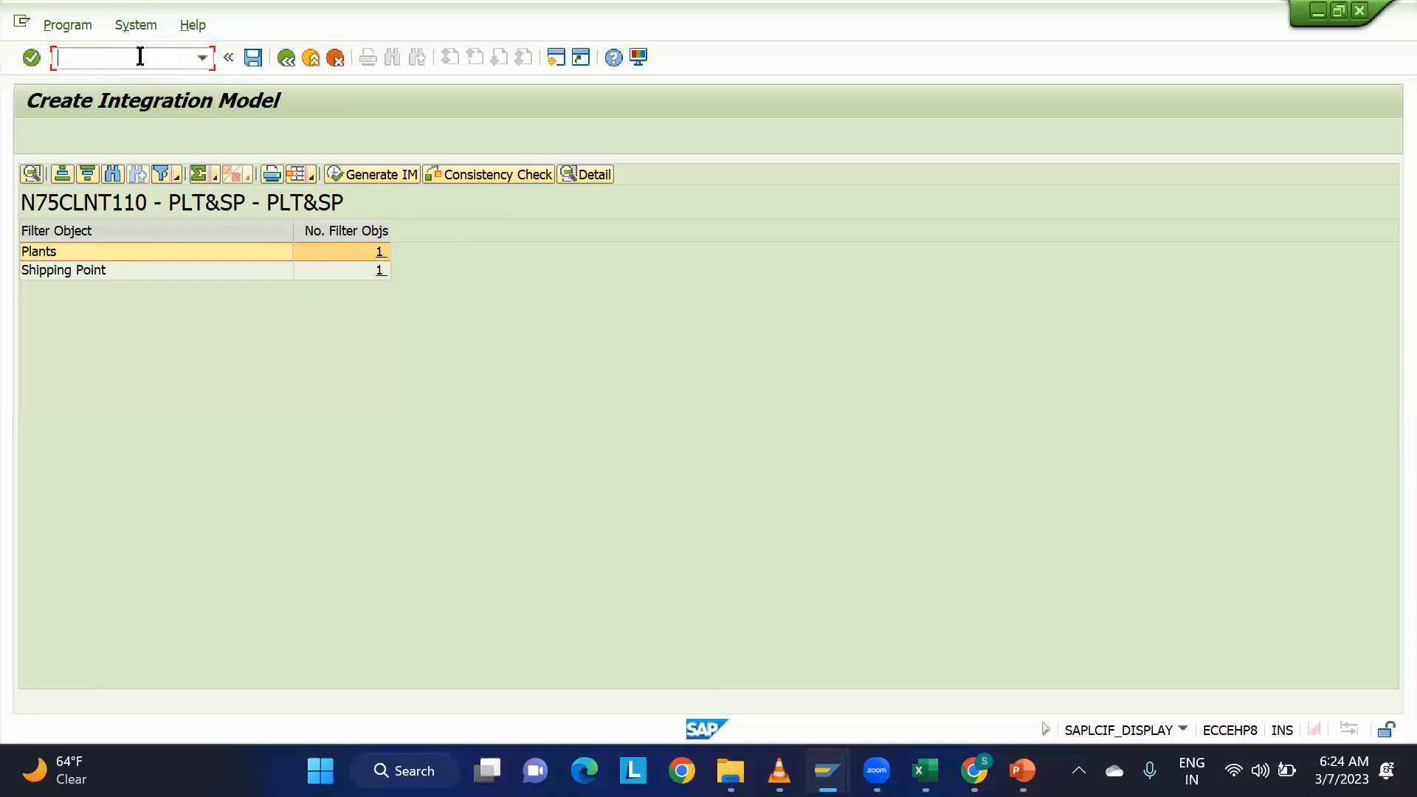
type("/NCFM2")
key("Return")
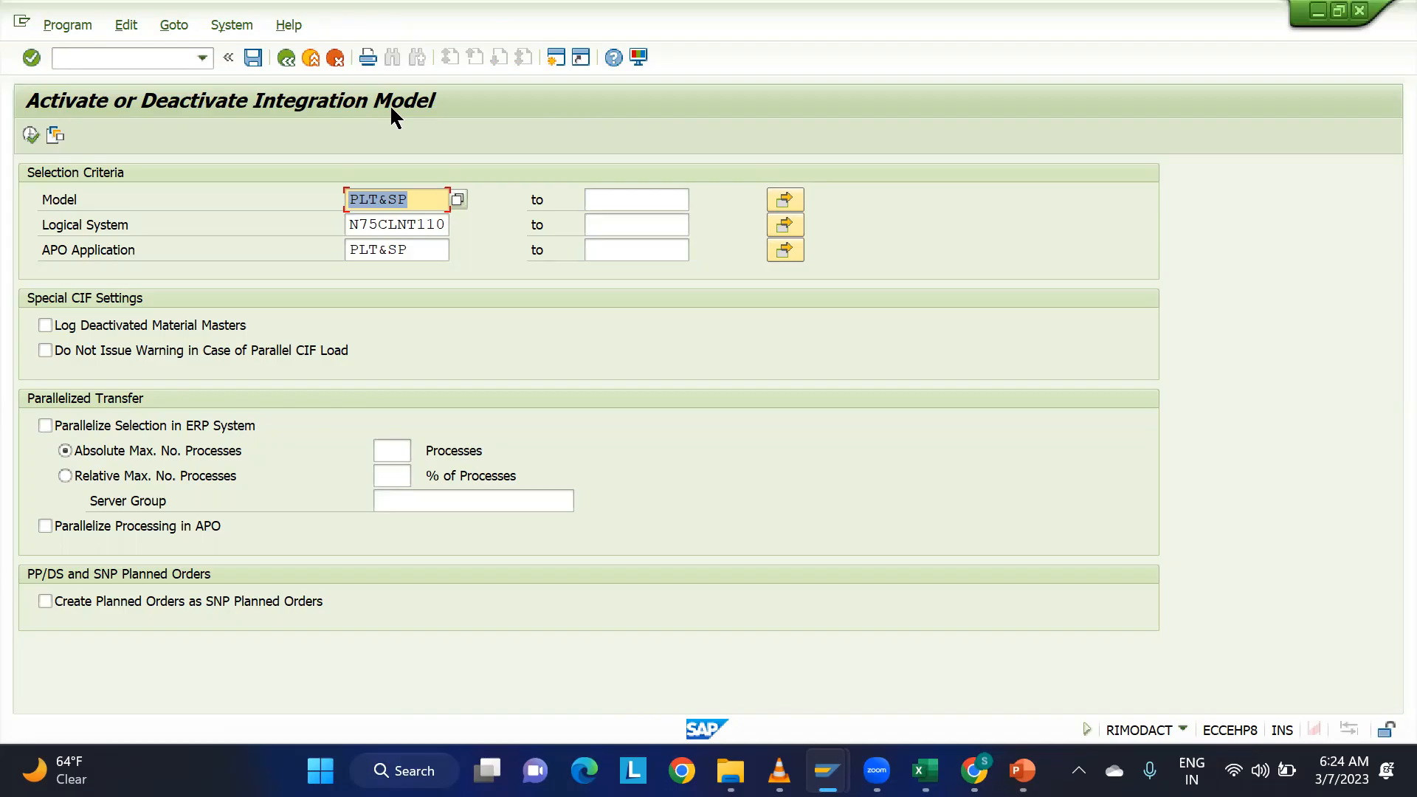
Examine the preset model and logical system selection criteria, and look up PLT&SP among the available models.
left_click_drag(353, 224, 463, 229)
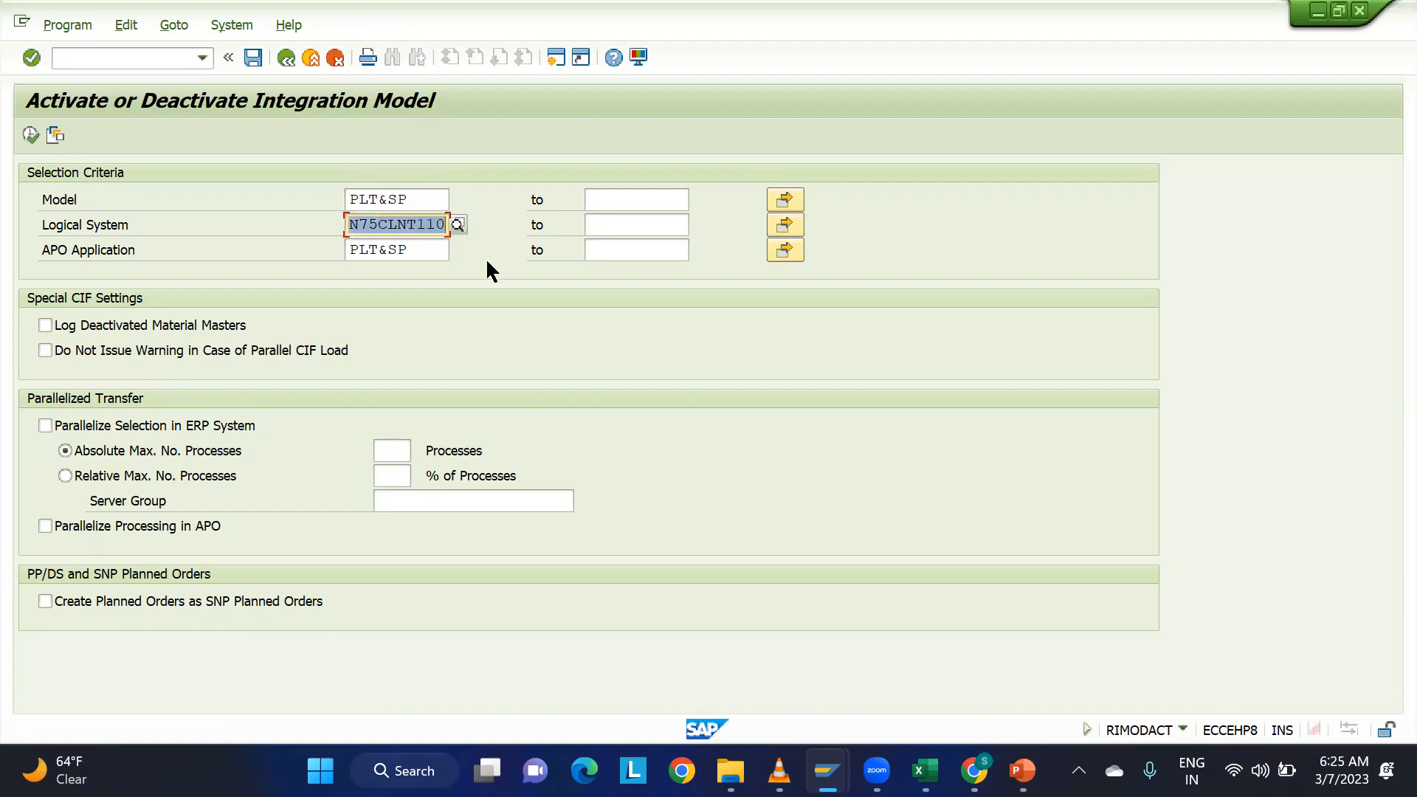
left_click(436, 224)
left_click_drag(369, 199, 312, 256)
left_click_drag(416, 196, 301, 193)
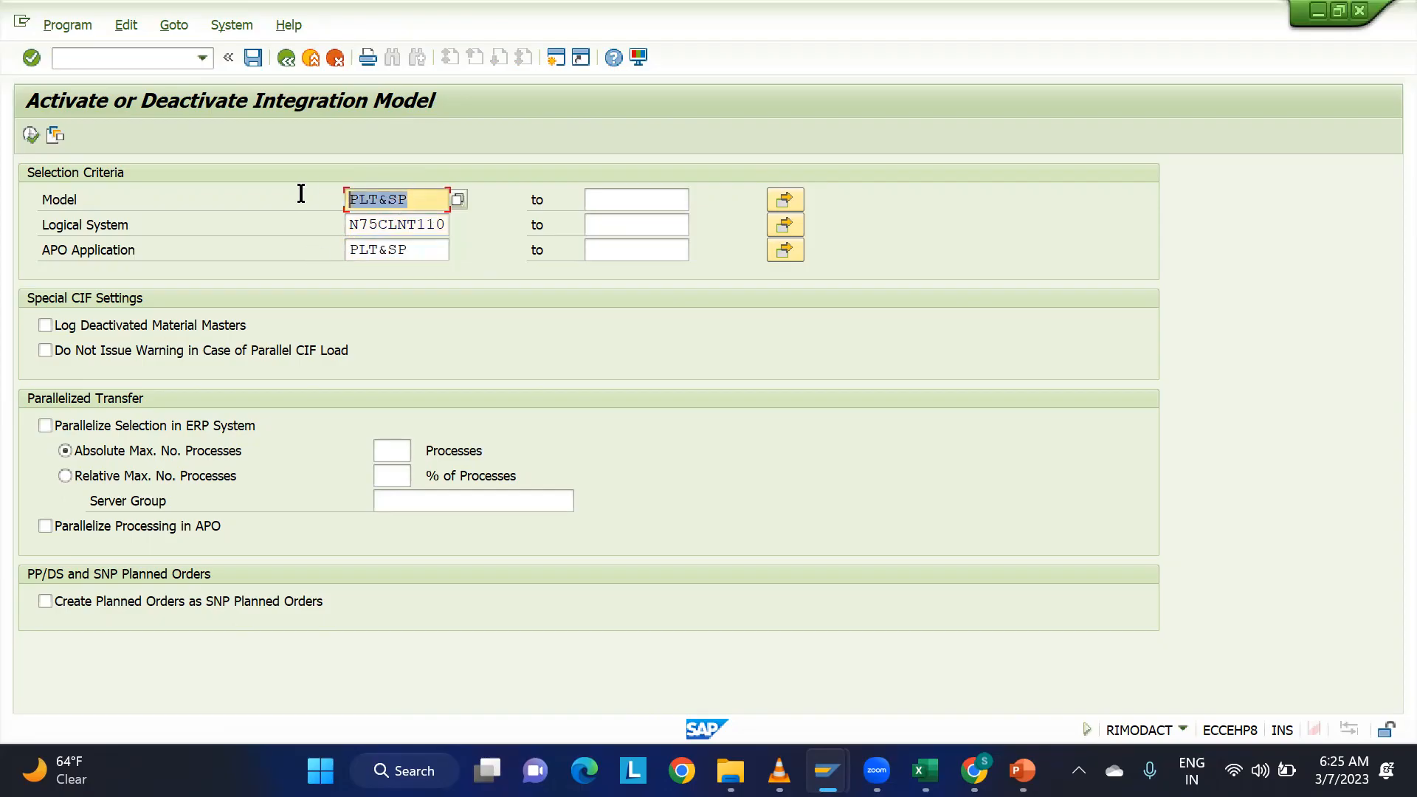
left_click(459, 197)
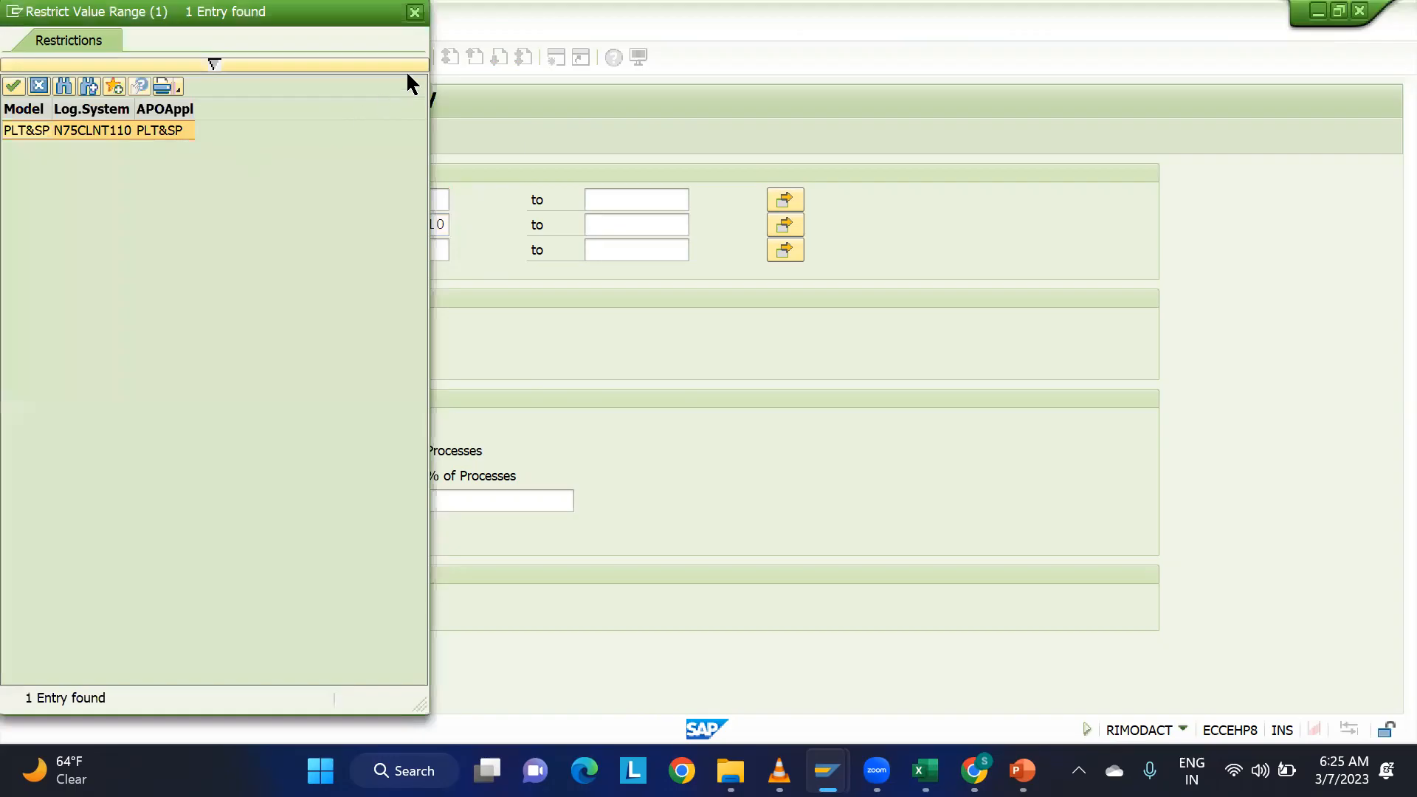
key("Return")
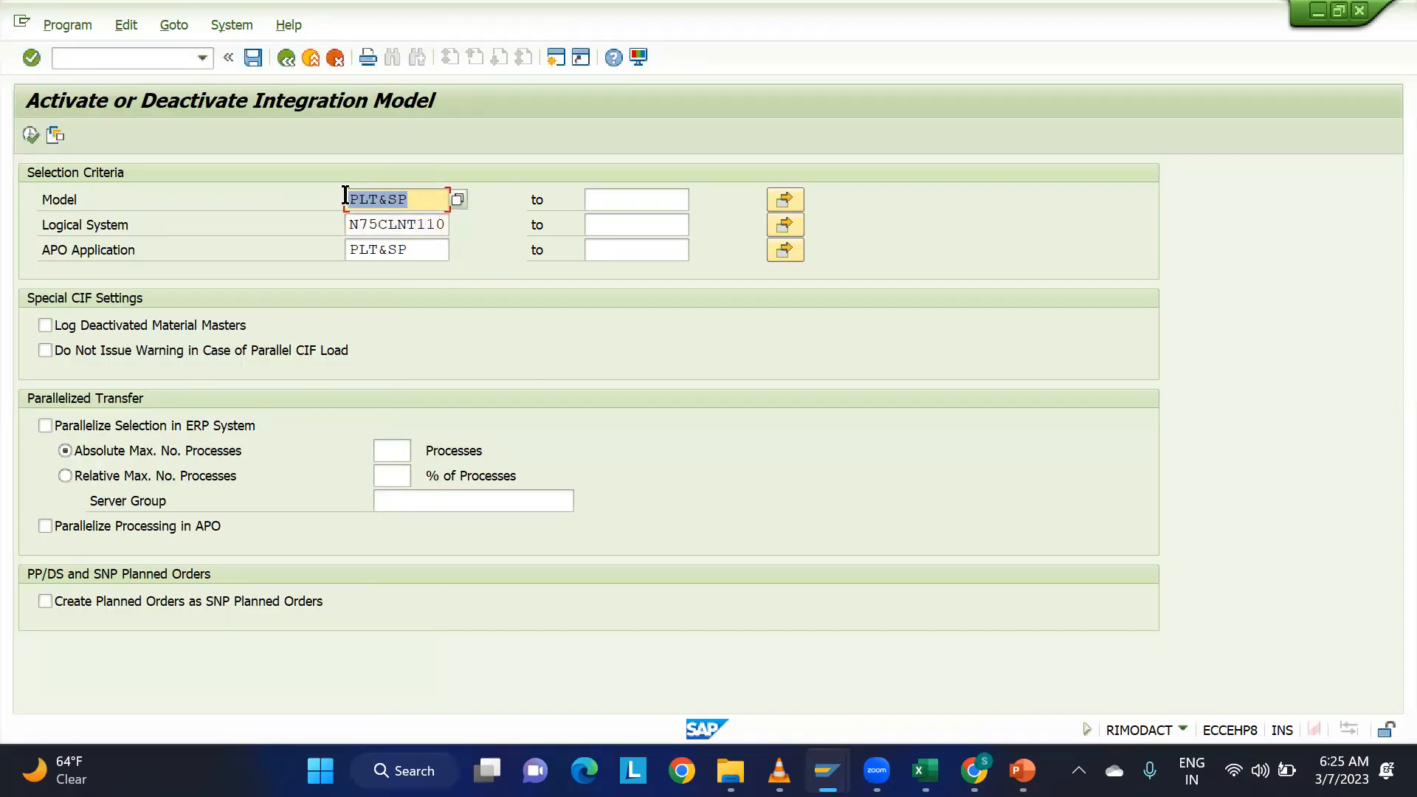
Execute the selection and set the new status of the PLT&SP integration model to active.
left_click(29, 135)
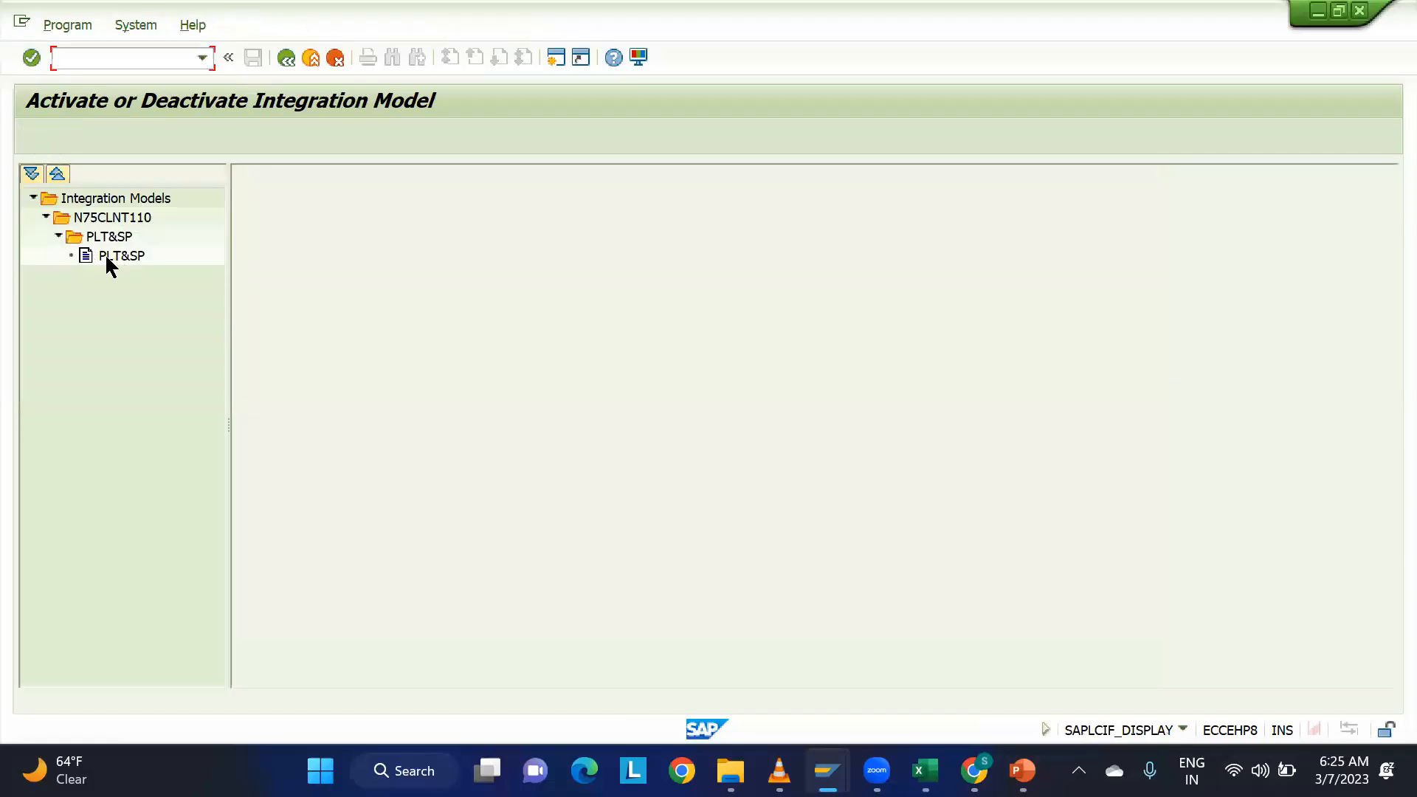
double_click(117, 254)
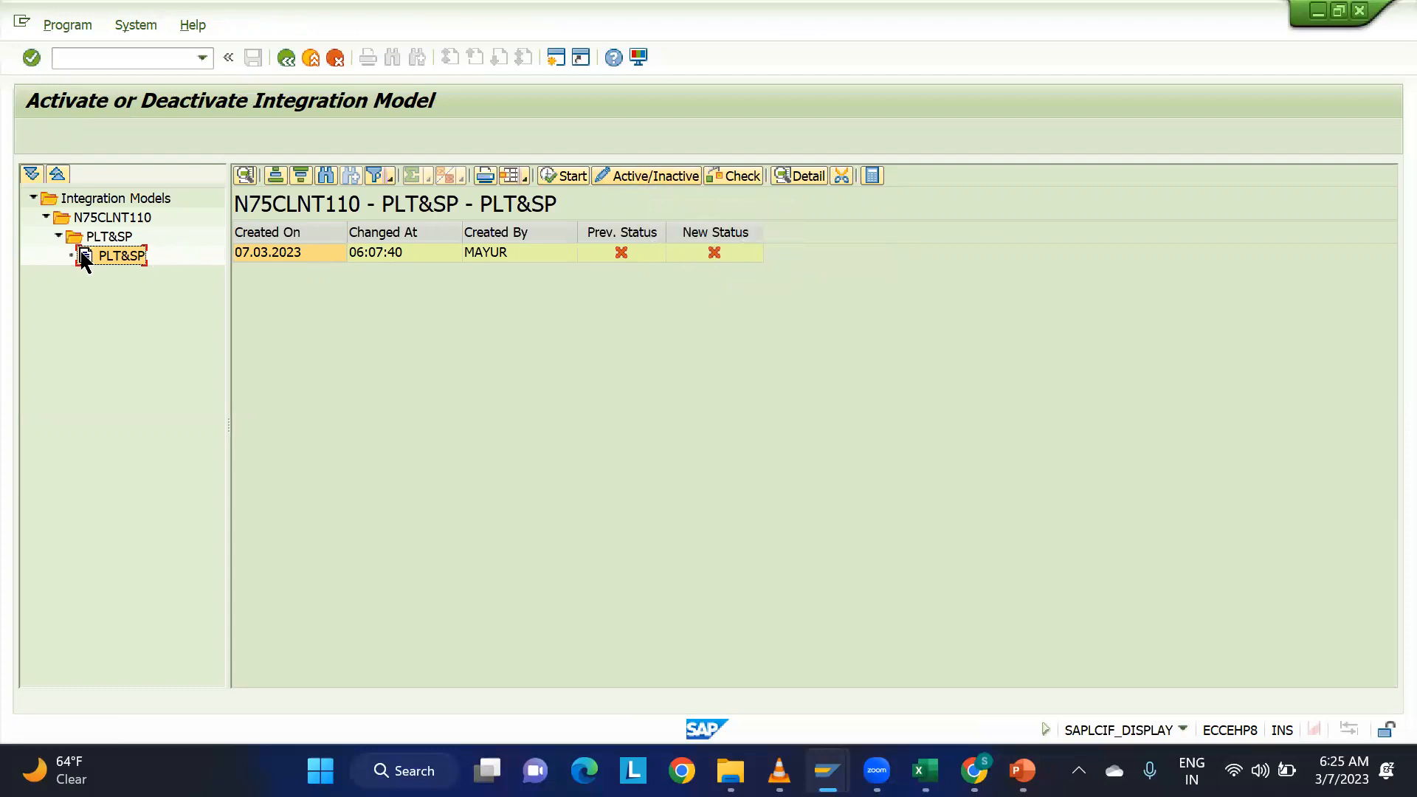
left_click(250, 252)
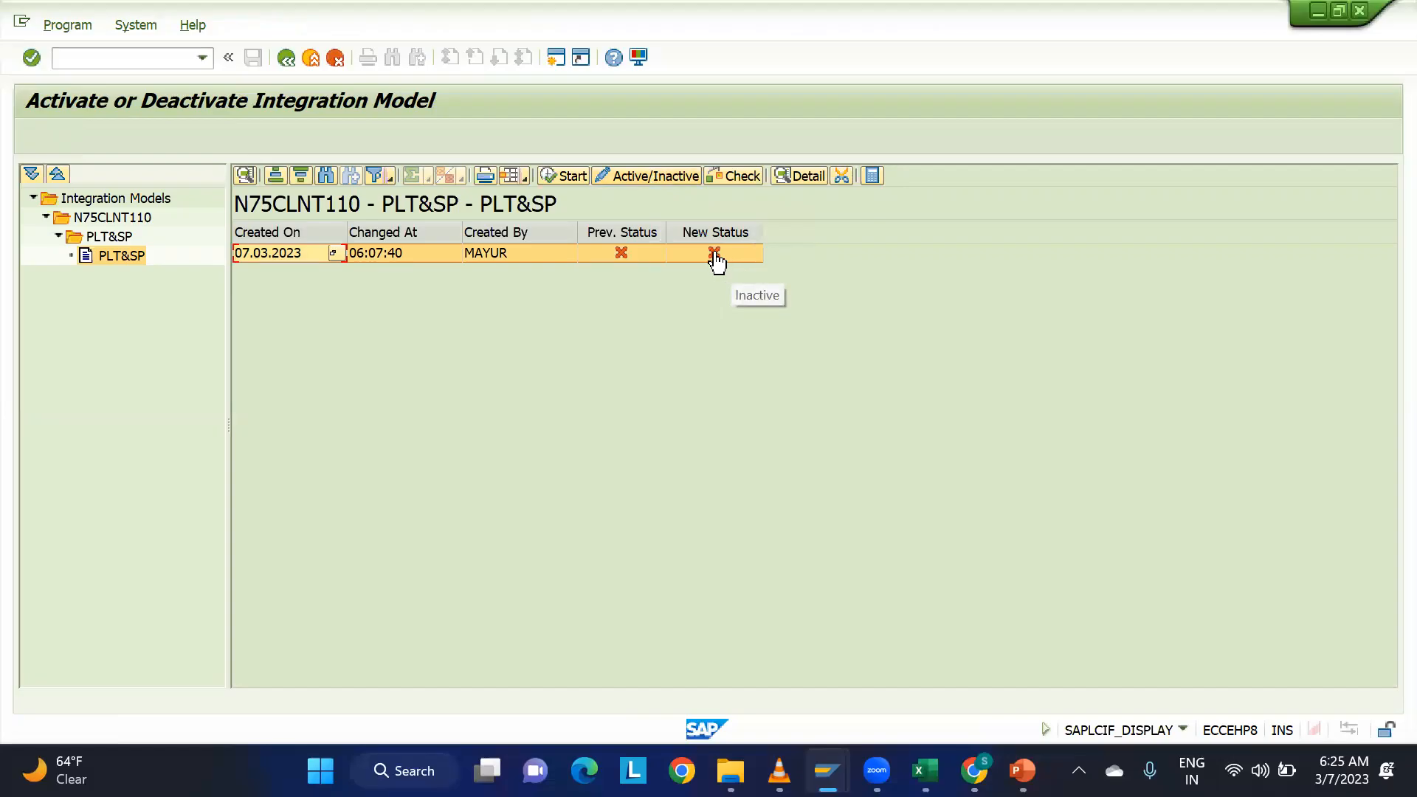
left_click(668, 183)
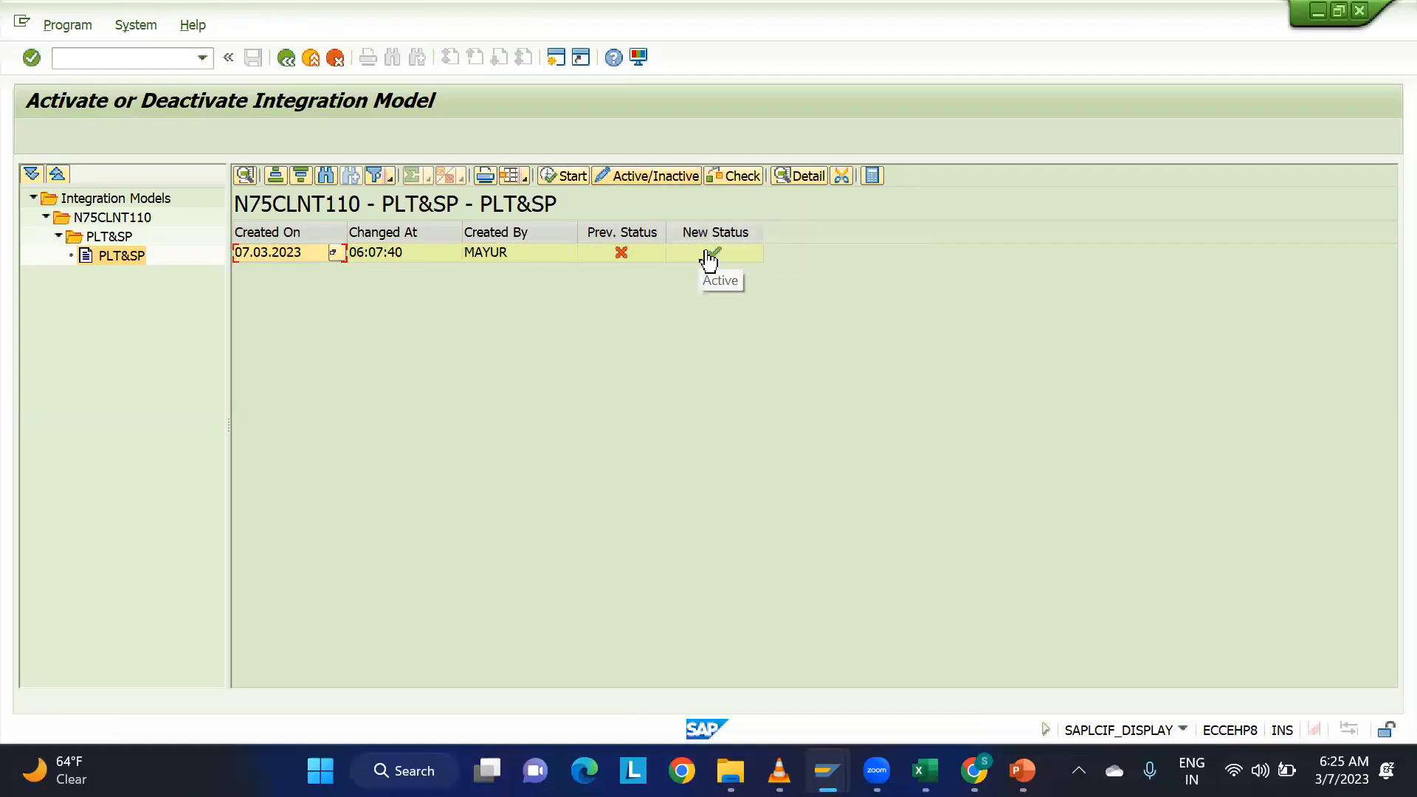
left_click(279, 253)
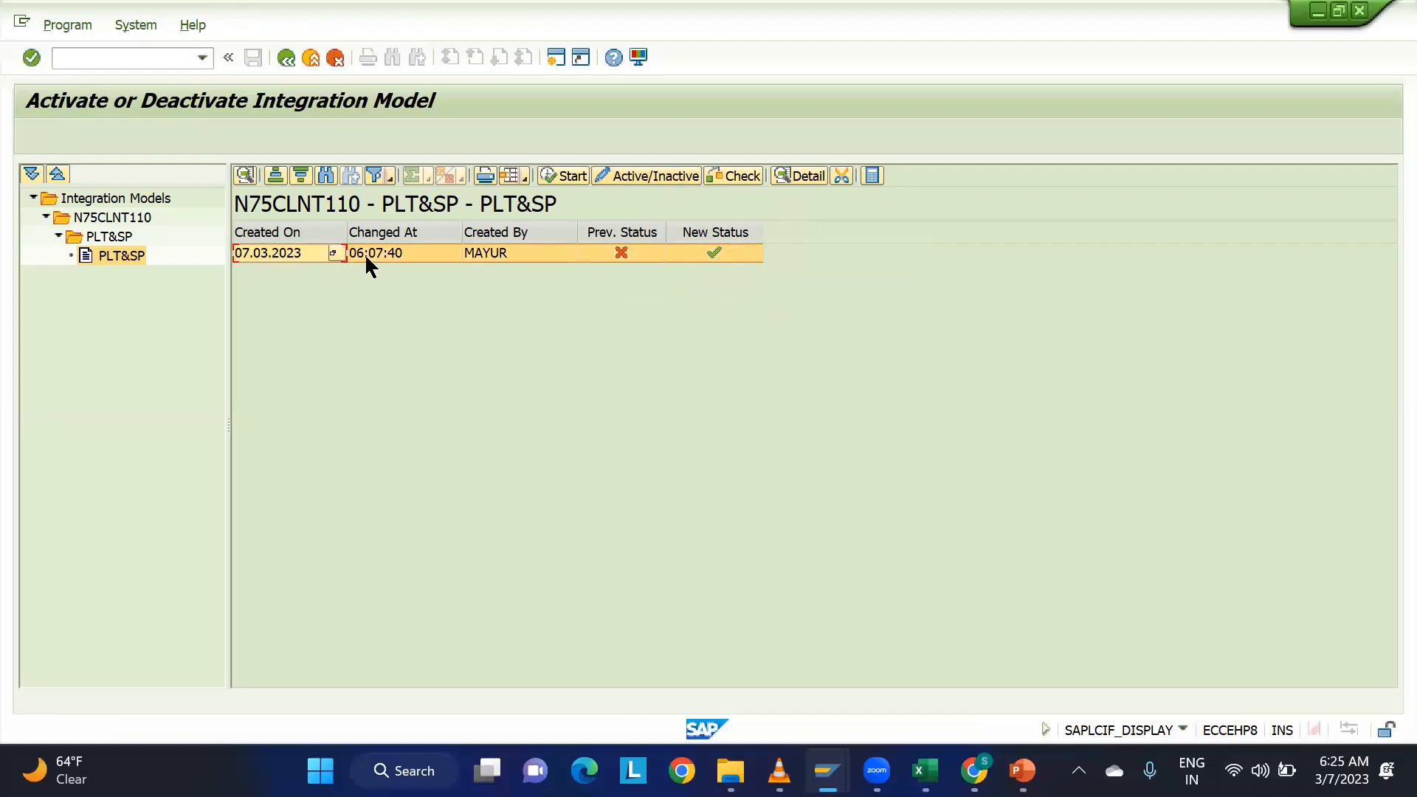
Start the activation of the PLT&SP integration model, ignore the blocked inbound queue, and enlarge the list area of the displayed logs.
left_click(564, 178)
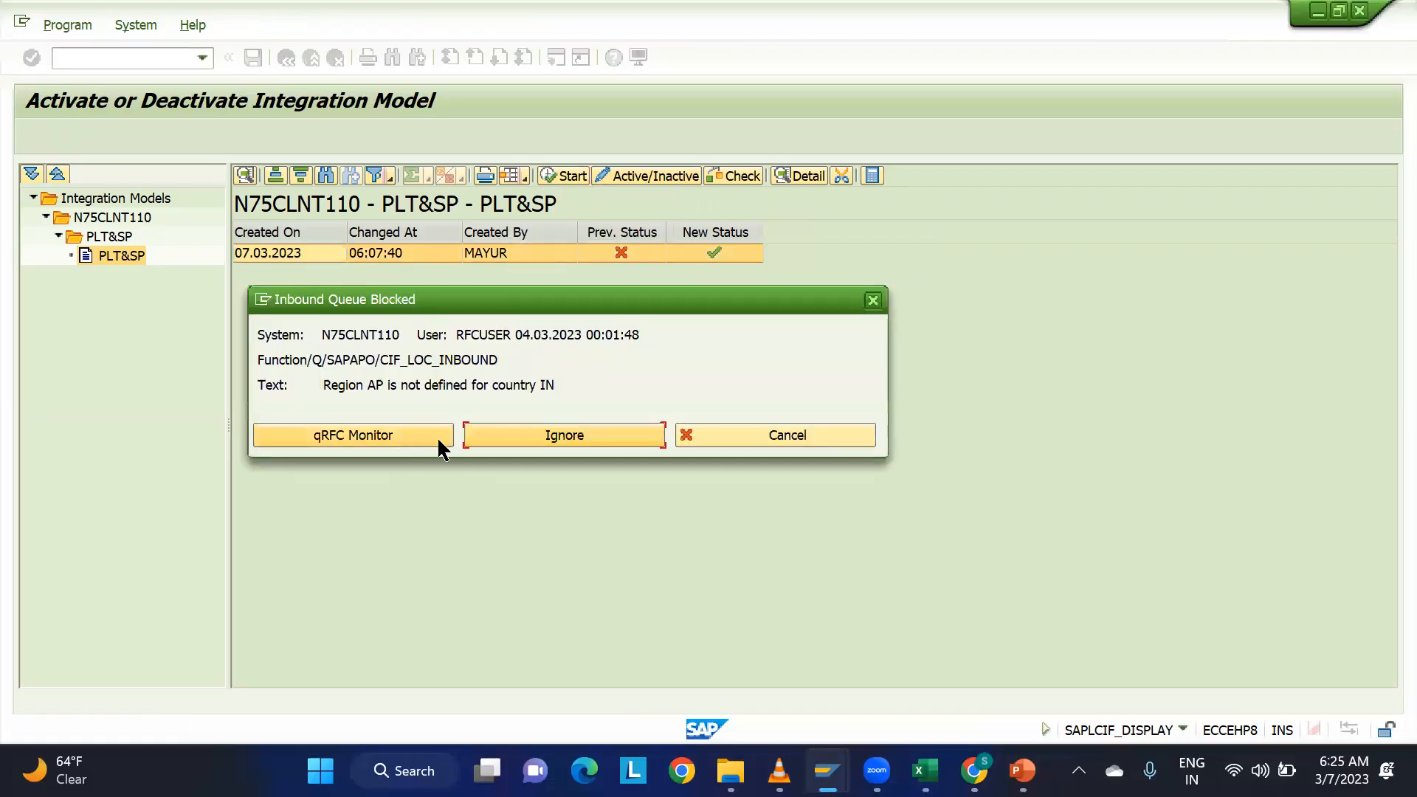
left_click(545, 442)
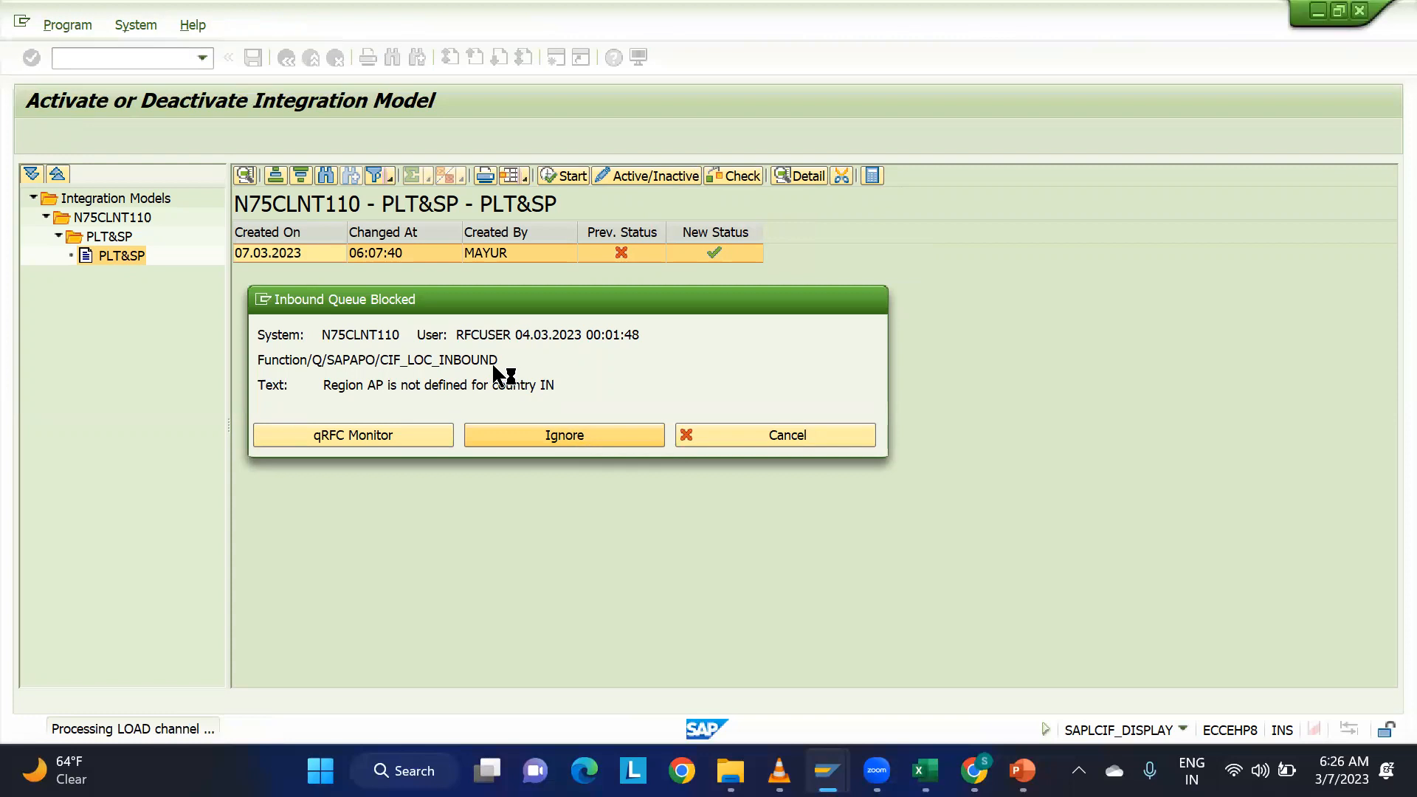
left_click(373, 435)
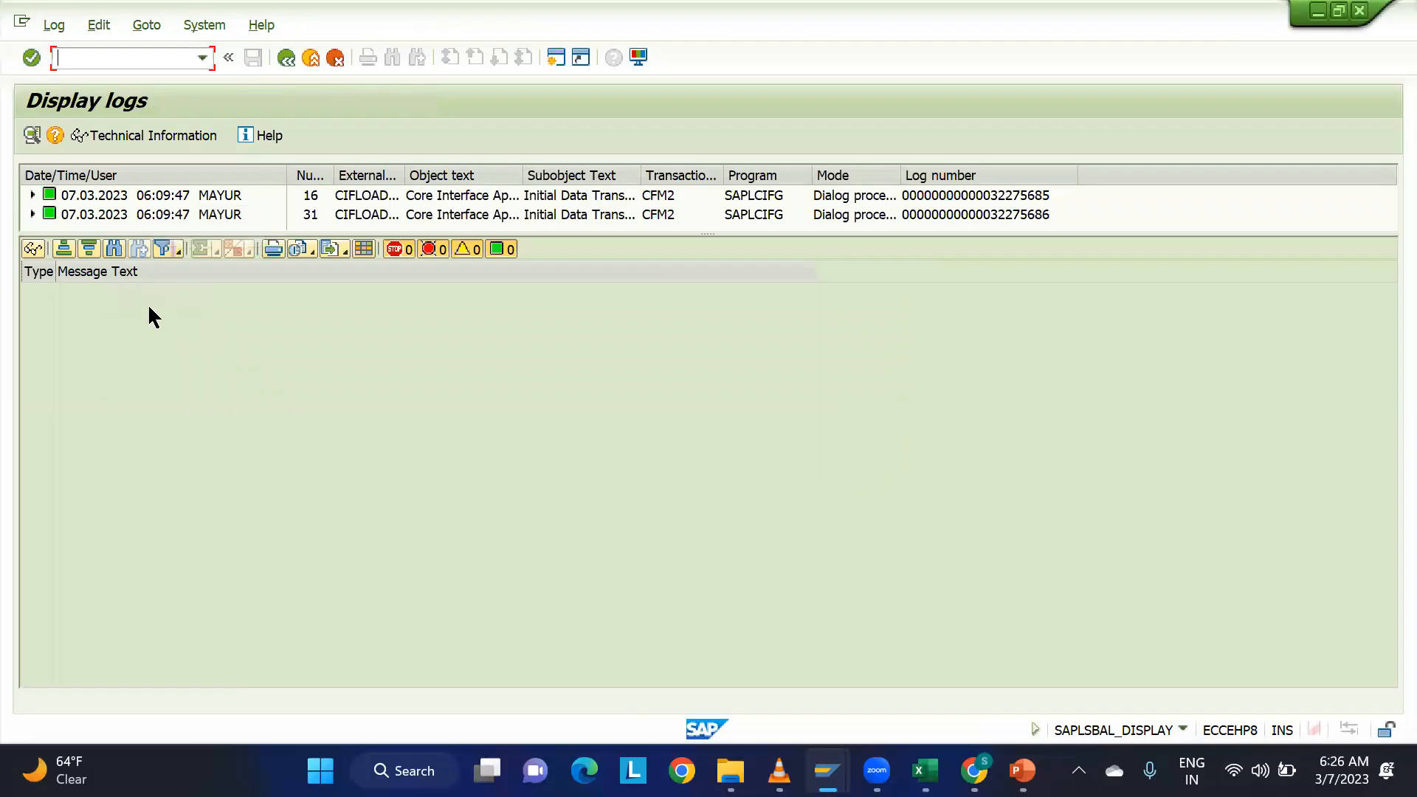
left_click_drag(666, 235, 680, 321)
left_click_drag(711, 229, 718, 370)
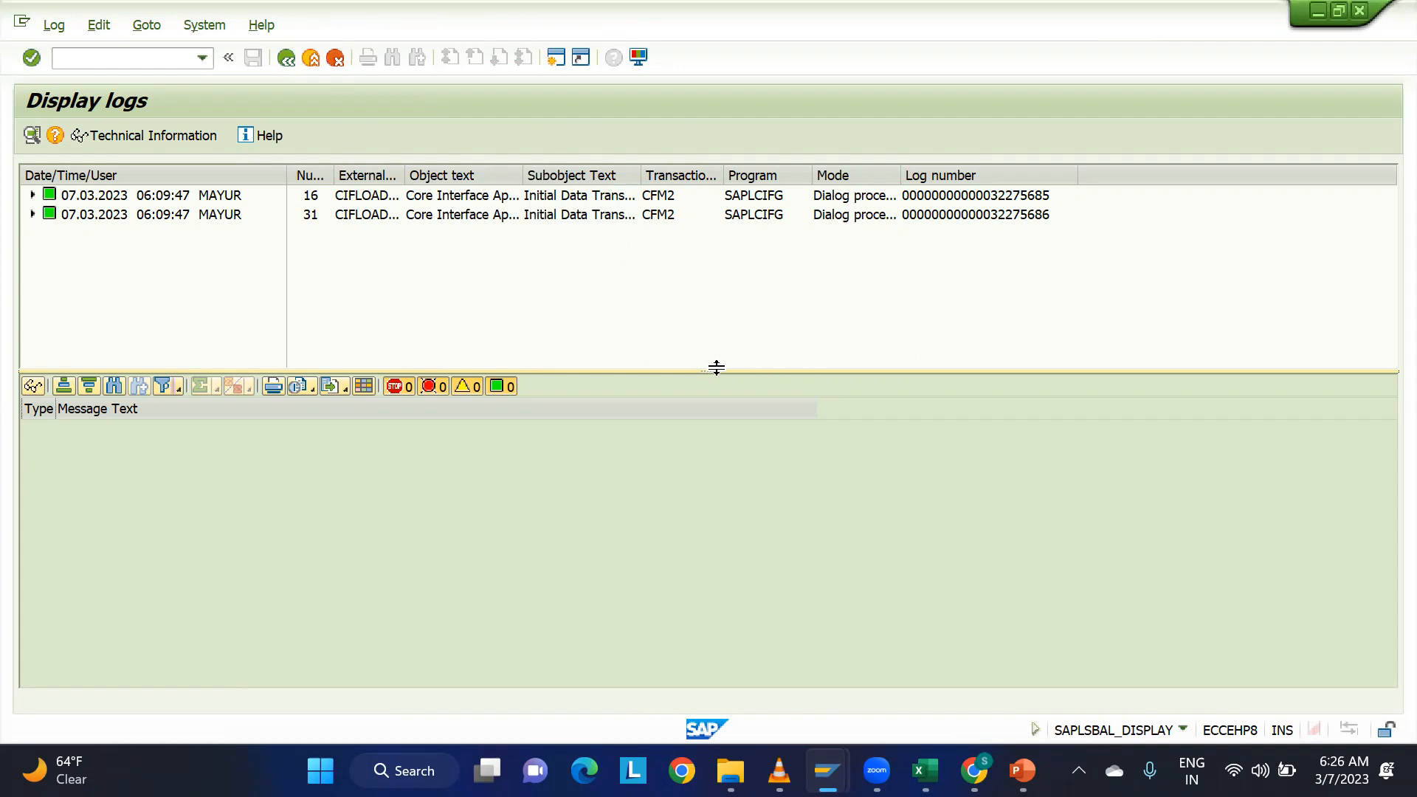
left_click_drag(714, 367, 727, 282)
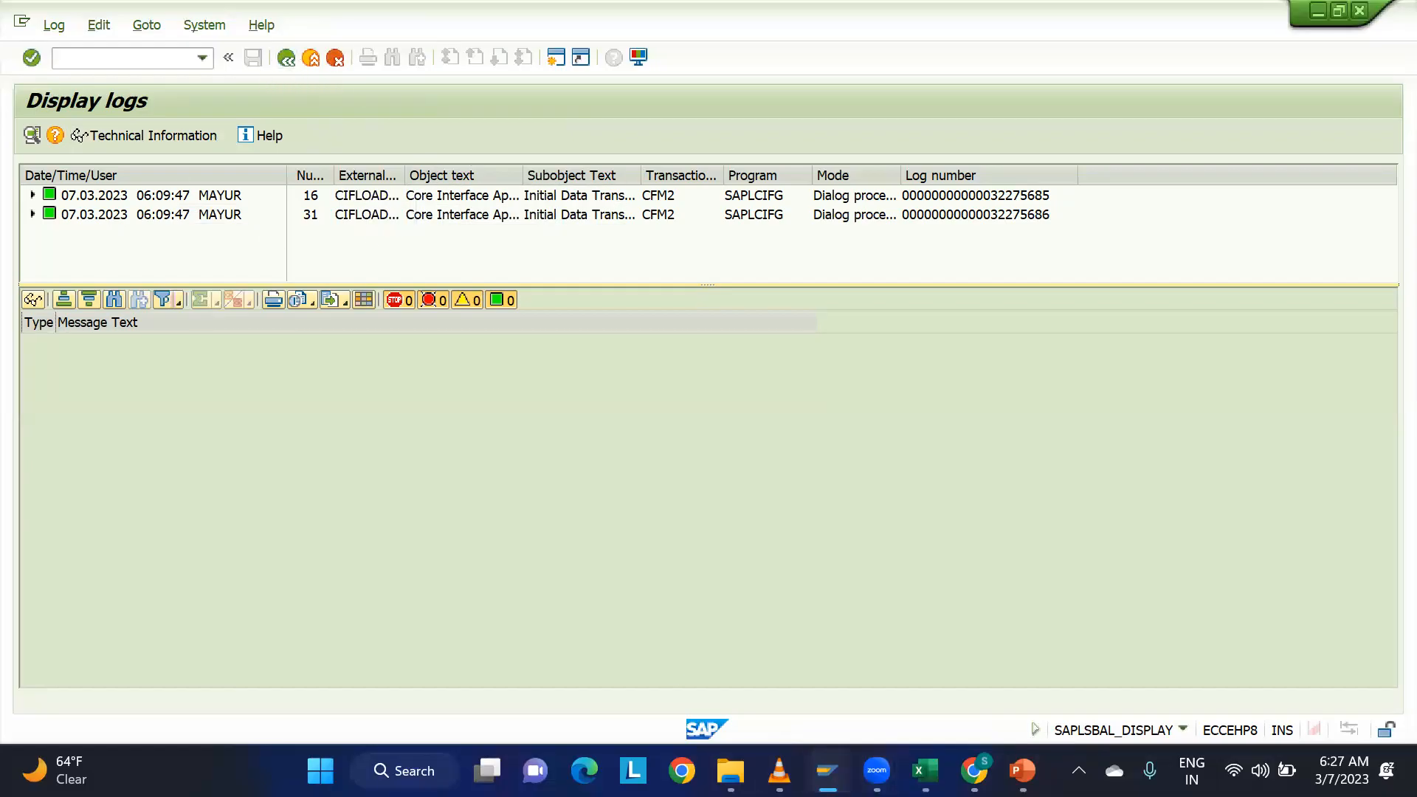
Switch to the EWM location master session and try to restart transaction /N/SAPAPO/LOC3.
mouse_move(827, 771)
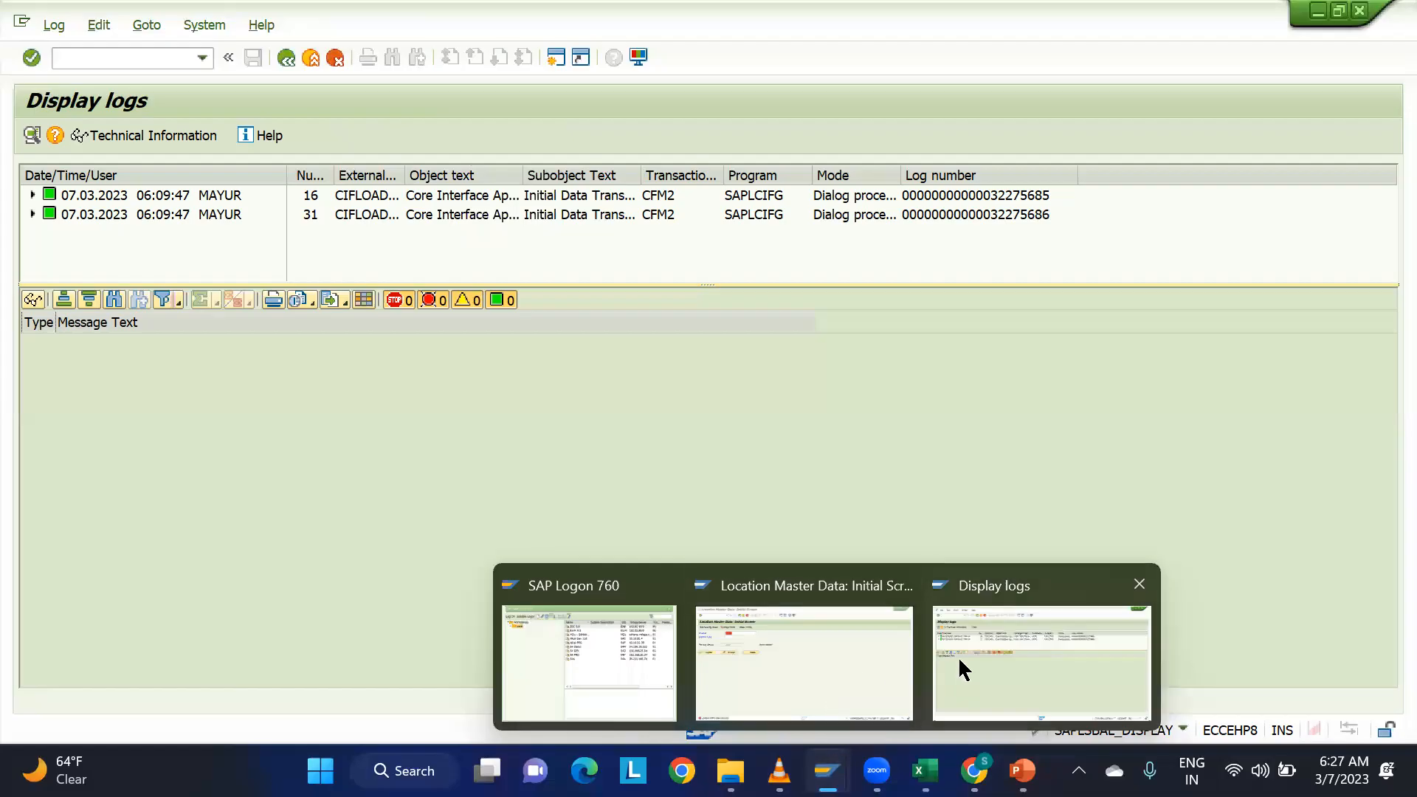
left_click(850, 671)
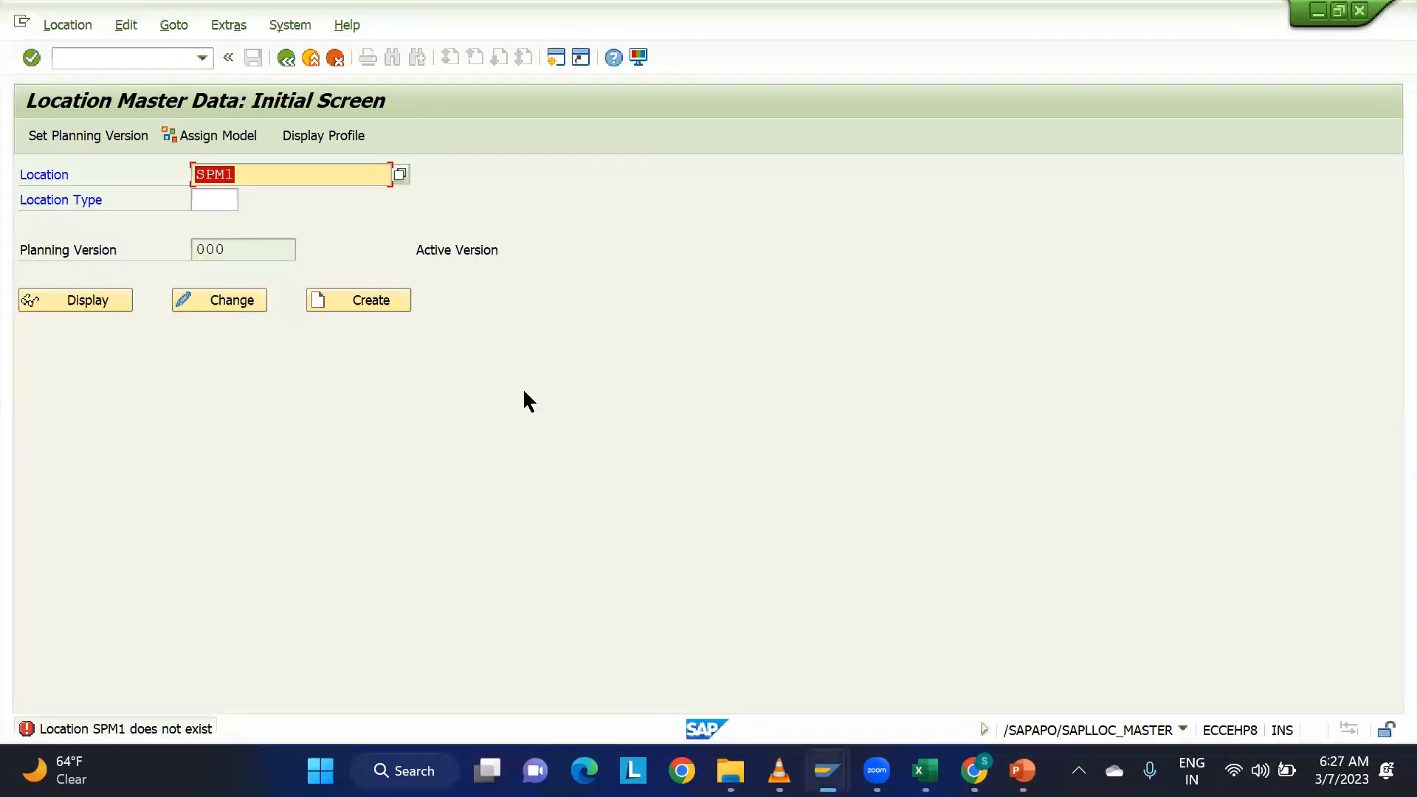
left_click(152, 57)
left_click(186, 63)
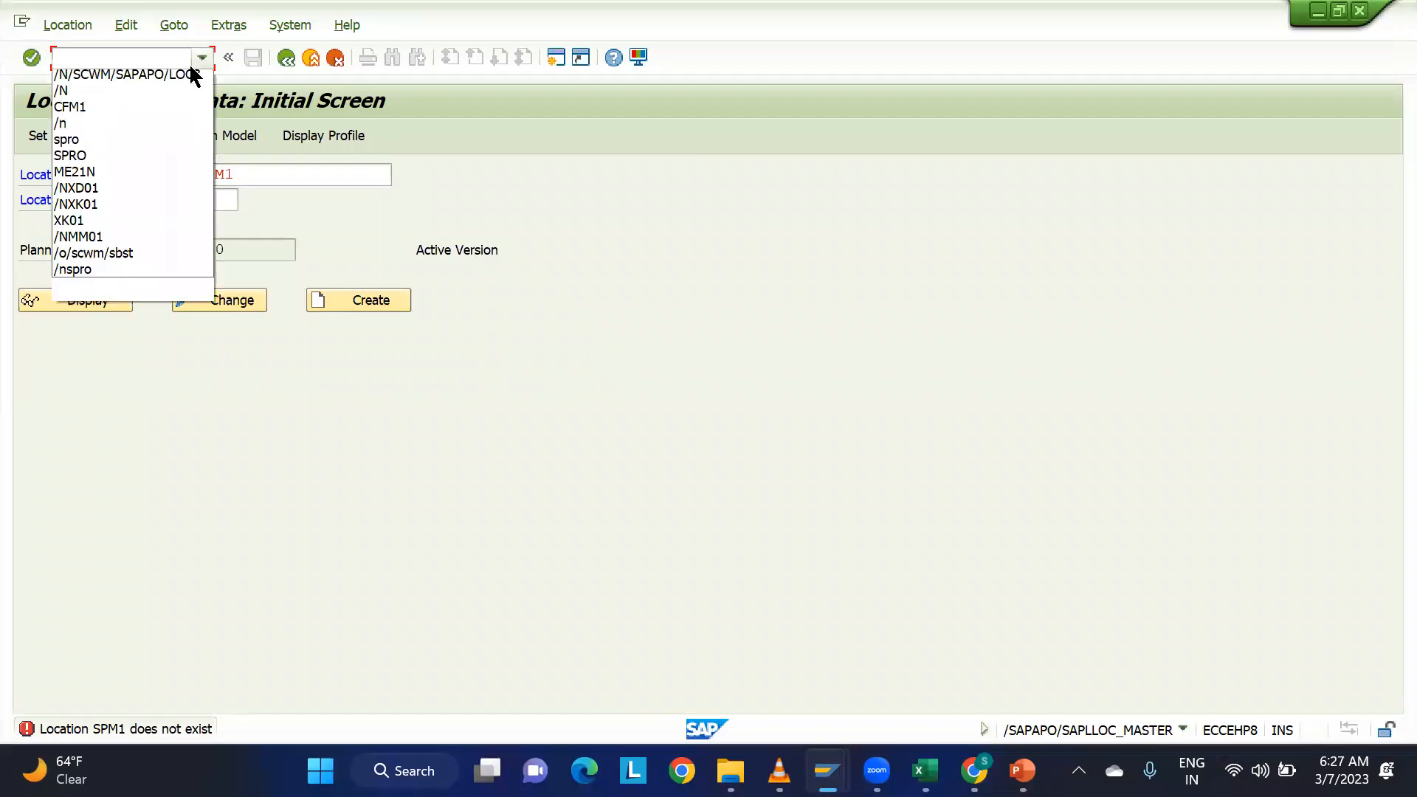
left_click(137, 93)
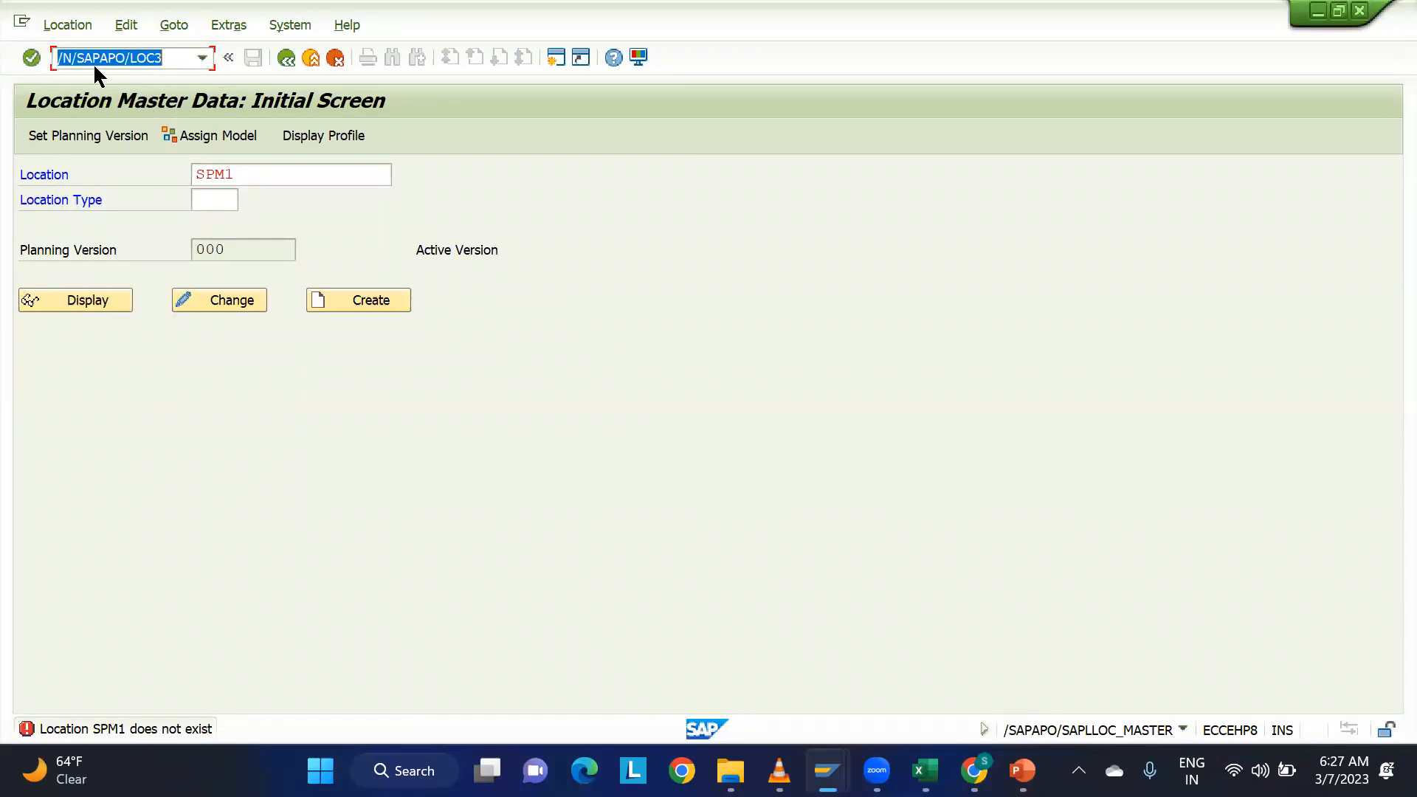
key("Return")
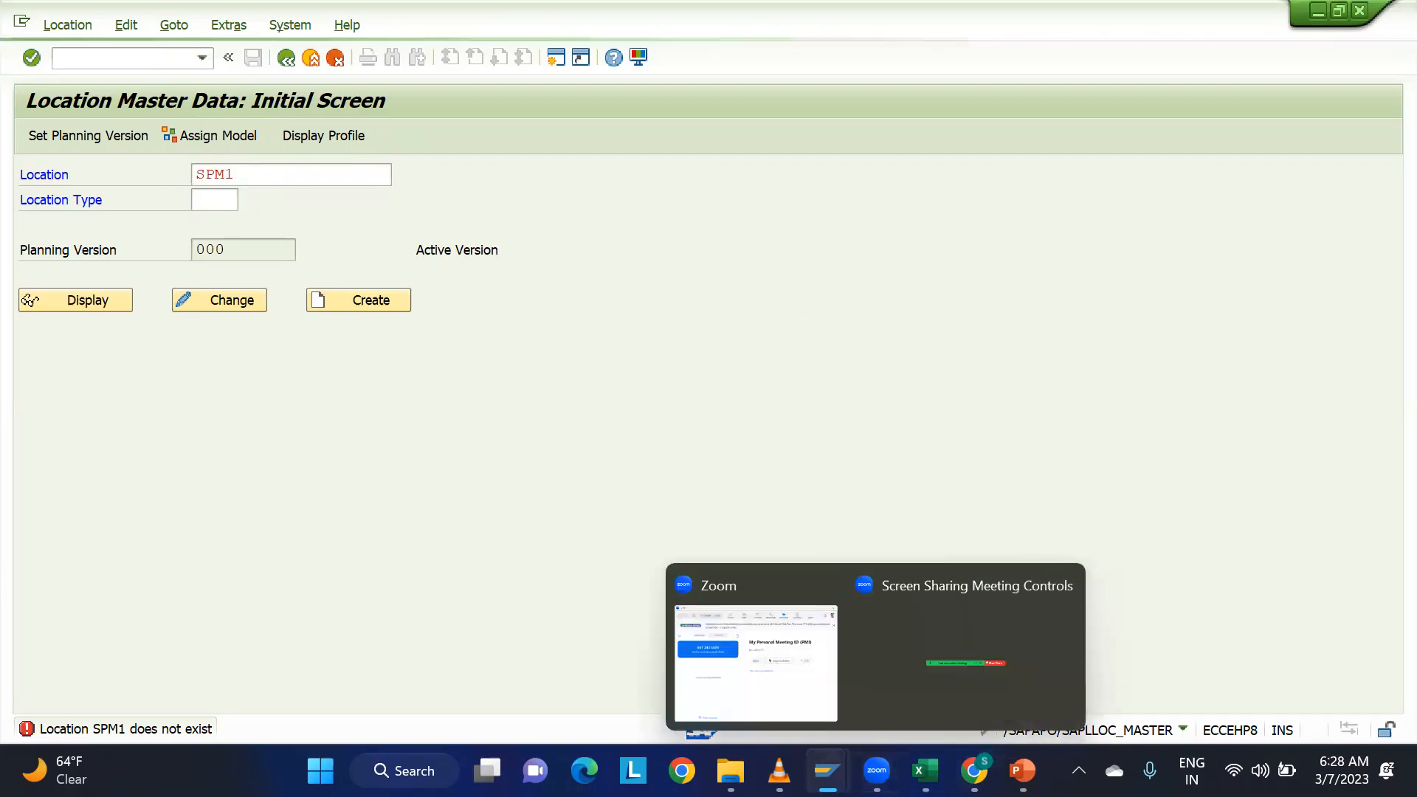
Check the activation log session, return to the EWM location session, and dismiss its connection error messages.
mouse_move(827, 771)
left_click(971, 651)
left_click(284, 55)
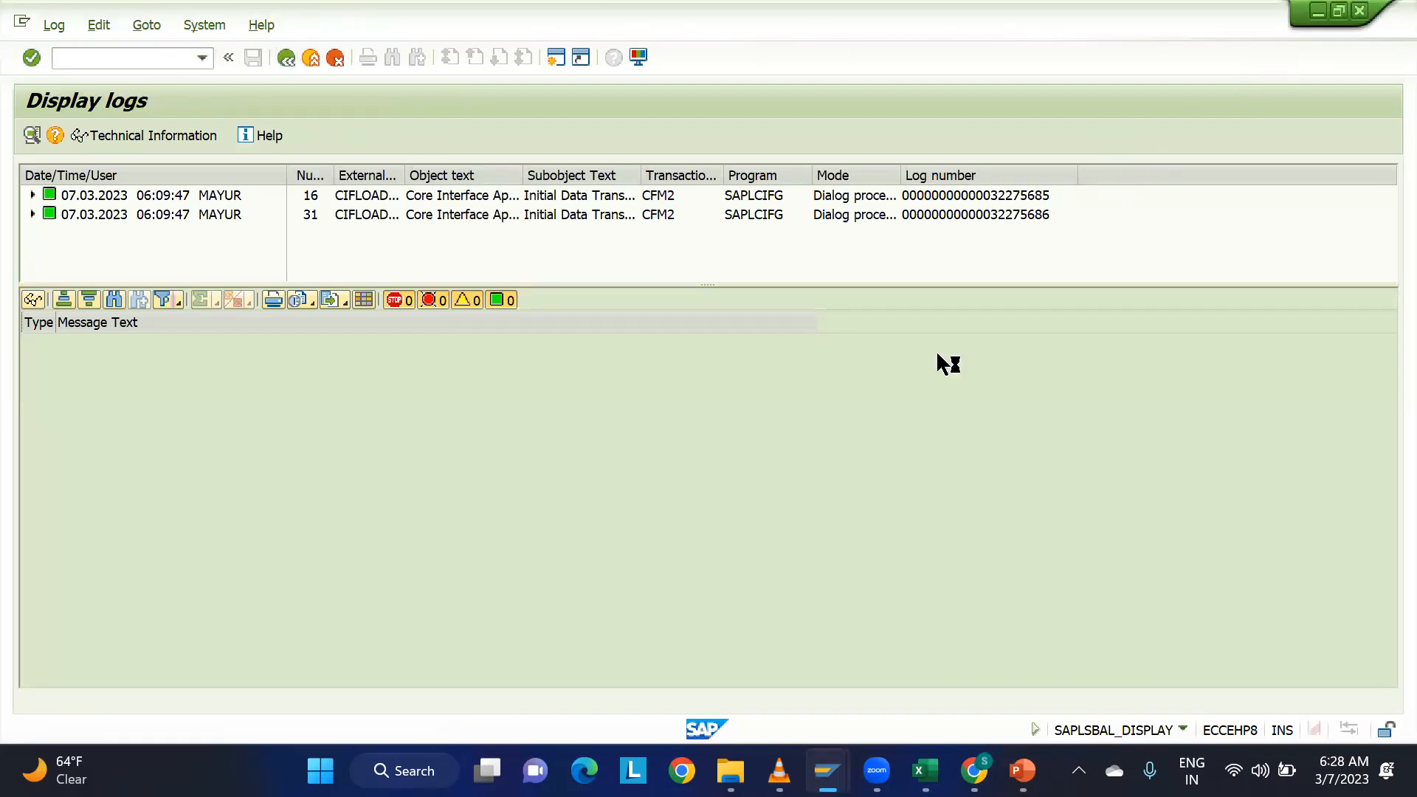
mouse_move(827, 769)
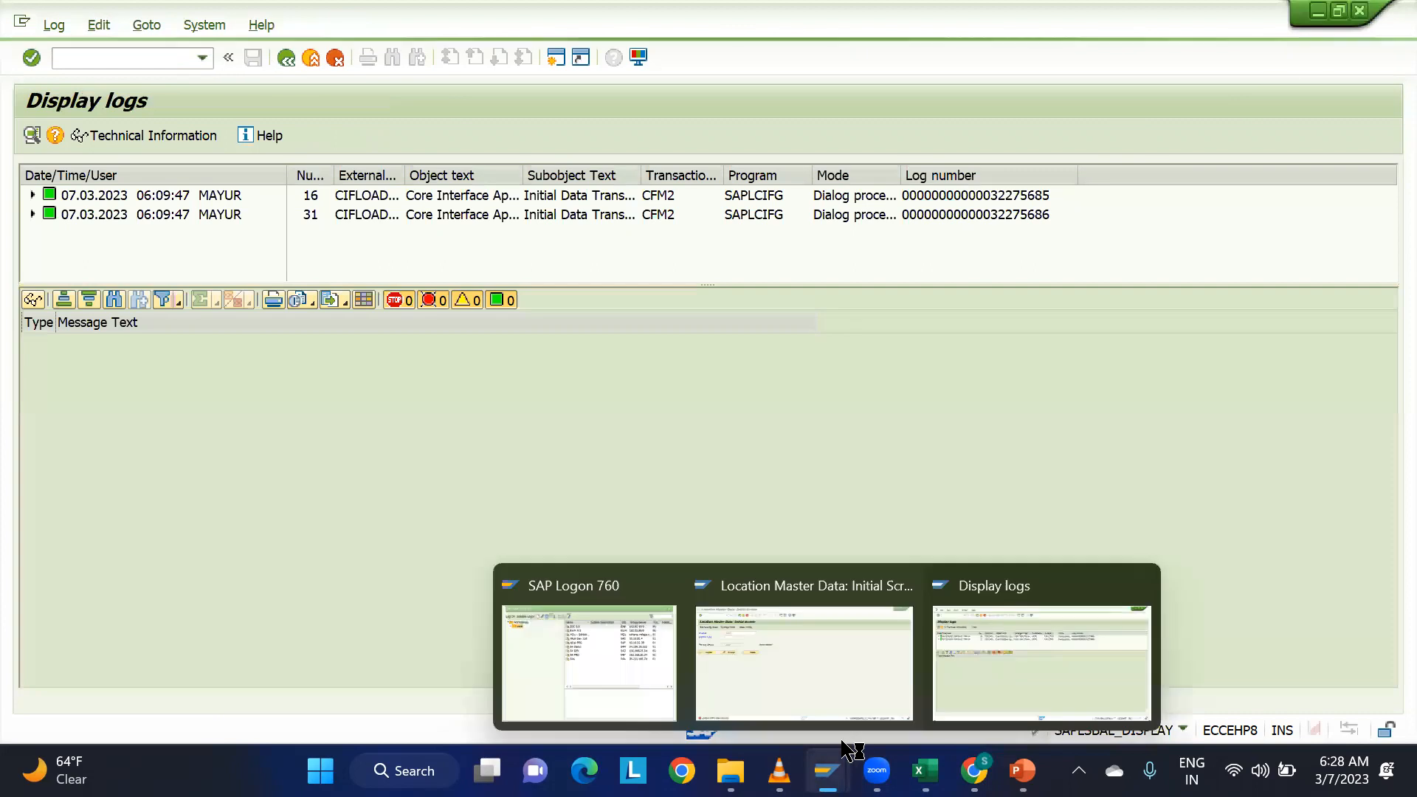
left_click(858, 677)
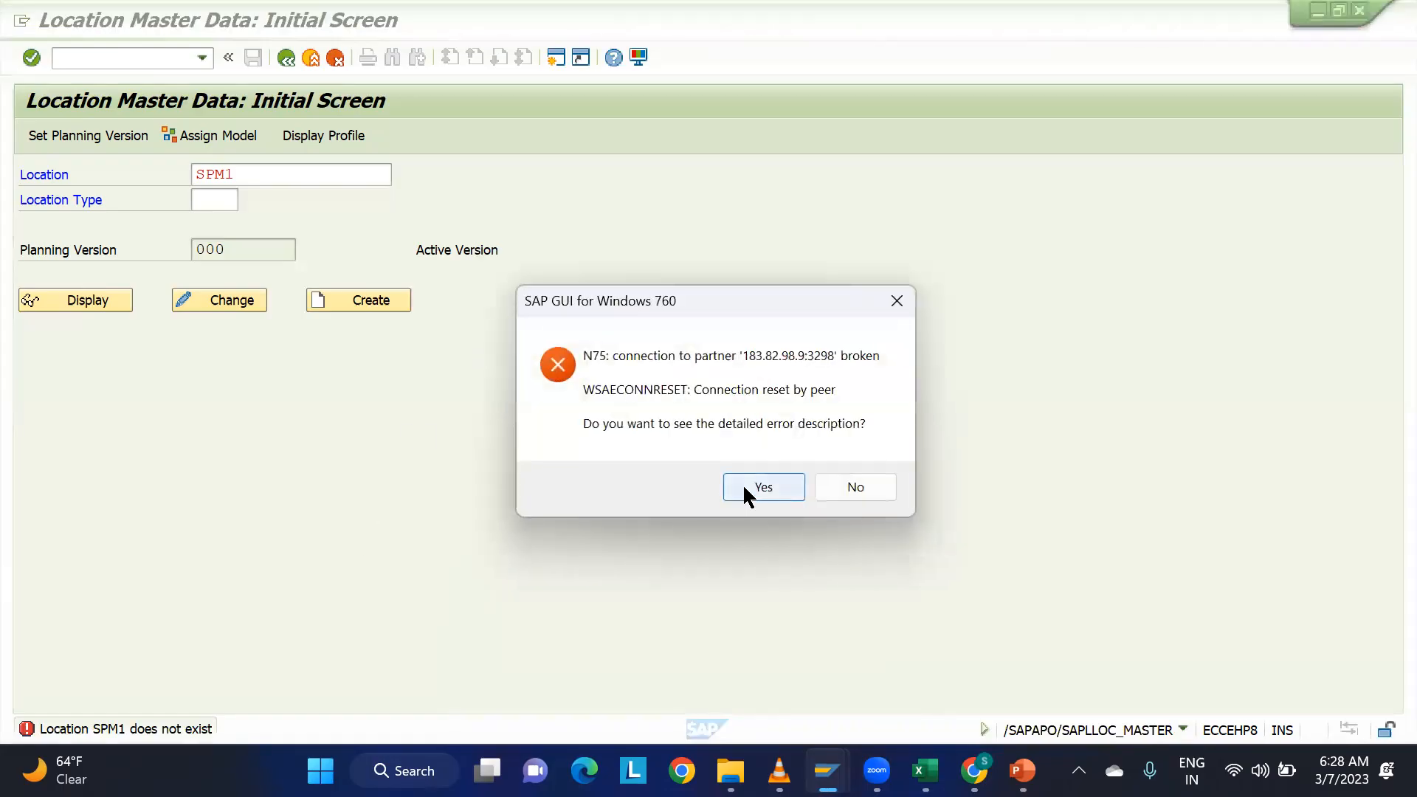
left_click(743, 484)
left_click(884, 579)
Reopen the EWM connection from SAP Logon, enter the user name and password, and continue the logon by ending any other logons.
mouse_move(826, 770)
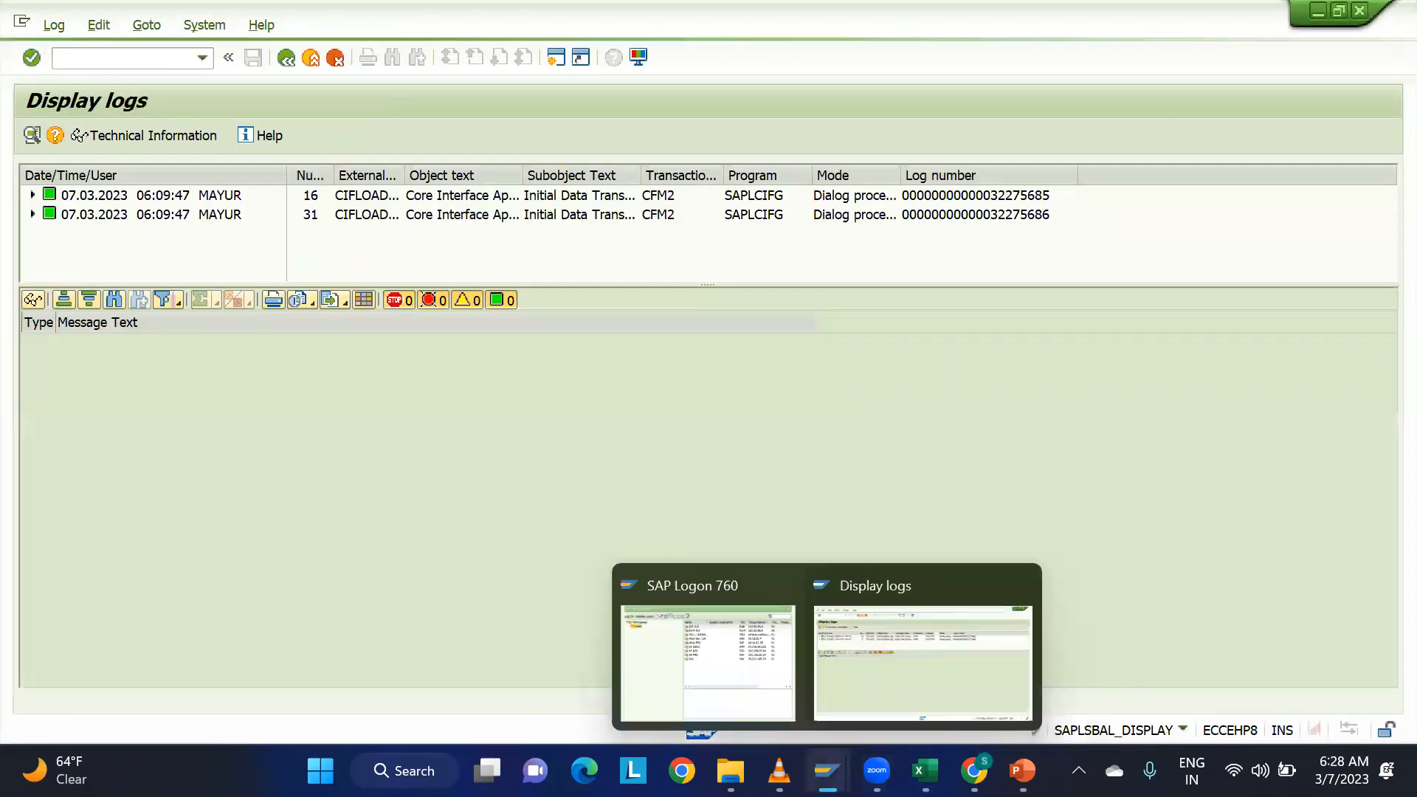
left_click(715, 652)
double_click(418, 255)
left_click(247, 244)
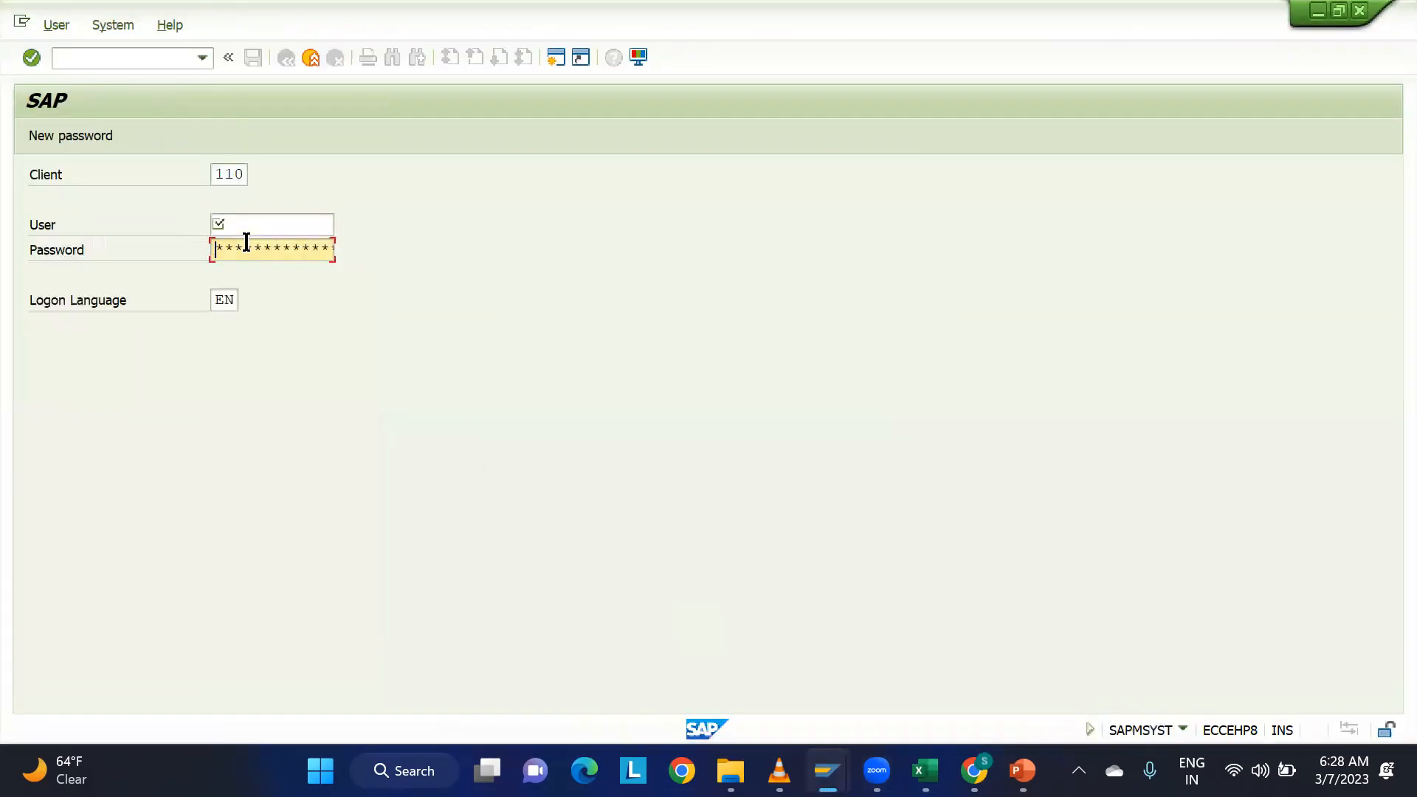
left_click(256, 226)
left_click(259, 244)
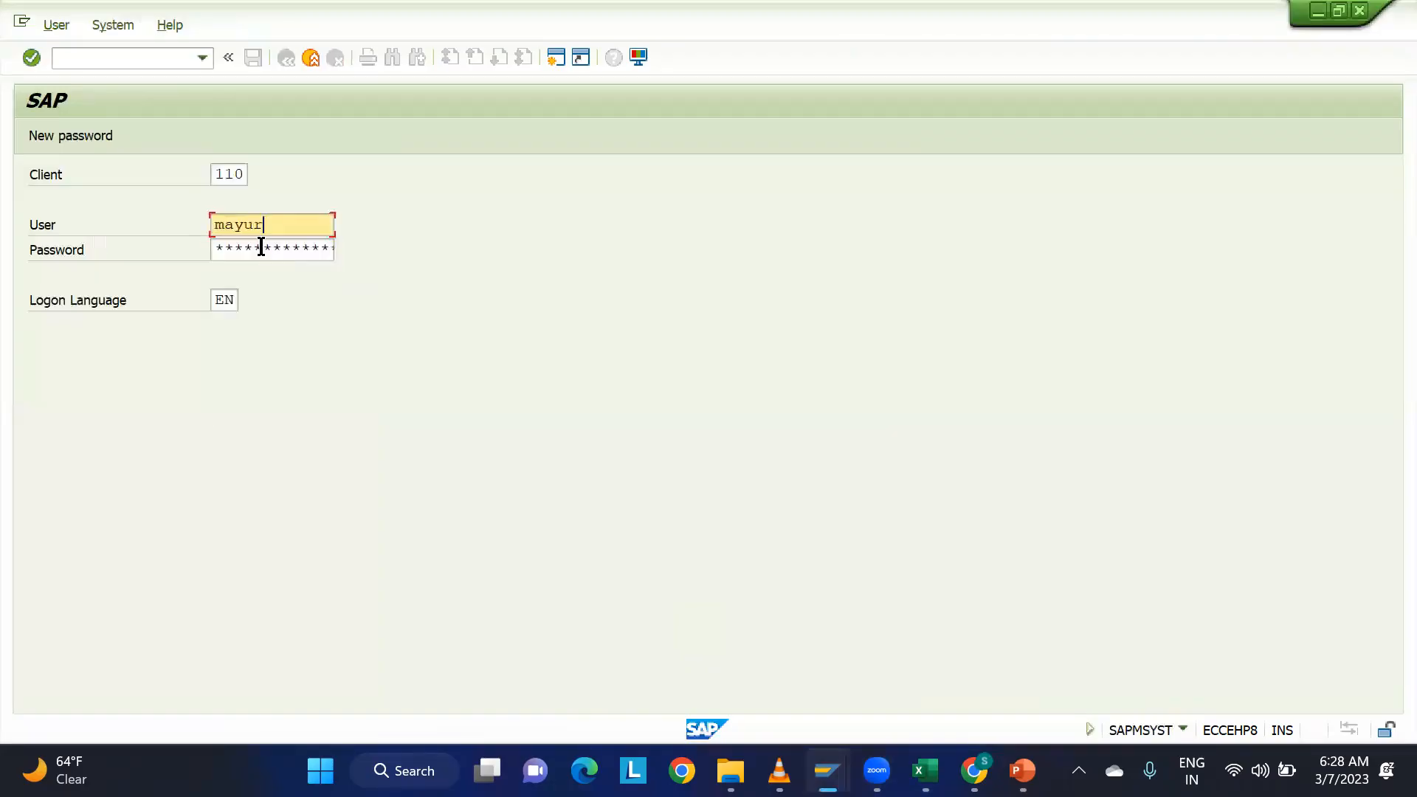
left_click(261, 247)
key("Caps_Lock")
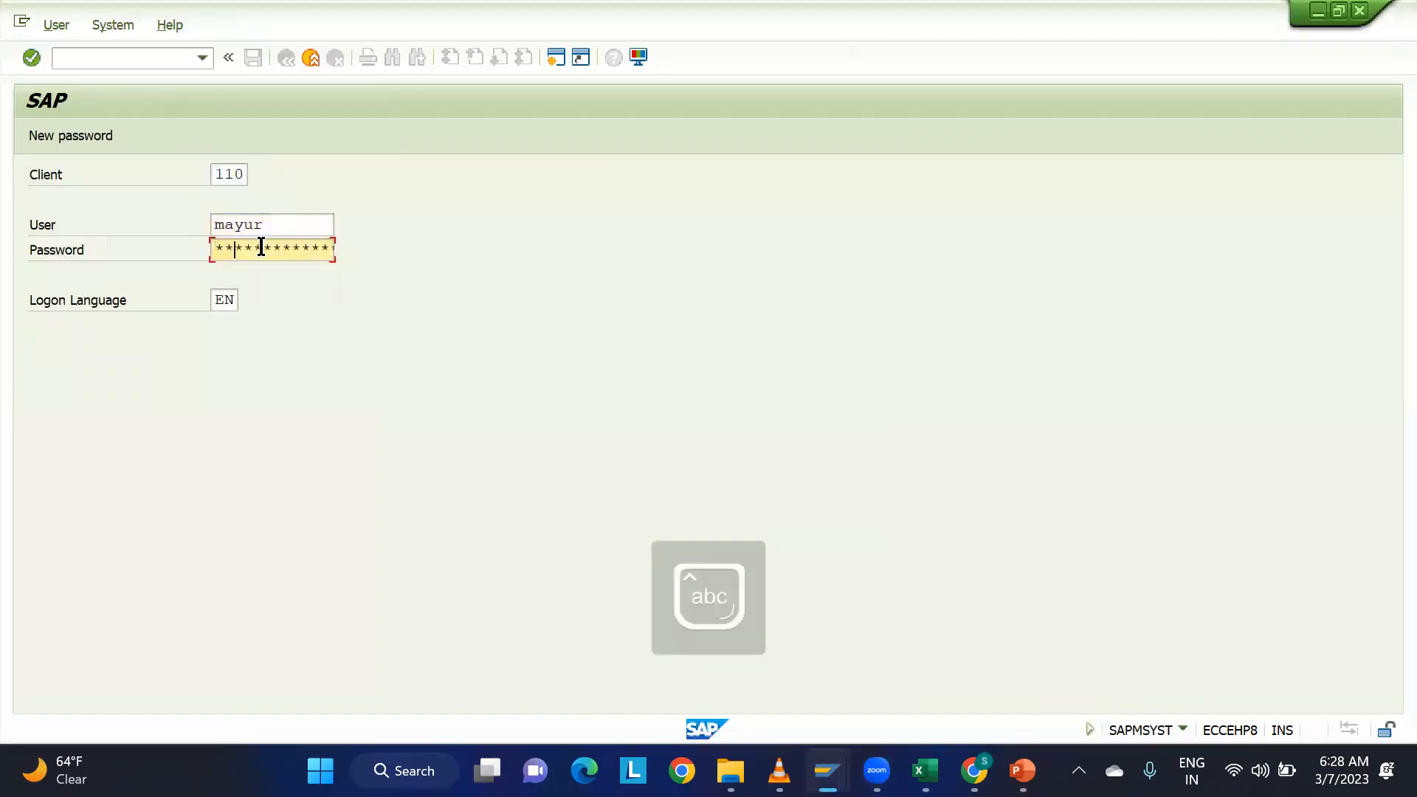
key("Return")
left_click(232, 583)
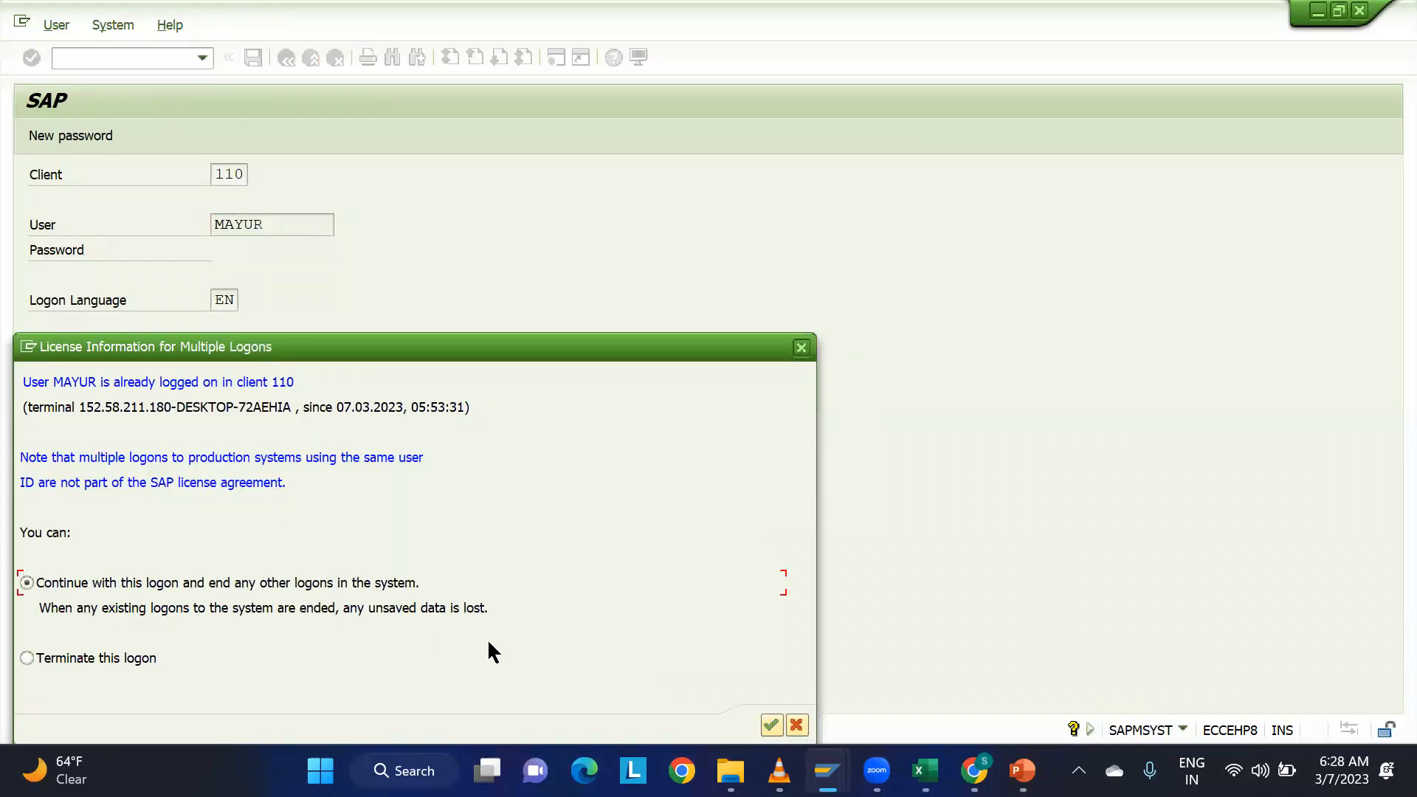
left_click(770, 713)
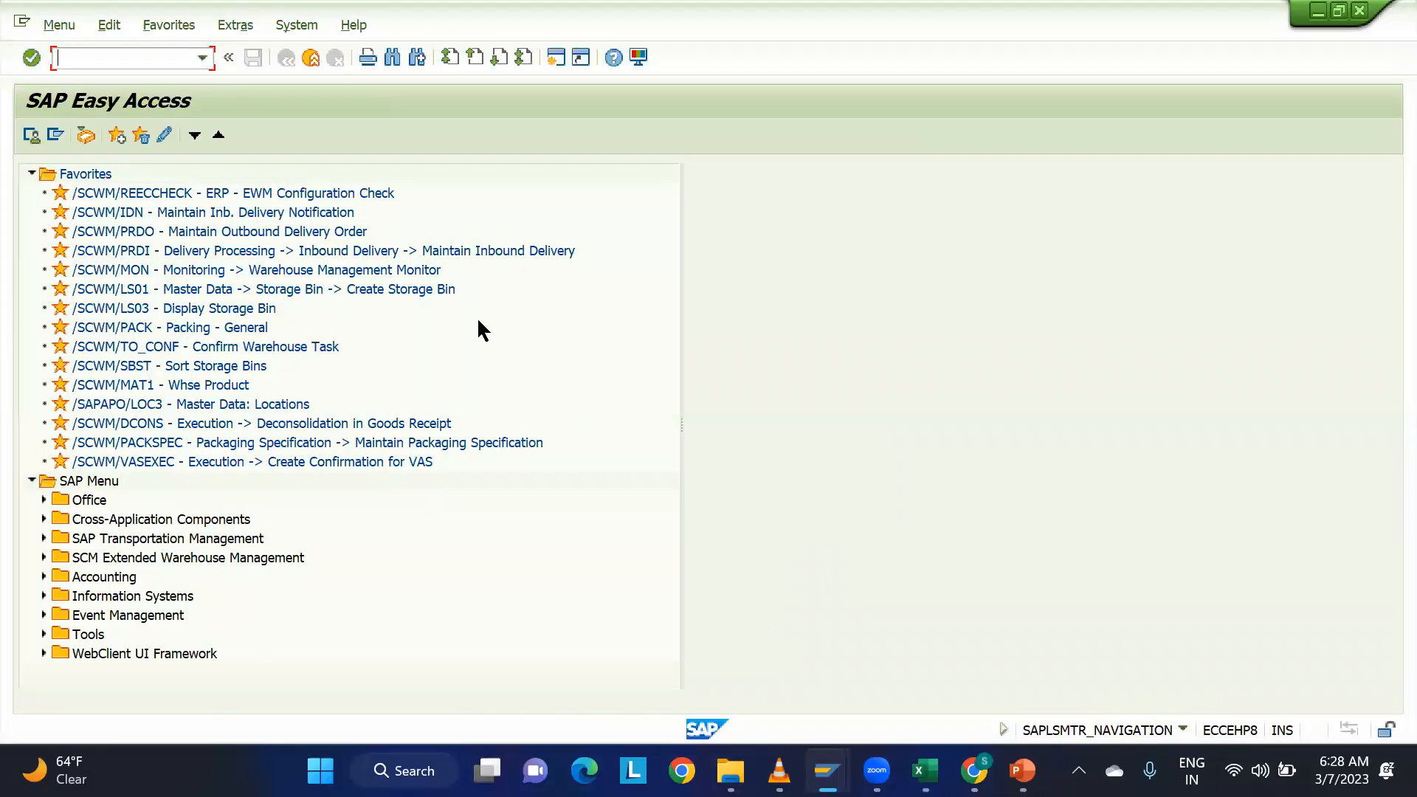
Start transaction /N/SAPAPO/LOC3 and display location PLM1 with location type 1001.
left_click(200, 58)
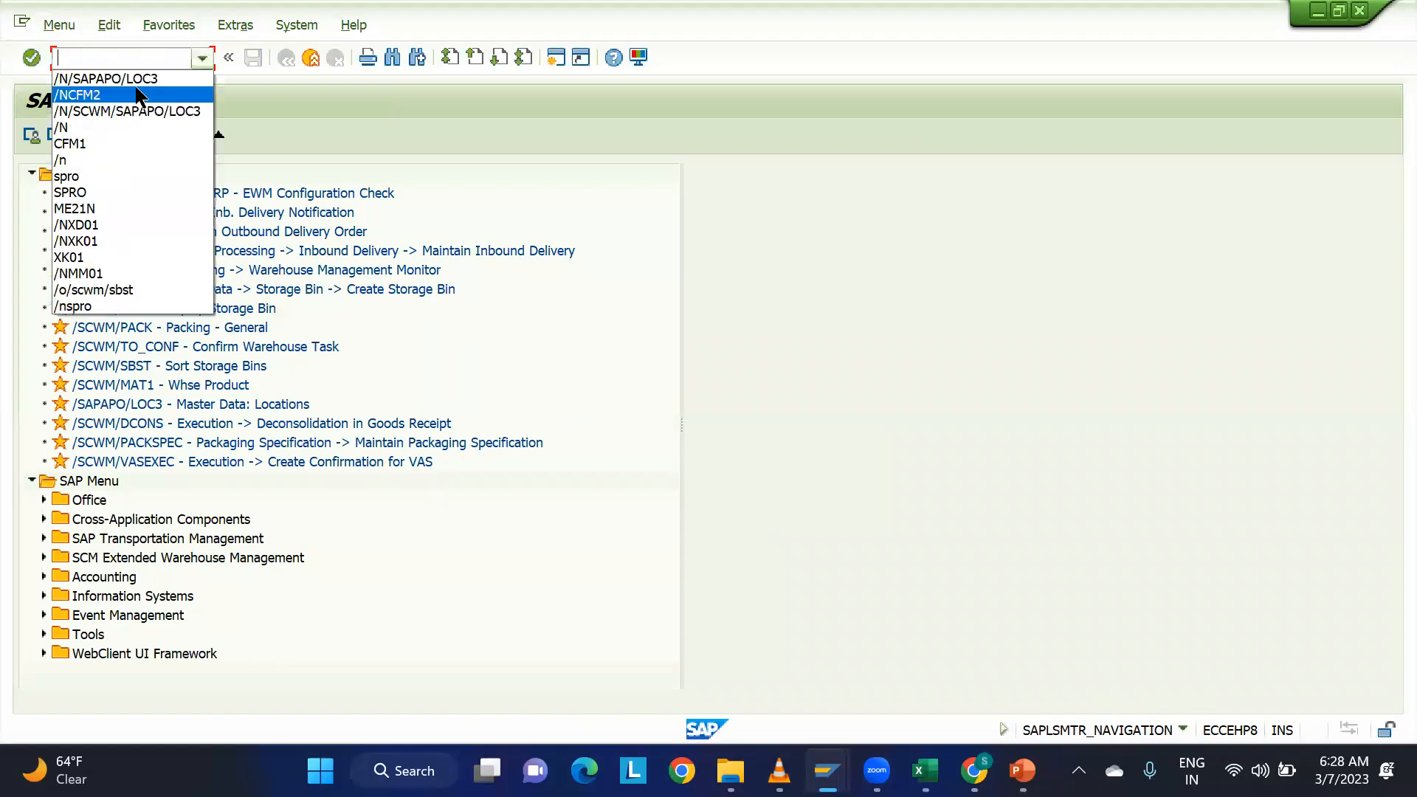
left_click(141, 77)
key("Return")
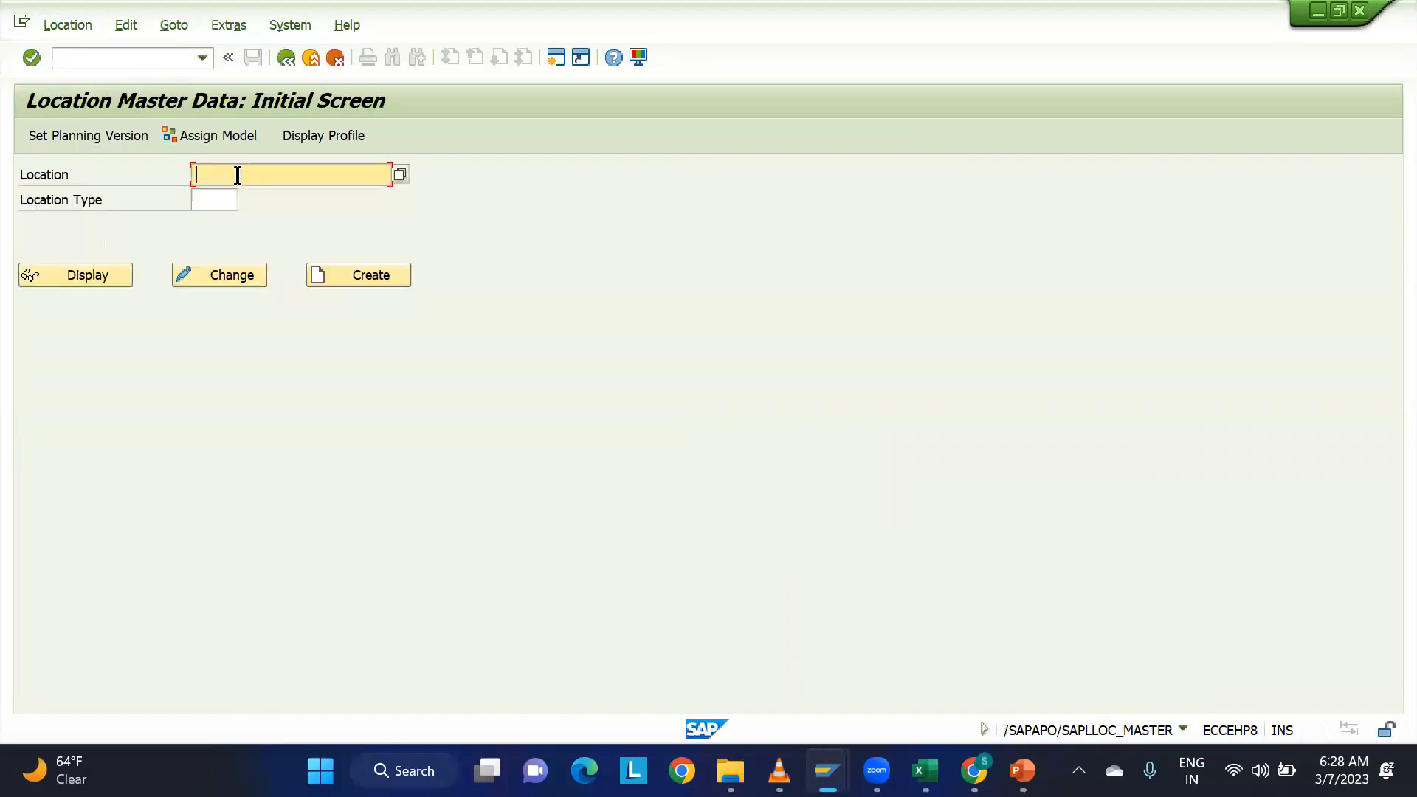
left_click(231, 183)
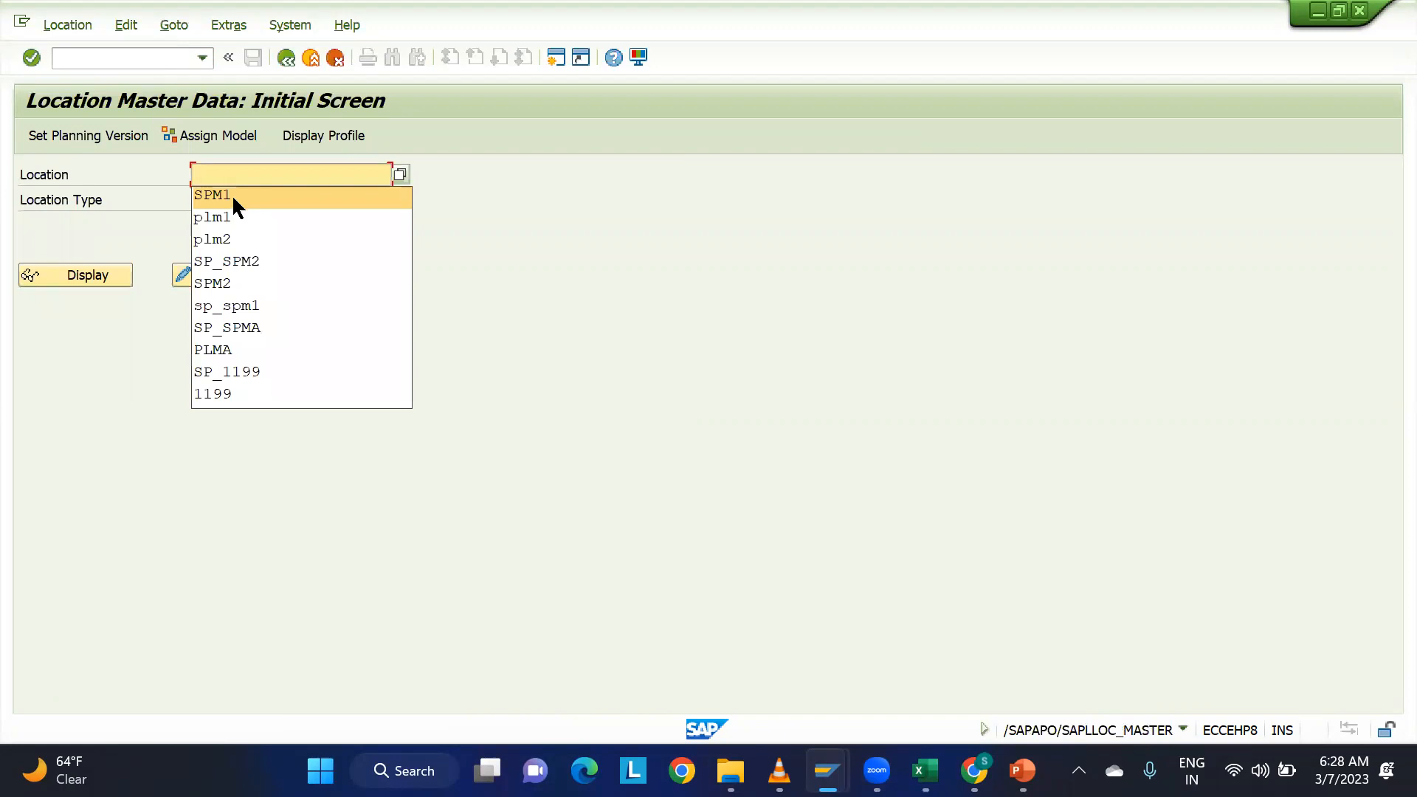
left_click(233, 216)
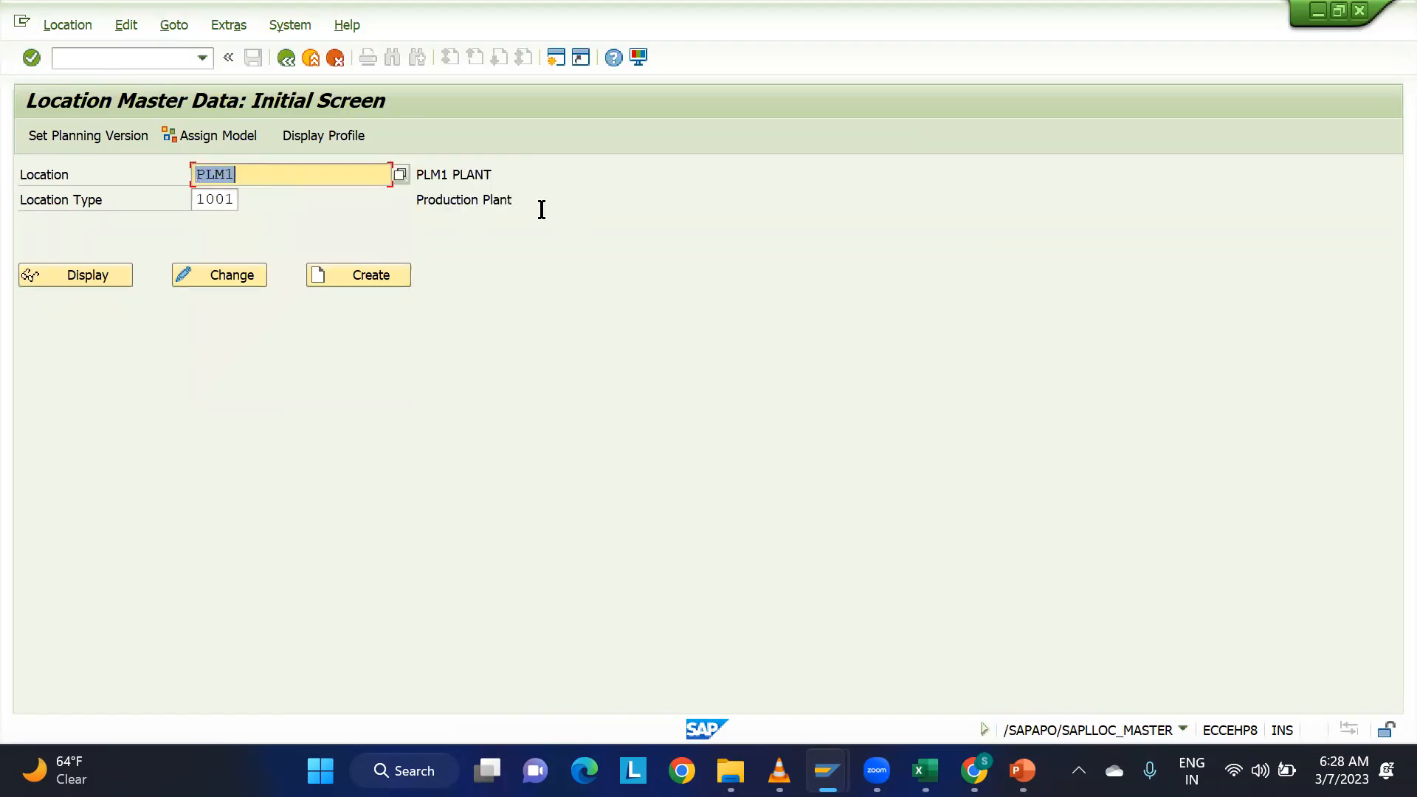
key("Tab")
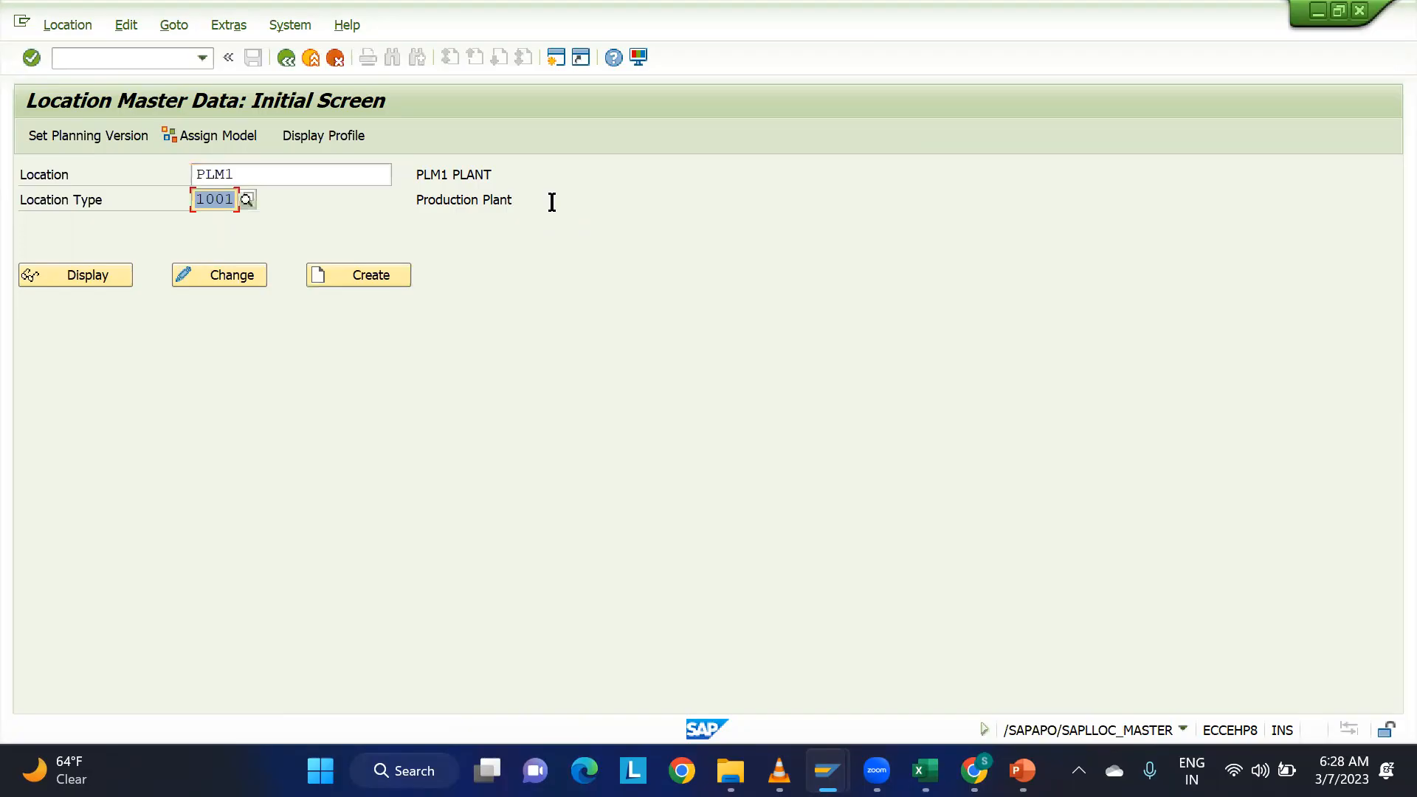
left_click(101, 272)
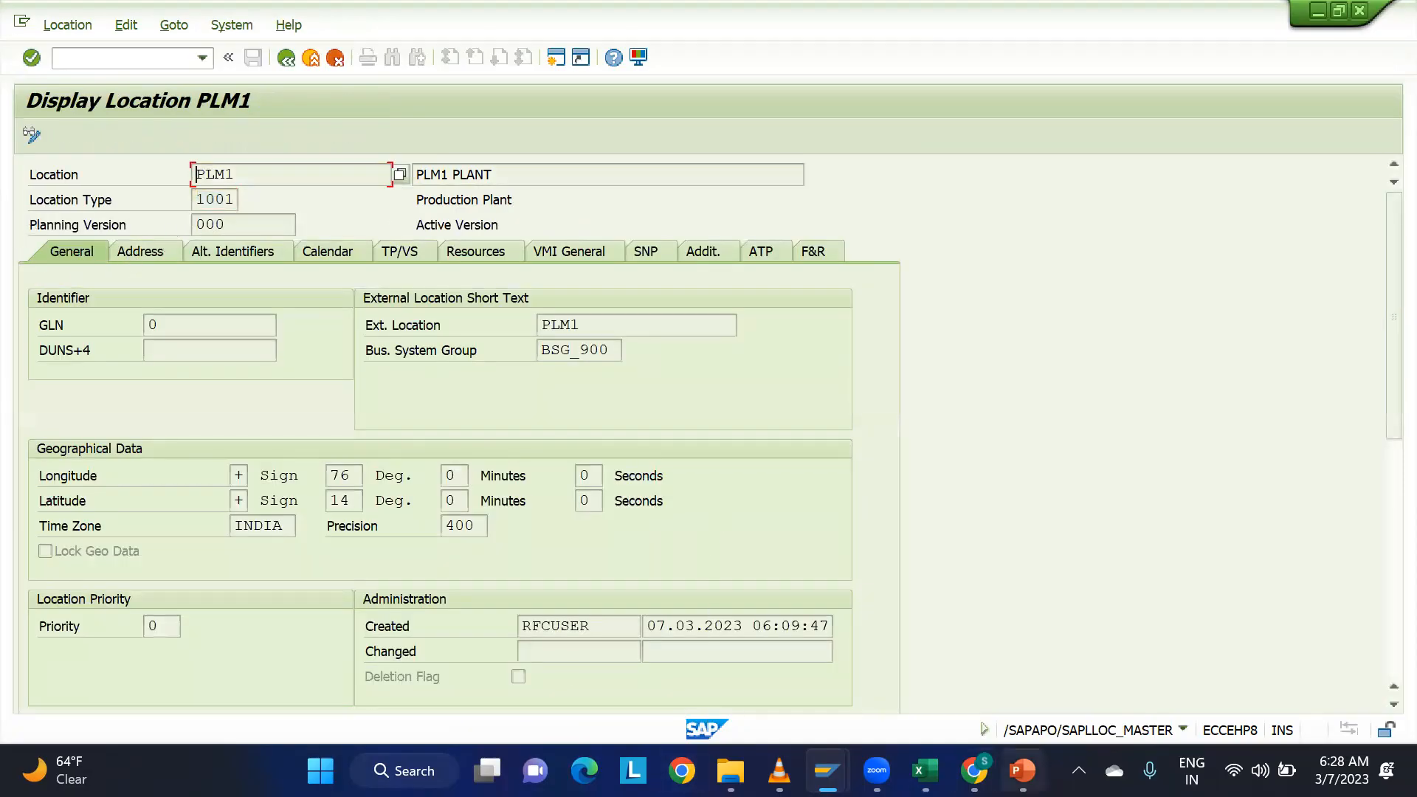
Capture a screenshot region of the Display Location PLM1 screen with Screenpresso.
left_click(1078, 770)
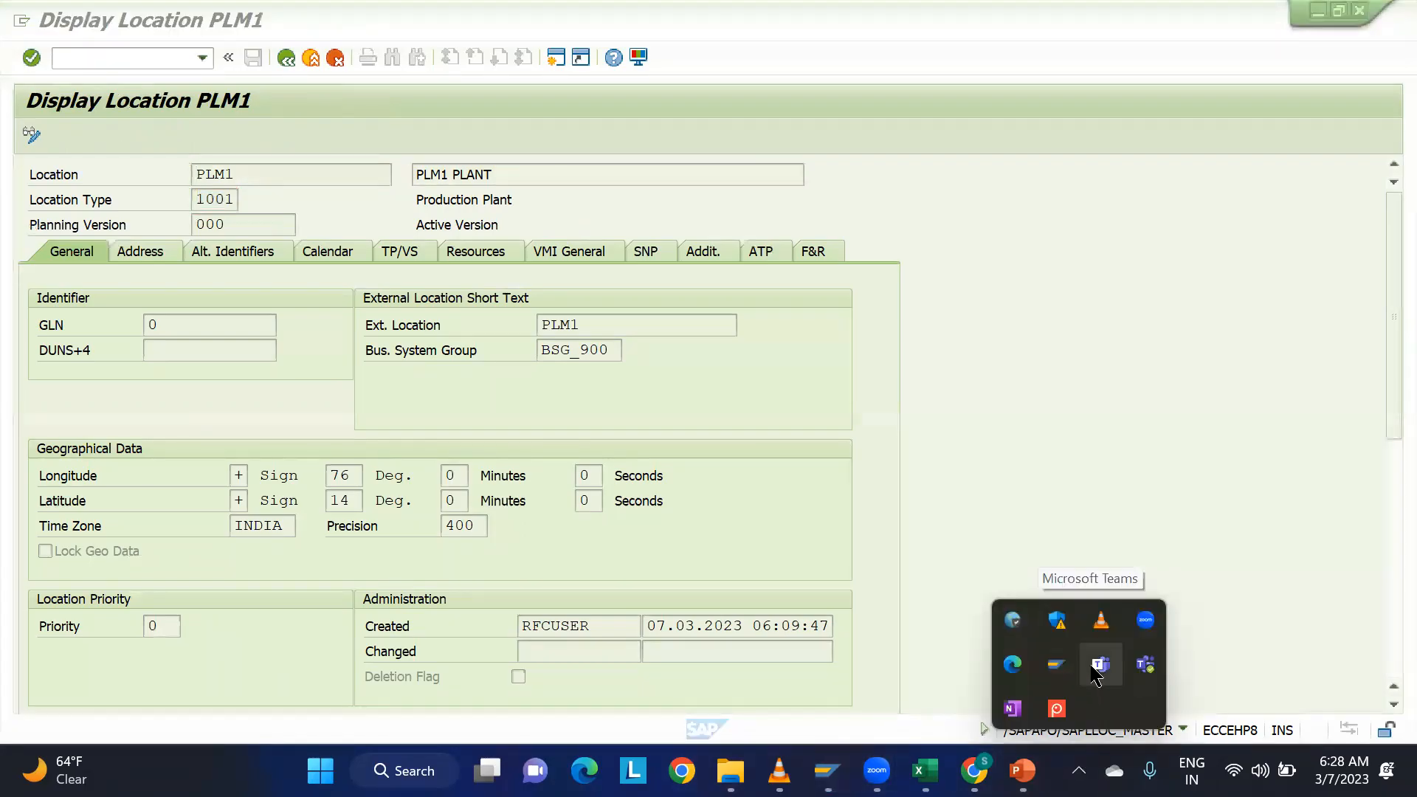
left_click(1059, 708)
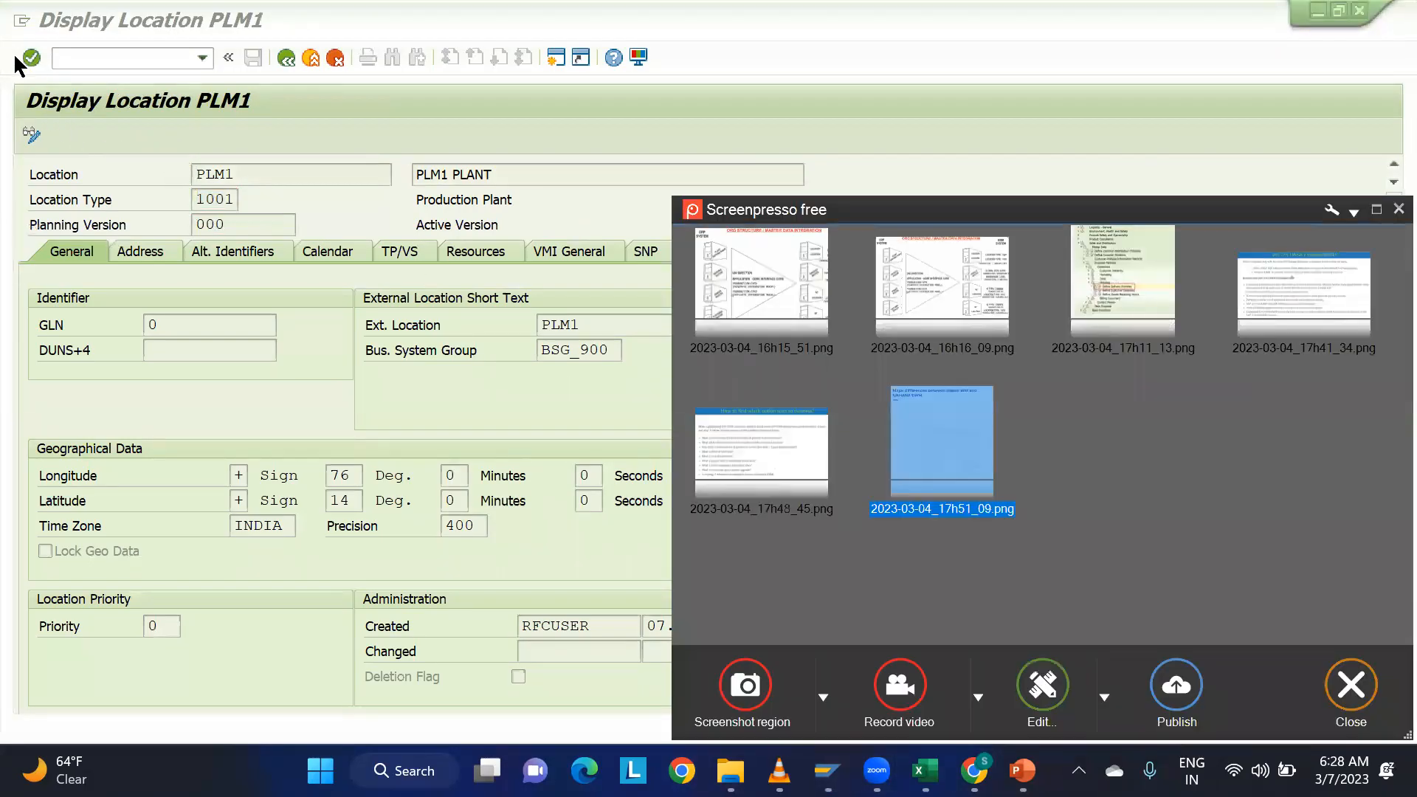
left_click(737, 675)
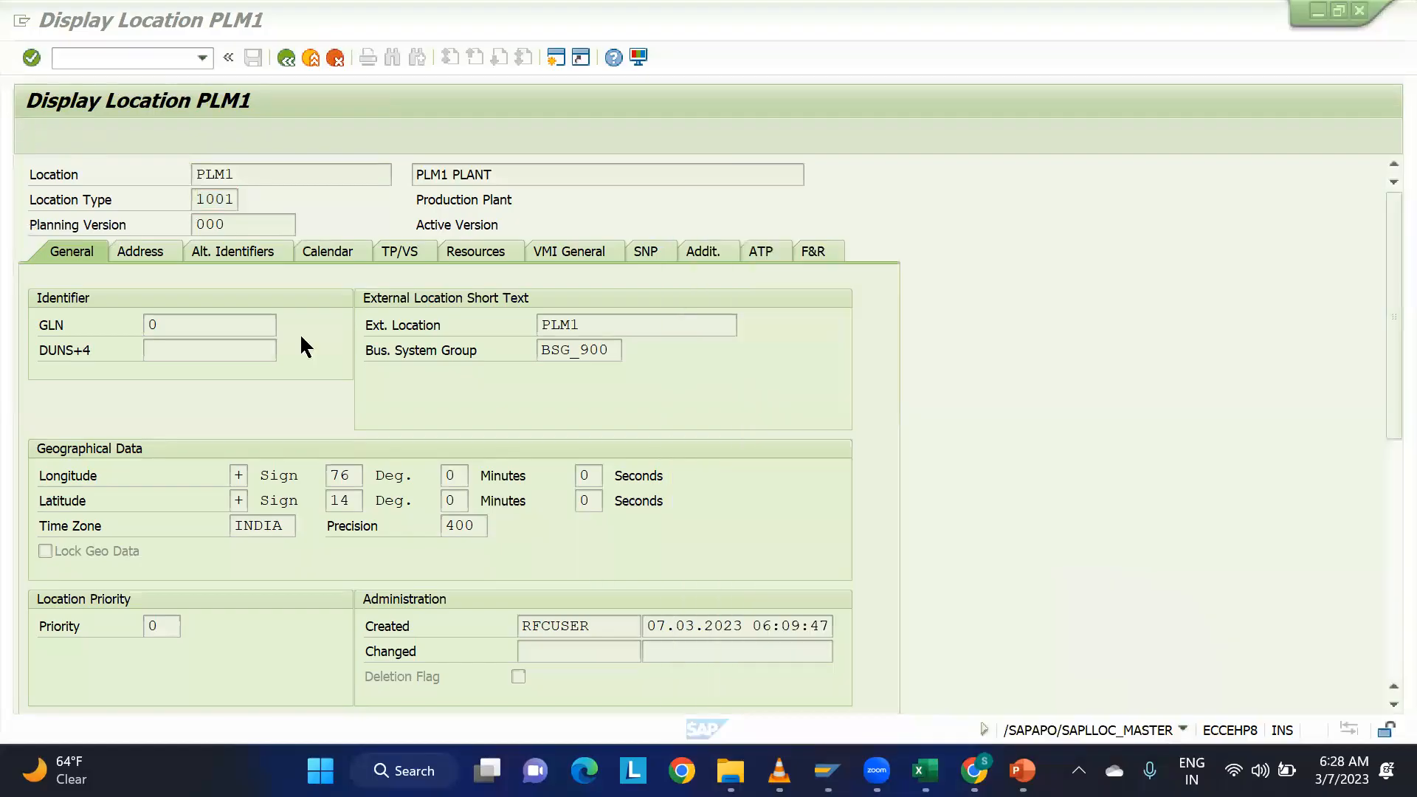
left_click_drag(9, 81, 910, 728)
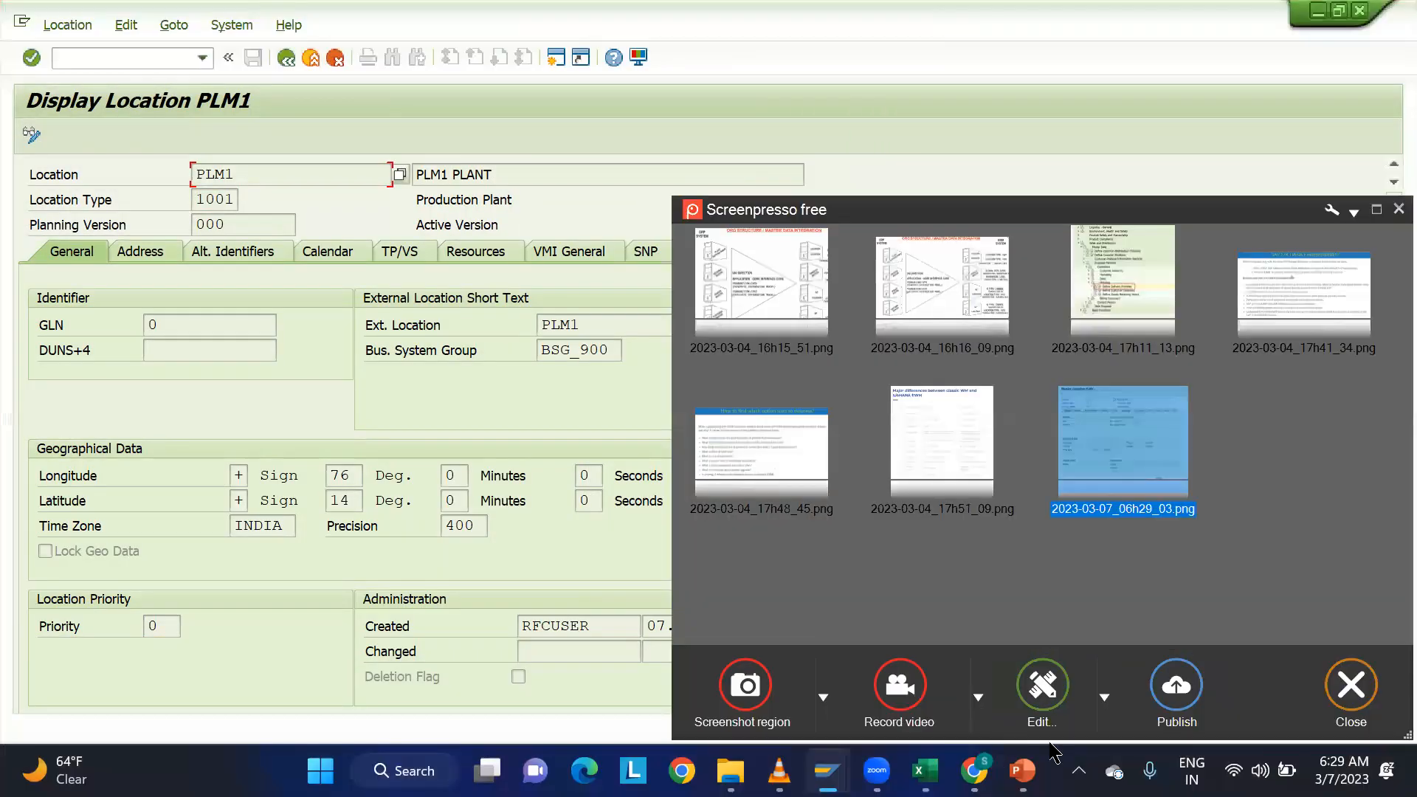
Open the PLM1 capture in the Screenpresso editor, circle its location, external location and business system group values in red freehand, and close without saving.
double_click(1092, 409)
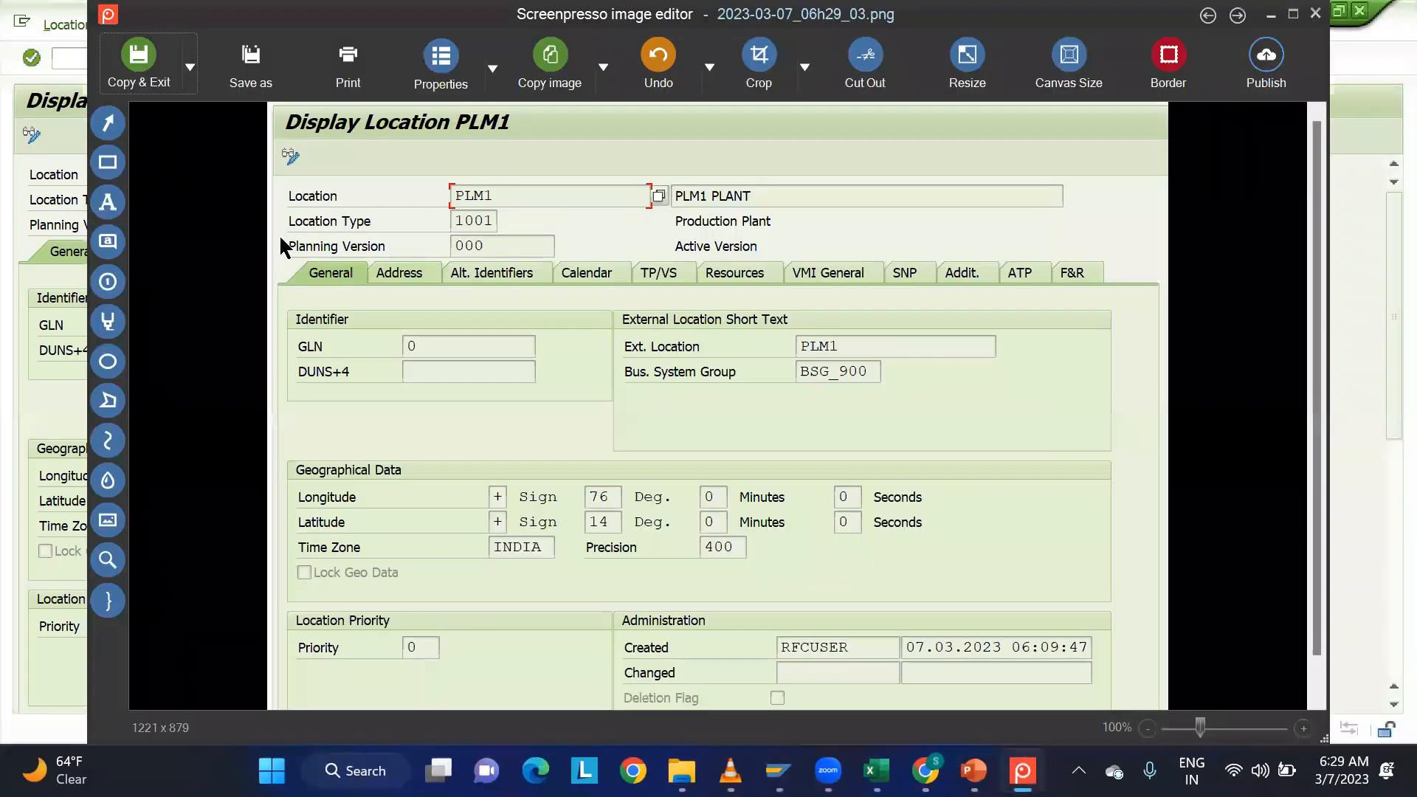
left_click(108, 441)
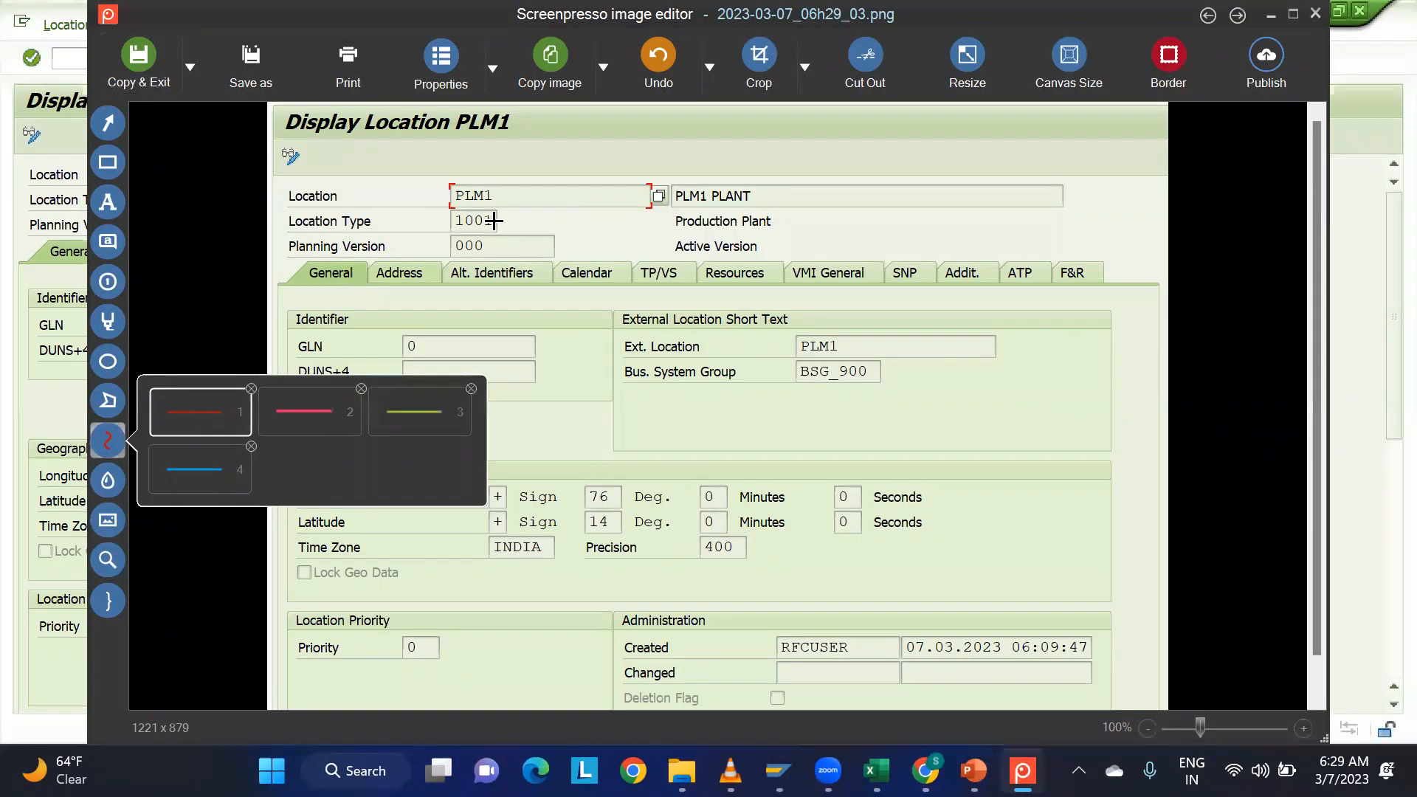
mouse_move(494, 206)
left_mouse_down()
mouse_move(449, 181)
mouse_move(475, 171)
mouse_move(506, 196)
mouse_move(502, 222)
mouse_move(412, 214)
mouse_move(431, 173)
mouse_move(508, 147)
mouse_move(715, 153)
mouse_move(804, 203)
mouse_move(889, 278)
mouse_move(920, 385)
mouse_move(797, 394)
mouse_move(823, 363)
mouse_move(856, 359)
mouse_move(886, 369)
mouse_move(878, 382)
mouse_move(822, 398)
mouse_move(772, 384)
mouse_move(761, 353)
mouse_move(815, 327)
mouse_move(867, 347)
mouse_move(879, 374)
left_mouse_up()
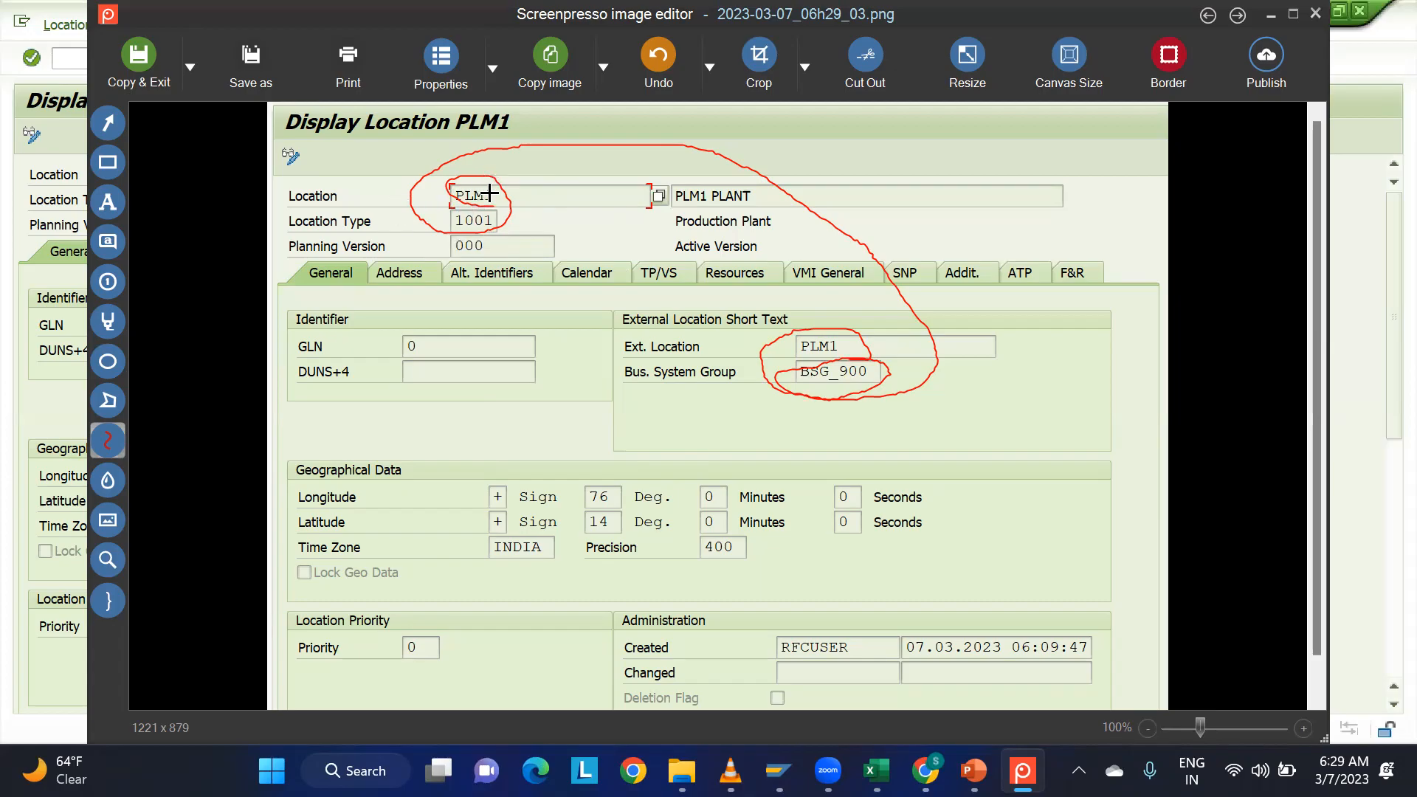
mouse_move(485, 208)
left_mouse_down()
mouse_move(443, 196)
mouse_move(445, 176)
mouse_move(491, 172)
mouse_move(509, 191)
left_mouse_up()
key("Escape")
left_click(510, 199)
left_click(513, 235)
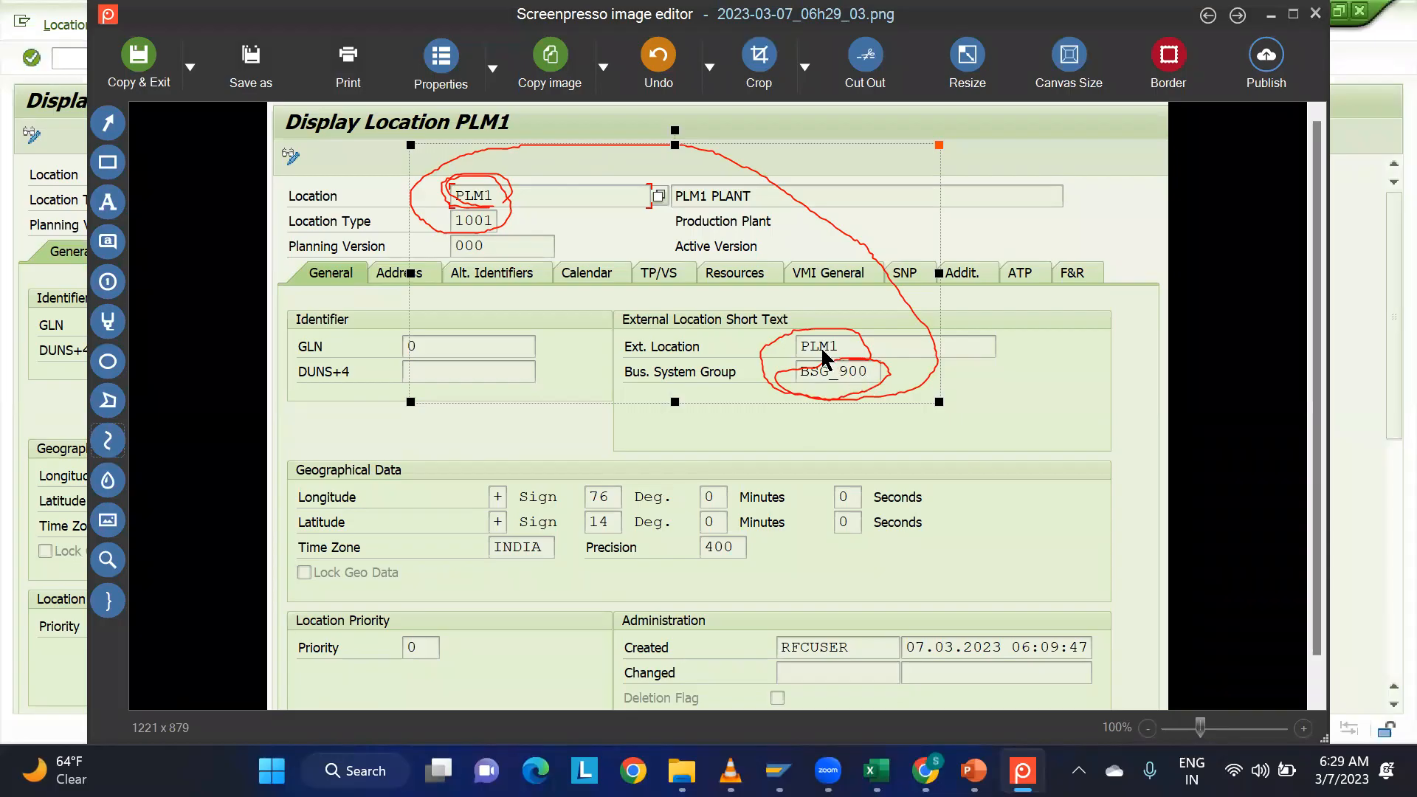
left_click(1054, 391)
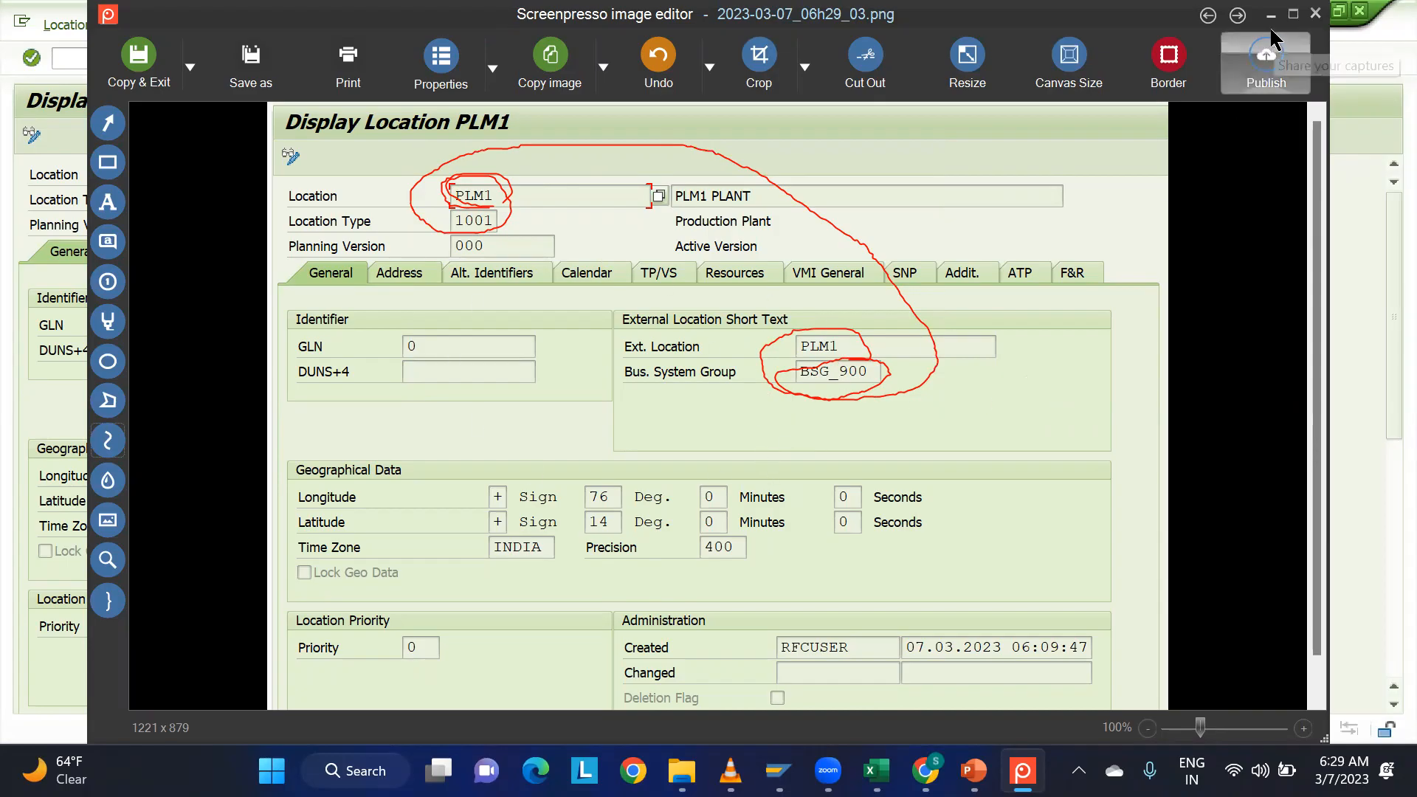
left_click(1315, 14)
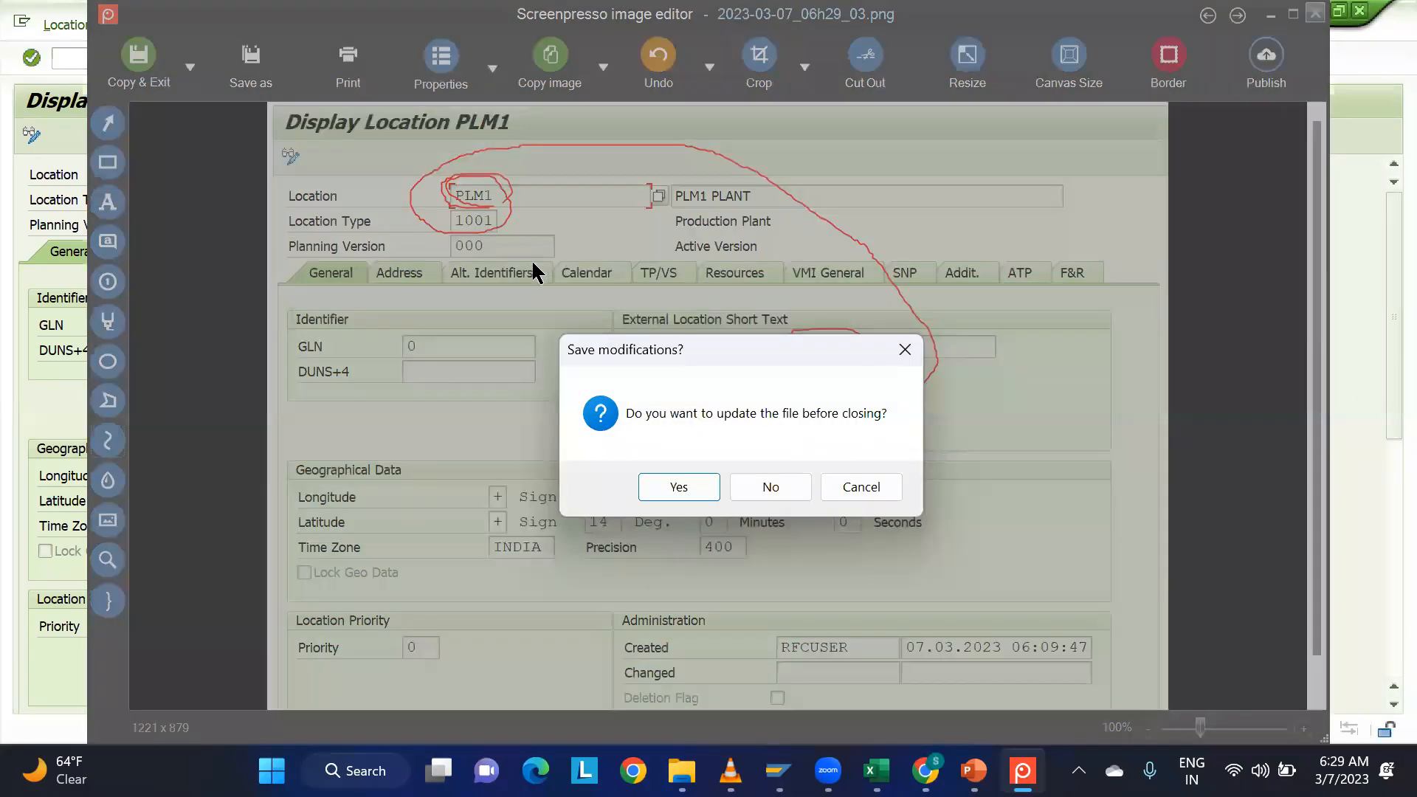
left_click(753, 496)
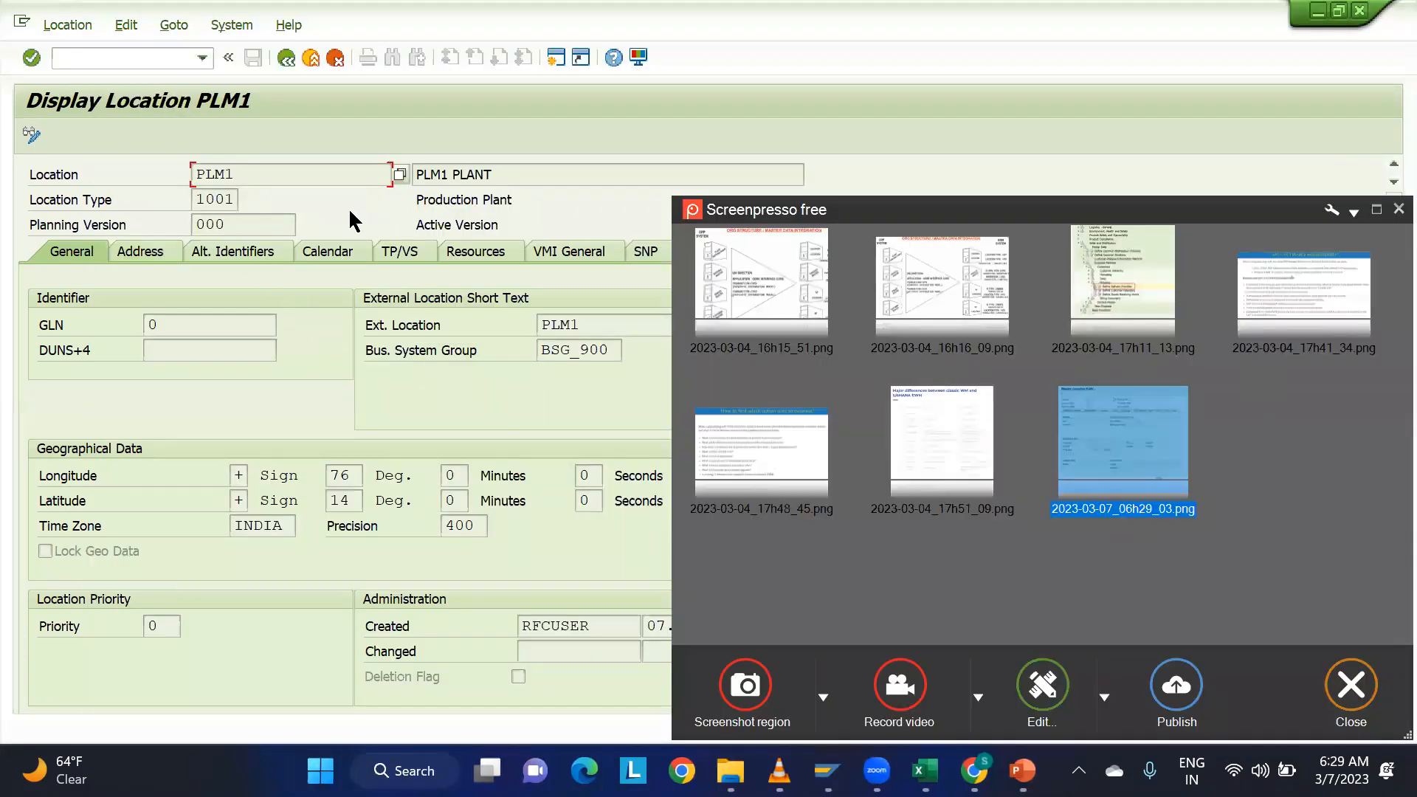
Return to the location initial screen and display location SPM1 with location type 1003.
left_click(288, 58)
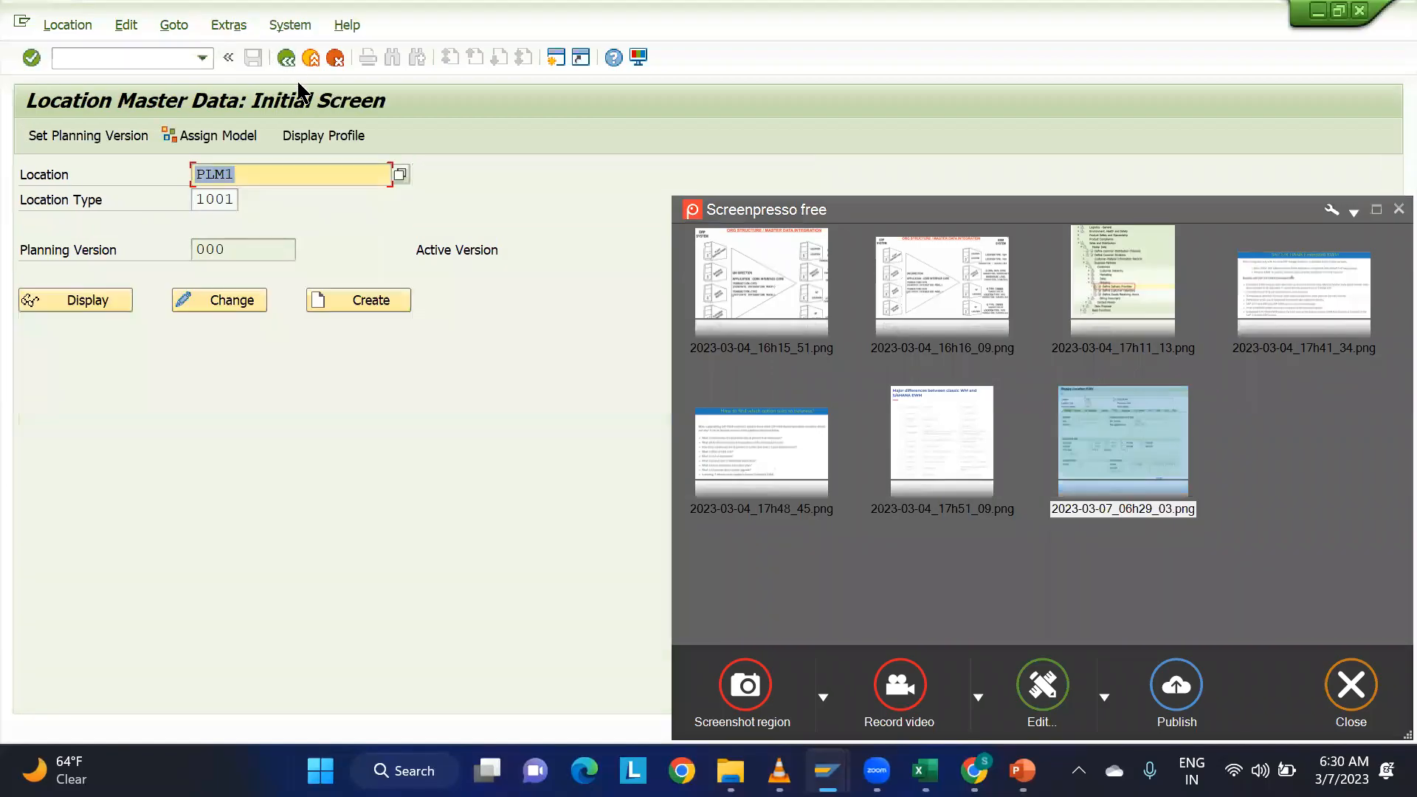
type("SPM1")
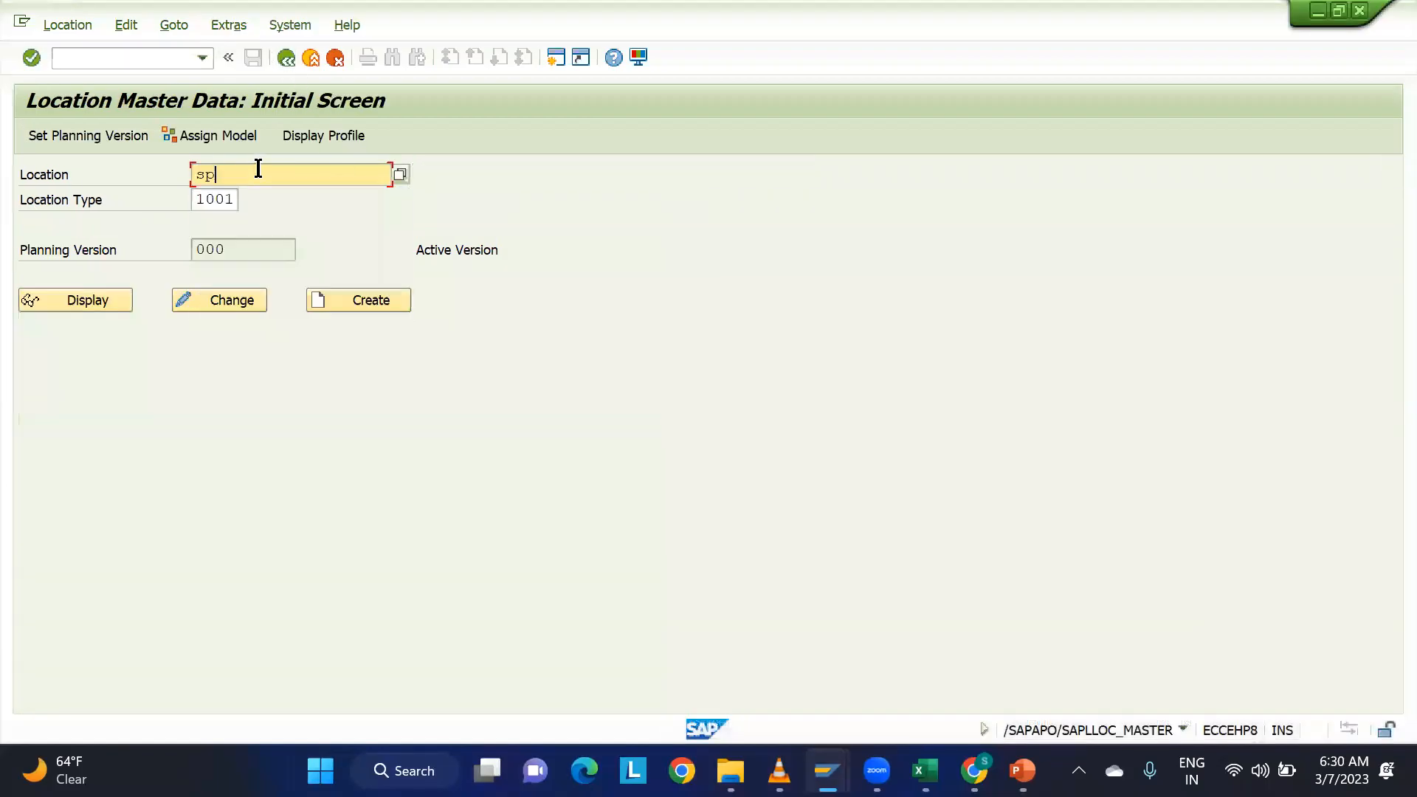
key("Return")
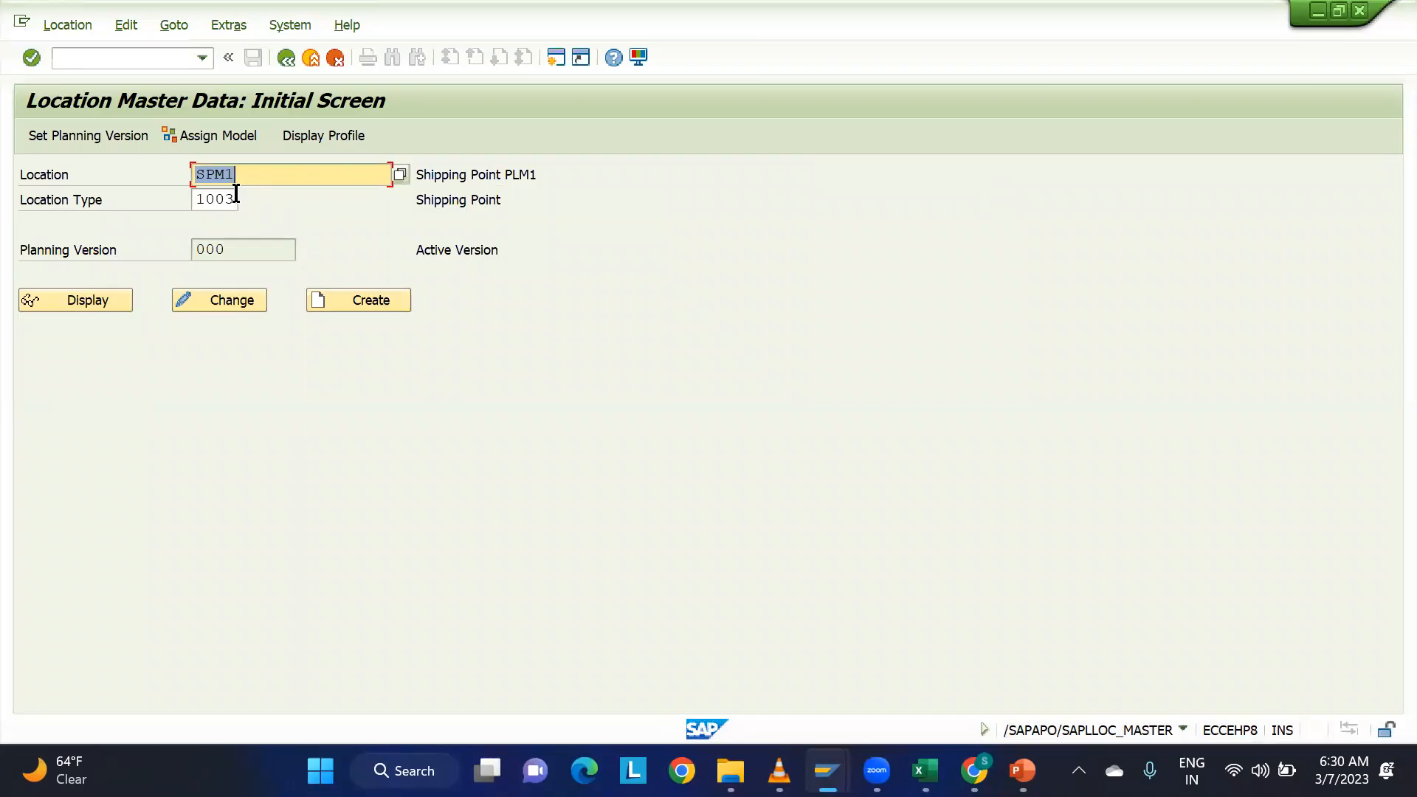
key("Tab")
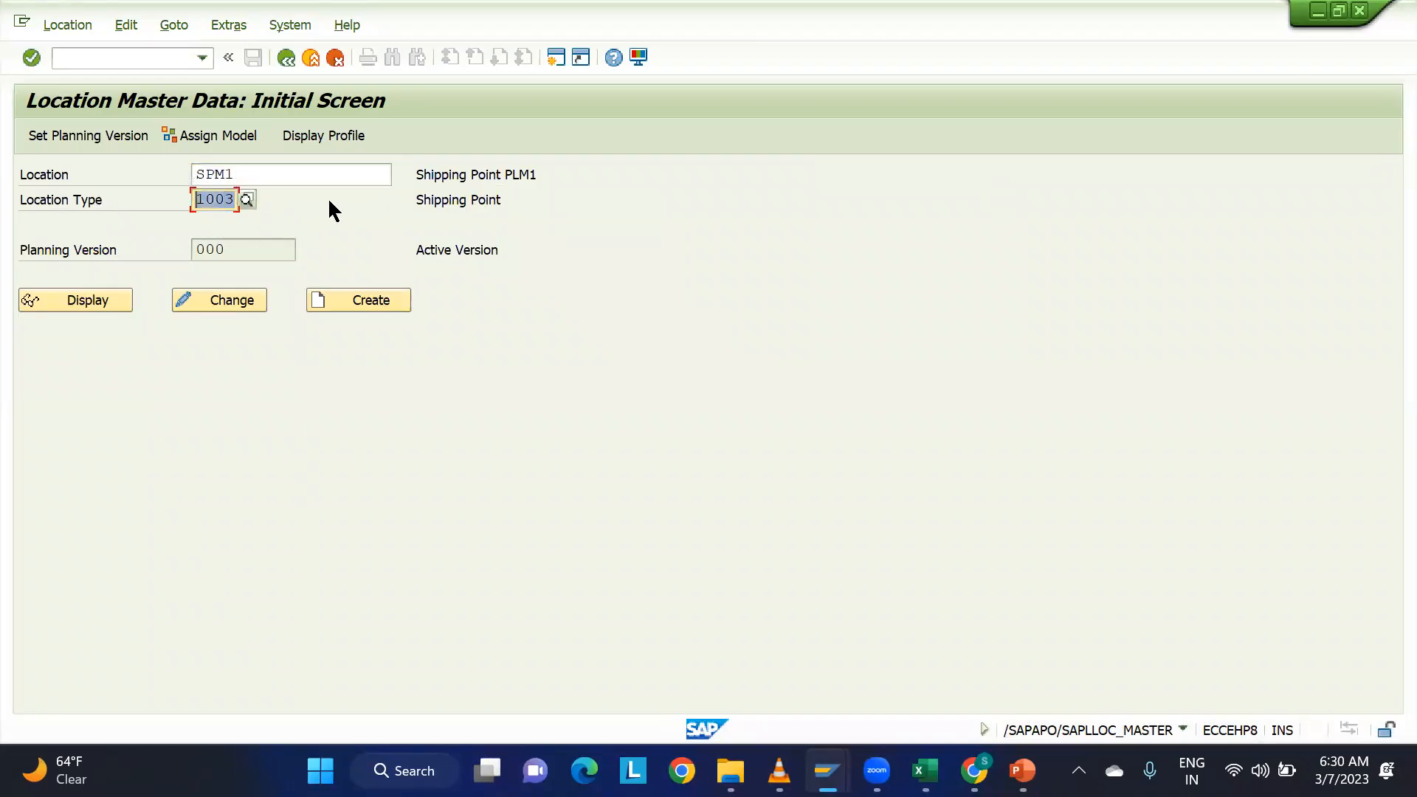
left_click(96, 300)
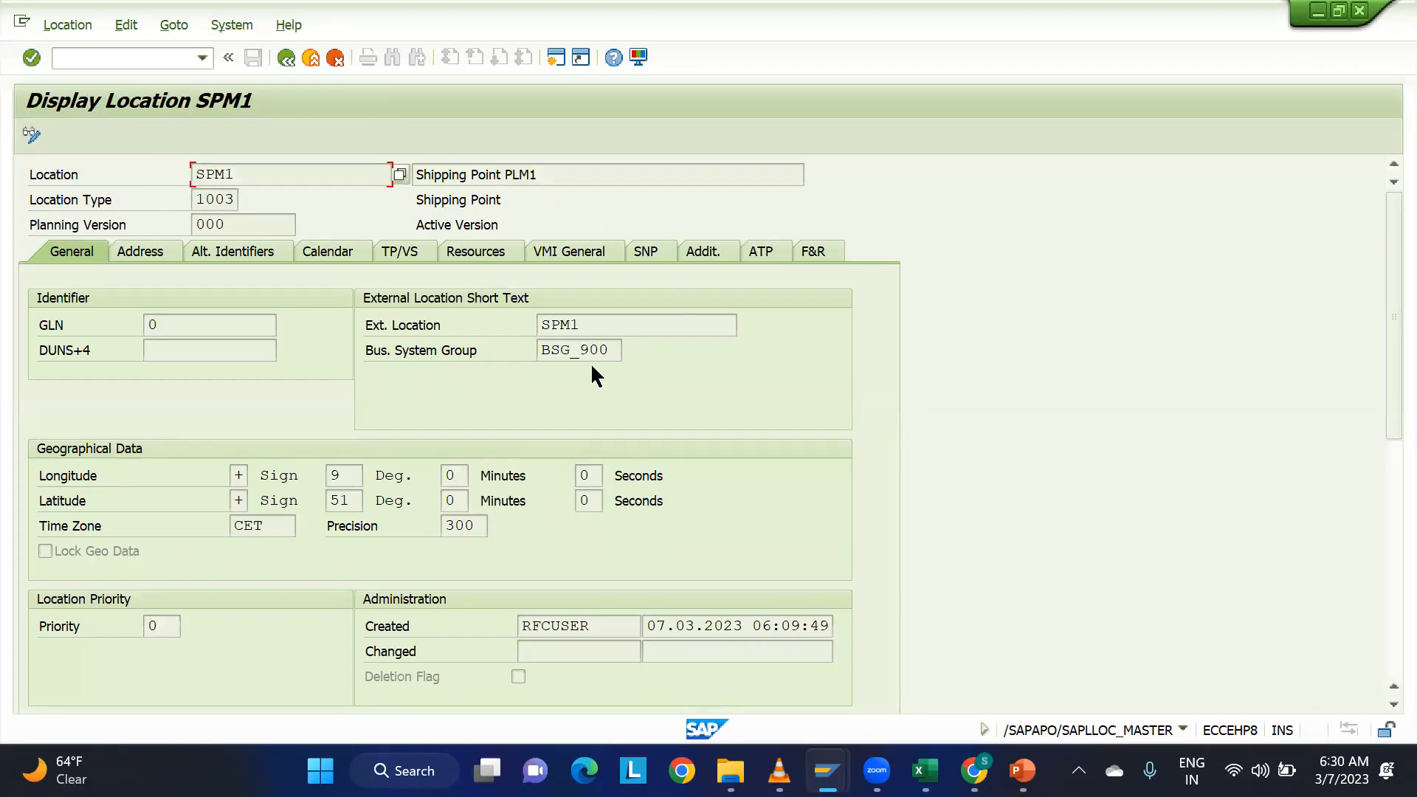
Check the business system group and external location of SPM1, and return to the location initial screen.
left_click_drag(607, 350, 484, 356)
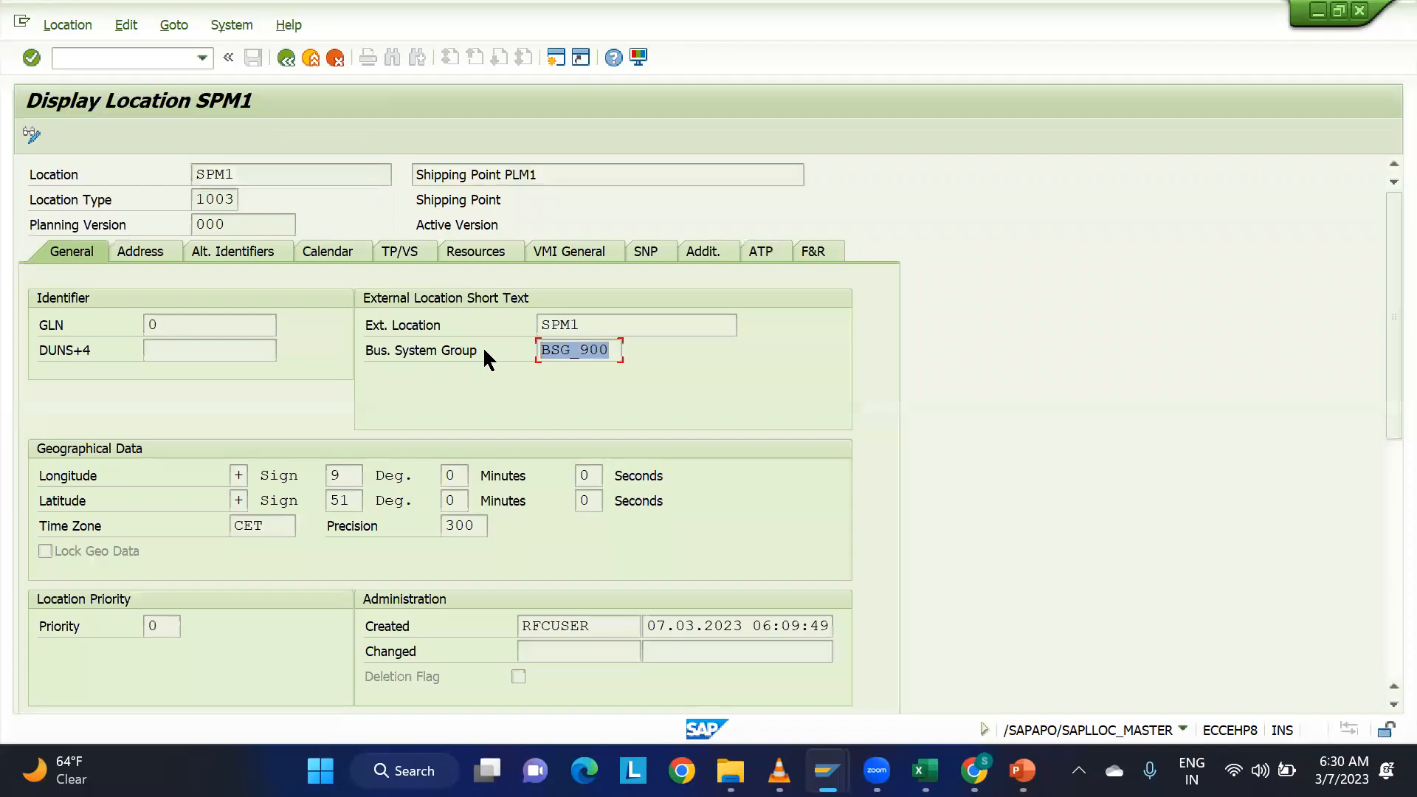
left_click_drag(590, 322, 488, 331)
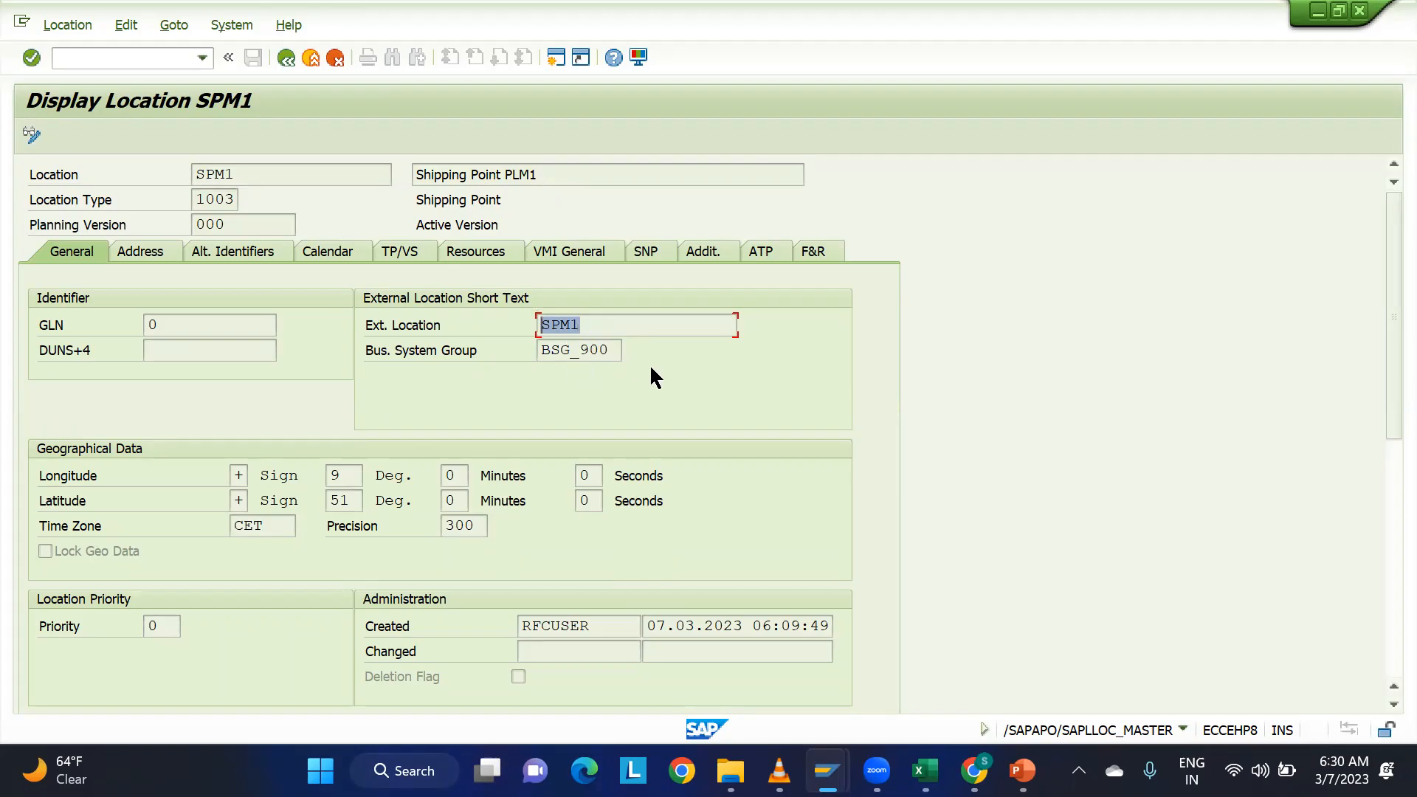
left_click(609, 347)
left_click(286, 58)
Switch to the disconnected ECC session and dismiss its connection error messages.
mouse_move(827, 771)
left_click(1129, 639)
left_click(756, 486)
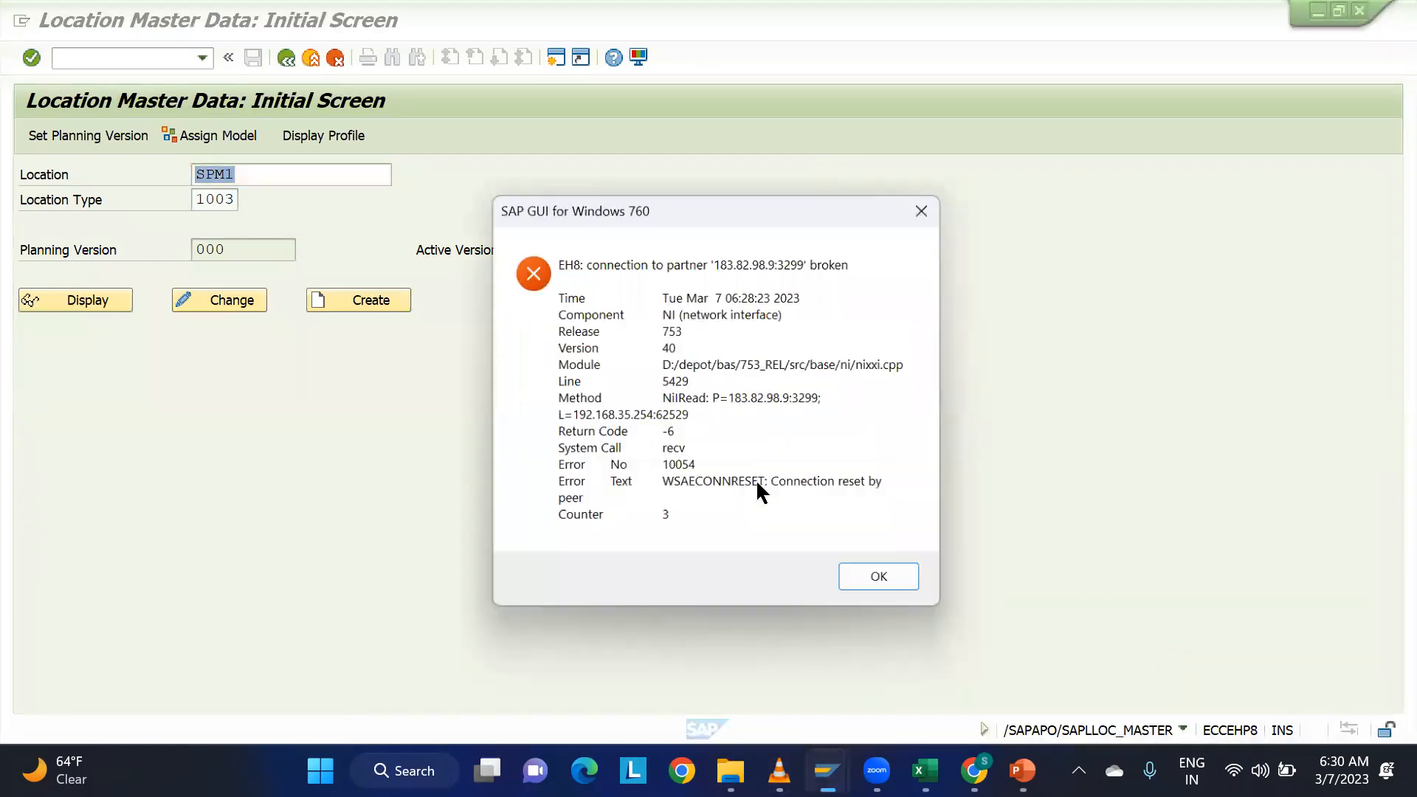
left_click(874, 576)
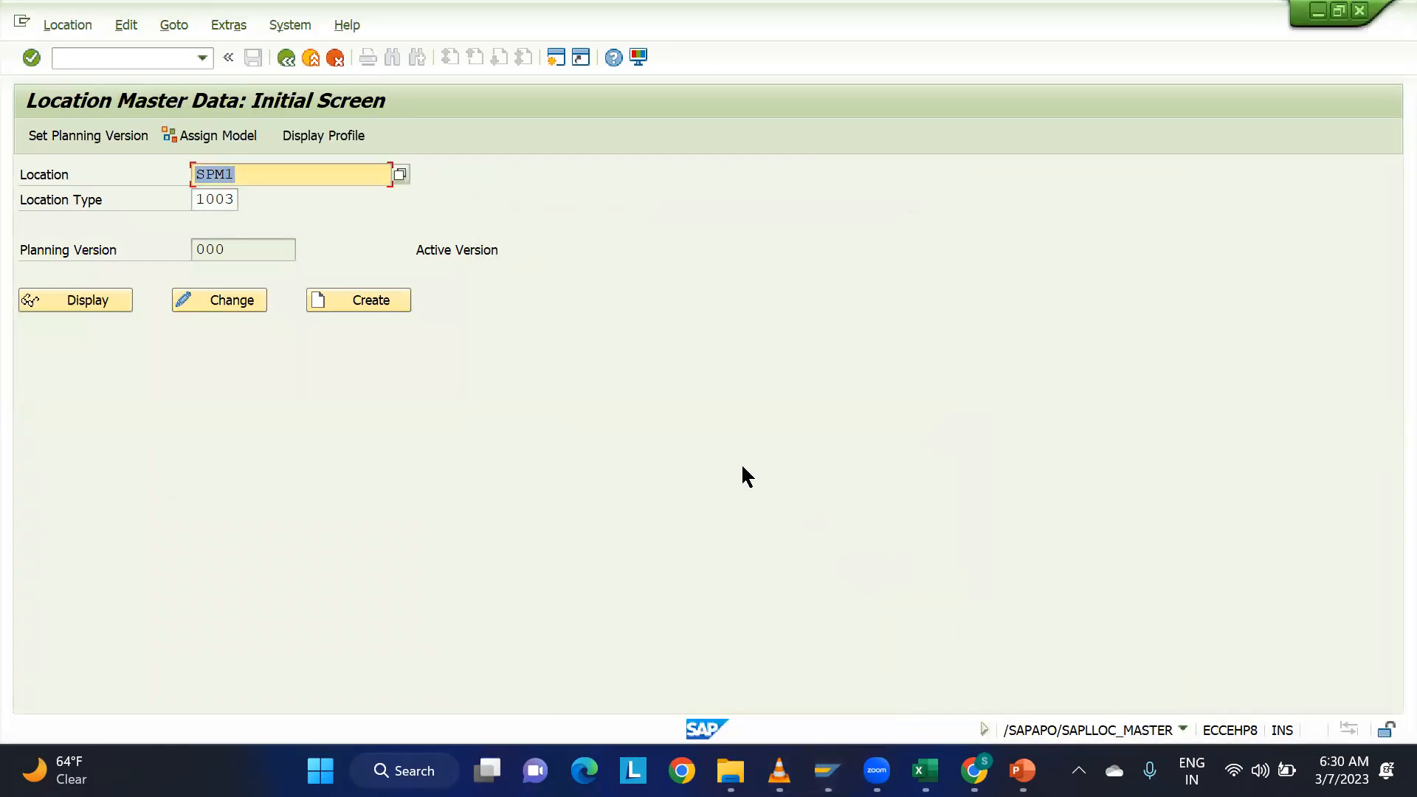
Open the ECC 9.5 connection from SAP Logon, closing the mistakenly opened EWM logon screen.
mouse_move(827, 771)
left_click(752, 680)
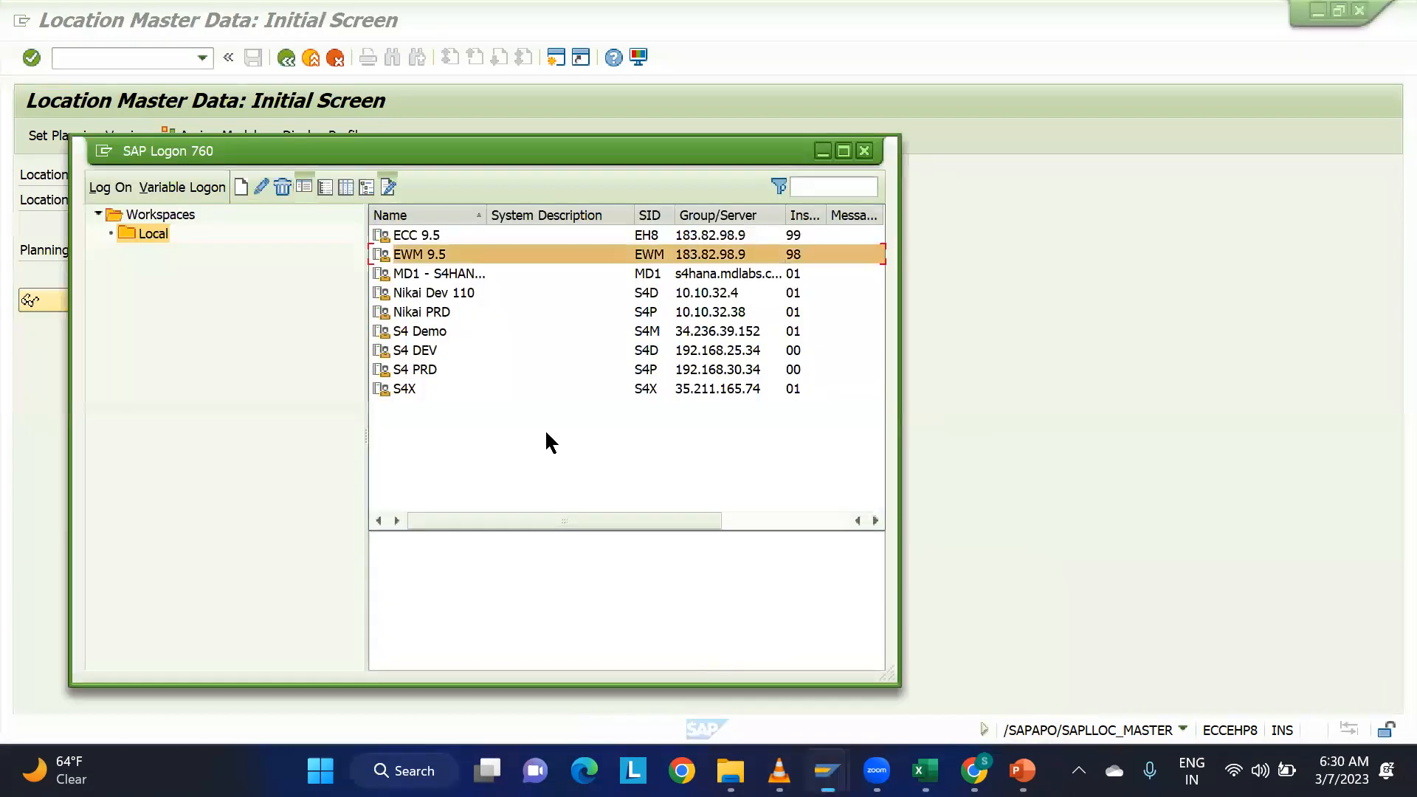
double_click(402, 253)
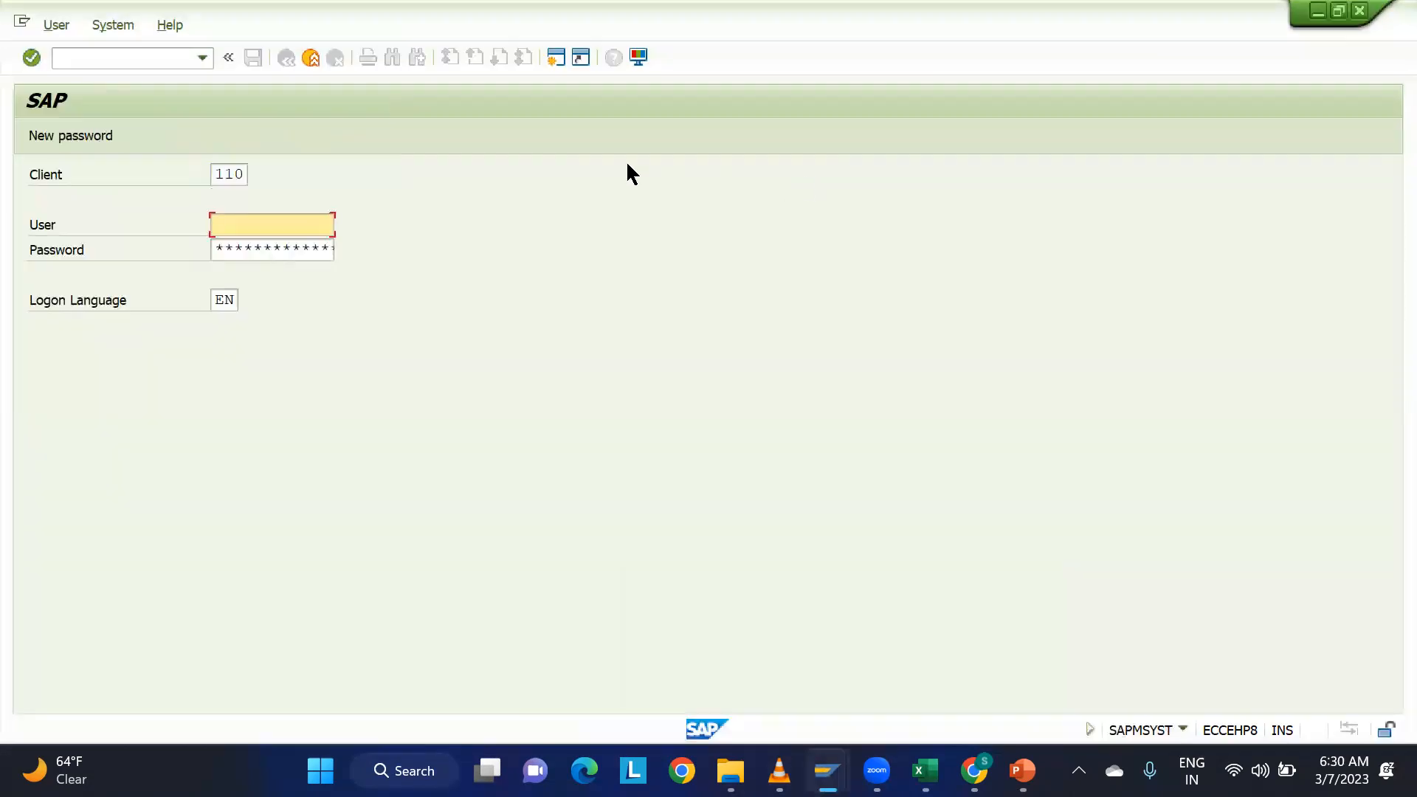
left_click(1359, 11)
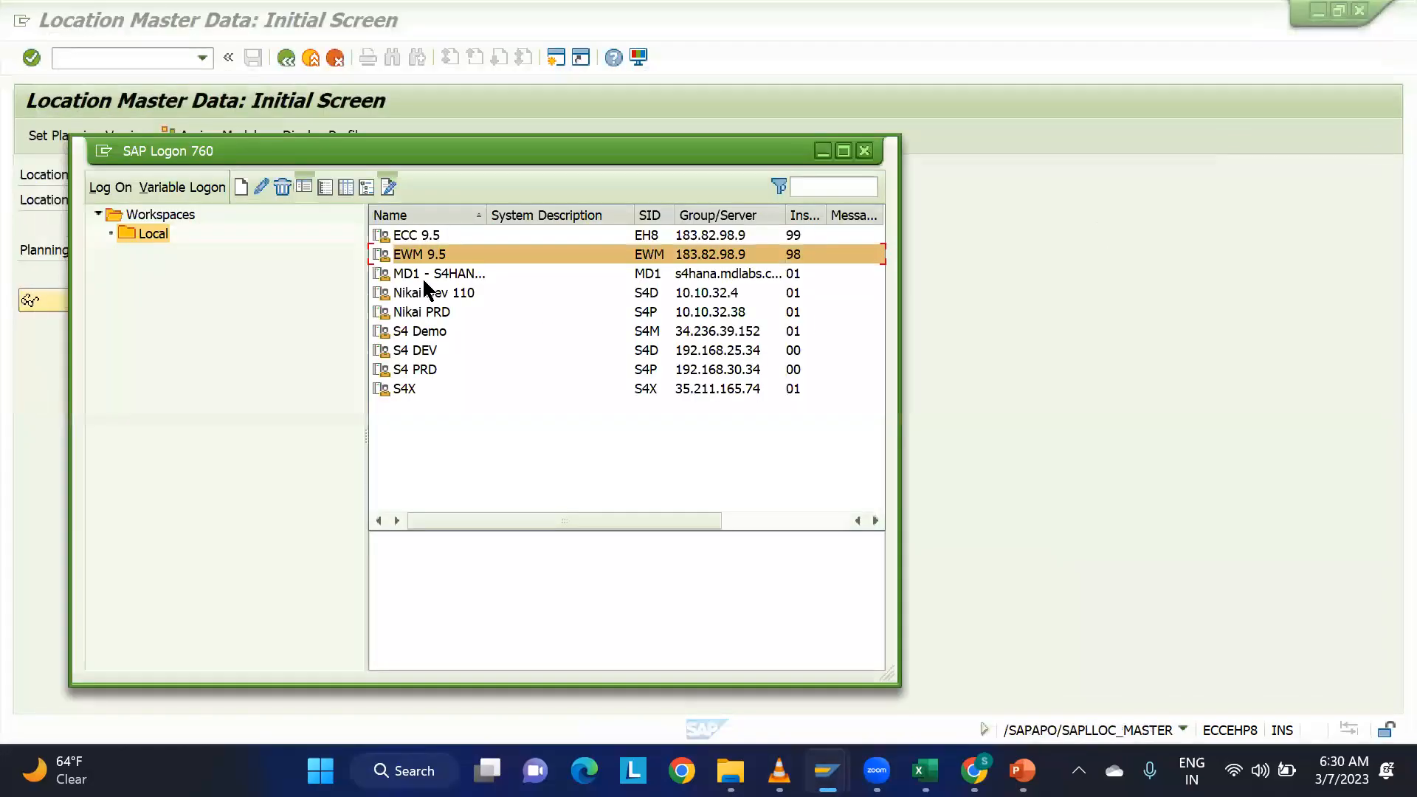
double_click(412, 233)
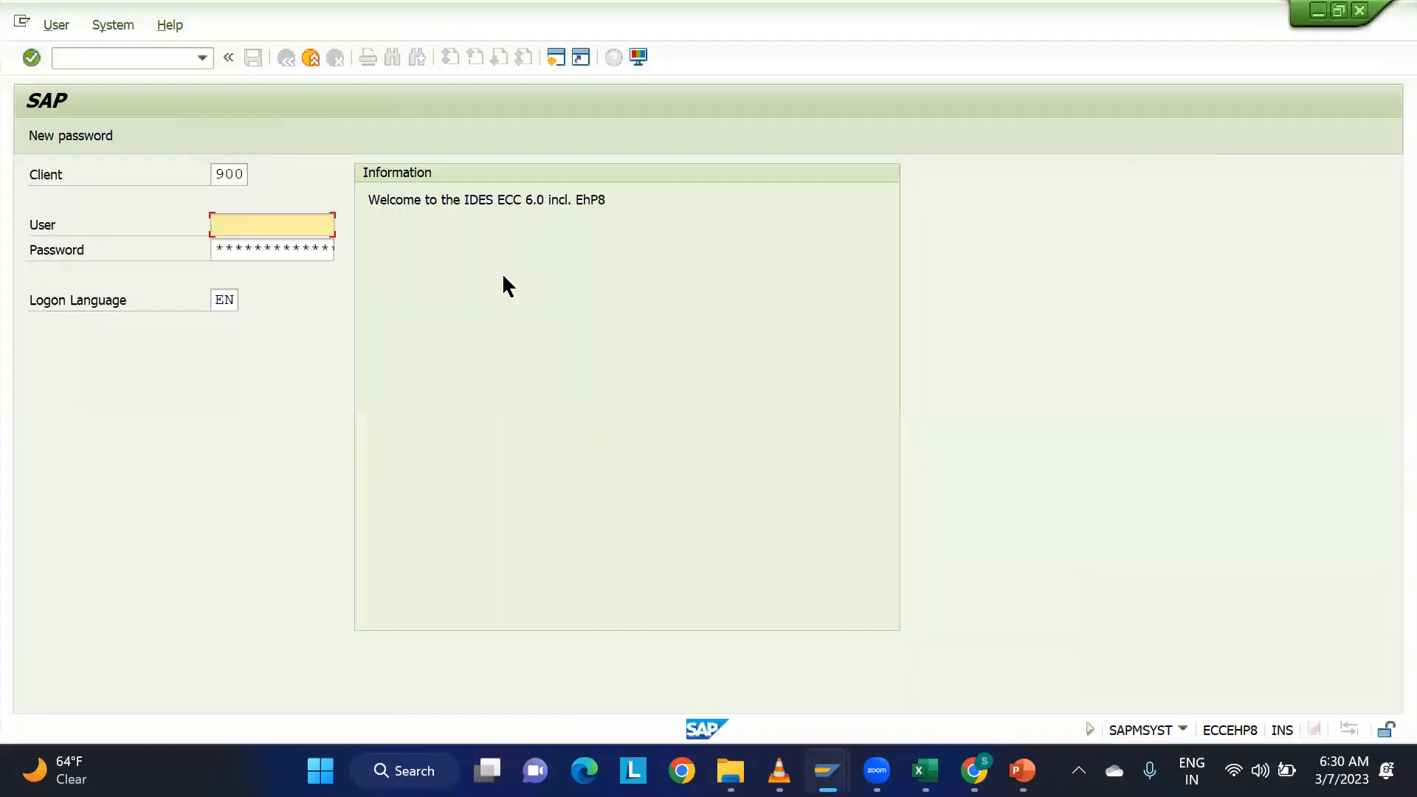
Log on to ECC client 900 with the user name and password, continuing with this logon and ending any other logons.
left_click(251, 242)
left_click(255, 243)
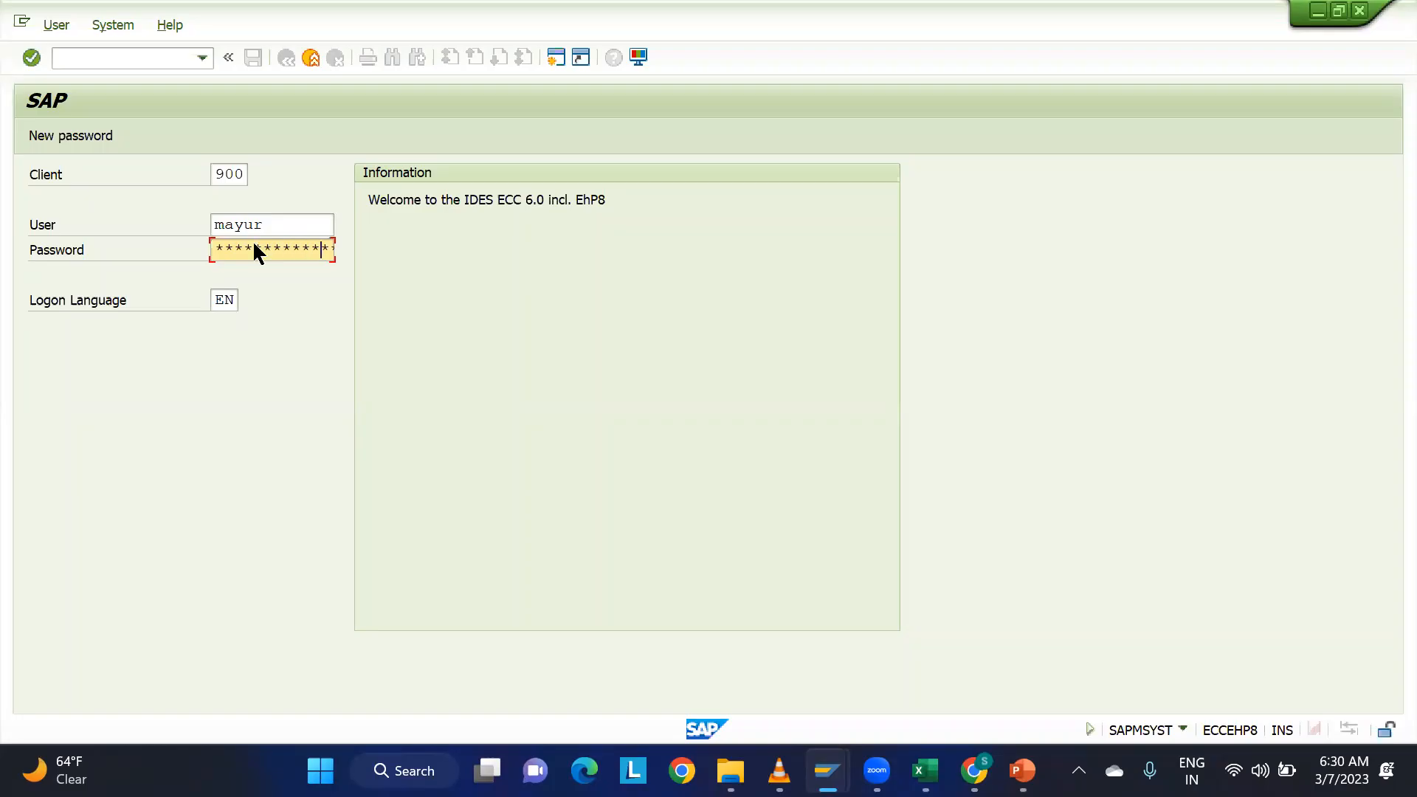
key("Return")
left_click(264, 583)
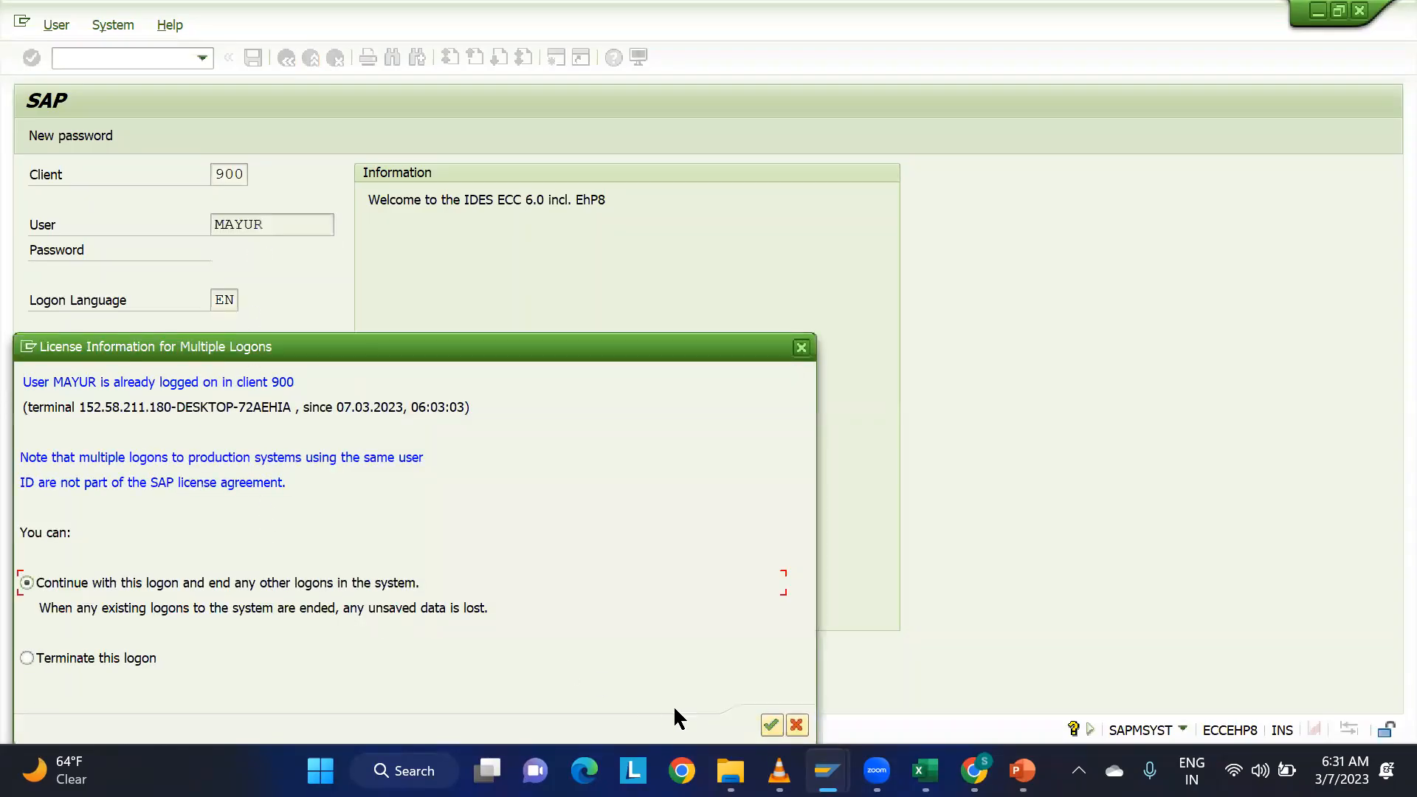
left_click(771, 724)
mouse_move(827, 771)
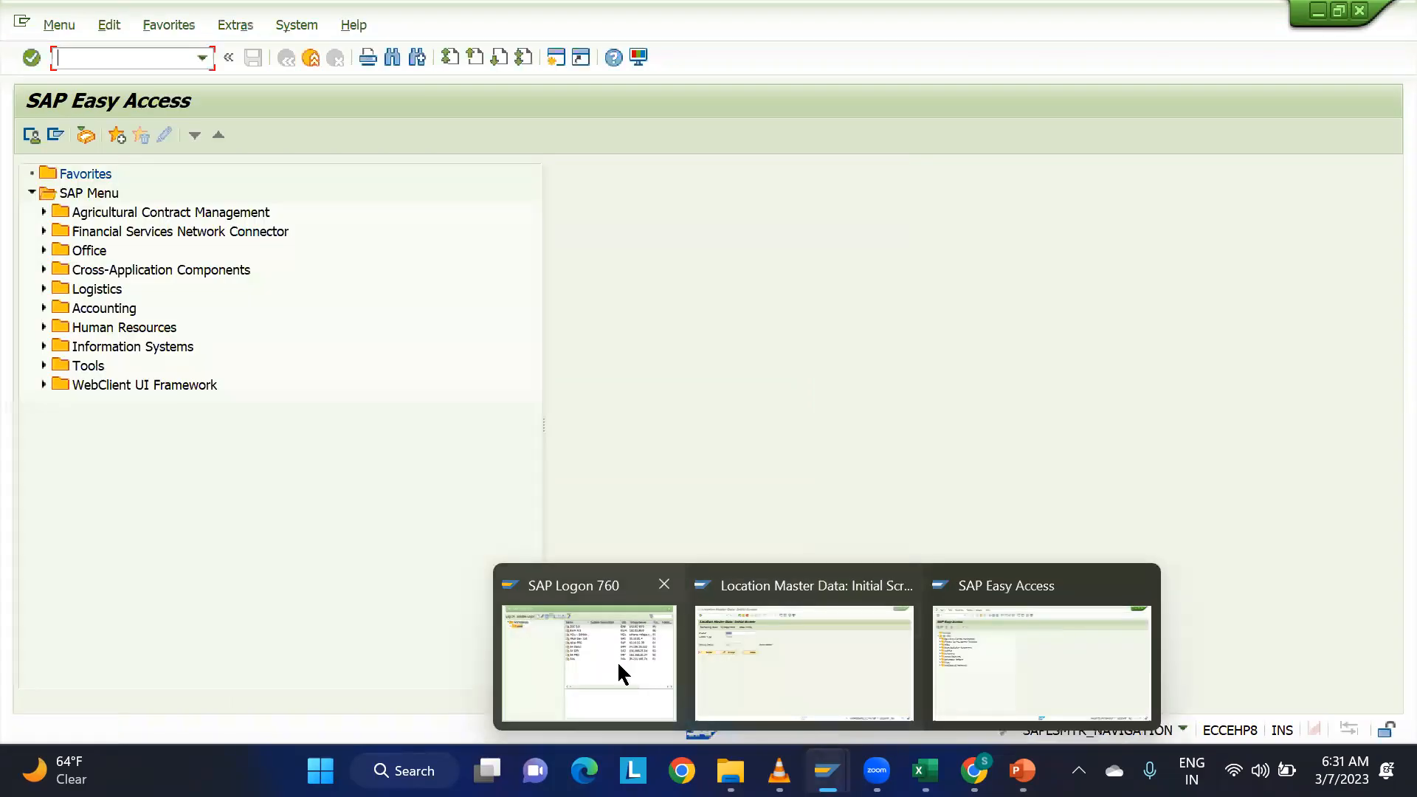
left_click(622, 673)
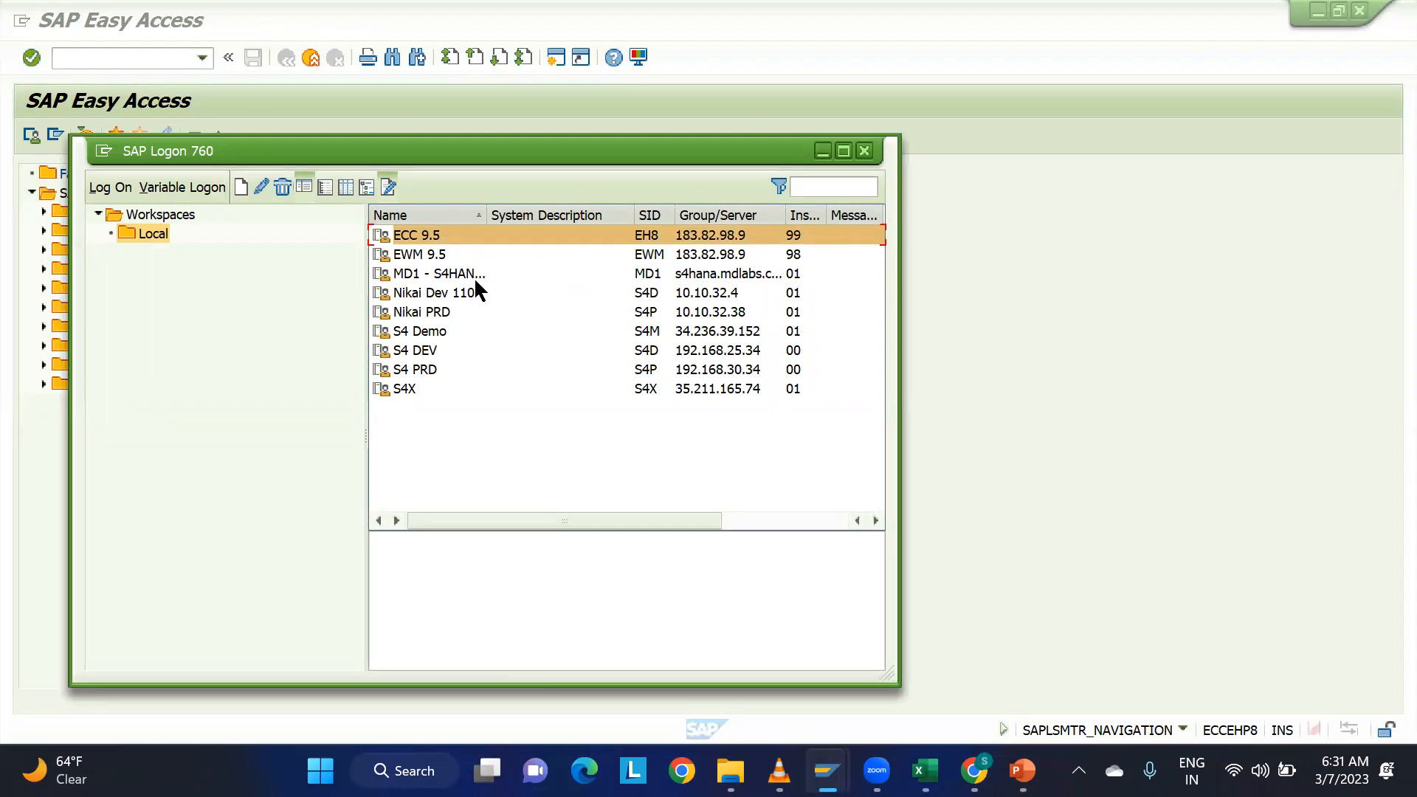
left_click(822, 150)
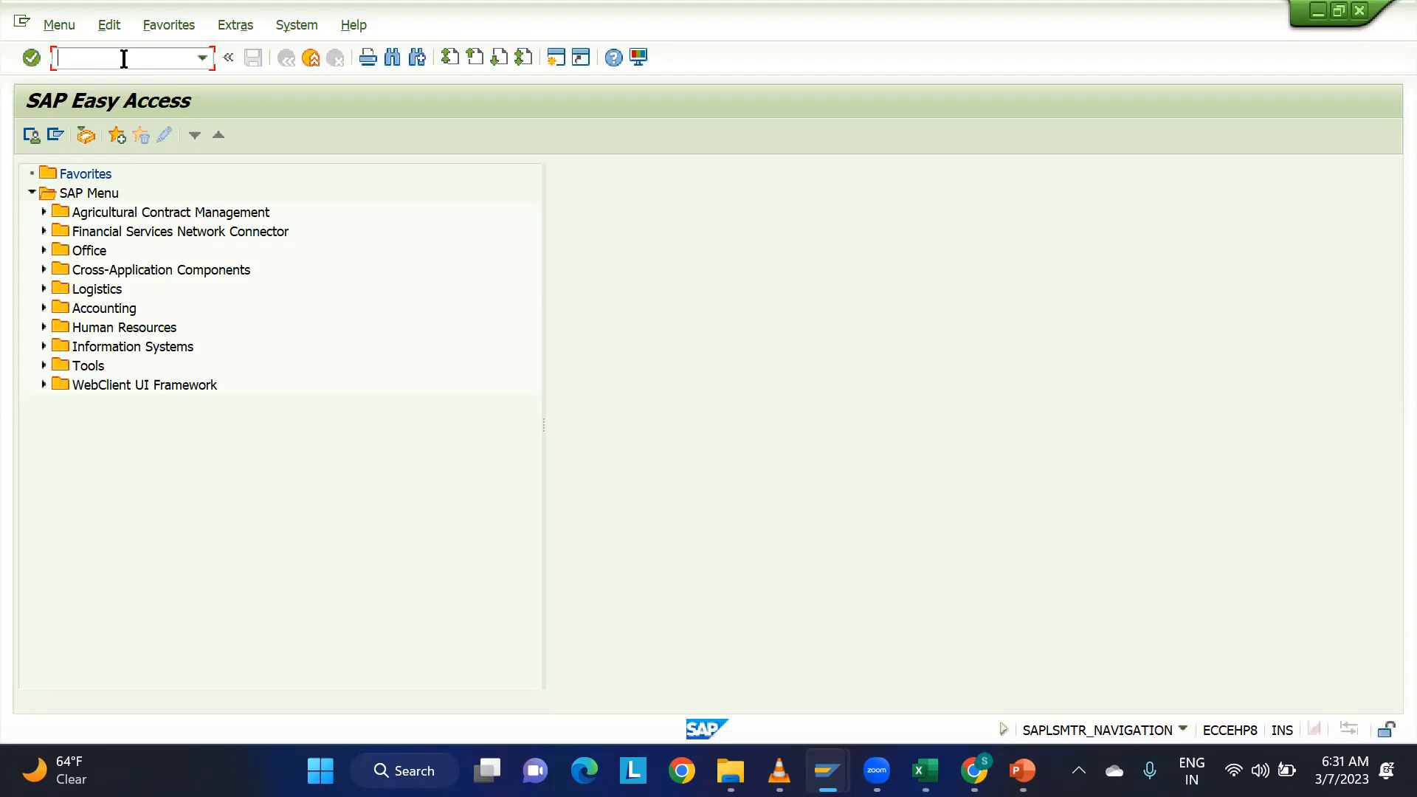
Run the Materials List report for plant PLM1 and select material PLM1-MAT1 in the result.
type("mm60")
key("Return")
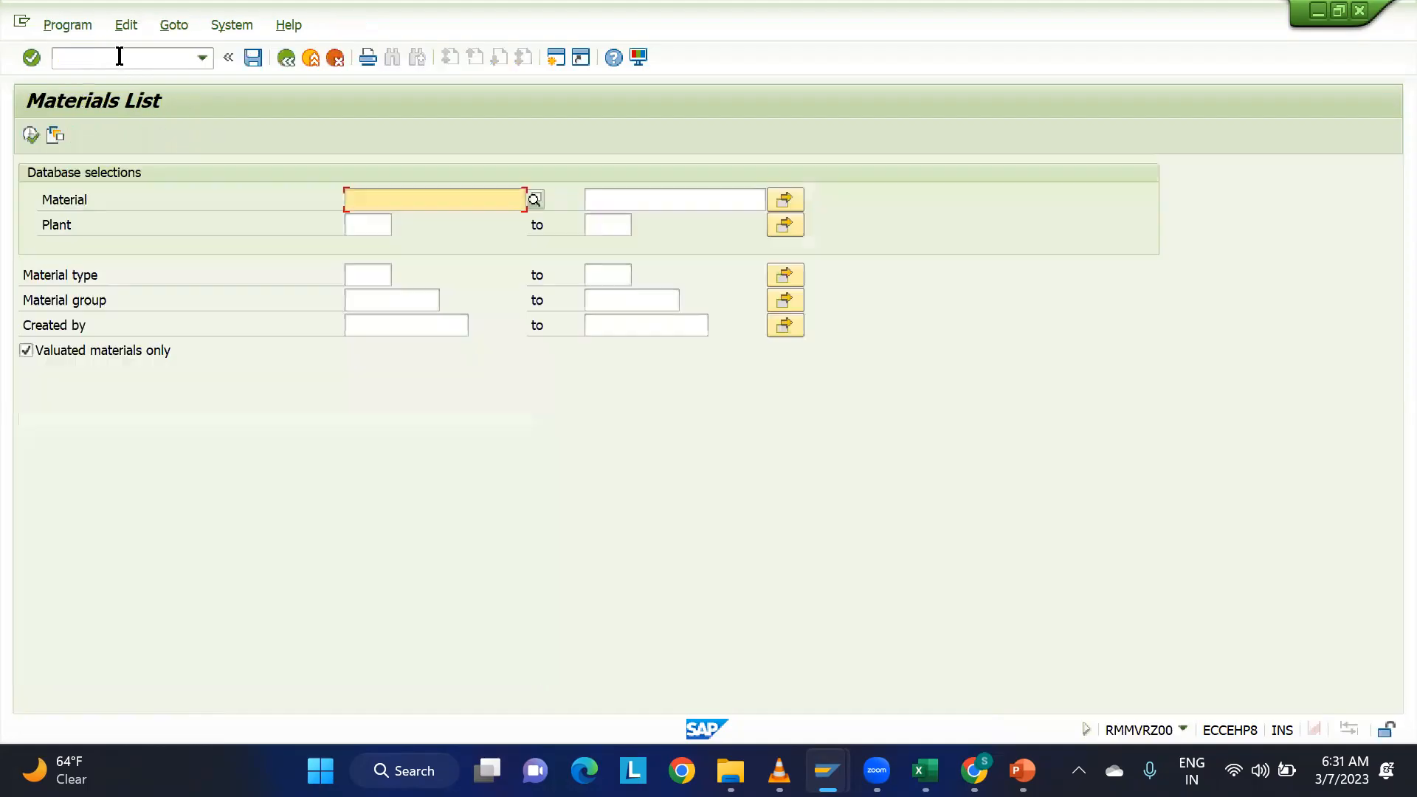
left_click(363, 223)
type("pk=1")
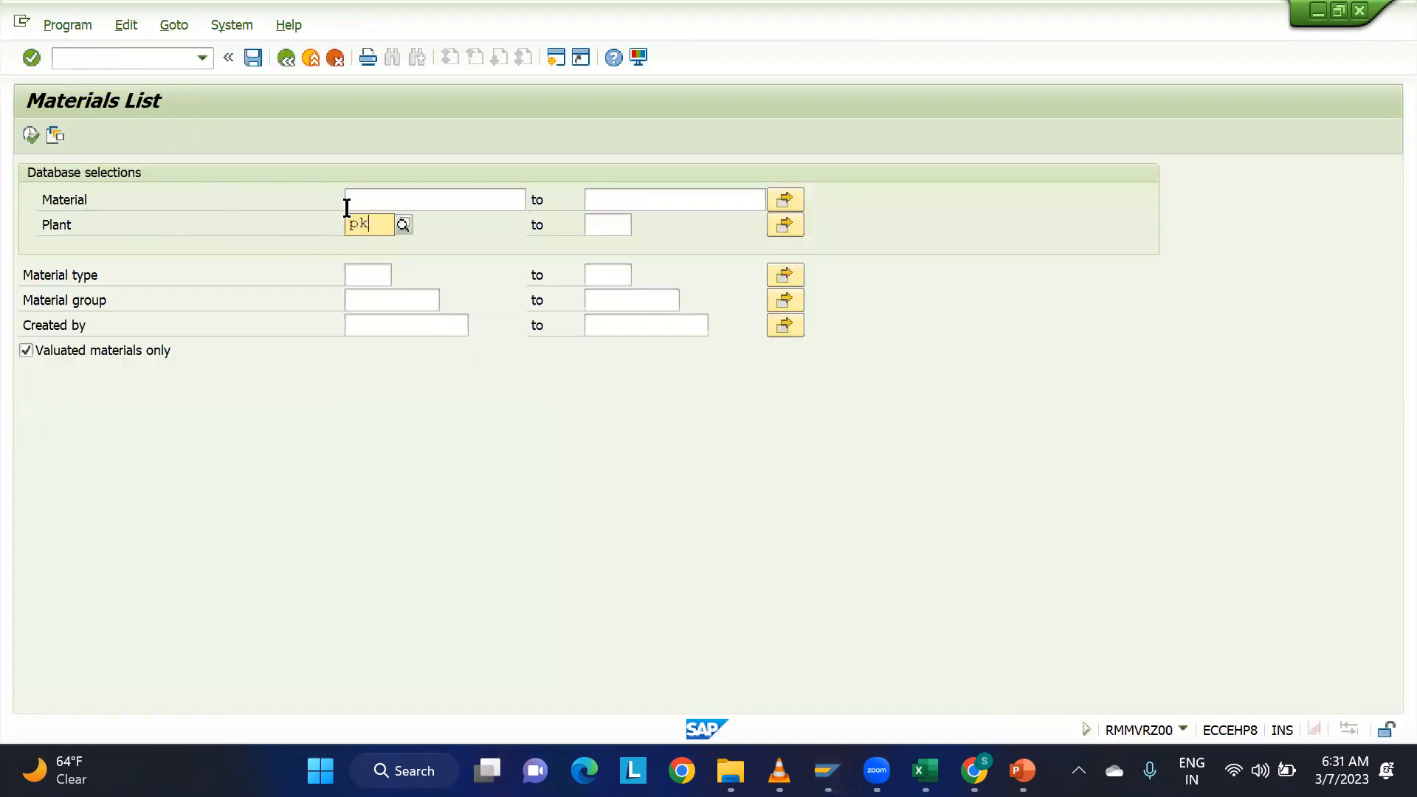
type("m1")
left_click(30, 135)
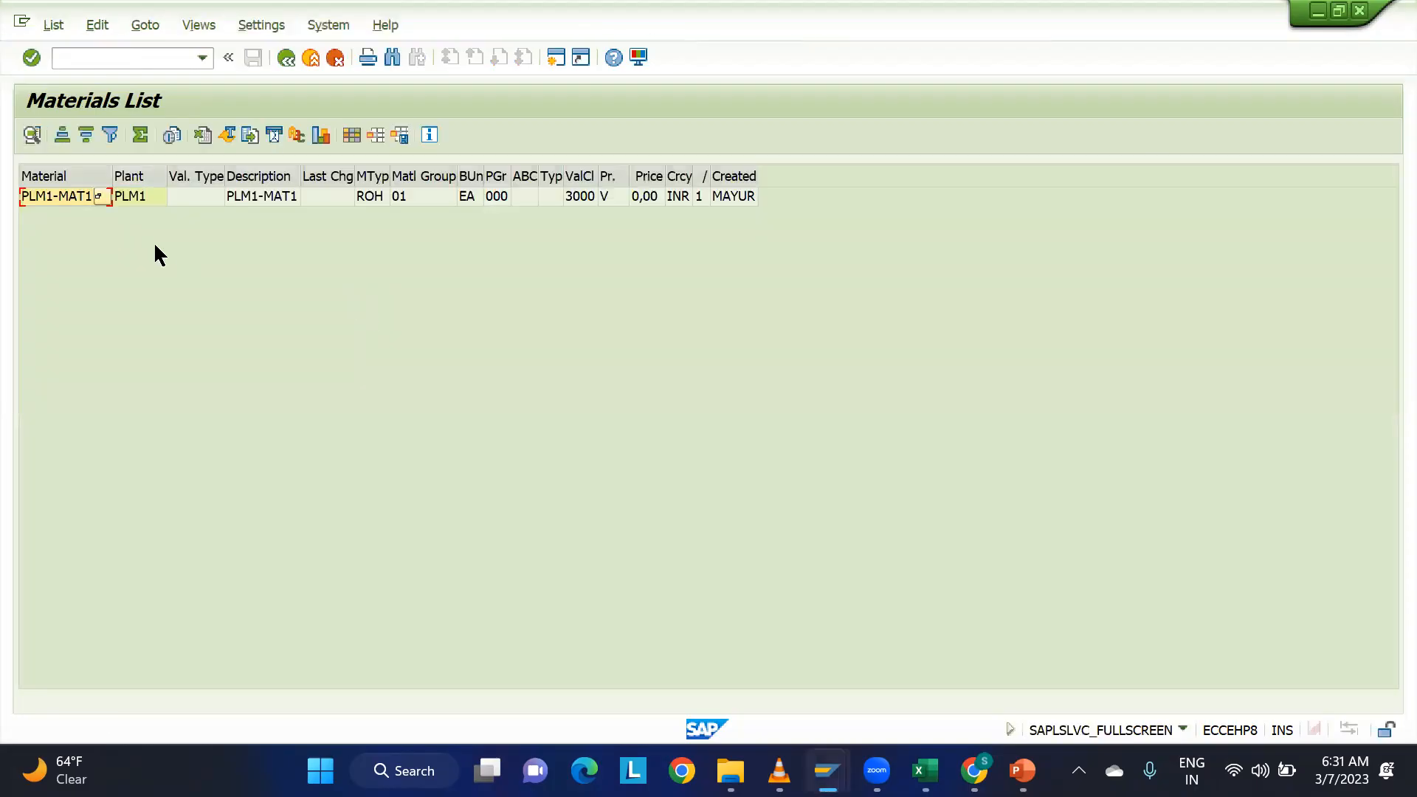
left_click(44, 196)
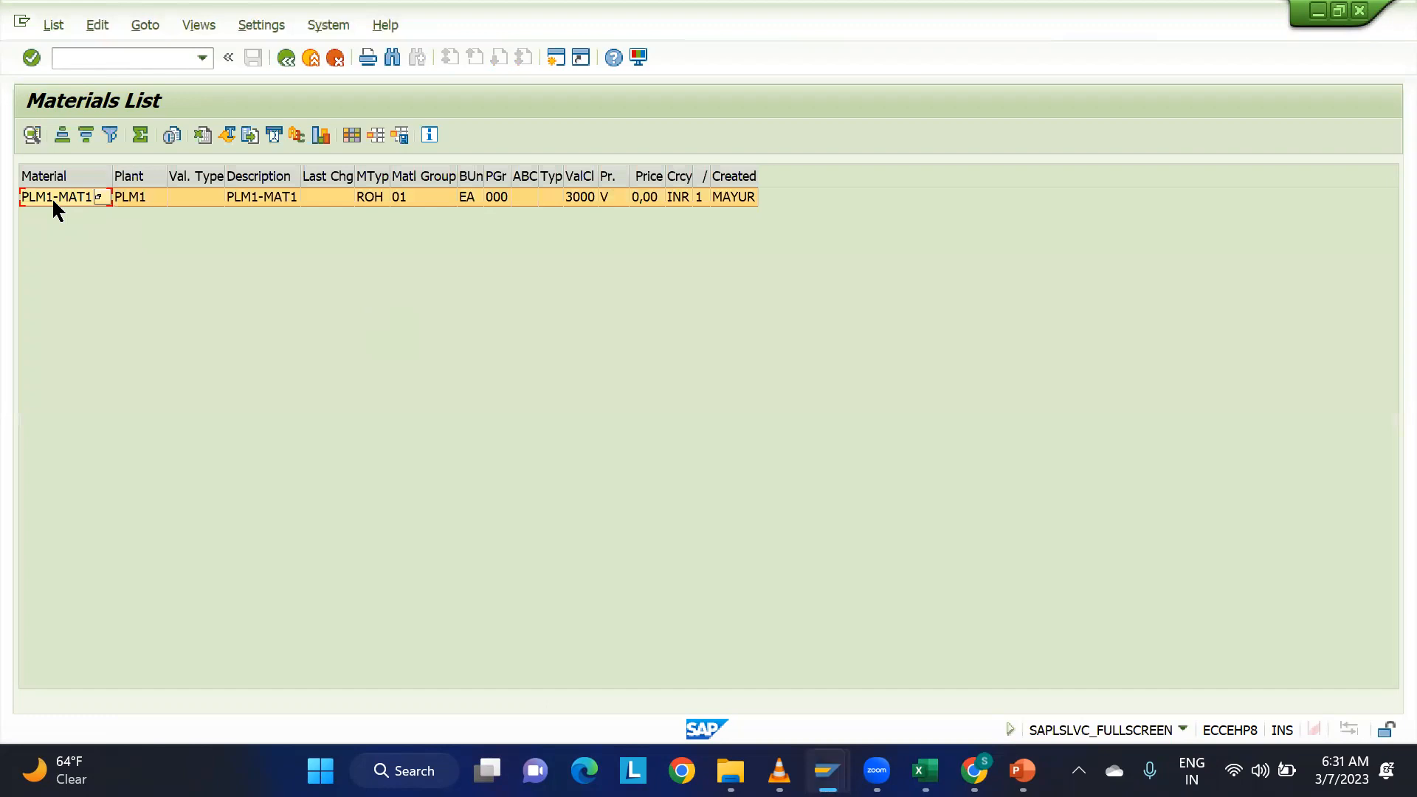
Switch to the EWM location session and start transaction /n/sapapo/mat1.
left_click(142, 56)
type("/n")
mouse_move(837, 764)
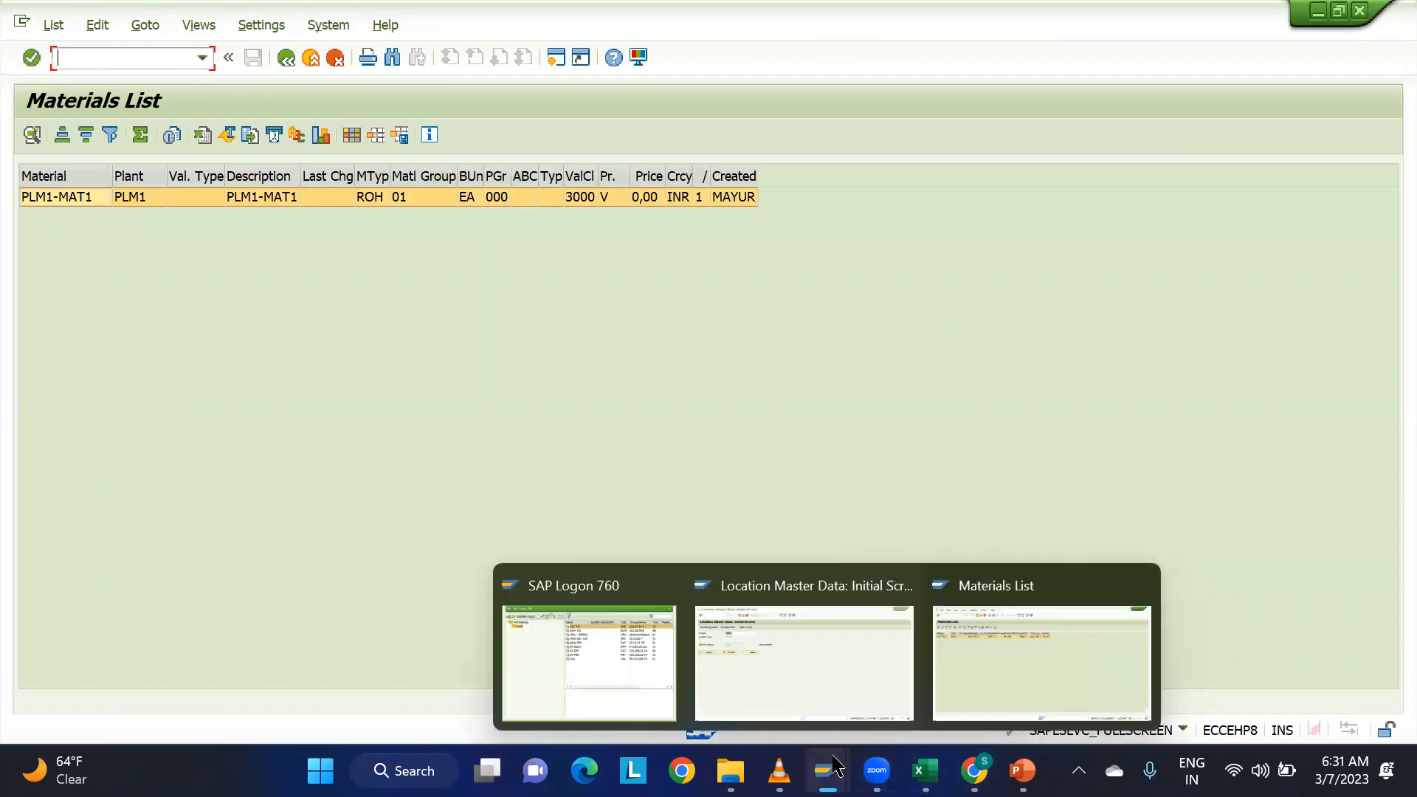
left_click(790, 666)
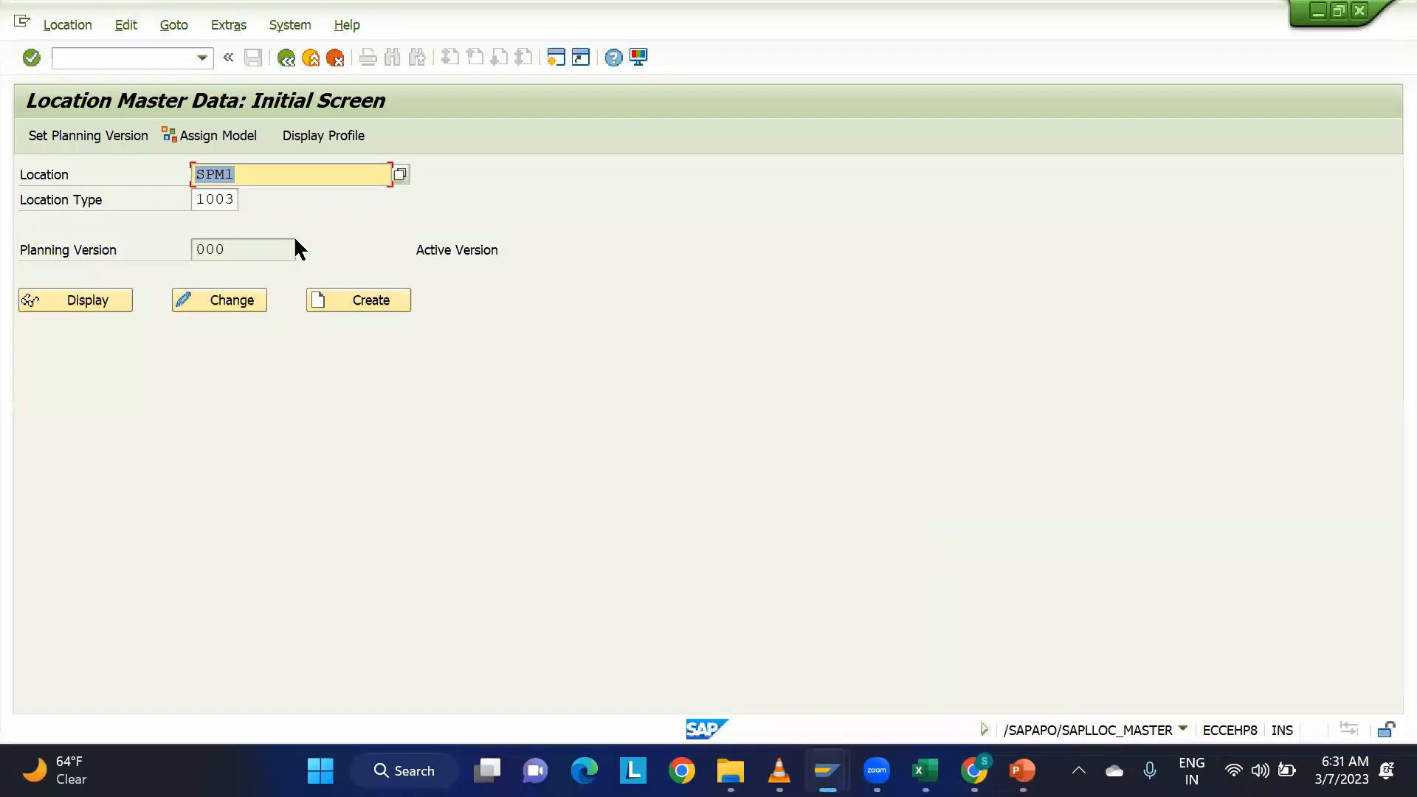
left_click(109, 65)
type("/n/sapapo/mat1")
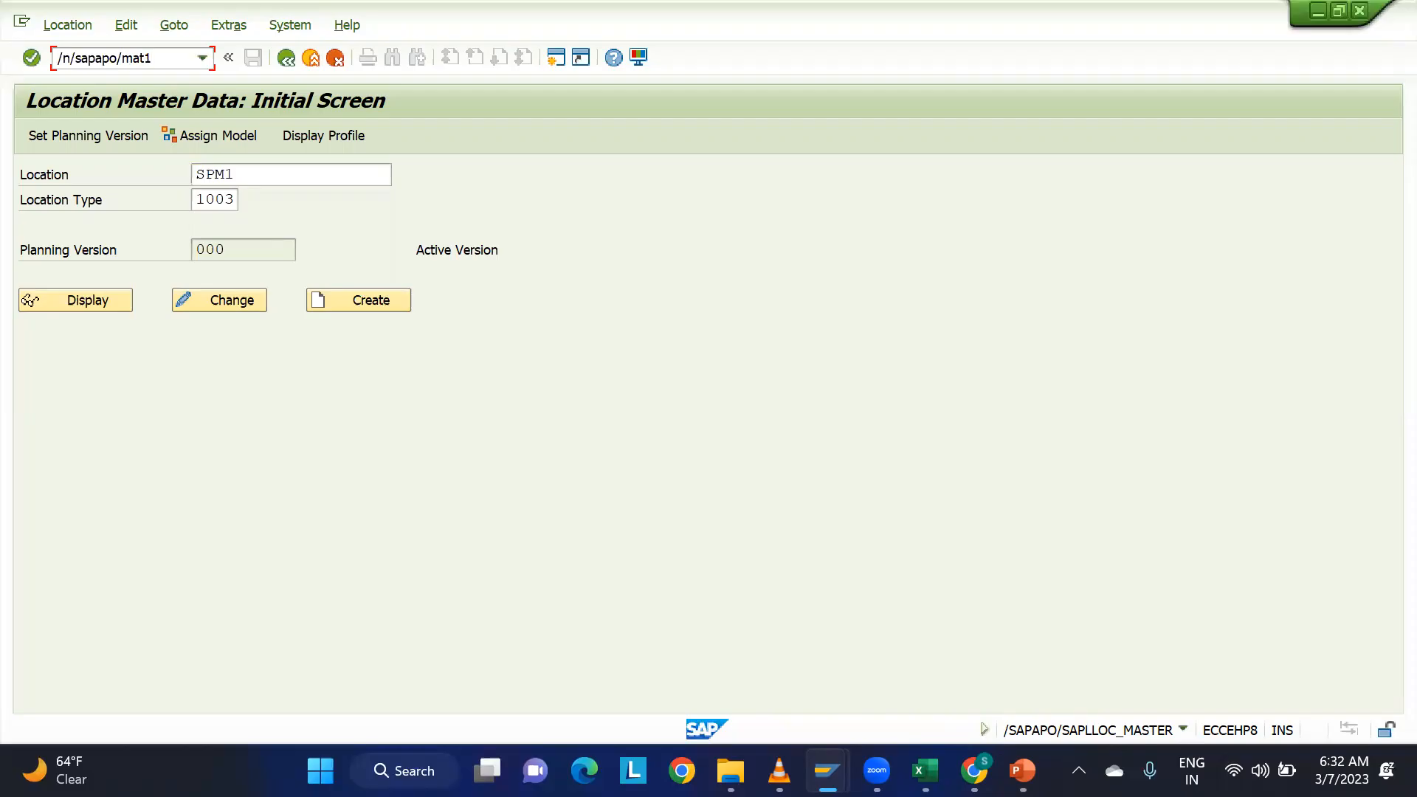
key("Return")
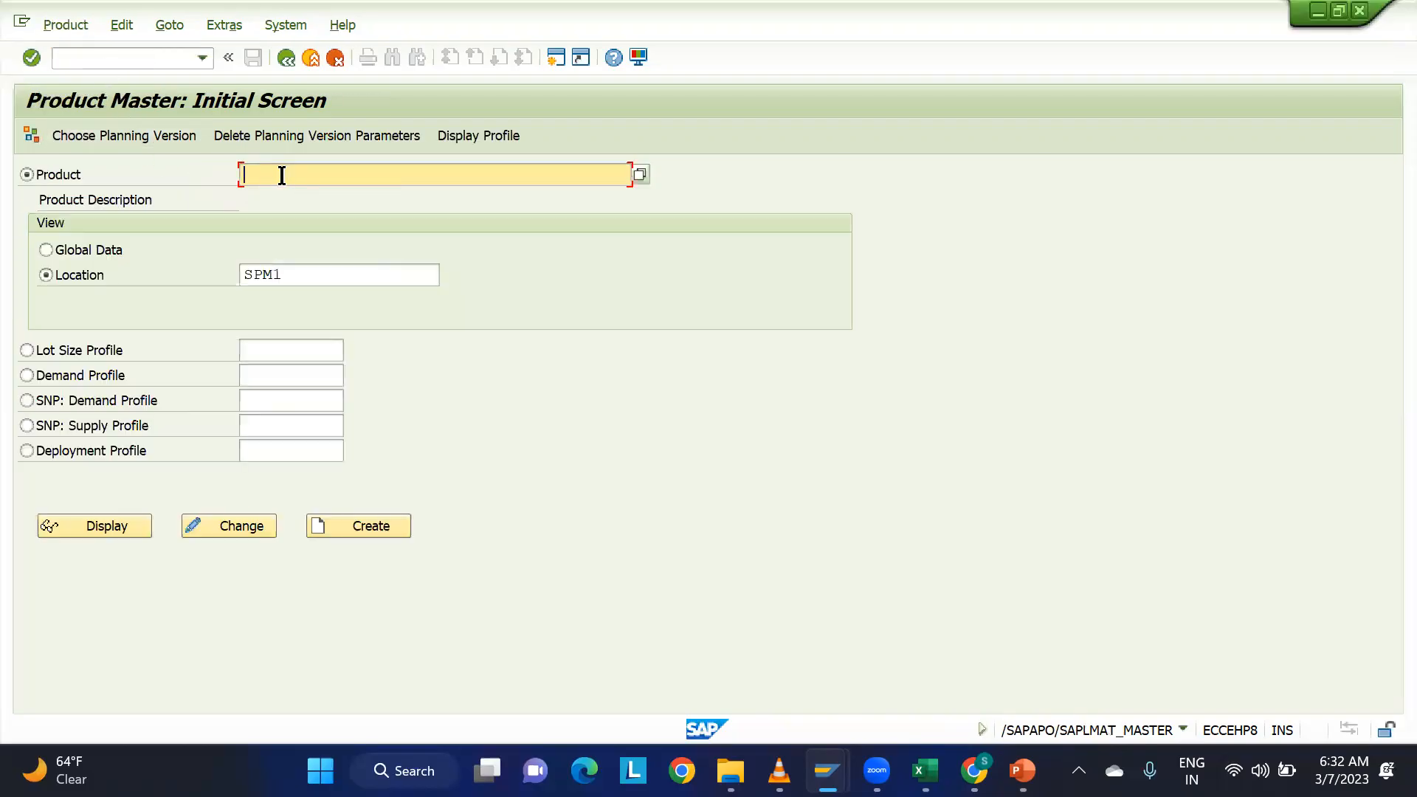
Try to display the global data of product PLAM1-MAT1 with the location cleared.
type("plam1-mat1")
left_click(77, 250)
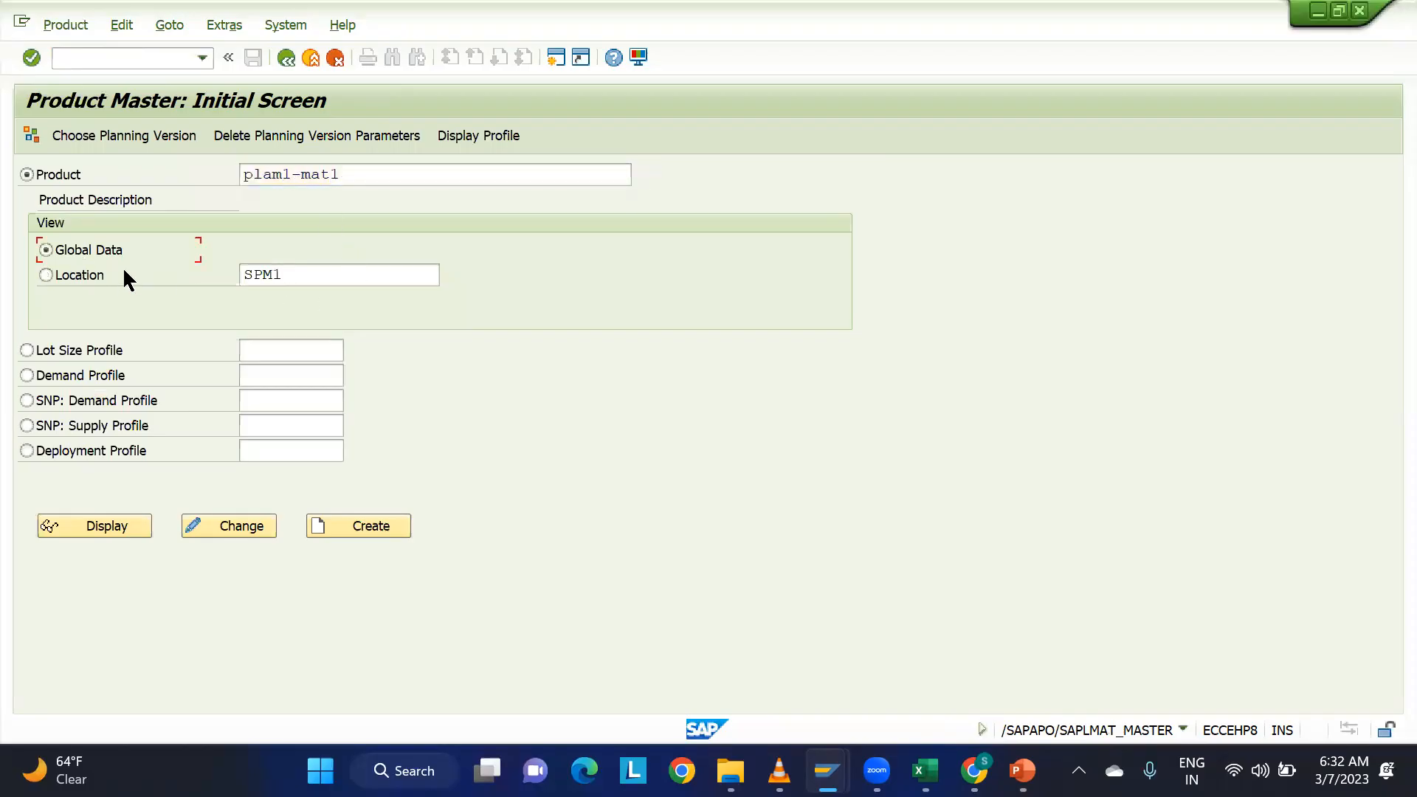
double_click(301, 271)
key("BackSpace")
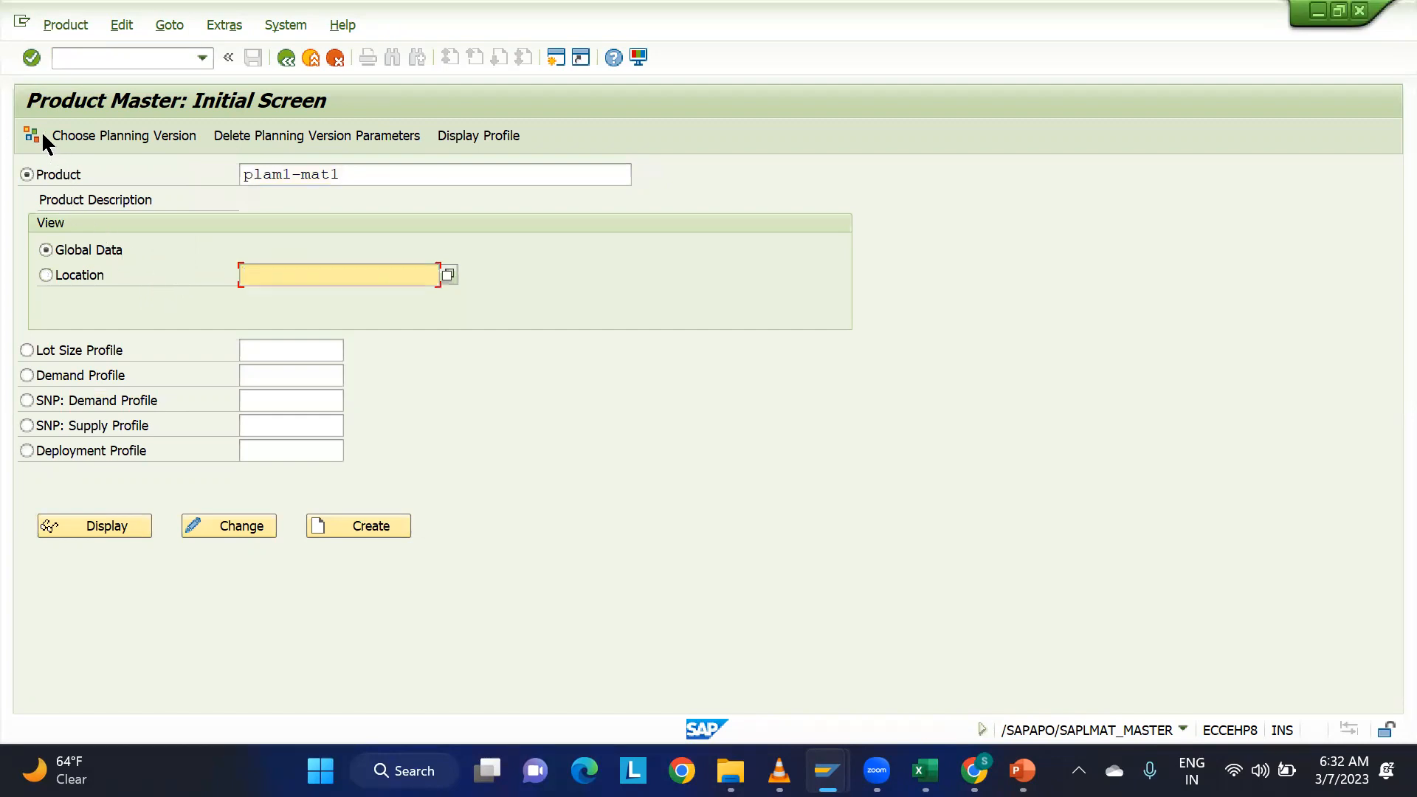
left_click(110, 527)
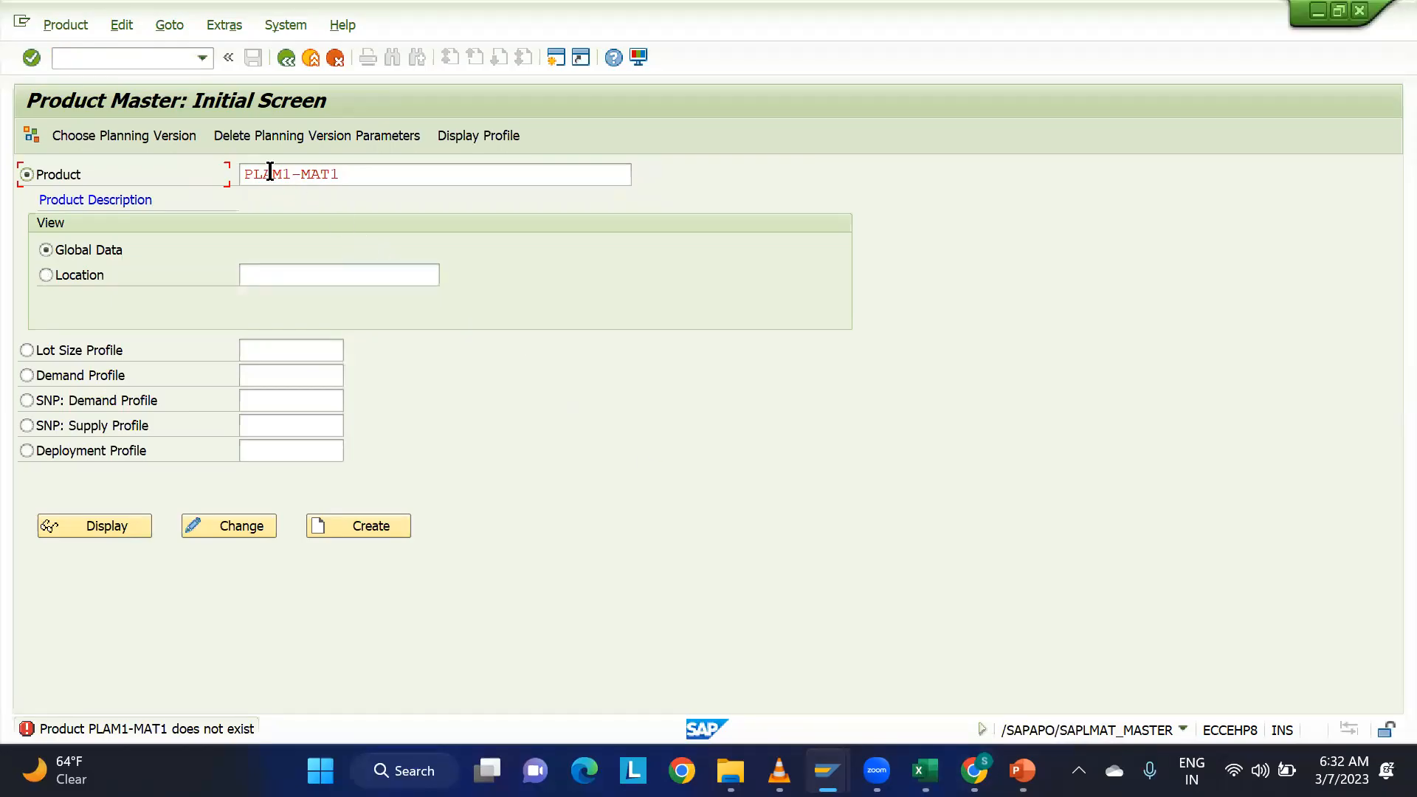
Correct the product to PLM1-MAT1 and try to display its global data.
left_click(313, 165)
key("BackSpace")
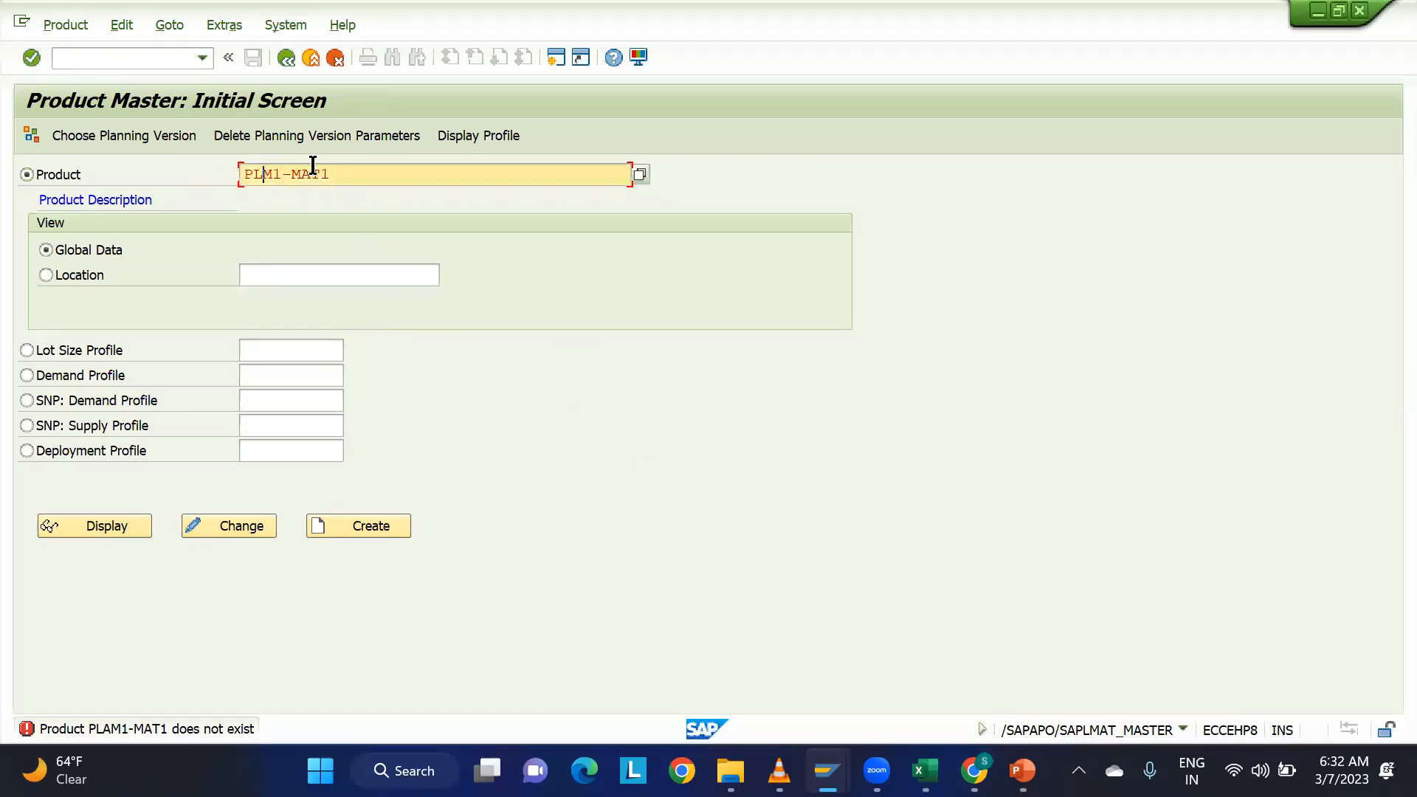
left_click(100, 528)
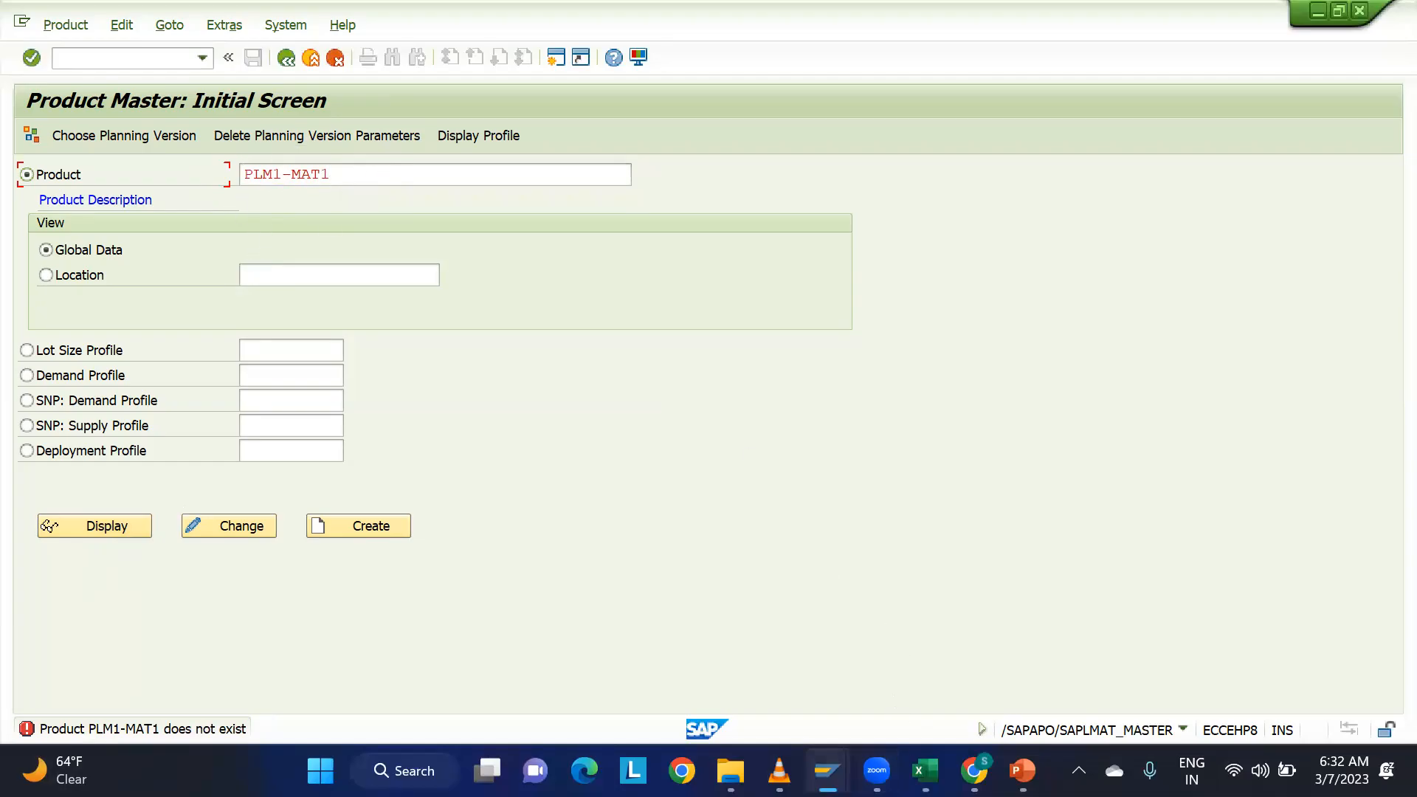
Switch to the ECC Materials List session and start transaction /ncfm1.
mouse_move(826, 770)
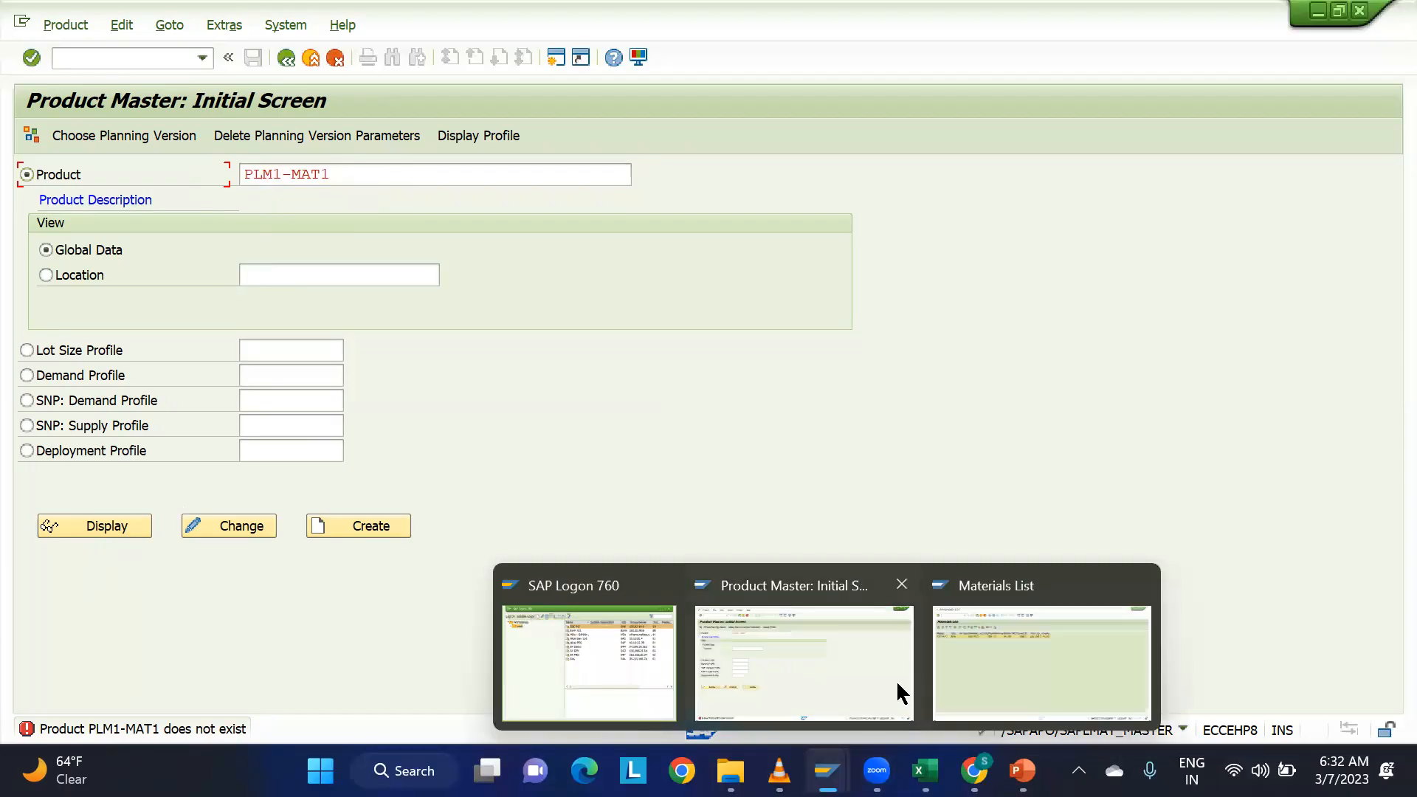
left_click(961, 654)
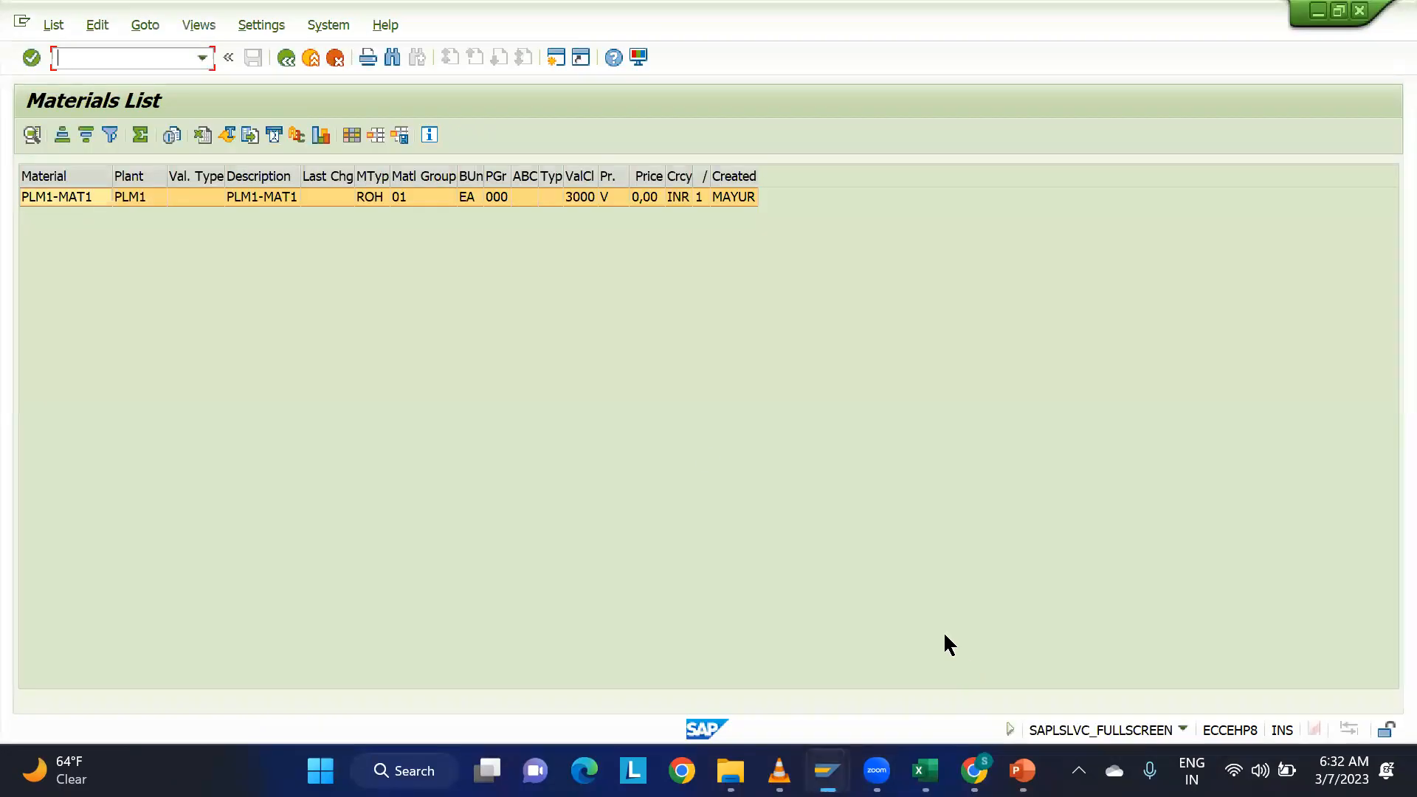
left_click(114, 64)
type("/ncfm")
key("Return")
Set both the model name and the APO application of the integration model to MAT.
type("mat")
key("Tab")
key("Tab")
type("mat")
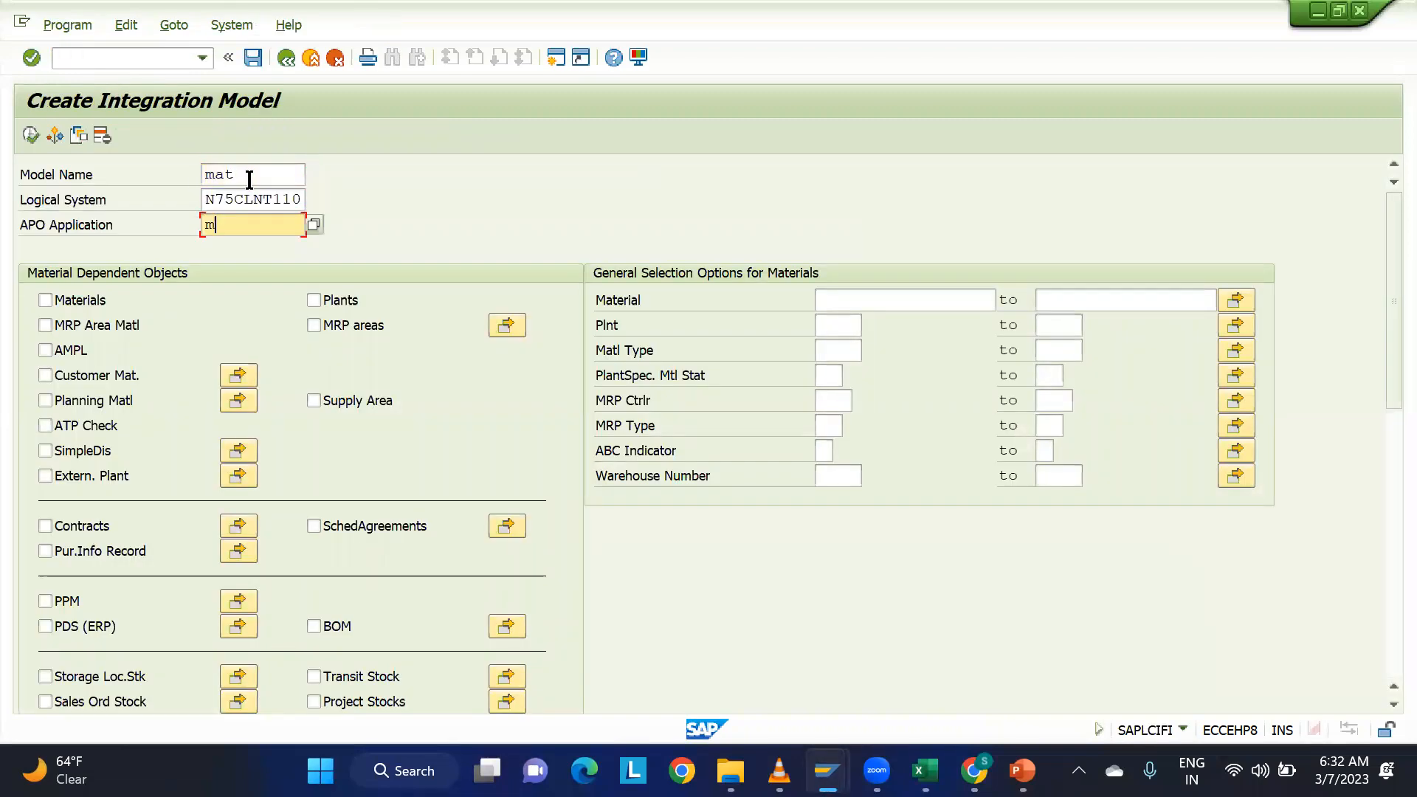
key("Return")
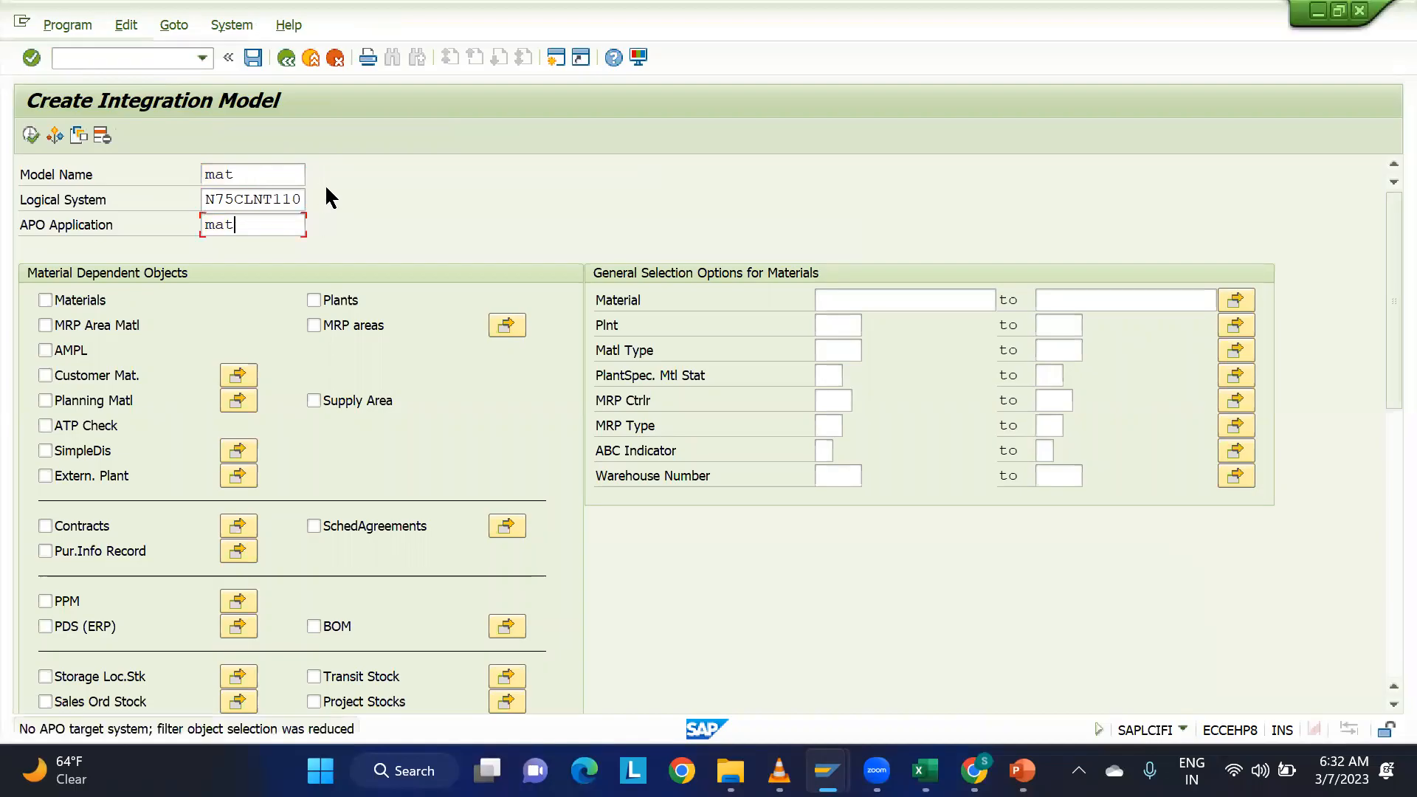
Include Materials in the integration model, restrict the selection to material PLM1-MAT1, and execute it.
left_click(46, 299)
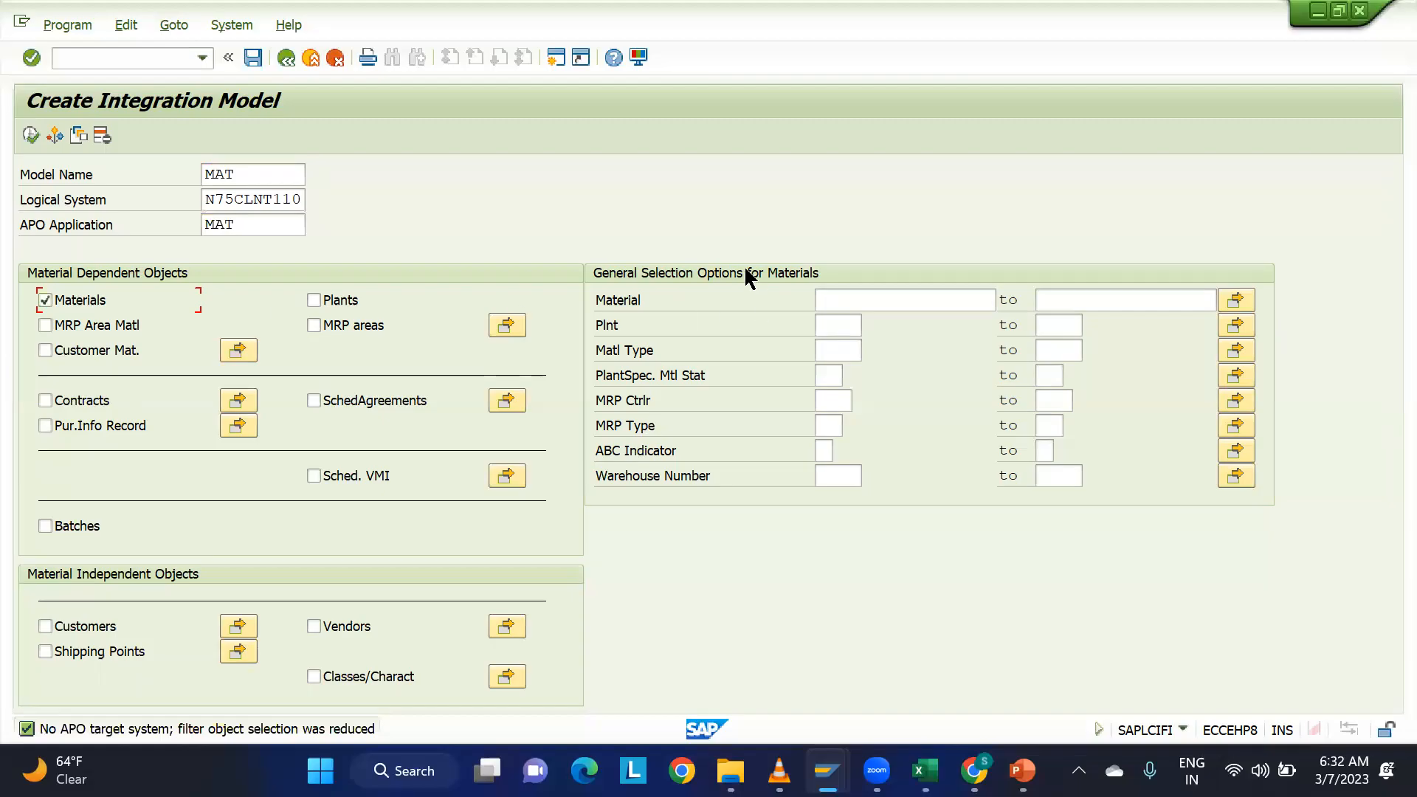
left_click(871, 300)
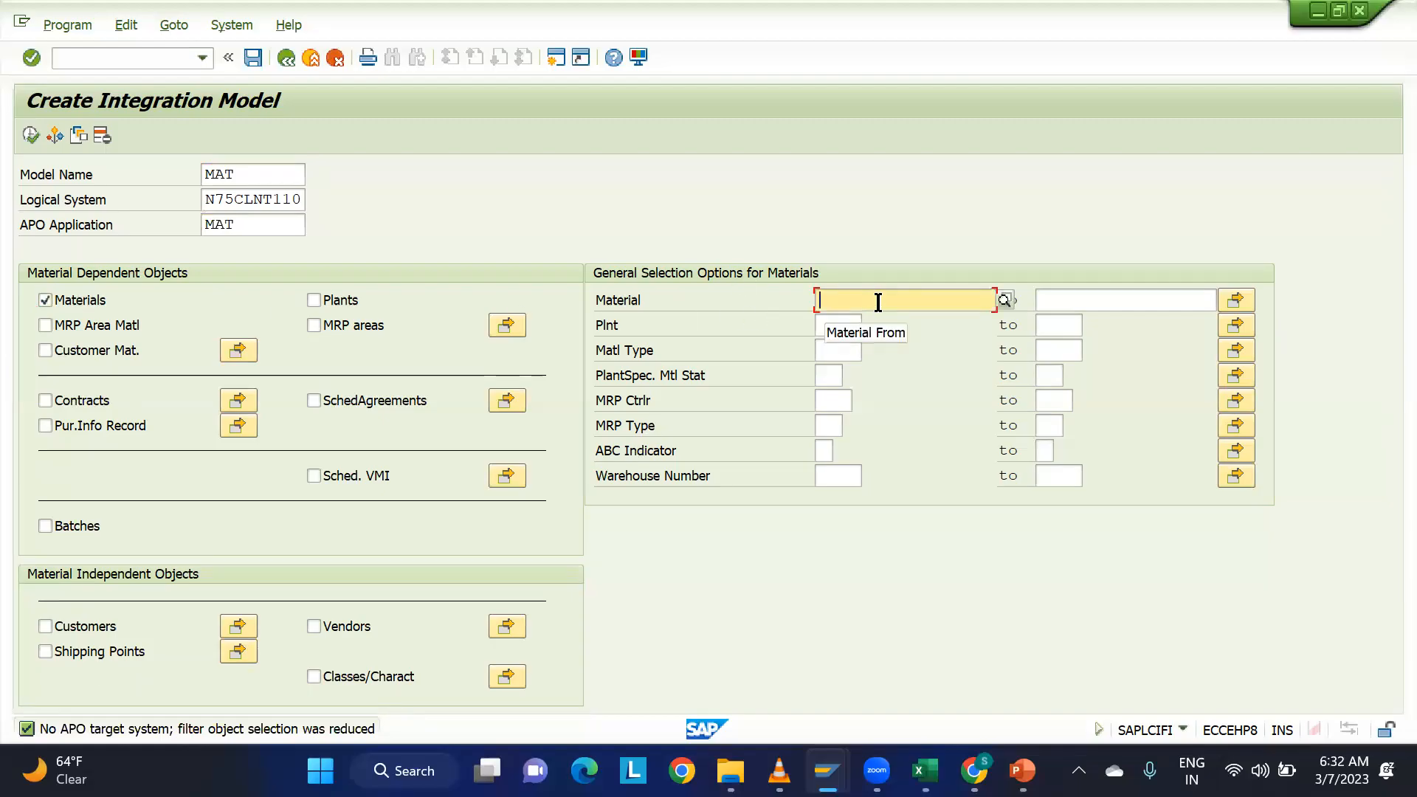
left_click(1238, 305)
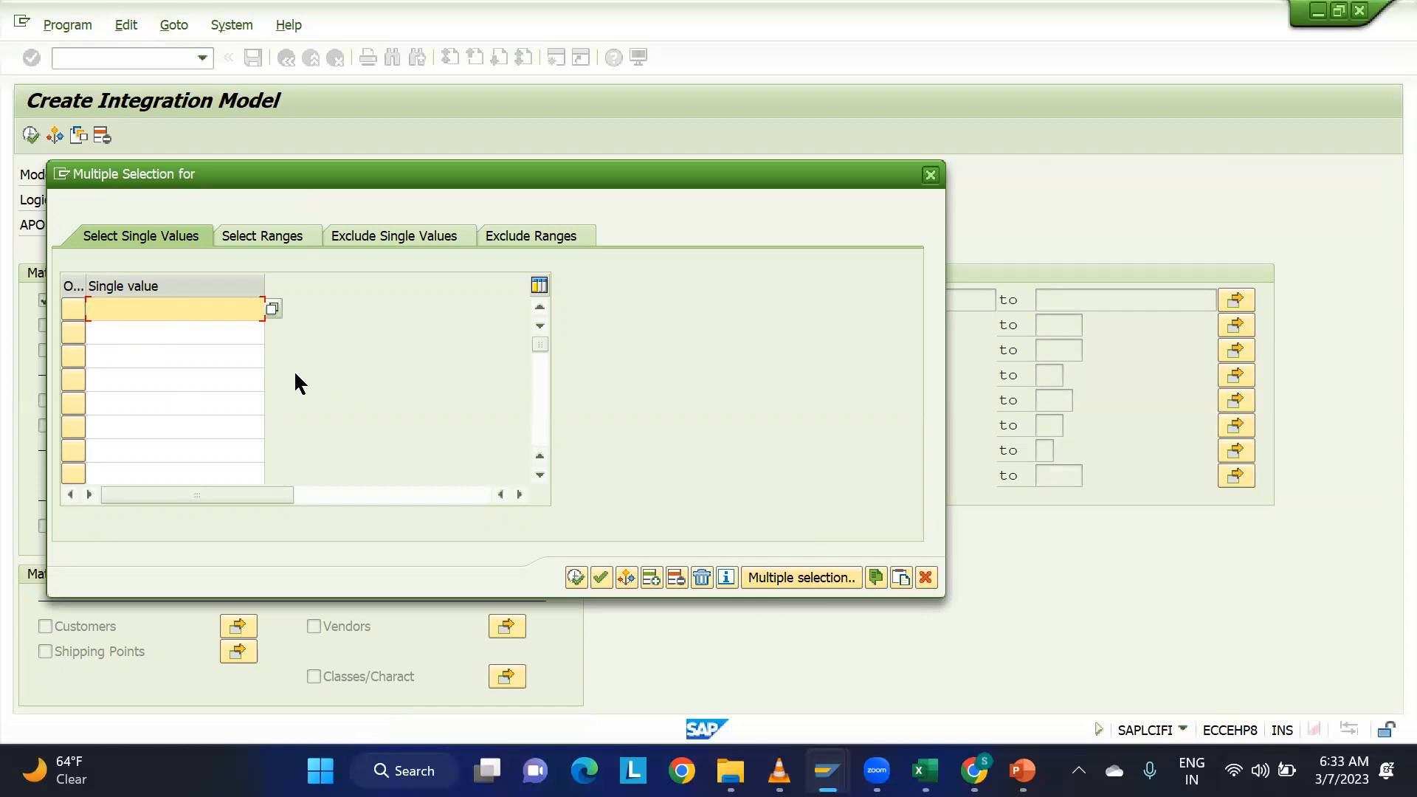
type("plm1-mat1")
left_click(577, 578)
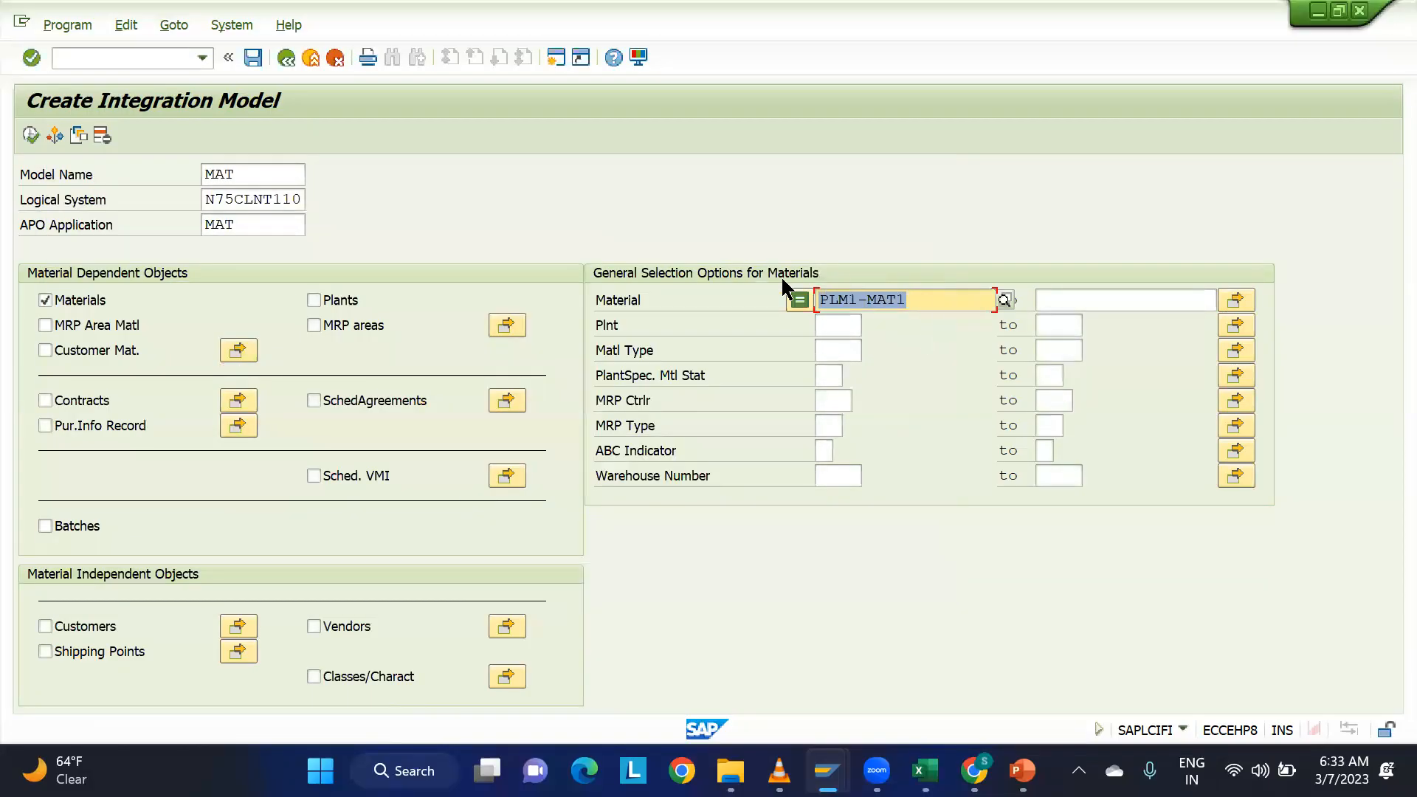
left_click(31, 135)
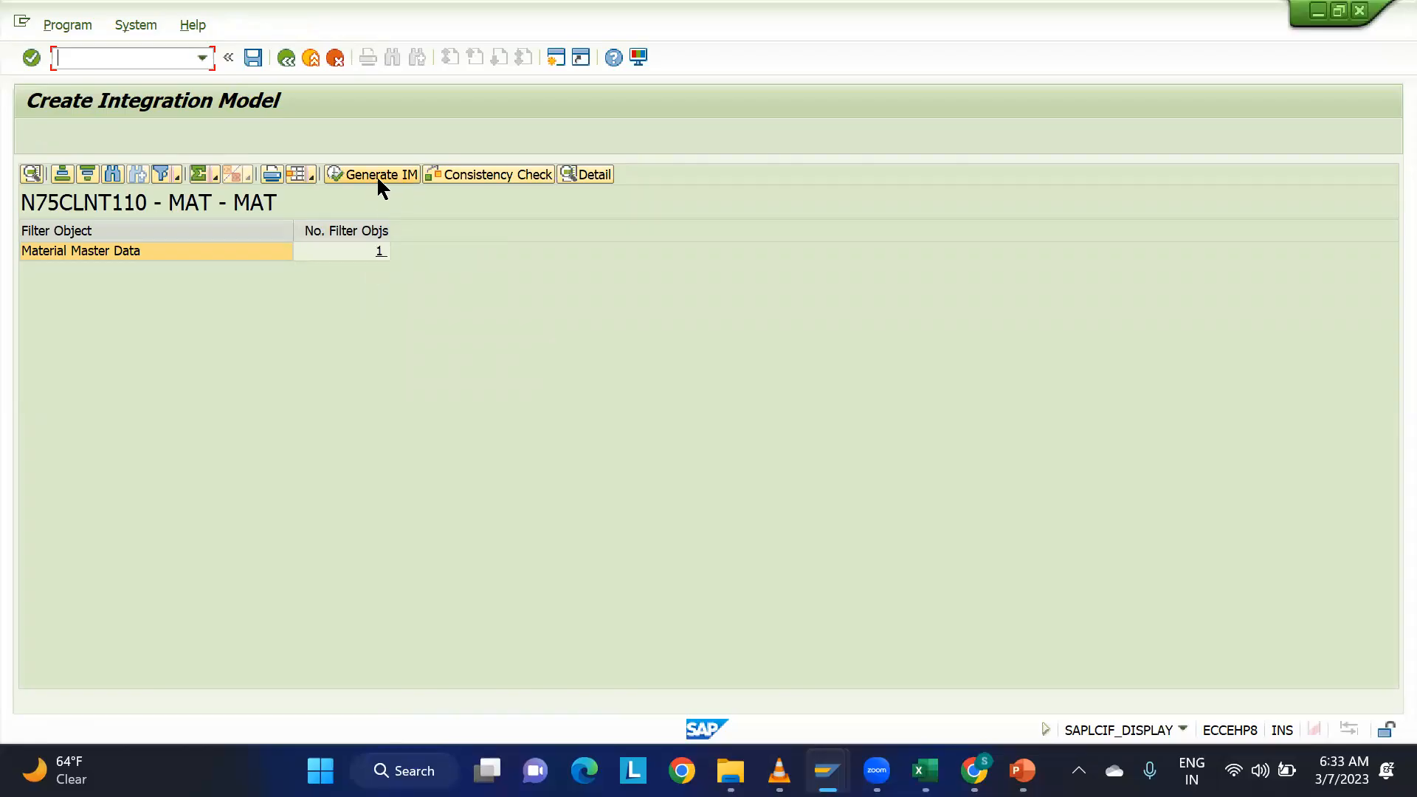
Switch to the Excel workbook and enter CFM1 in uppercase in cell C29.
left_click(925, 771)
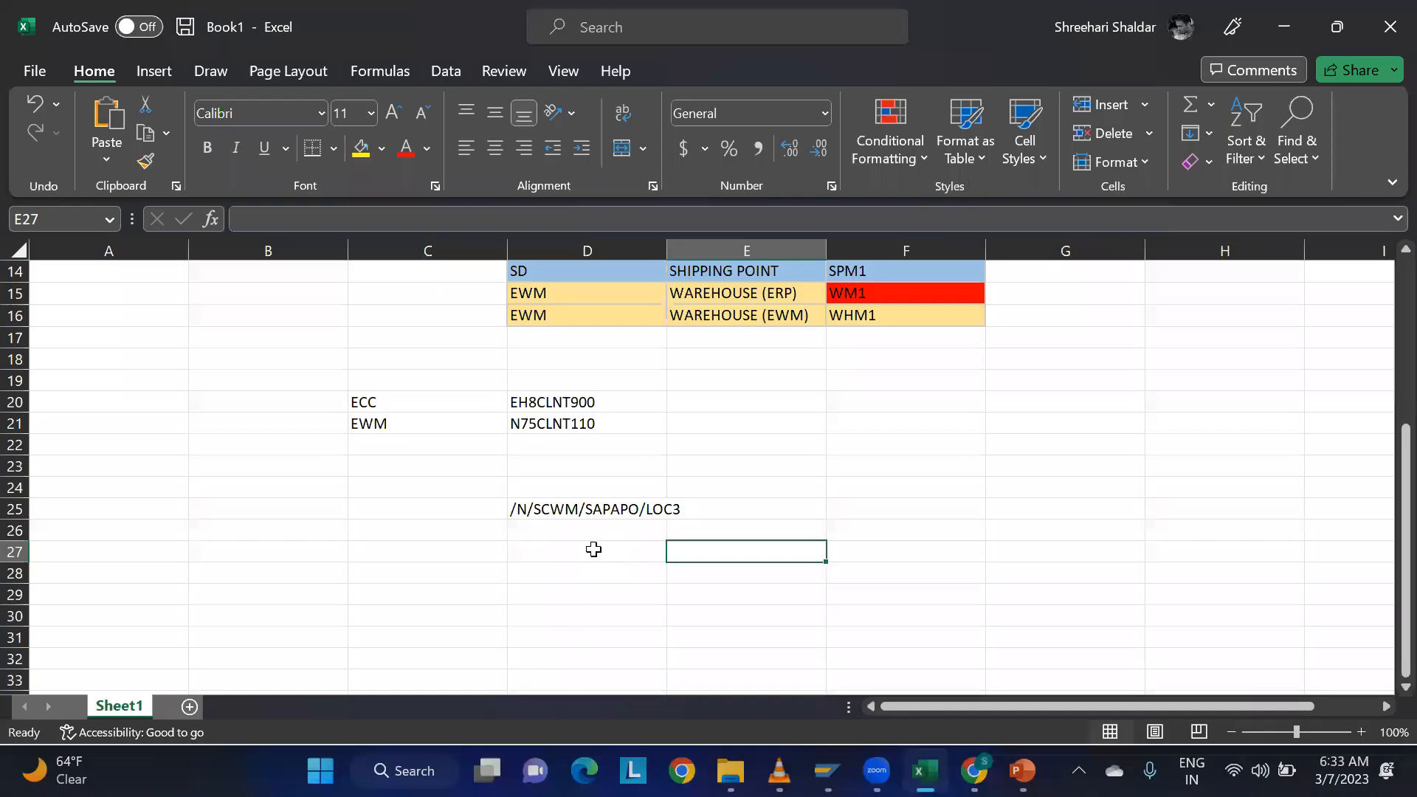
left_click(359, 588)
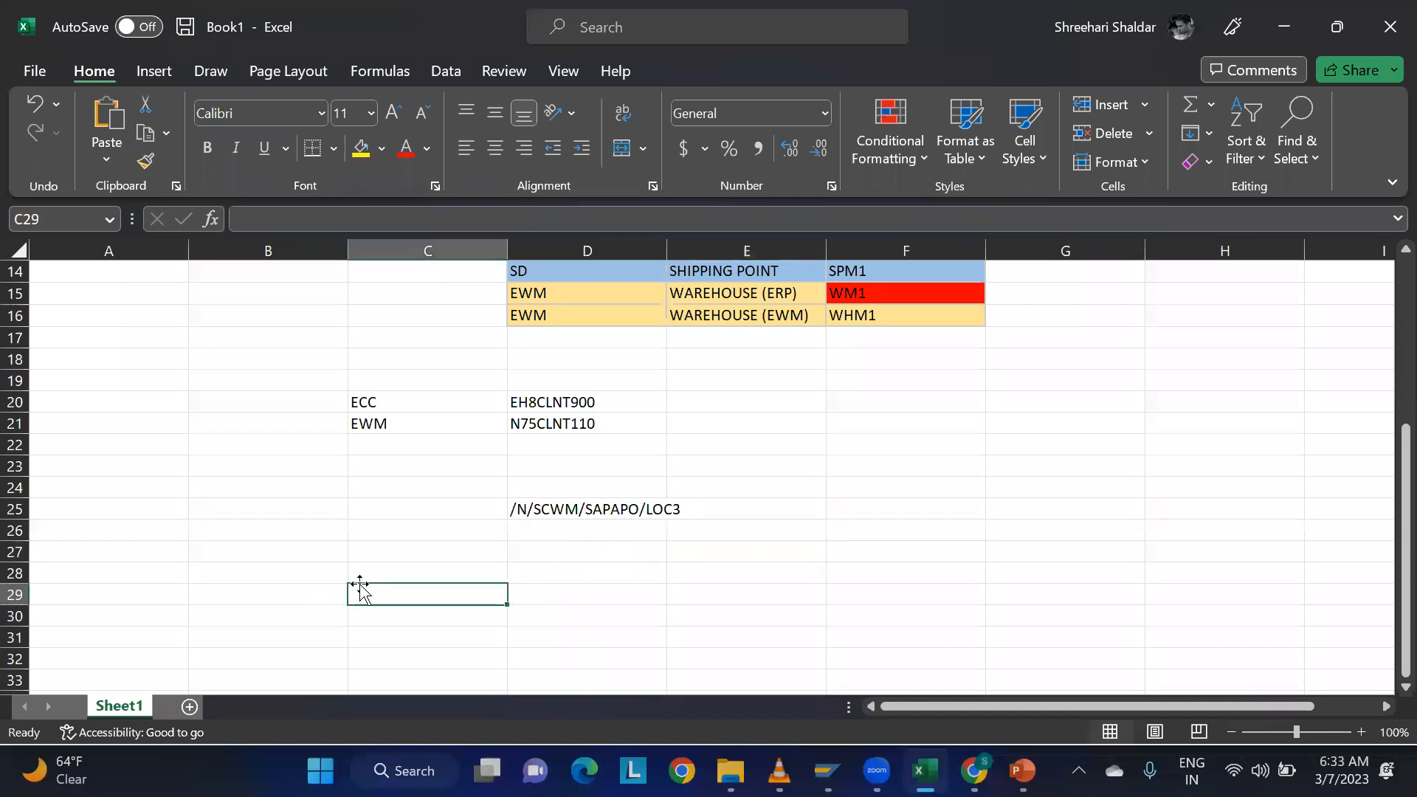
type("cfm1")
key("Tab")
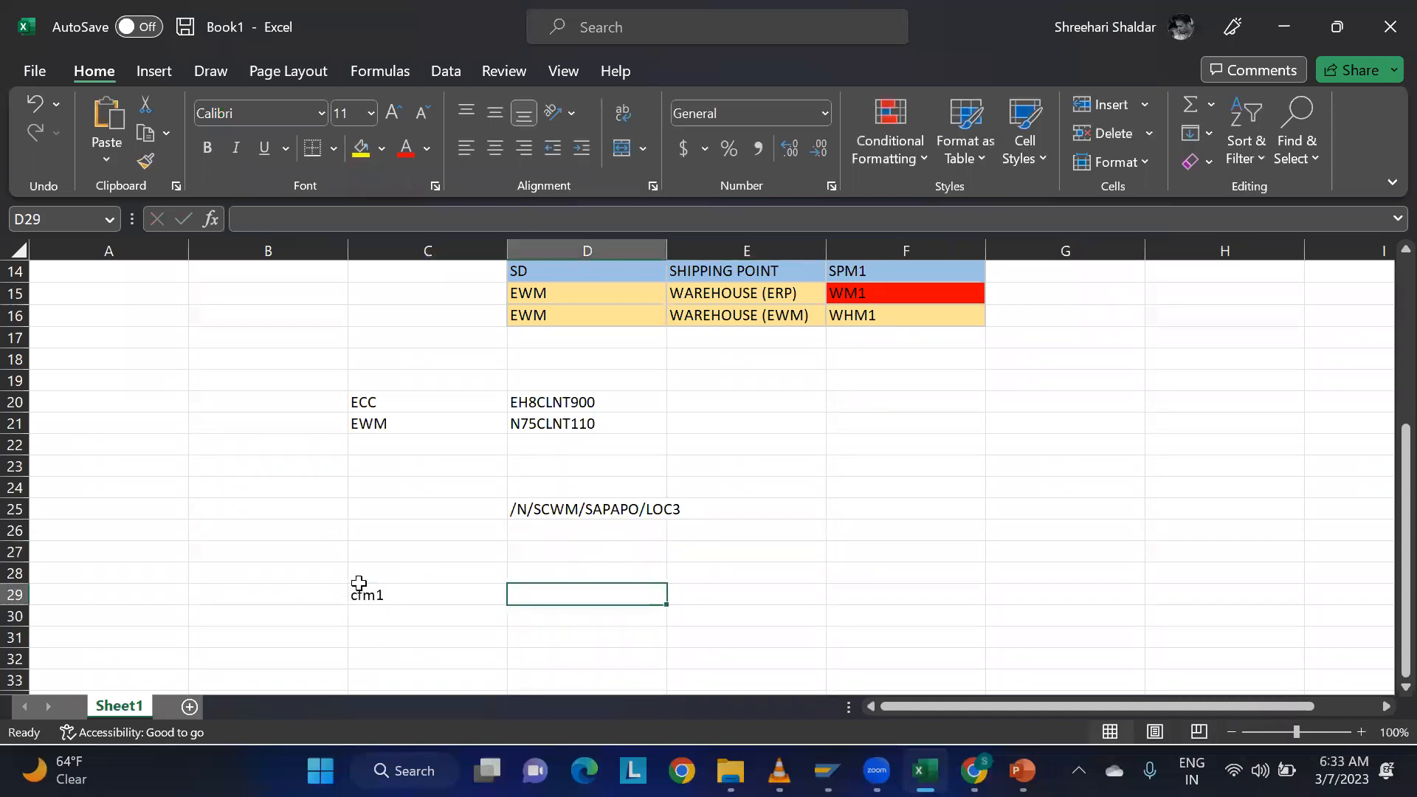
left_click(359, 588)
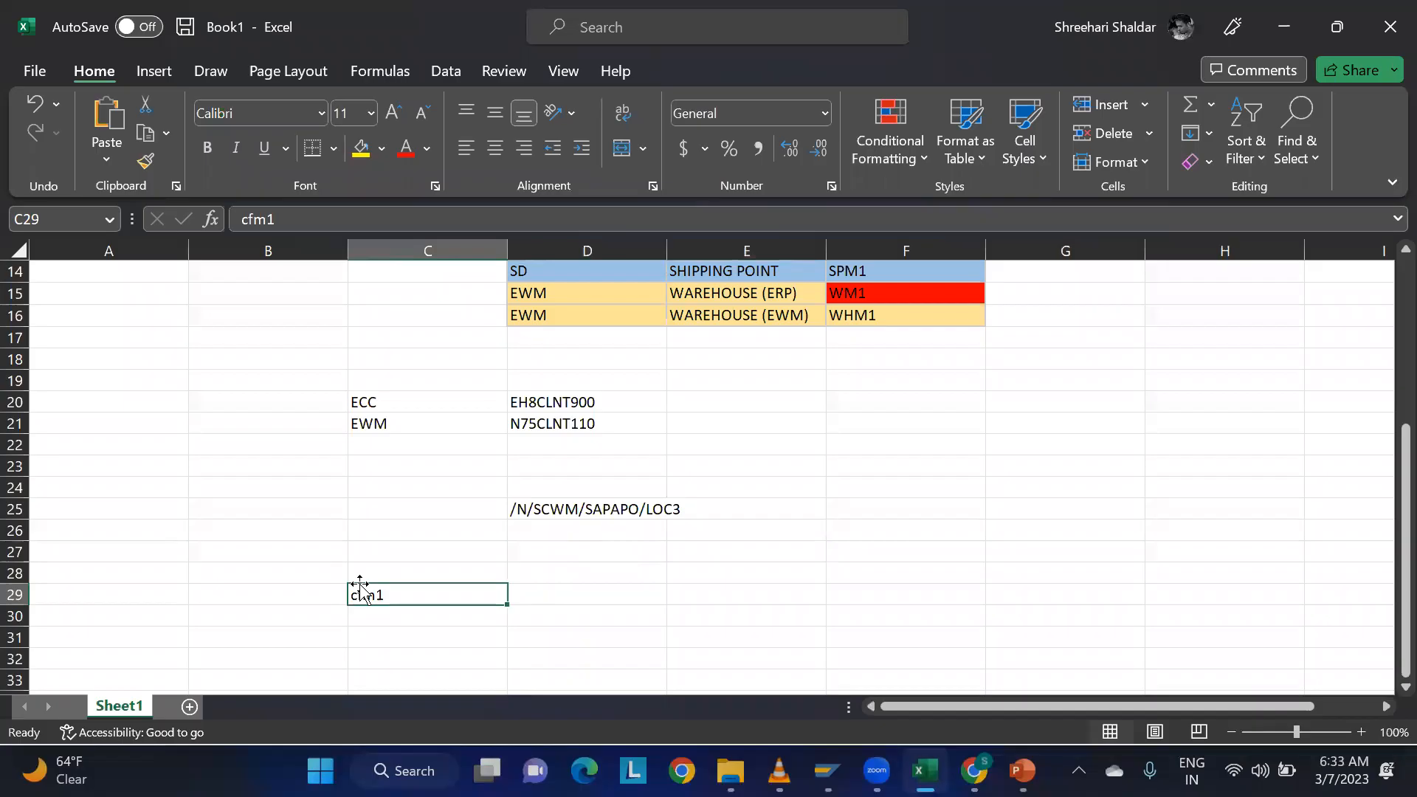
key("Caps_Lock")
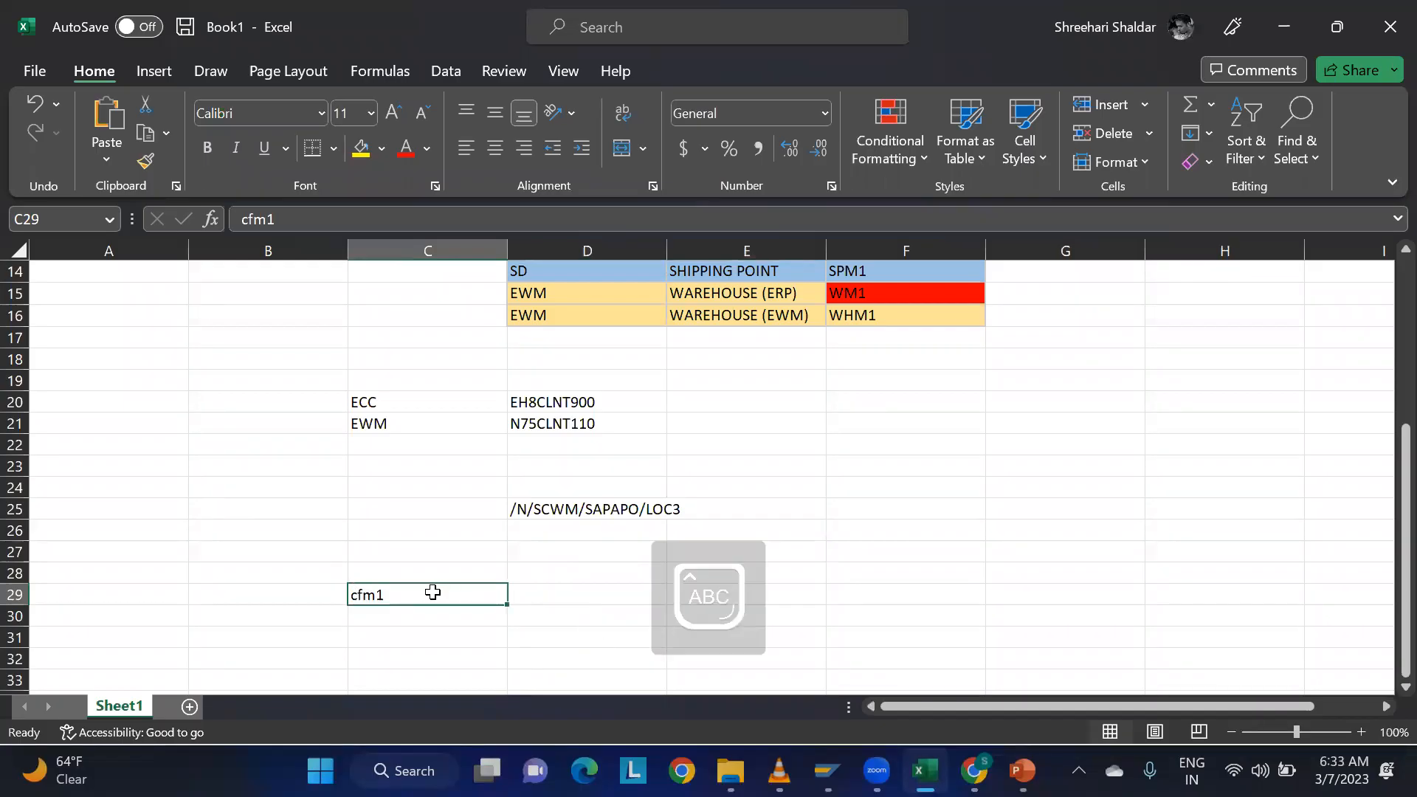
type("CFM1")
key("Tab")
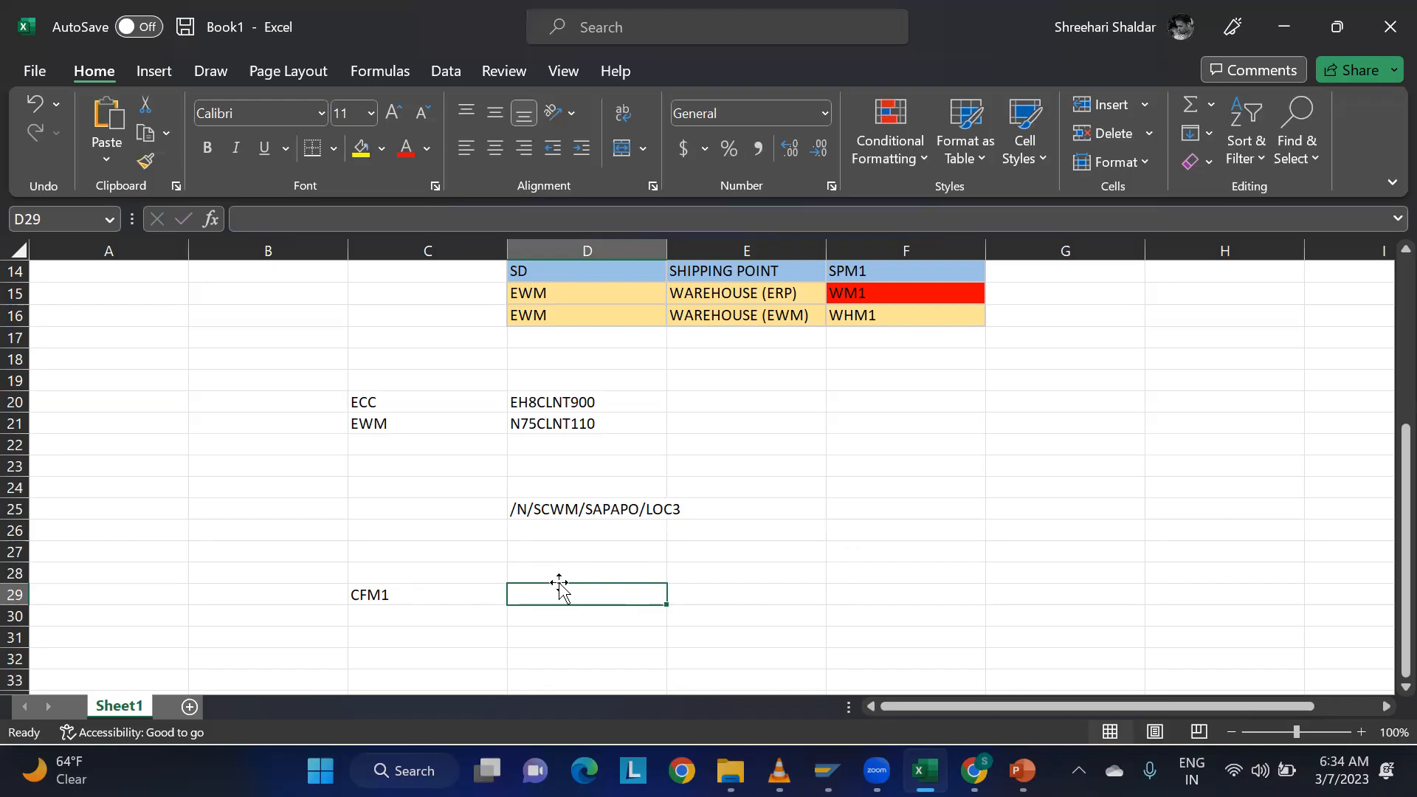
Enter the description GENERATING THE IM in cell D29 beside CFM1.
left_click(383, 593)
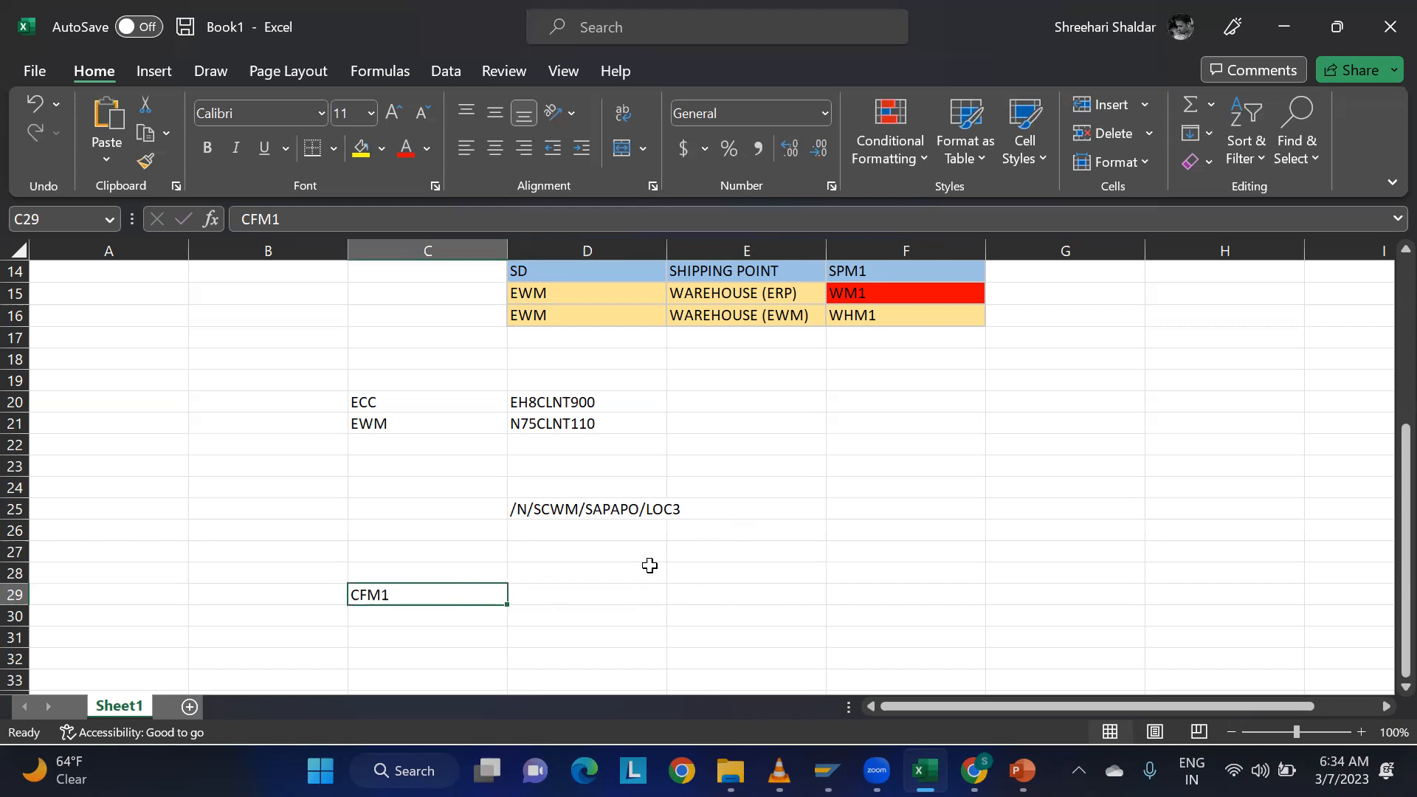
left_click(559, 595)
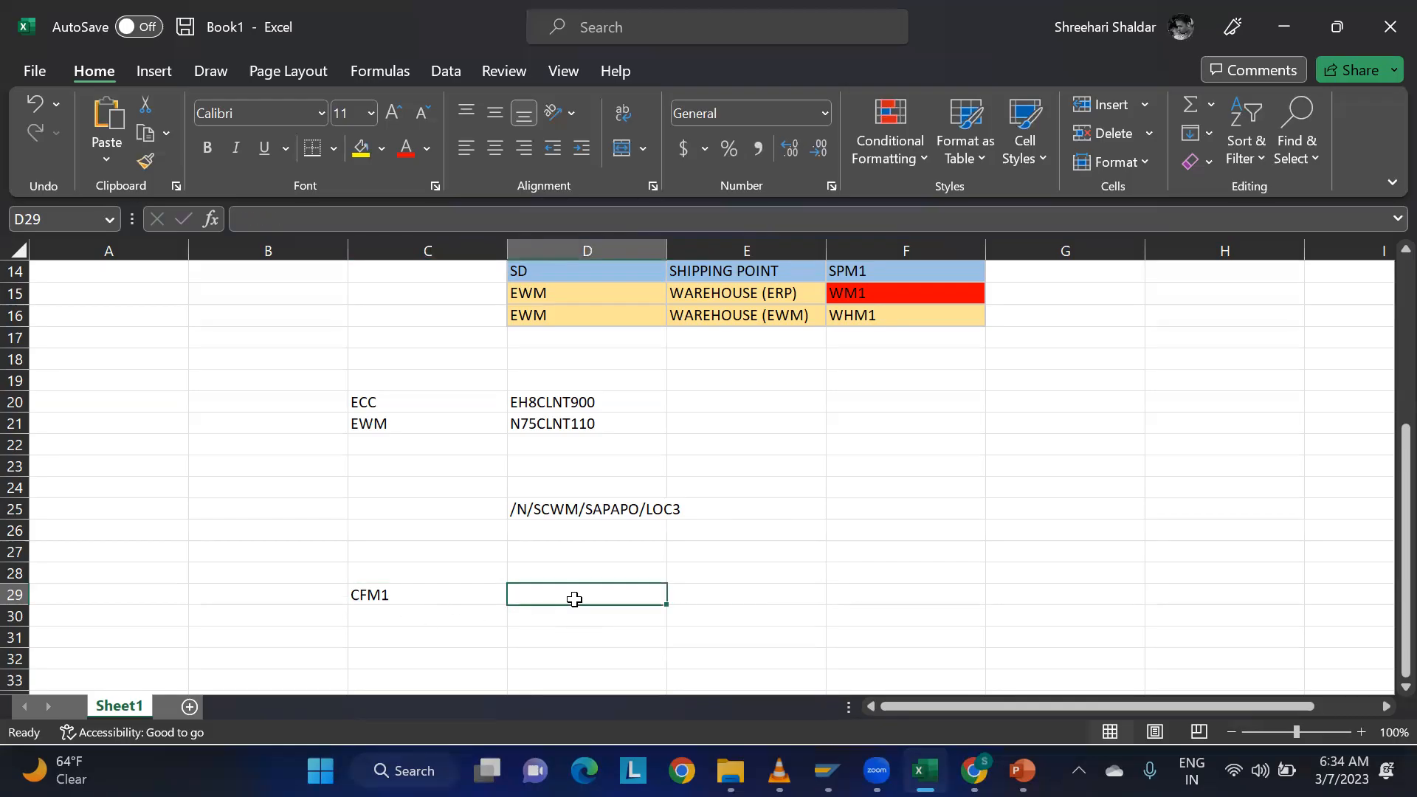
type("GENER")
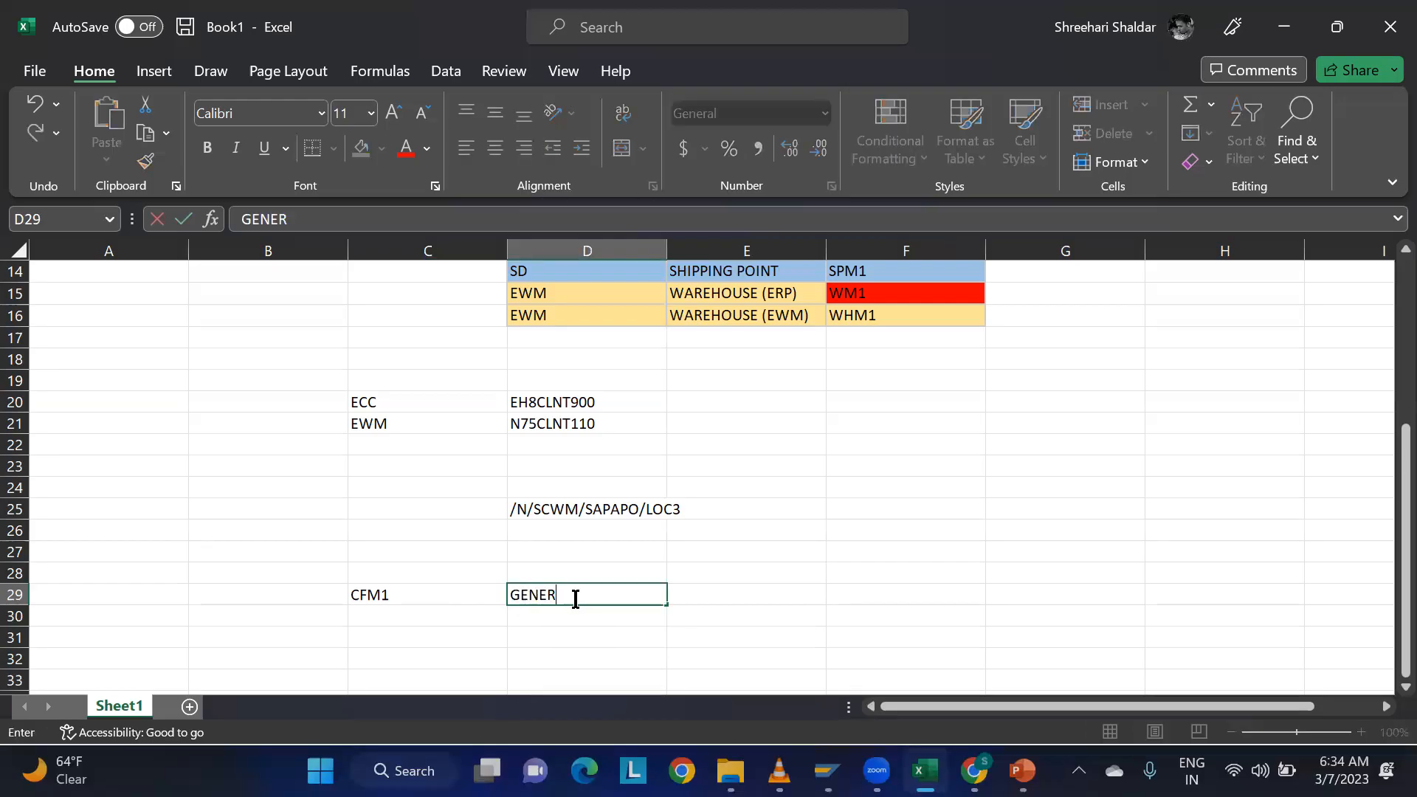
type("ATING")
type("THE IM")
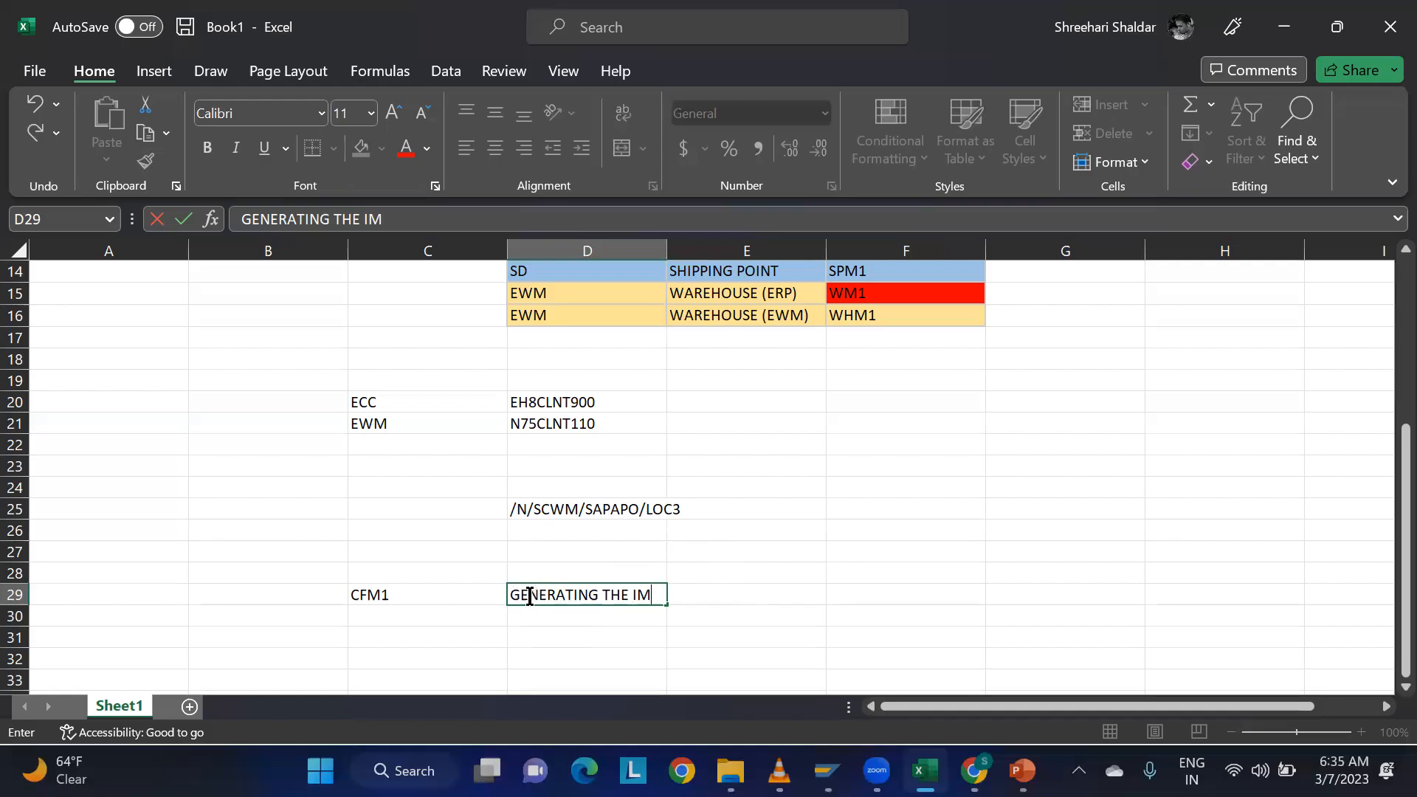
triple_click(650, 594)
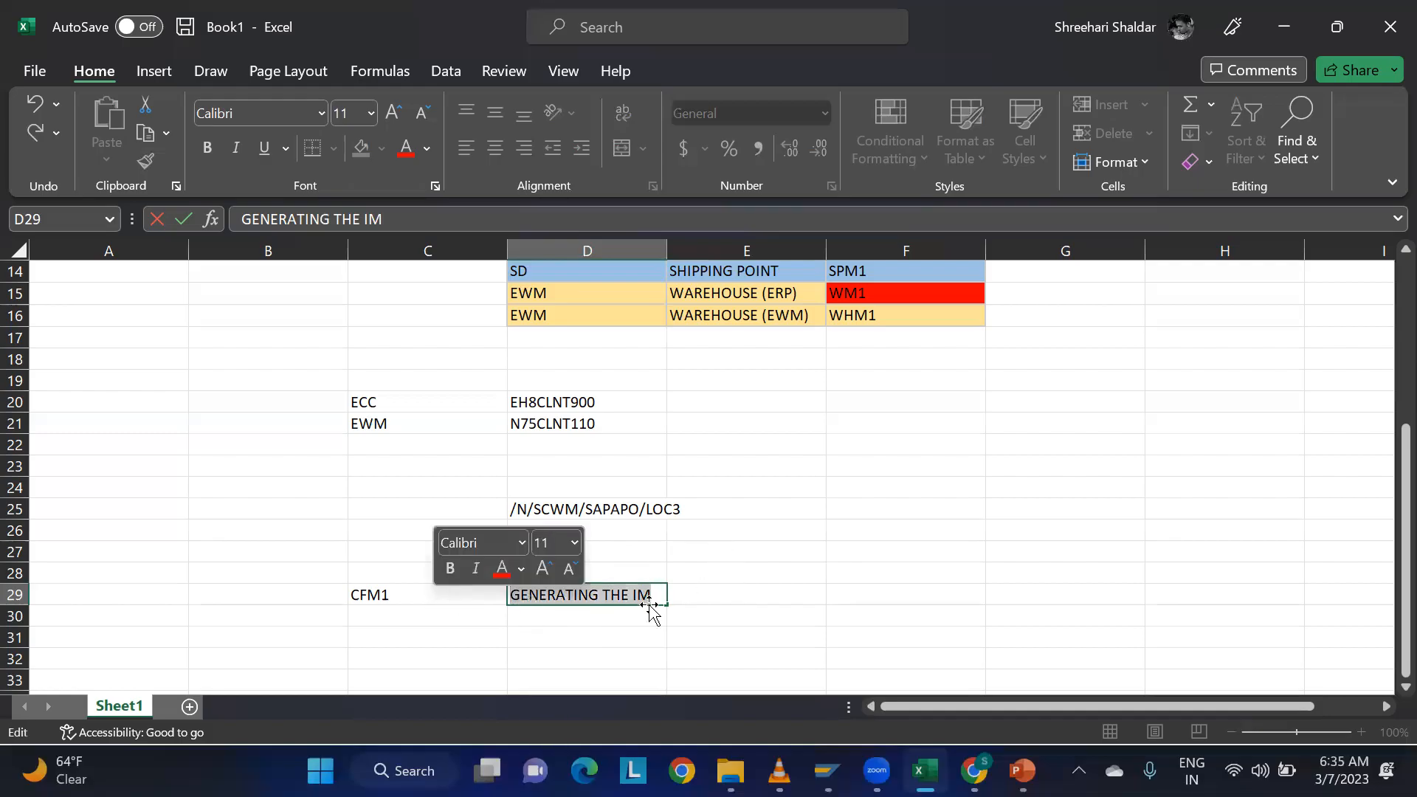
left_click(785, 595)
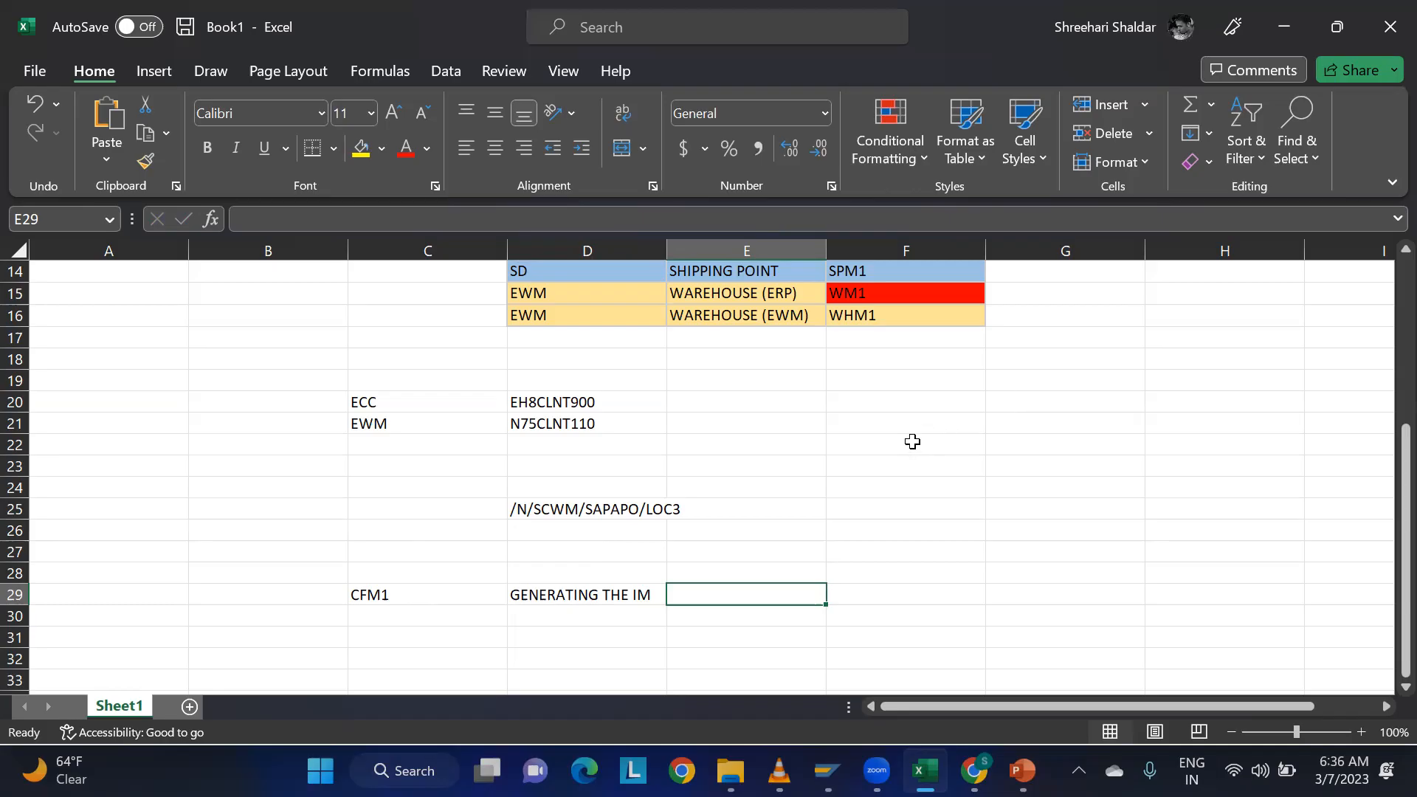
Enter CFM2 in cell C30 with the description ACTIVATION in cell D30.
left_click(425, 617)
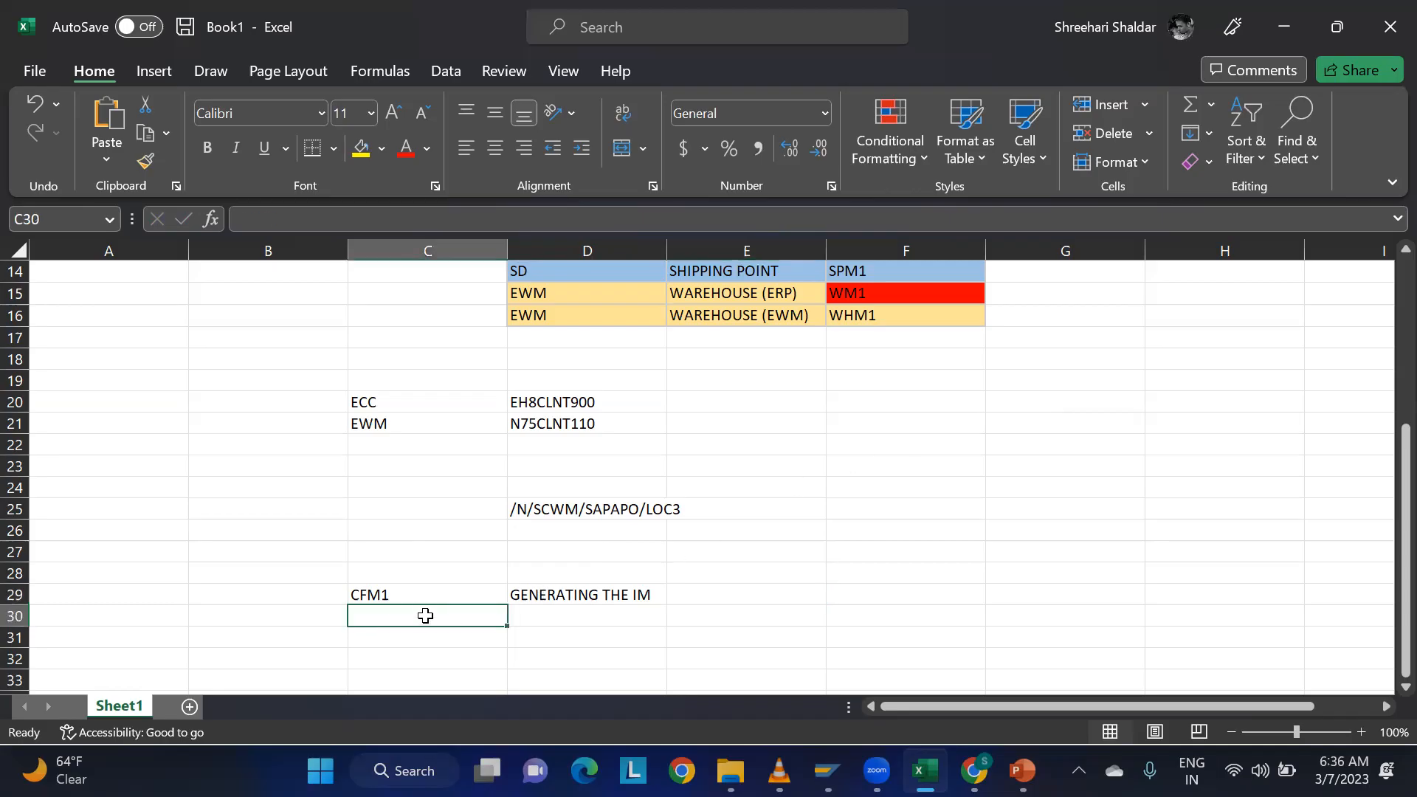
type("CFM2")
key("Tab")
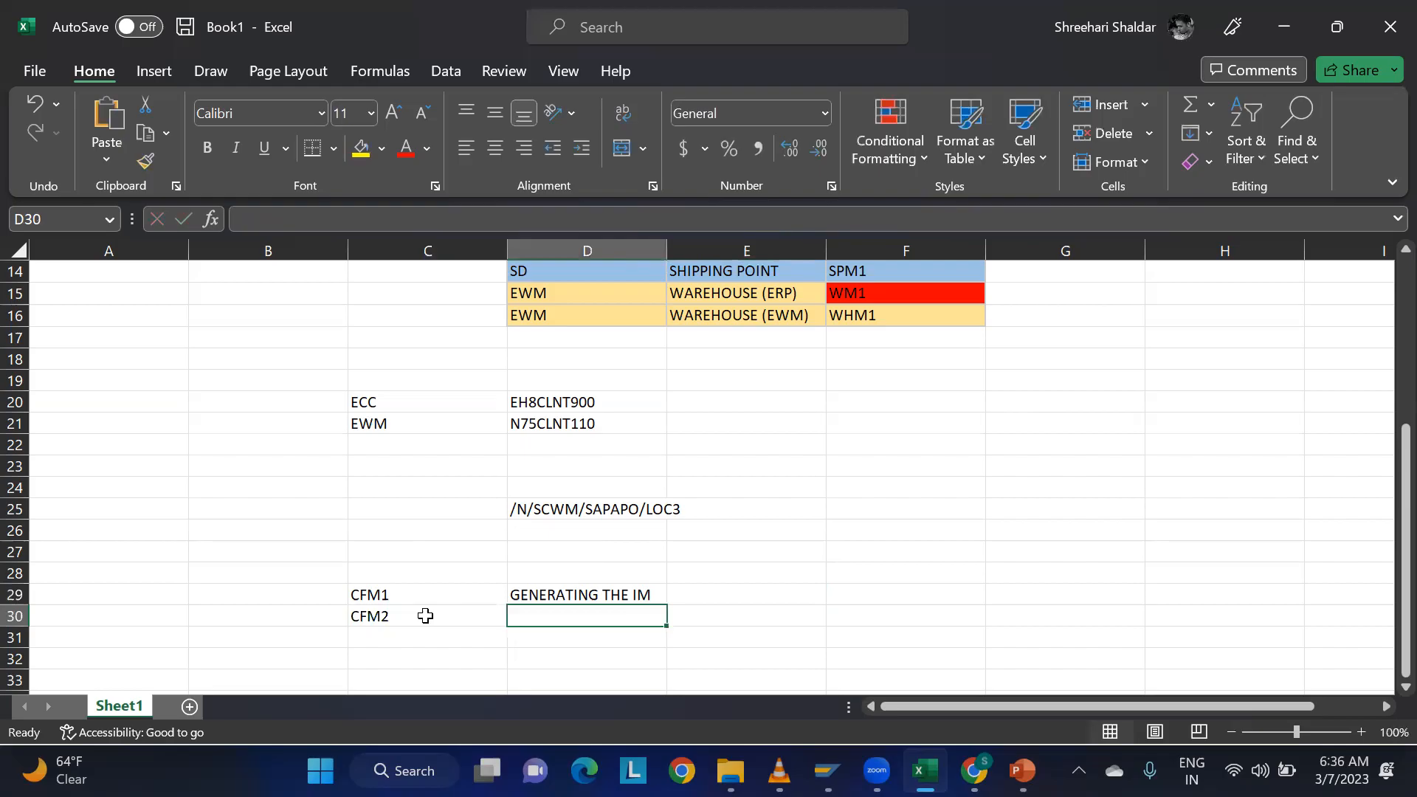
type("ACTIVATION")
Switch back to the SAP Create Integration Model session, generate the integration model, and acknowledge the information message.
key("alt+Tab")
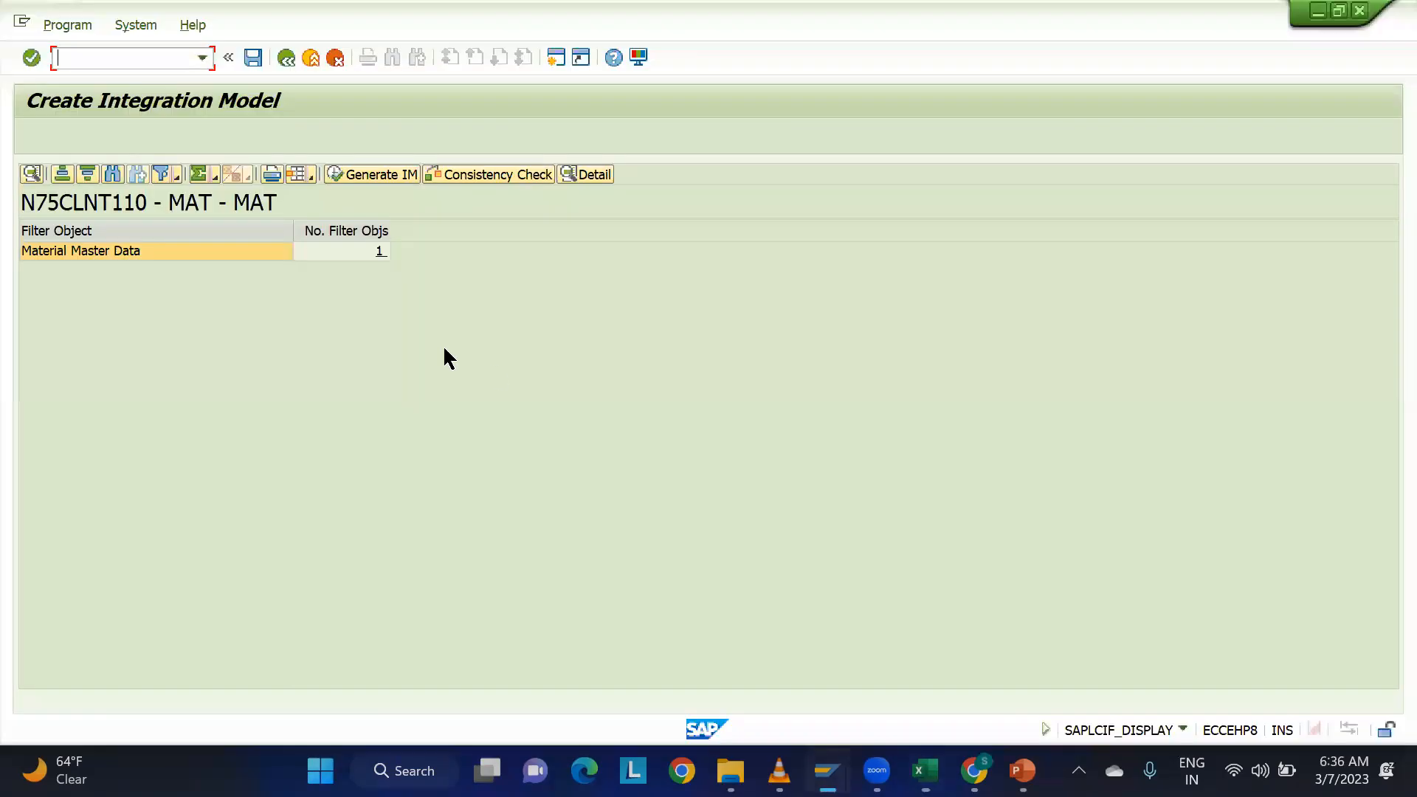
left_click(361, 177)
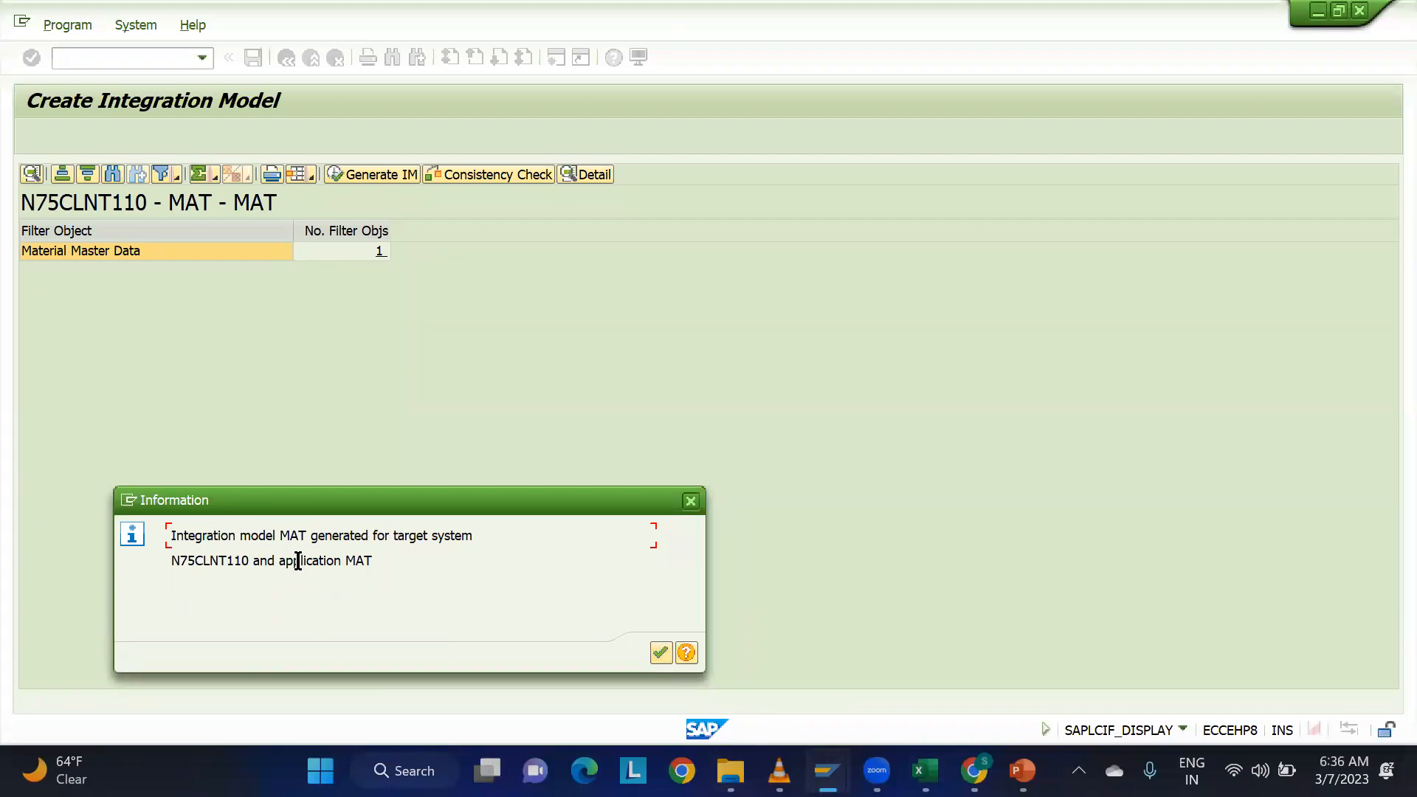
left_click_drag(174, 562, 295, 563)
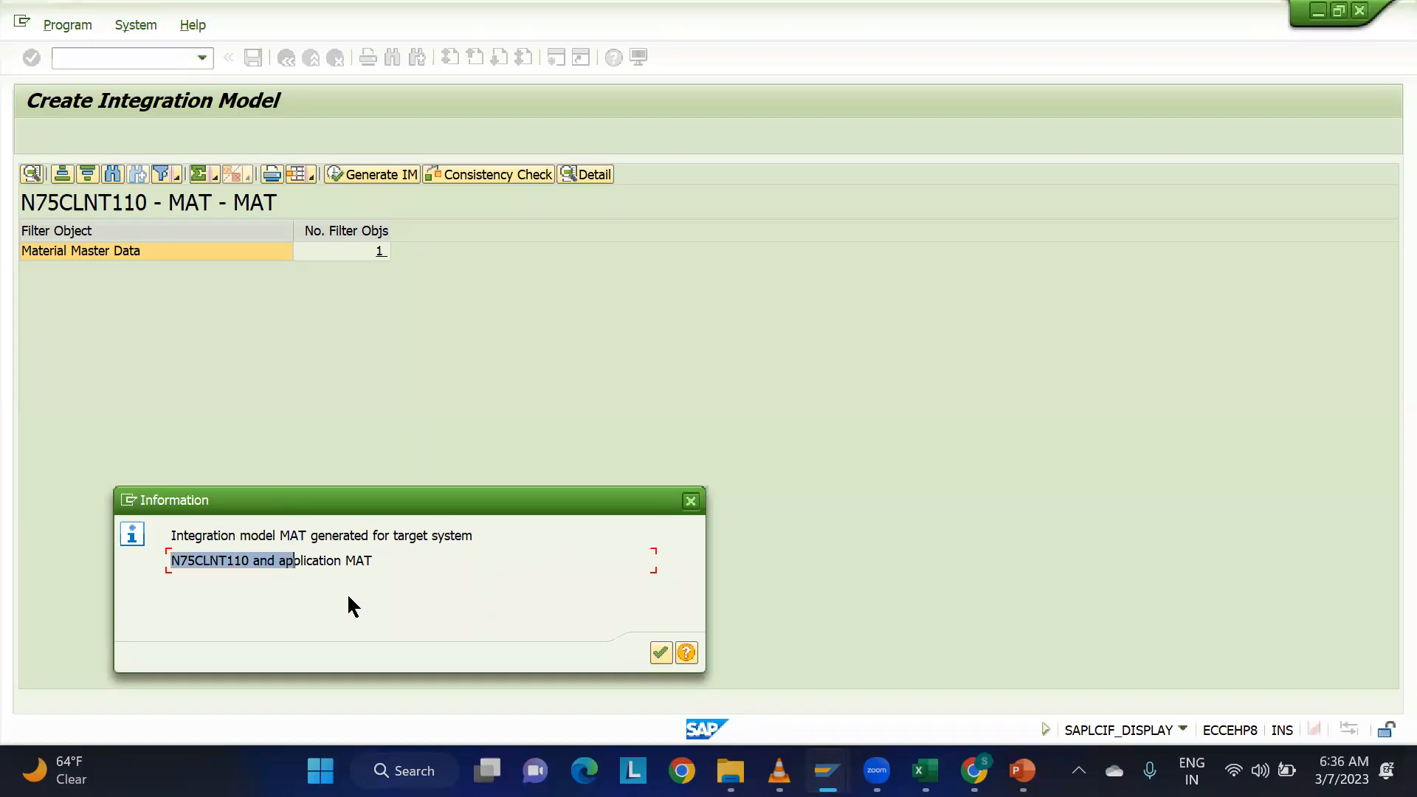
left_click(660, 653)
Start transaction CFM2, execute the selection for model MAT, and open the MAT model's version list under N75CLNT110.
left_click(87, 53)
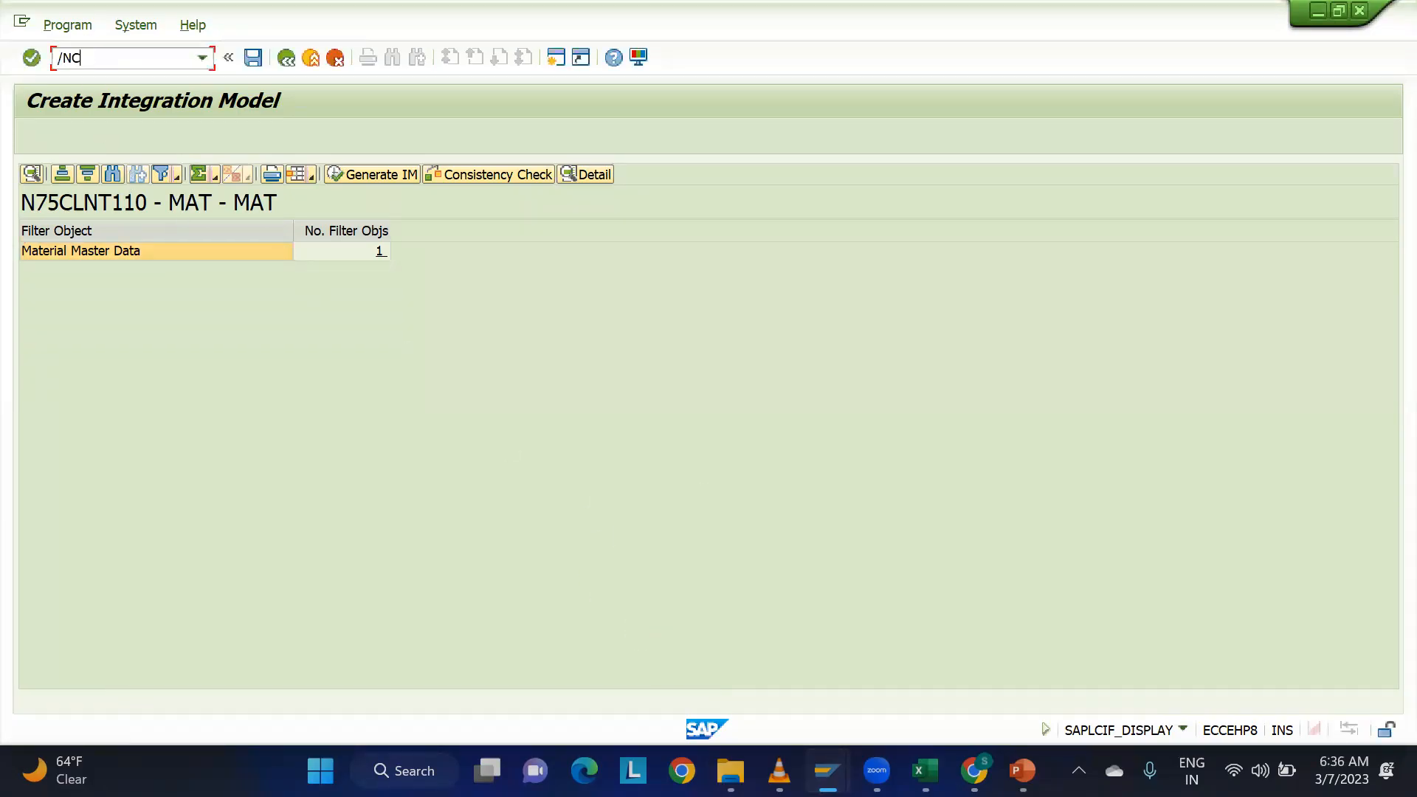
key("Return")
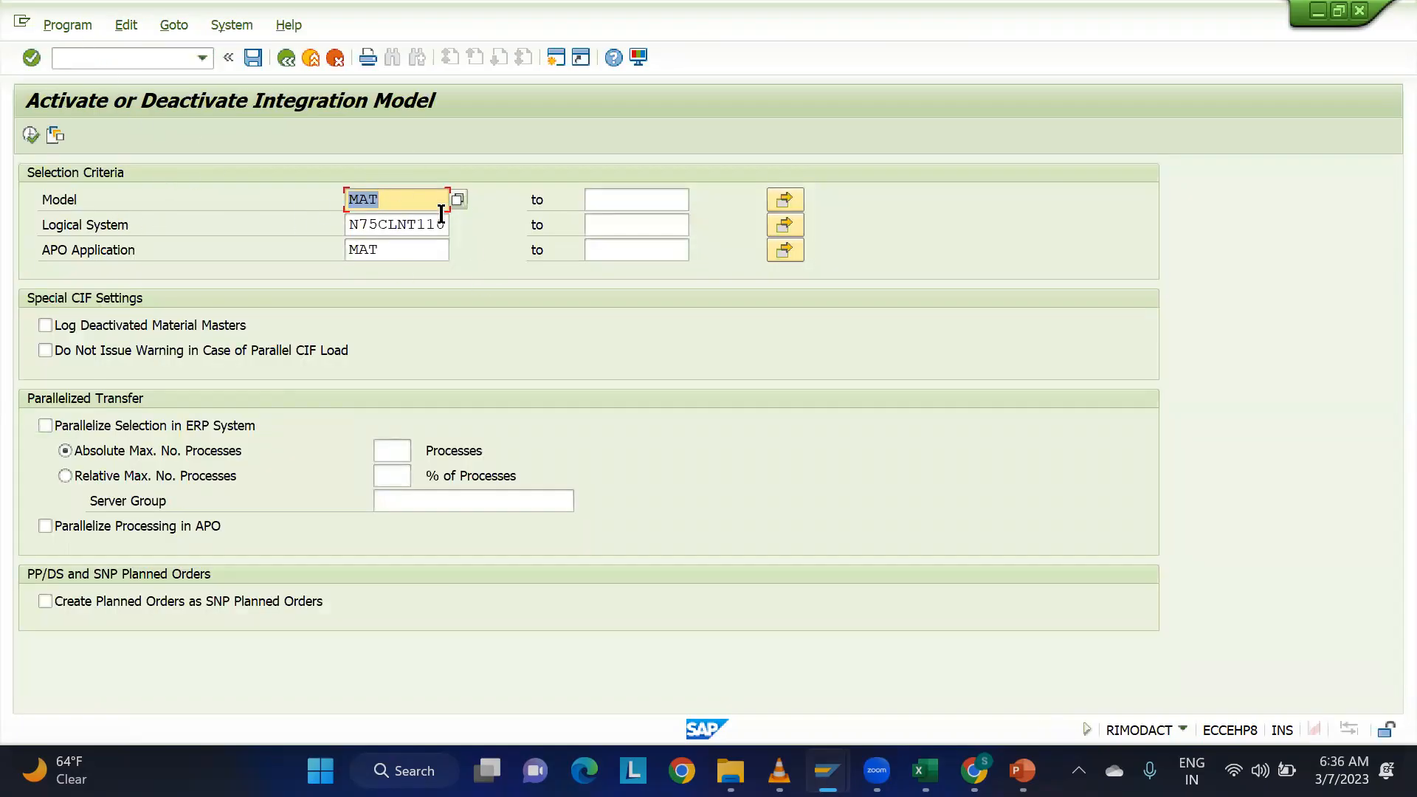
left_click(30, 135)
double_click(109, 256)
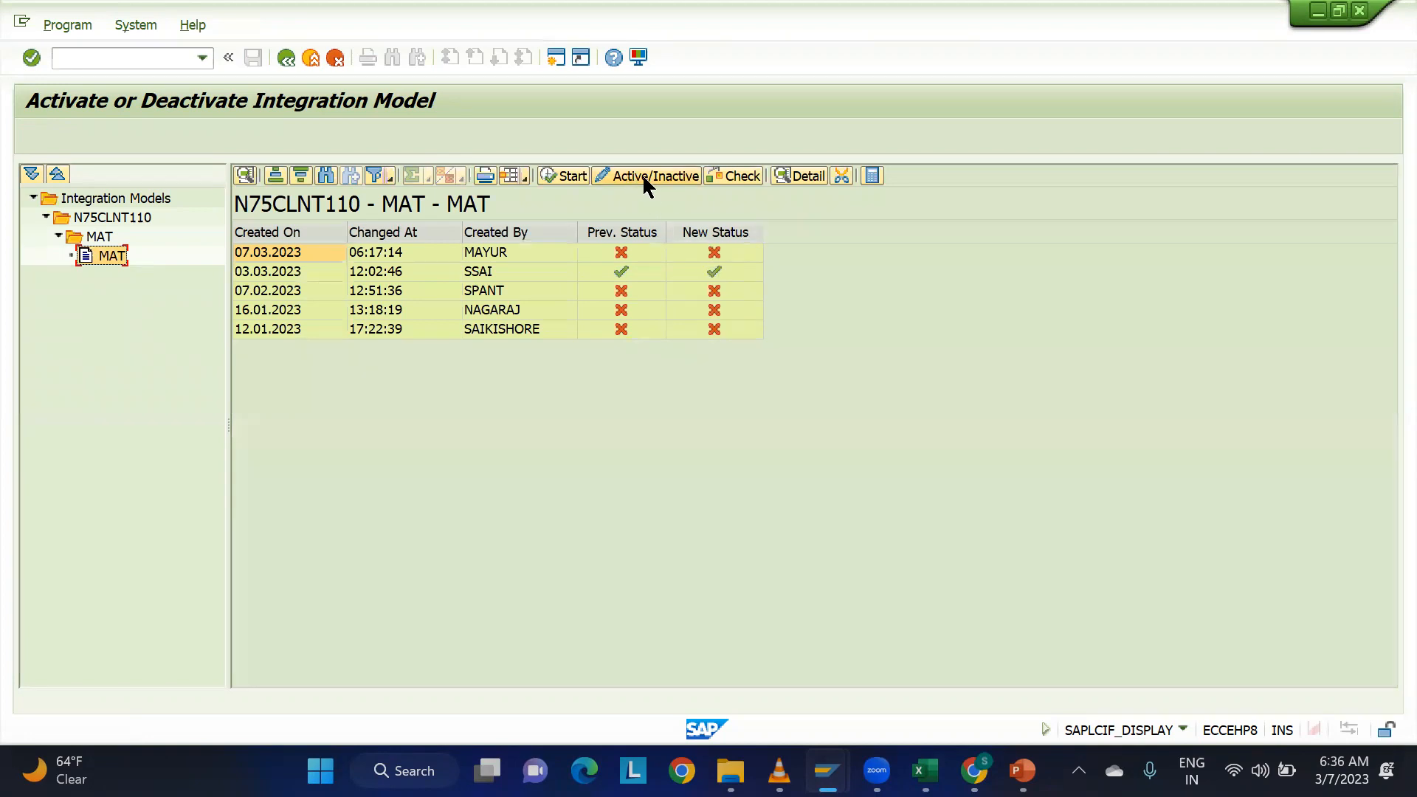
Set the MAT model version created on 07.03.2023 to active and start the activation.
left_click(715, 252)
left_click(267, 252)
left_click(579, 179)
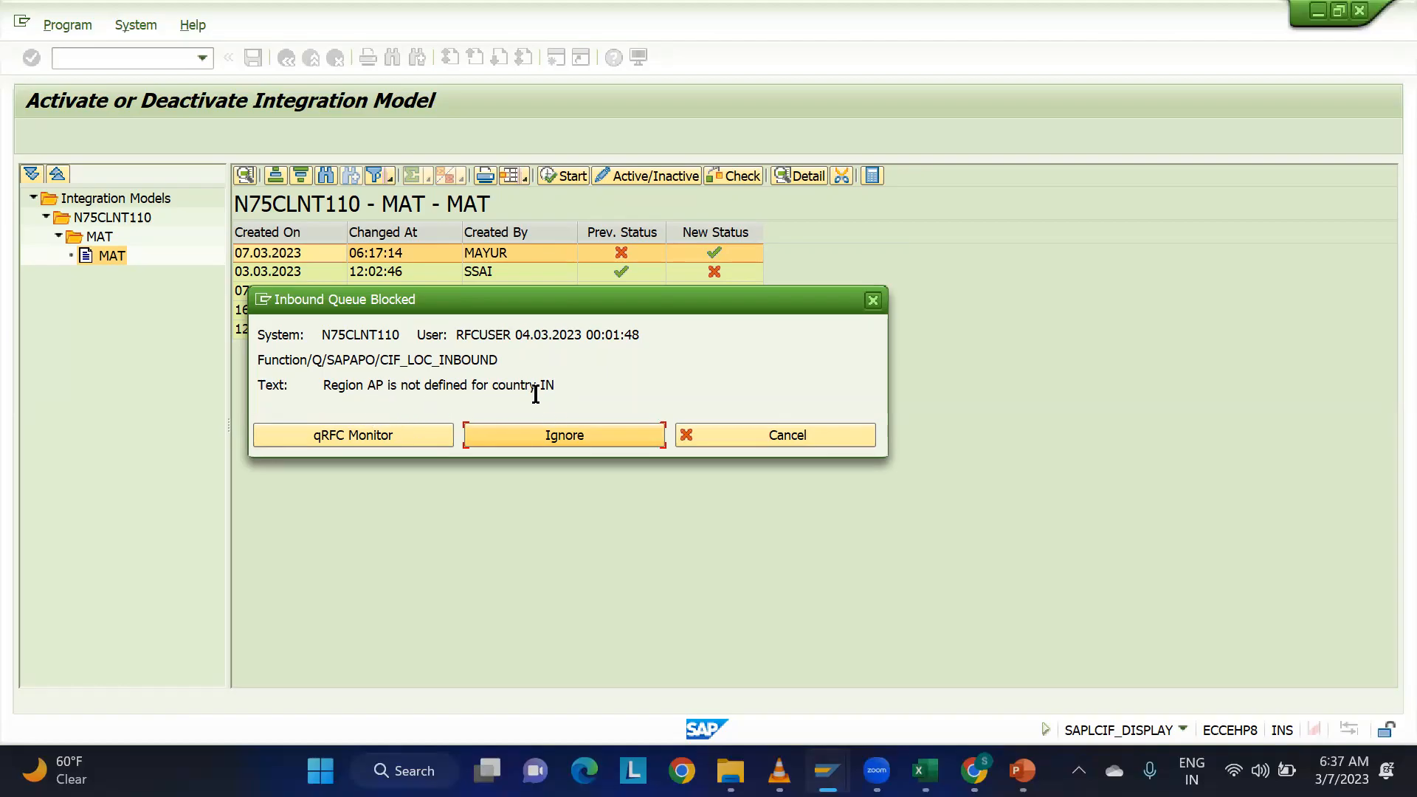
Examine the region and country in the blocked inbound queue message, and ignore the block.
left_click_drag(557, 386, 535, 378)
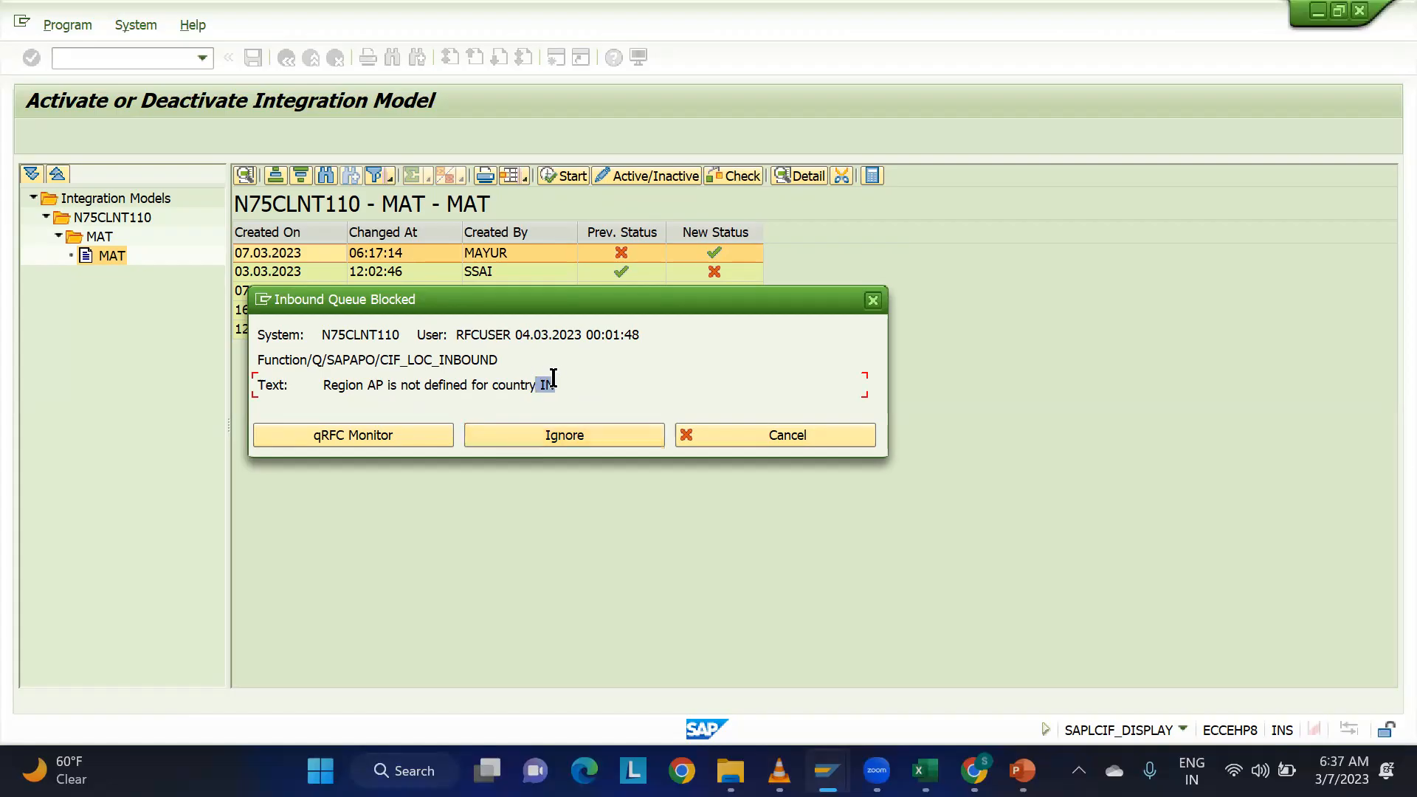
left_click(564, 382)
double_click(377, 385)
double_click(552, 384)
left_click(381, 385)
double_click(375, 385)
left_click(564, 444)
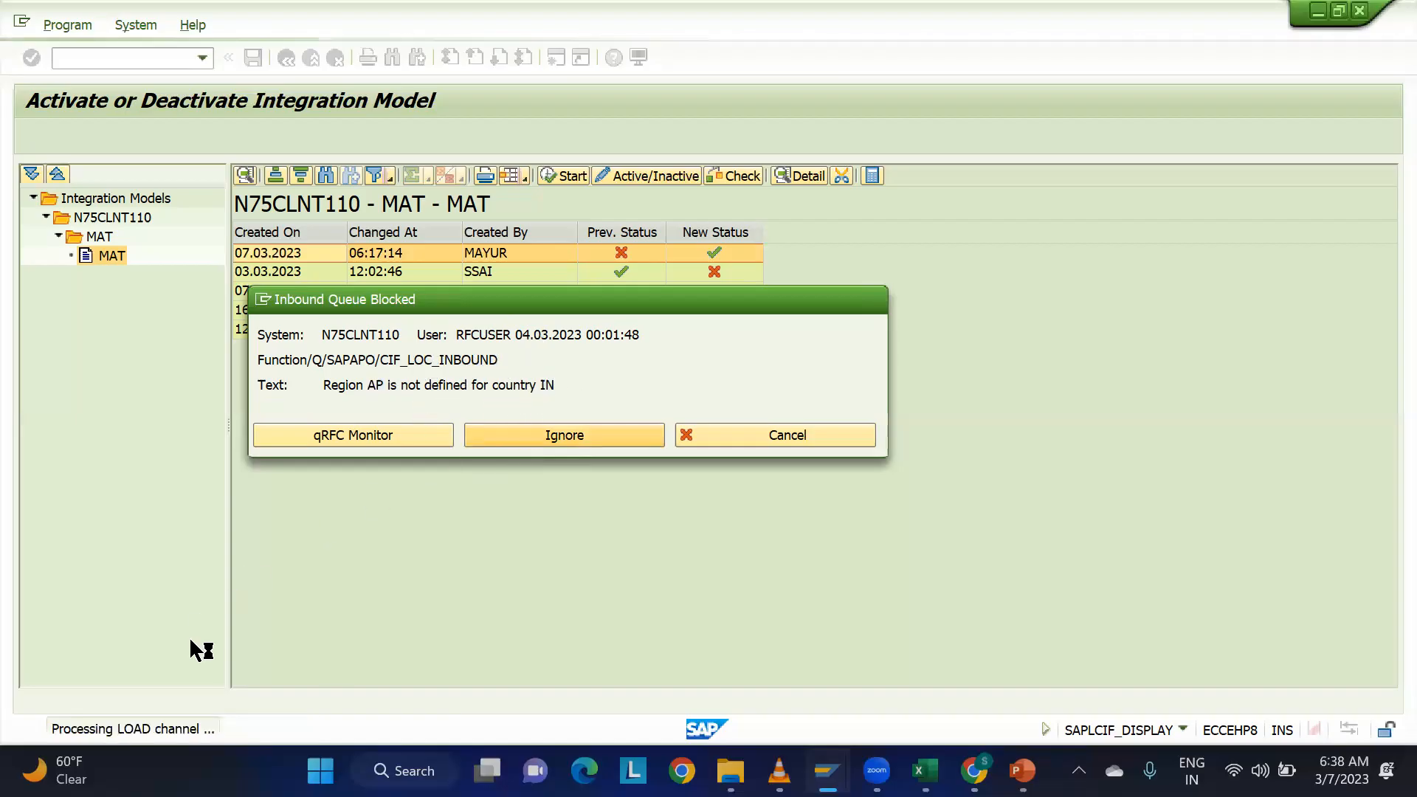
Open the transfer log, review its entries, return to the model list and acknowledge the completion message.
left_click(338, 434)
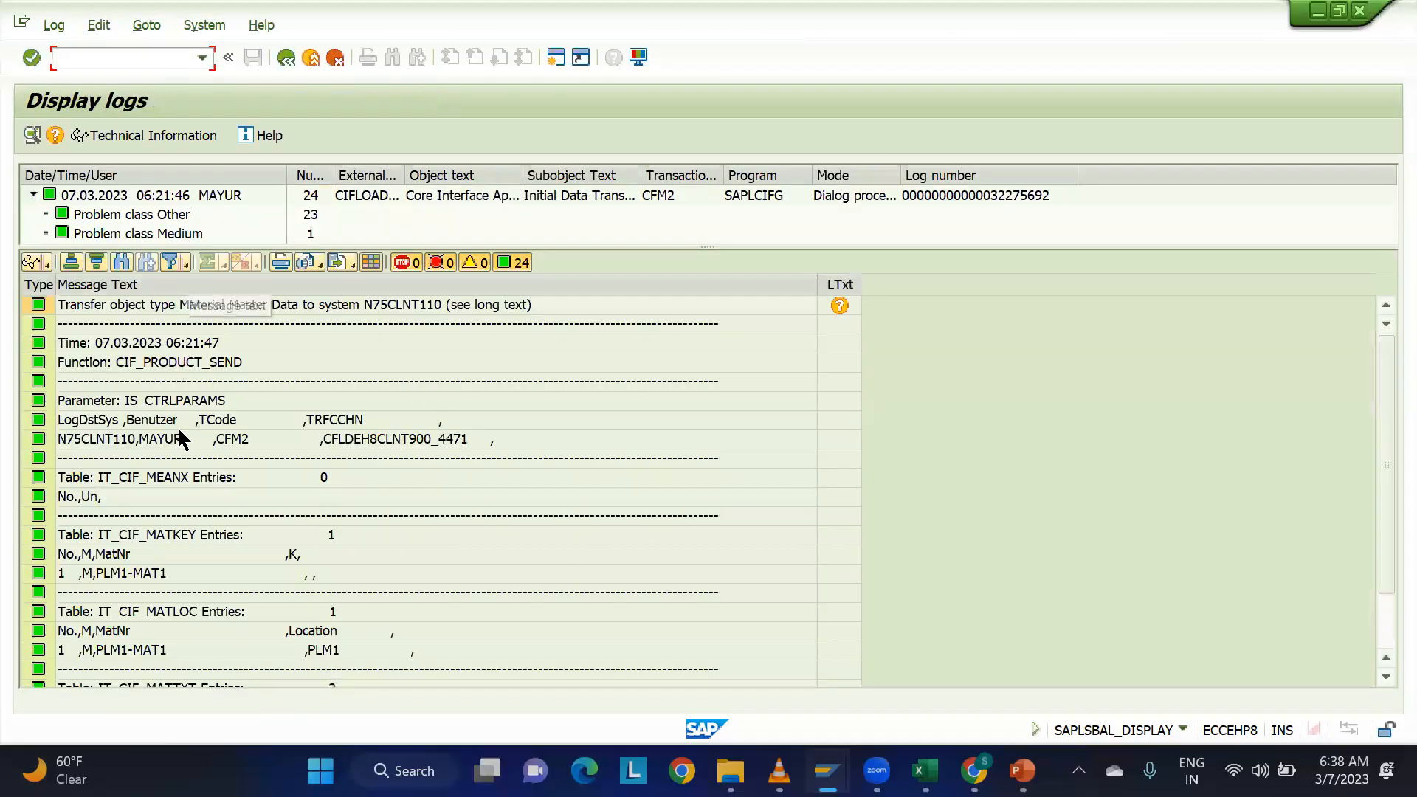
scroll(183, 446, "down", 2)
scroll(184, 449, "up", 2)
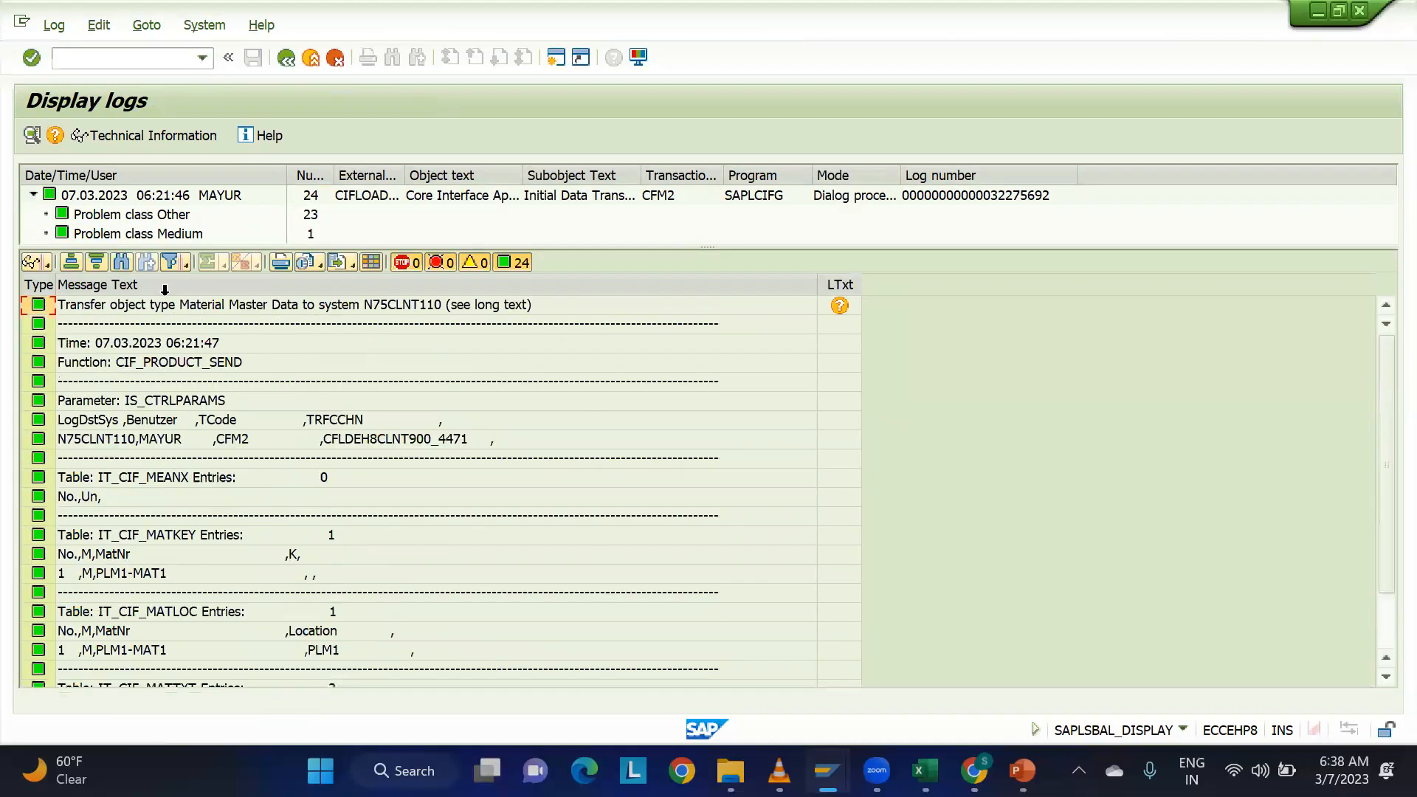
left_click(287, 58)
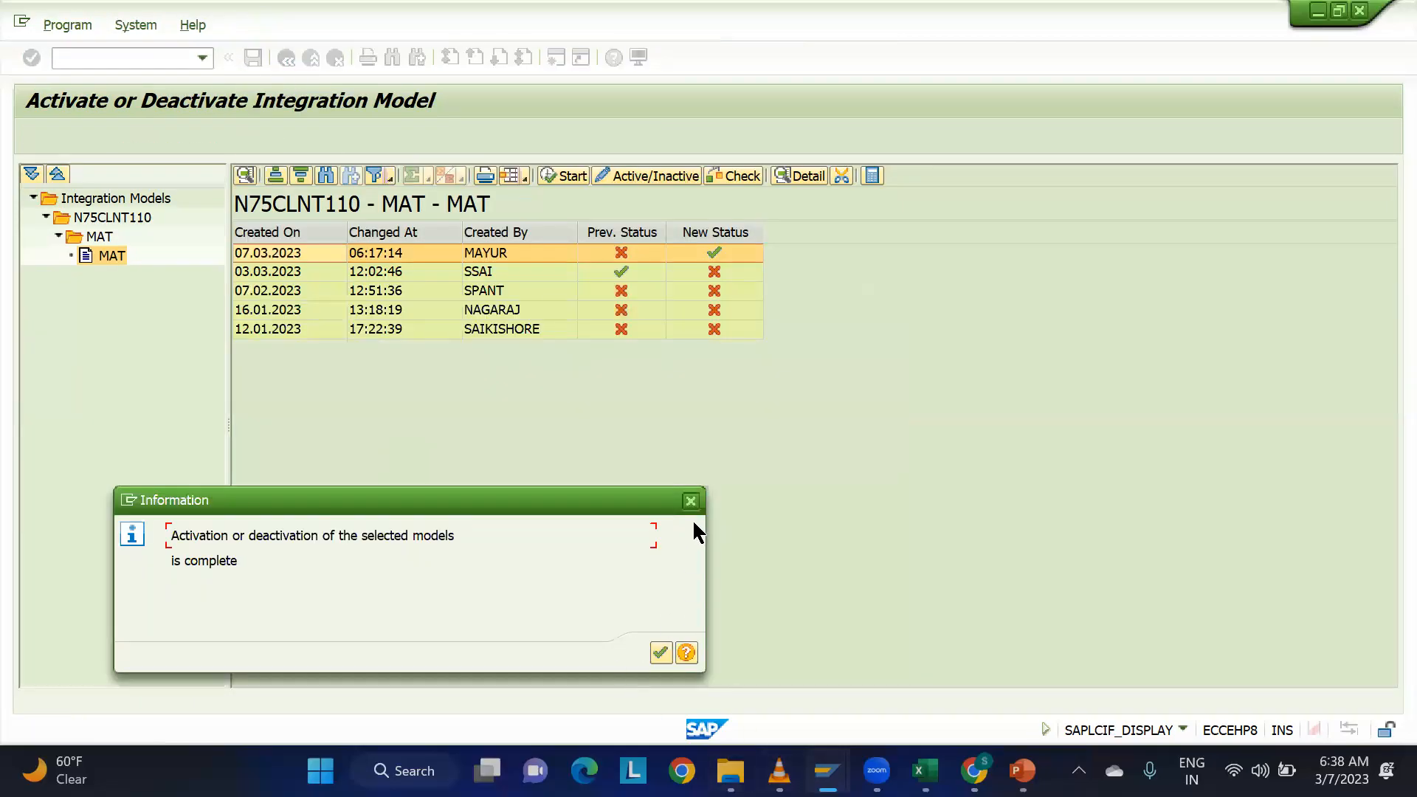
key("Return")
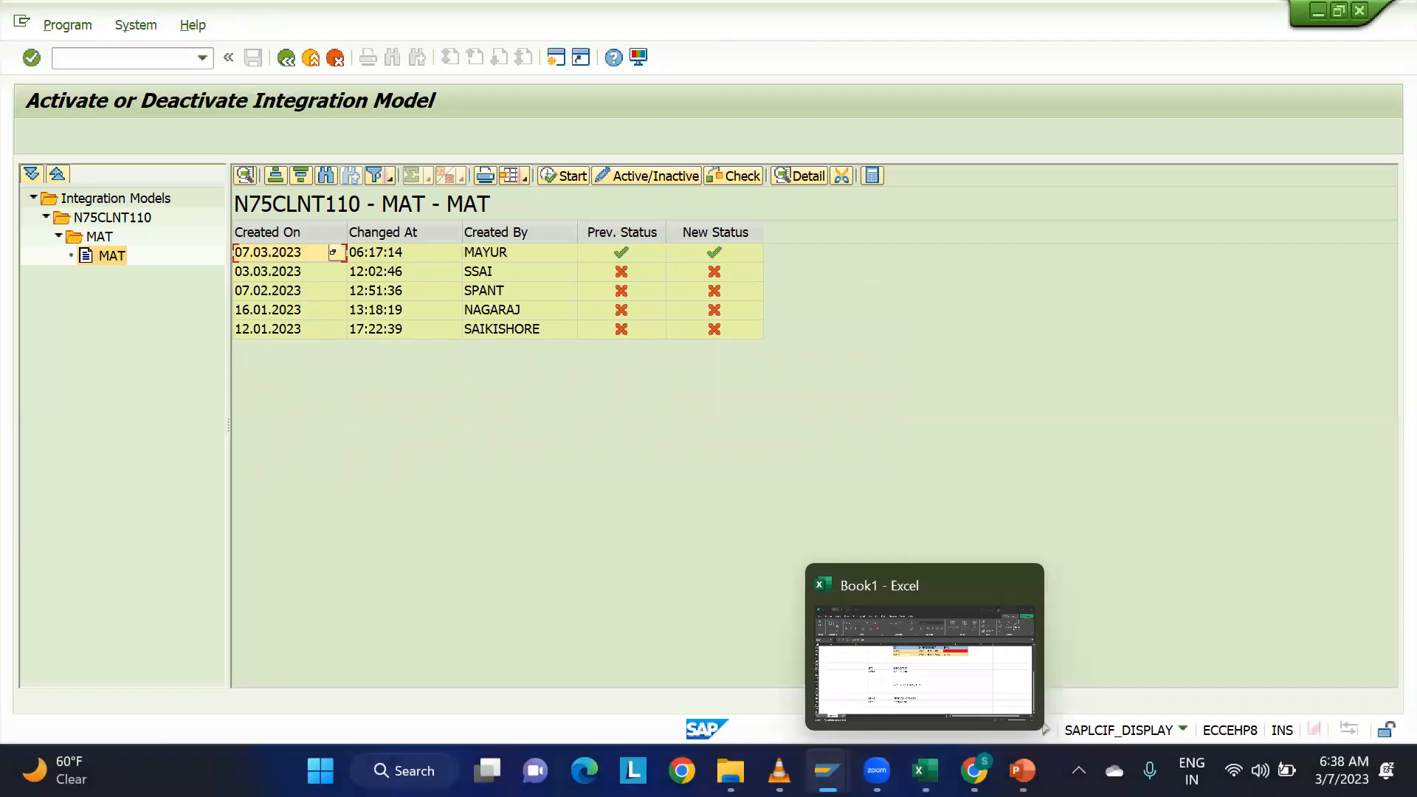
Try to restart transaction /n/sapapo/mat1 in the EWM Product Master session, and close the connection error messages.
mouse_move(827, 770)
left_click(804, 667)
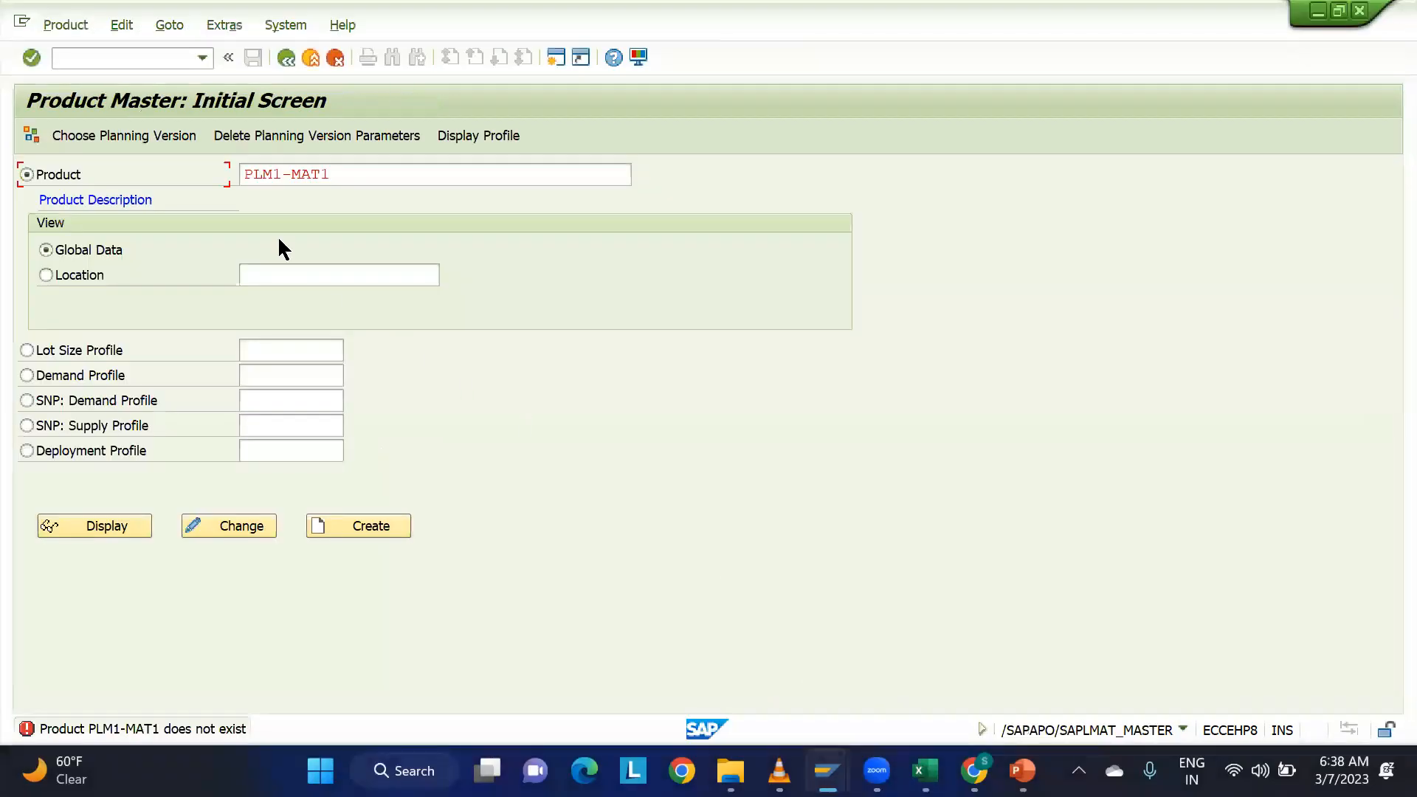
left_click(202, 58)
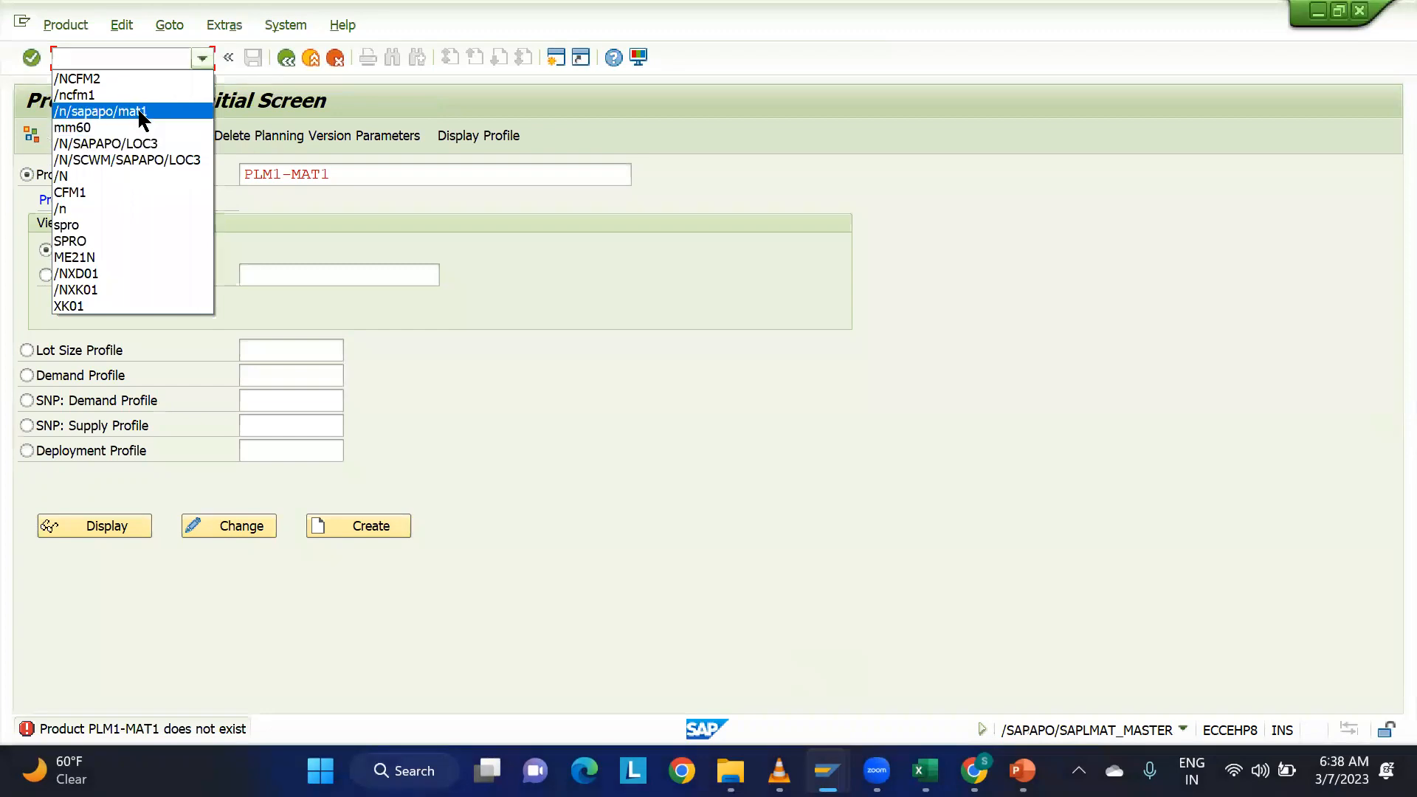
left_click(141, 111)
key("Return")
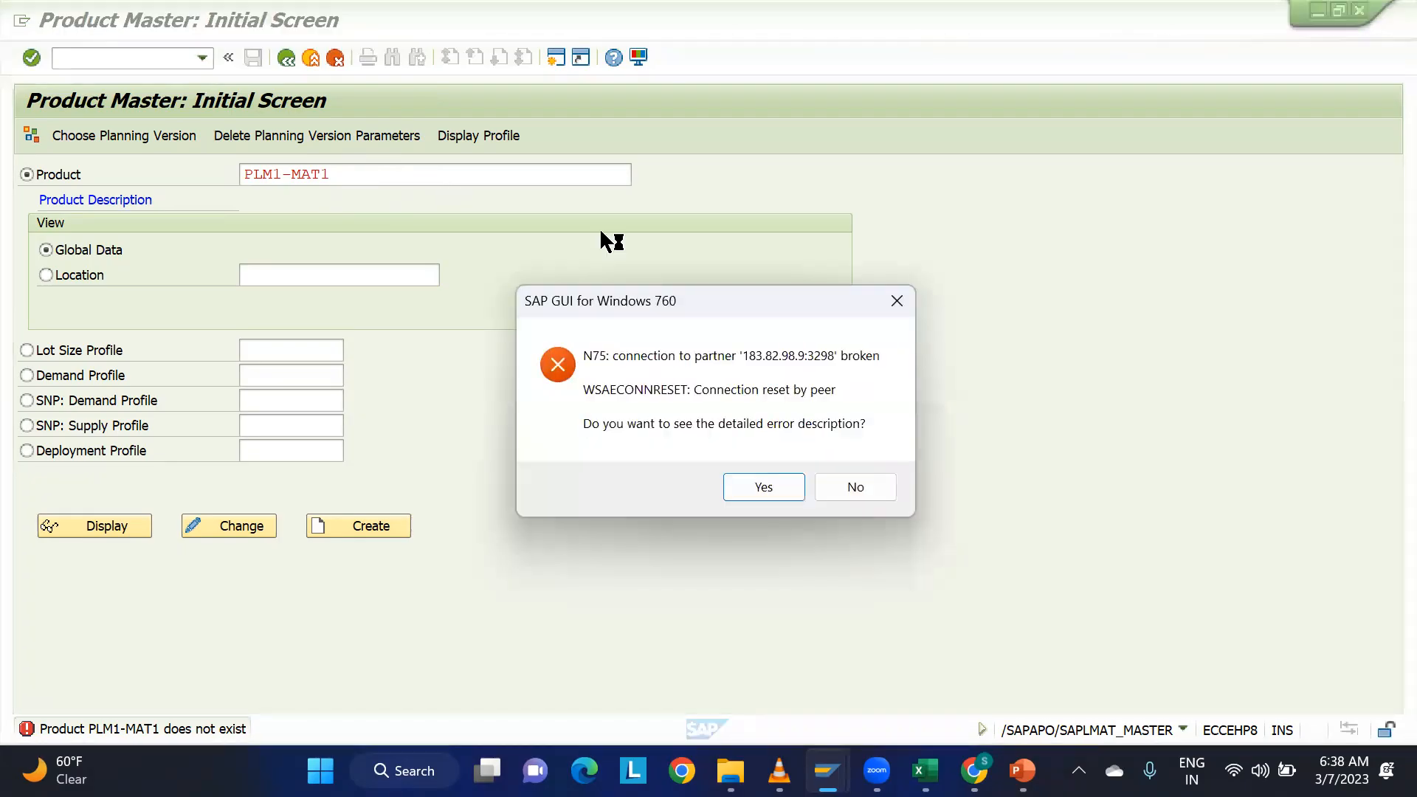
left_click(768, 487)
left_click(887, 583)
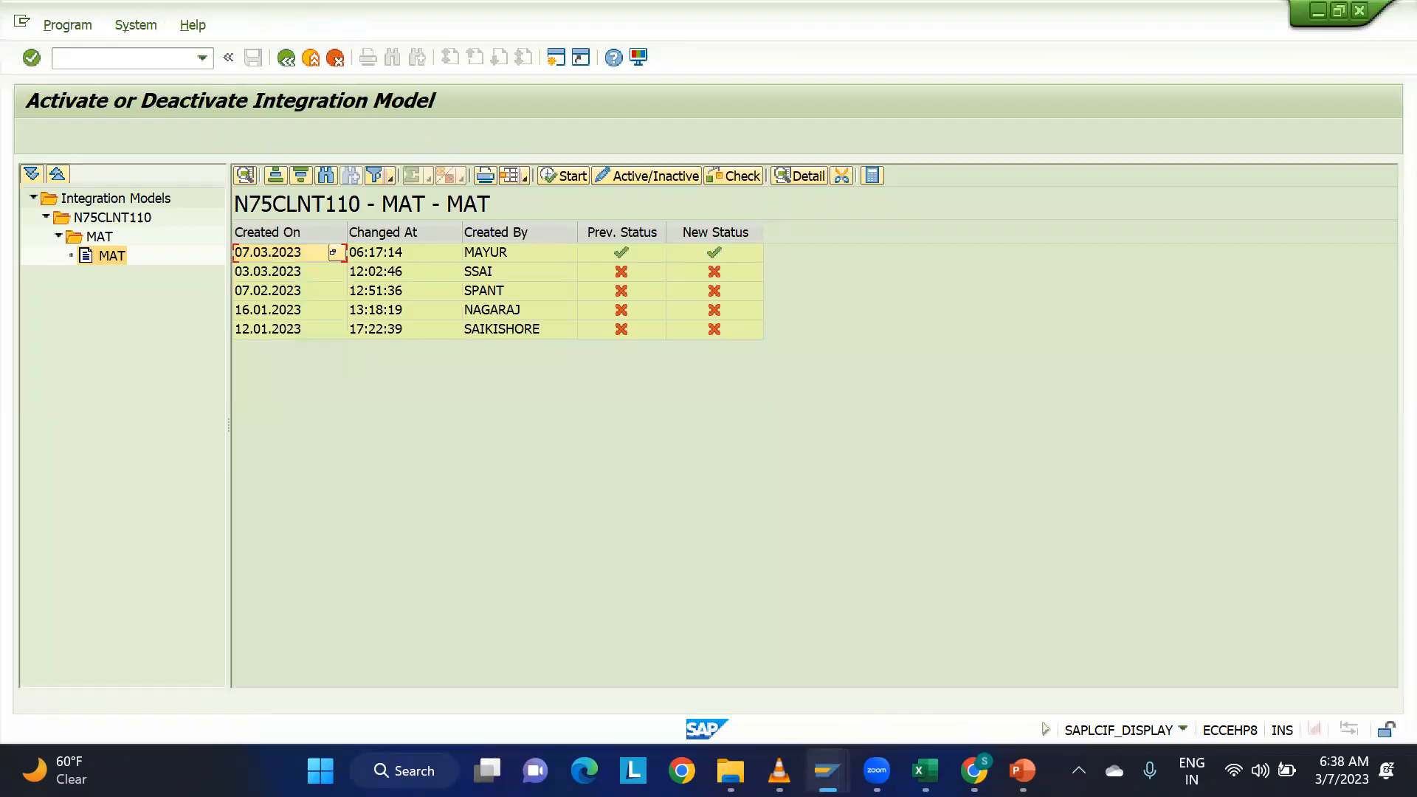
Log on again to EWM client 110 with the user name and password, continuing this logon and ending the other logons.
mouse_move(827, 770)
left_click(764, 694)
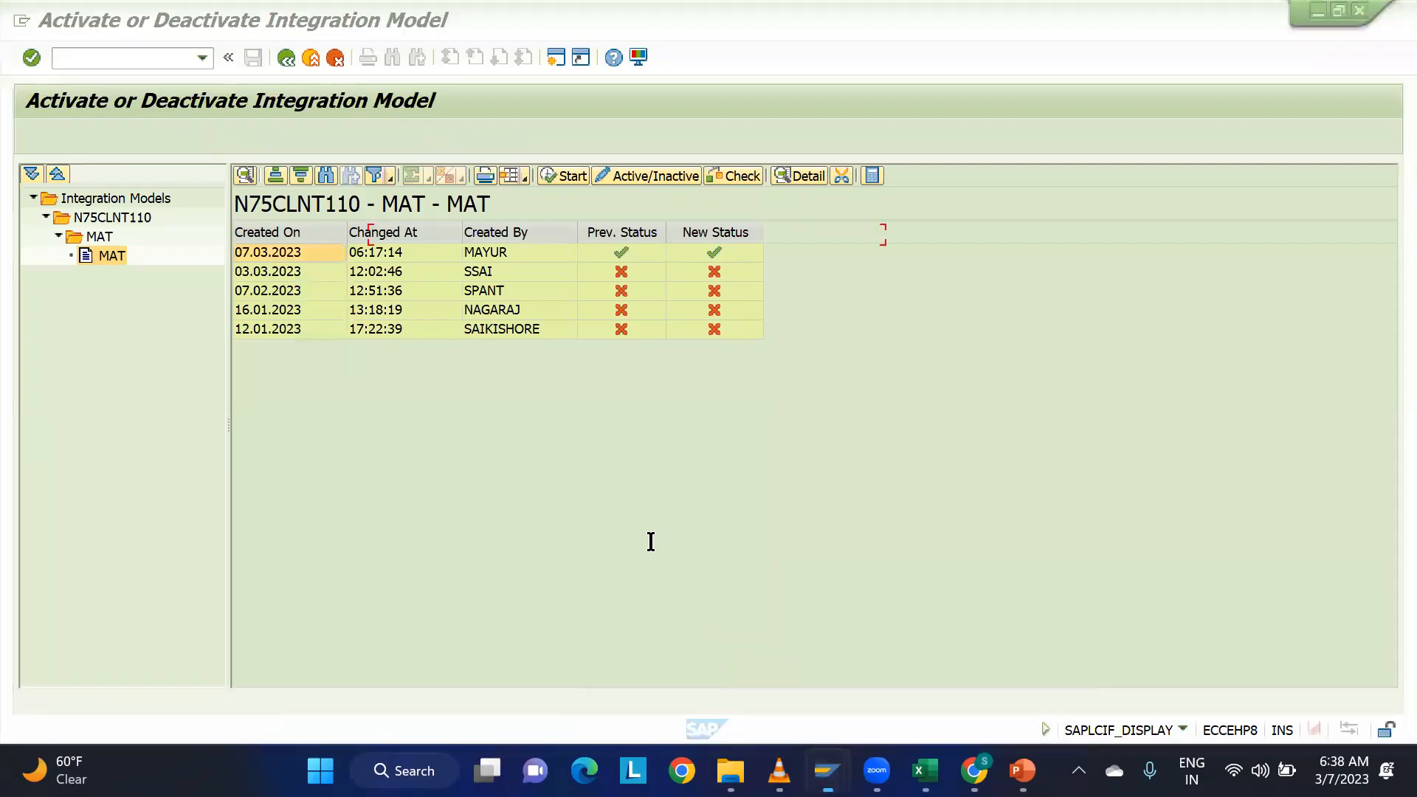
double_click(432, 254)
left_click(300, 228)
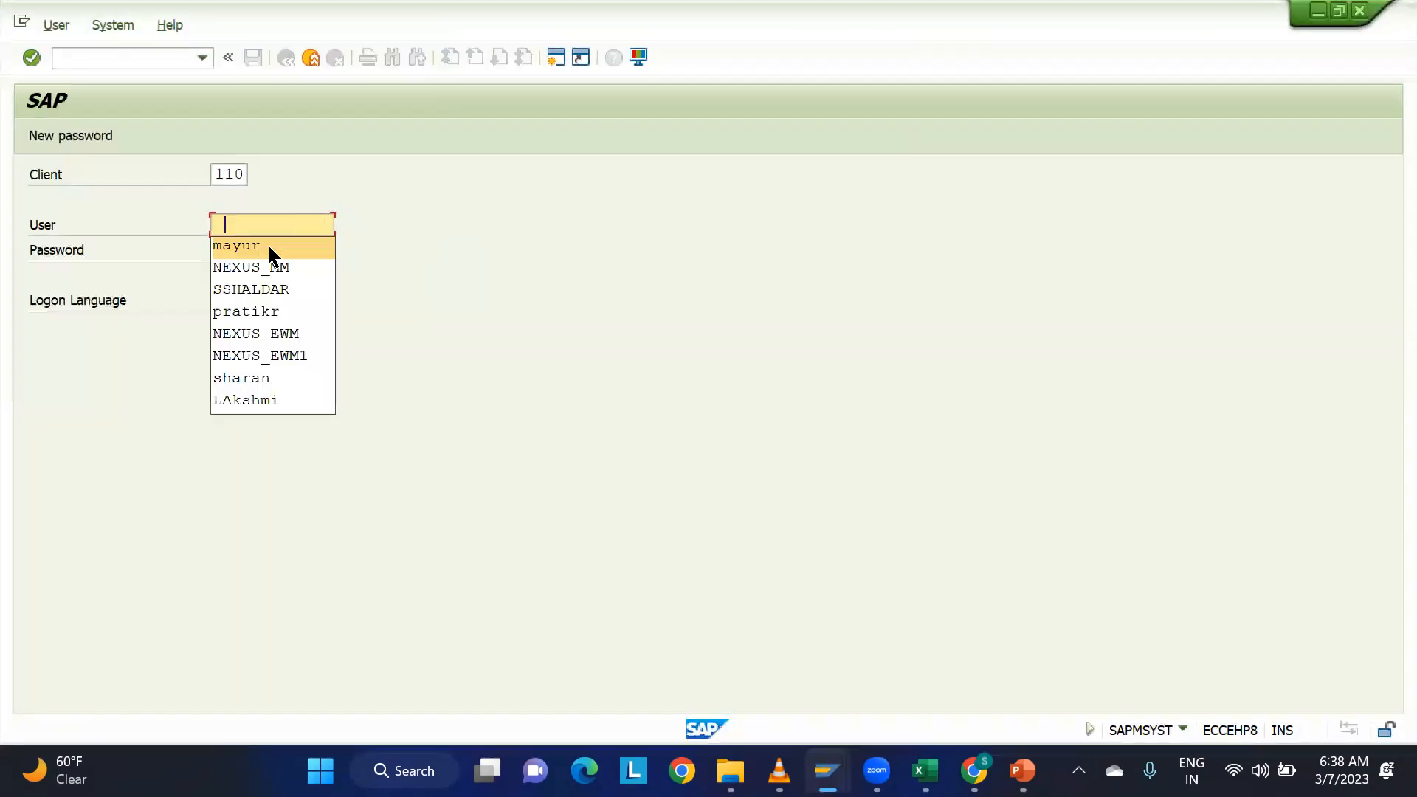
left_click(264, 244)
key("Caps_Lock")
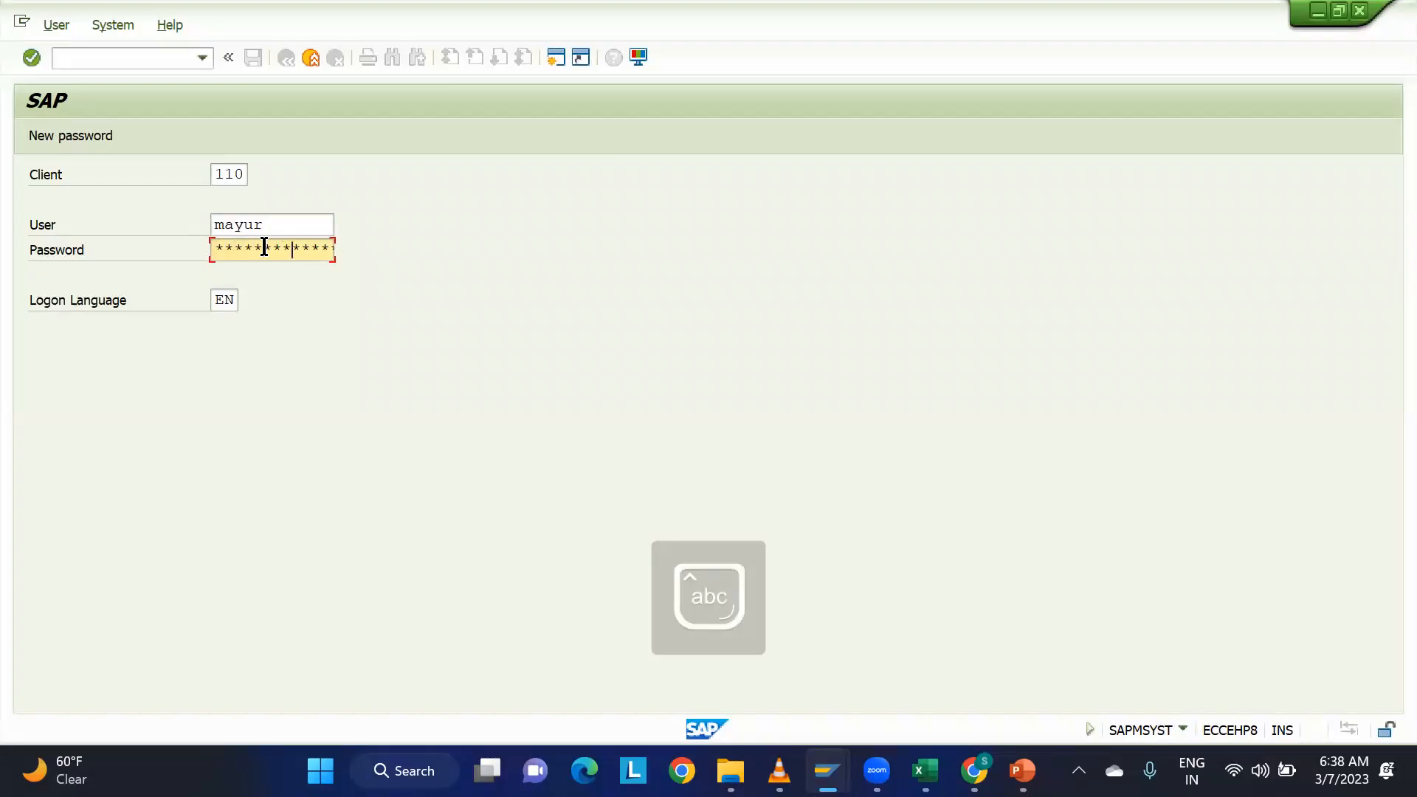
key("Return")
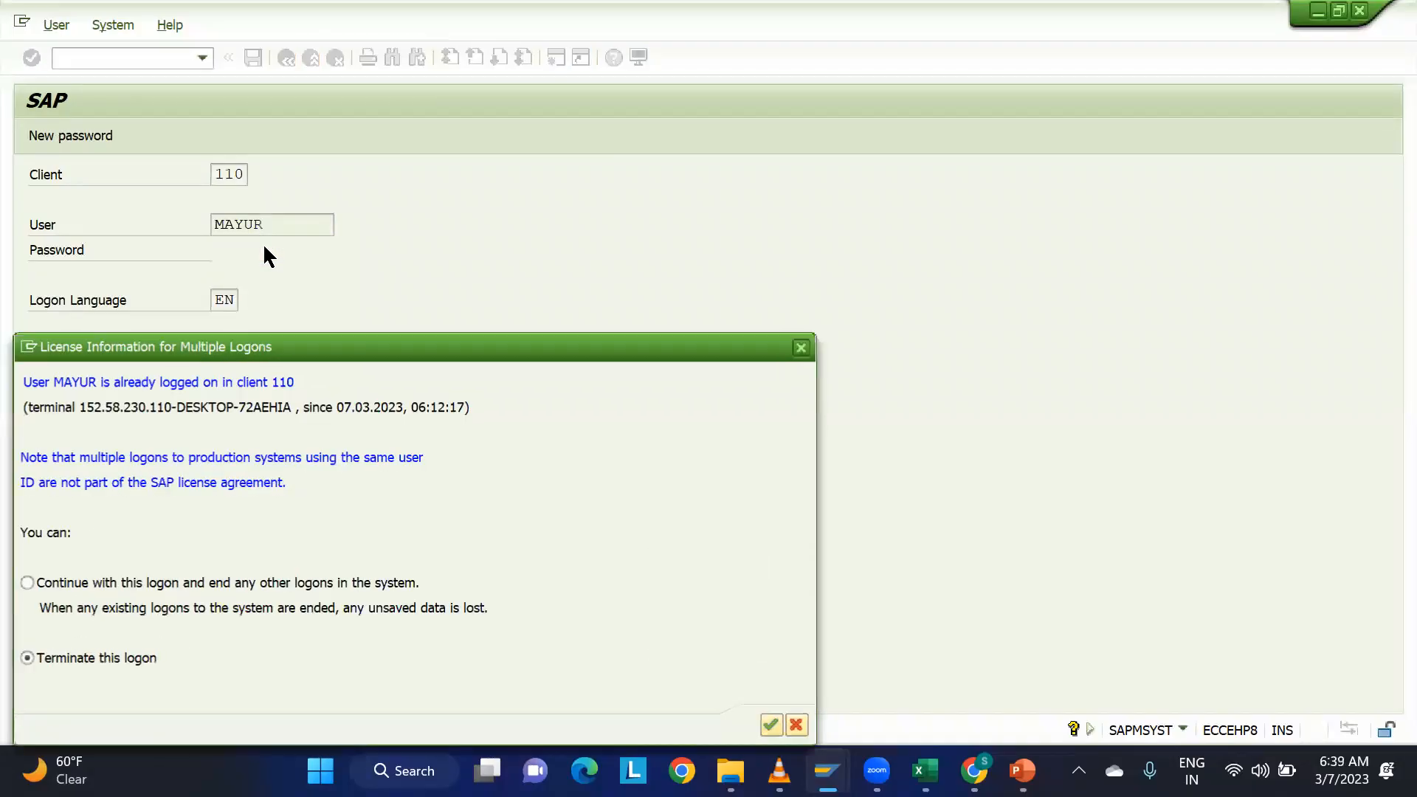
left_click(108, 580)
left_click(771, 725)
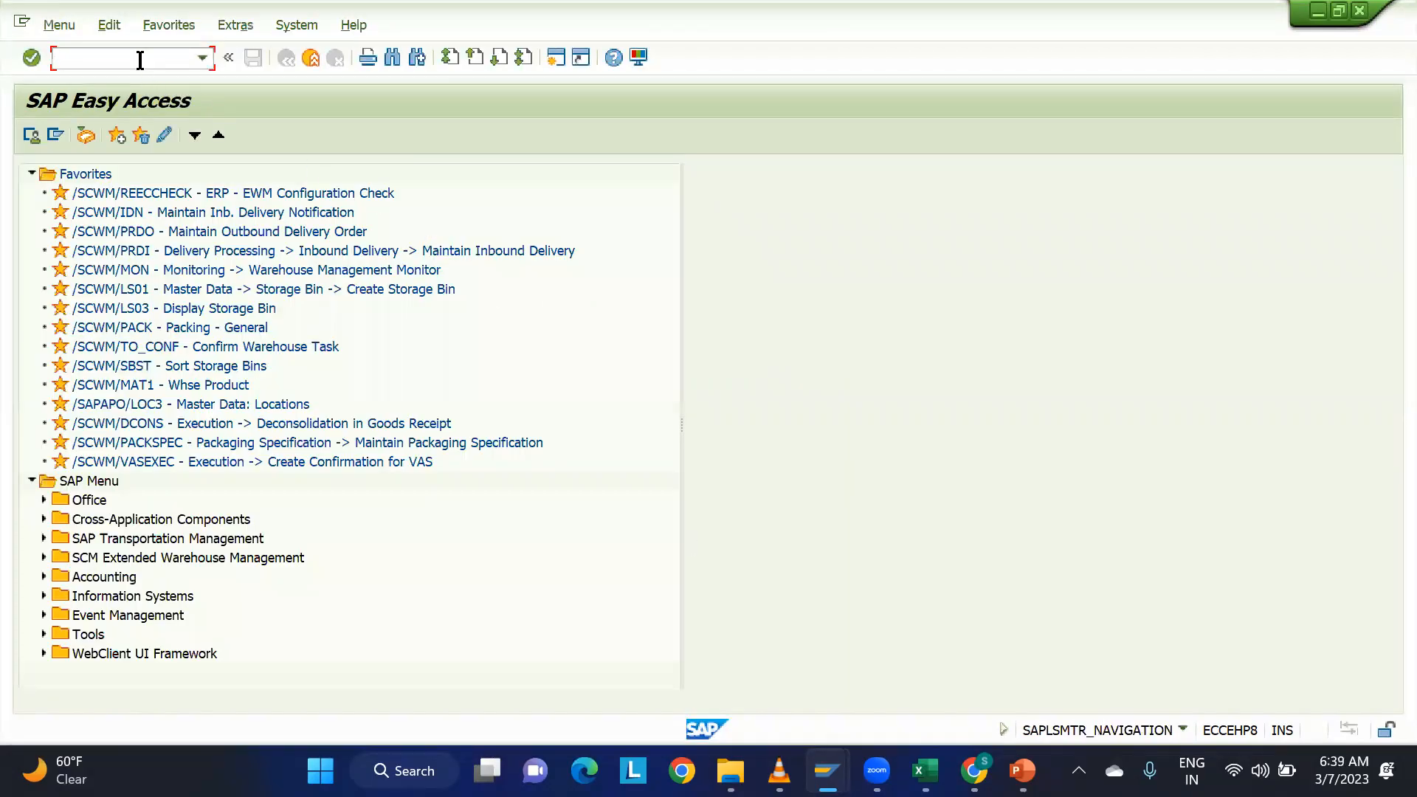
Reopen the EWM Product Master transaction, display the global data of product PLM1-MAT1 and check its business system group.
left_click(202, 59)
left_click(193, 78)
key("Return")
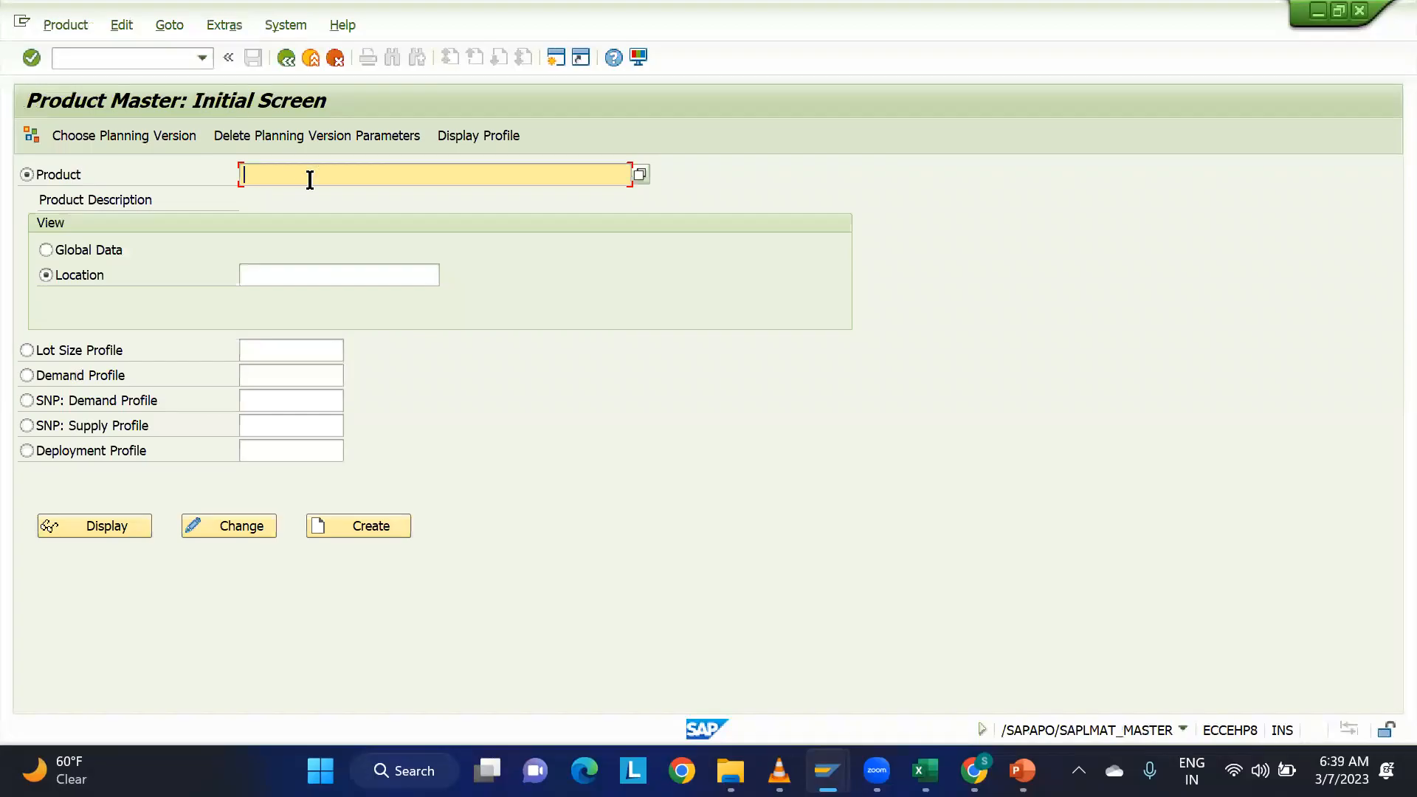
left_click(303, 175)
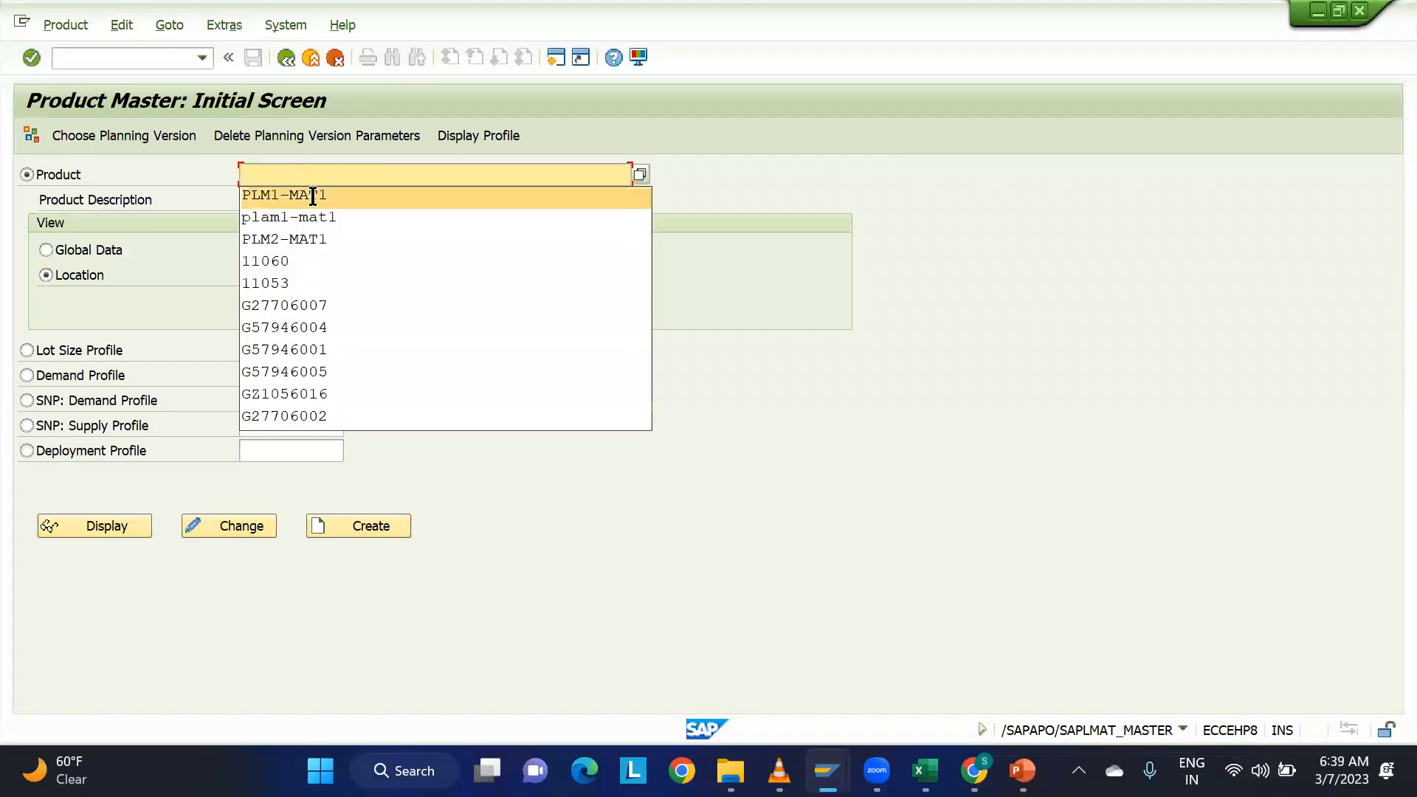
left_click(302, 191)
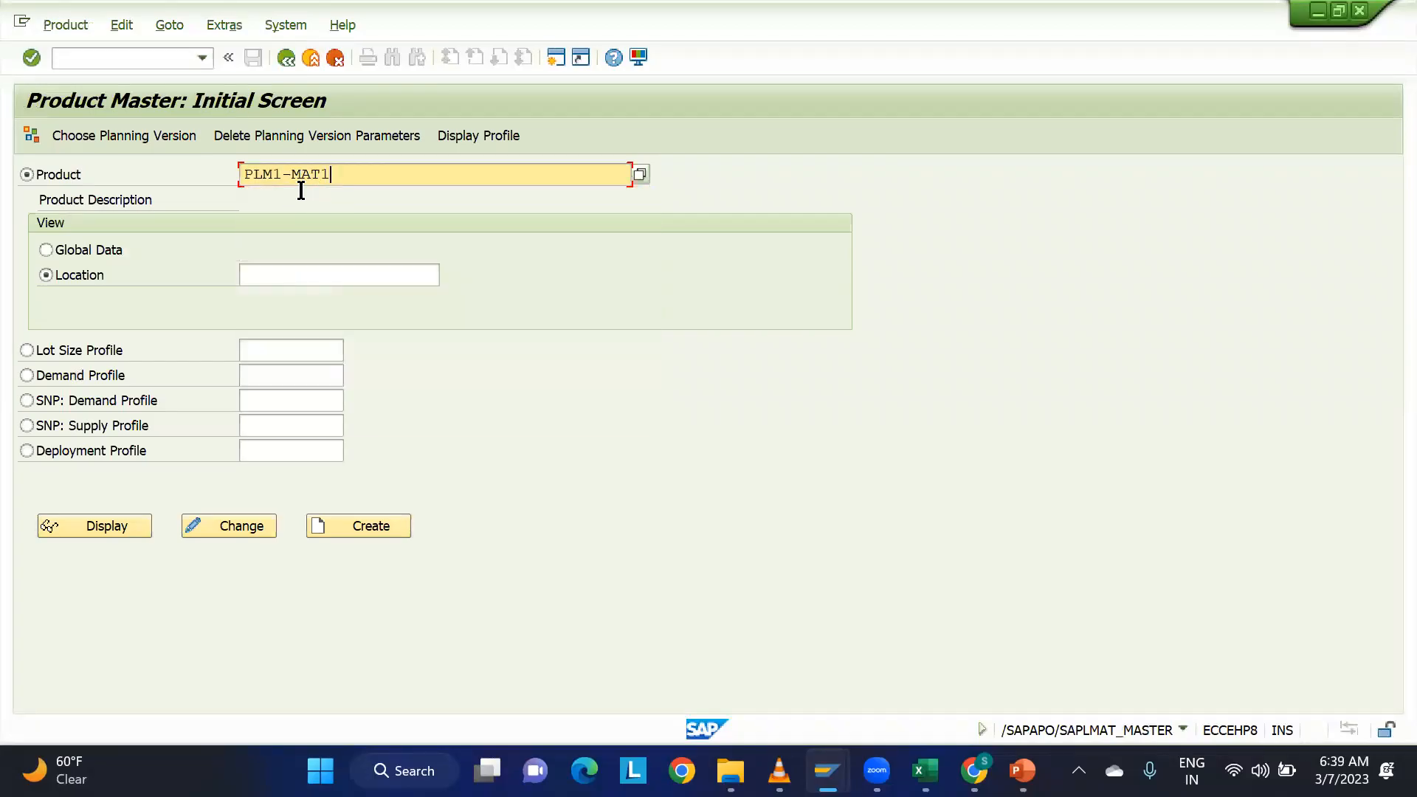
left_click(101, 250)
left_click(110, 522)
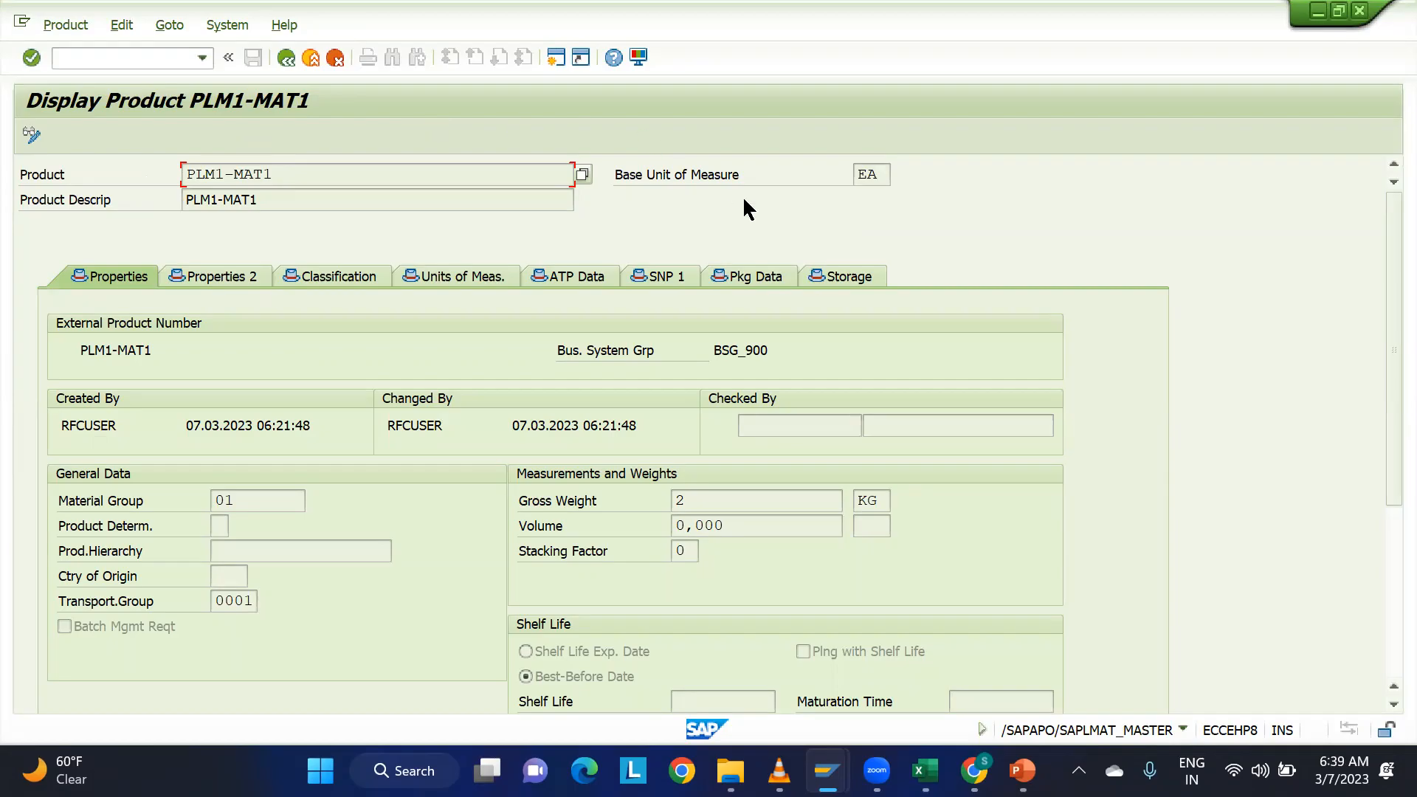
left_click_drag(769, 351, 709, 351)
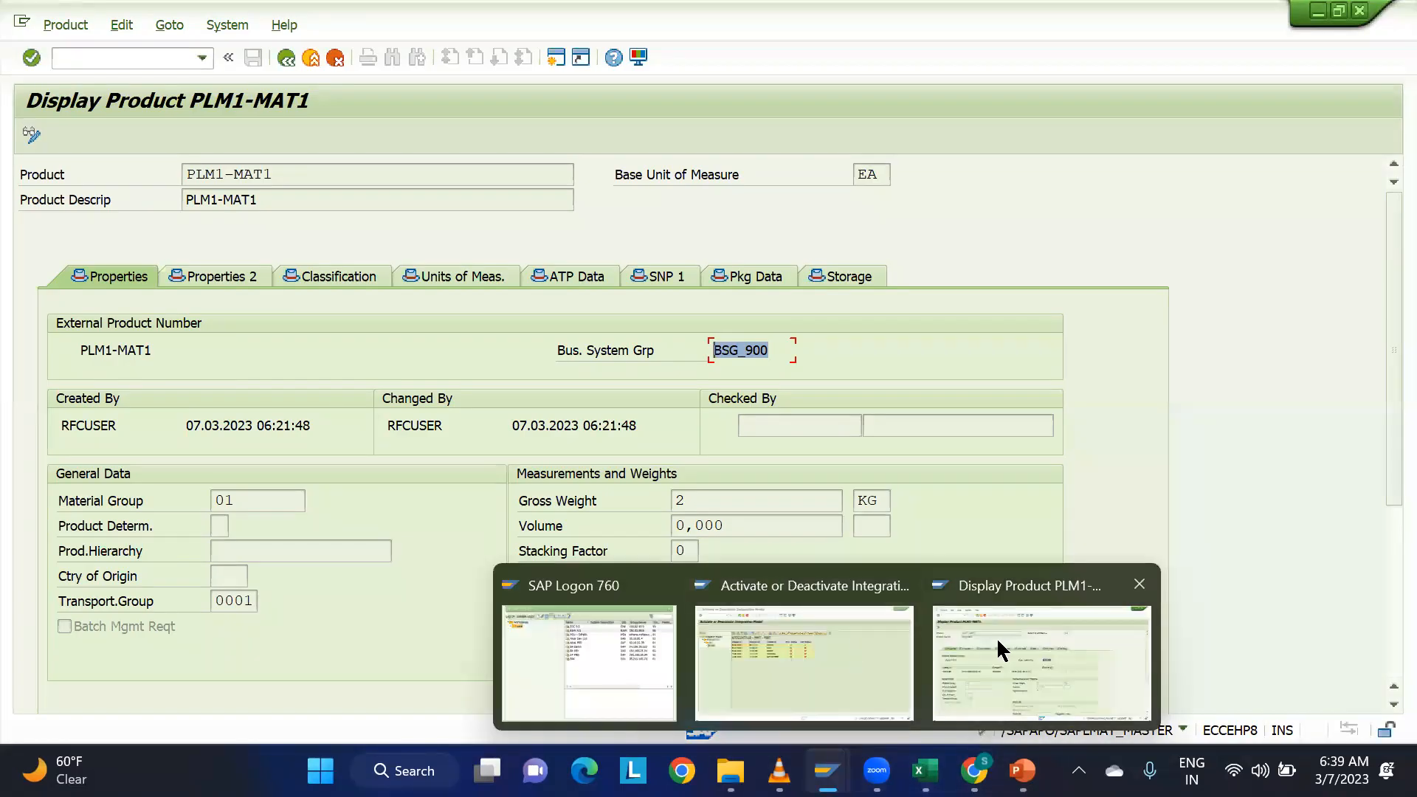
Try to start transaction MM03 in the EWM session.
left_click(147, 57)
type("/n")
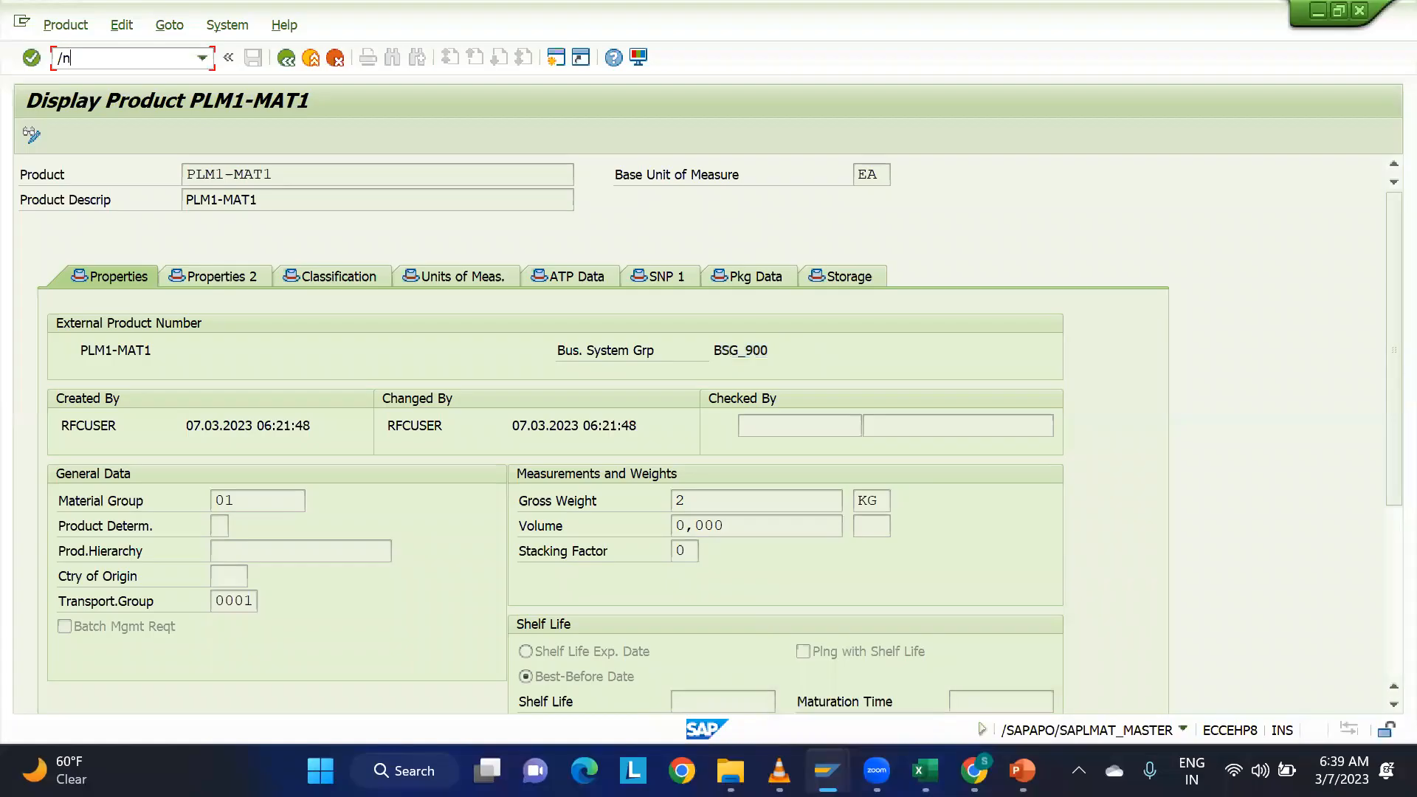
type("p")
key("BackSpace")
type("mm03")
key("Return")
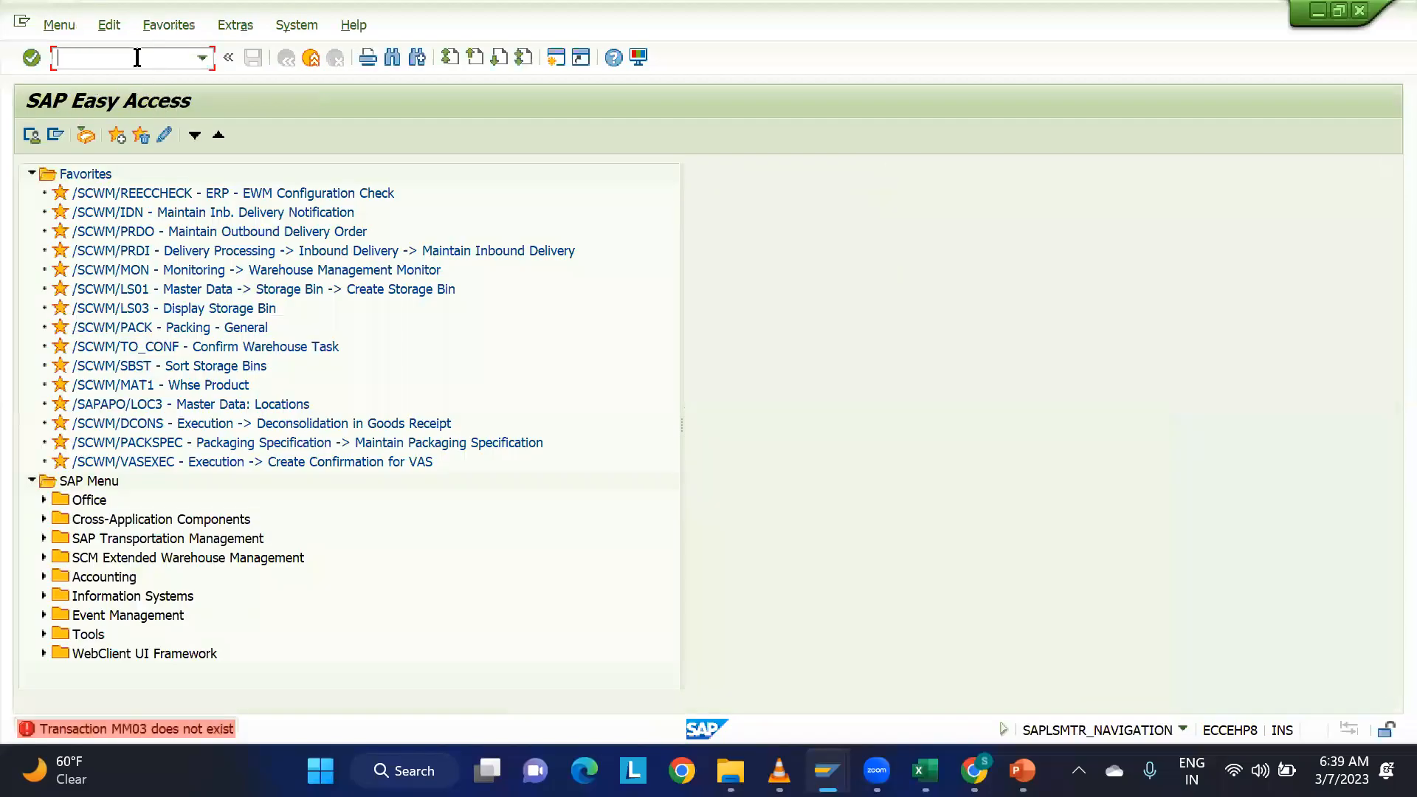
type("mm03")
key("Return")
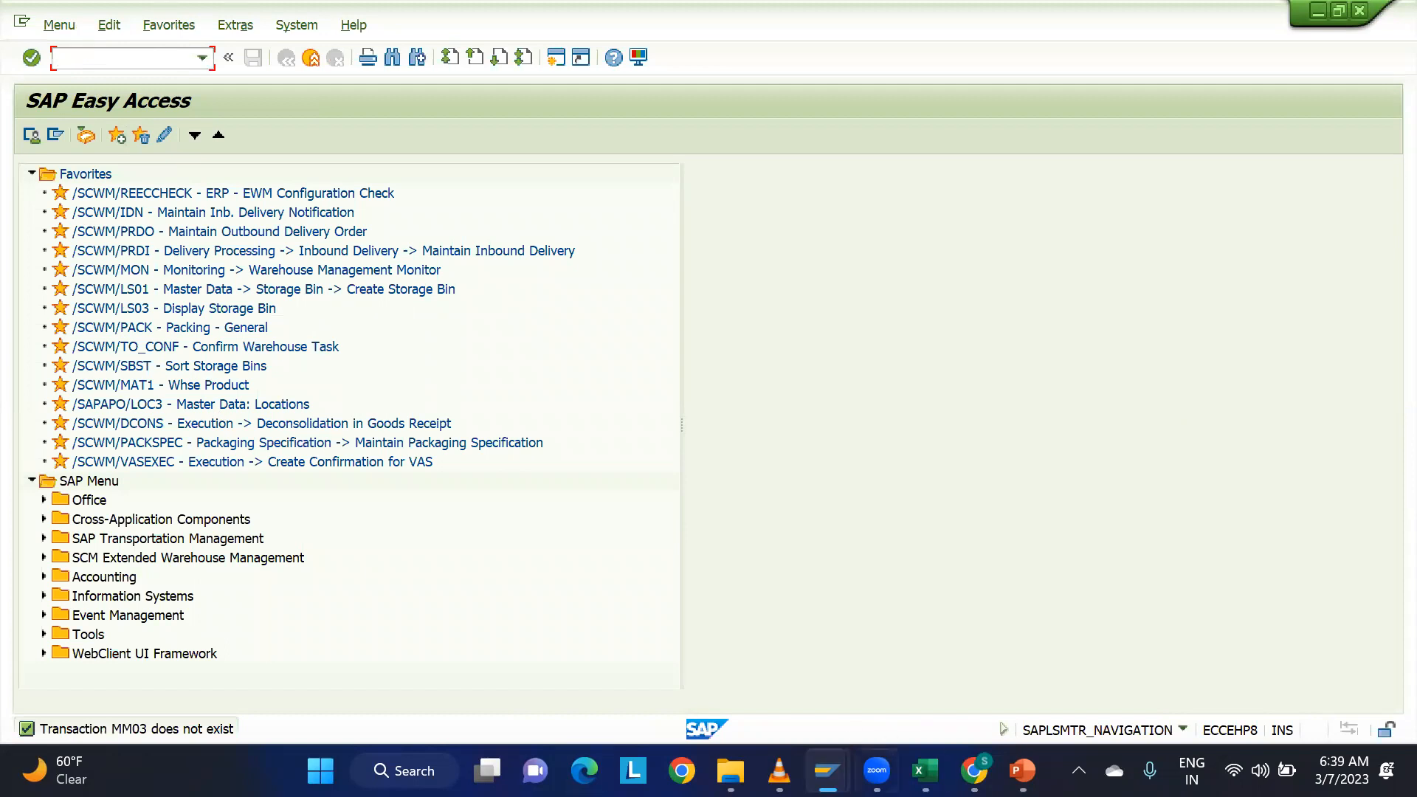
Switch to the ECC integration model session and start transaction MM03.
mouse_move(826, 770)
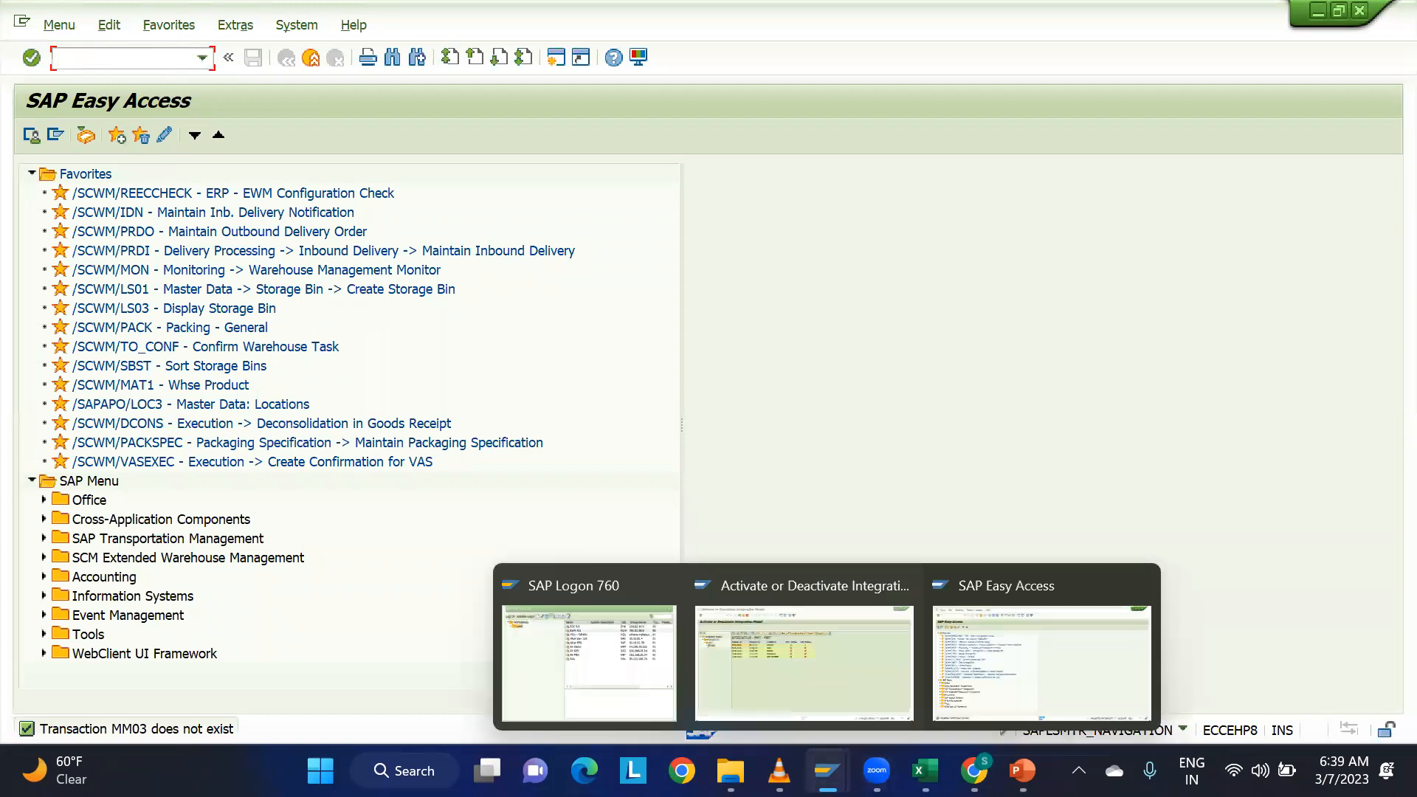
left_click(807, 683)
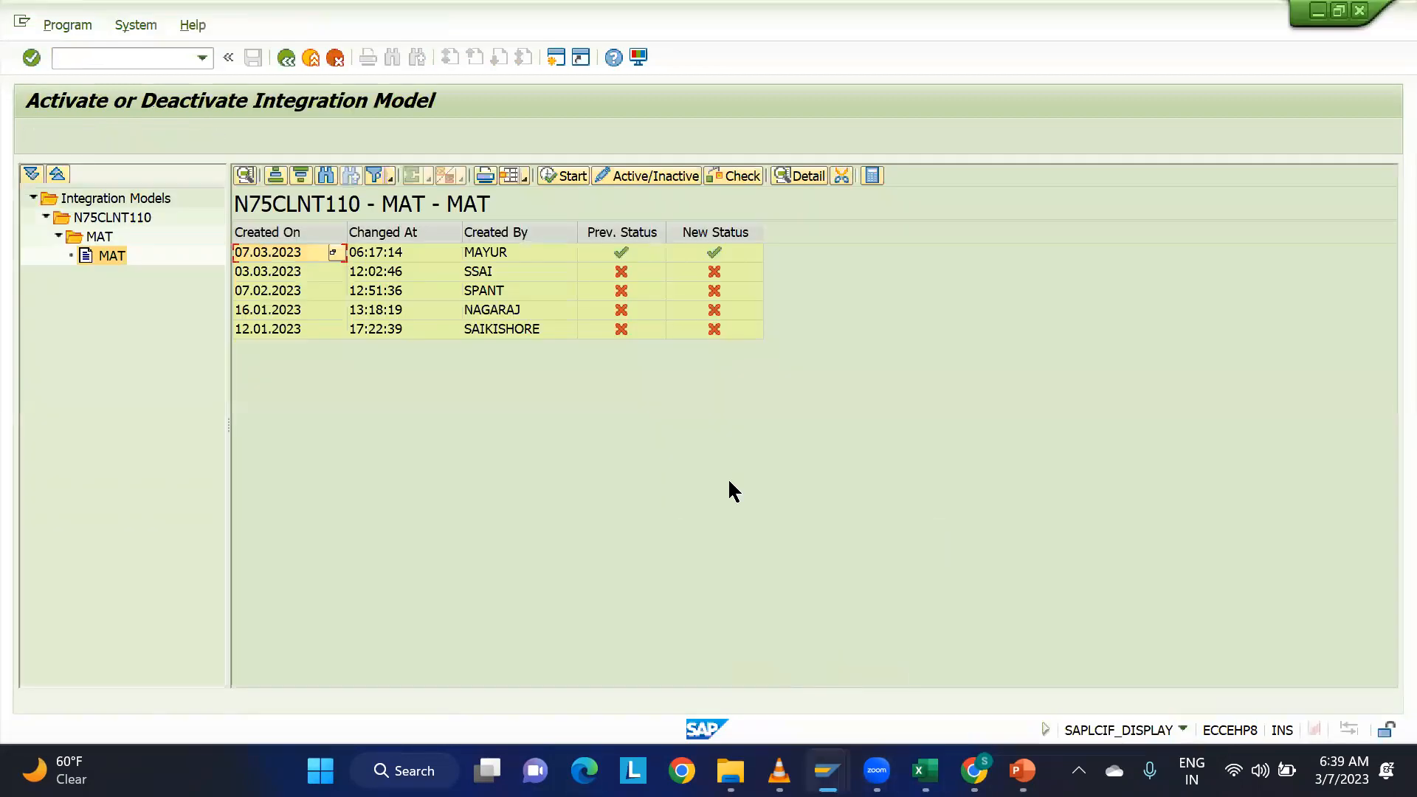
left_click(145, 50)
type("/nmm03")
key("Return")
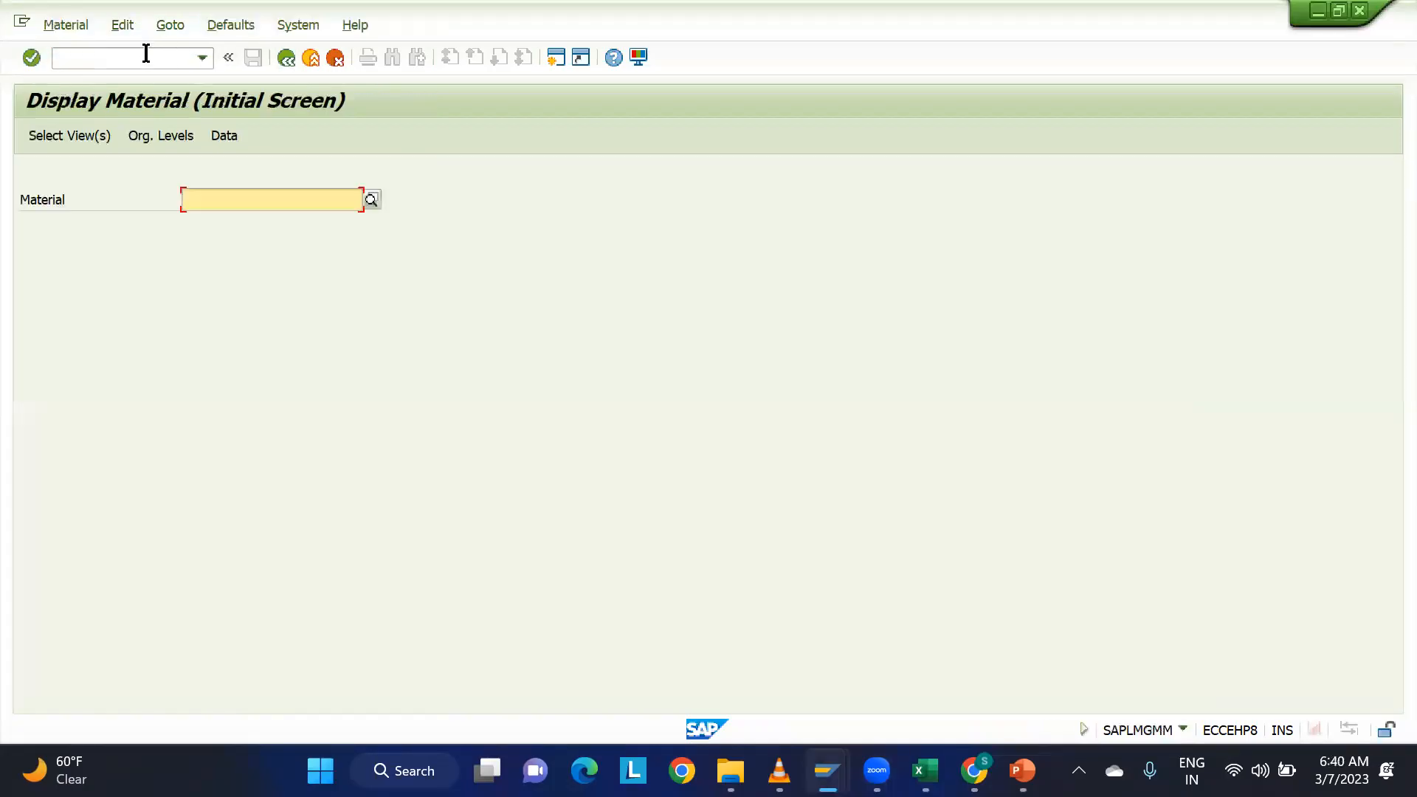